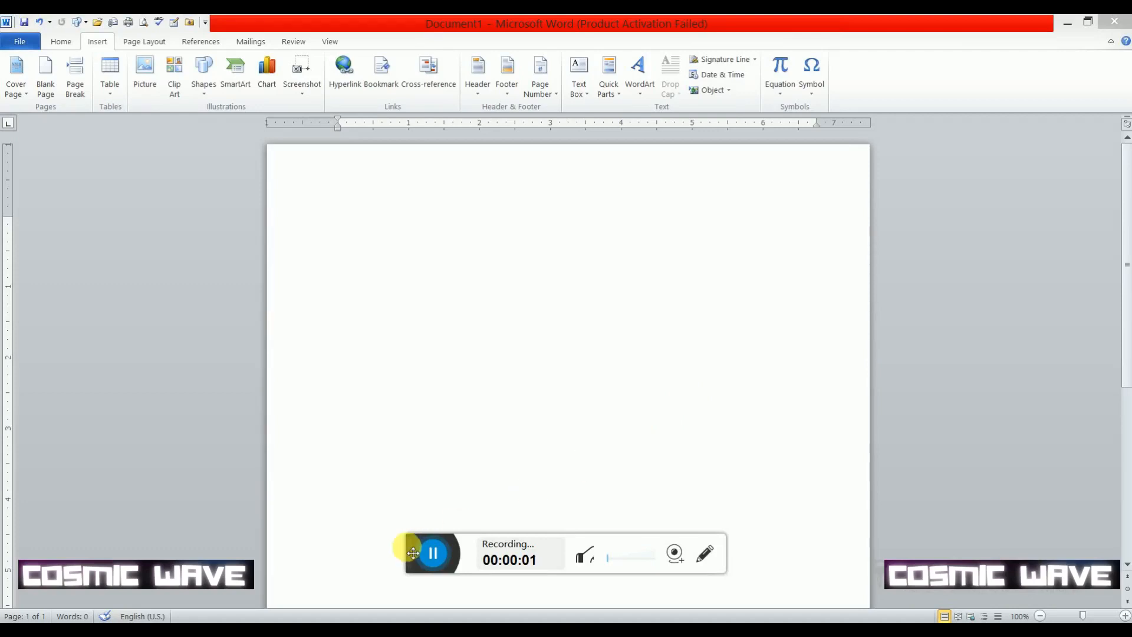
pyautogui.moveTo(416, 546); pyautogui.dragTo(443, 618)
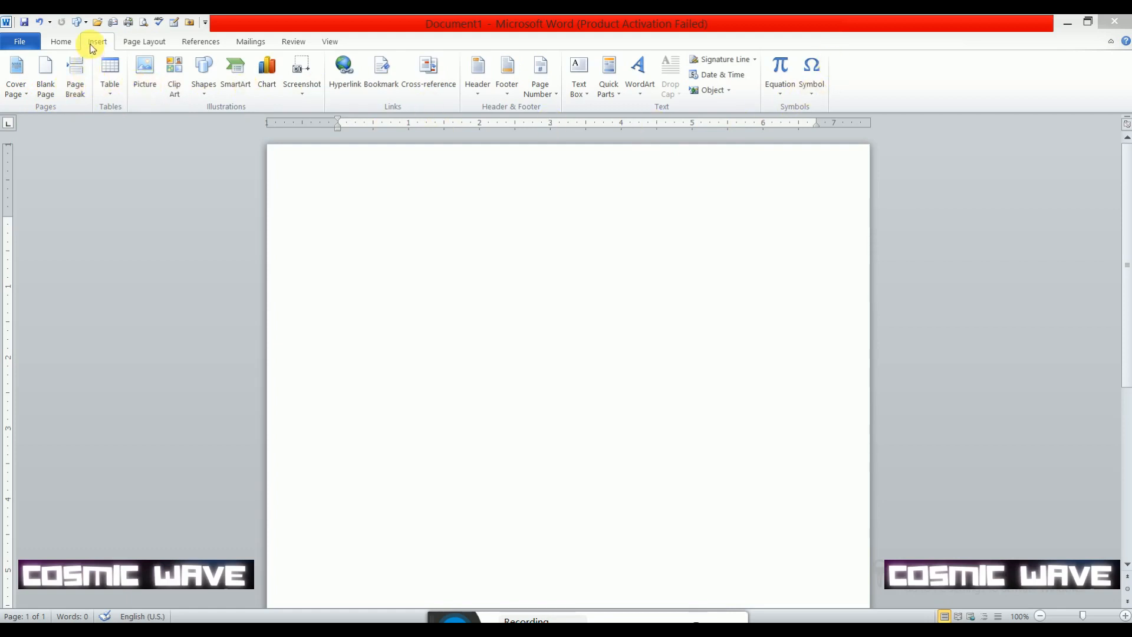
# - Insert the built-in Austere cover page into the blank document
pyautogui.click(26, 95)
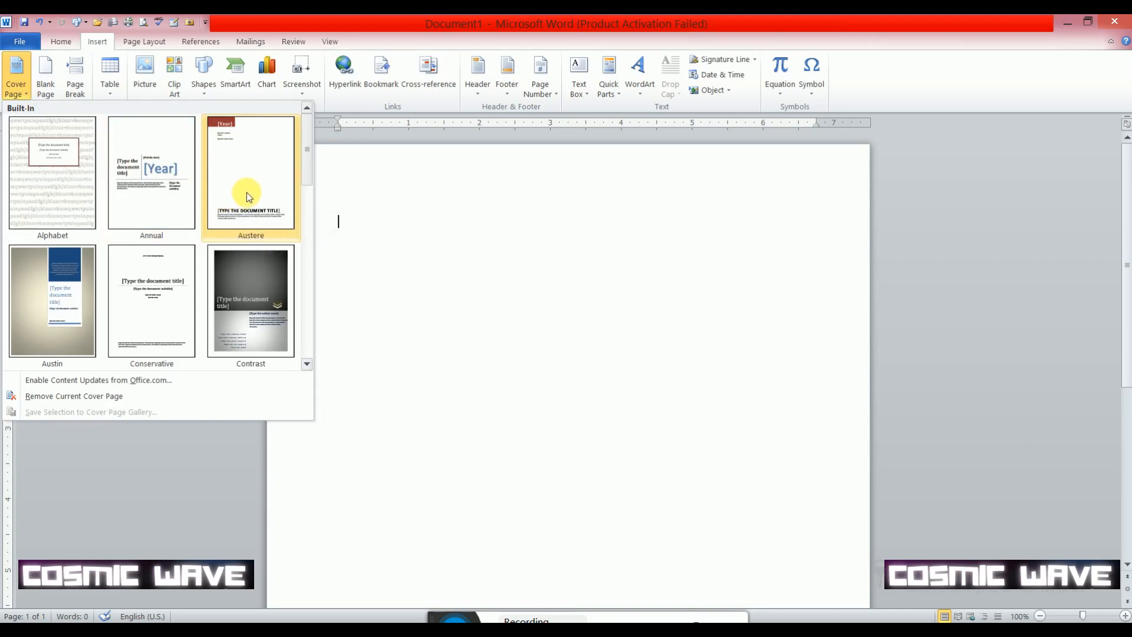
pyautogui.scroll(-4, 246, 192)
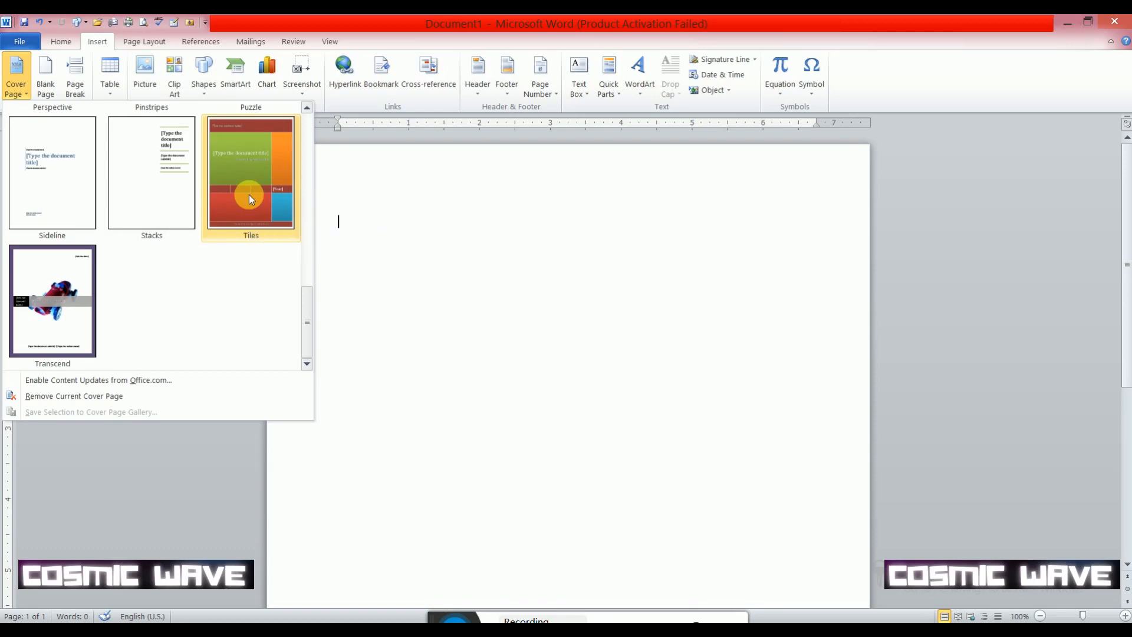
pyautogui.scroll(4, 249, 194)
pyautogui.click(249, 194)
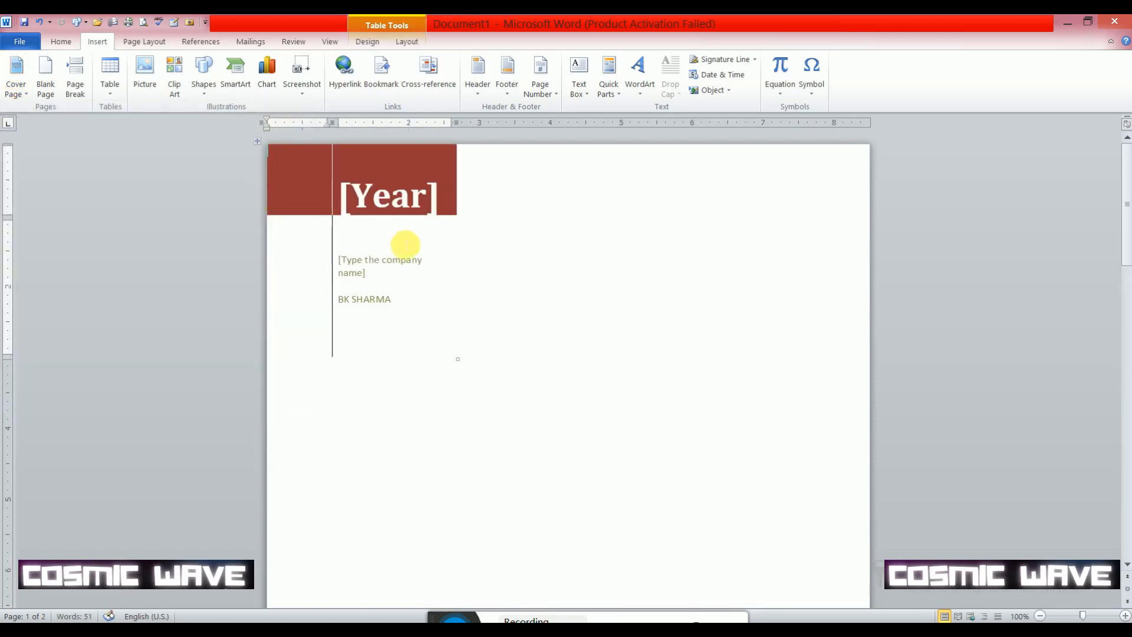
# - Set the cover page's Year field by choosing the date October 25, 2022
pyautogui.click(426, 200)
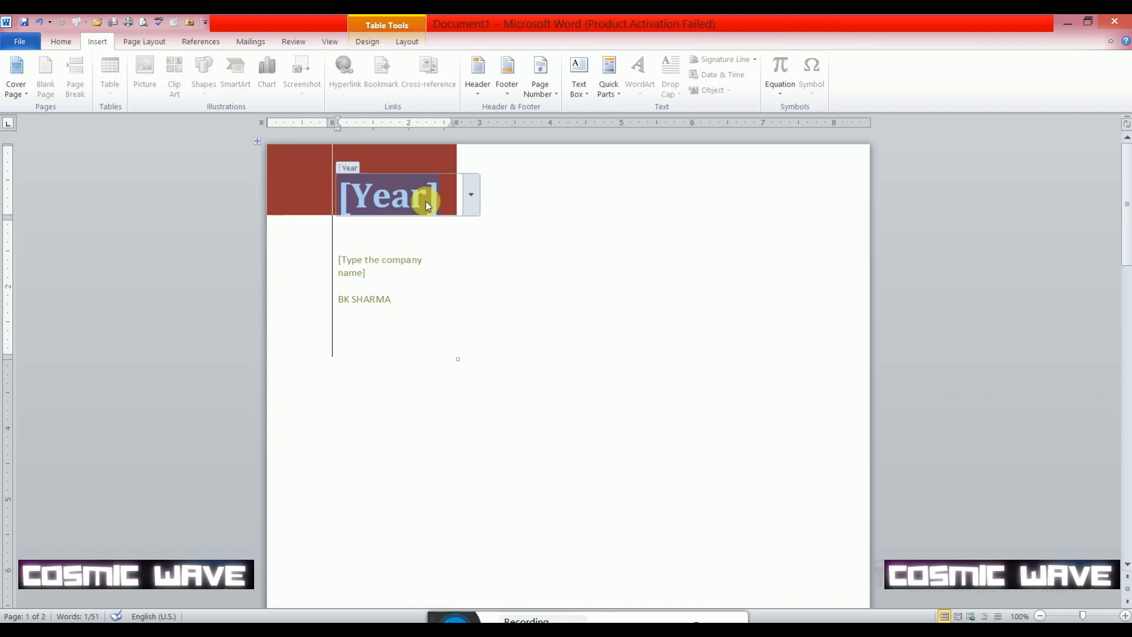
pyautogui.click(472, 199)
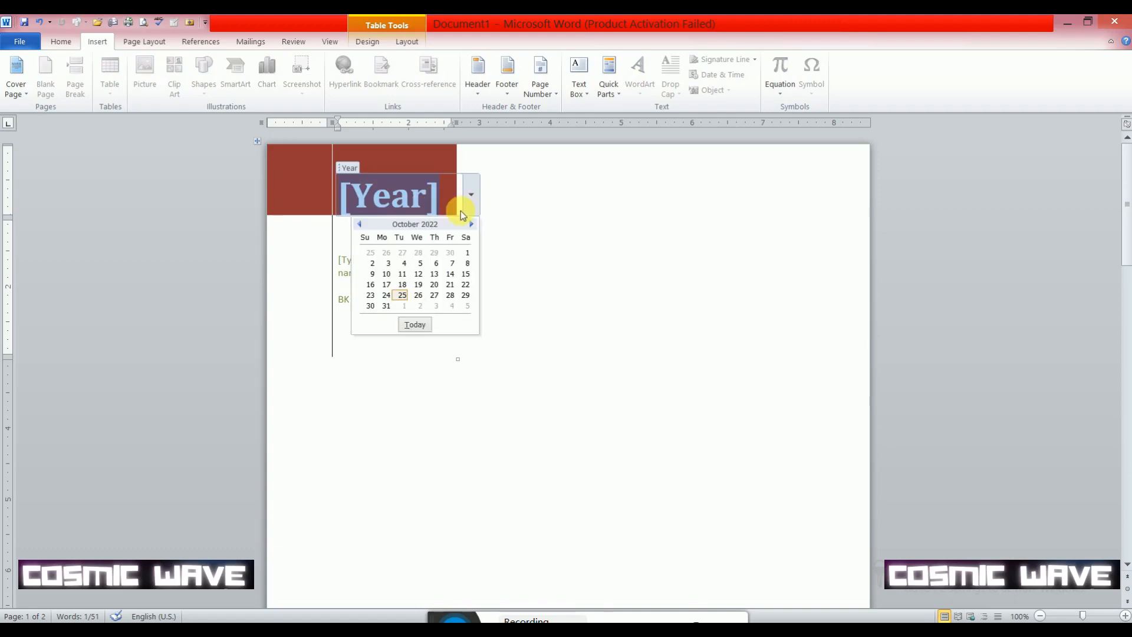
pyautogui.click(405, 299)
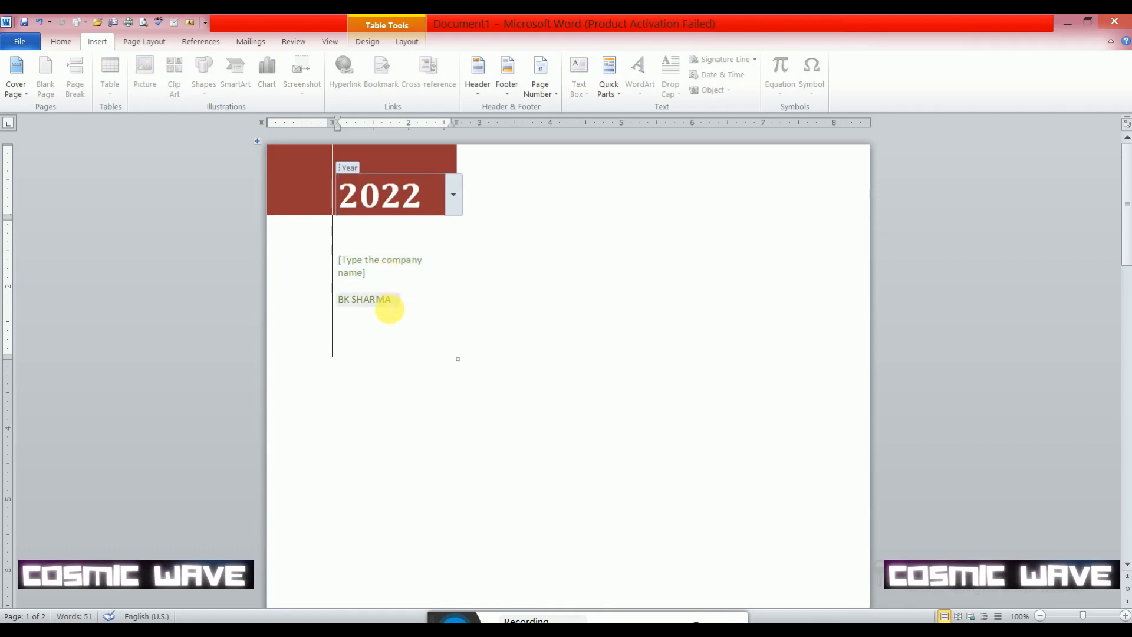
# - Generate sample paragraphs with =rand() on the blank page after the cover page
pyautogui.scroll(-5, 392, 307)
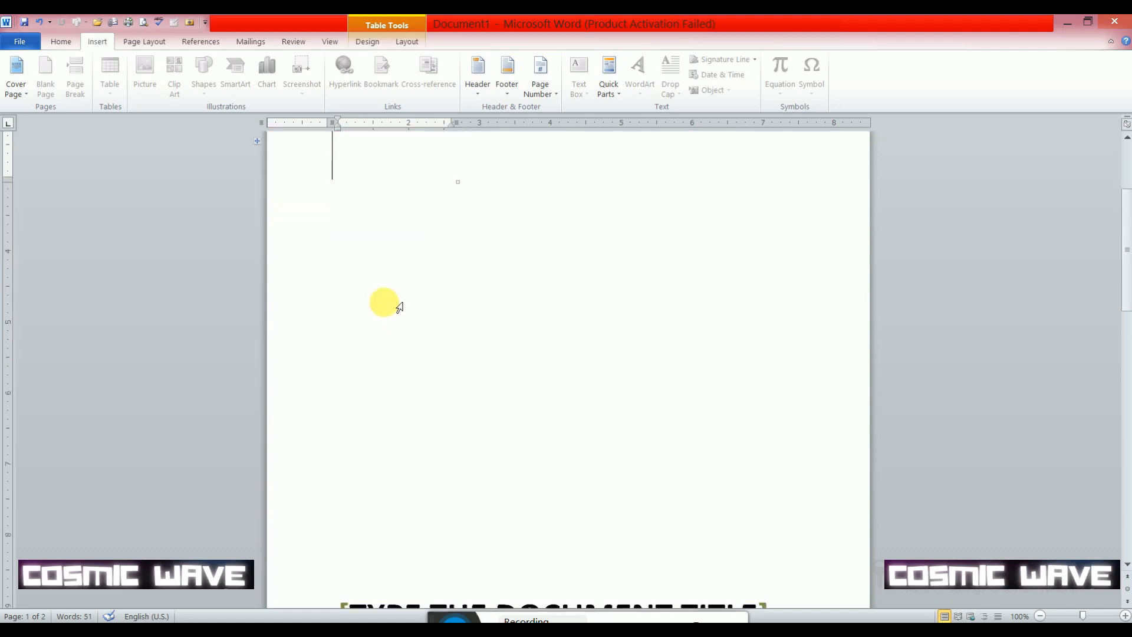
pyautogui.scroll(-10, 395, 303)
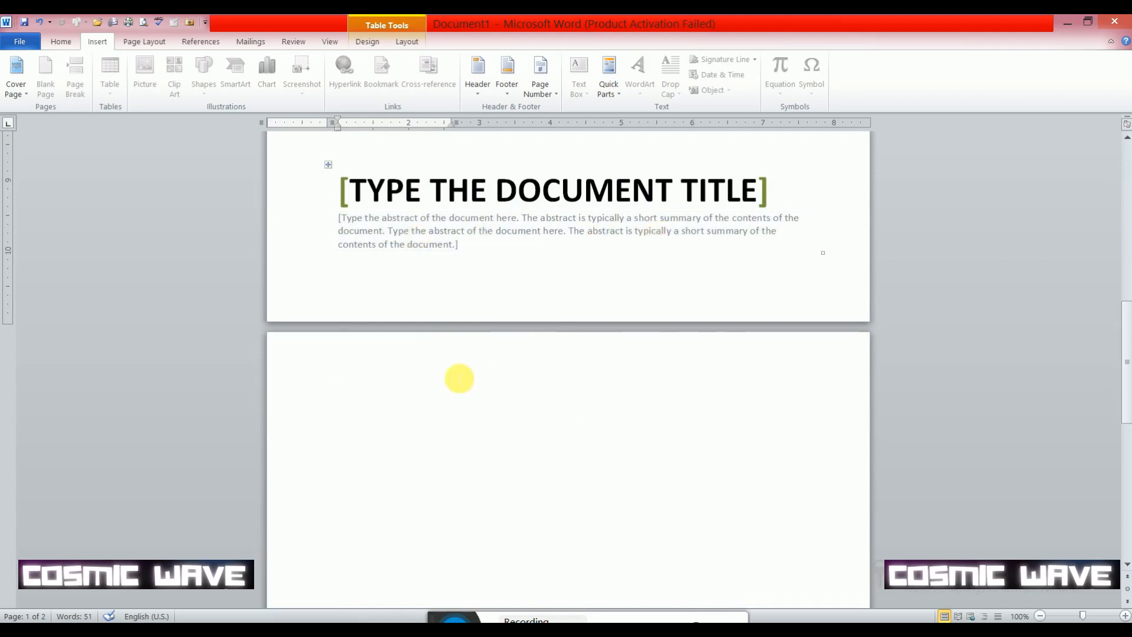
pyautogui.click(430, 405)
pyautogui.scroll(-3, 428, 401)
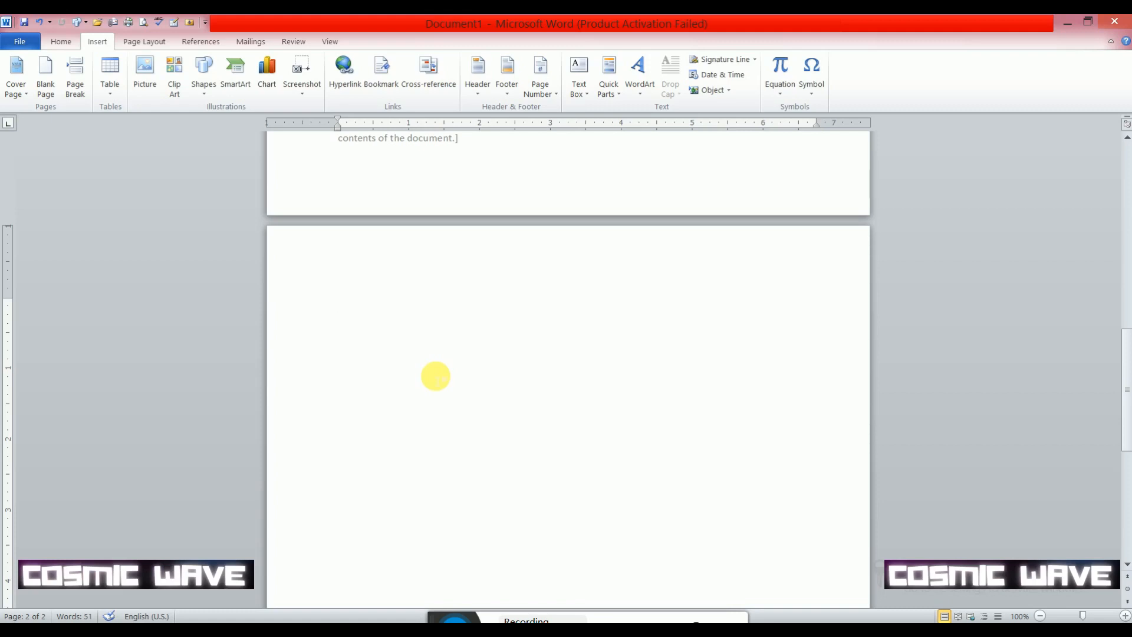
pyautogui.write('=')
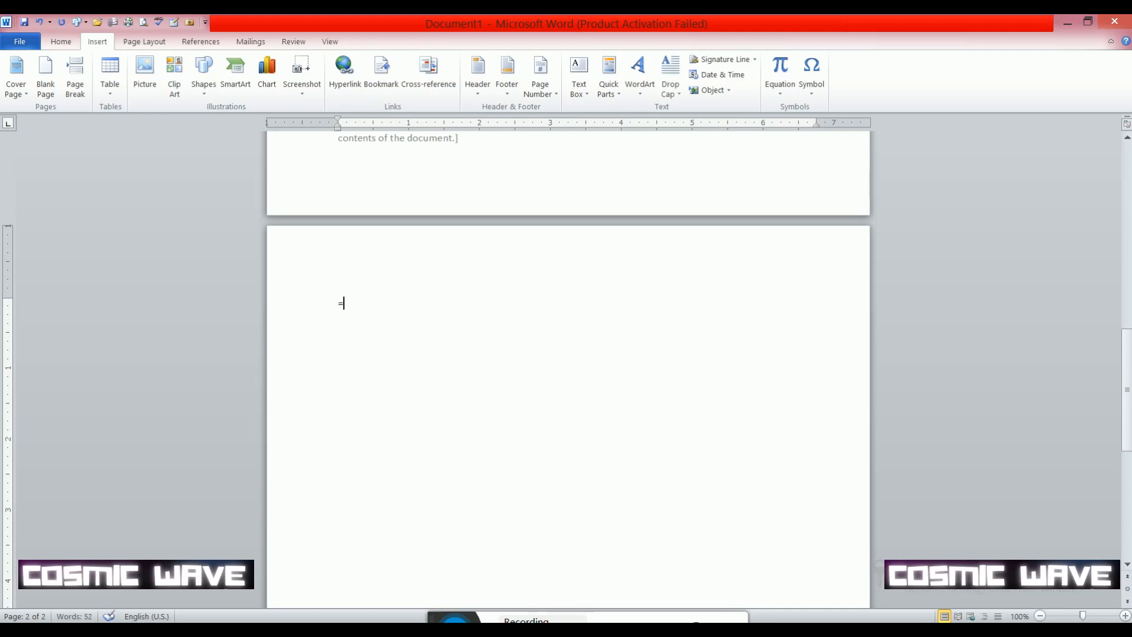
pyautogui.write('rand()')
pyautogui.press('Return')
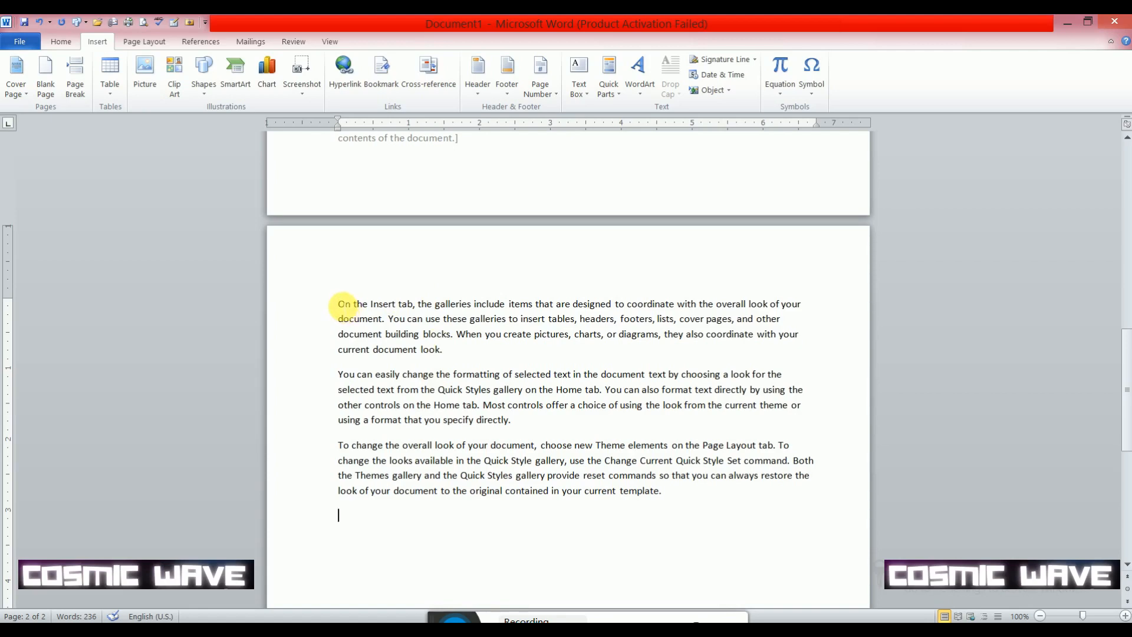
# - Generate a second block of sample paragraphs with =rand() directly below the existing body text
pyautogui.moveTo(340, 305)
pyautogui.mouseDown()
pyautogui.moveTo(472, 405)
pyautogui.moveTo(720, 474)
pyautogui.moveTo(720, 498)
pyautogui.moveTo(683, 498)
pyautogui.moveTo(374, 377)
pyautogui.moveTo(340, 304)
pyautogui.mouseUp()
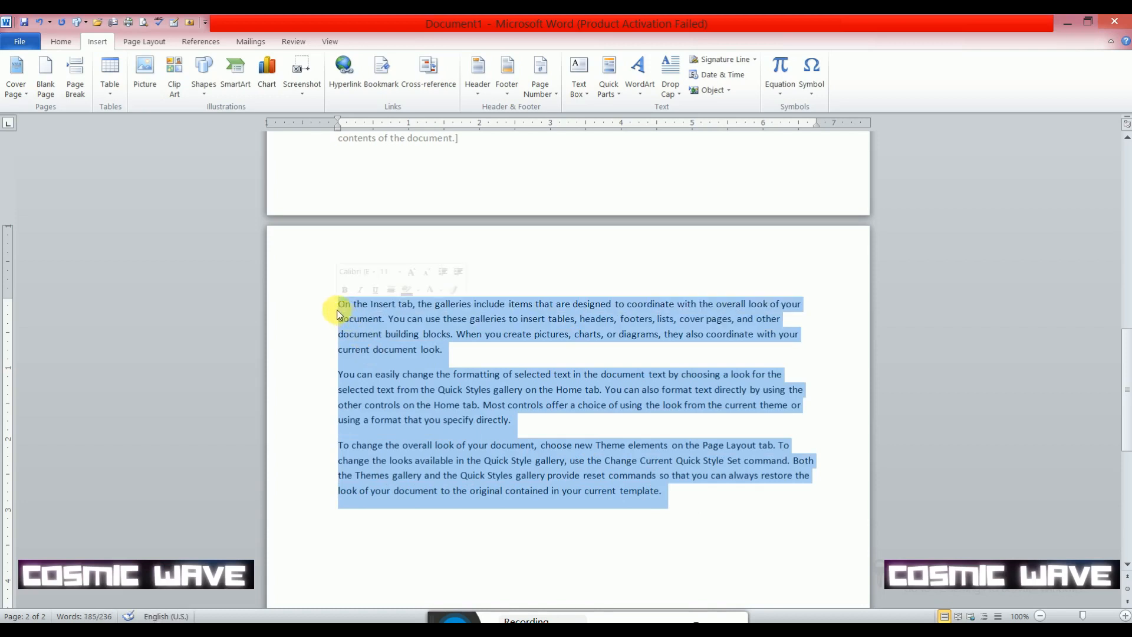
pyautogui.click(678, 497)
pyautogui.press('Return')
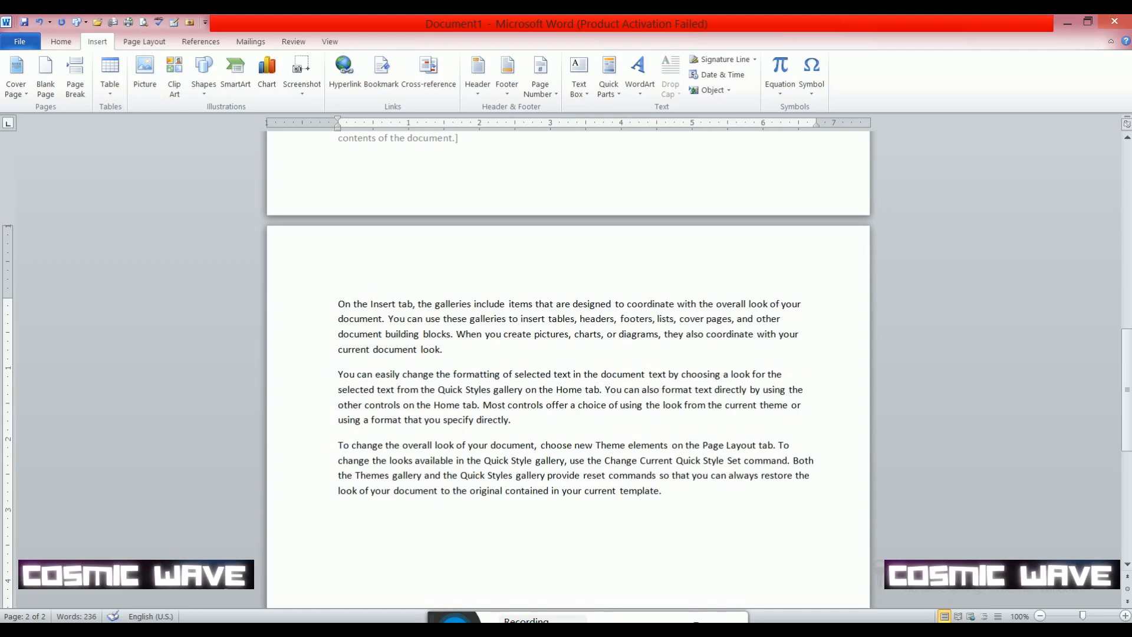
pyautogui.write('=rand')
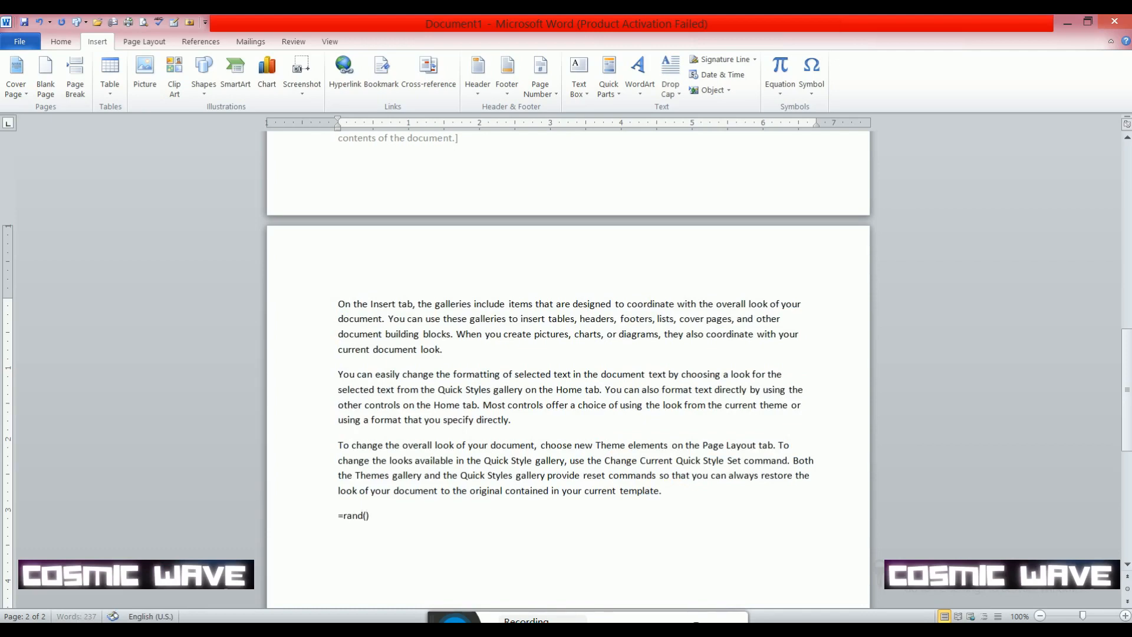
pyautogui.write('()')
pyautogui.press('Return')
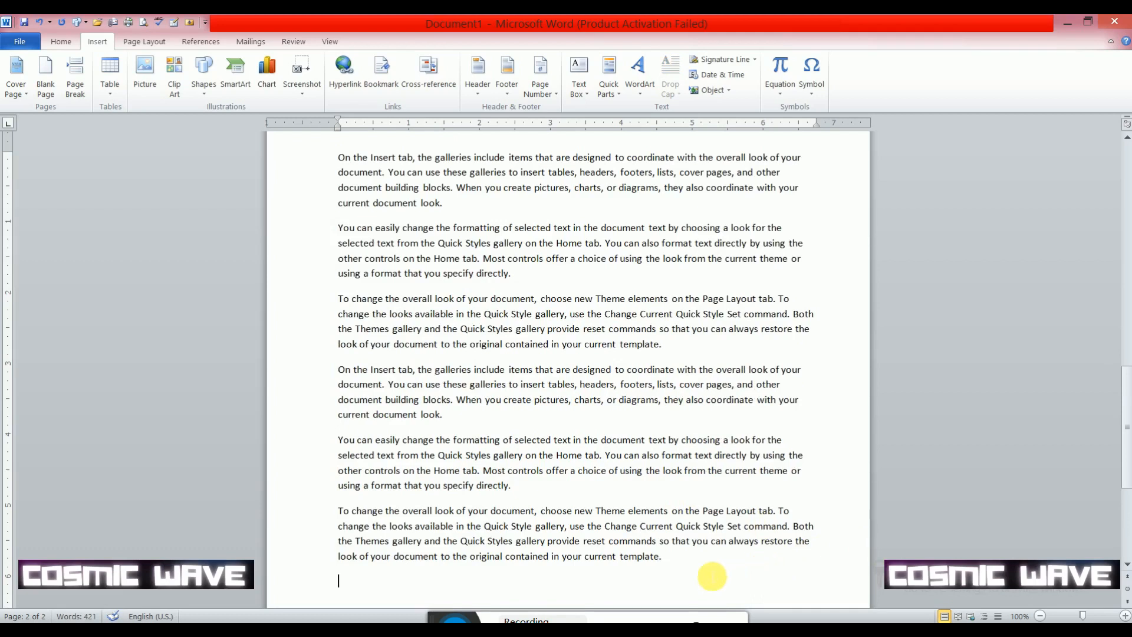
# - Delete all sample text from the third paragraph onward, keeping only the first two paragraphs
pyautogui.moveTo(690, 578); pyautogui.dragTo(310, 301)
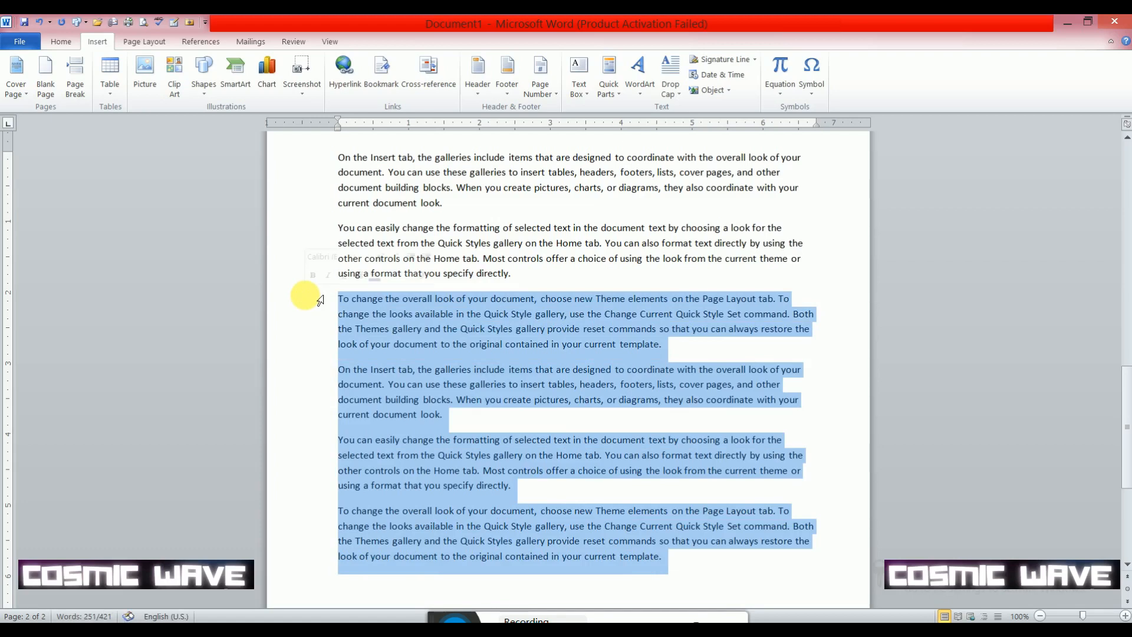
pyautogui.press('Delete')
pyautogui.scroll(2, 392, 347)
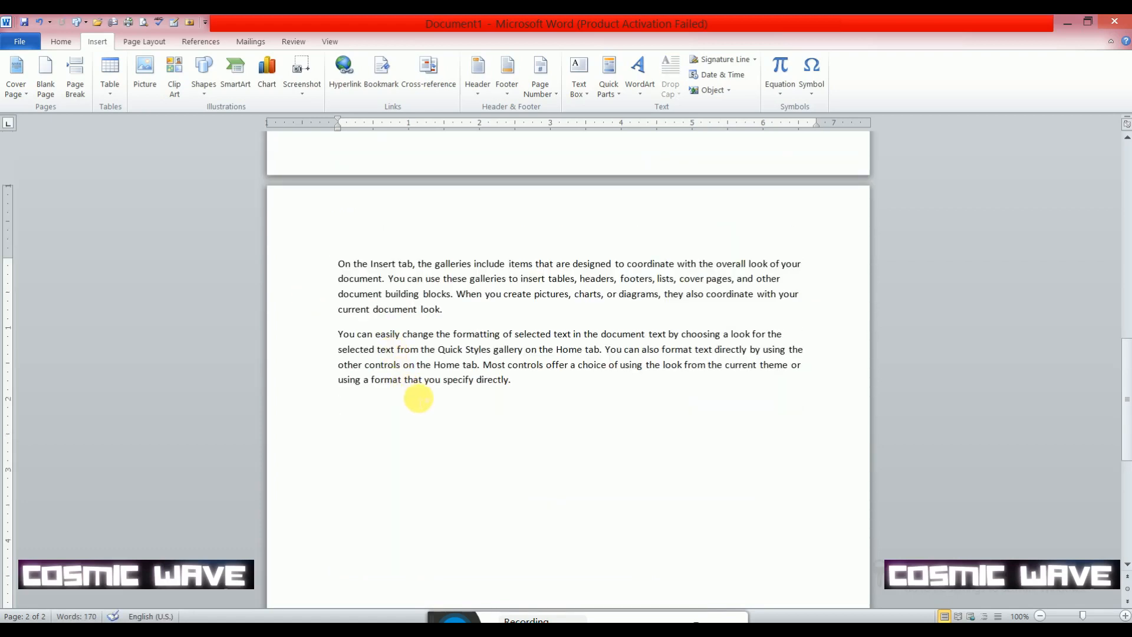
# - Generate more sample text with =rand() below the two remaining paragraphs, and undo both the generated text and the formula
pyautogui.click(419, 399)
pyautogui.write('=rand')
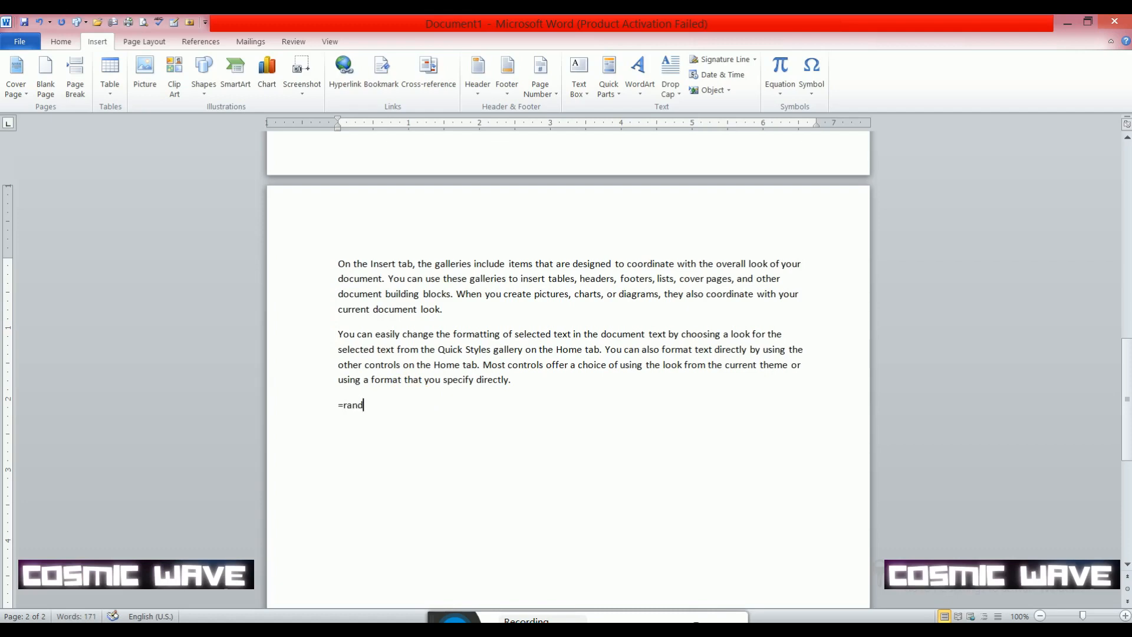
pyautogui.write('()')
pyautogui.press('Return')
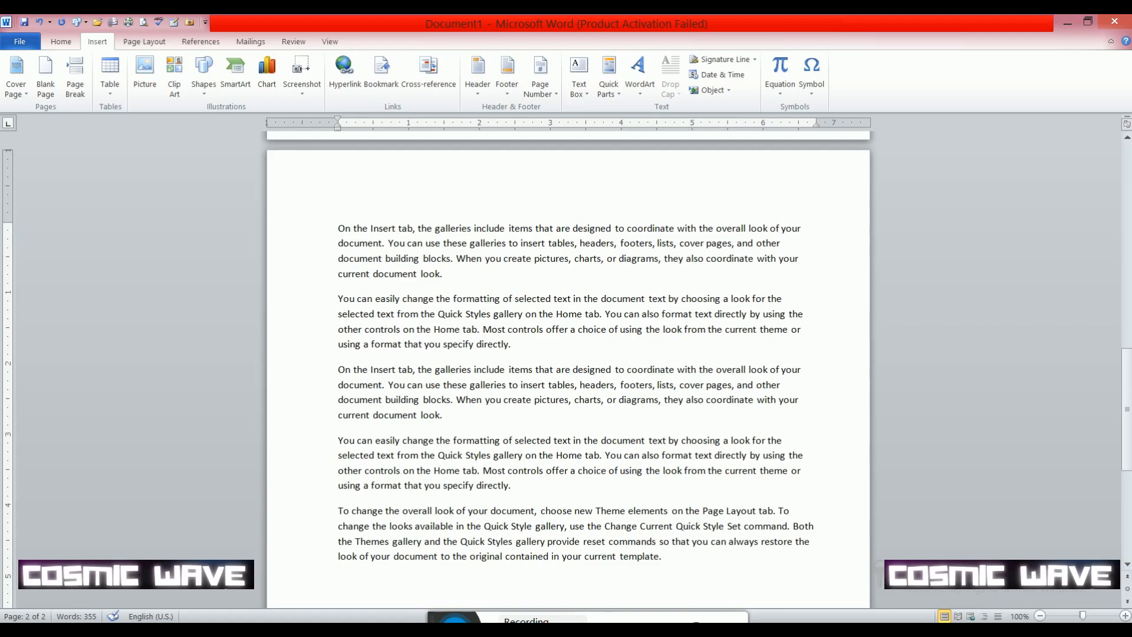
pyautogui.hotkey('ctrl', 'z')
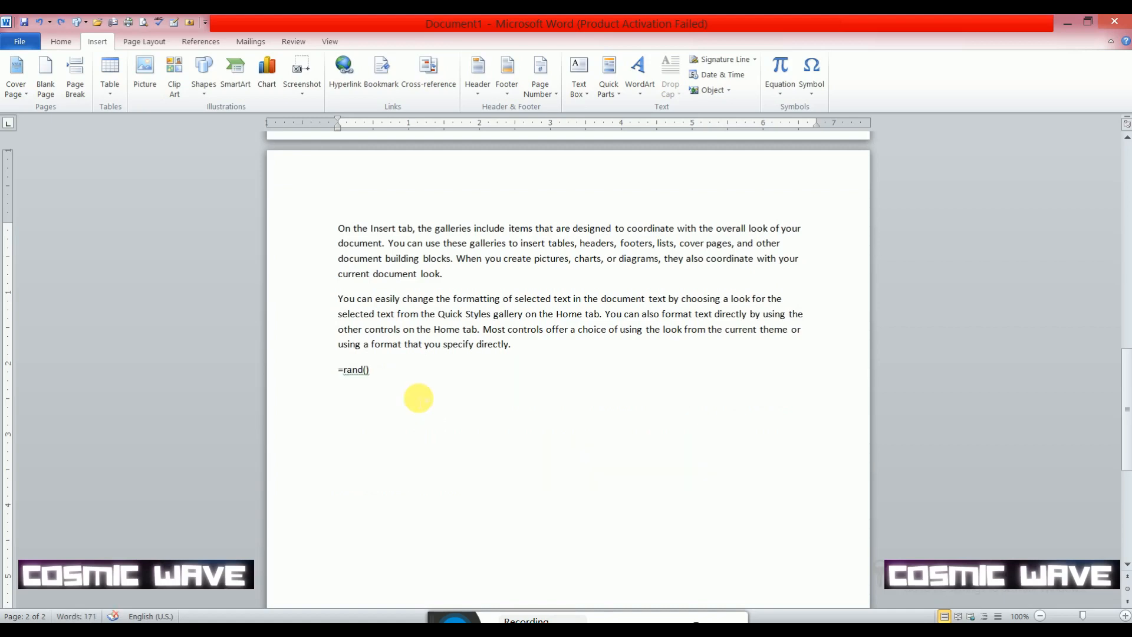
pyautogui.hotkey('ctrl', 'z')
# - Replace the current cover page with the built-in Tiles design
pyautogui.scroll(15, 419, 368)
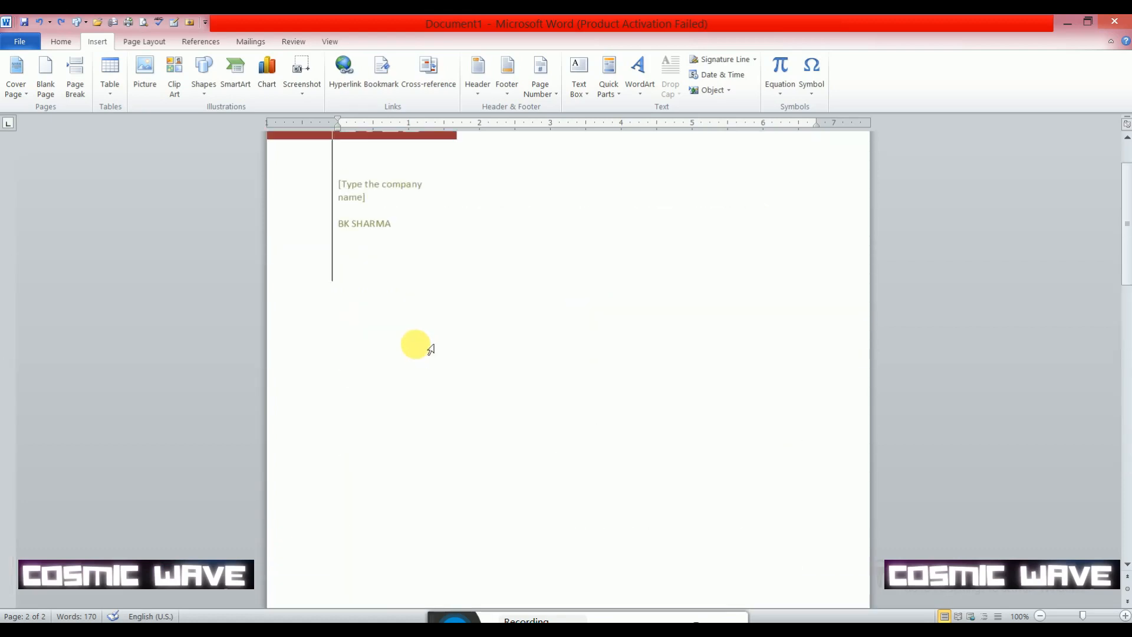
pyautogui.scroll(2, 137, 150)
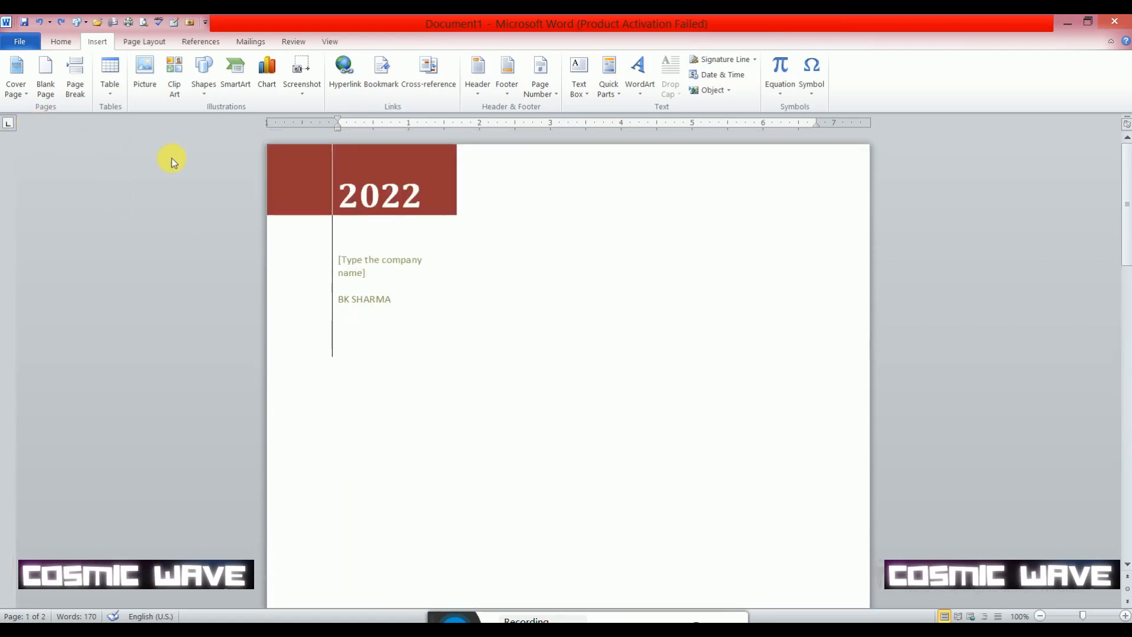
pyautogui.click(24, 92)
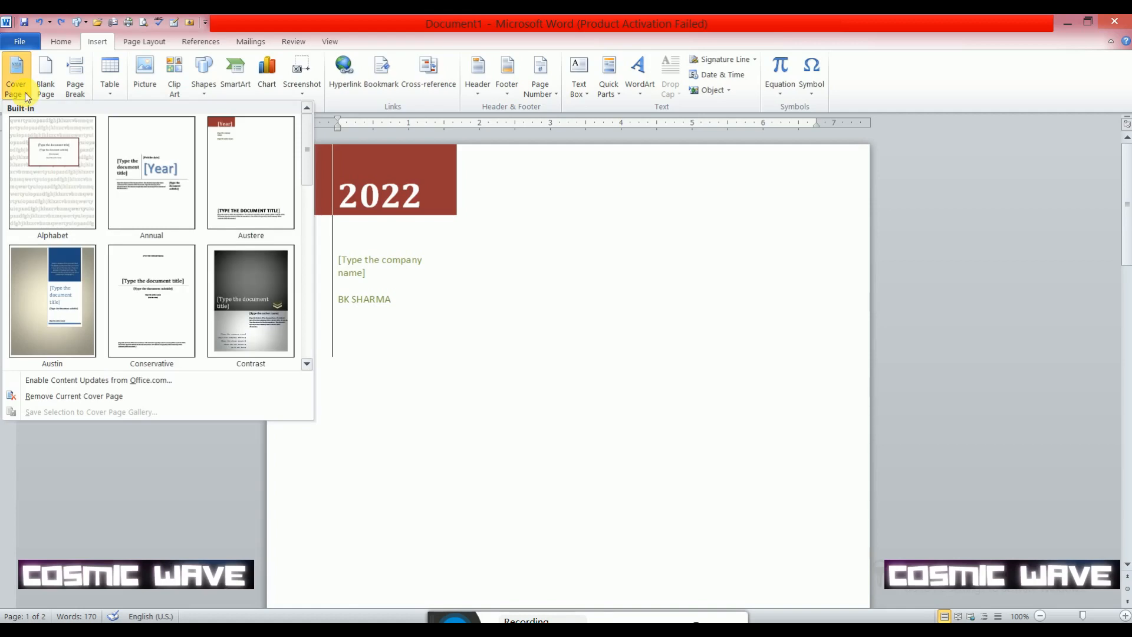
pyautogui.scroll(-5, 223, 290)
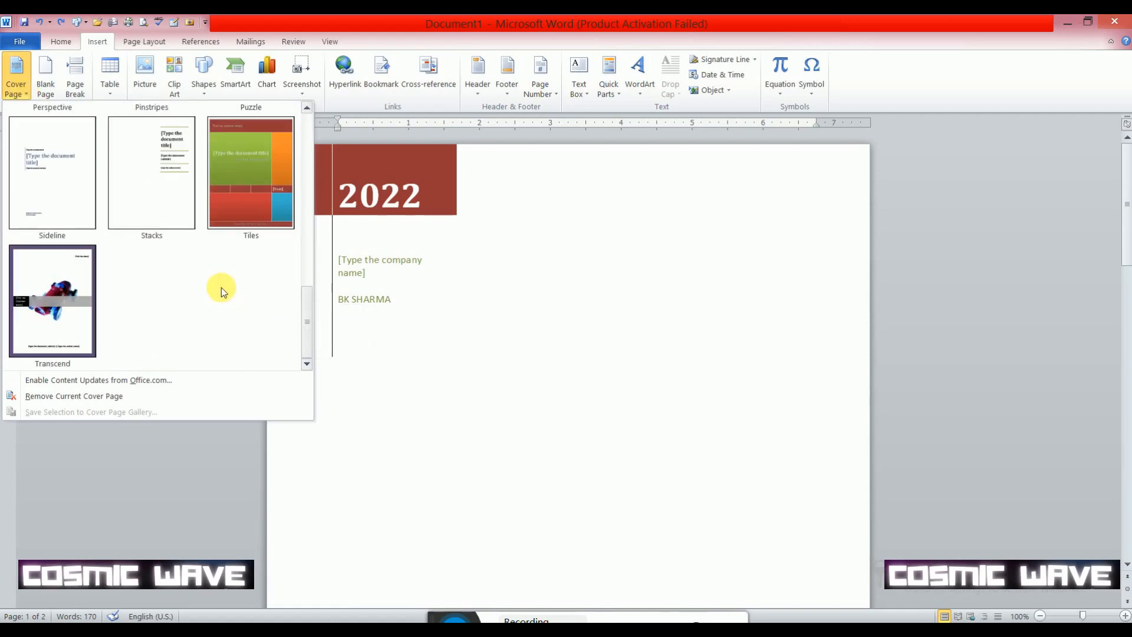
pyautogui.click(249, 206)
# - Examine the Tiles cover page's company name, title, year and company address fields, and the body text on the following page
pyautogui.scroll(-10, 480, 306)
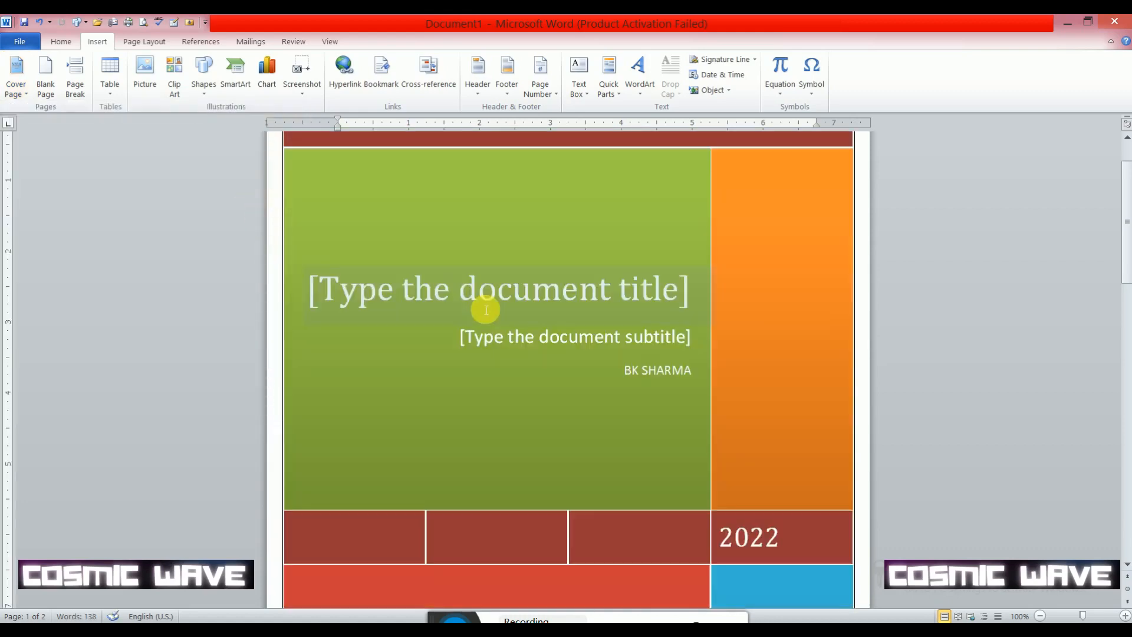
pyautogui.scroll(-2, 486, 311)
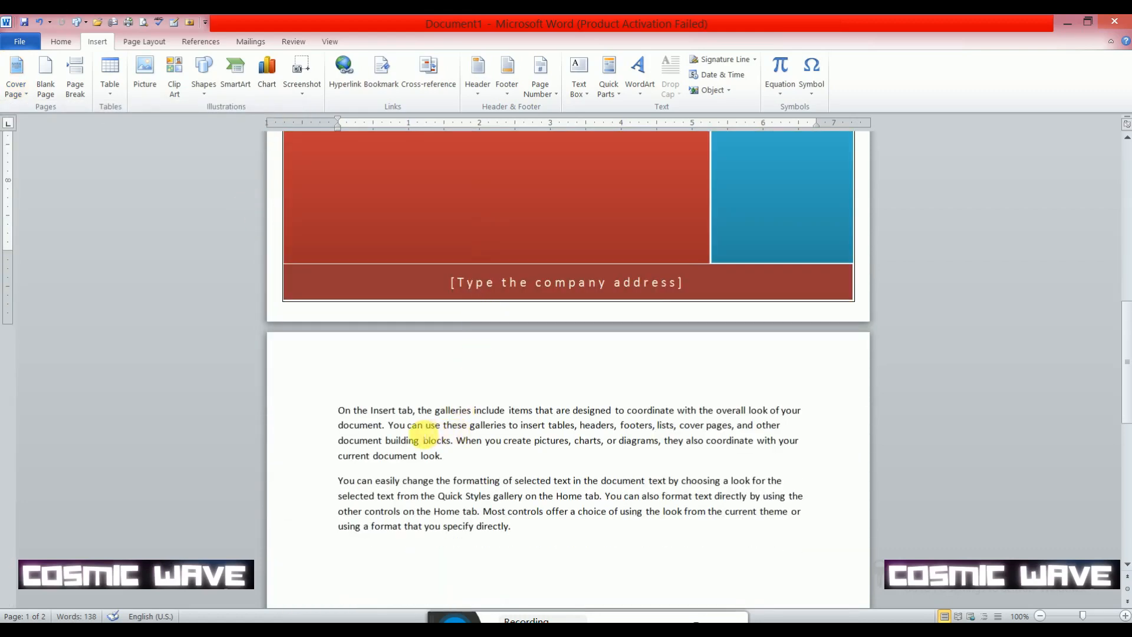
pyautogui.scroll(7, 424, 430)
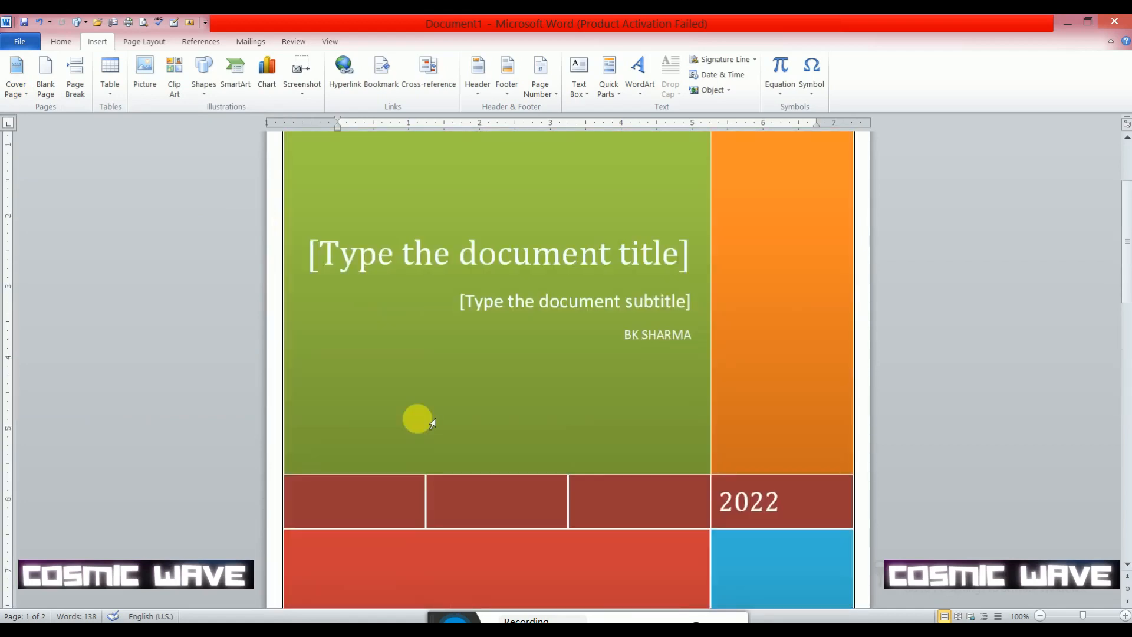
pyautogui.scroll(3, 432, 424)
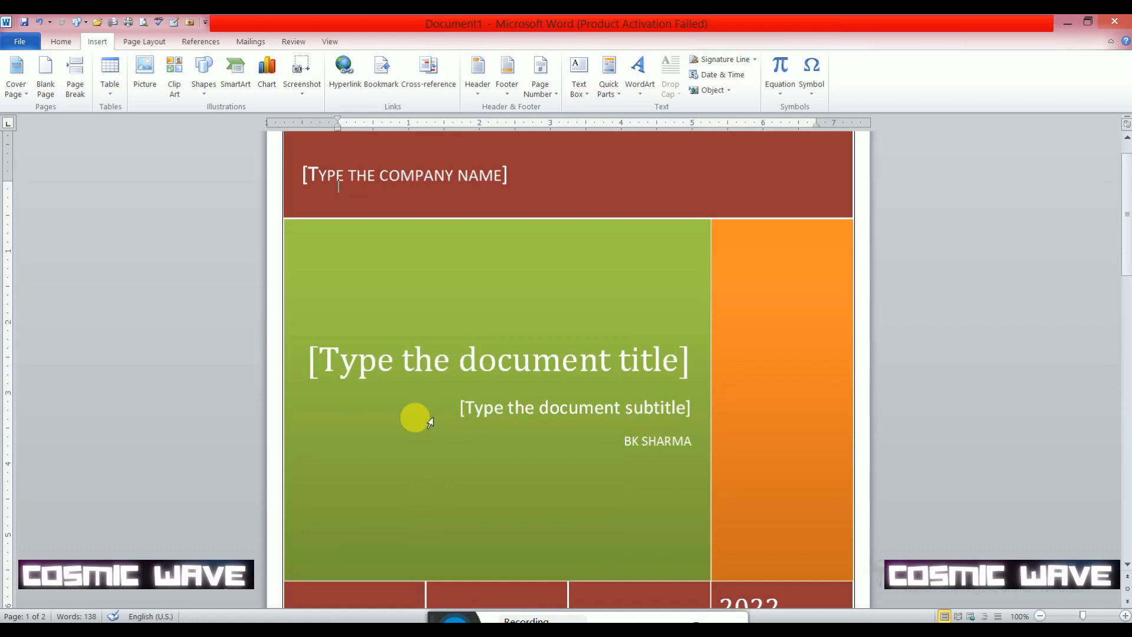
pyautogui.click(431, 184)
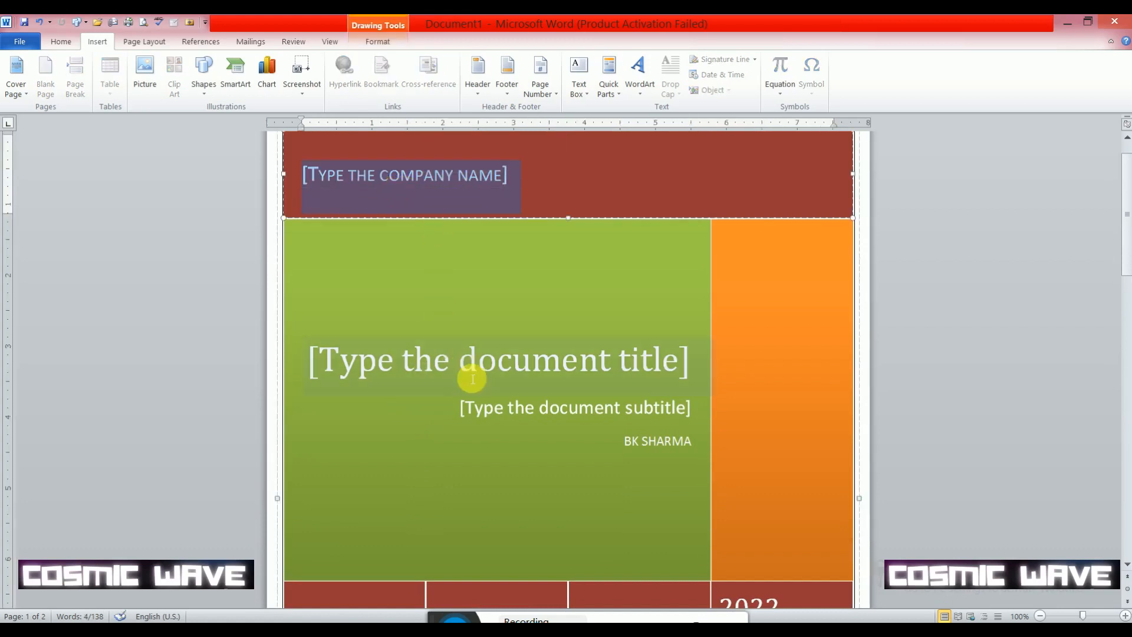
pyautogui.click(504, 371)
pyautogui.scroll(-5, 582, 409)
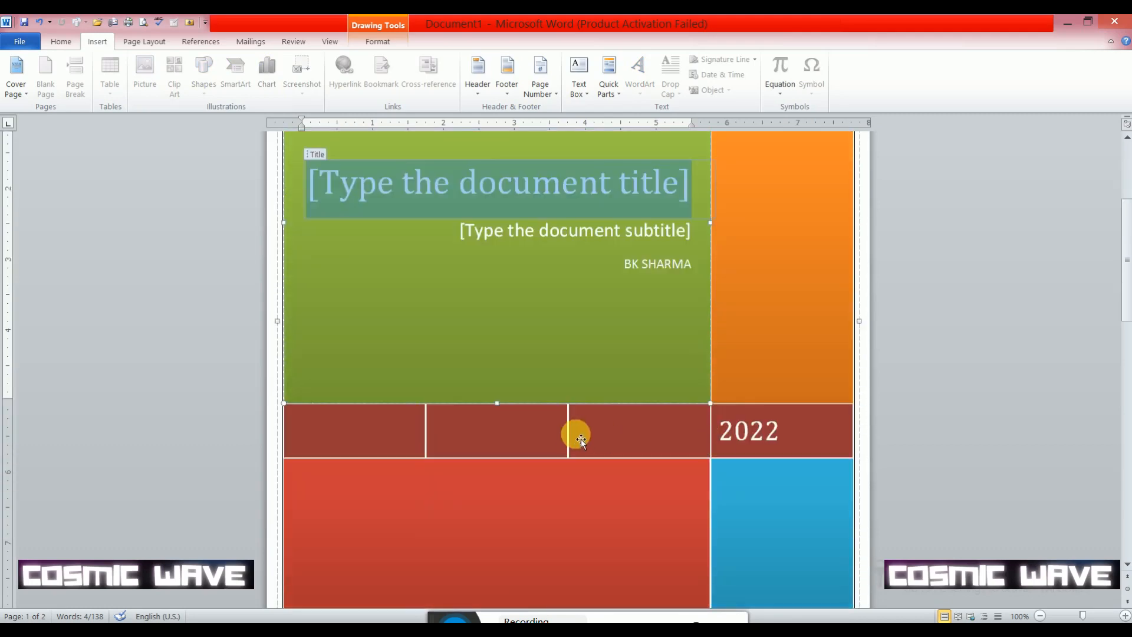
pyautogui.click(750, 436)
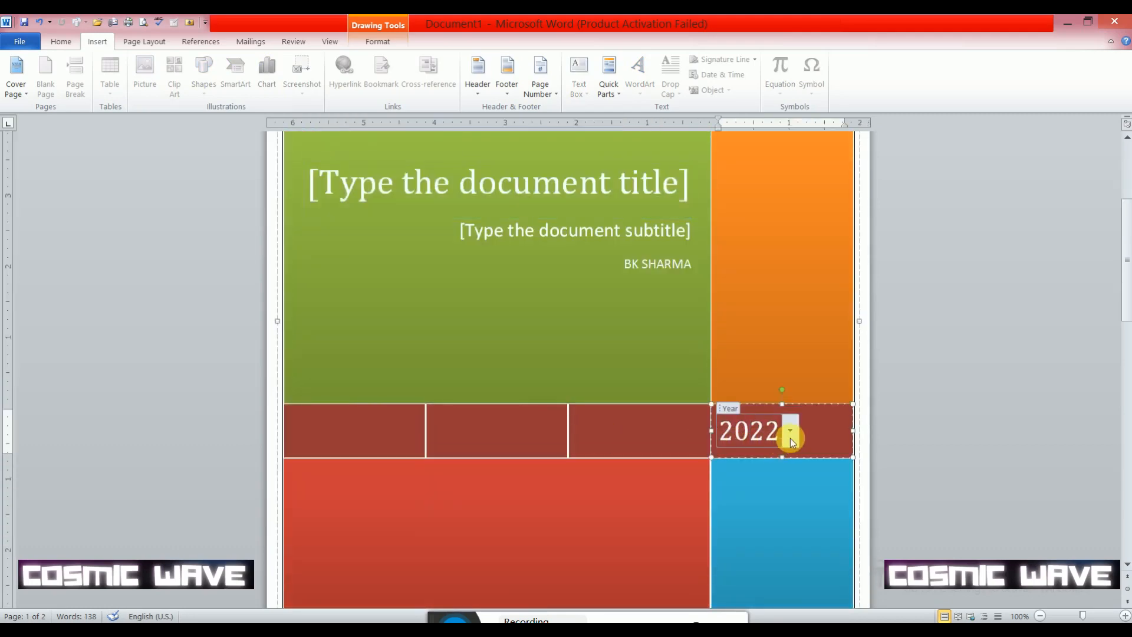
pyautogui.scroll(-4, 796, 441)
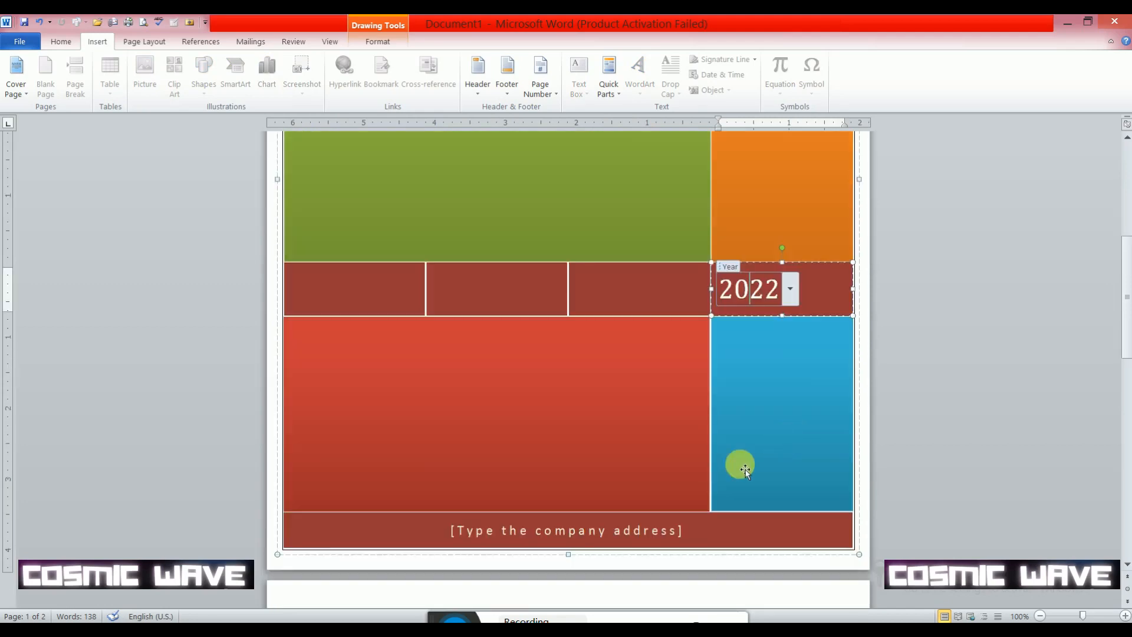
pyautogui.scroll(-1, 594, 536)
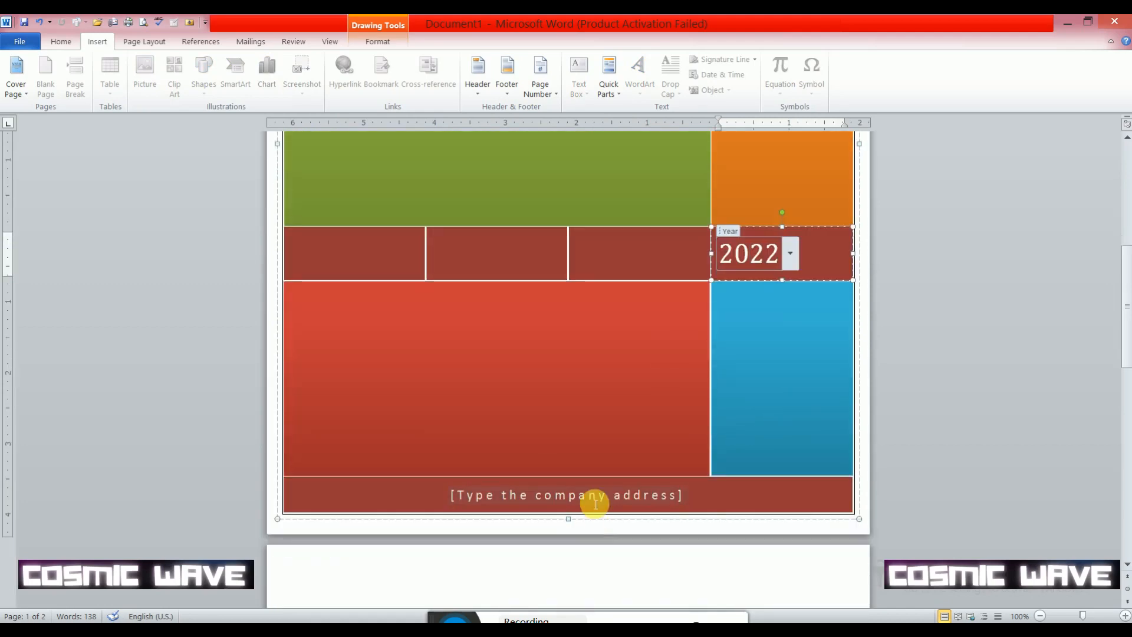
pyautogui.scroll(-4, 596, 504)
pyautogui.scroll(8, 596, 503)
pyautogui.scroll(-18, 596, 503)
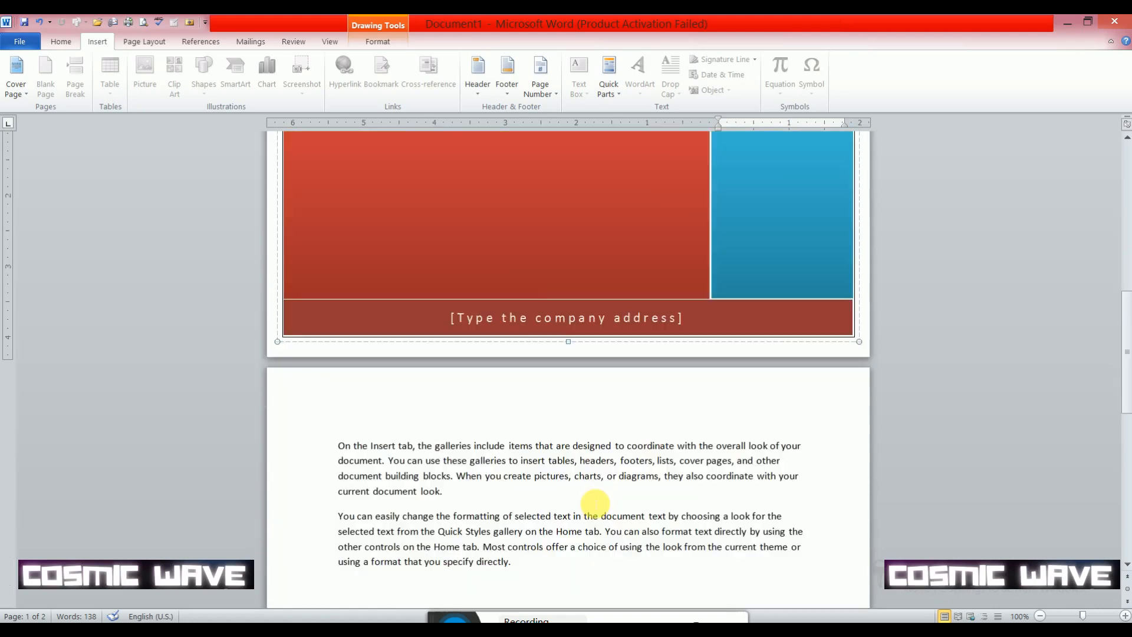
# - Insert a blank page inside the second body paragraph, right after the "S" of "Quick Styles"
pyautogui.click(316, 255)
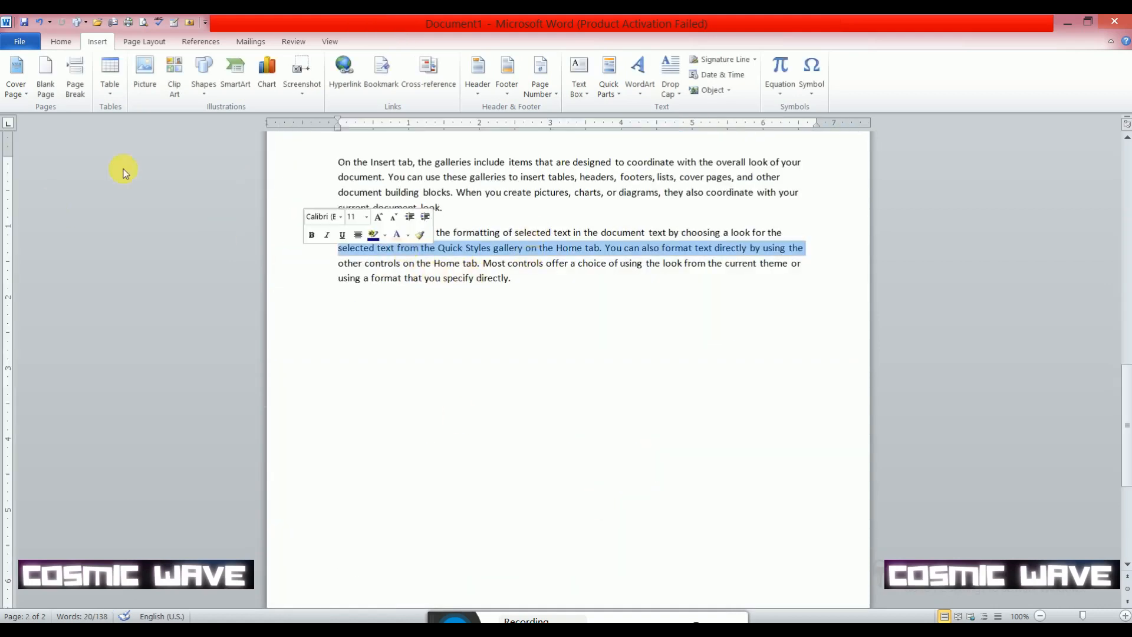
pyautogui.click(475, 246)
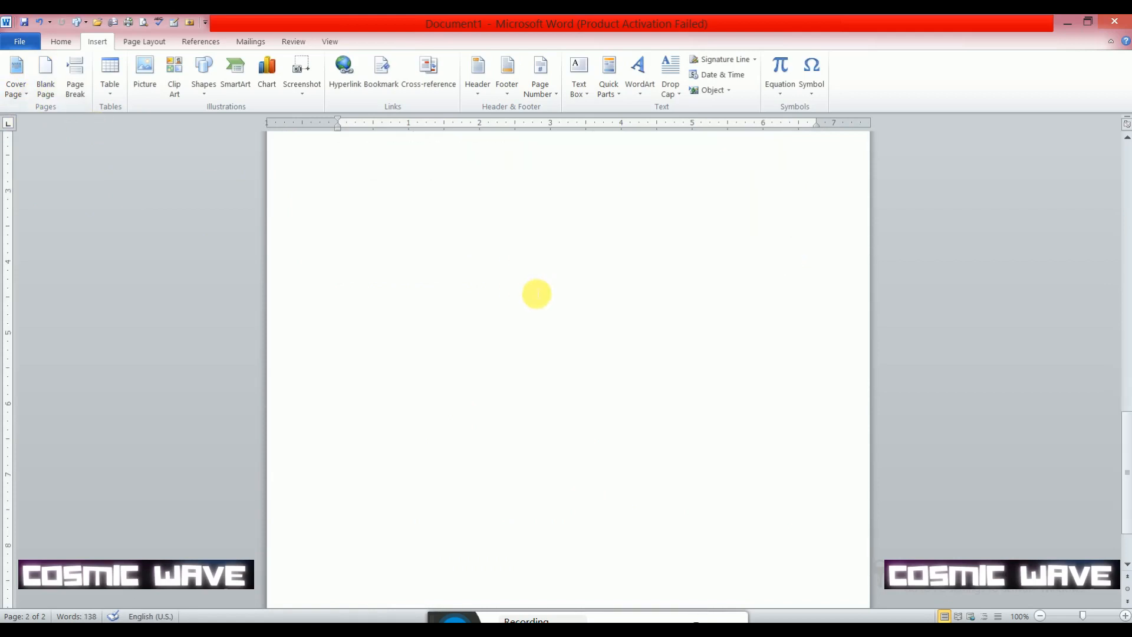
pyautogui.scroll(2, 487, 275)
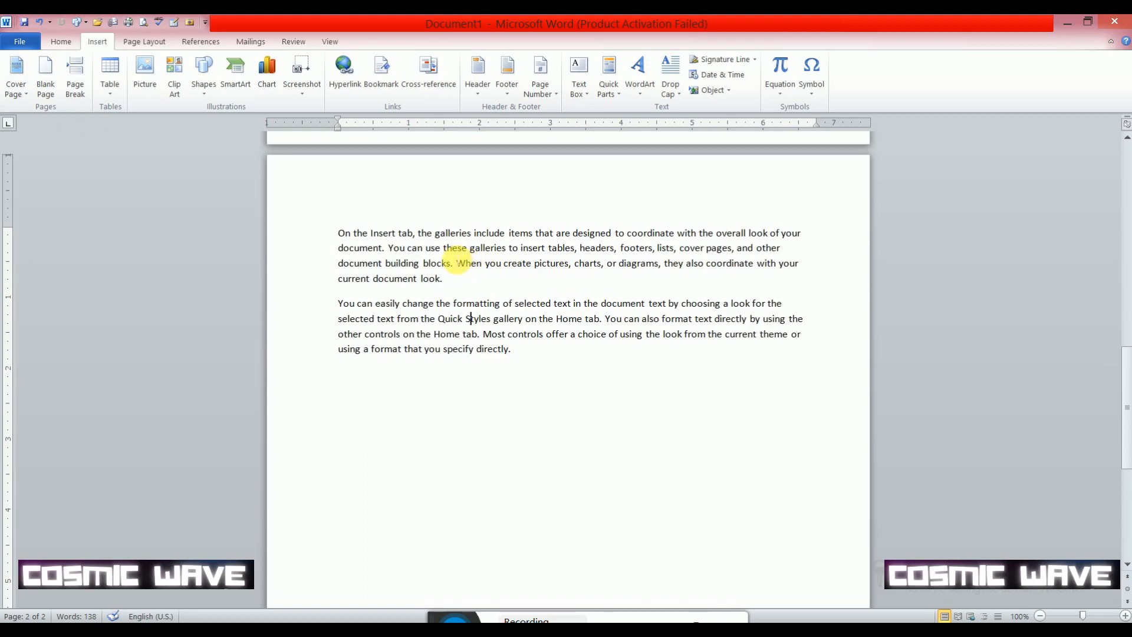
pyautogui.click(45, 91)
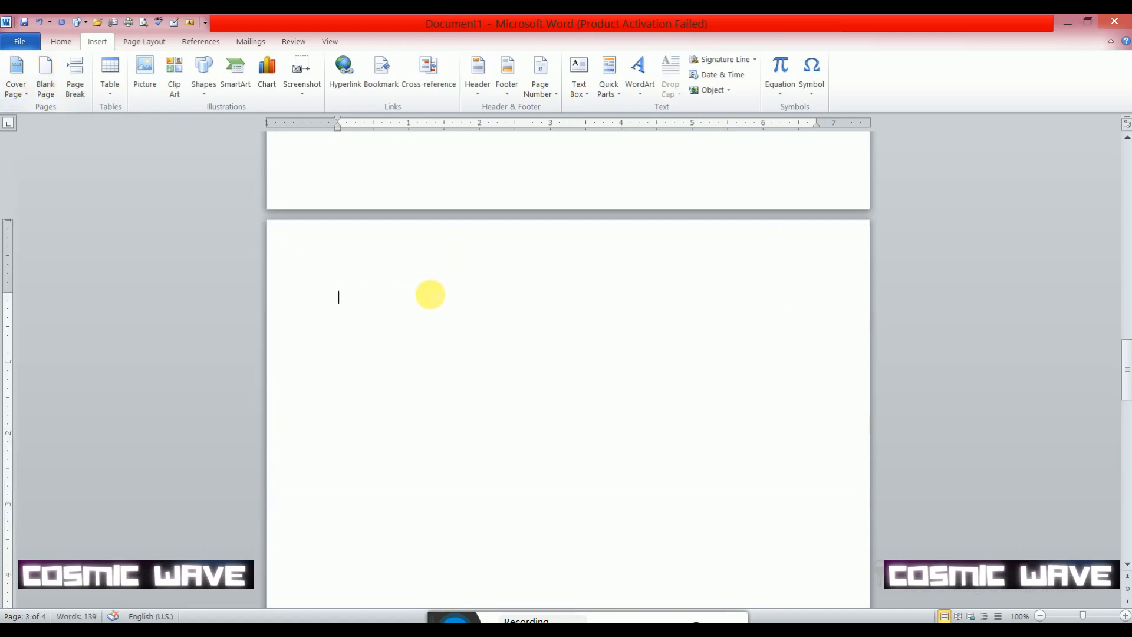
pyautogui.scroll(-2, 412, 301)
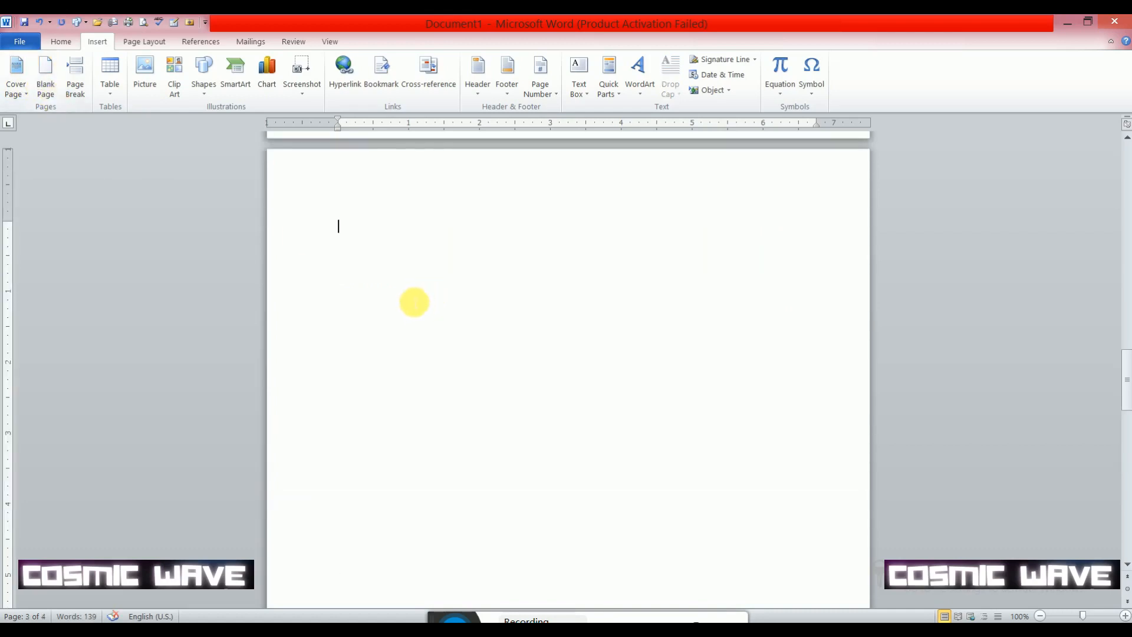
pyautogui.scroll(-9, 392, 225)
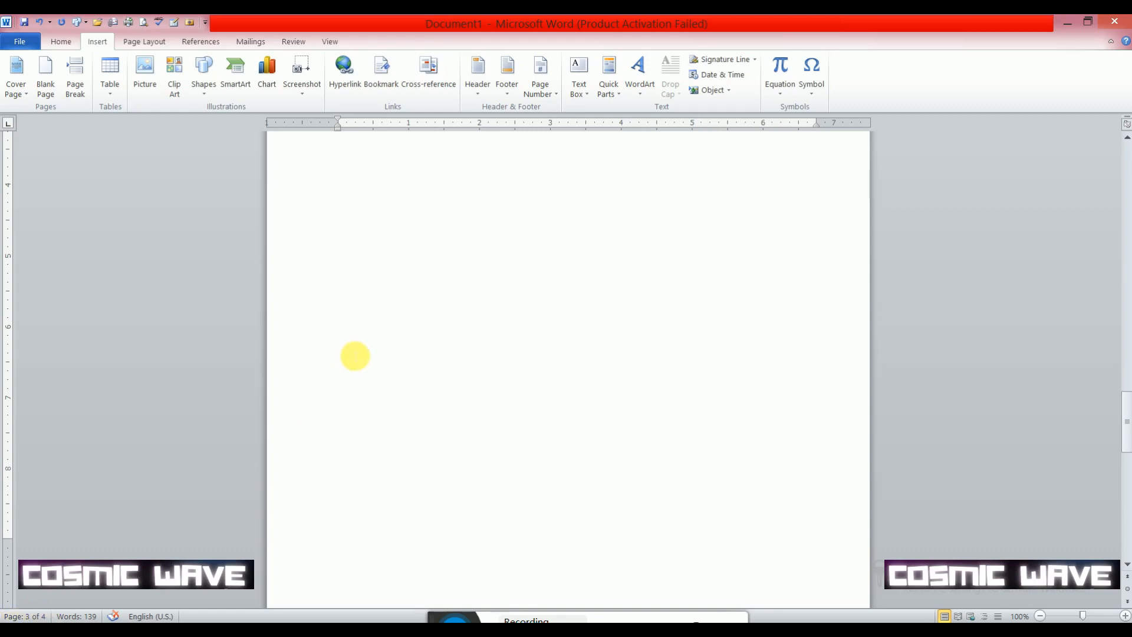
pyautogui.scroll(10, 357, 357)
pyautogui.scroll(1, 357, 356)
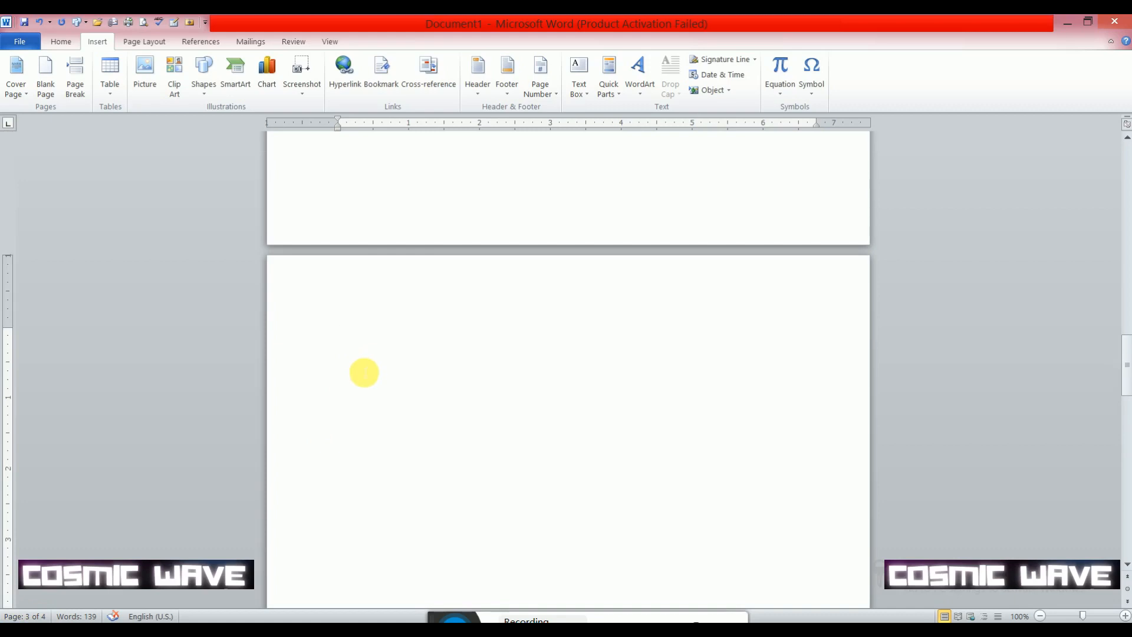
pyautogui.scroll(-2, 364, 372)
pyautogui.scroll(3, 364, 372)
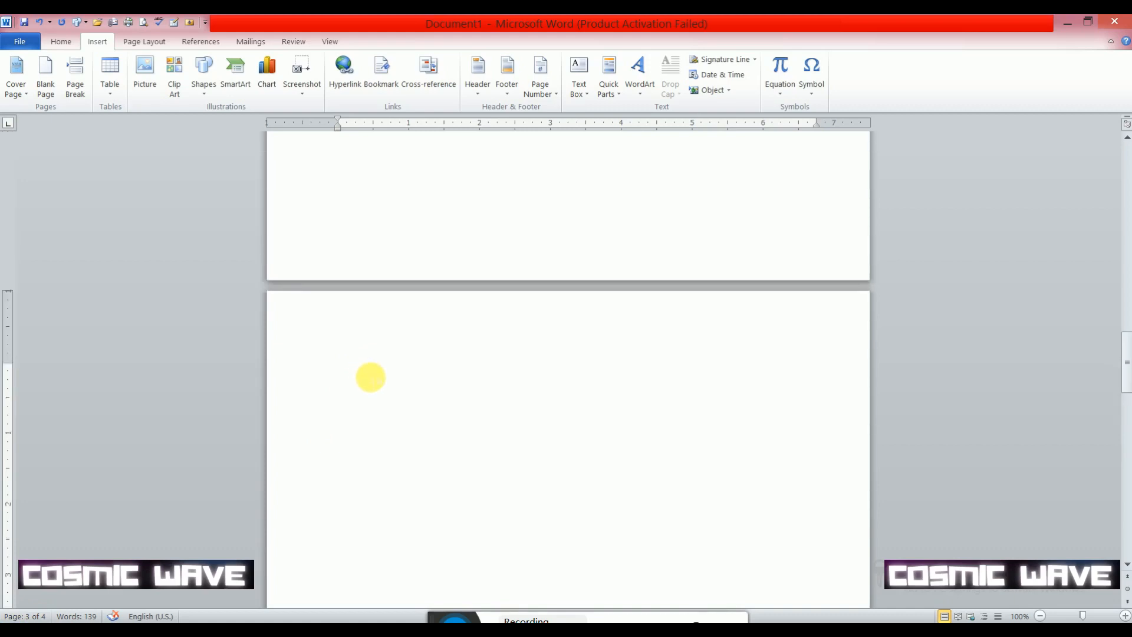
# - Enter "hello" on the new blank page and enlarge its font to a very large display size
pyautogui.write('hel')
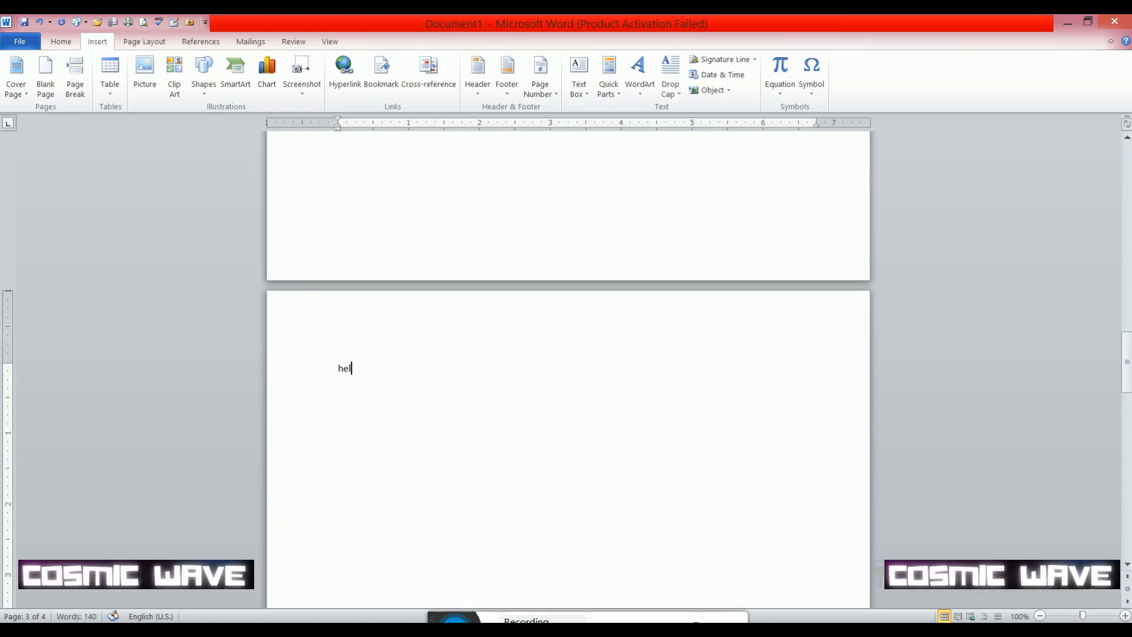
pyautogui.write('lo')
pyautogui.hotkey('shift', 'Left')
pyautogui.hotkey('shift', 'Left')
pyautogui.hotkey('shift', 'Left')
pyautogui.hotkey('shift', 'Left')
pyautogui.hotkey('shift', 'Left')
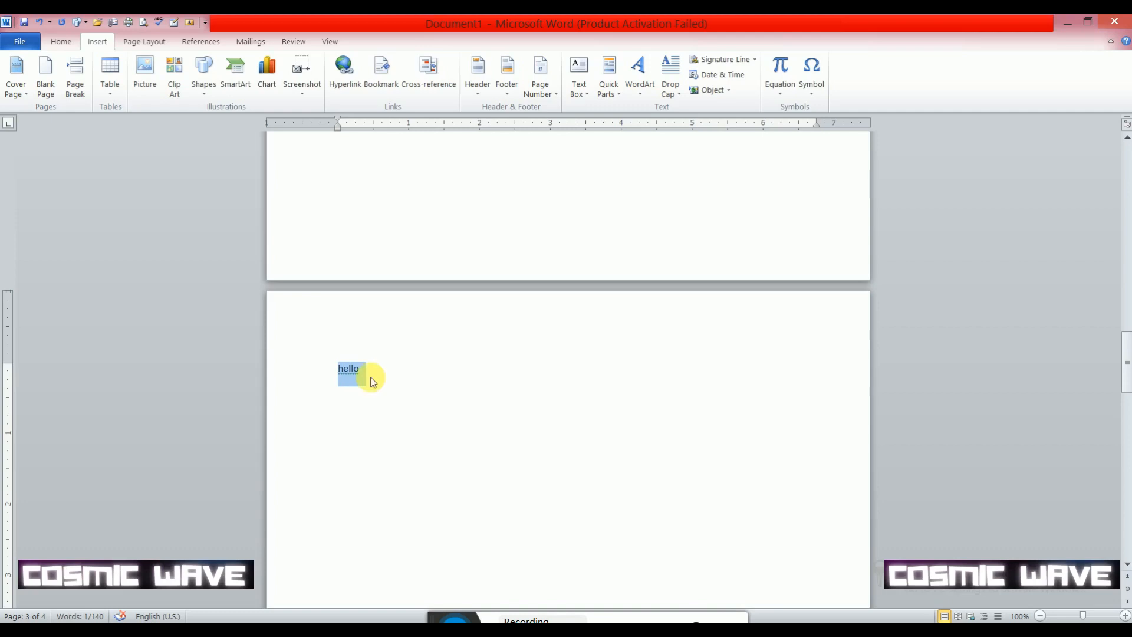
pyautogui.hotkey('ctrl', 'shift', '.')
pyautogui.hotkey('ctrl', 'shift', '.')
pyautogui.hotkey('ctrl', 'shift', '.')
pyautogui.hotkey('ctrl', 'shift', '.')
pyautogui.hotkey('ctrl', 'shift', '.')
pyautogui.hotkey('ctrl', 'shift', '.')
pyautogui.hotkey('ctrl', 'shift', '.')
pyautogui.hotkey('ctrl', 'shift', '.')
pyautogui.hotkey('ctrl', 'shift', '.')
pyautogui.hotkey('ctrl', 'shift', '.')
pyautogui.hotkey('ctrl', 'shift', '.')
pyautogui.hotkey('ctrl', 'shift', '.')
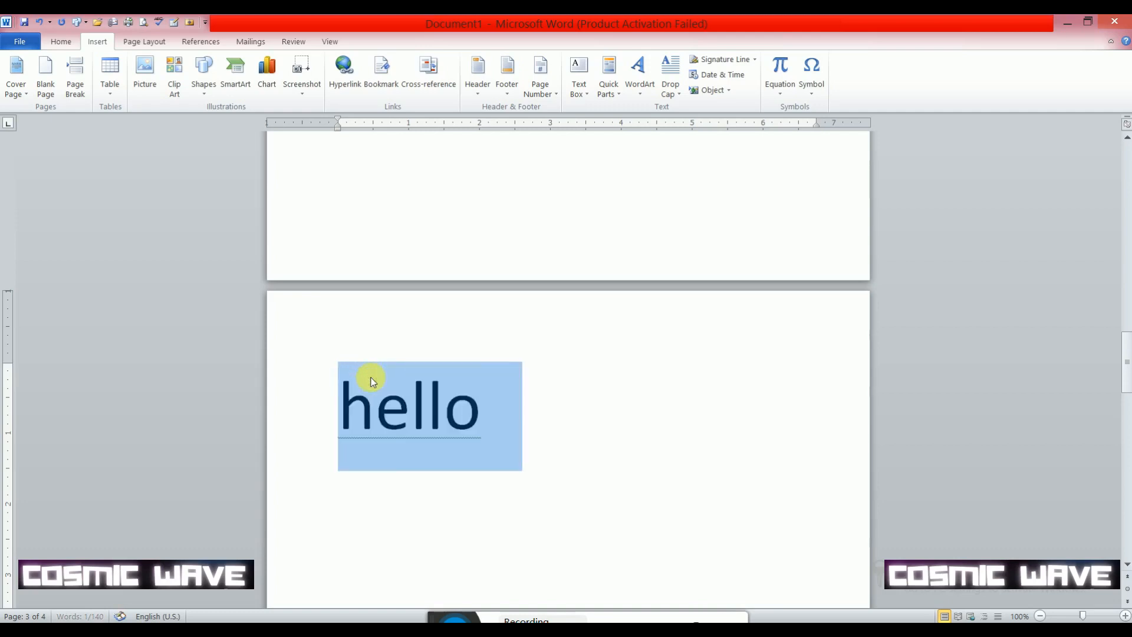
pyautogui.click(446, 407)
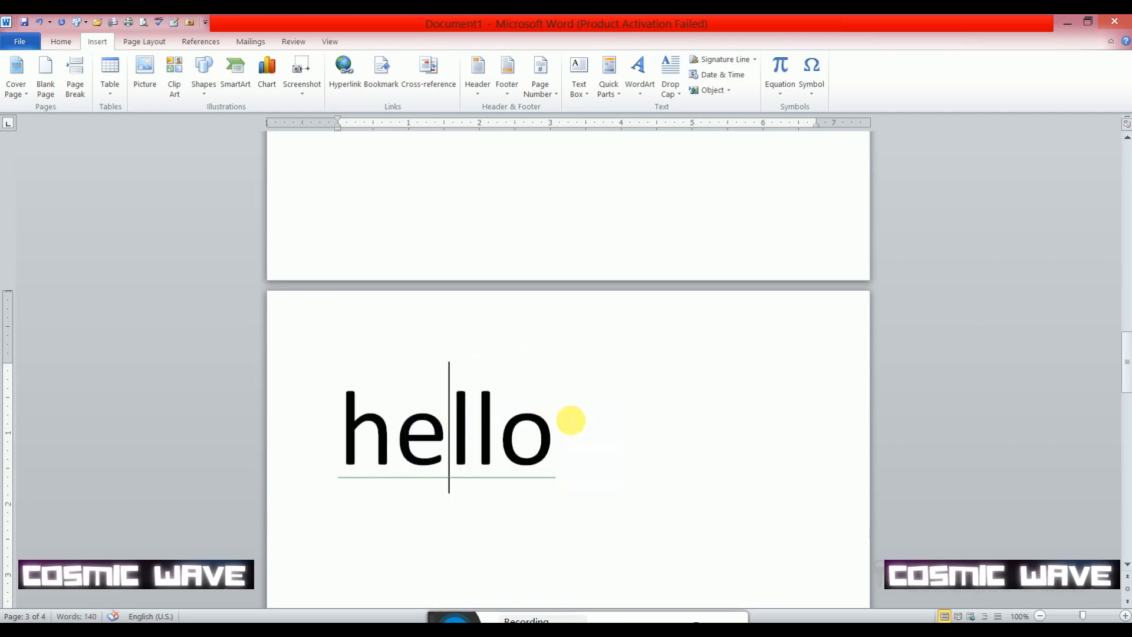
# - Correct the large word "hello" to "Hello" with the suggested capitalization
pyautogui.scroll(-4, 577, 437)
pyautogui.click(589, 216)
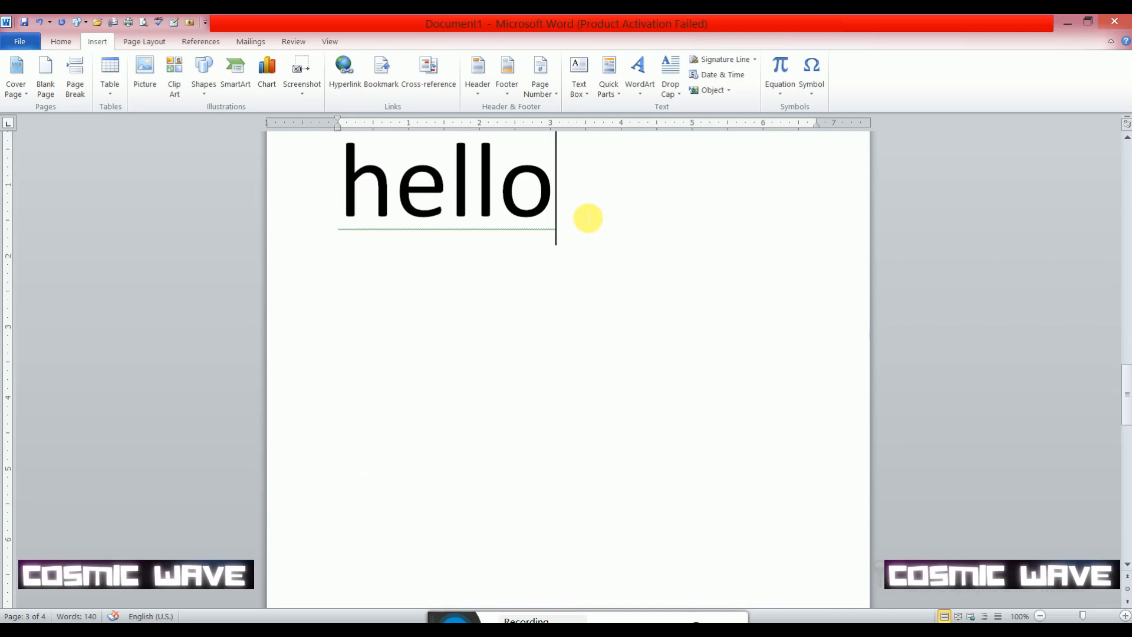
pyautogui.scroll(2, 538, 304)
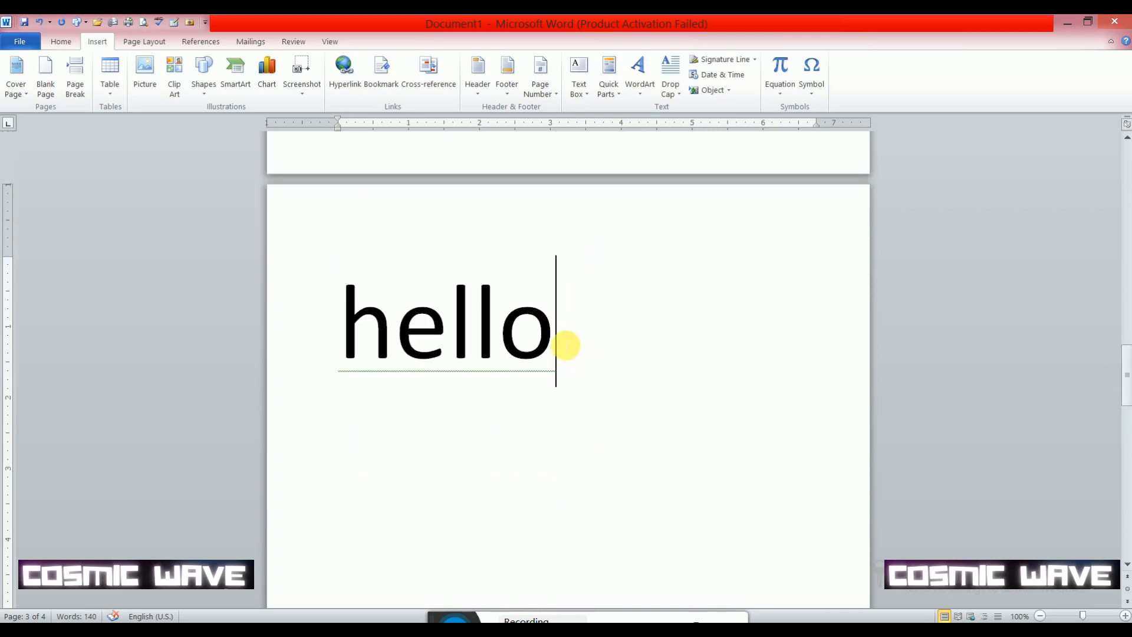
pyautogui.moveTo(566, 344); pyautogui.dragTo(361, 354)
pyautogui.click(429, 344)
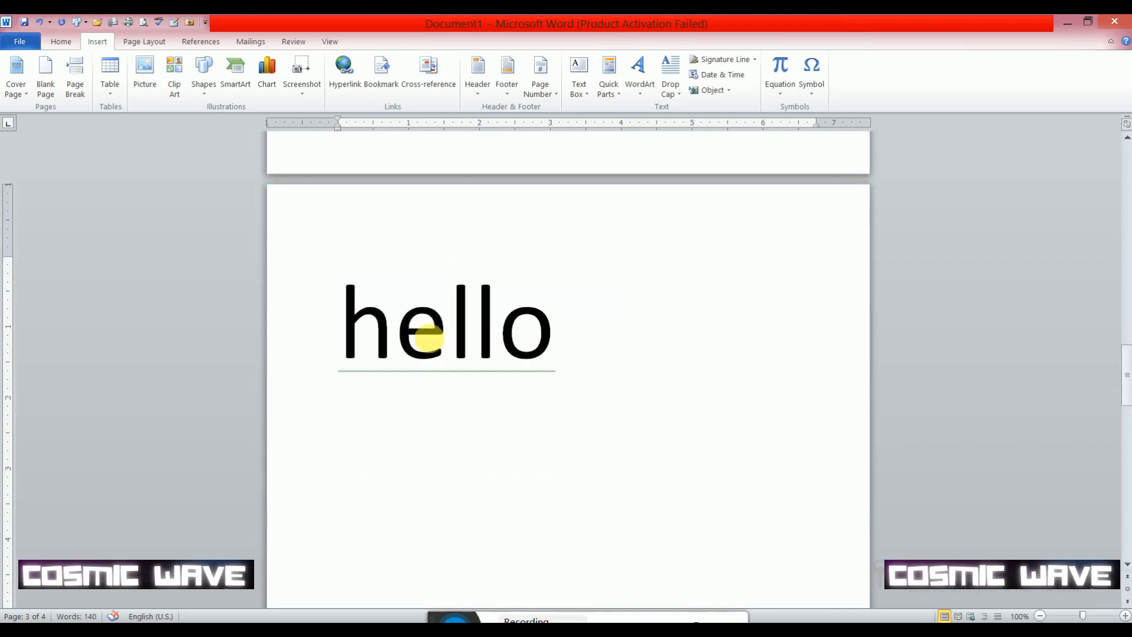
pyautogui.rightClick(543, 387)
pyautogui.click(573, 396)
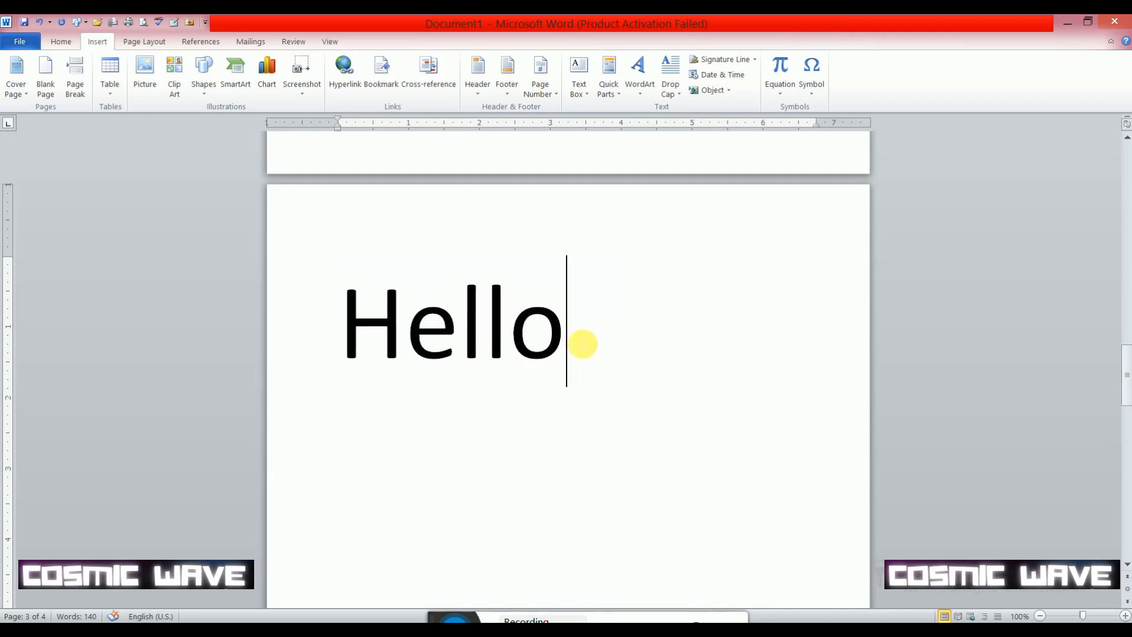
# - Insert another blank page directly after the word "Hello"
pyautogui.click(49, 96)
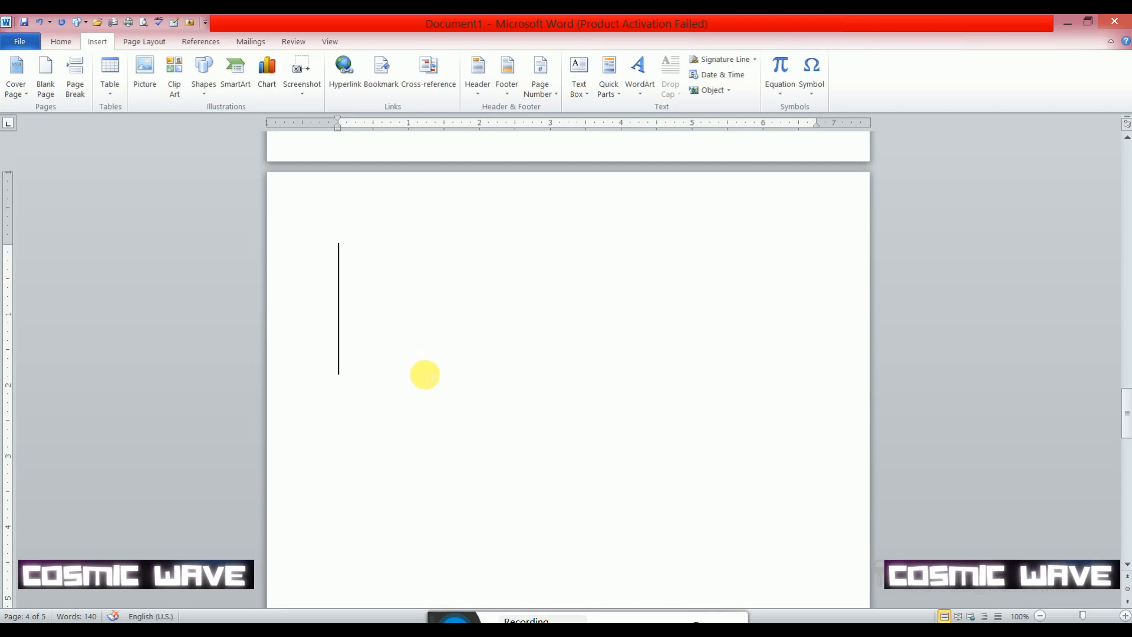
pyautogui.hotkey('ctrl', 'Return')
pyautogui.scroll(-6, 429, 382)
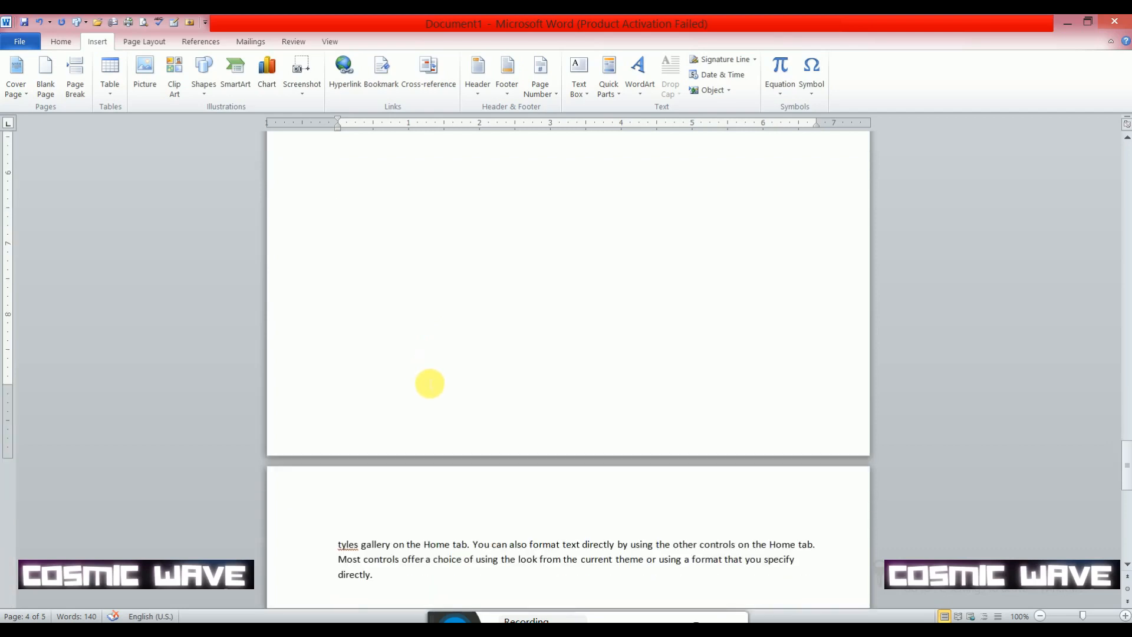
# - Examine how the inserted pages split the document, from the cut-off second paragraph through the Hello and blank pages to the remaining text
pyautogui.scroll(5, 429, 382)
pyautogui.scroll(-7, 429, 382)
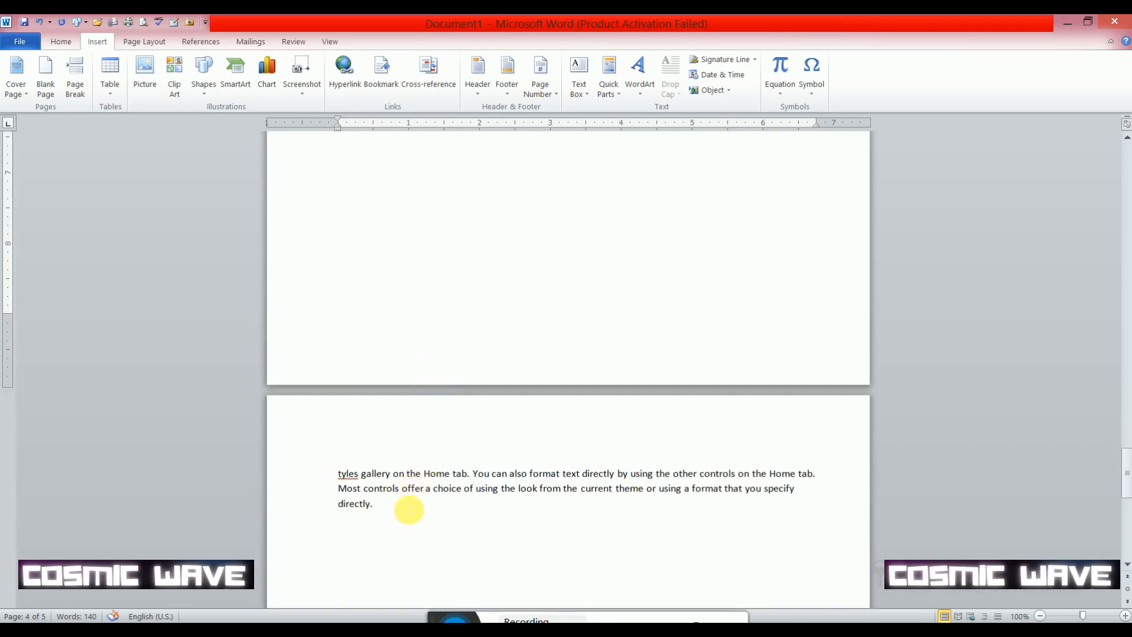
pyautogui.scroll(10, 376, 421)
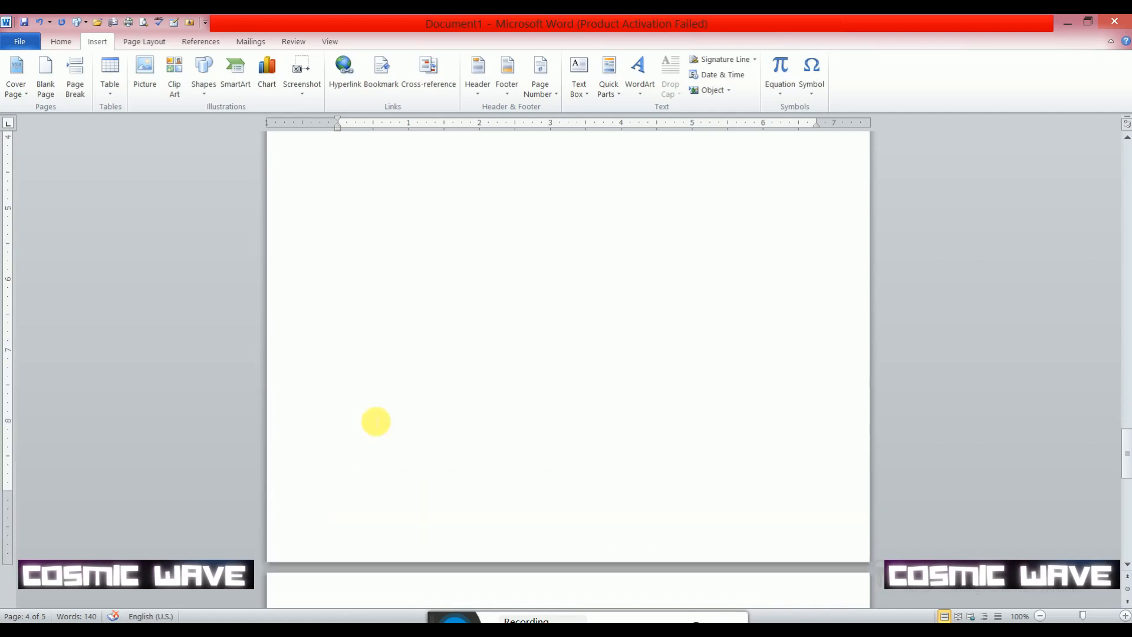
pyautogui.scroll(-9, 375, 421)
pyautogui.scroll(20, 376, 421)
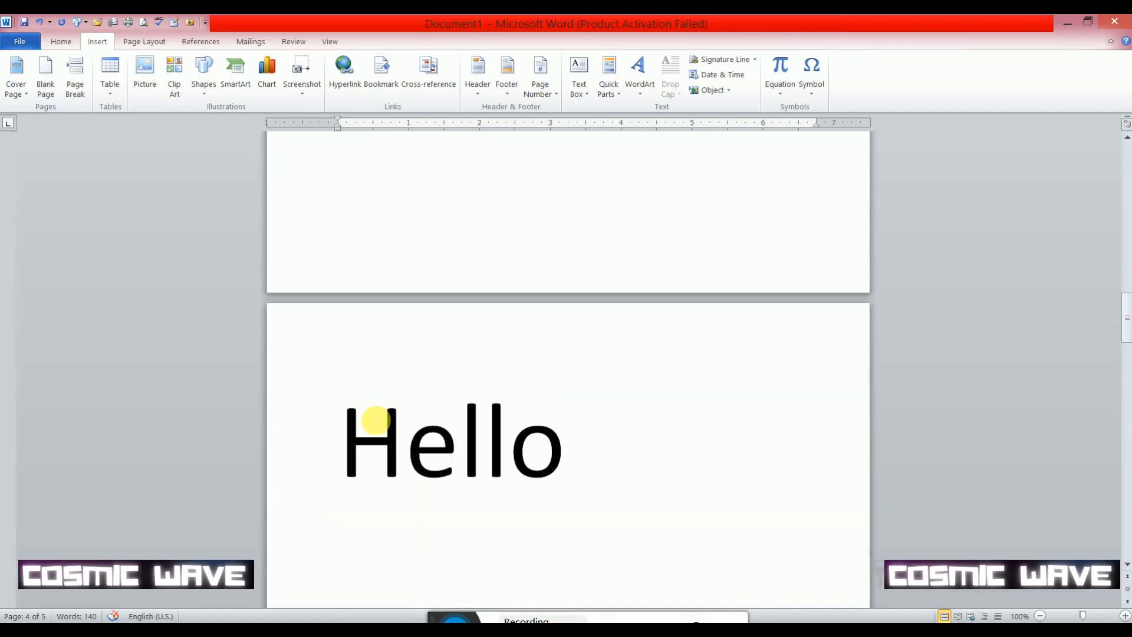
pyautogui.scroll(2, 372, 415)
pyautogui.scroll(-9, 434, 470)
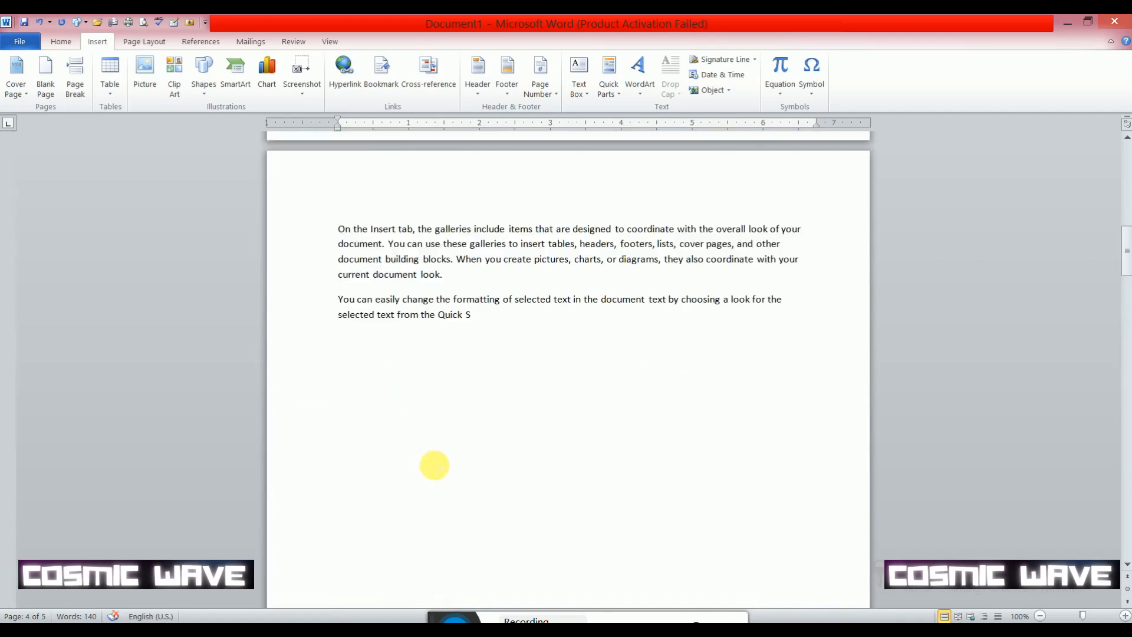
pyautogui.moveTo(495, 323); pyautogui.dragTo(405, 323)
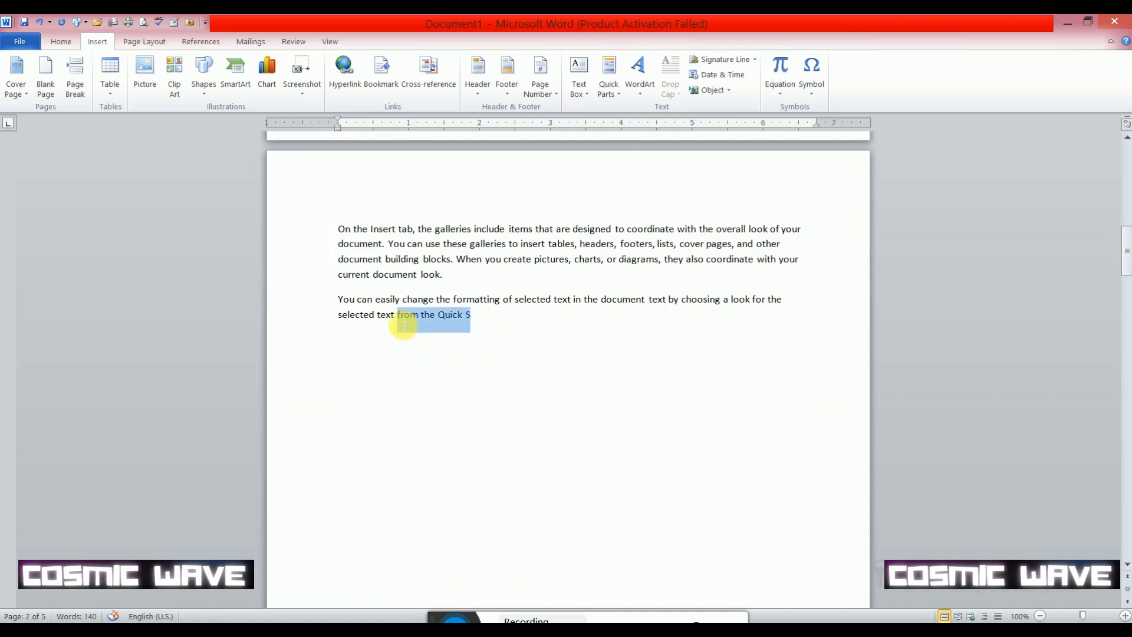
pyautogui.click(511, 325)
pyautogui.scroll(-20, 510, 326)
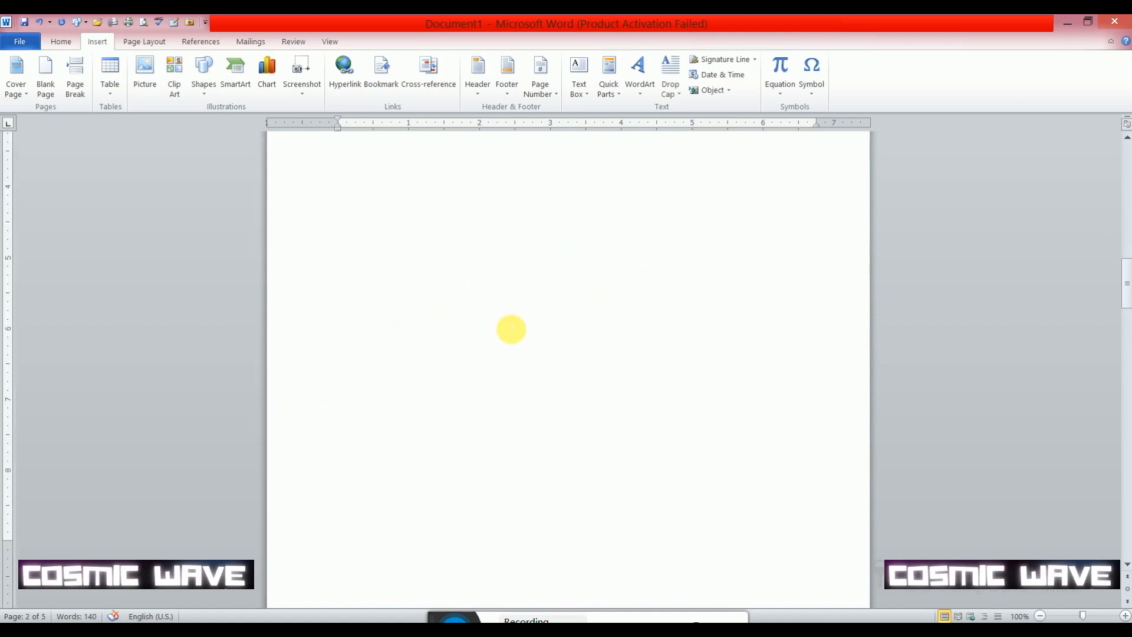
pyautogui.scroll(8, 490, 283)
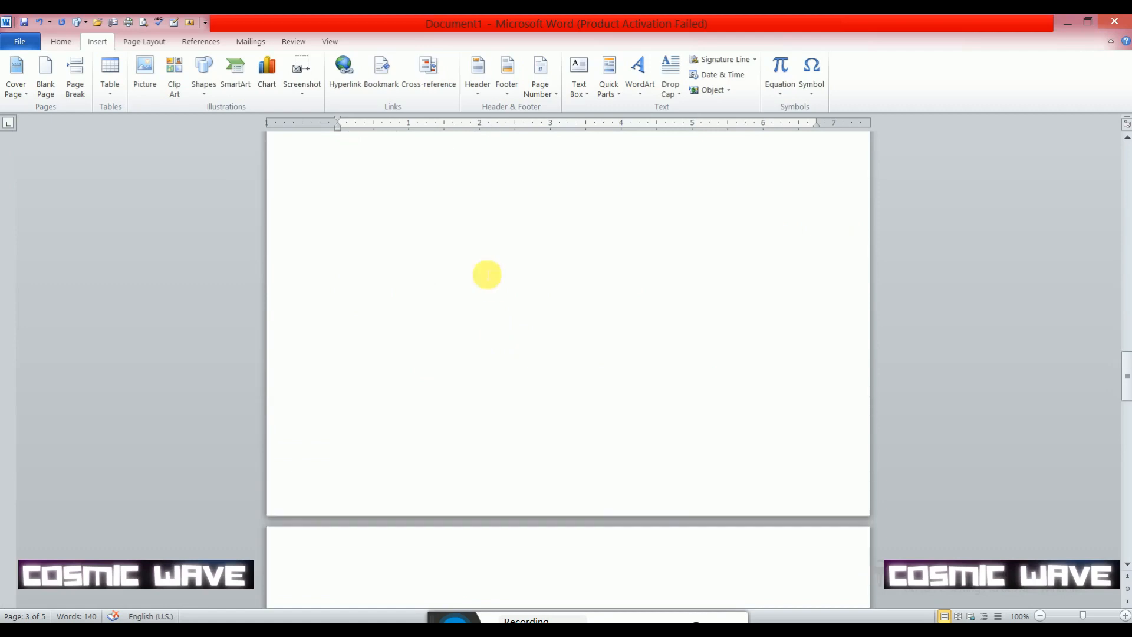
pyautogui.scroll(-8, 491, 294)
pyautogui.scroll(3, 494, 300)
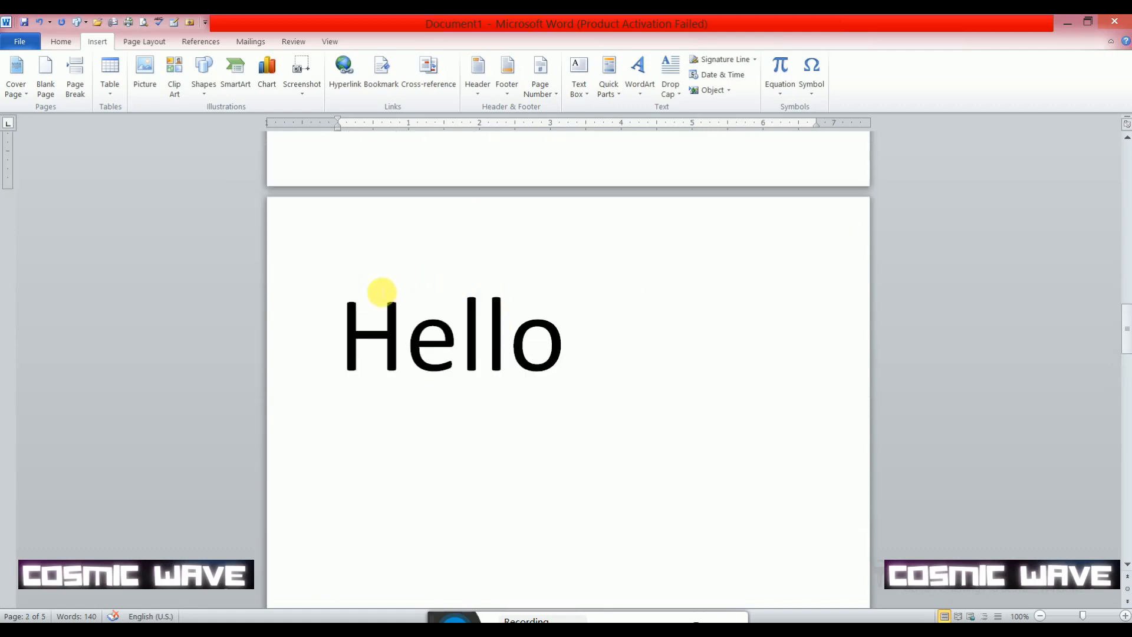
pyautogui.scroll(-10, 456, 388)
pyautogui.scroll(-5, 457, 388)
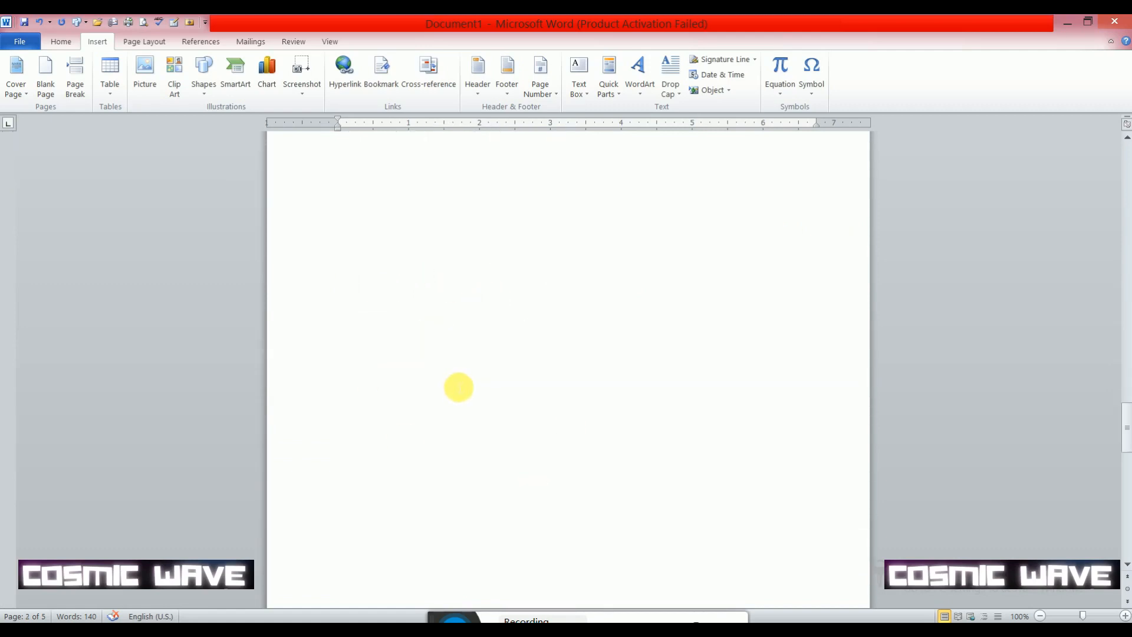
pyautogui.scroll(-4, 458, 387)
pyautogui.scroll(15, 458, 385)
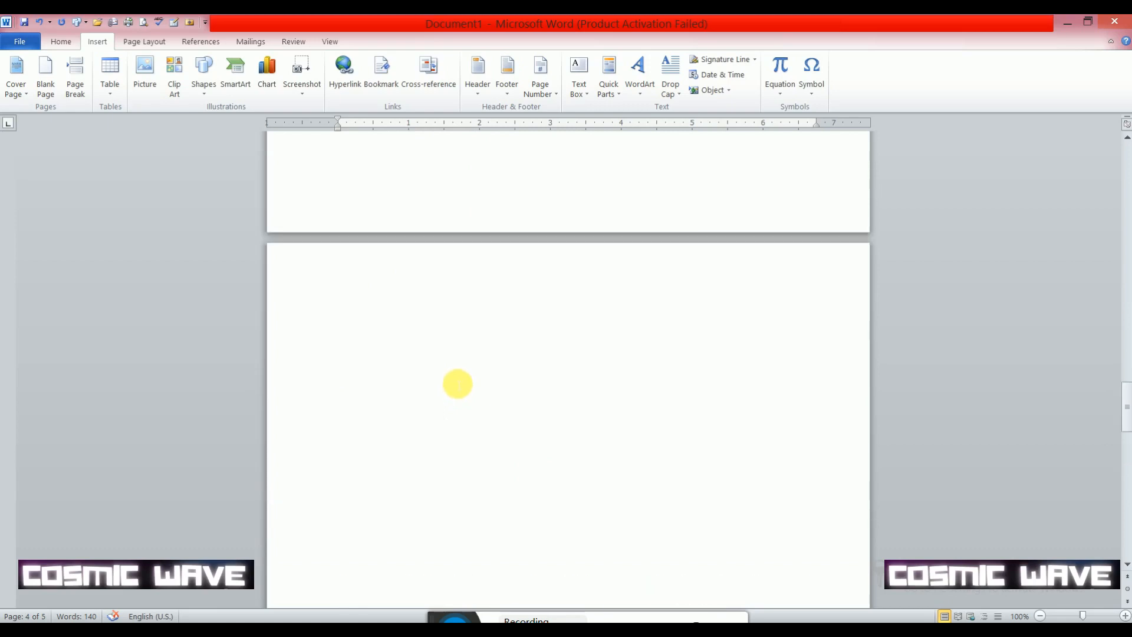
pyautogui.scroll(-3, 457, 382)
pyautogui.click(457, 384)
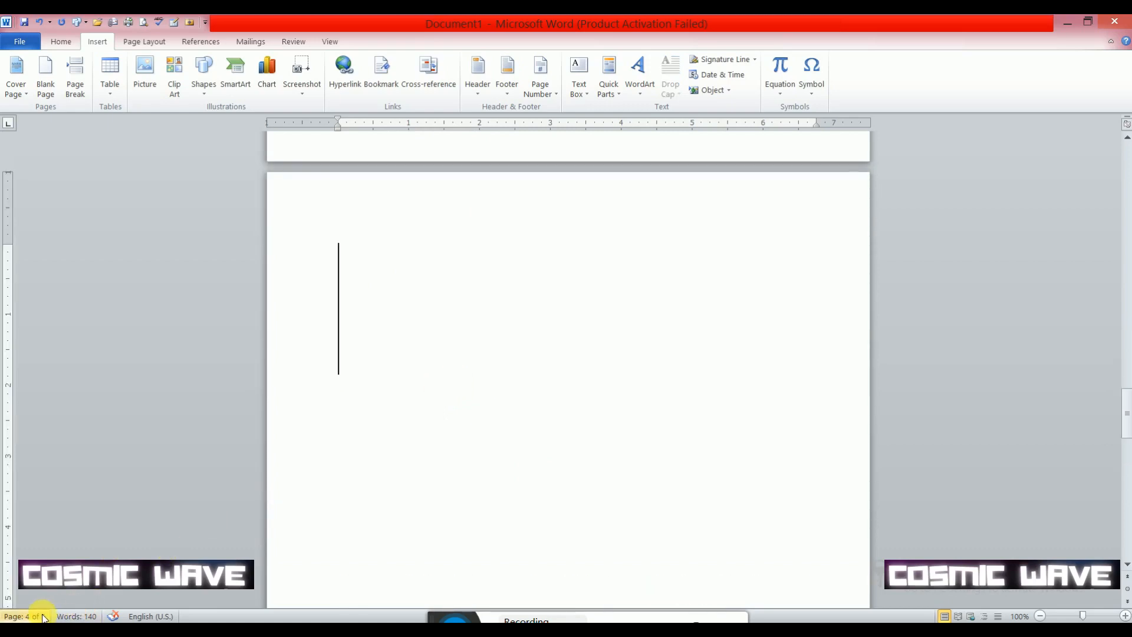
pyautogui.scroll(-8, 344, 400)
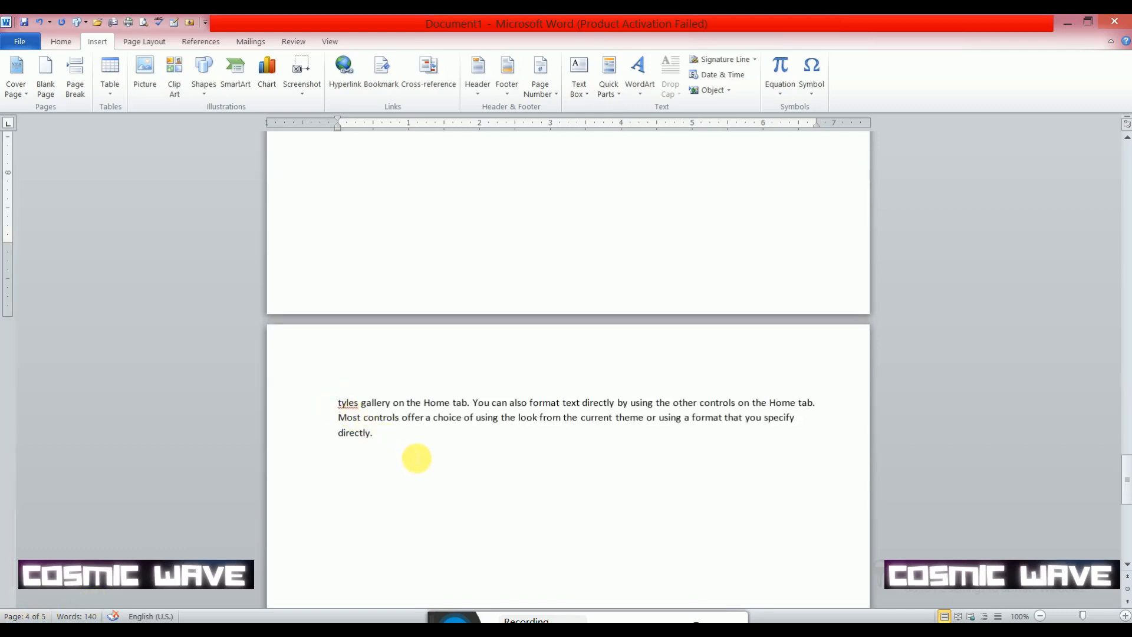
# - Delete everything after the first body paragraph, including the split second paragraph, the Hello page and the blank pages
pyautogui.moveTo(416, 457); pyautogui.dragTo(308, 467)
pyautogui.click(314, 459)
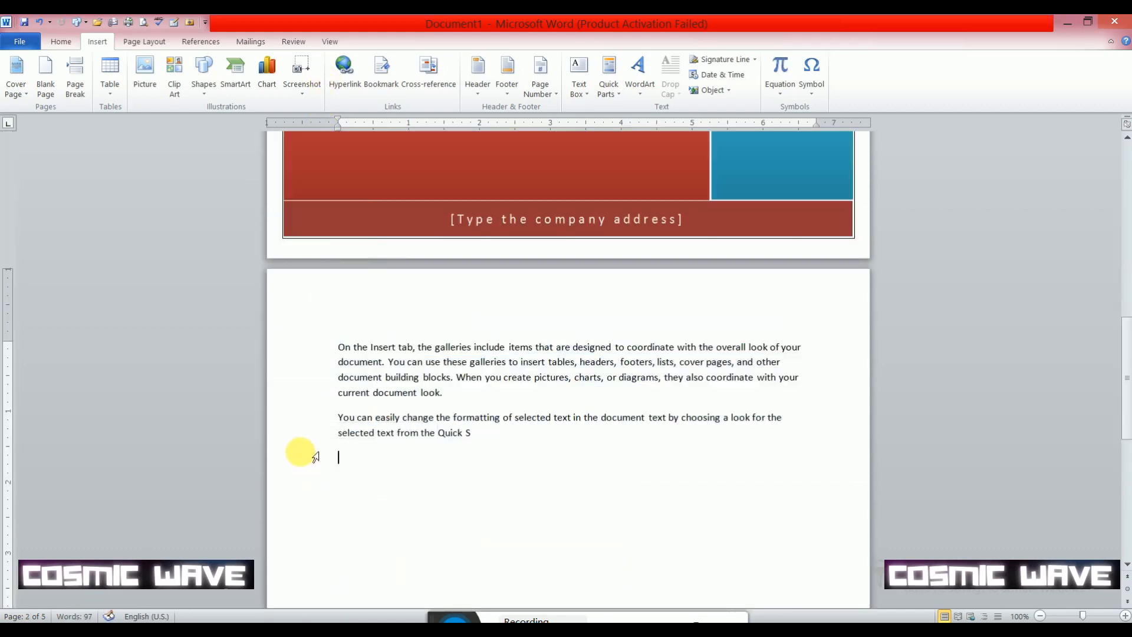
pyautogui.moveTo(448, 470); pyautogui.dragTo(328, 422)
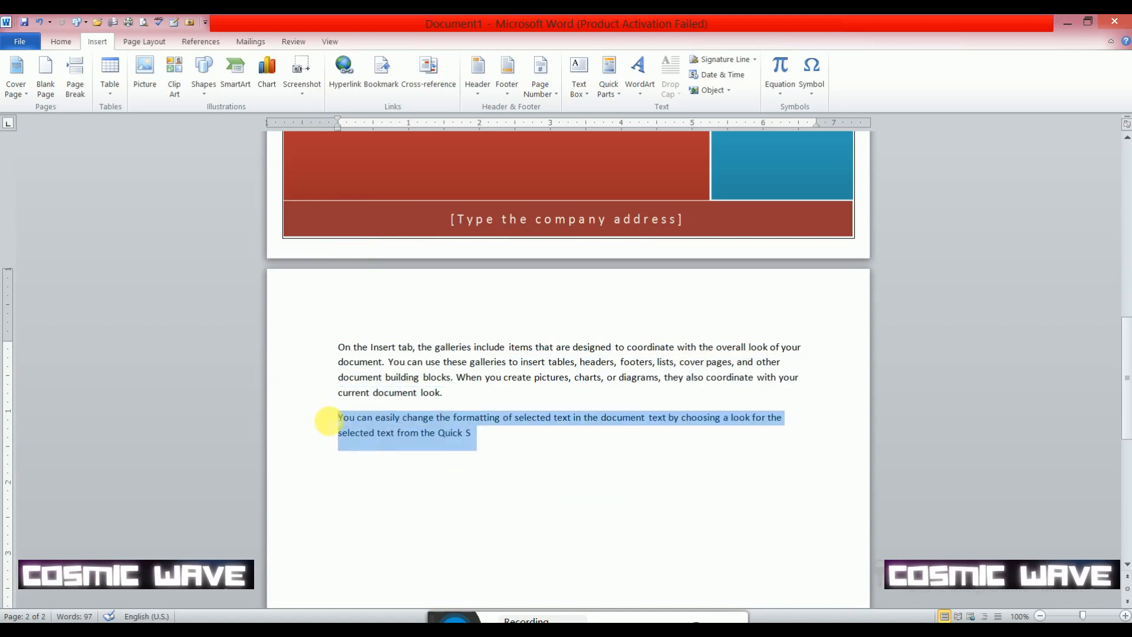
pyautogui.press('Delete')
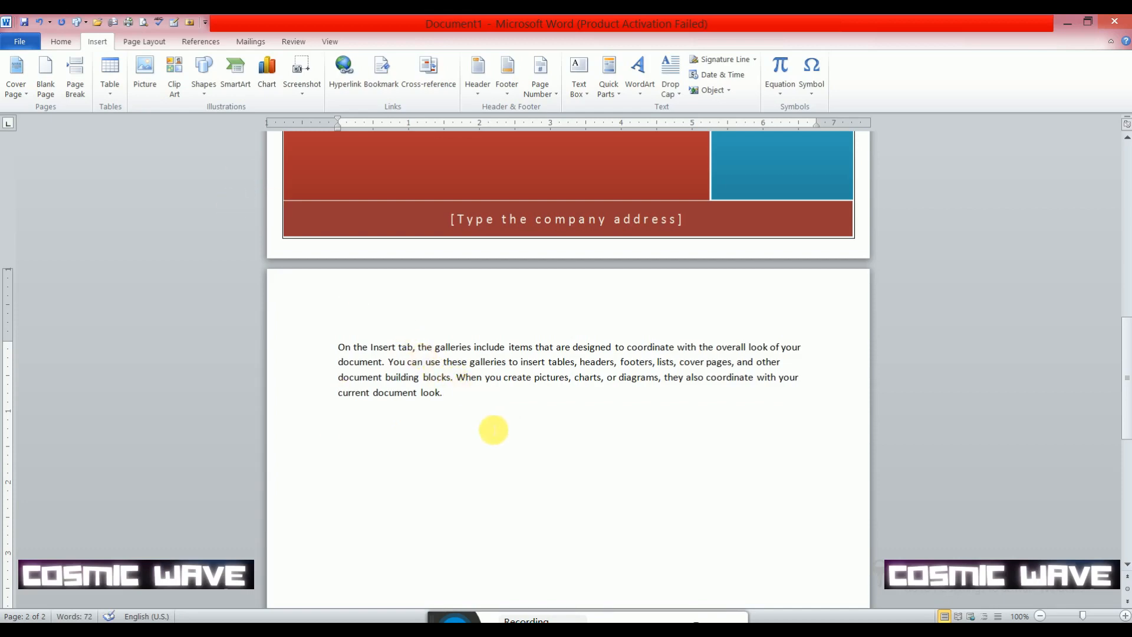
pyautogui.moveTo(494, 430); pyautogui.dragTo(345, 348)
pyautogui.hotkey('ctrl', 'c')
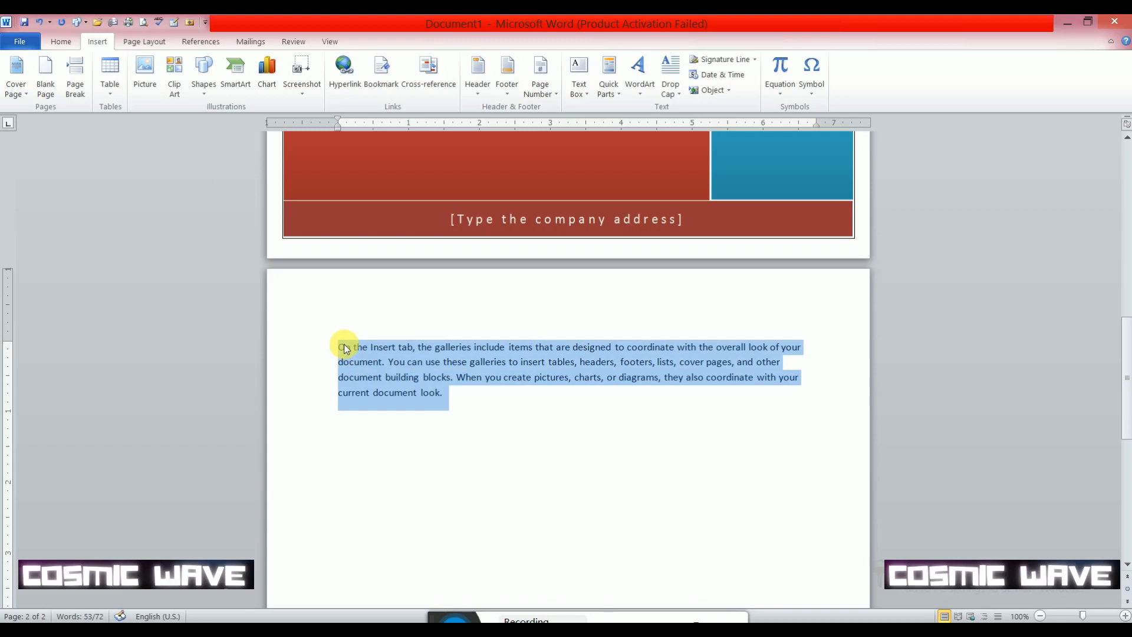
pyautogui.click(481, 396)
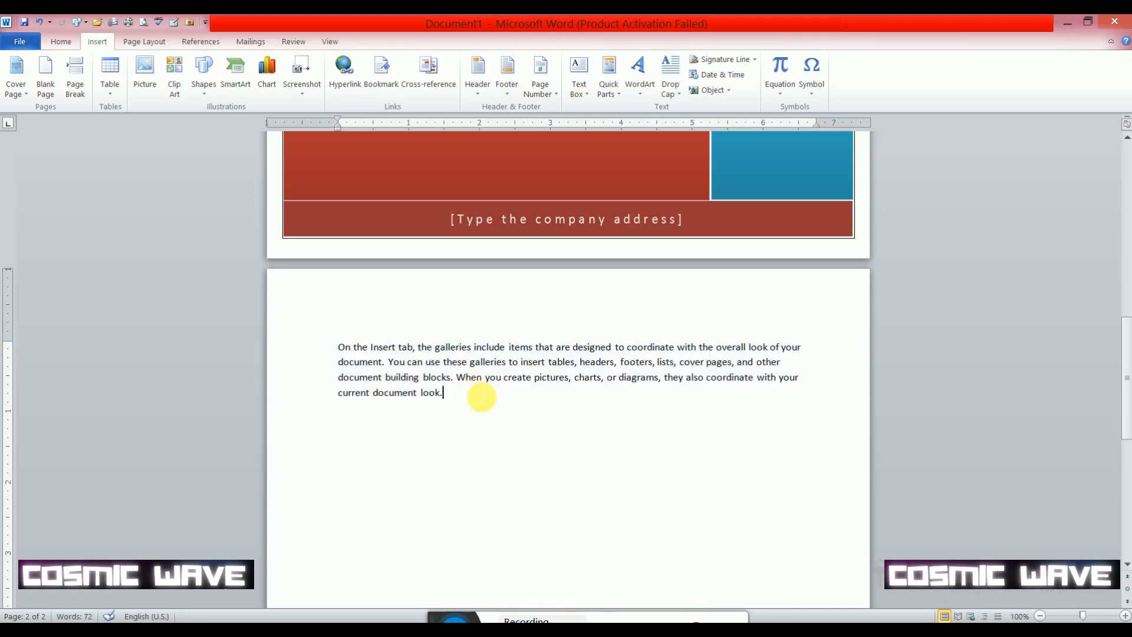
# - Paste three more copies of the body paragraph below the first one
pyautogui.press('Return')
pyautogui.hotkey('ctrl', 'v')
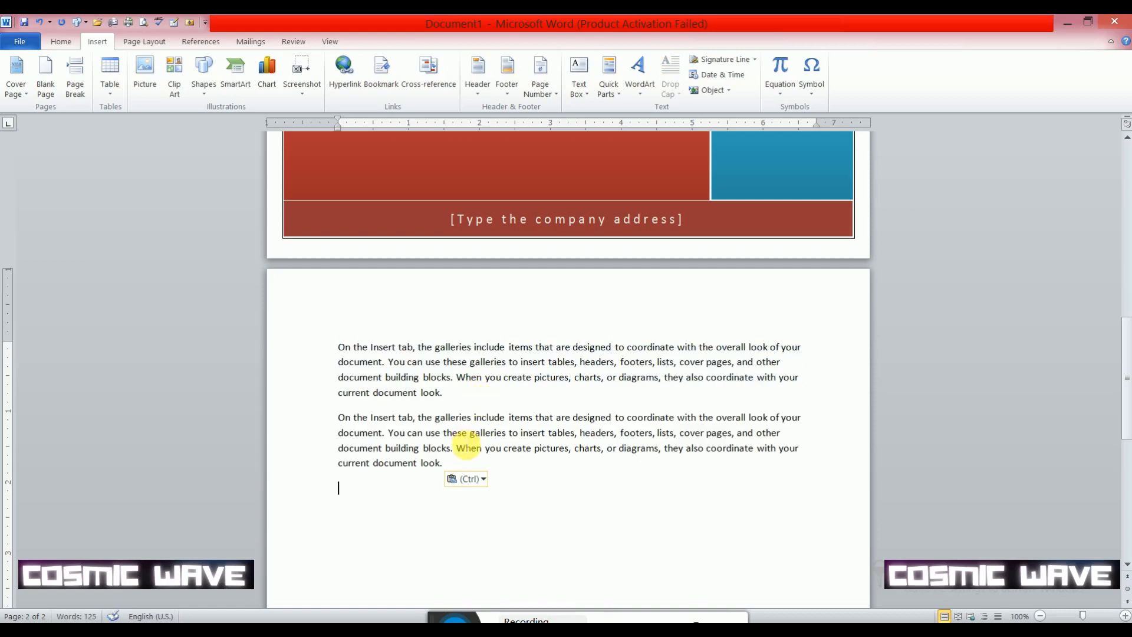
pyautogui.hotkey('ctrl', 'v')
pyautogui.hotkey('ctrl', 'v')
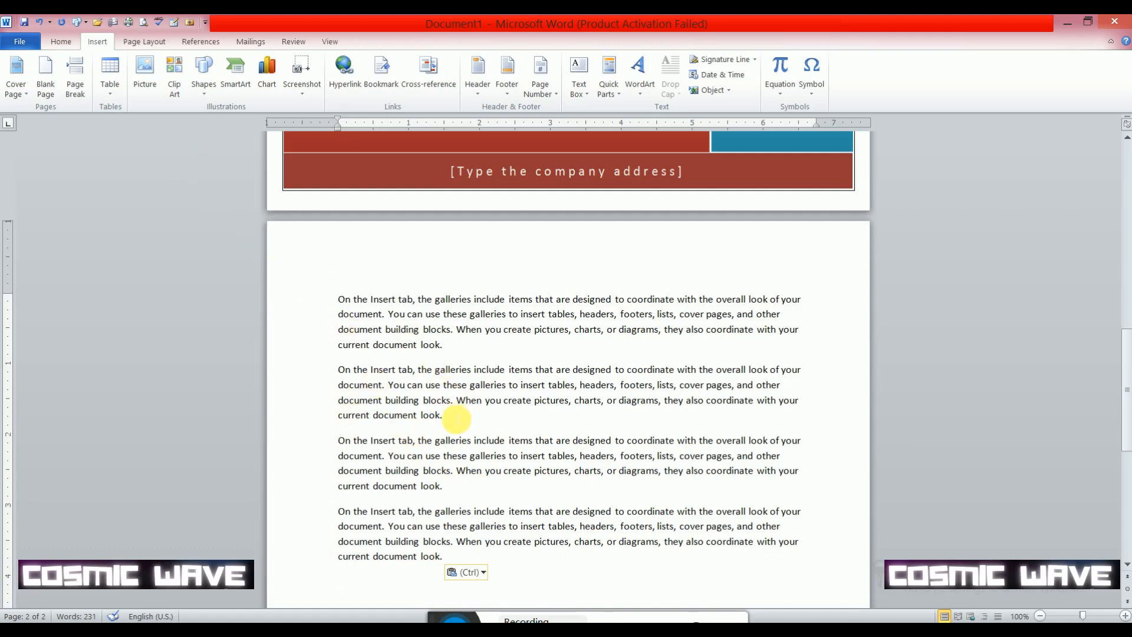
# - Insert a page break at the end of the second body paragraph
pyautogui.click(456, 420)
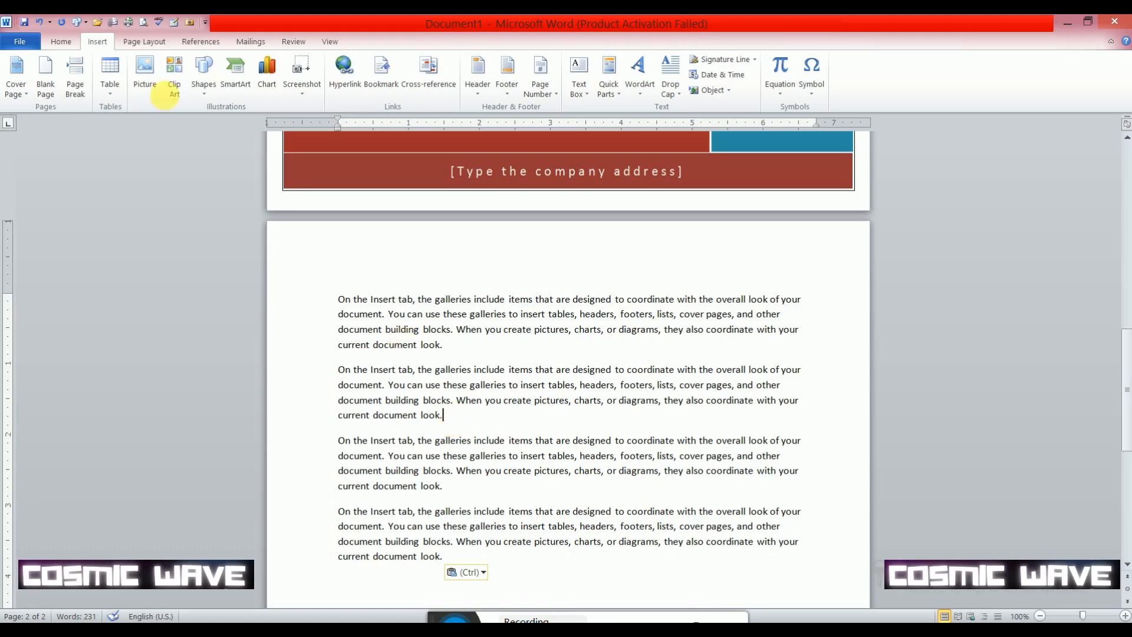
pyautogui.click(82, 92)
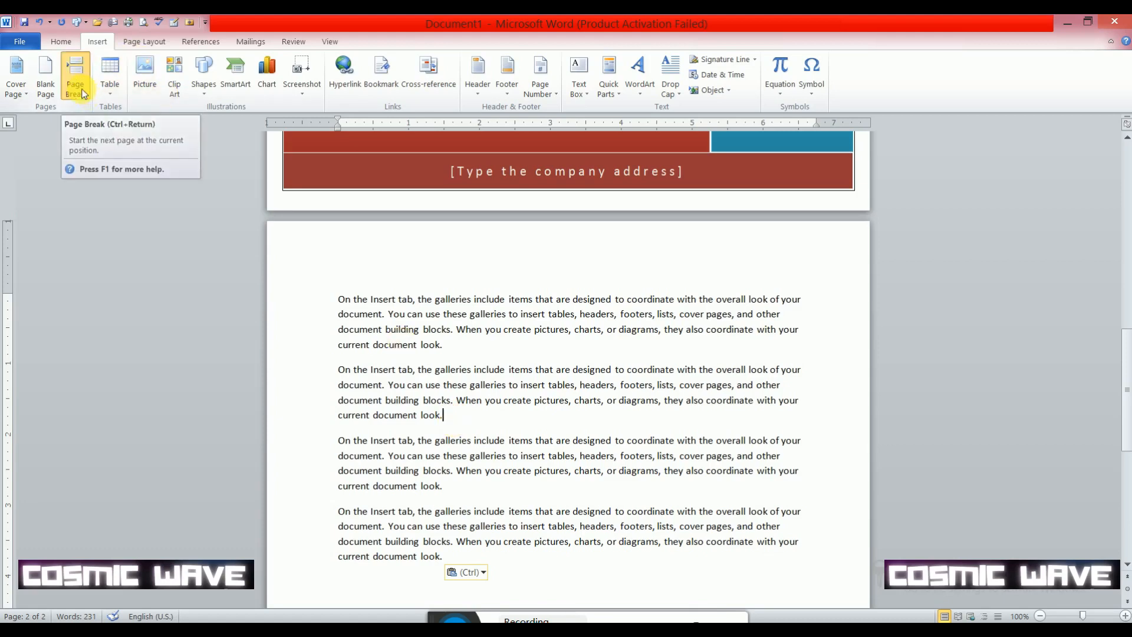
# - Examine how the page break divides the four paragraphs between the two body pages
pyautogui.scroll(14, 358, 276)
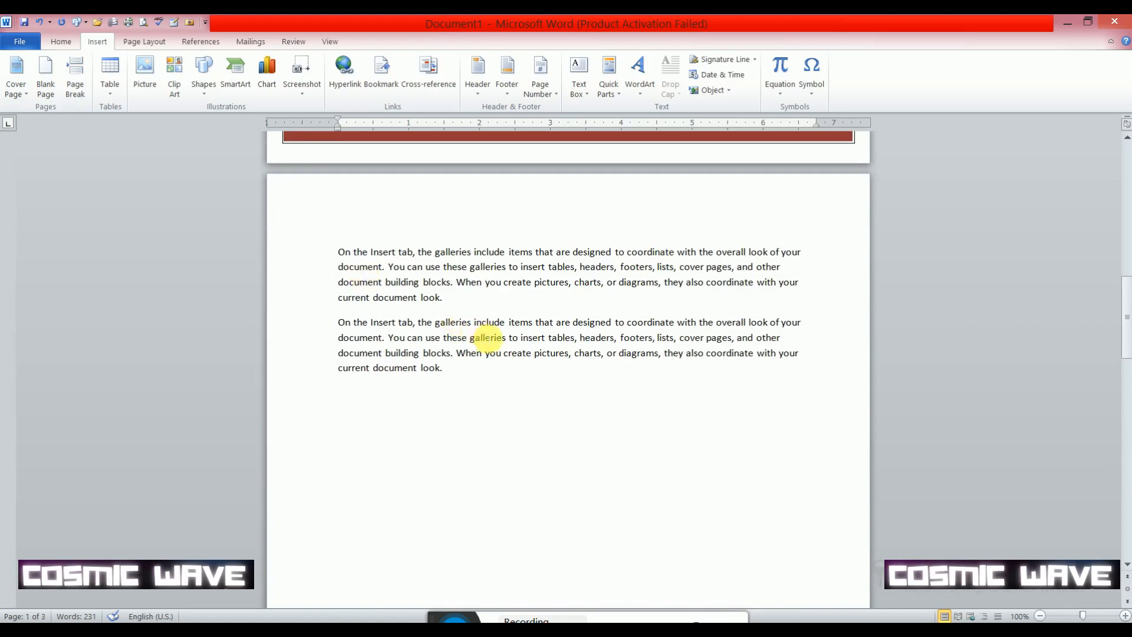
pyautogui.scroll(-14, 490, 337)
pyautogui.scroll(-4, 494, 349)
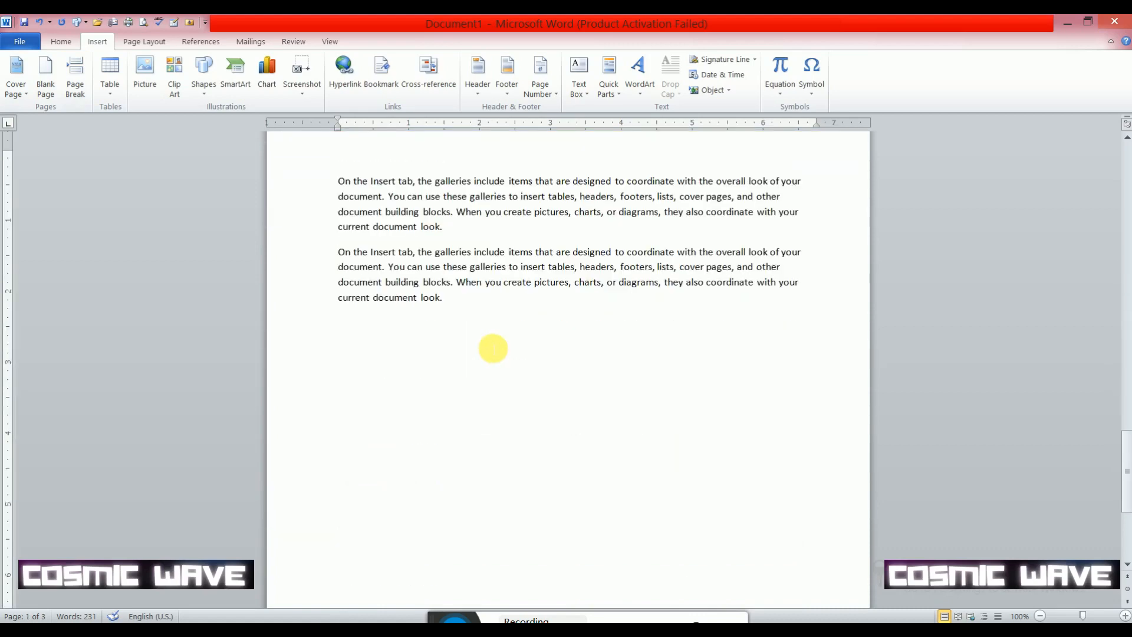
pyautogui.scroll(14, 493, 346)
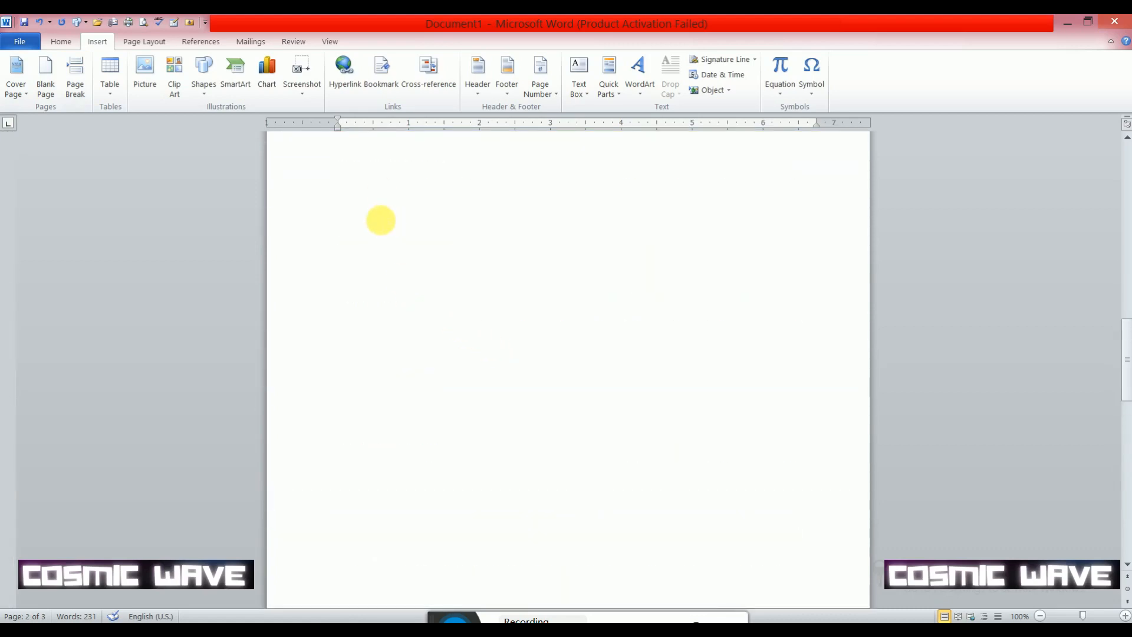
pyautogui.scroll(4, 384, 222)
pyautogui.scroll(7, 360, 307)
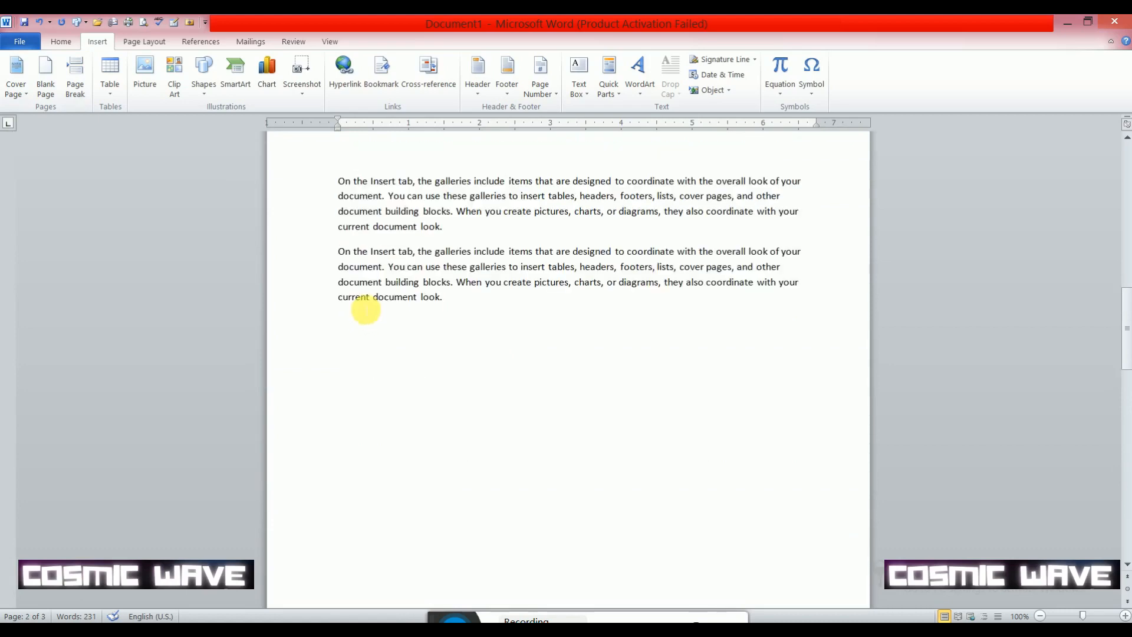
pyautogui.scroll(-7, 366, 307)
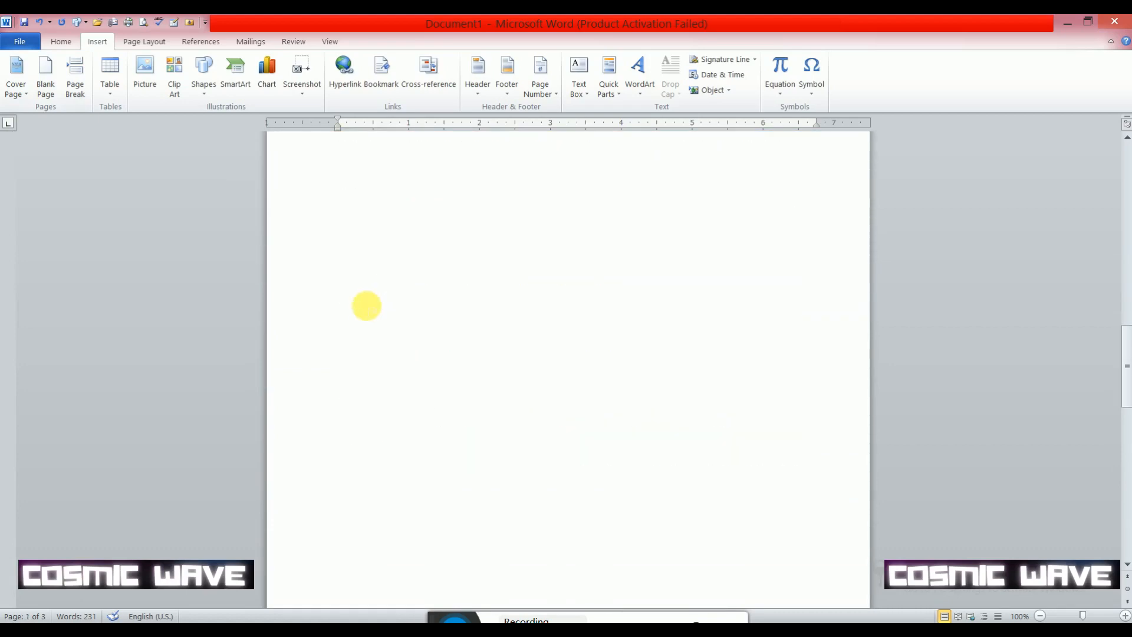
pyautogui.scroll(7, 436, 301)
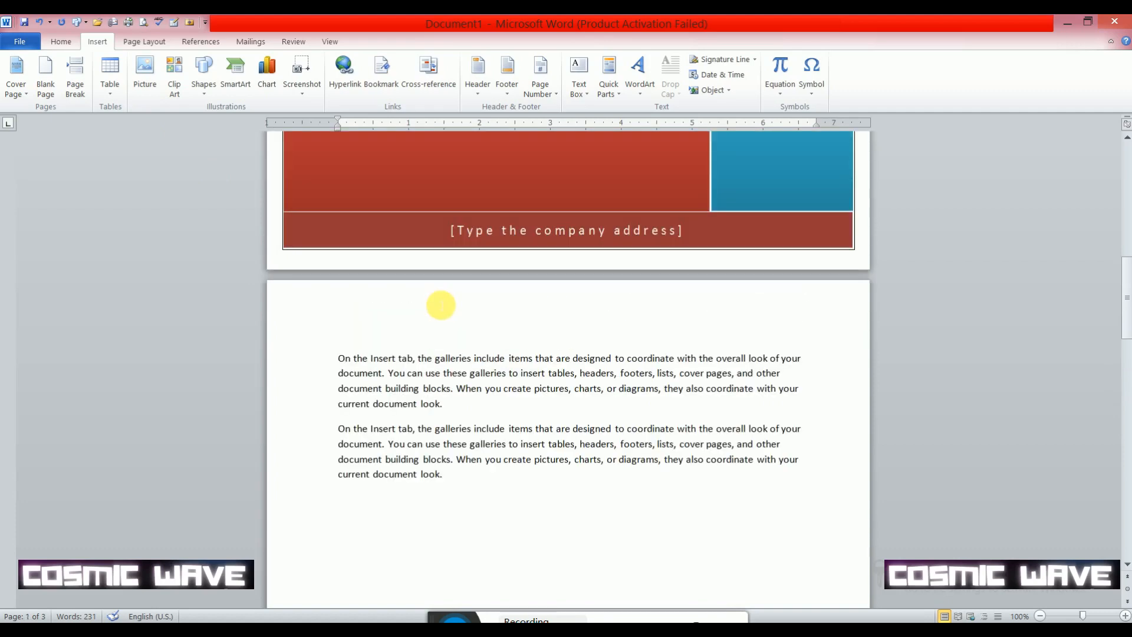
# - Undo the page break and insert one inside the third paragraph, directly before "these galleries"
pyautogui.write('On the Insert tab, the galleries include items that are designed to coordinate with the overall look of your document. You can use these galleries to insert tables, headers, footers, lists, cover pages, and other document building blocks. When you create pictures, charts, or diagrams, they also coordinate with your current document look. On the Insert tab, the galleries include items that are designed to coordinate with the overall look of your document. You can use these galleries to insert tables, headers, footers, lists, cover pages, and other document building blocks. When you create pictures, charts, or diagrams, they also coordinate with your current document look.')
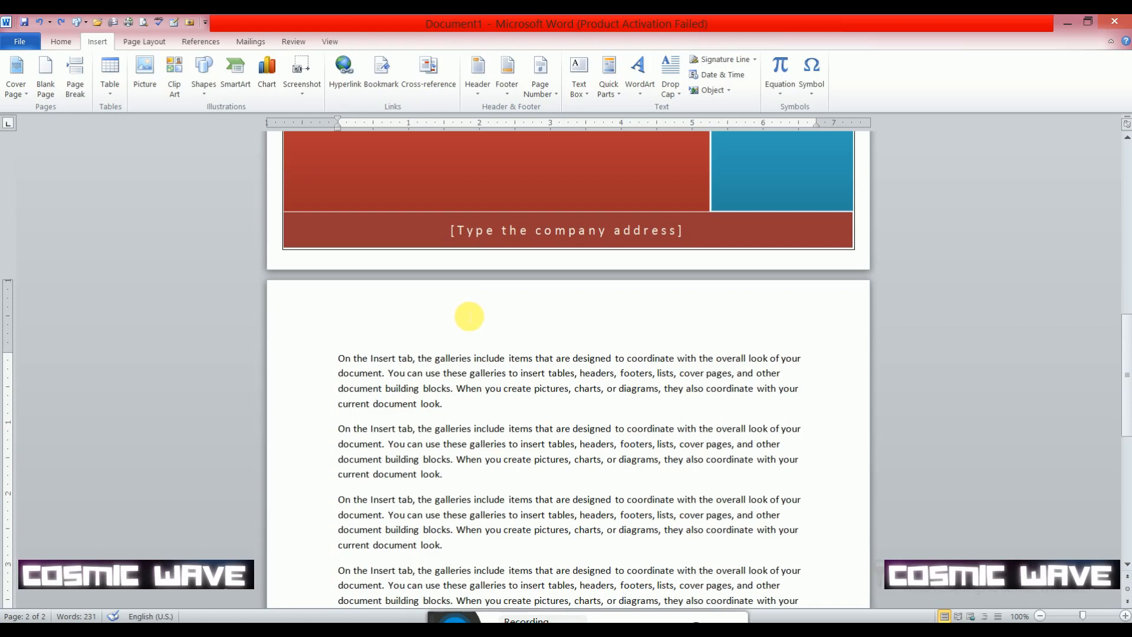
pyautogui.scroll(-3, 466, 318)
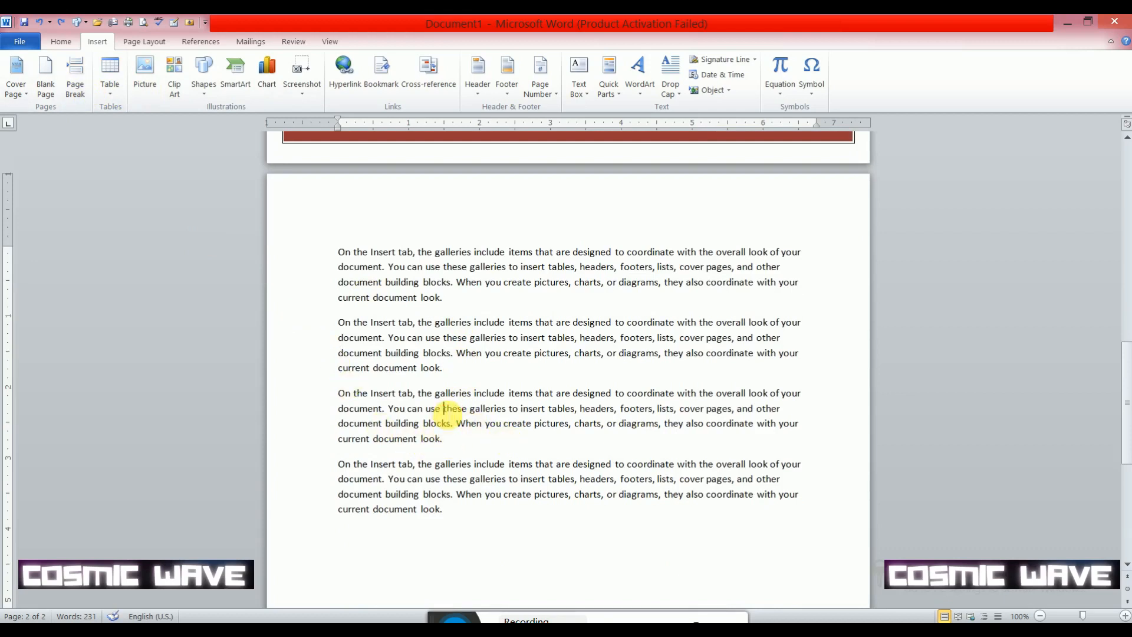
pyautogui.click(445, 408)
pyautogui.click(76, 88)
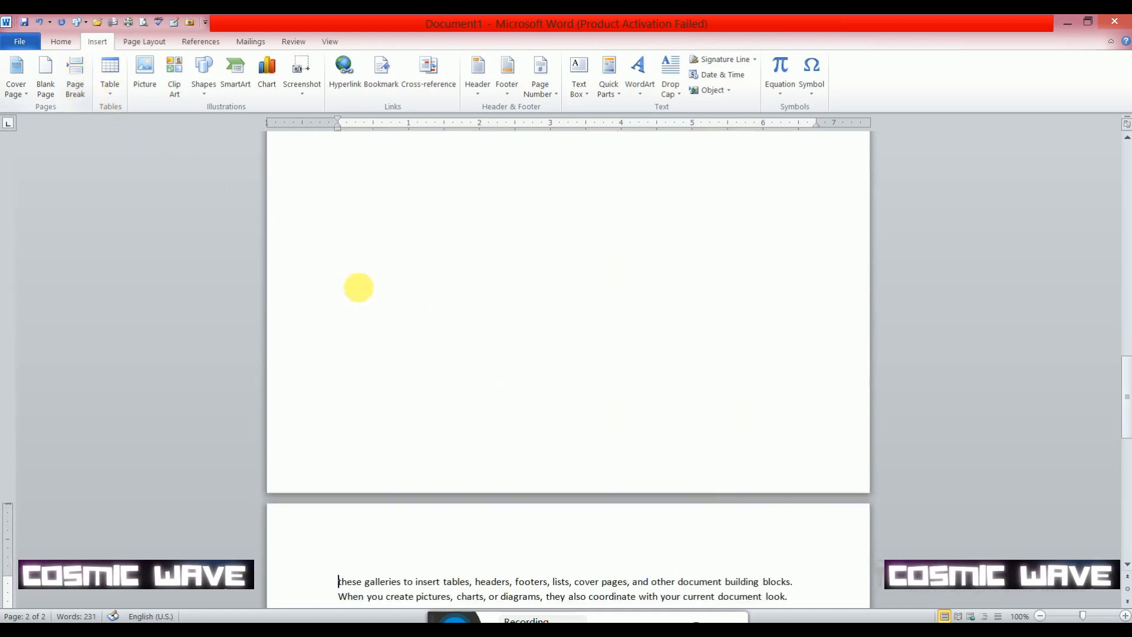
pyautogui.scroll(-3, 361, 292)
pyautogui.scroll(20, 420, 389)
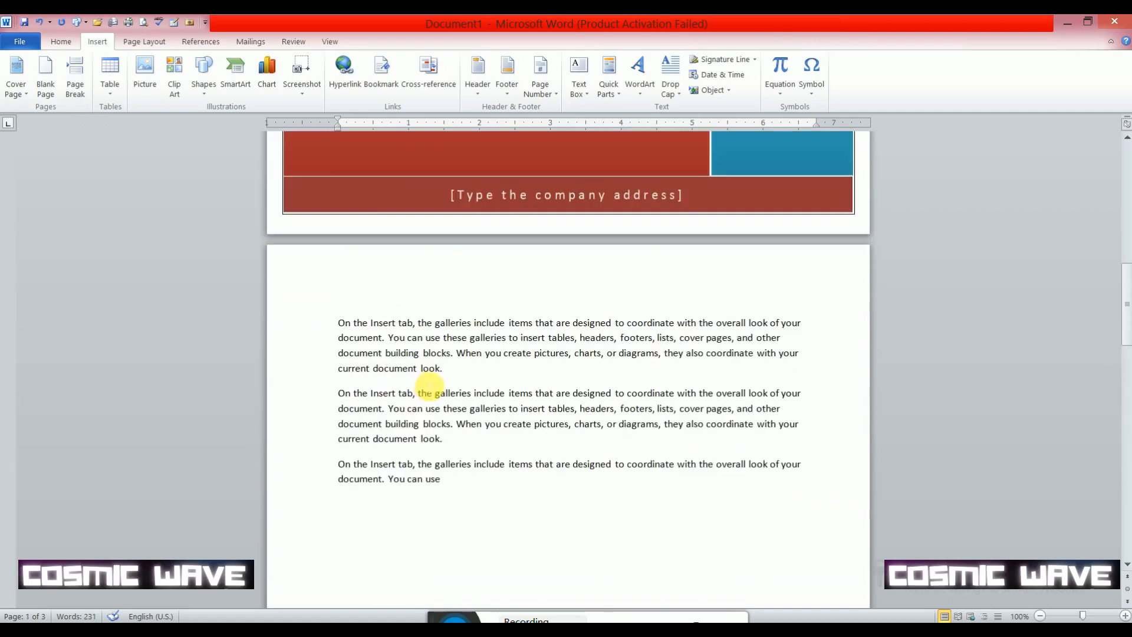
# - Undo the page break in the third paragraph and preview a 5x2 table at that spot
pyautogui.hotkey('ctrl', 'z')
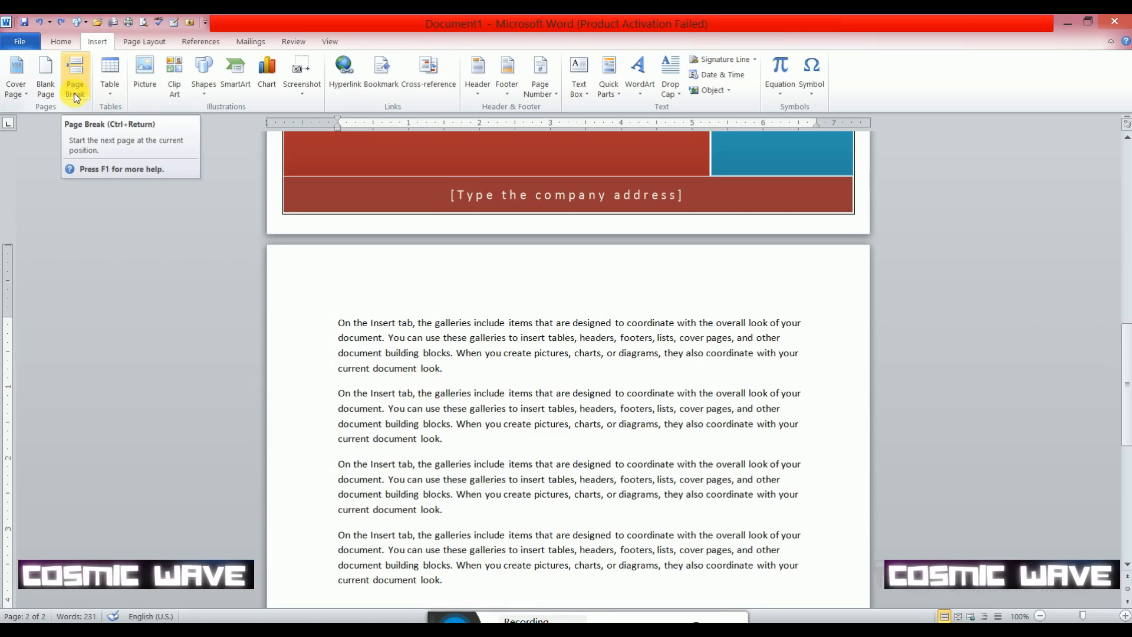
pyautogui.scroll(-5, 377, 186)
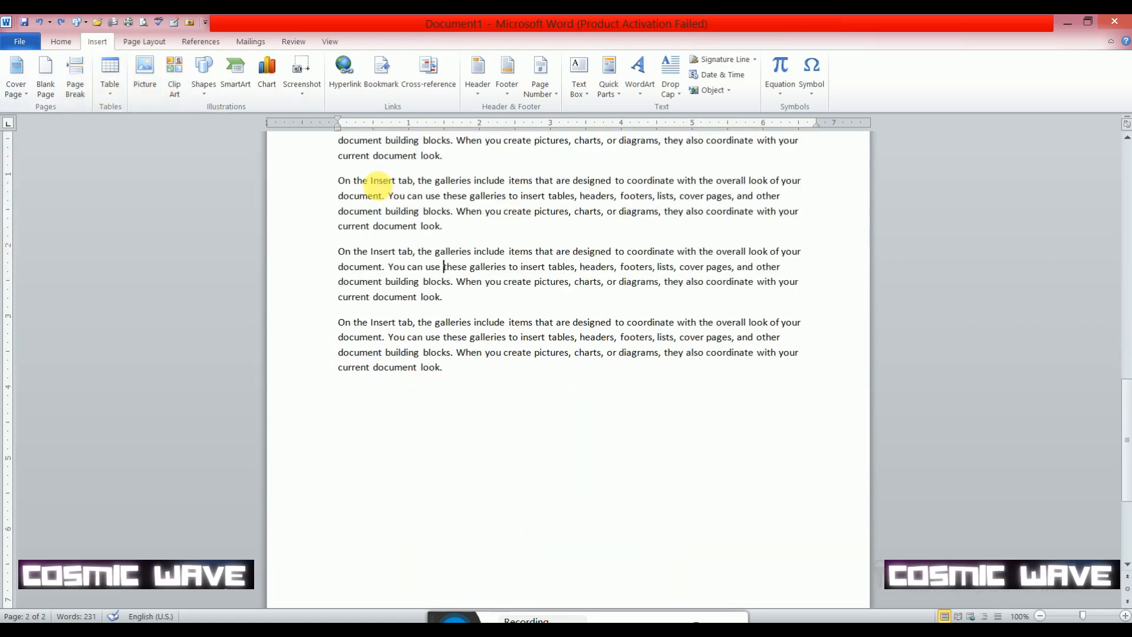
pyautogui.click(115, 93)
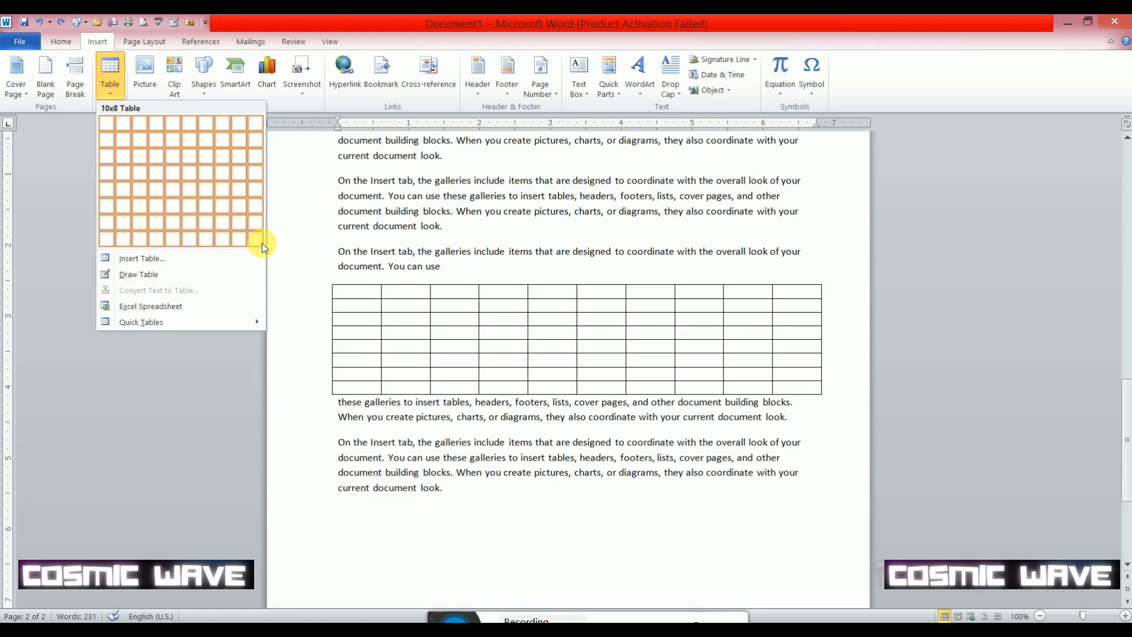
pyautogui.click(114, 94)
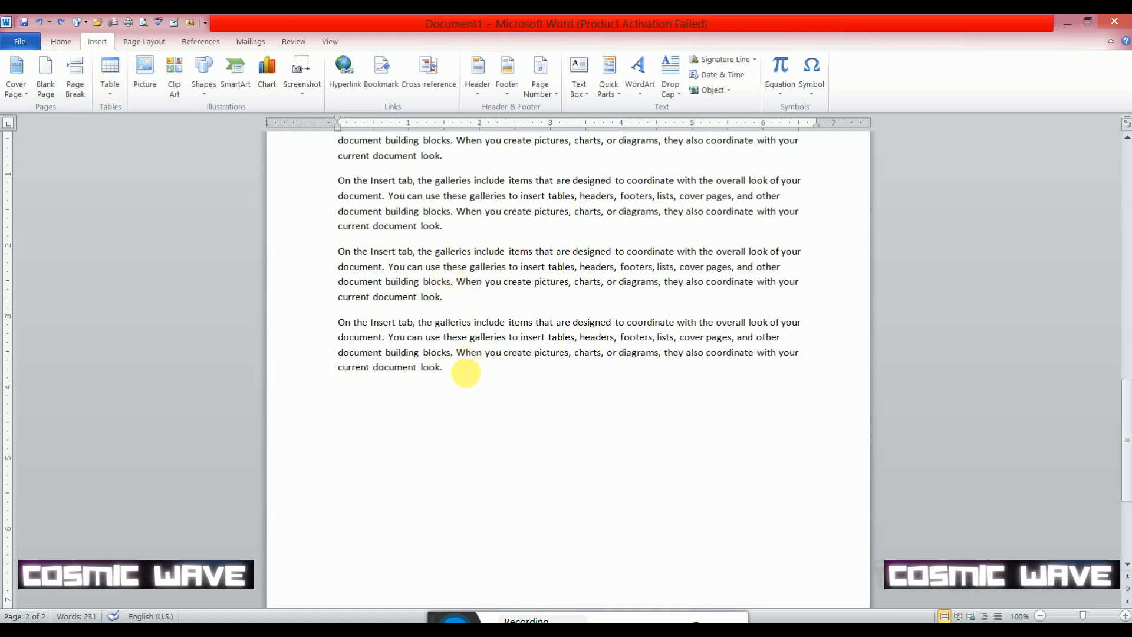
# - Insert a table of 10 columns and 8 rows on a new line below the last paragraph
pyautogui.press('Return')
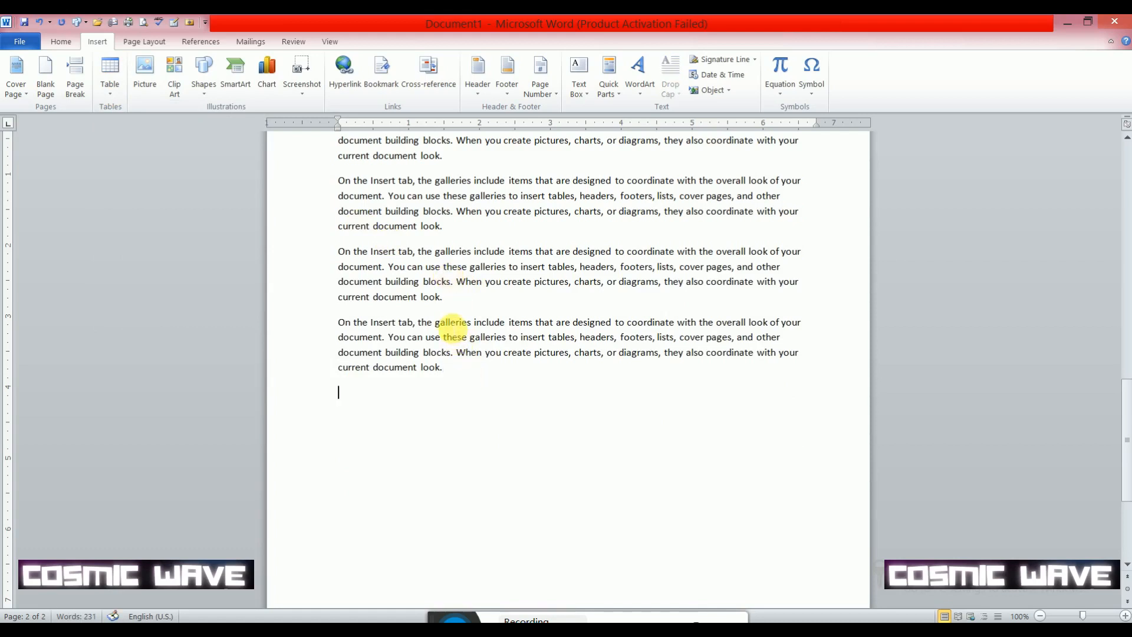
pyautogui.click(111, 97)
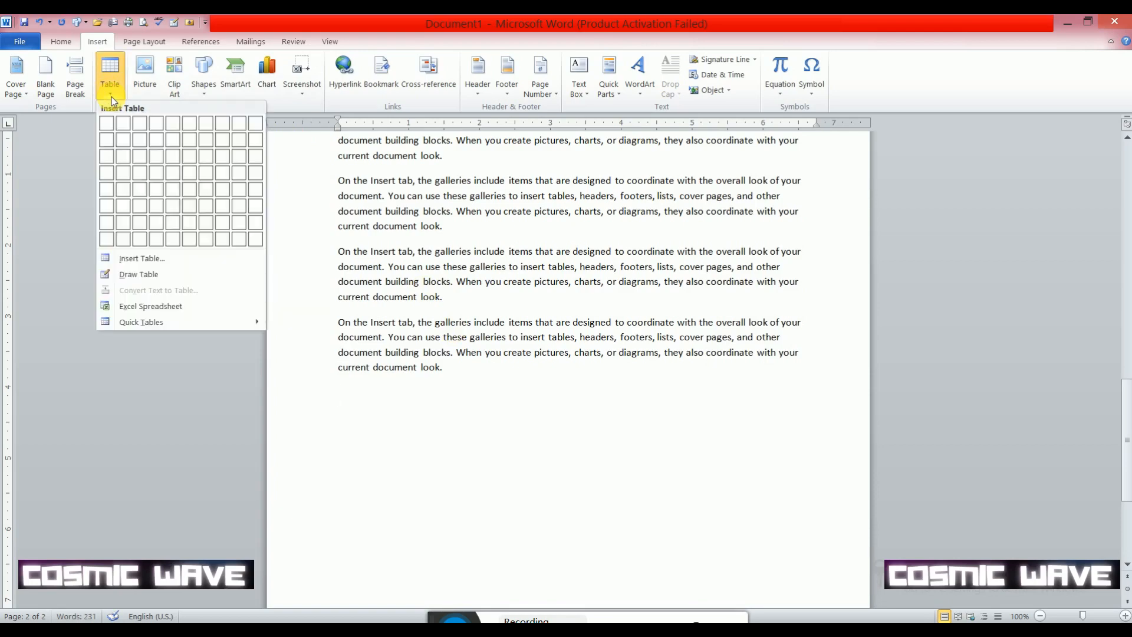
pyautogui.click(260, 237)
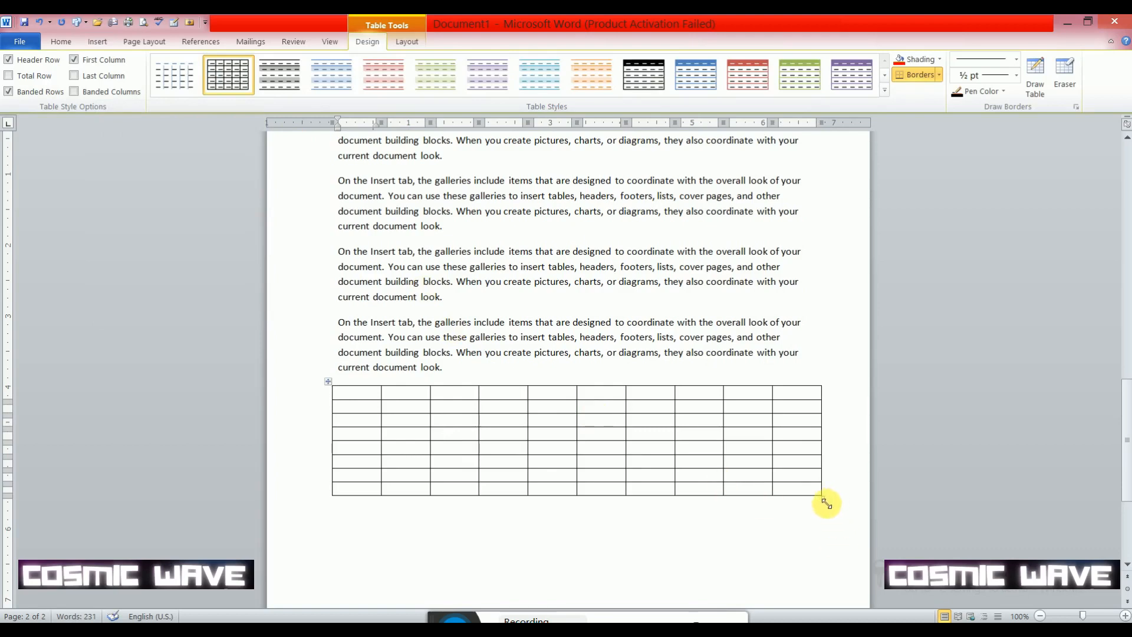
# - Resize the table to about 6.4 inches wide and about 3.5 inches tall
pyautogui.moveTo(824, 499); pyautogui.dragTo(738, 569)
pyautogui.scroll(-6, 739, 483)
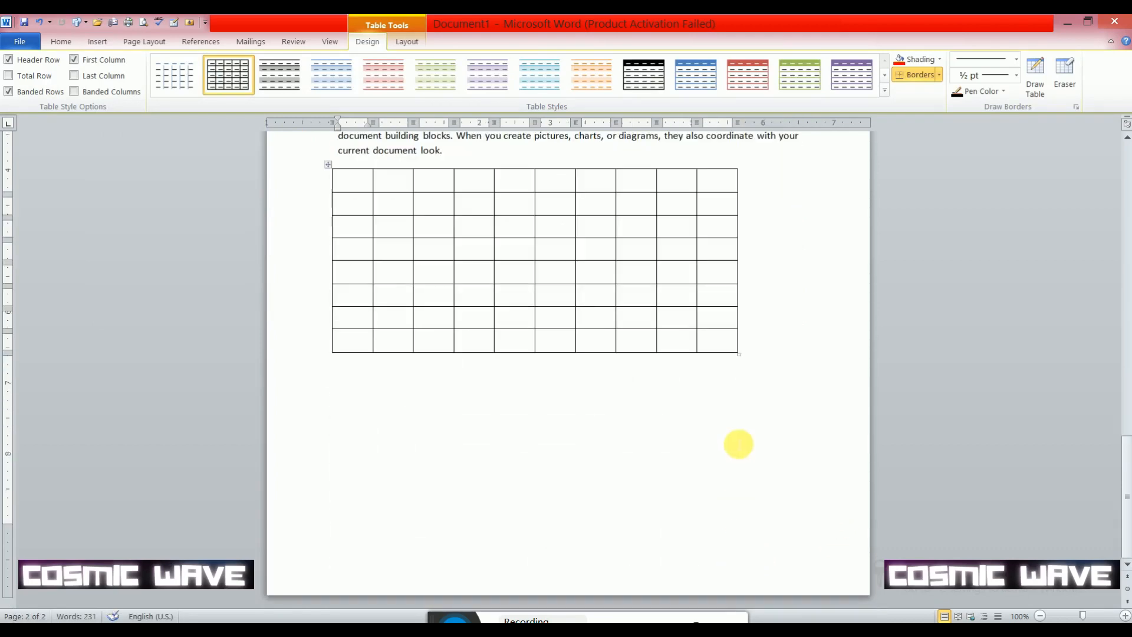
pyautogui.moveTo(743, 358); pyautogui.dragTo(783, 418)
# - Shade the table's first cell red and the first cell of the third row dark navy blue
pyautogui.click(358, 188)
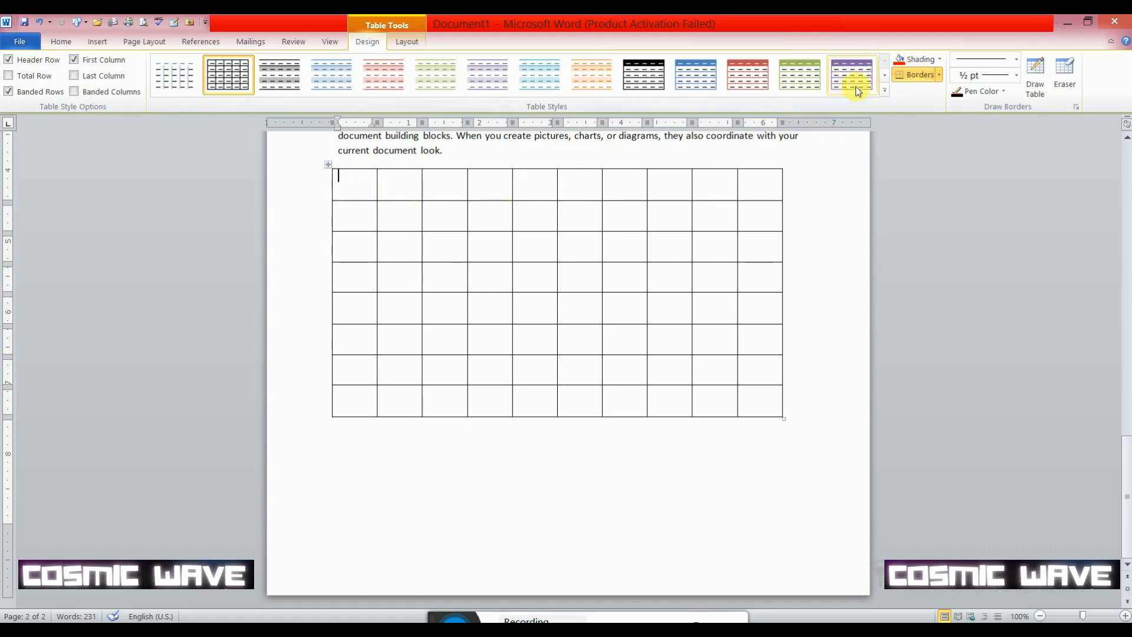
pyautogui.click(941, 60)
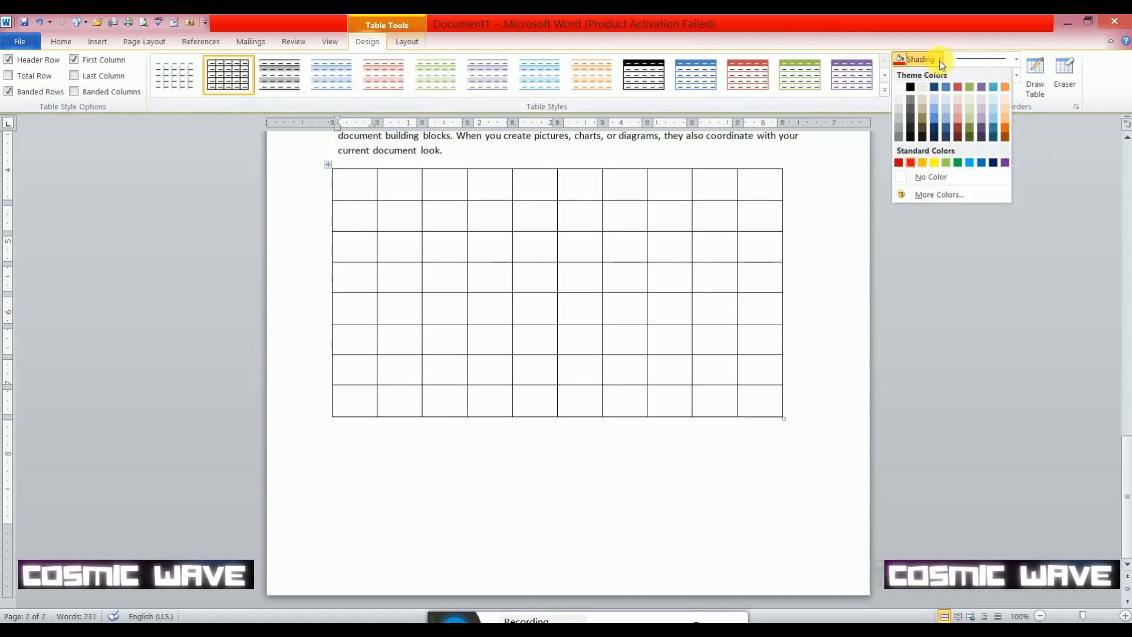
pyautogui.click(913, 167)
pyautogui.click(358, 252)
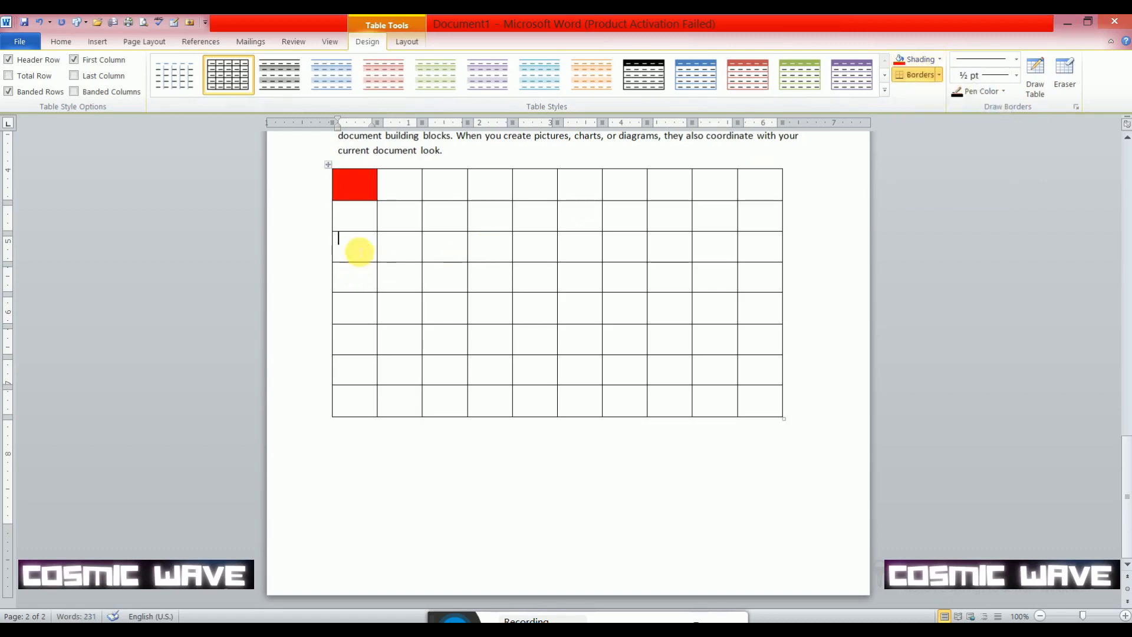
pyautogui.click(940, 59)
pyautogui.click(934, 87)
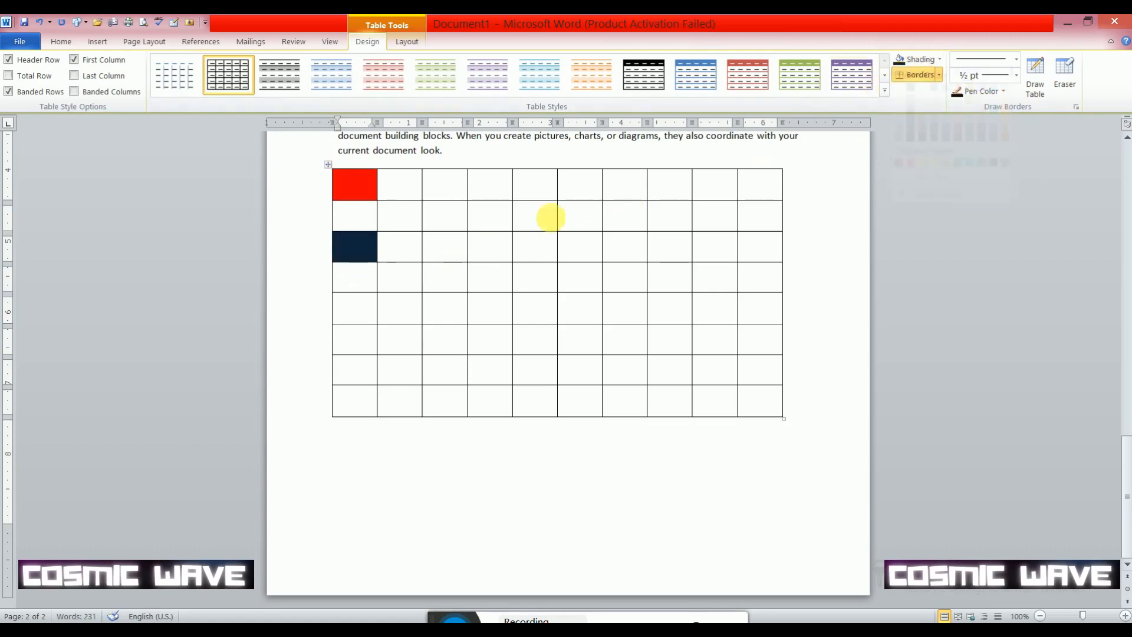
# - Shade the first and third cells of the table's second row dark red
pyautogui.click(358, 229)
pyautogui.click(908, 59)
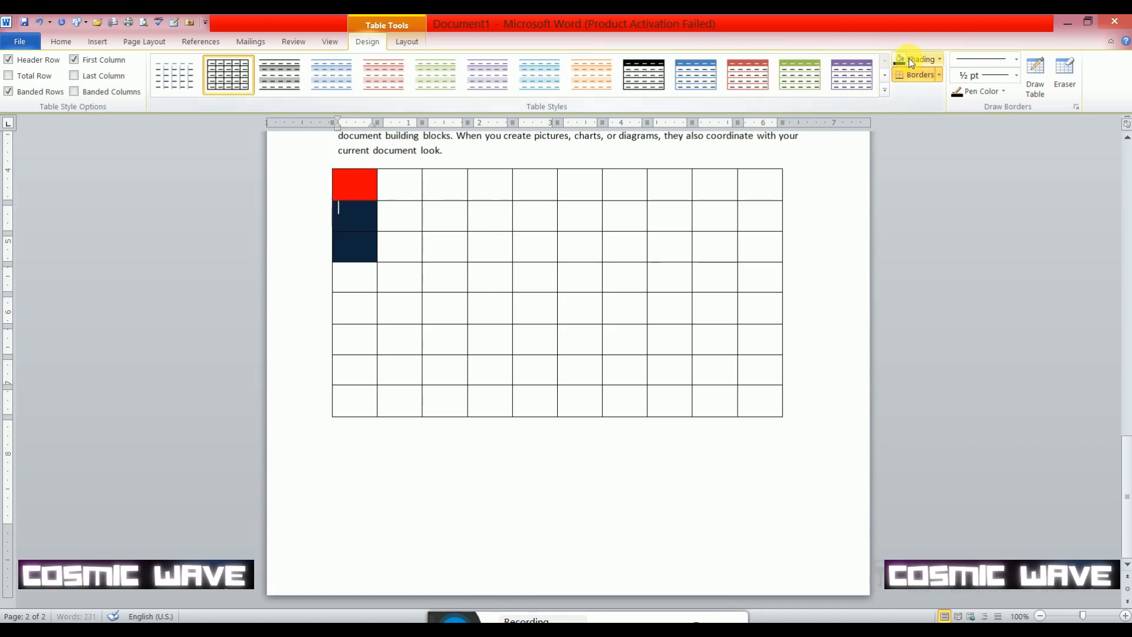
pyautogui.click(940, 60)
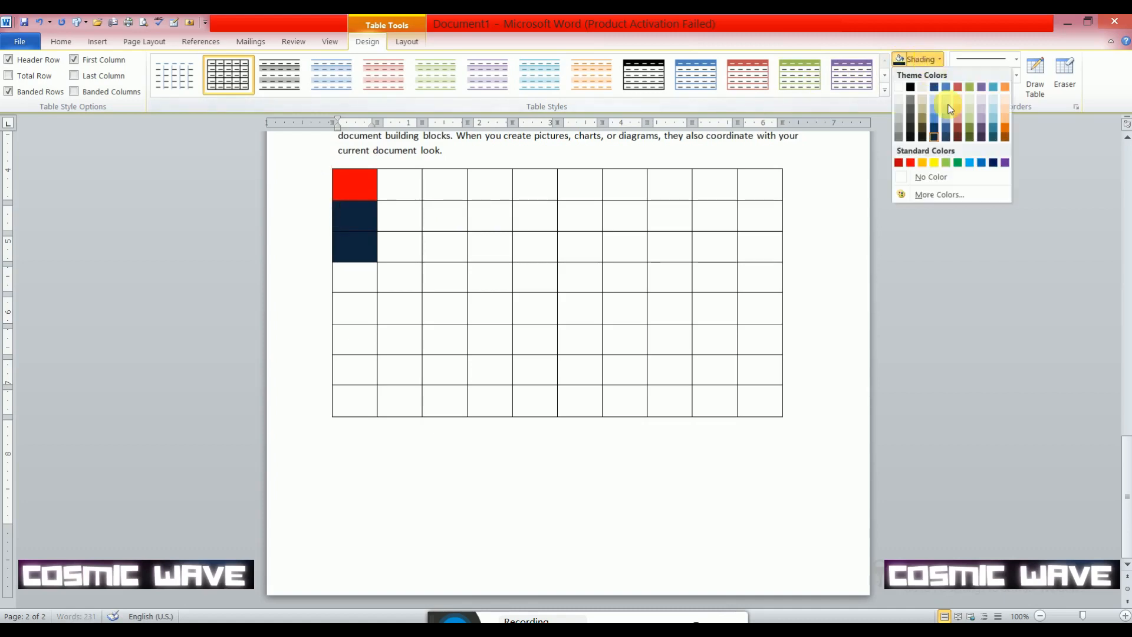
pyautogui.click(961, 133)
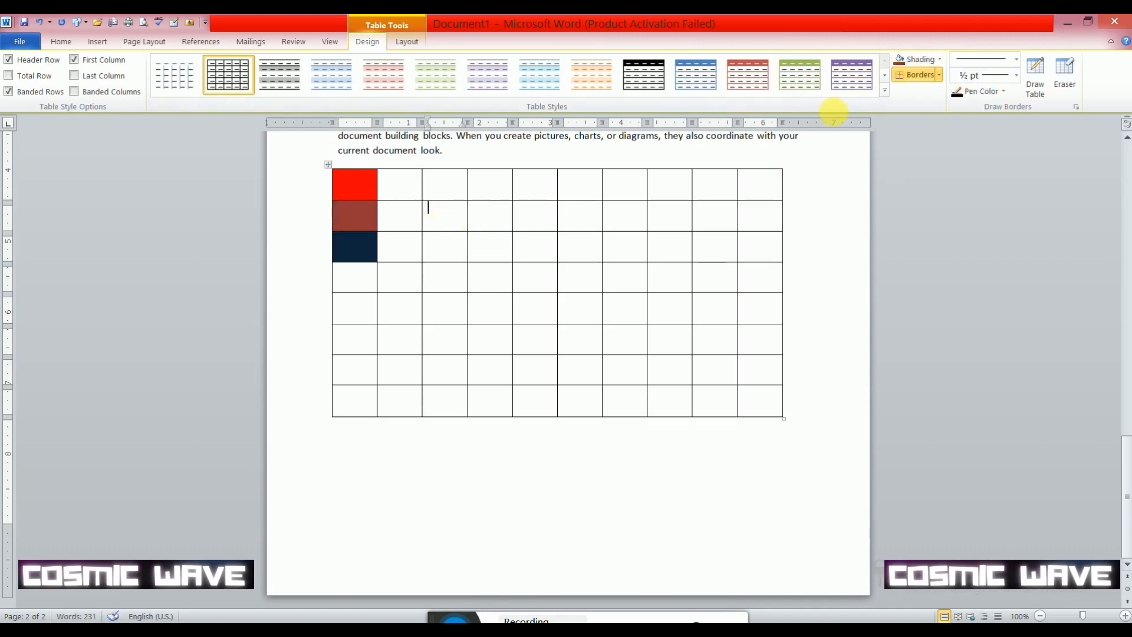
pyautogui.click(940, 59)
pyautogui.click(958, 131)
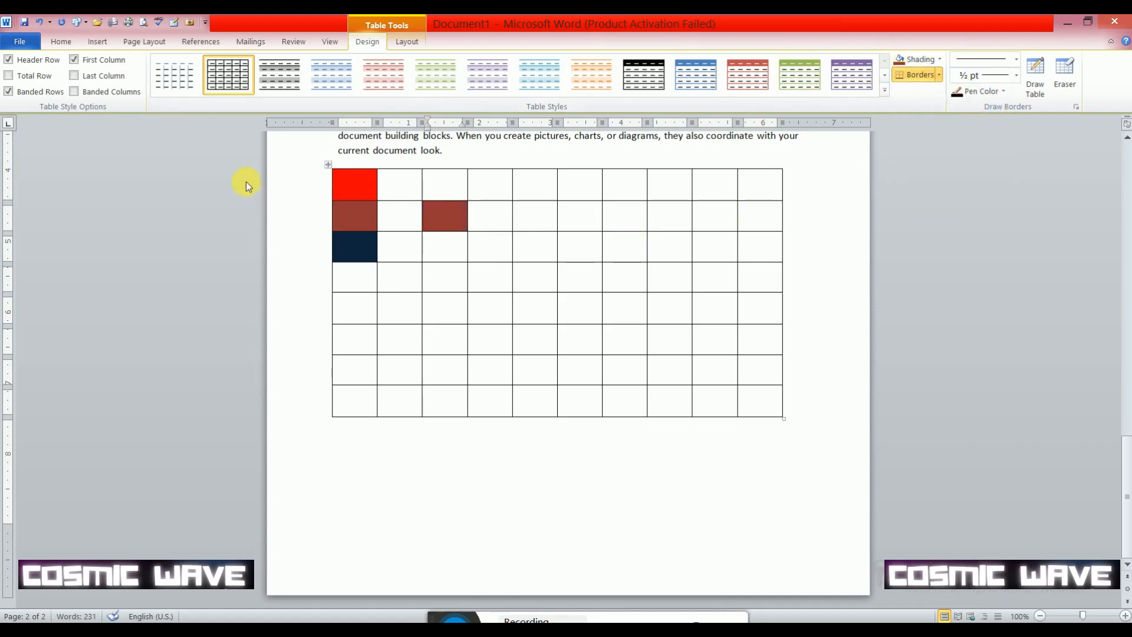
# - Apply the black-and-grey banded table style without vertical lines to the whole table
pyautogui.click(329, 166)
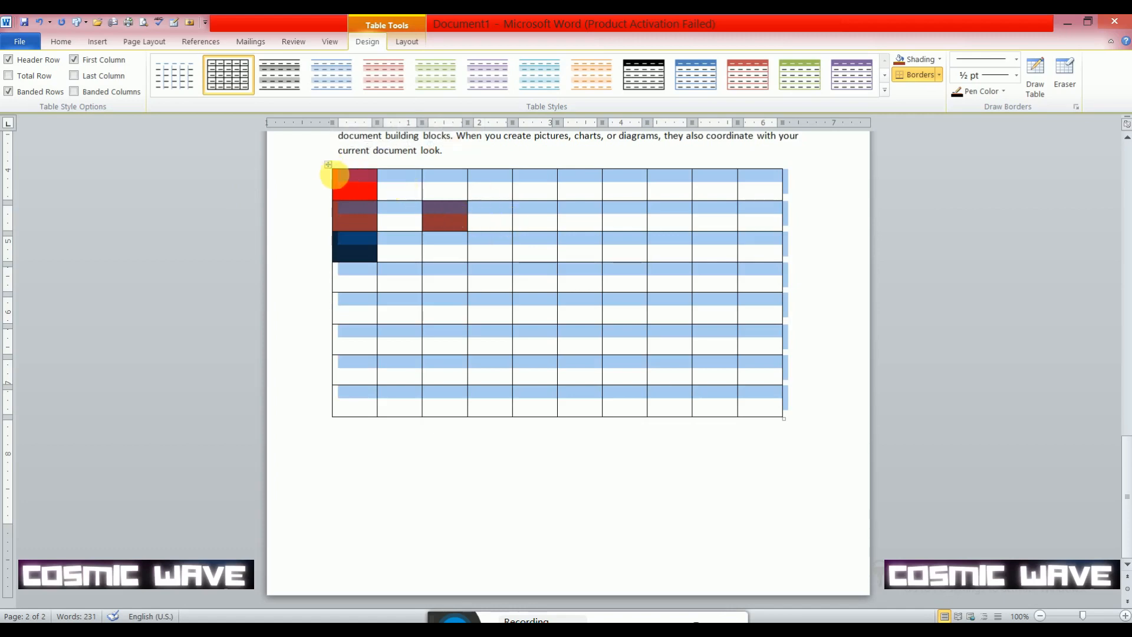
pyautogui.click(284, 86)
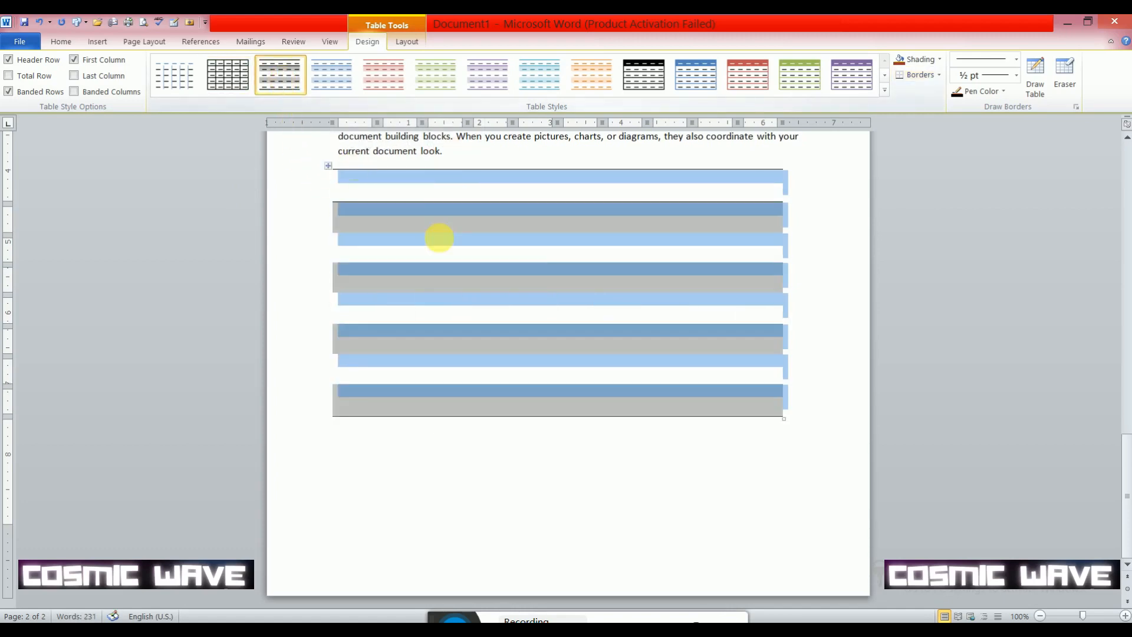
pyautogui.click(438, 237)
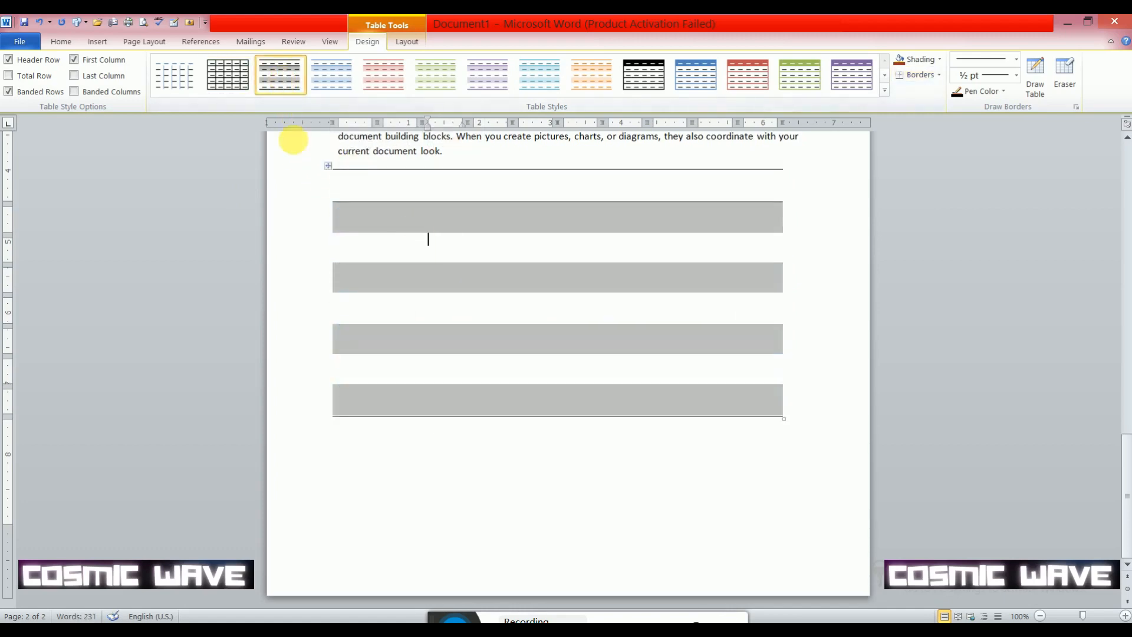
# - Apply the Medium Shading 2 - Accent 5 table style to the whole table
pyautogui.click(328, 165)
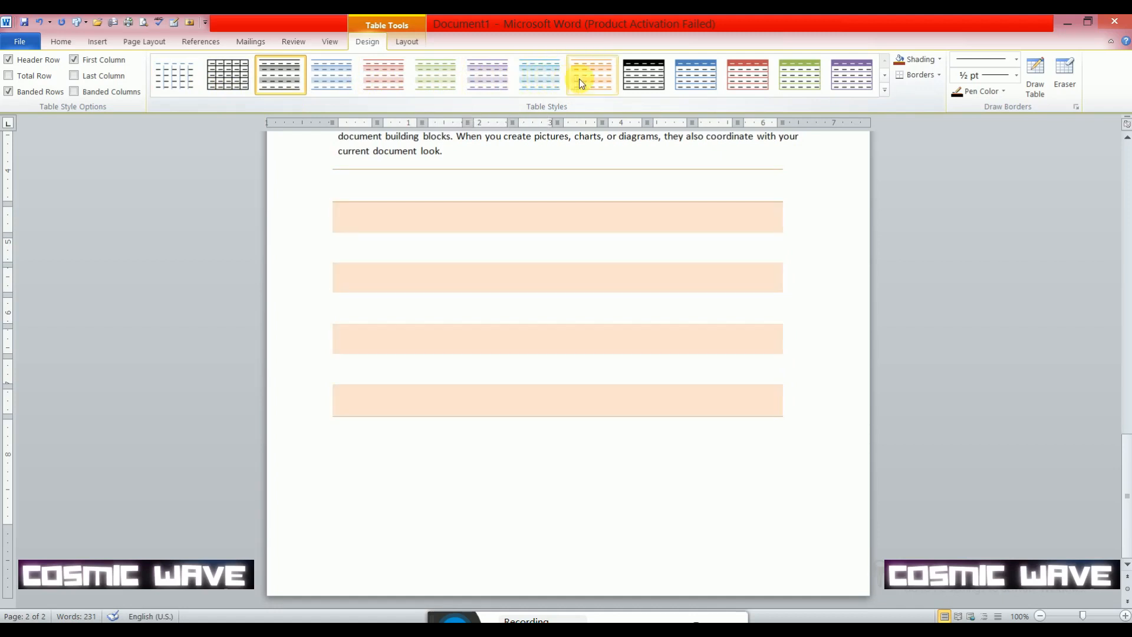
pyautogui.click(884, 75)
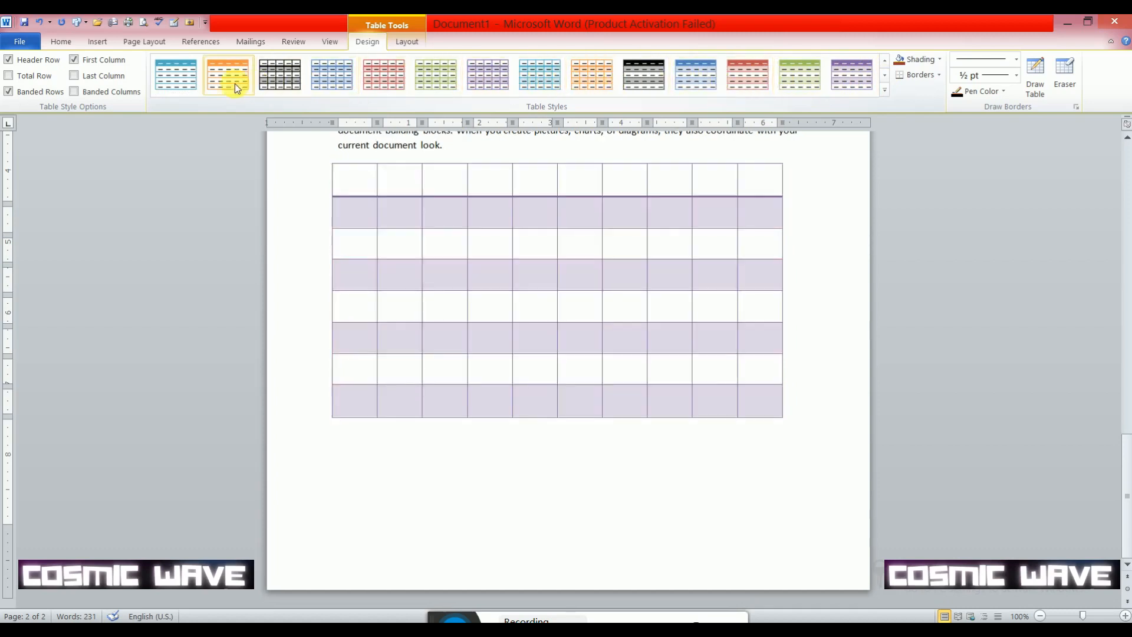
pyautogui.click(885, 76)
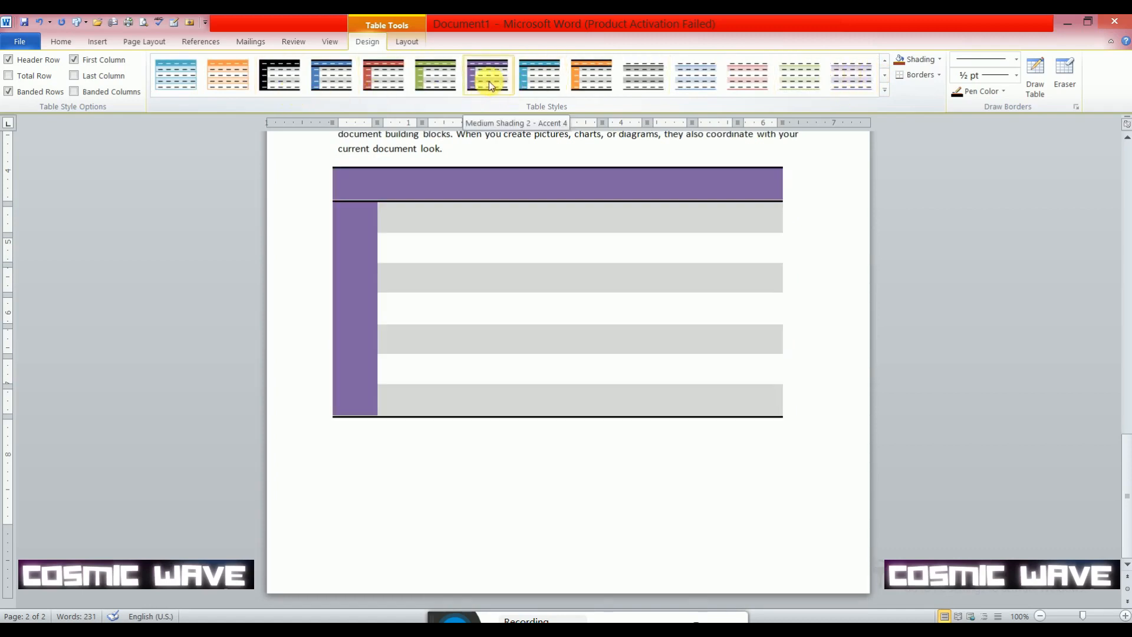
pyautogui.click(542, 73)
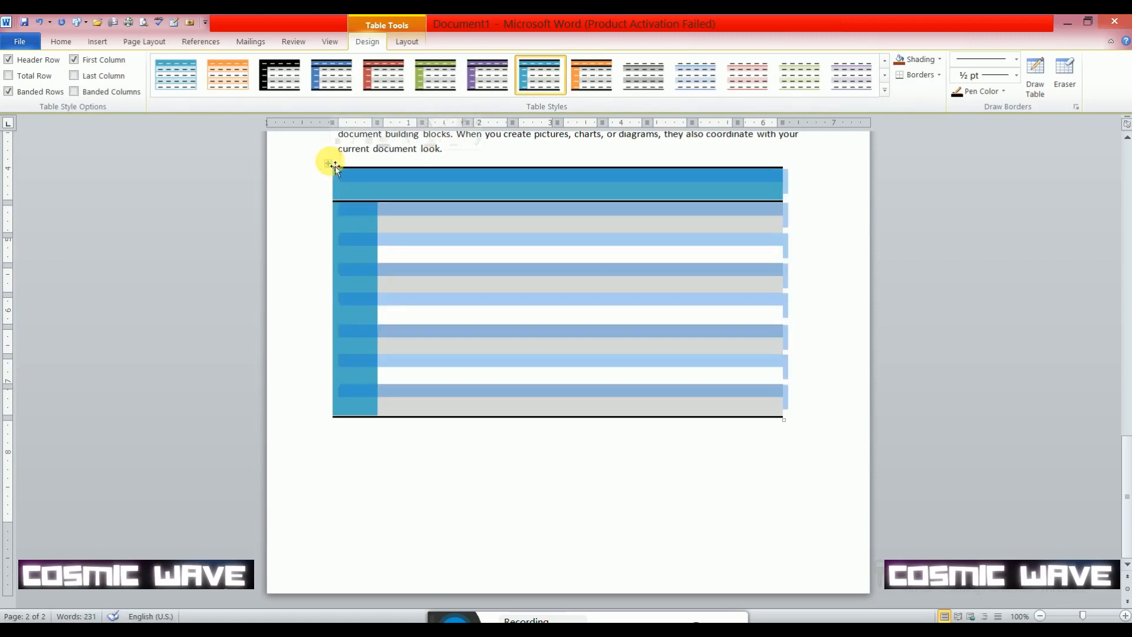
# - Delete the entire table below the last paragraph
pyautogui.press('BackSpace')
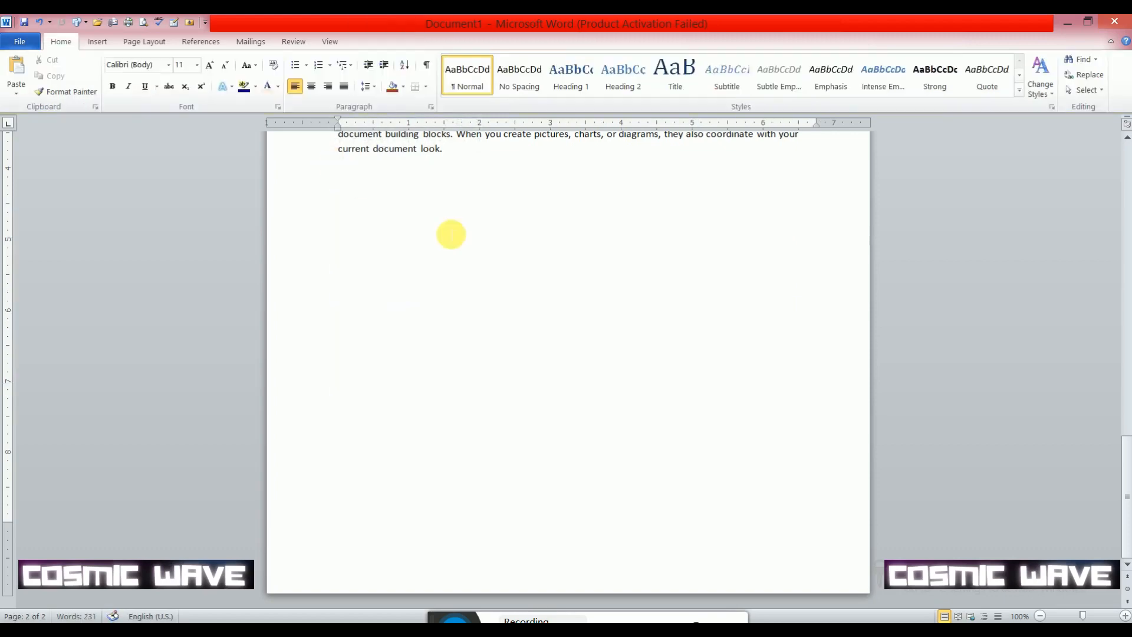
pyautogui.scroll(3, 461, 242)
pyautogui.scroll(3, 483, 359)
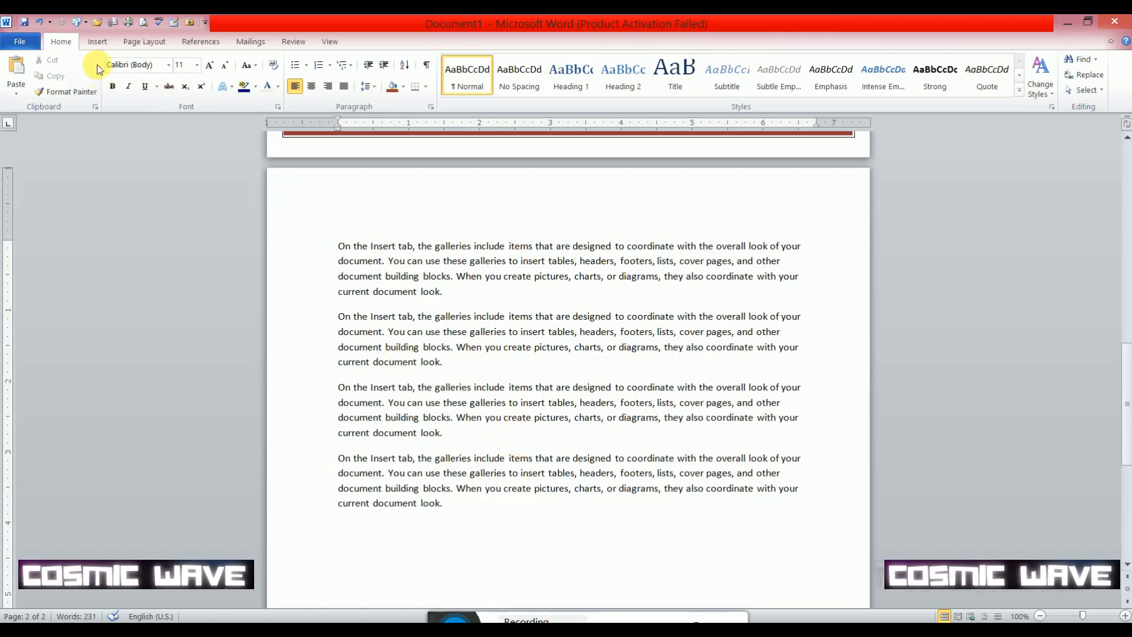
pyautogui.click(96, 43)
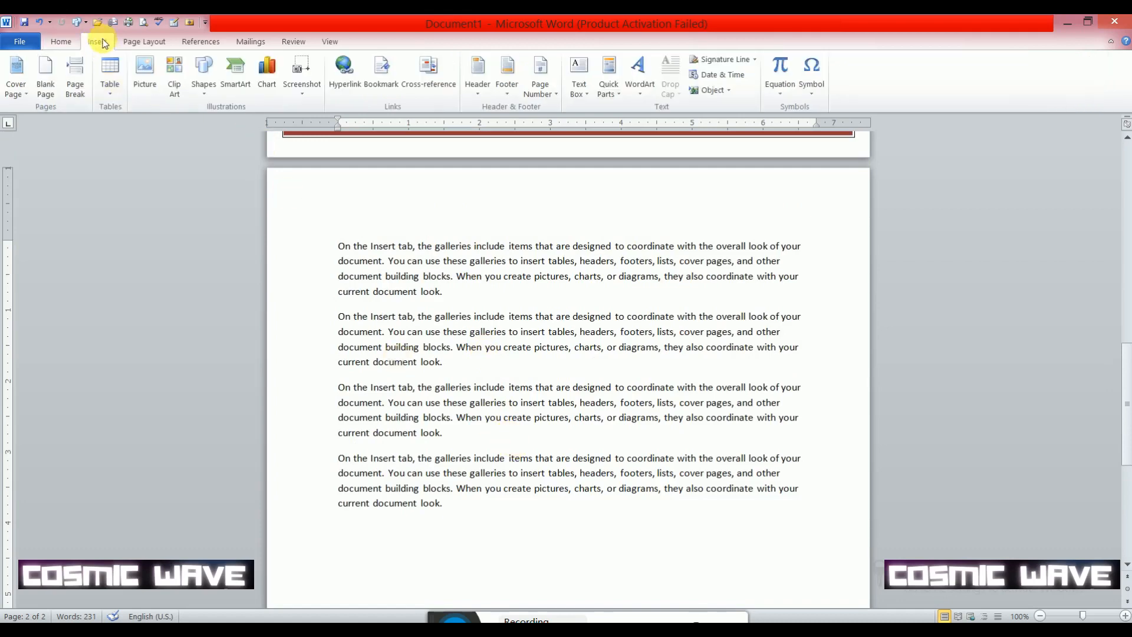
pyautogui.scroll(-4, 228, 132)
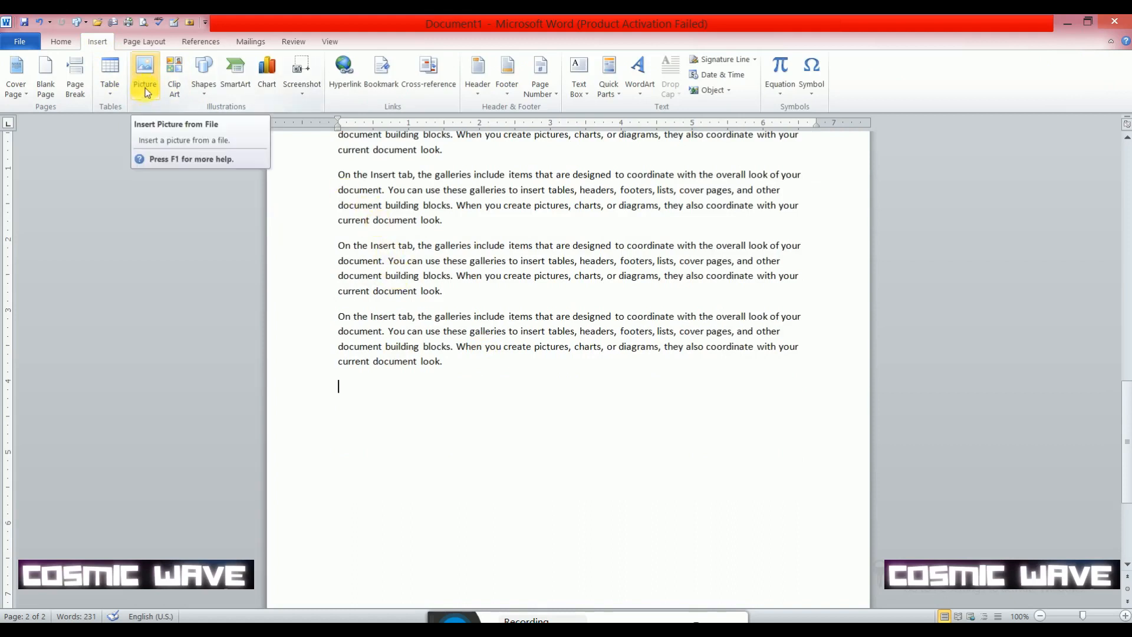
pyautogui.scroll(2, 369, 180)
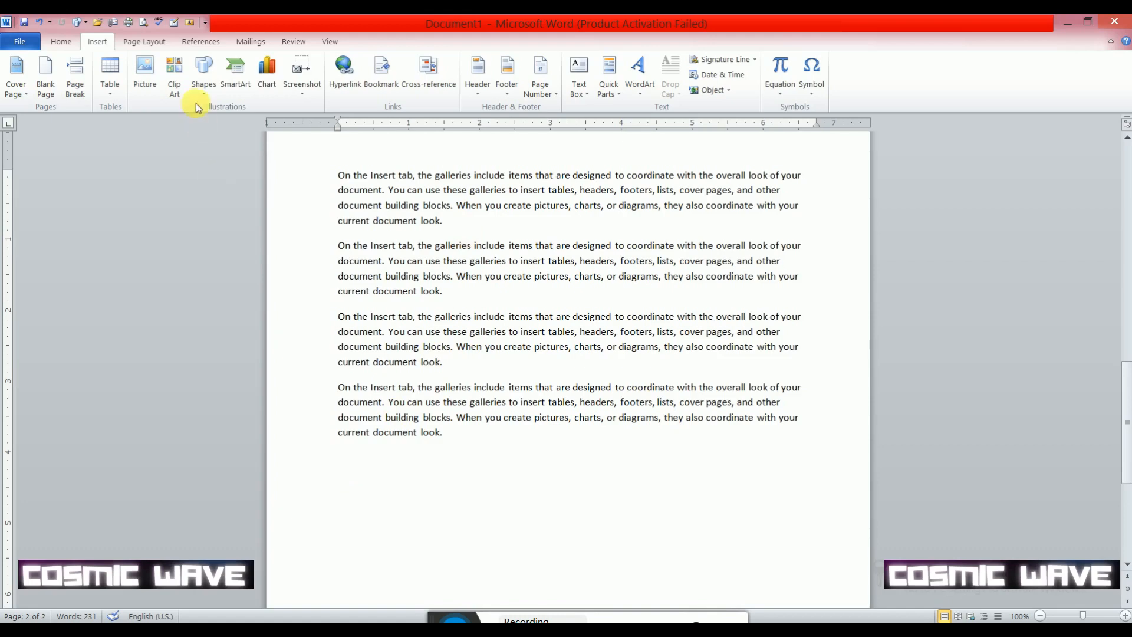
pyautogui.click(145, 87)
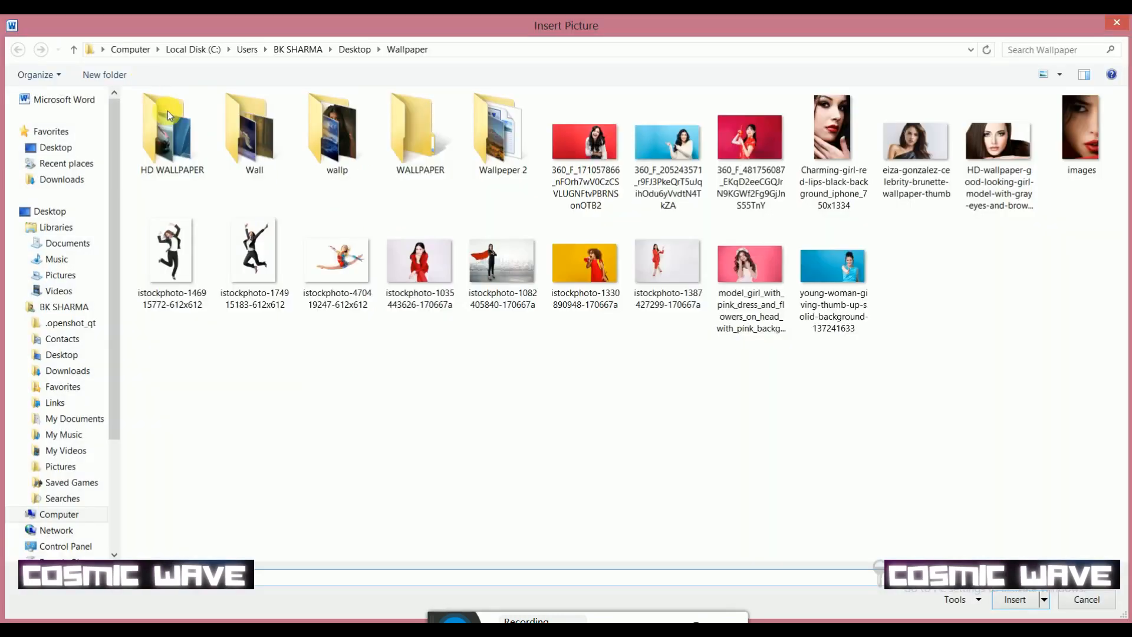
pyautogui.doubleClick(344, 275)
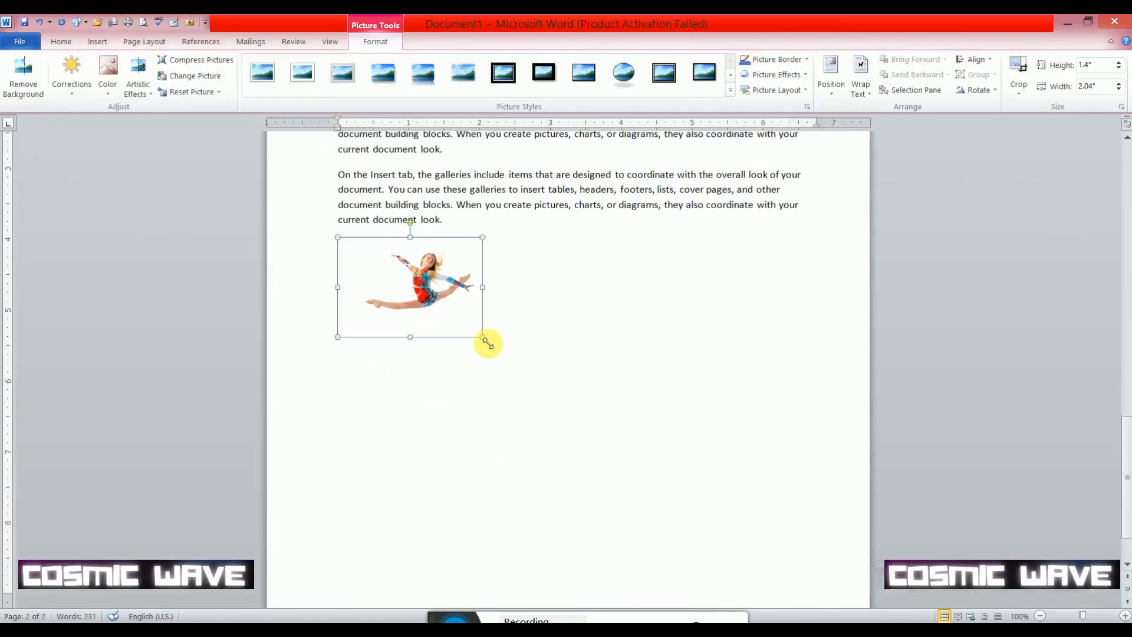
pyautogui.moveTo(483, 339); pyautogui.dragTo(802, 529)
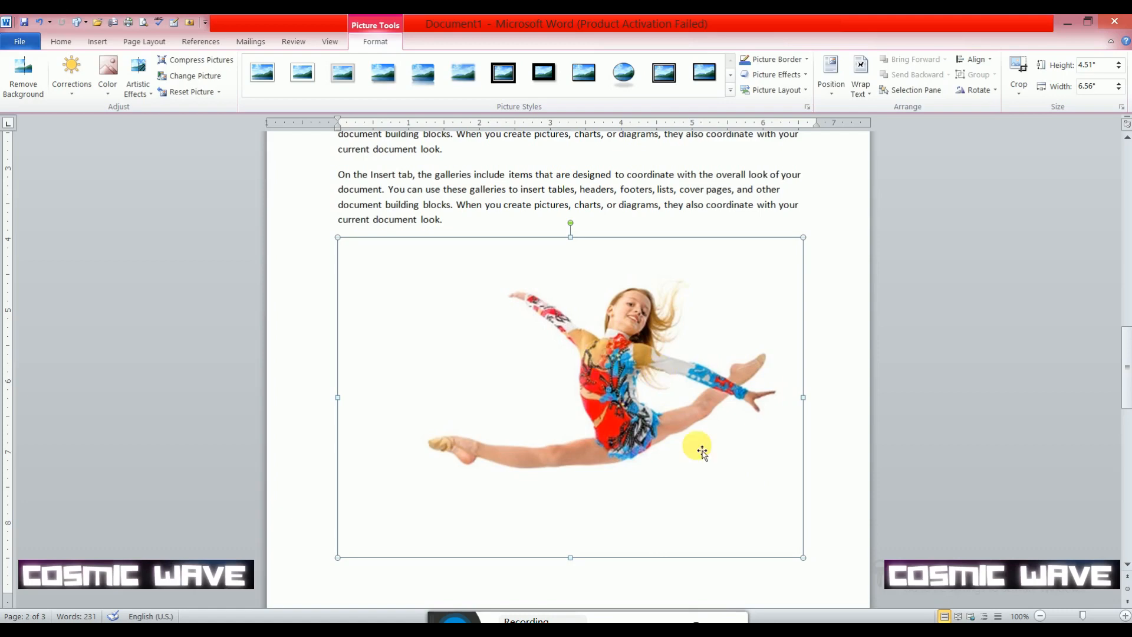
# - Delete the enlarged picture below the last paragraph
pyautogui.press('Delete')
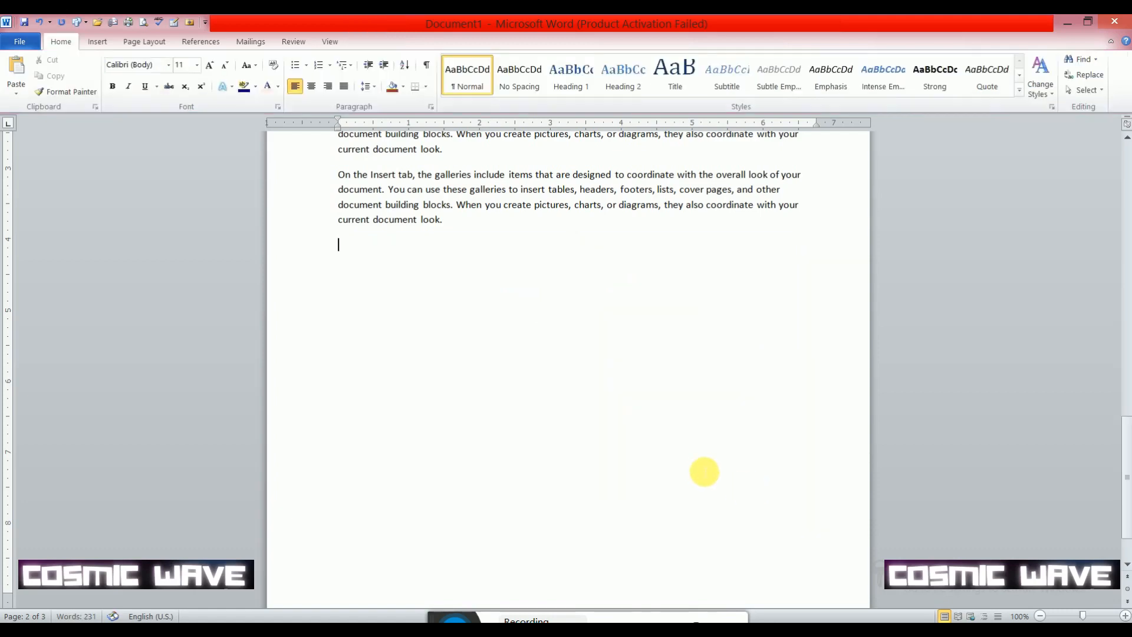
pyautogui.scroll(10, 702, 468)
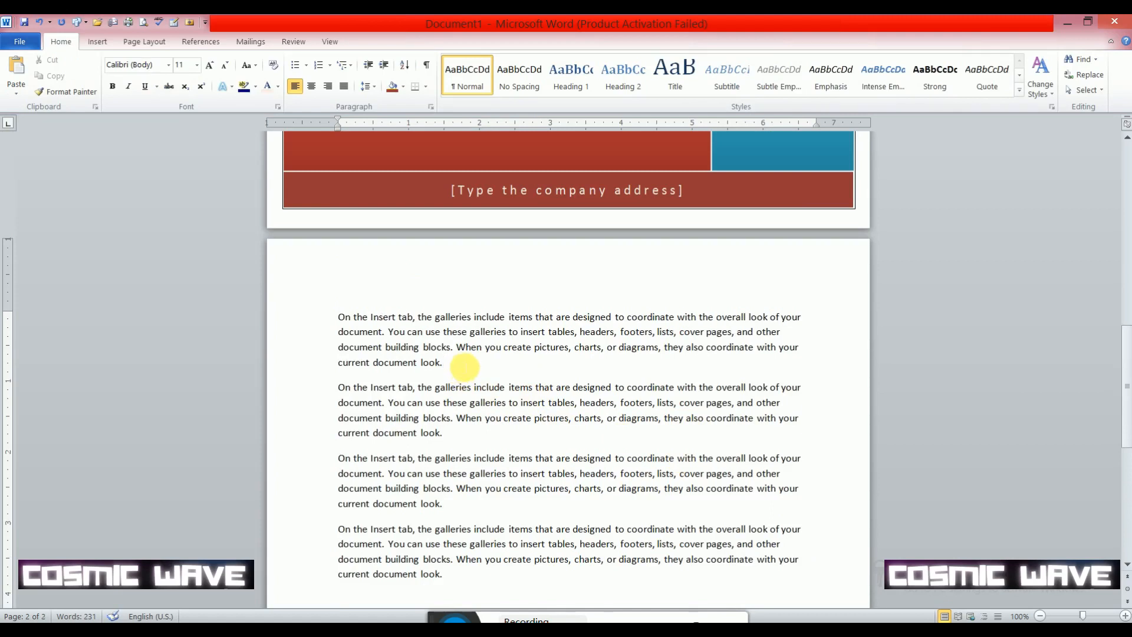
pyautogui.click(97, 42)
pyautogui.click(145, 83)
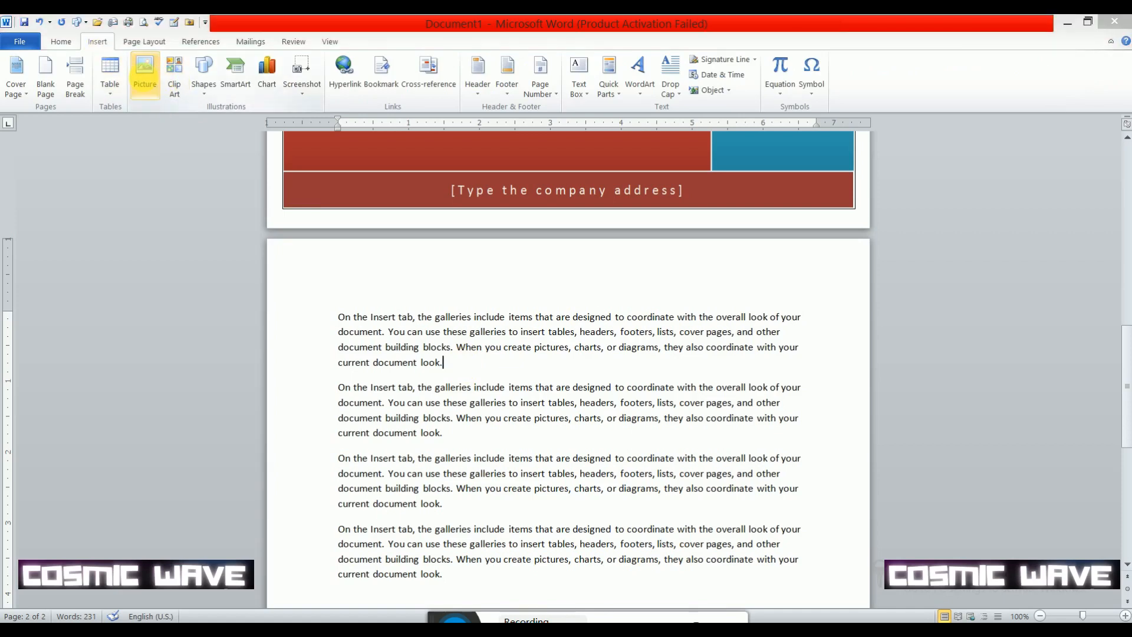
pyautogui.click(166, 255)
pyautogui.click(254, 259)
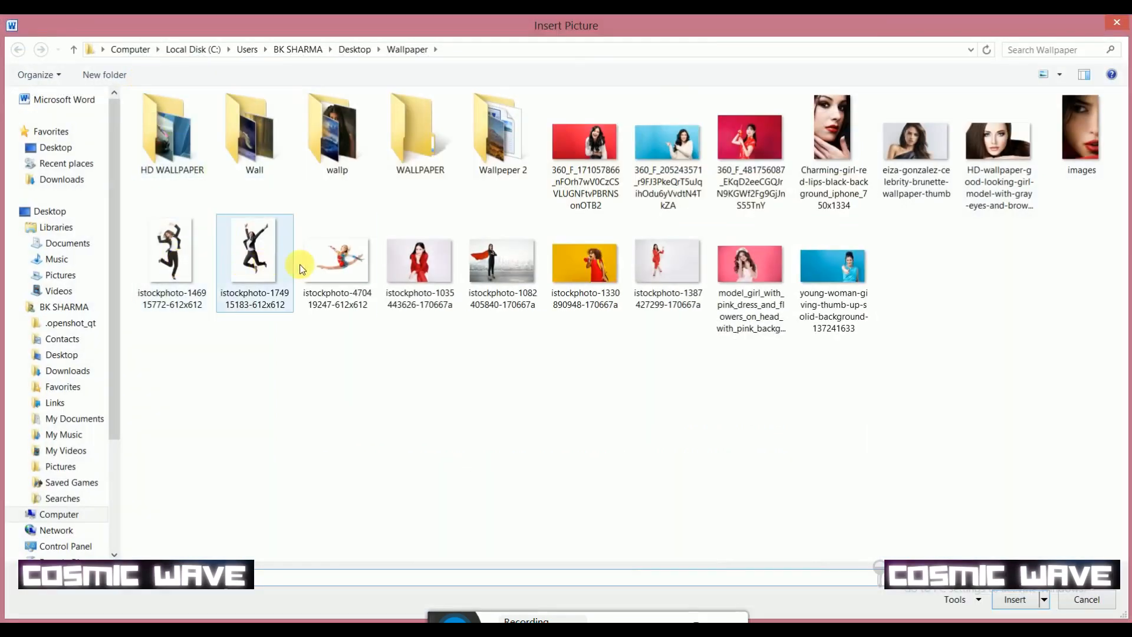
pyautogui.click(302, 263)
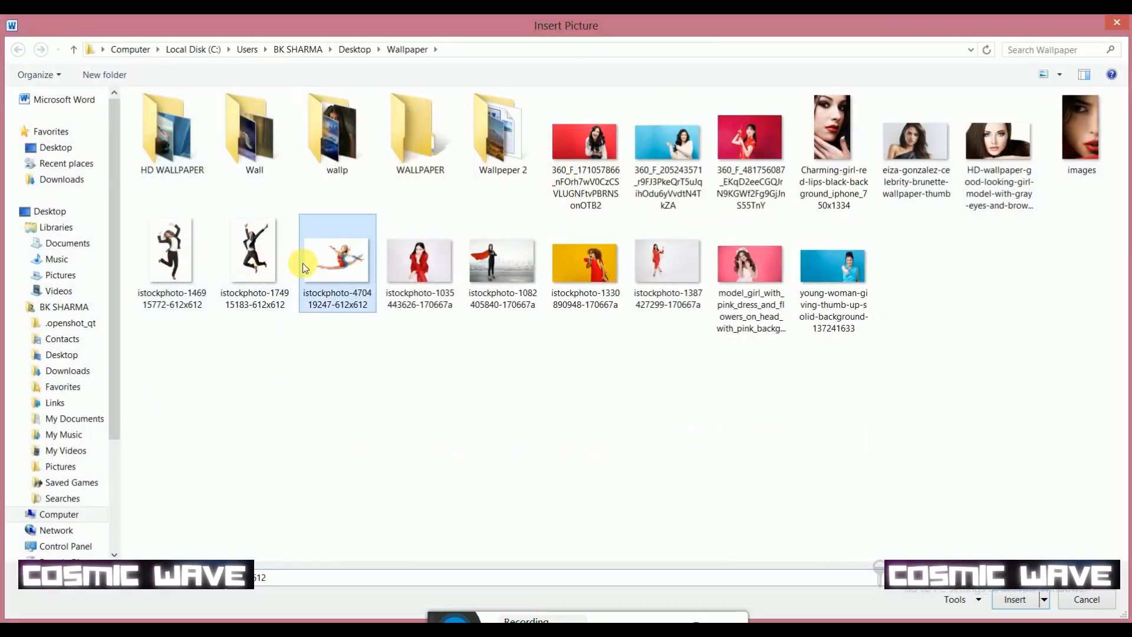
pyautogui.click(1011, 603)
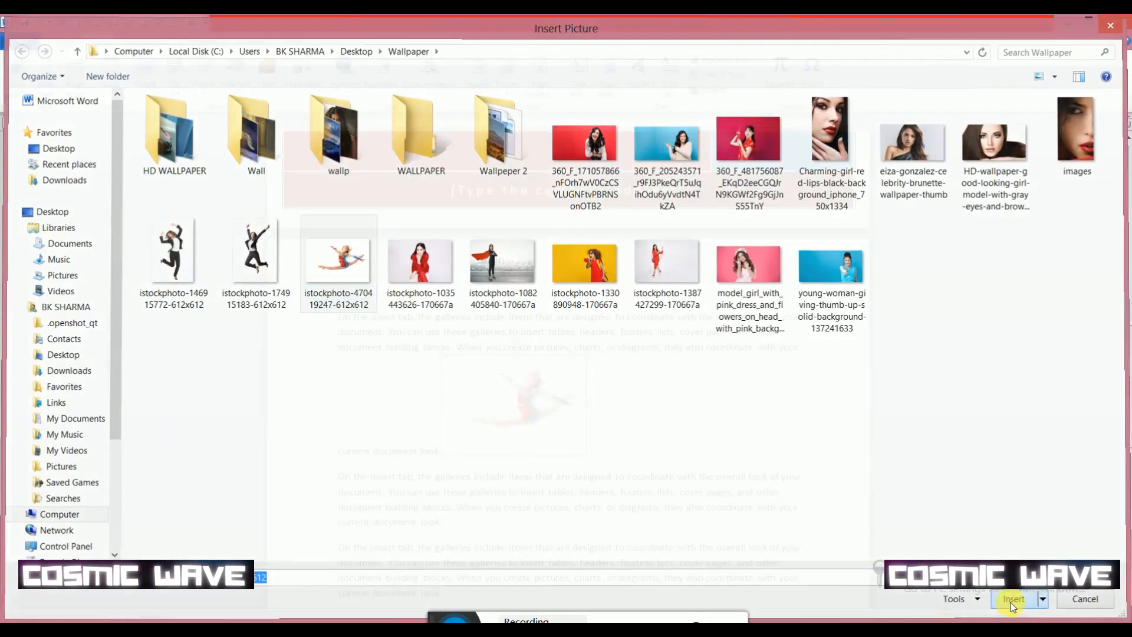
pyautogui.moveTo(586, 454); pyautogui.dragTo(690, 511)
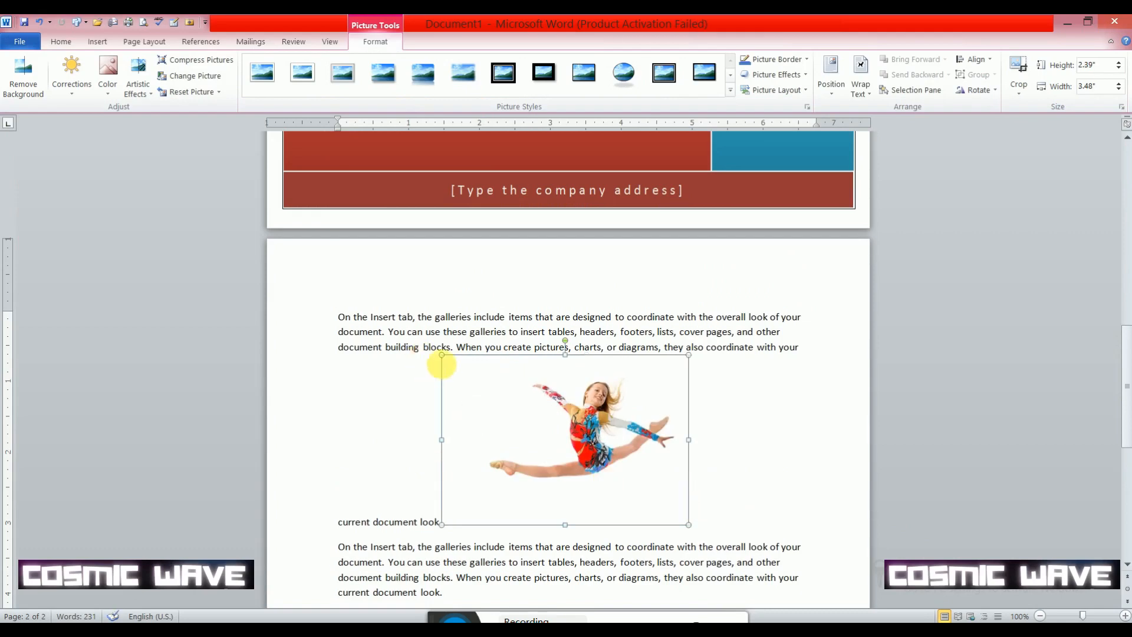
pyautogui.moveTo(445, 360); pyautogui.dragTo(561, 439)
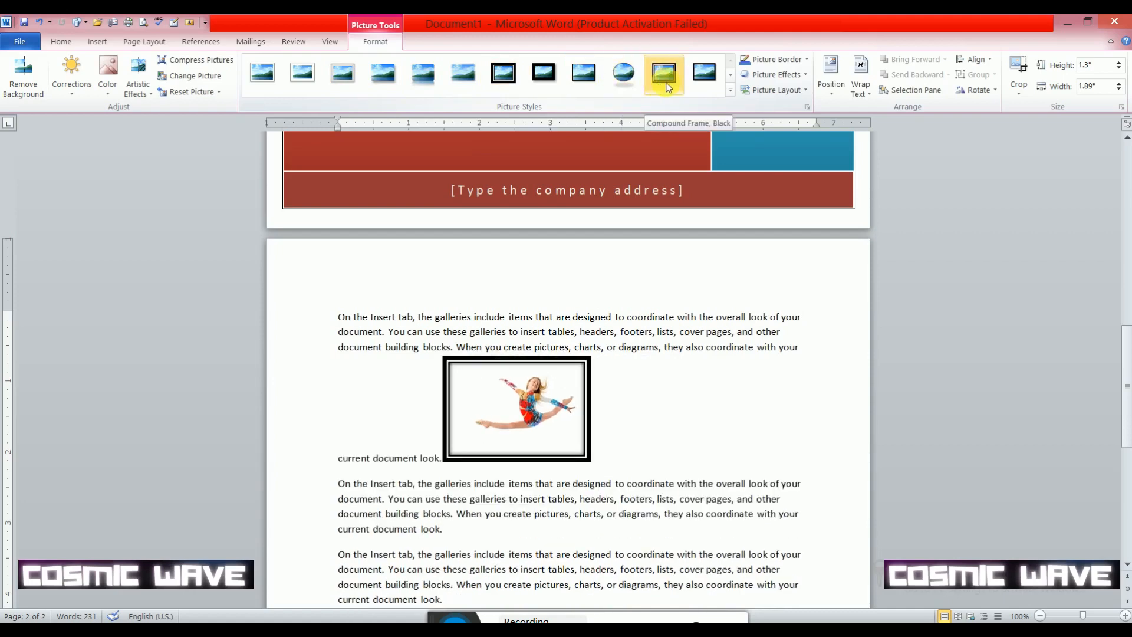
# - Apply the grey metal oval frame picture style to the inserted picture
pyautogui.click(730, 75)
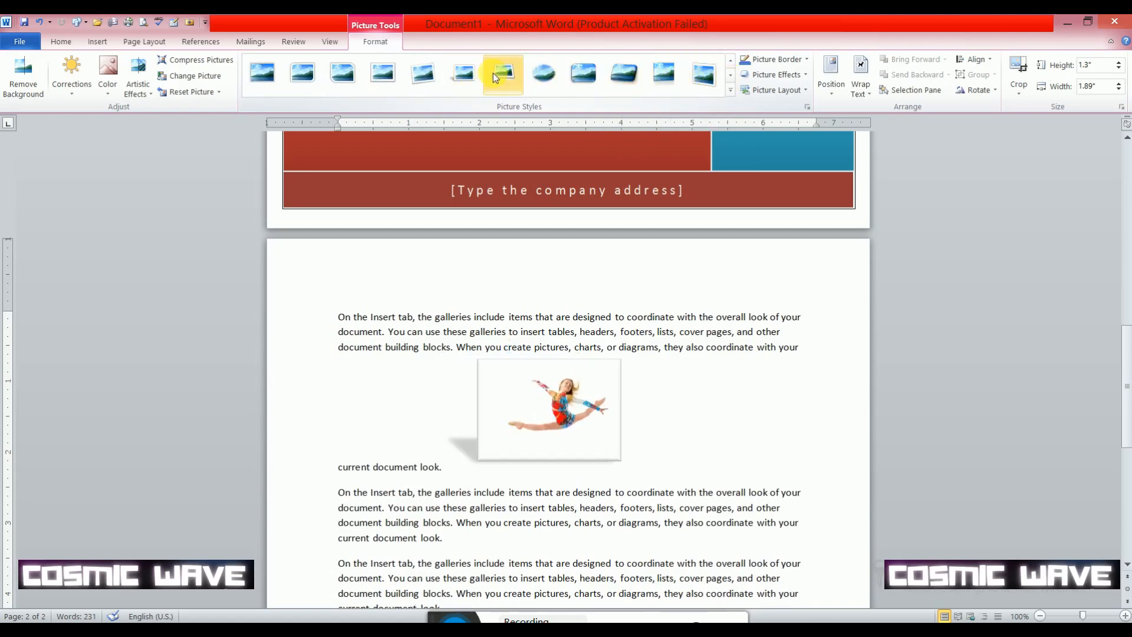
pyautogui.click(730, 76)
pyautogui.click(394, 78)
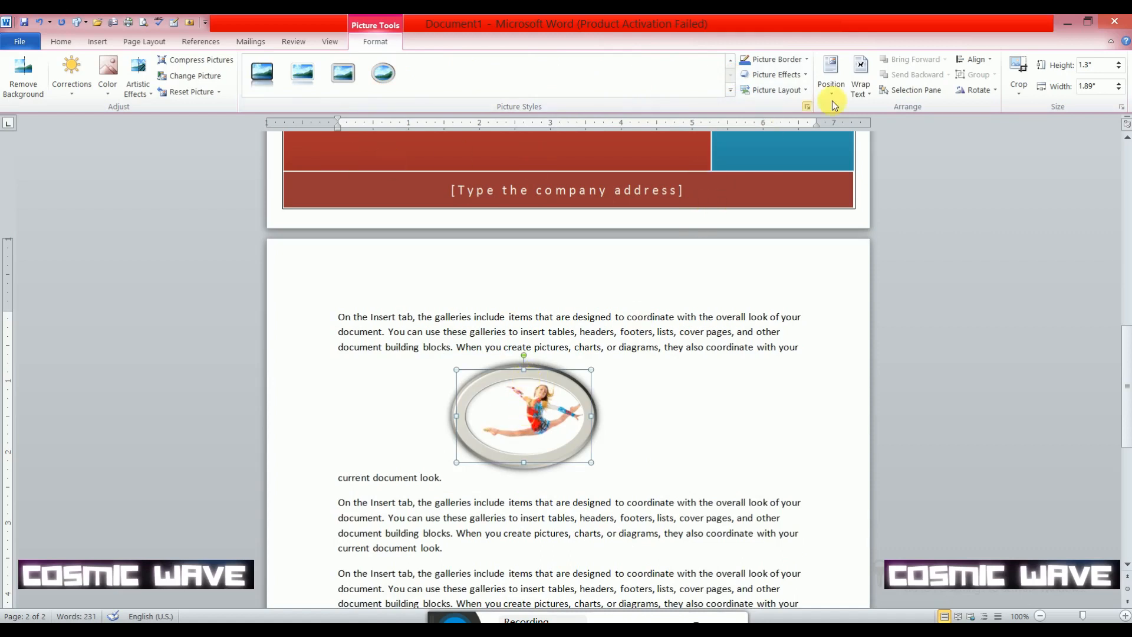
# - Give the oval picture a standard purple border and an outer shadow offset to the right
pyautogui.click(806, 59)
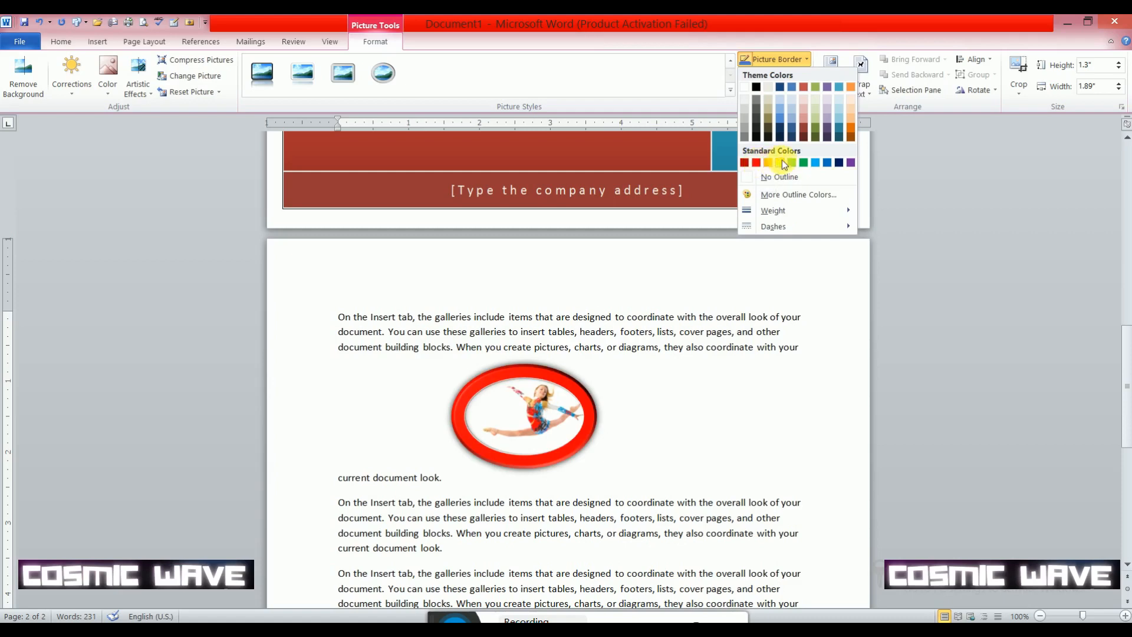
pyautogui.click(852, 165)
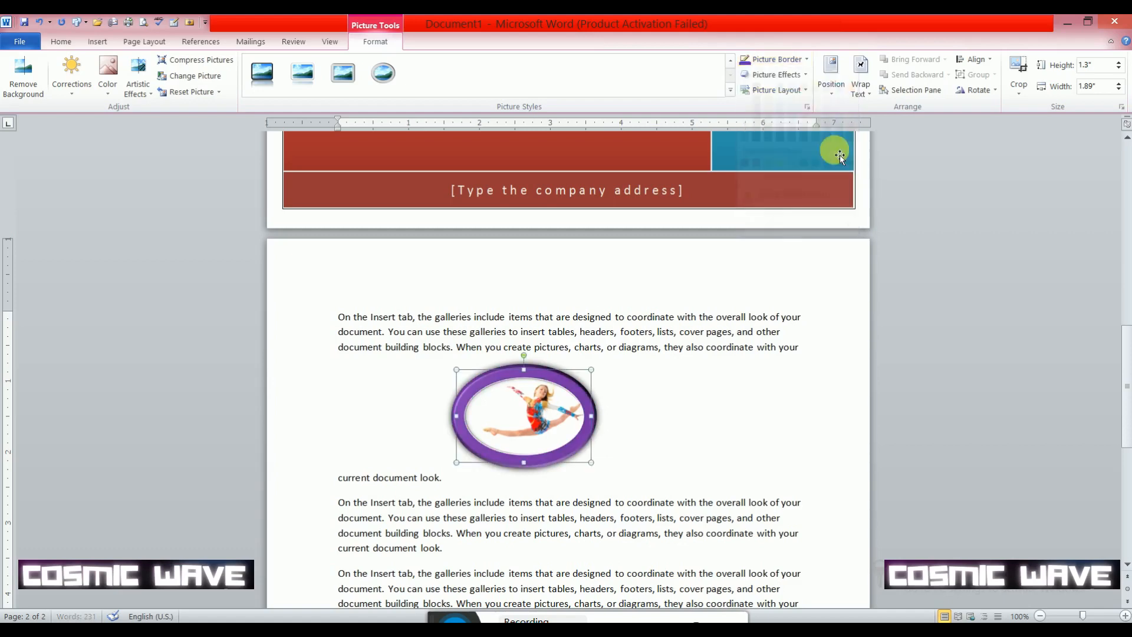
pyautogui.click(808, 79)
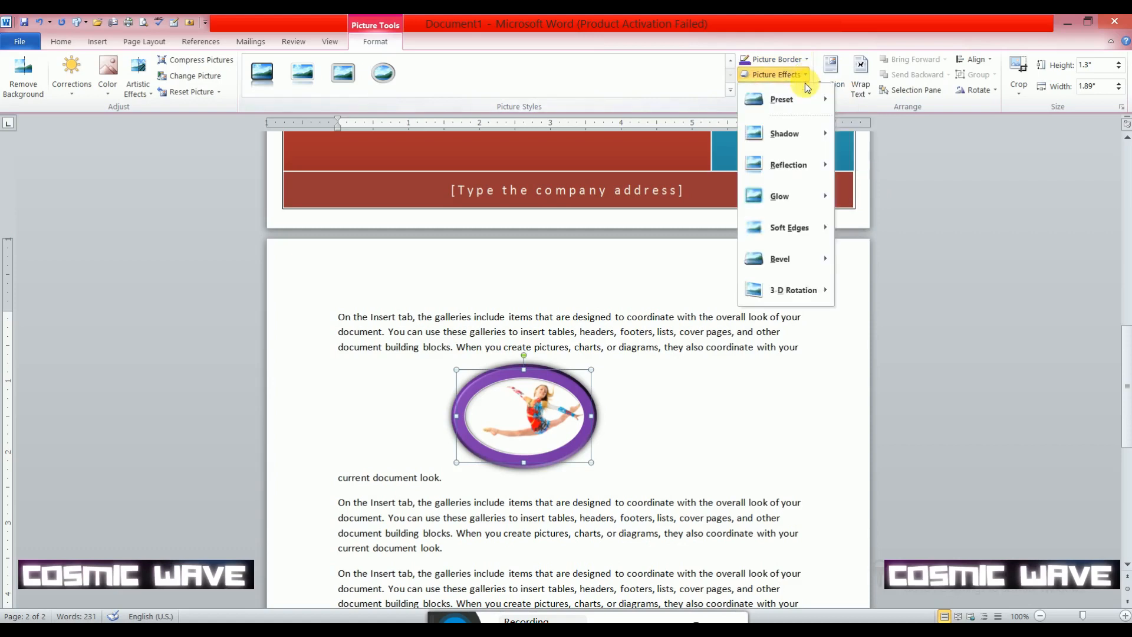
pyautogui.moveTo(777, 139)
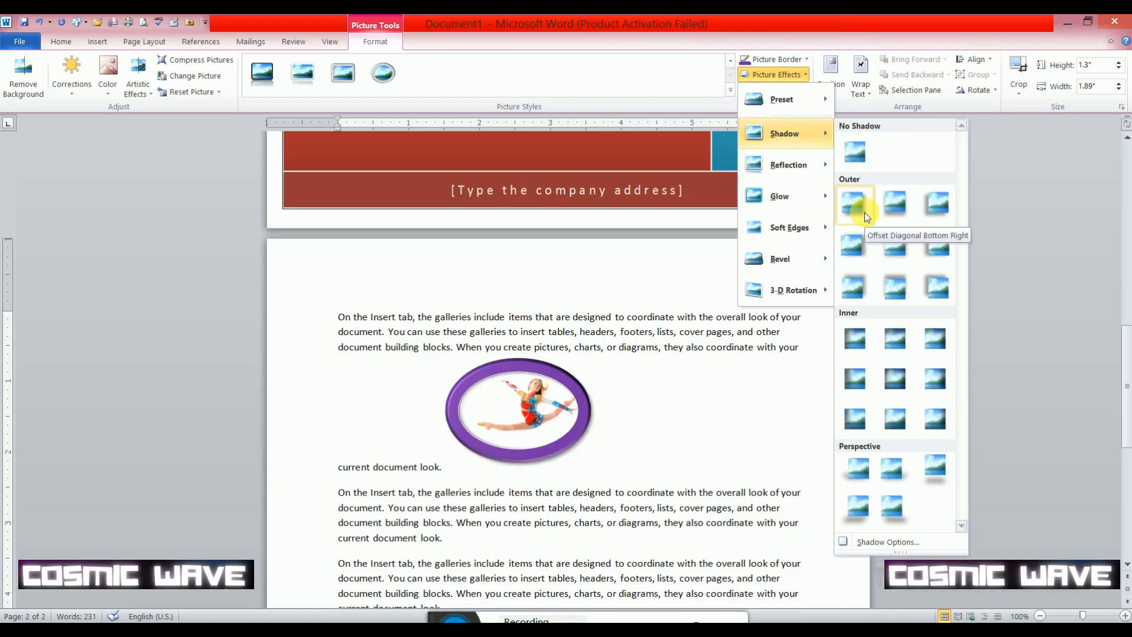
pyautogui.click(856, 246)
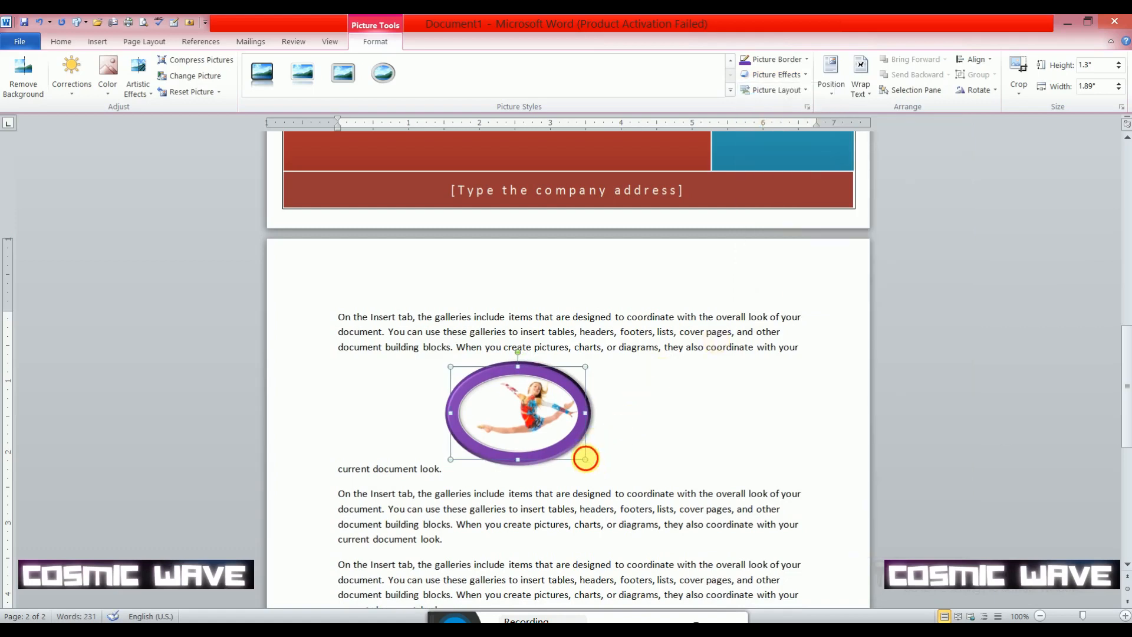
# - Shrink the picture to about 1.64 inches wide by 1.13 inches tall and apply the white reflected bevel picture style
pyautogui.moveTo(585, 458)
pyautogui.mouseDown()
pyautogui.moveTo(619, 482)
pyautogui.moveTo(568, 447)
pyautogui.mouseUp()
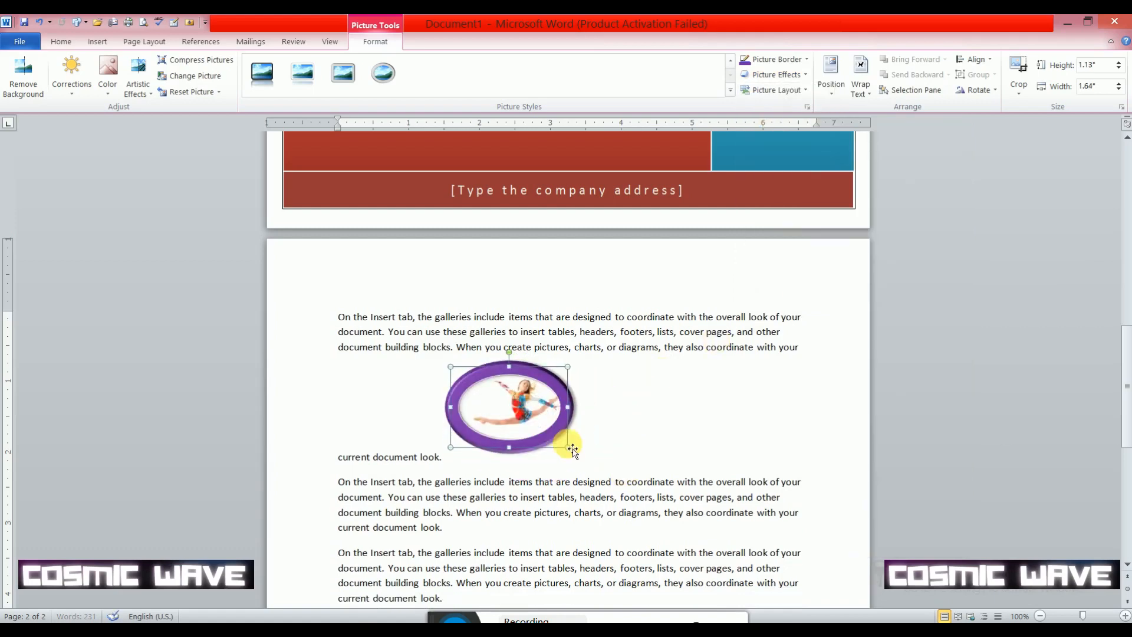
pyautogui.click(312, 78)
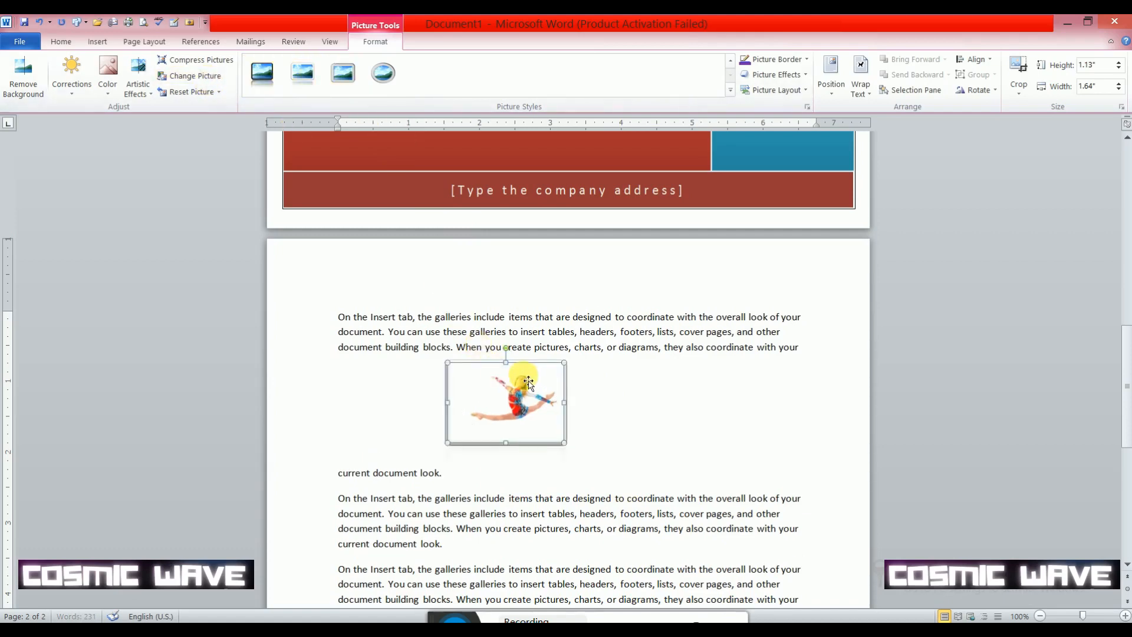
pyautogui.click(196, 77)
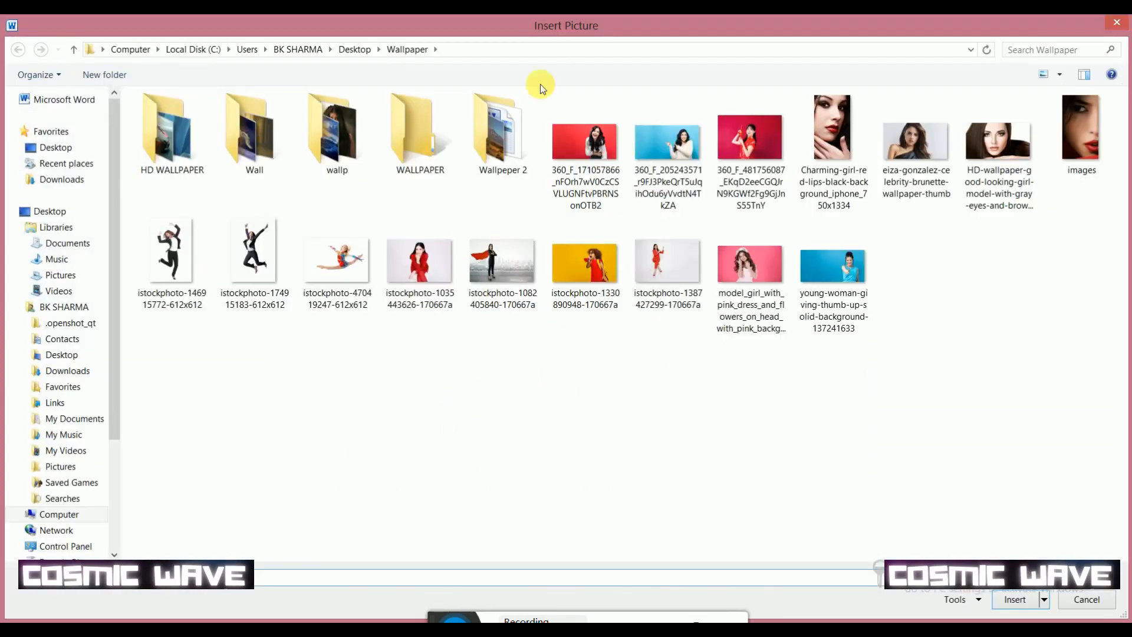
pyautogui.click(1122, 29)
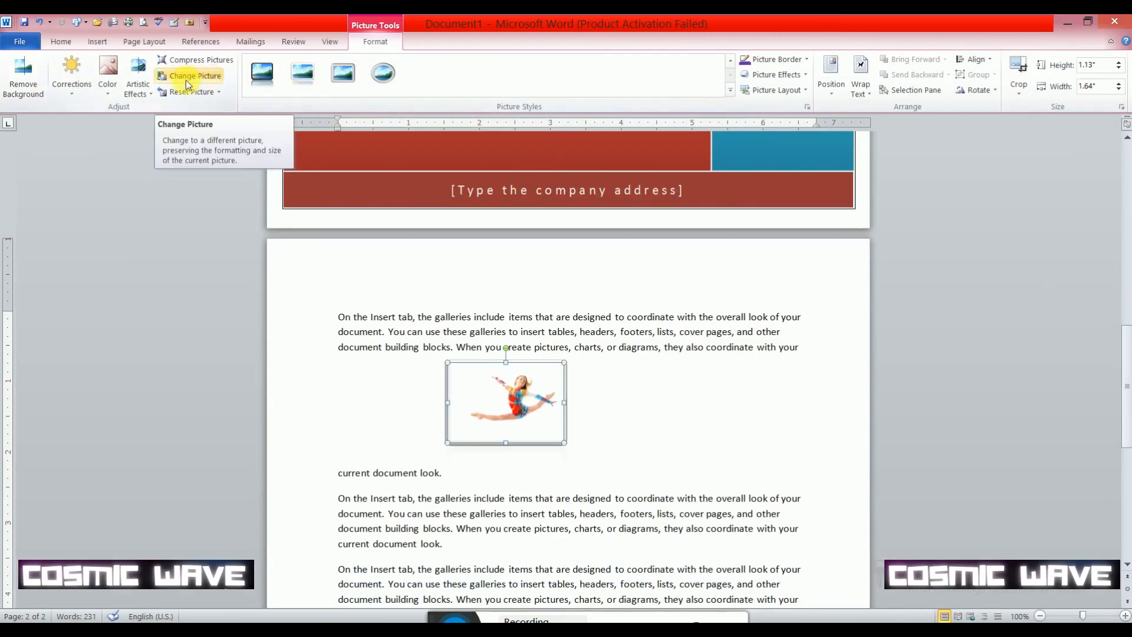
pyautogui.click(207, 79)
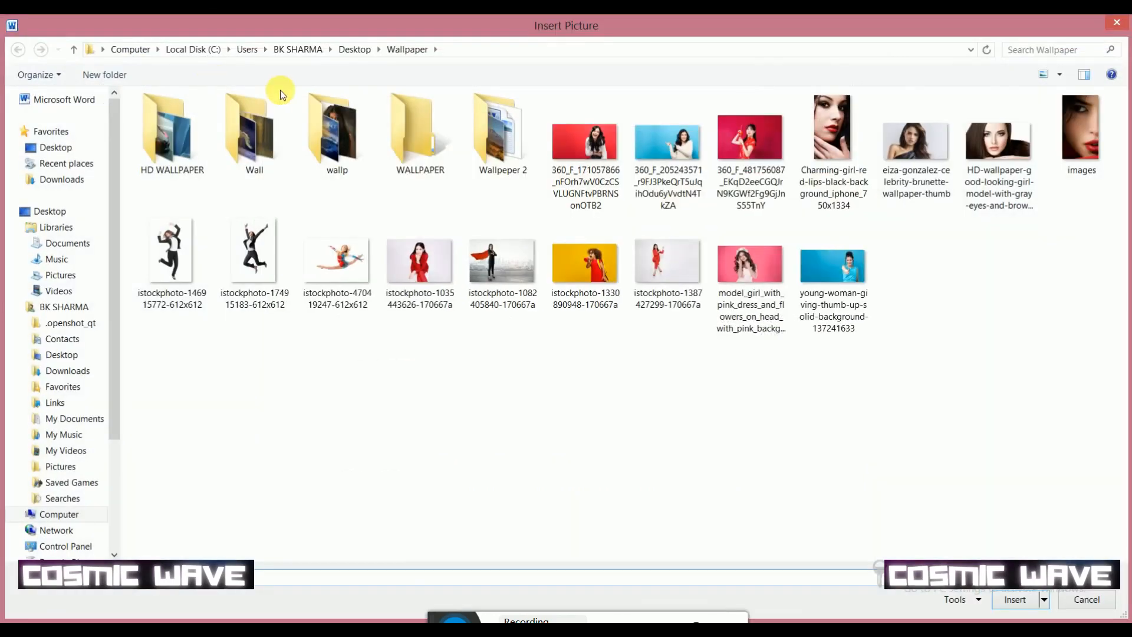
pyautogui.click(253, 250)
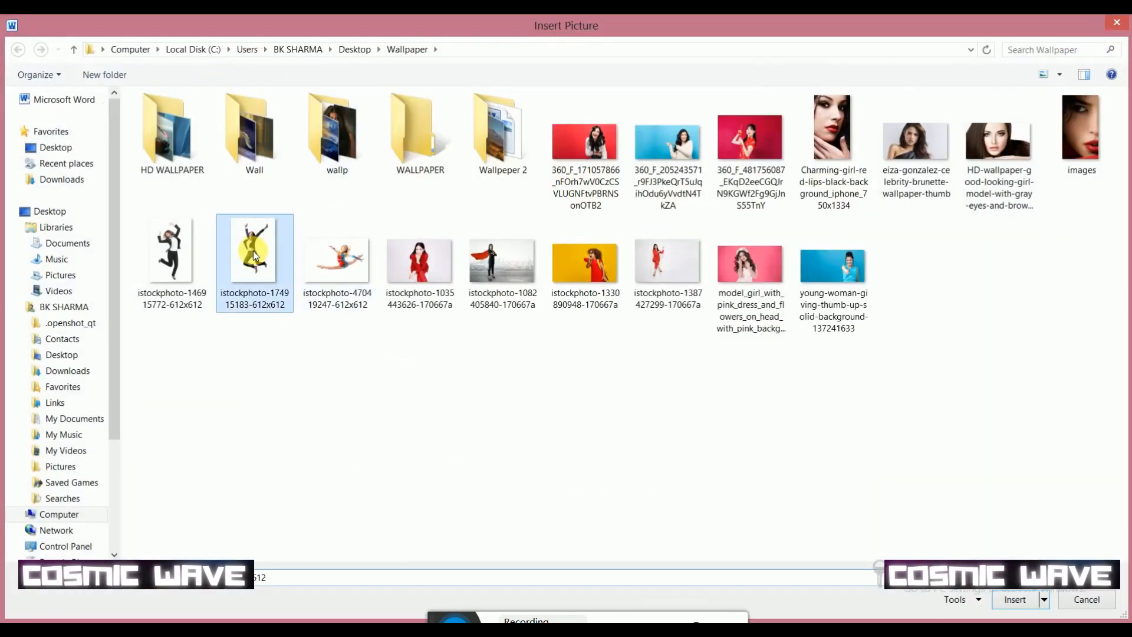
pyautogui.click(1014, 599)
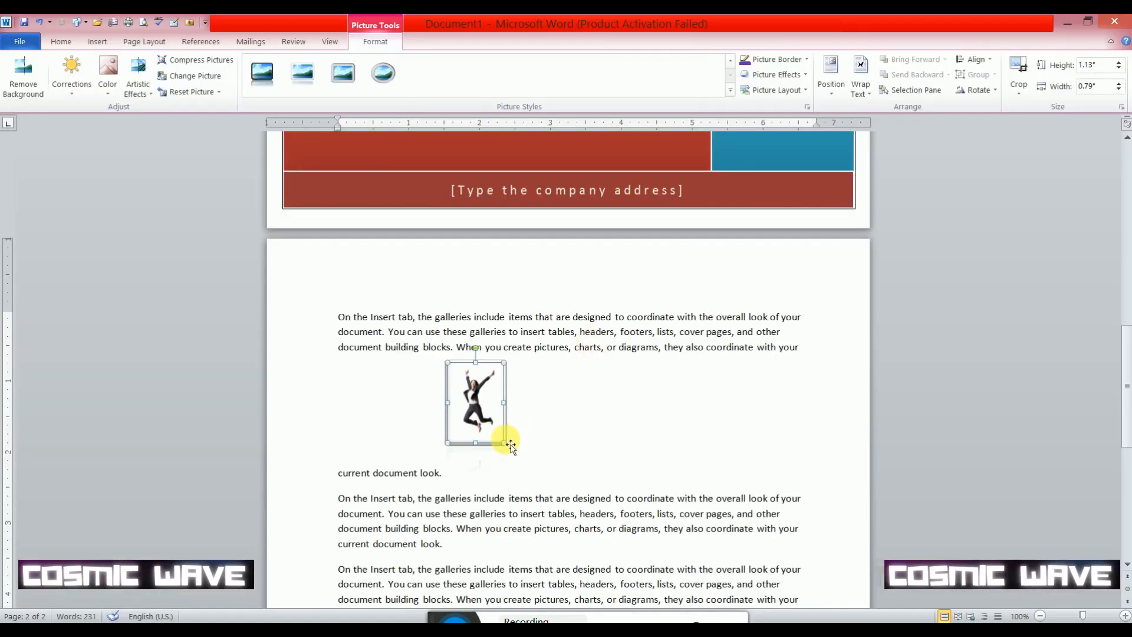
pyautogui.moveTo(506, 445); pyautogui.dragTo(647, 492)
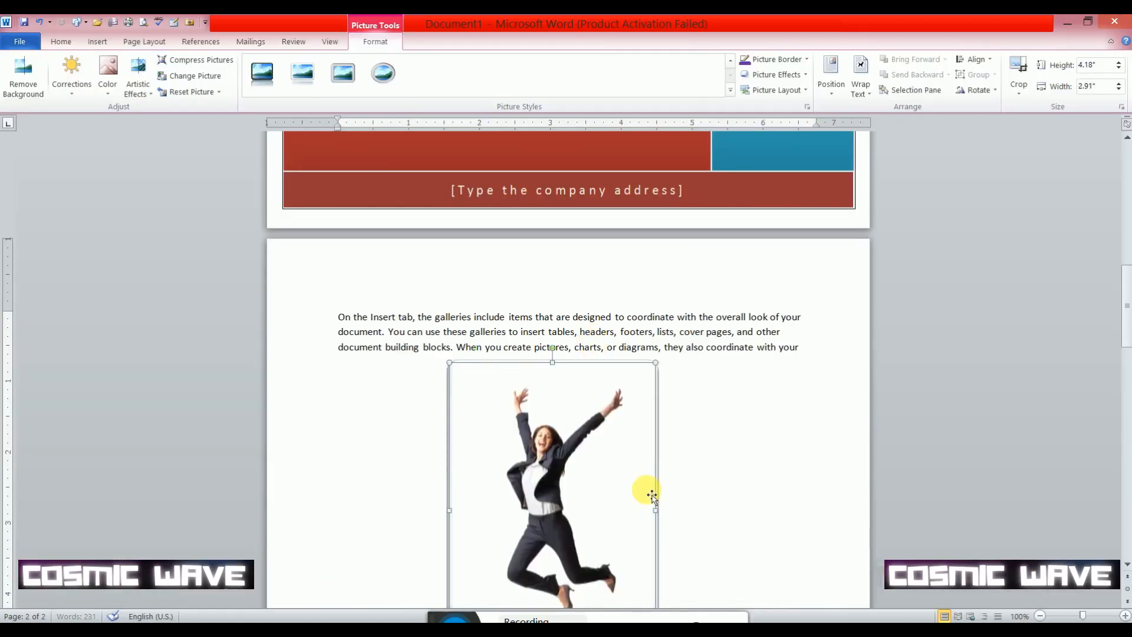
pyautogui.scroll(-7, 597, 416)
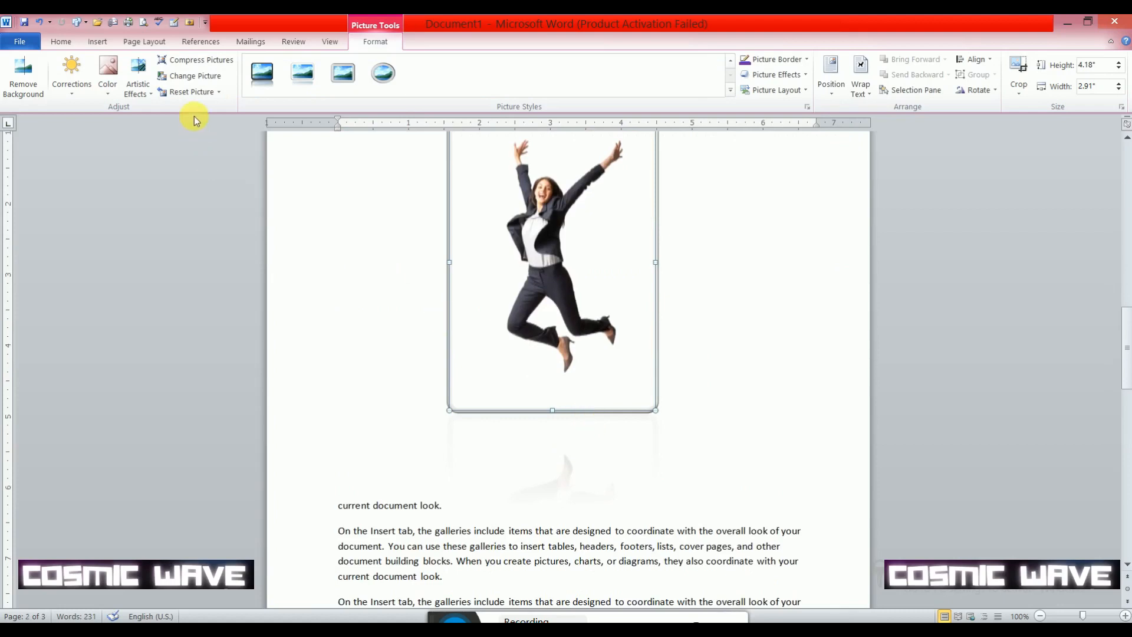
pyautogui.click(193, 79)
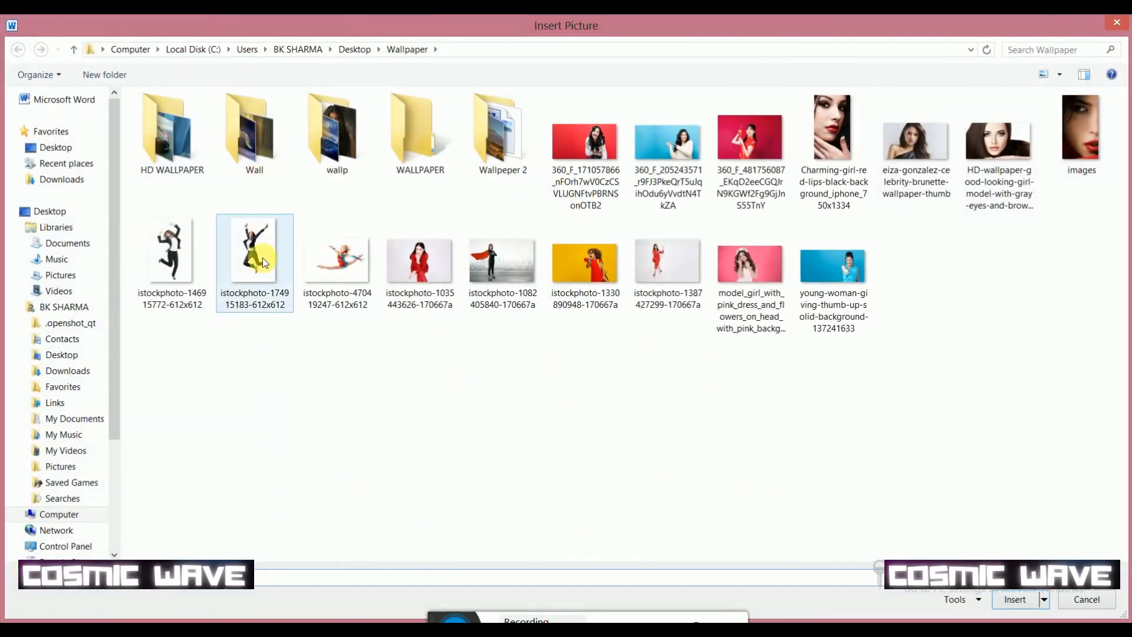
pyautogui.click(411, 280)
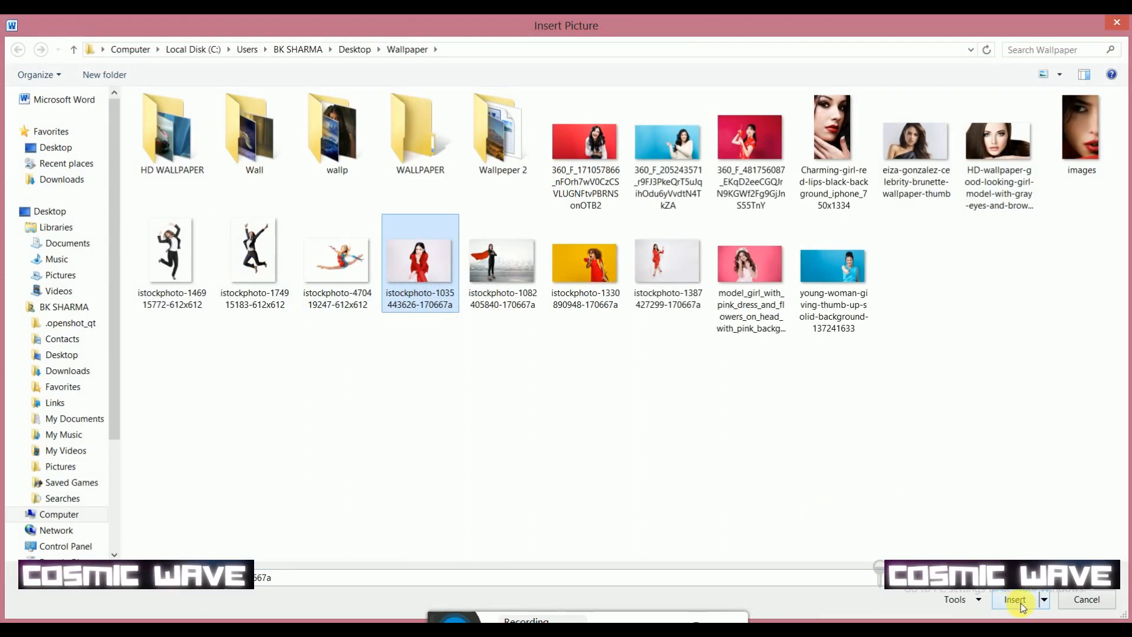
pyautogui.doubleClick(423, 264)
pyautogui.scroll(5, 602, 222)
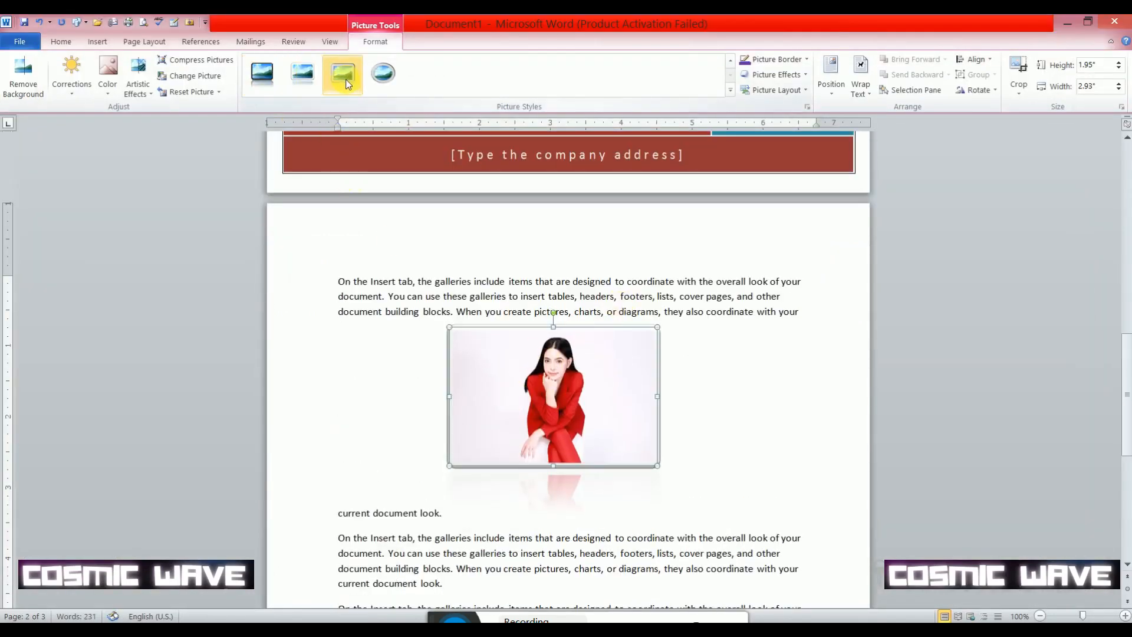
# - Try the metal oval picture style, apply the white snipped-diagonal-corner style instead, and give the picture a standard light green border
pyautogui.click(383, 73)
pyautogui.click(731, 62)
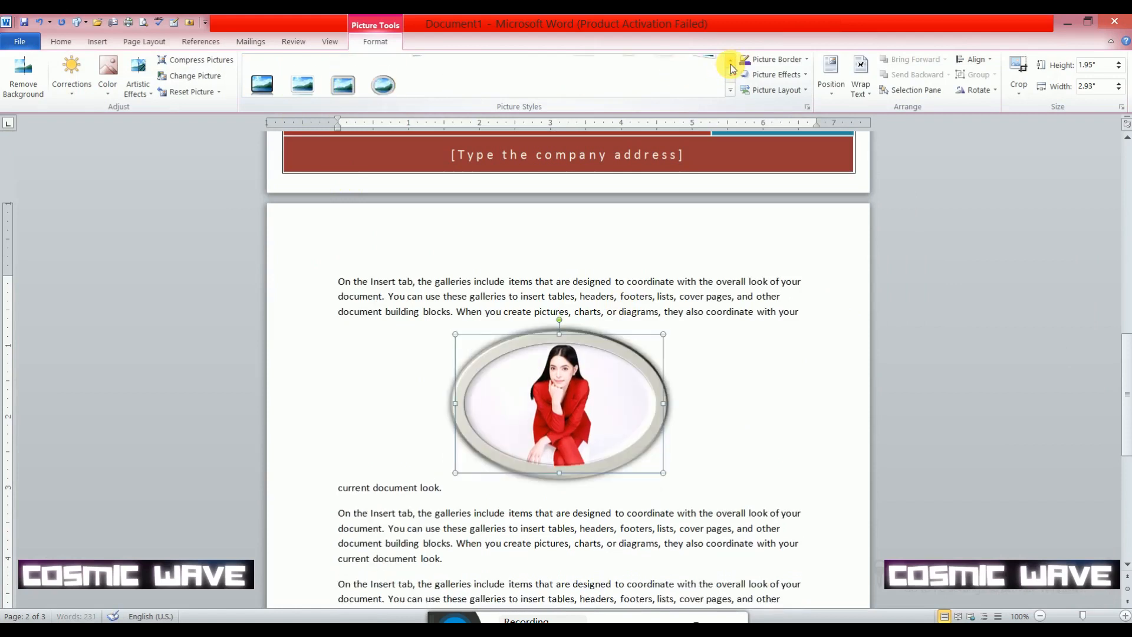
pyautogui.click(342, 72)
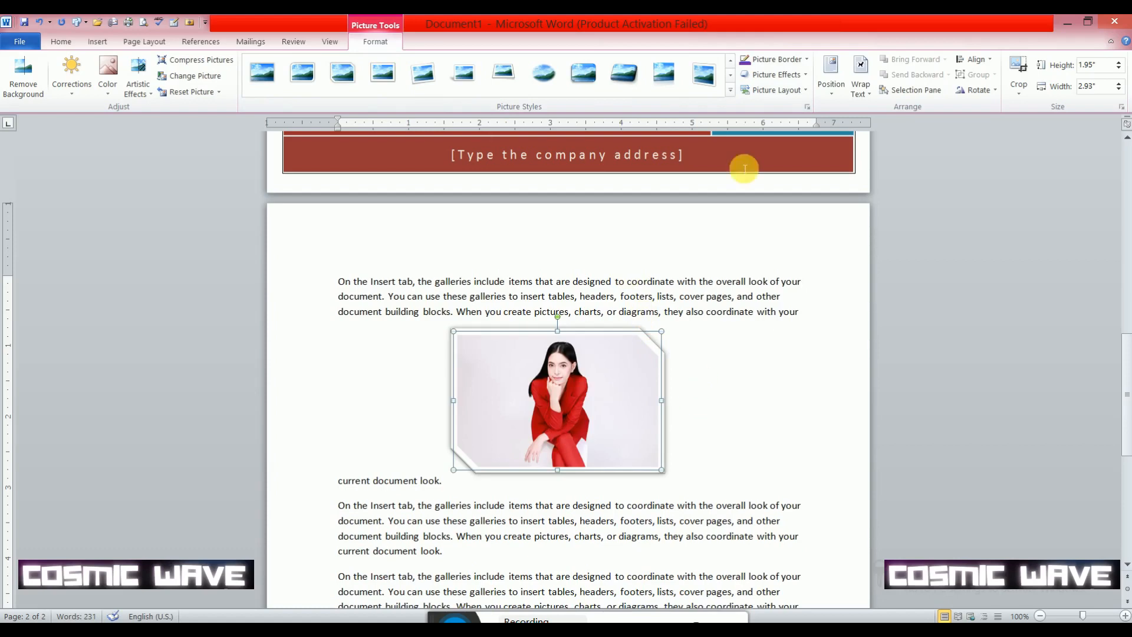
pyautogui.click(774, 59)
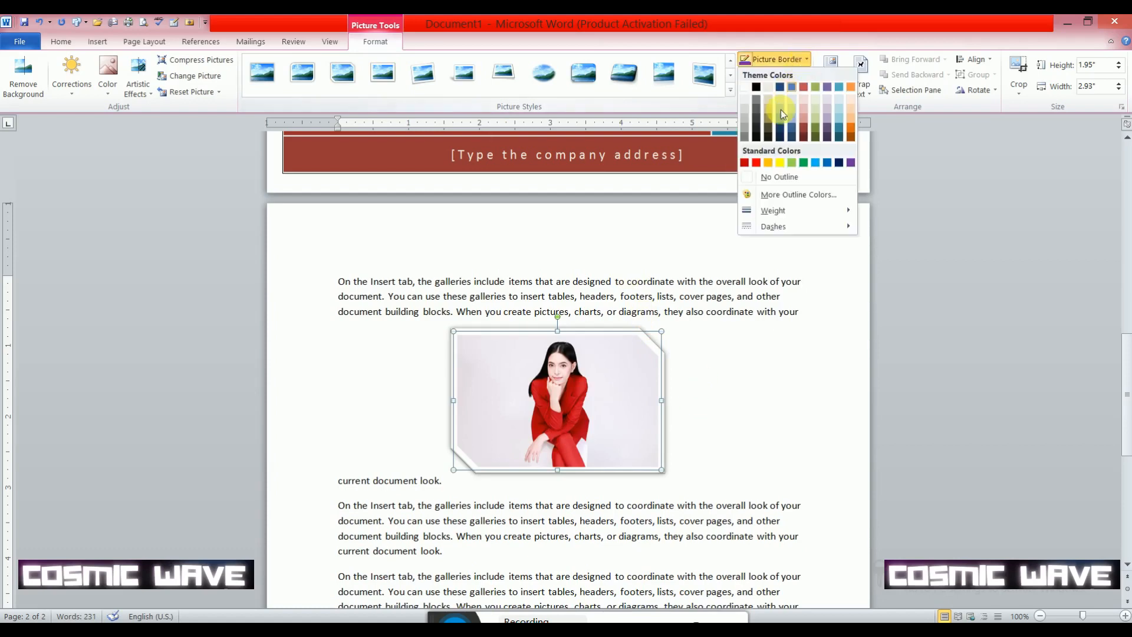
pyautogui.click(794, 162)
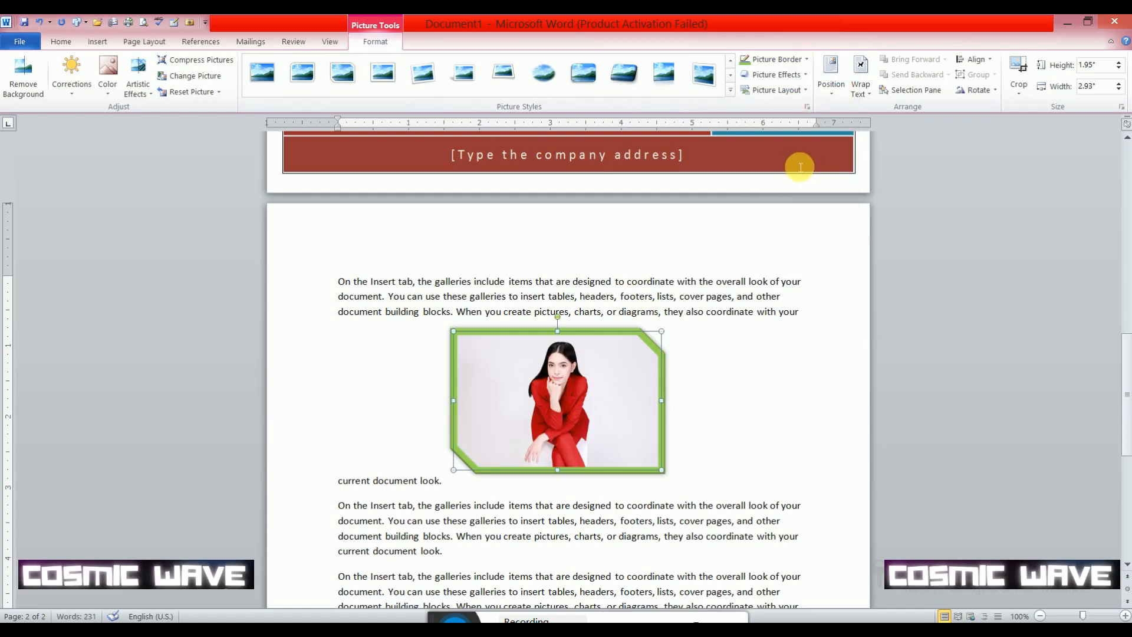
# - Reset the picture's formatting and shrink it to about 1.71 inches wide by 1.14 inches tall
pyautogui.click(203, 93)
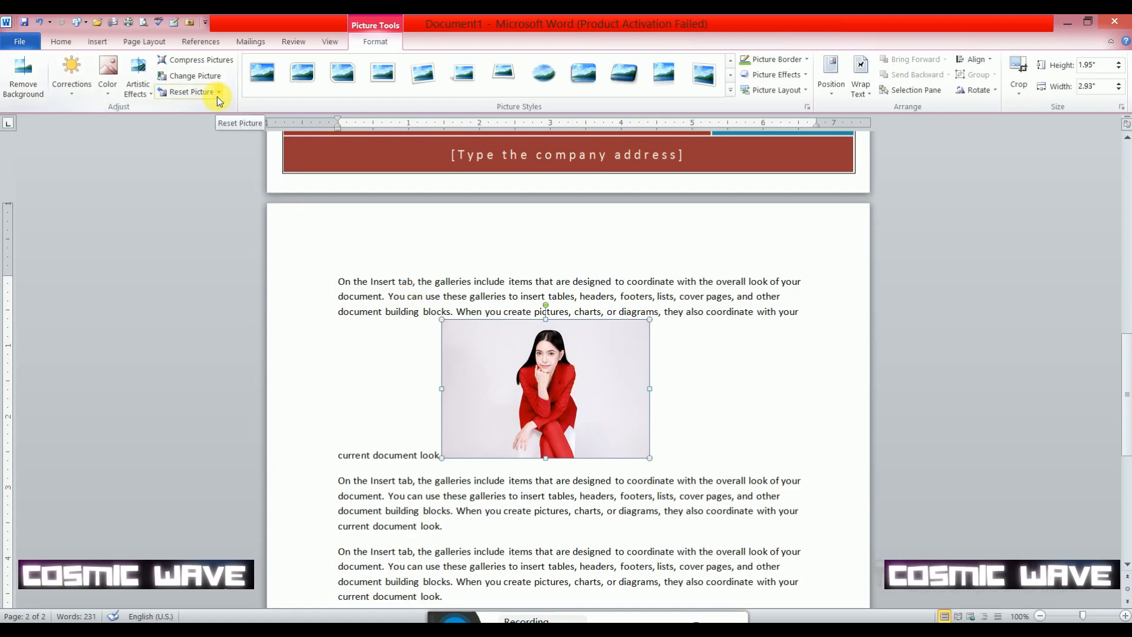
pyautogui.moveTo(442, 321); pyautogui.dragTo(531, 380)
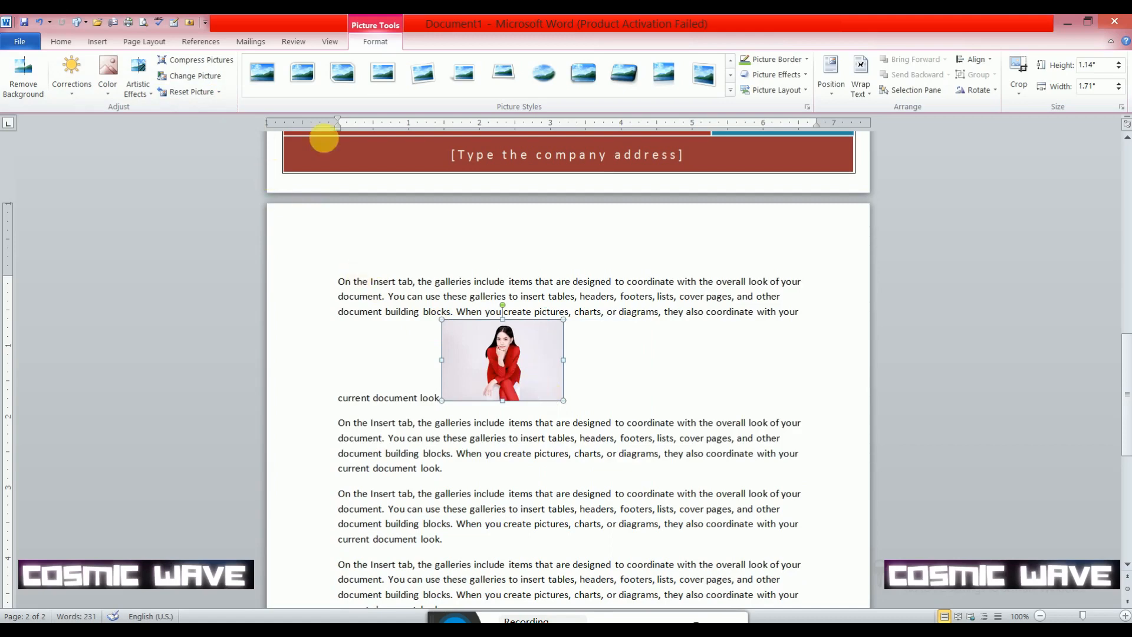
# - Try the rotated white, white perspective-shadow and rounded bevel picture styles, resetting the picture after each one
pyautogui.click(422, 81)
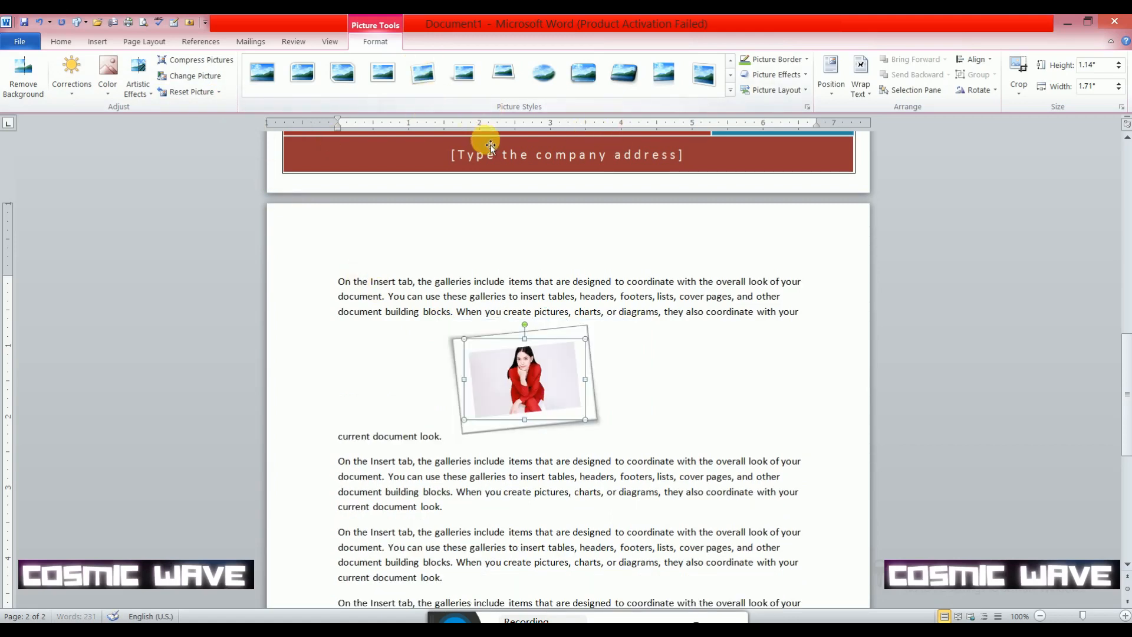
pyautogui.click(204, 92)
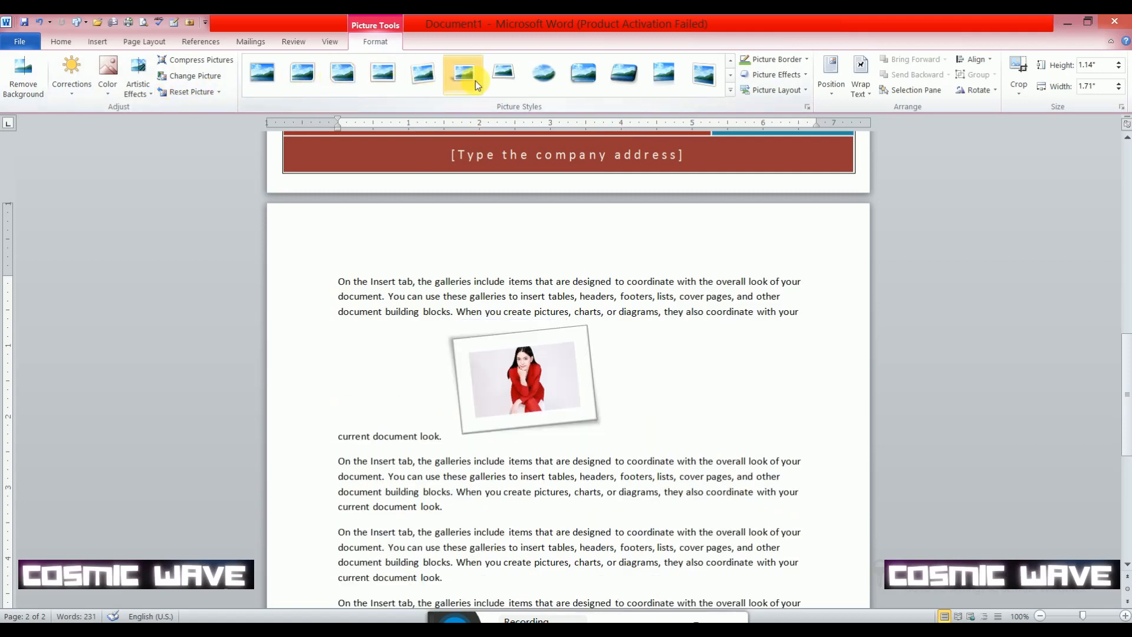
pyautogui.click(460, 82)
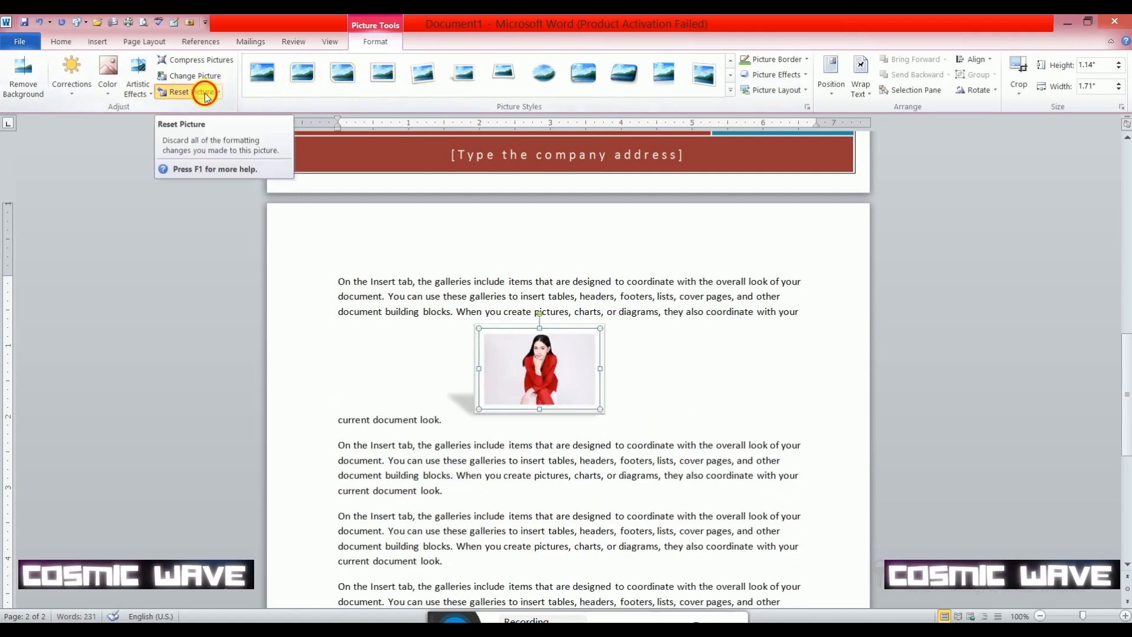
pyautogui.click(204, 92)
pyautogui.click(575, 80)
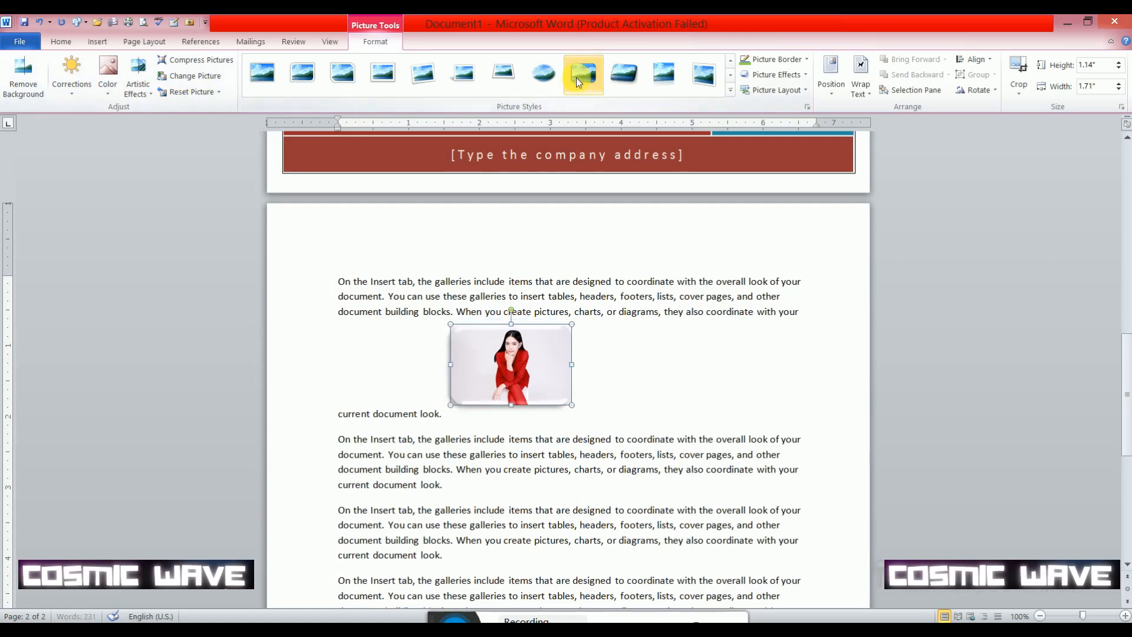
pyautogui.click(191, 91)
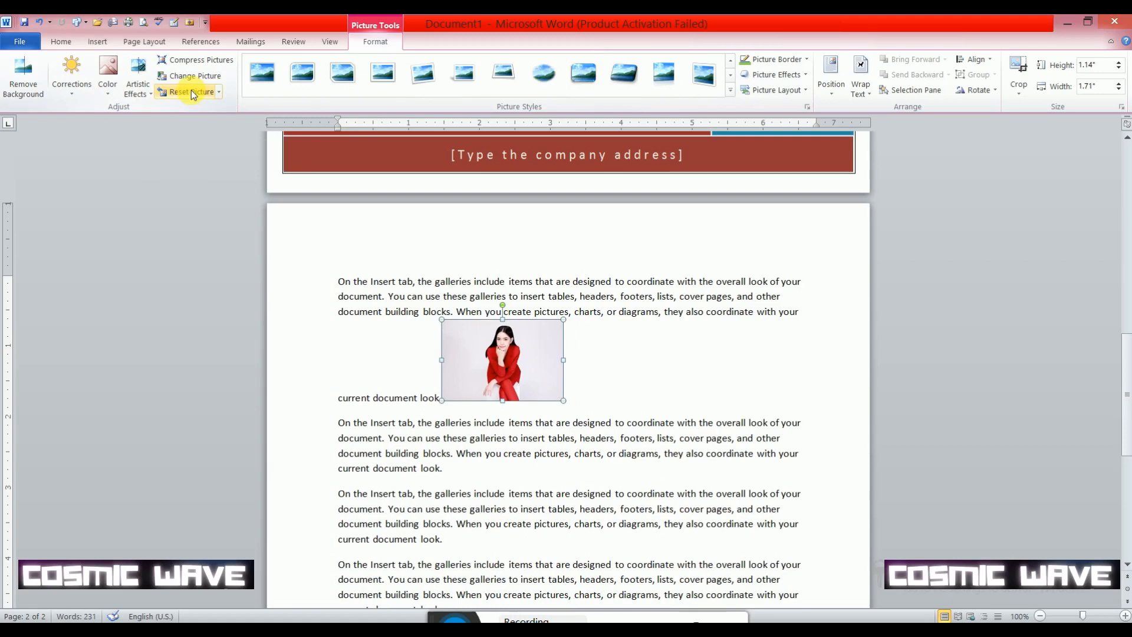
# - Set the picture's color tone to a temperature of 8800 K and delete the picture
pyautogui.click(105, 87)
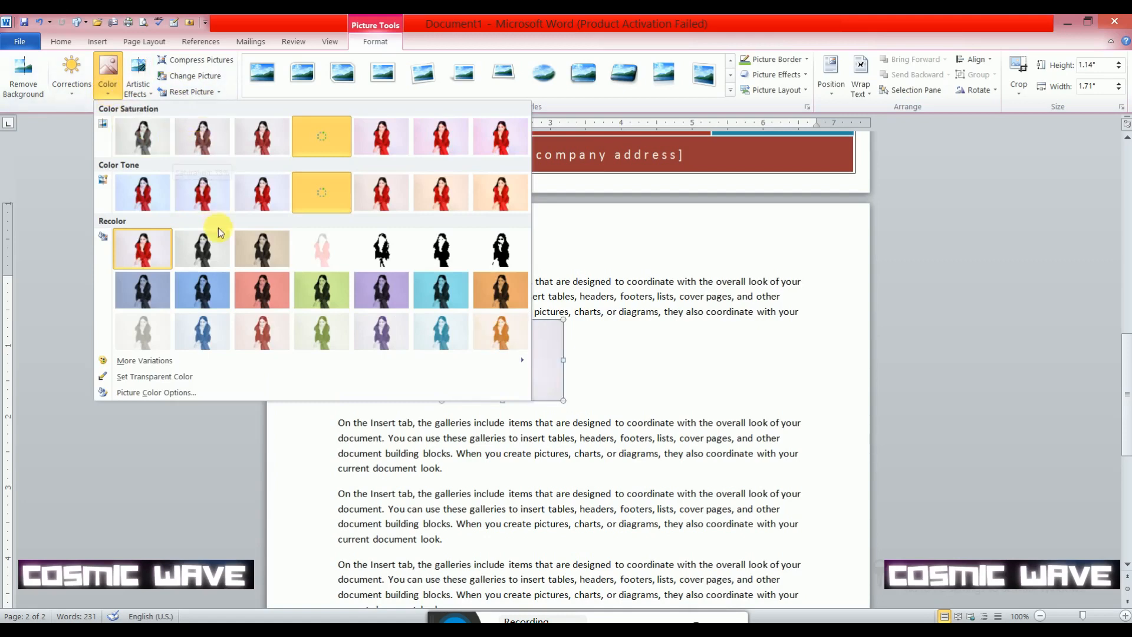
pyautogui.click(444, 197)
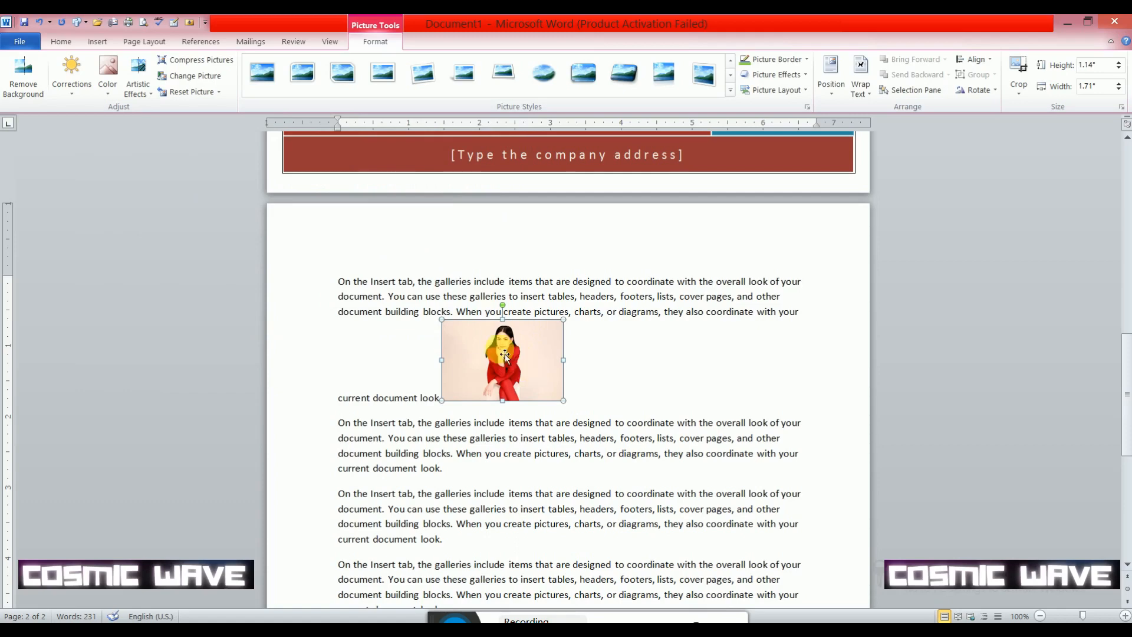
pyautogui.moveTo(504, 353)
pyautogui.mouseDown()
pyautogui.moveTo(625, 352)
pyautogui.moveTo(503, 360)
pyautogui.mouseUp()
pyautogui.press('Delete')
pyautogui.scroll(-6, 525, 444)
pyautogui.click(474, 373)
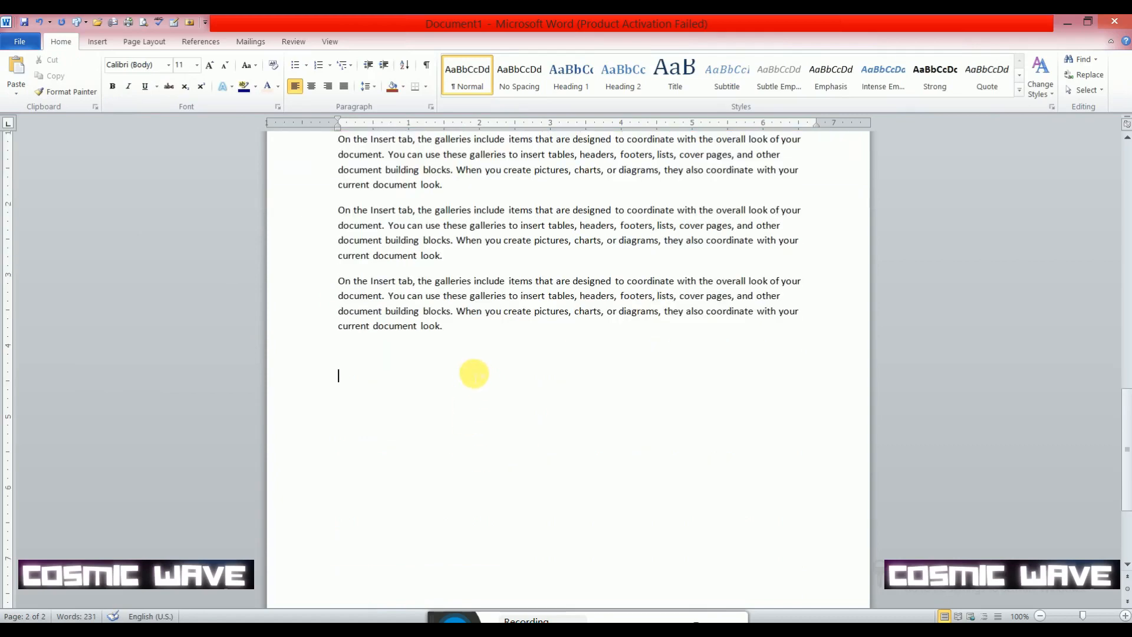
pyautogui.click(96, 41)
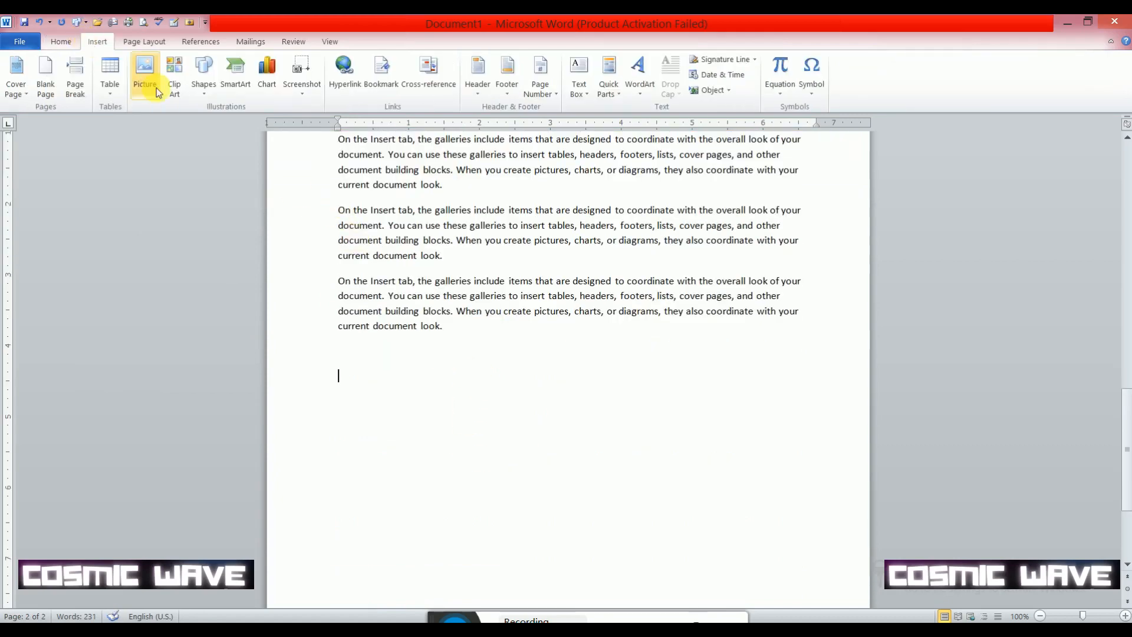
pyautogui.click(146, 75)
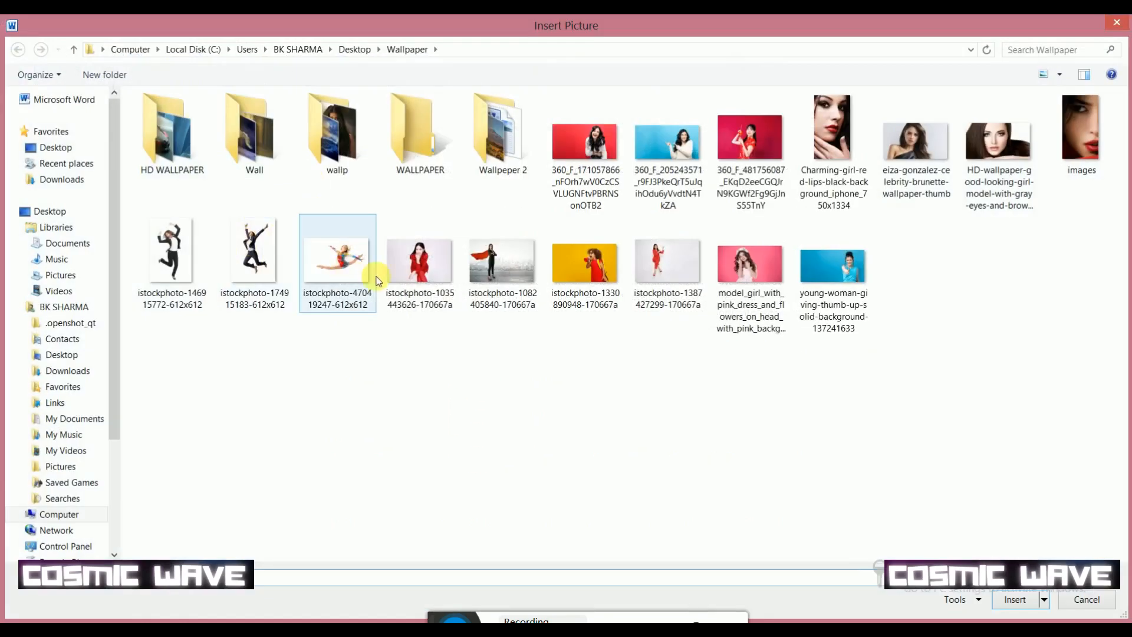
pyautogui.doubleClick(419, 262)
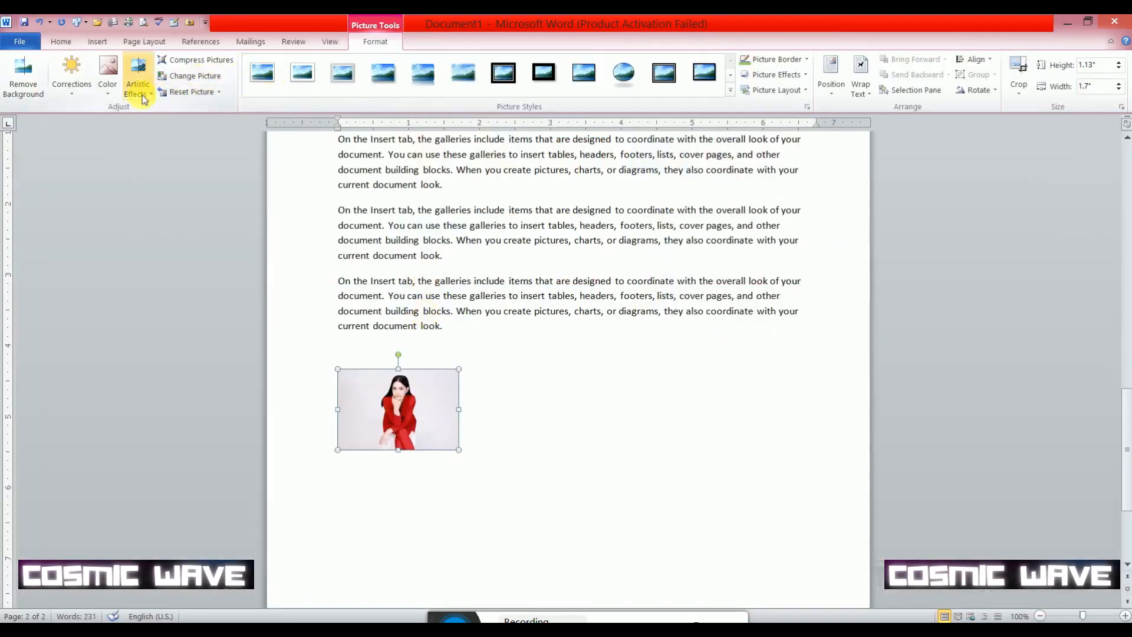
# - Preview the recolor variations on the inserted picture, including Red, Accent color 2 Dark, without applying one
pyautogui.click(115, 92)
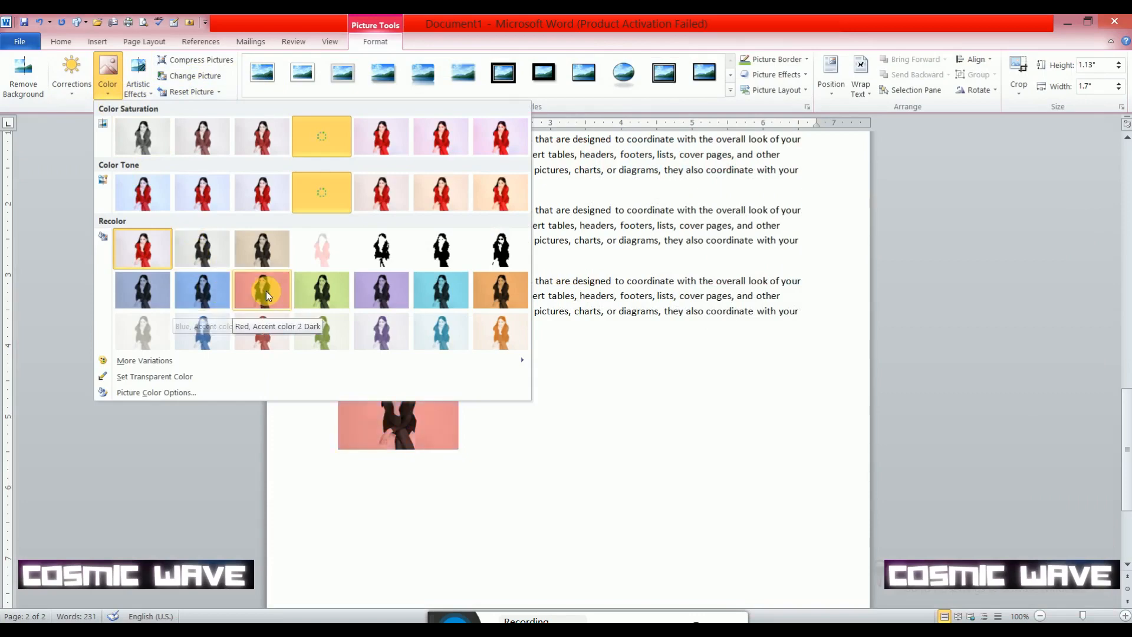
pyautogui.click(426, 420)
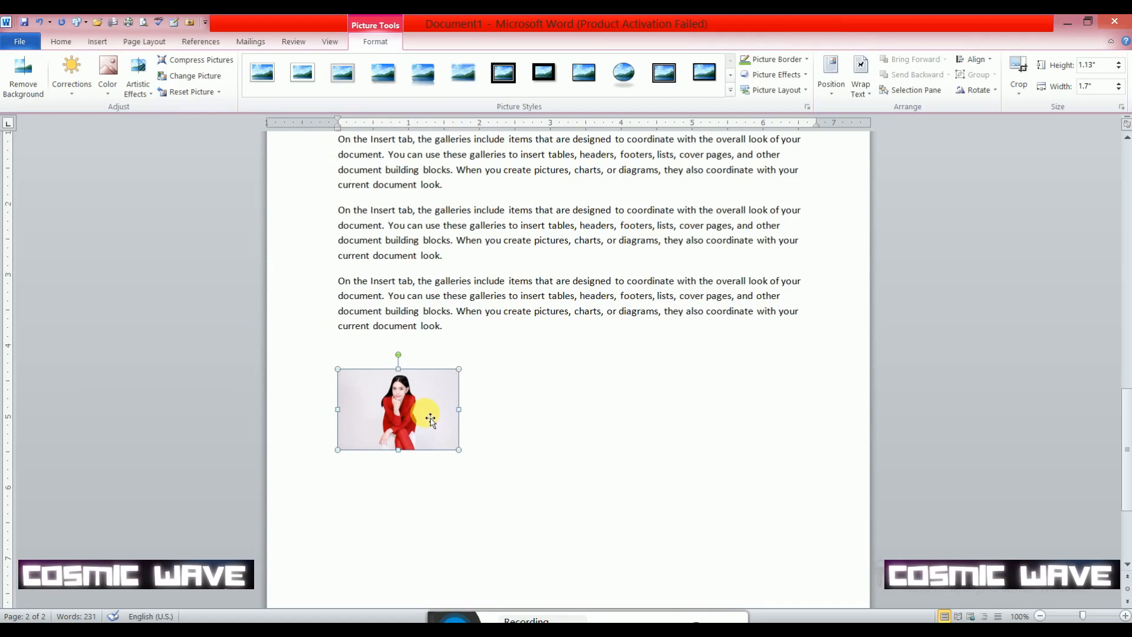
# - Copy the second-to-last paragraph and paste it below the last paragraph, above the picture
pyautogui.moveTo(451, 259); pyautogui.dragTo(322, 219)
pyautogui.hotkey('ctrl', 'c')
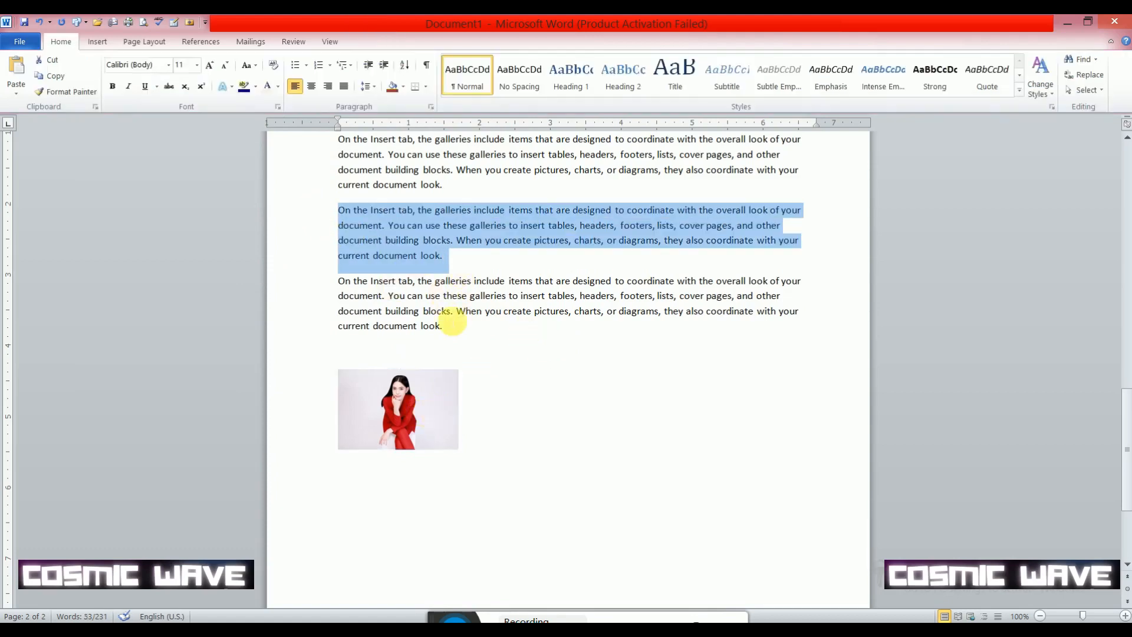
pyautogui.click(476, 342)
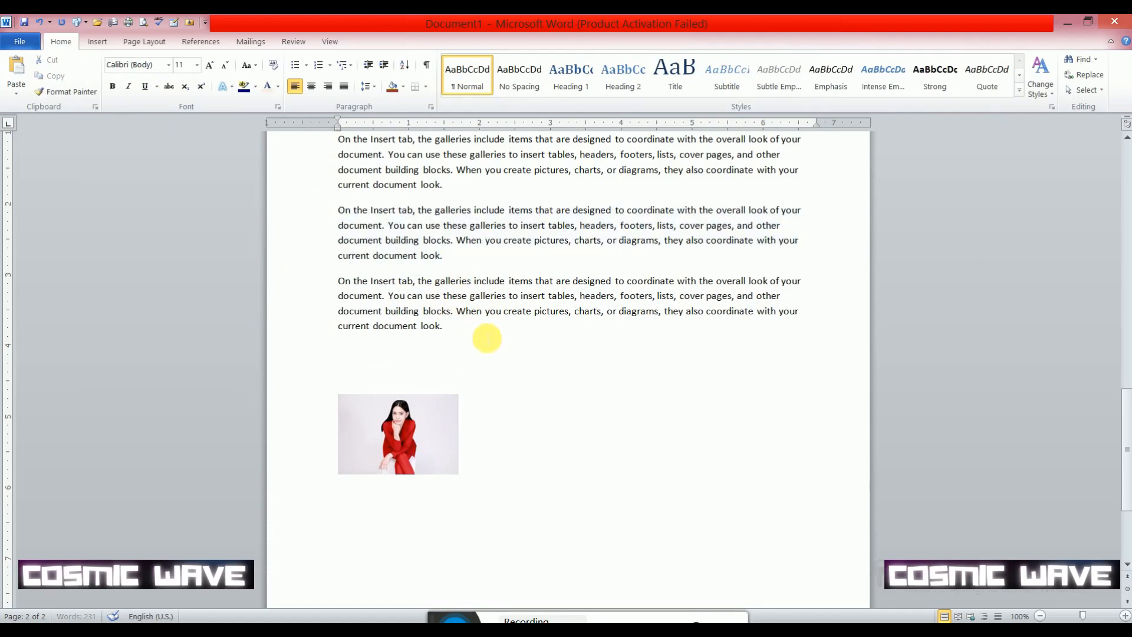
pyautogui.press('Return')
pyautogui.hotkey('ctrl', 'v')
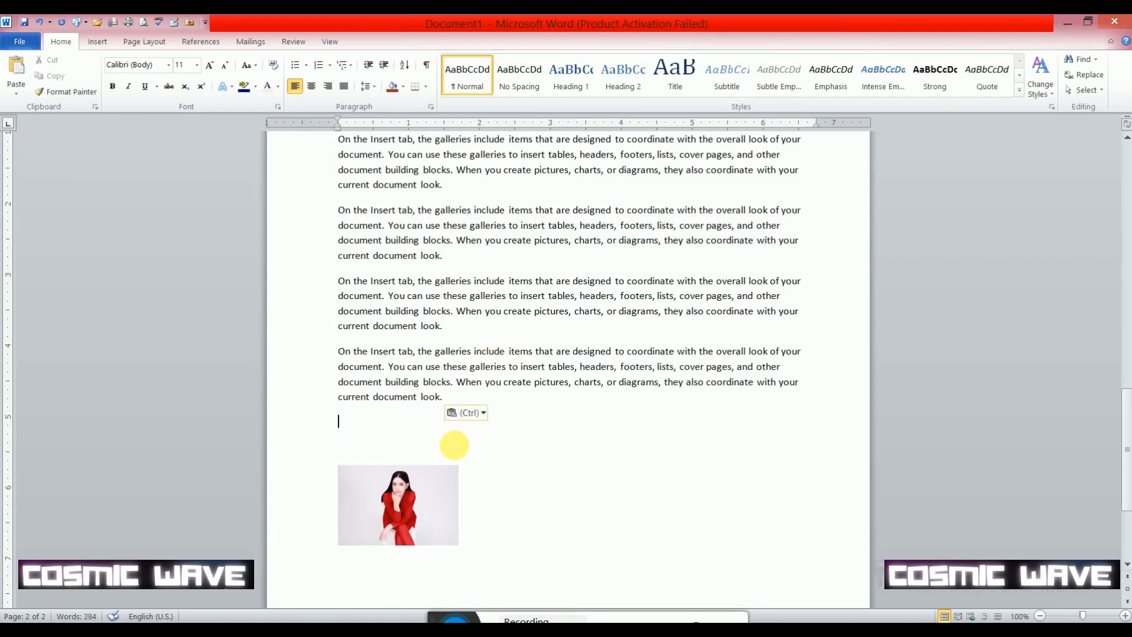
pyautogui.click(397, 490)
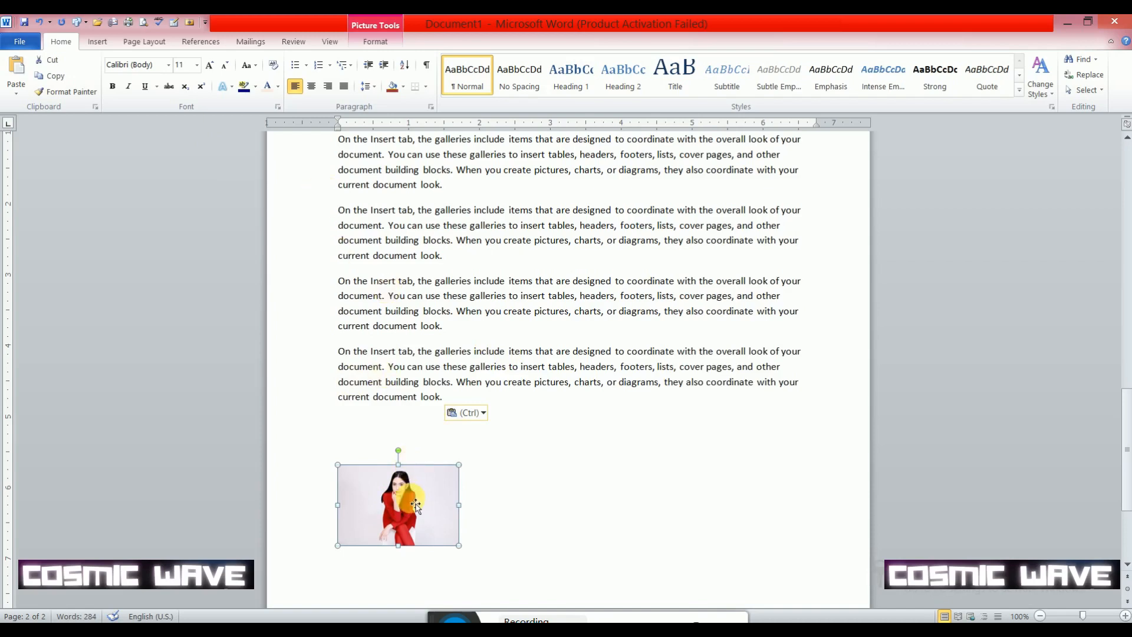
pyautogui.click(98, 43)
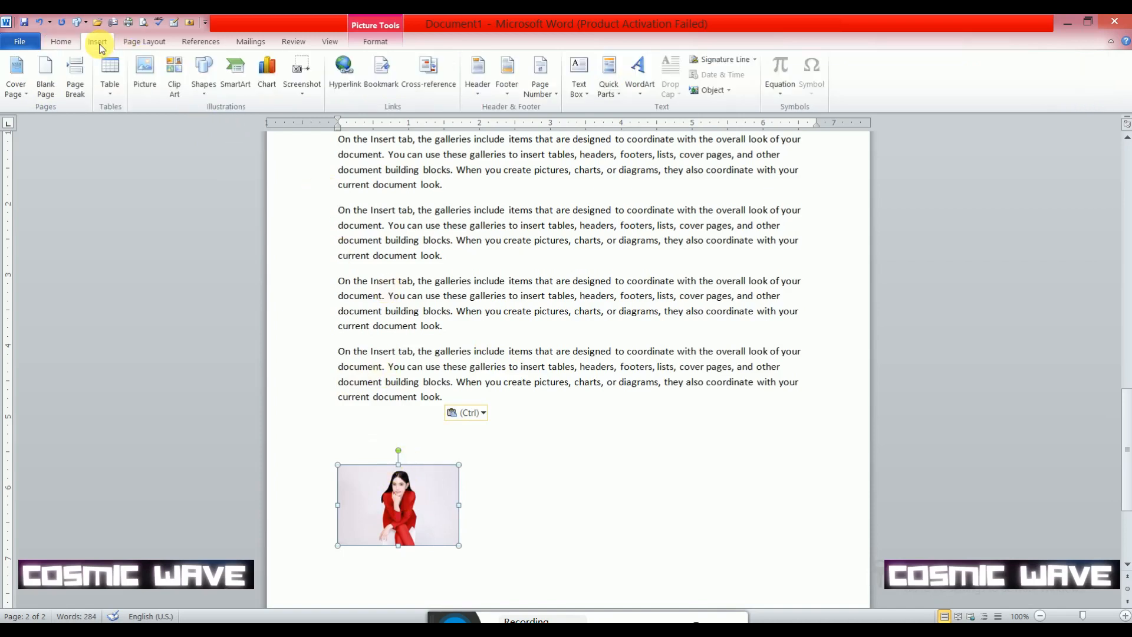
pyautogui.click(153, 72)
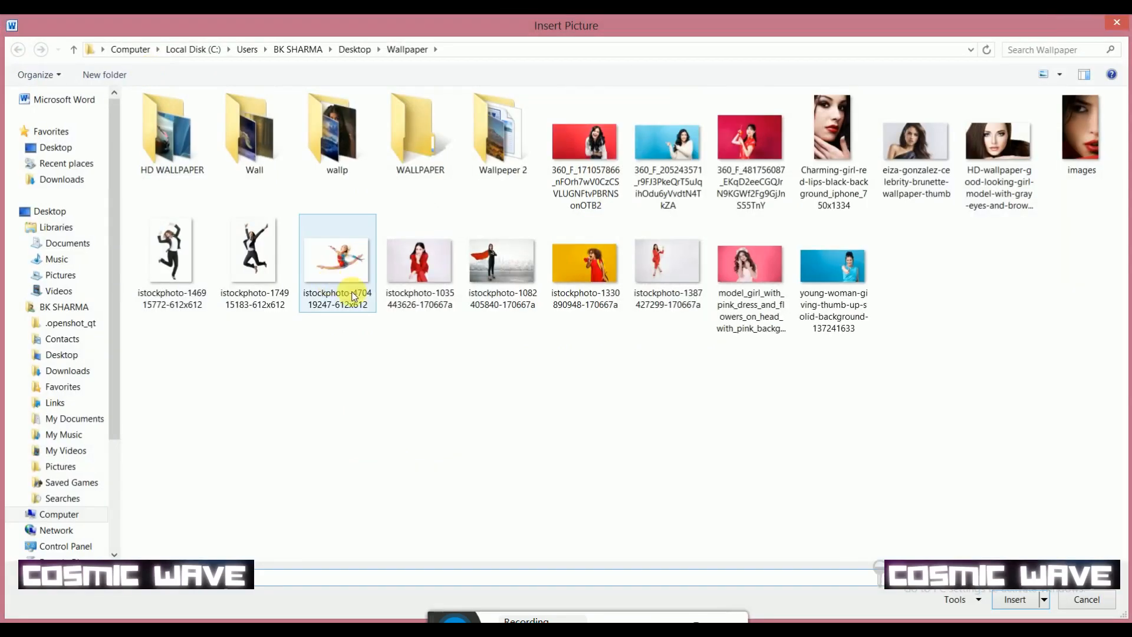
pyautogui.doubleClick(448, 271)
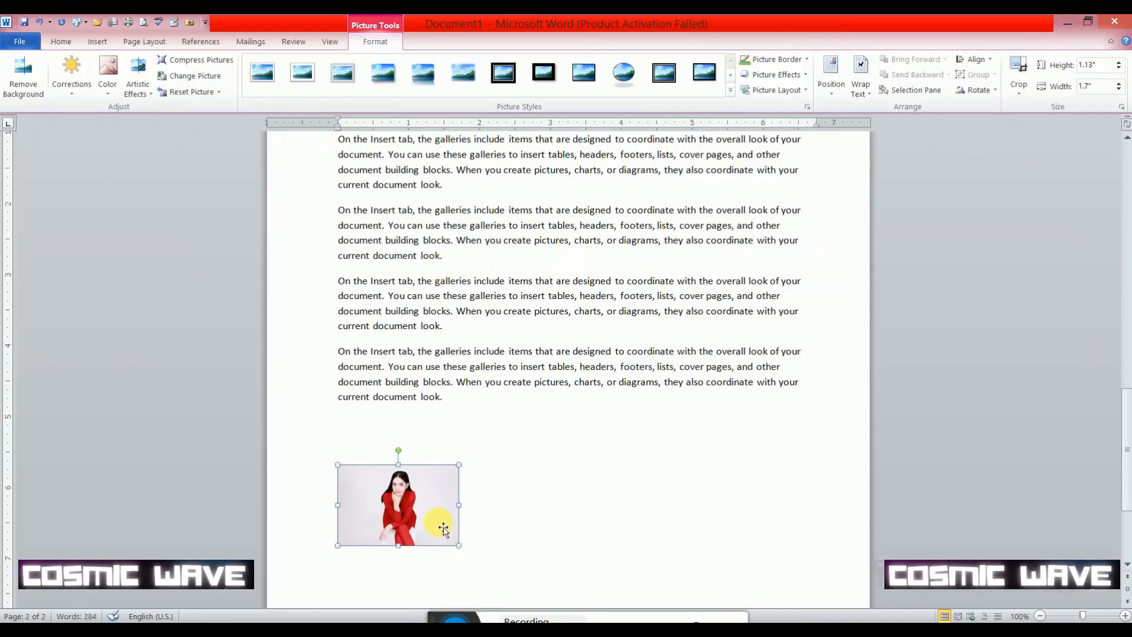
# - Look through the color, brightness and contrast correction, and artistic effect variations for the picture without applying any
pyautogui.click(108, 74)
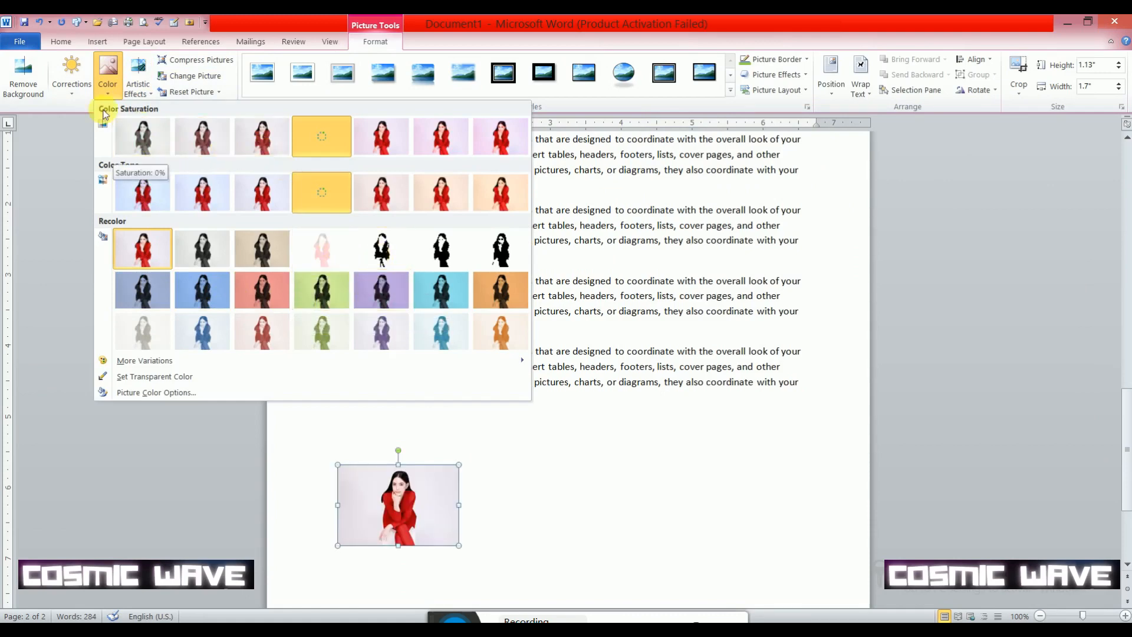
pyautogui.click(72, 94)
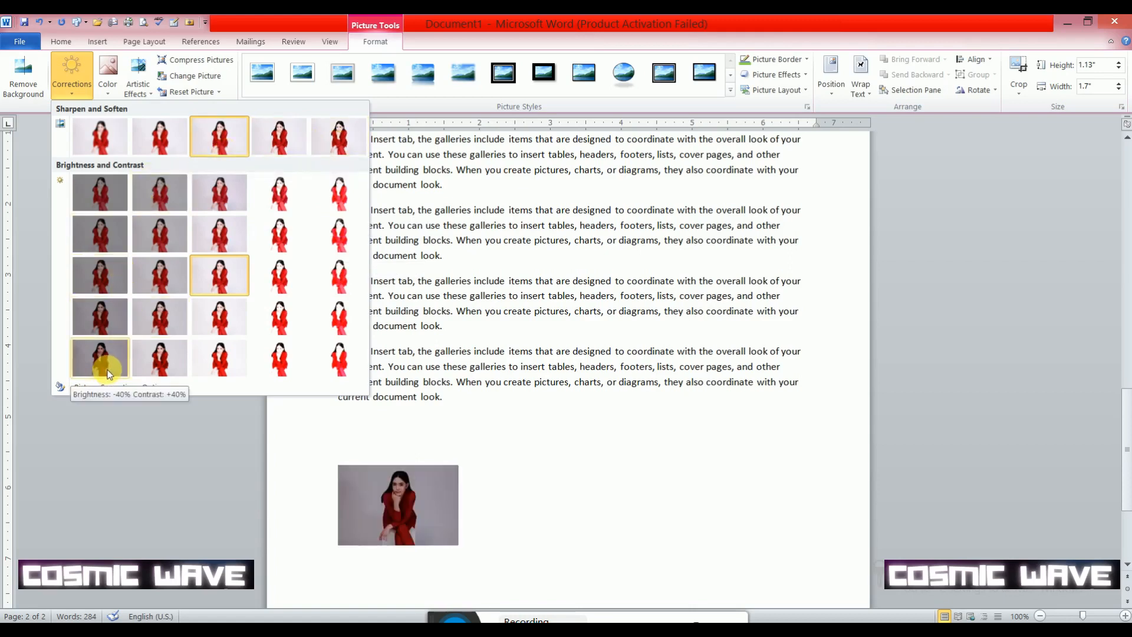
pyautogui.click(150, 97)
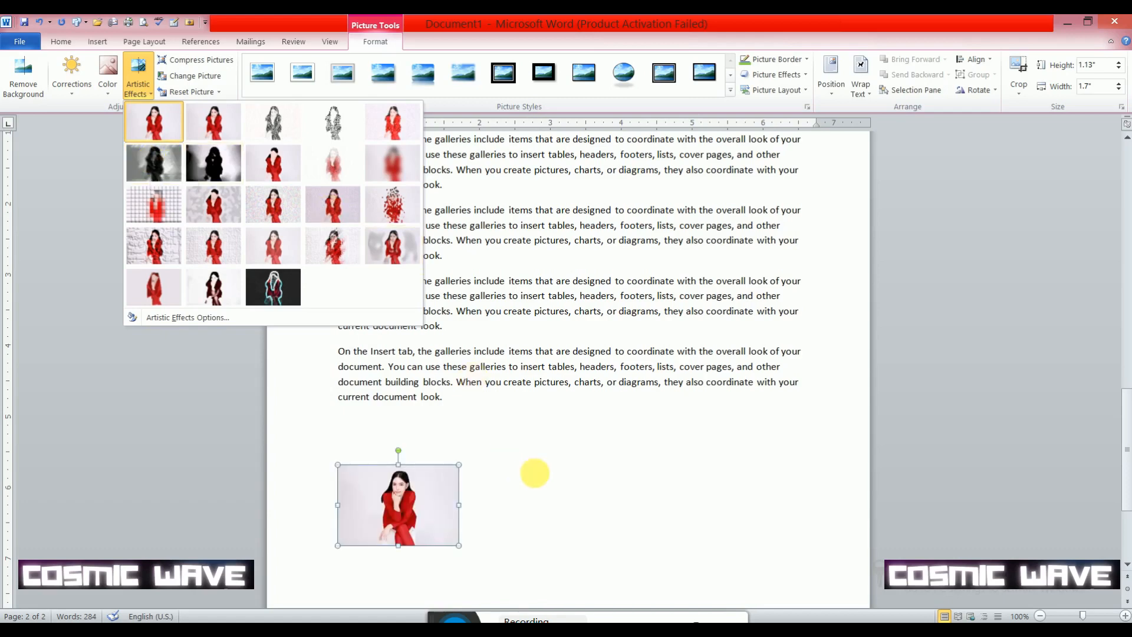
pyautogui.click(450, 470)
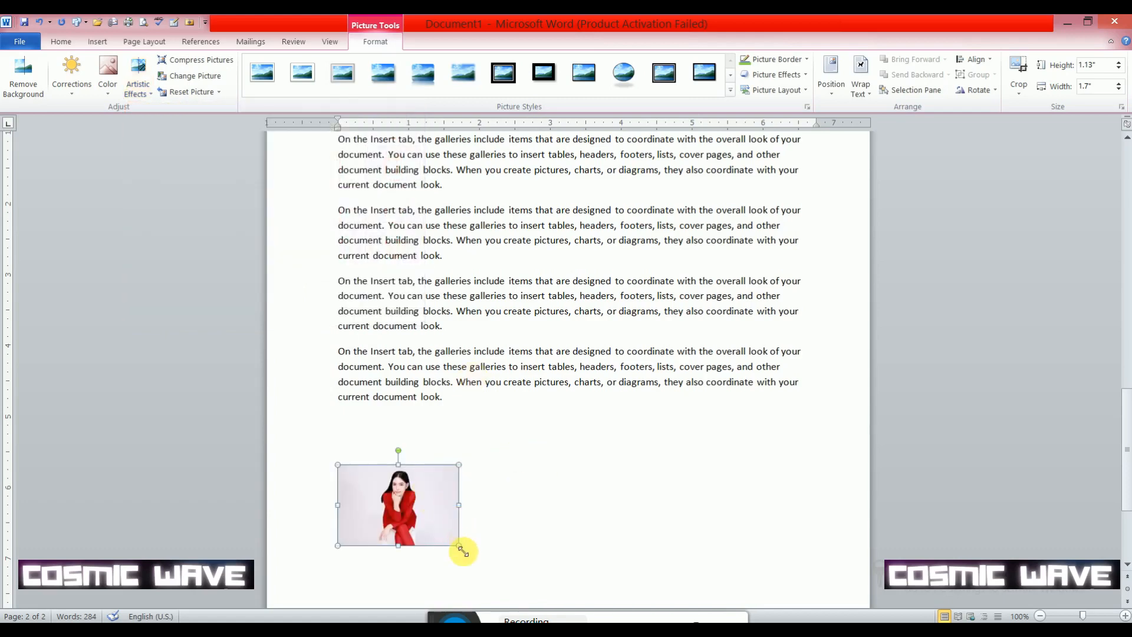
# - Enlarge the picture to about 3.39 inches wide by 2.26 inches tall
pyautogui.moveTo(458, 465); pyautogui.dragTo(574, 412)
pyautogui.moveTo(487, 491); pyautogui.dragTo(544, 433)
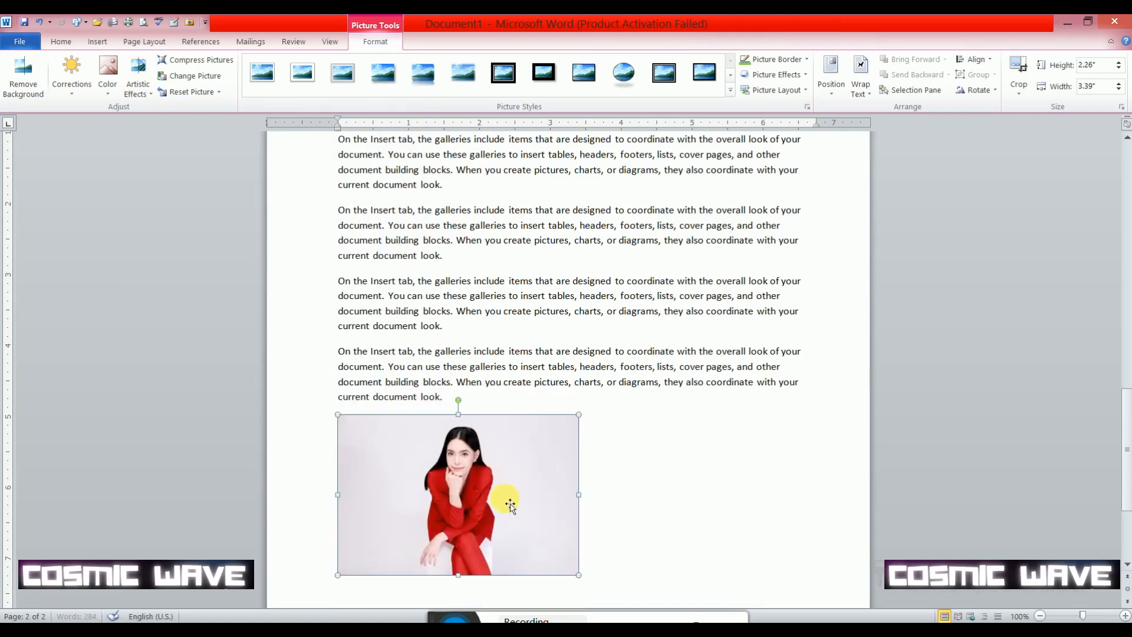
# - Remove the picture's background, extending the removal selection to all the picture's edges, and keep the changes
pyautogui.click(24, 89)
pyautogui.moveTo(361, 430); pyautogui.dragTo(339, 416)
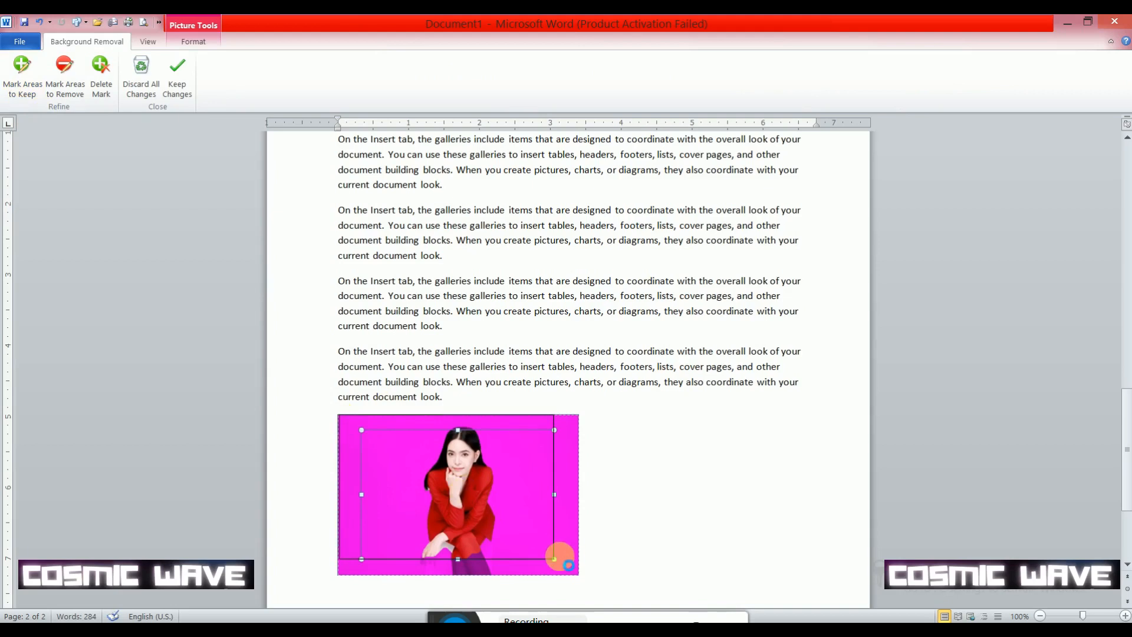
pyautogui.moveTo(554, 559); pyautogui.dragTo(582, 580)
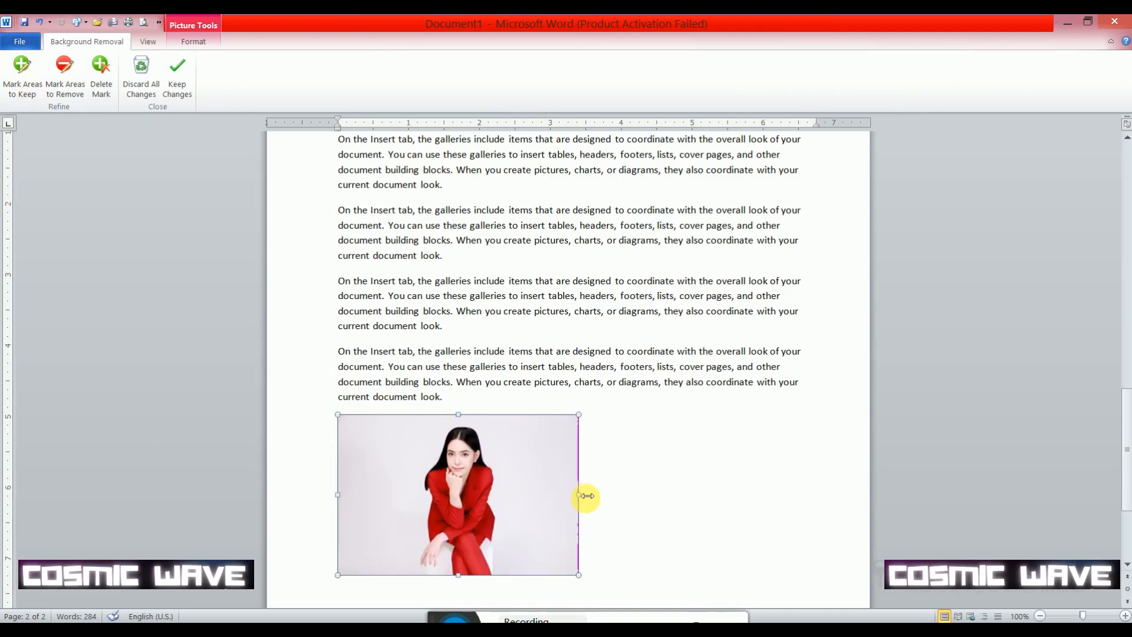
pyautogui.moveTo(581, 494); pyautogui.dragTo(585, 494)
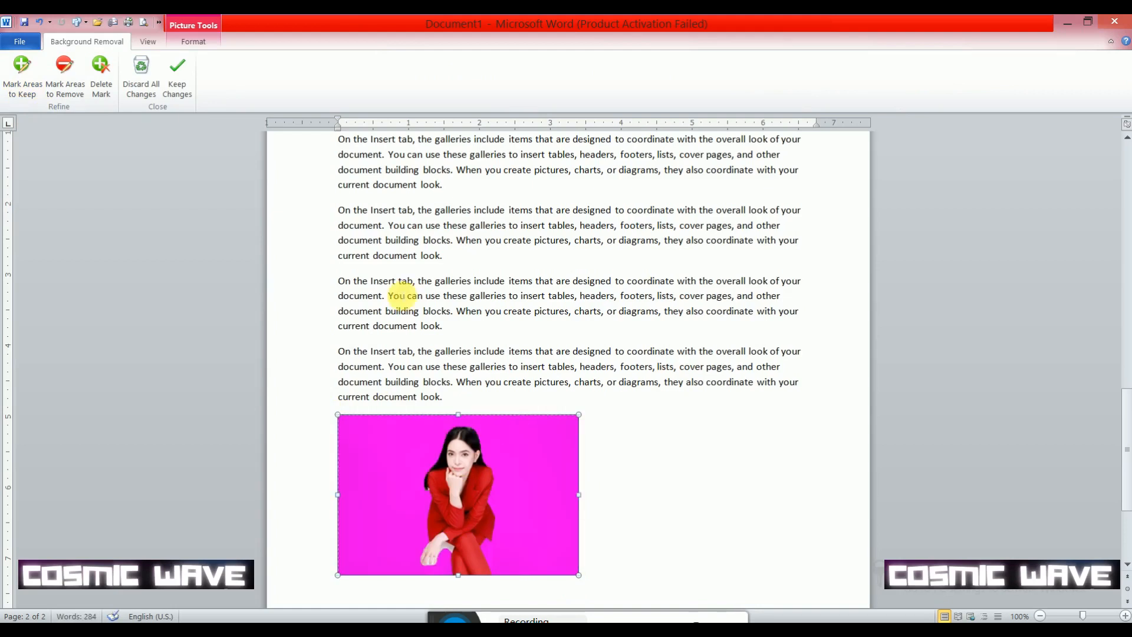
pyautogui.click(178, 73)
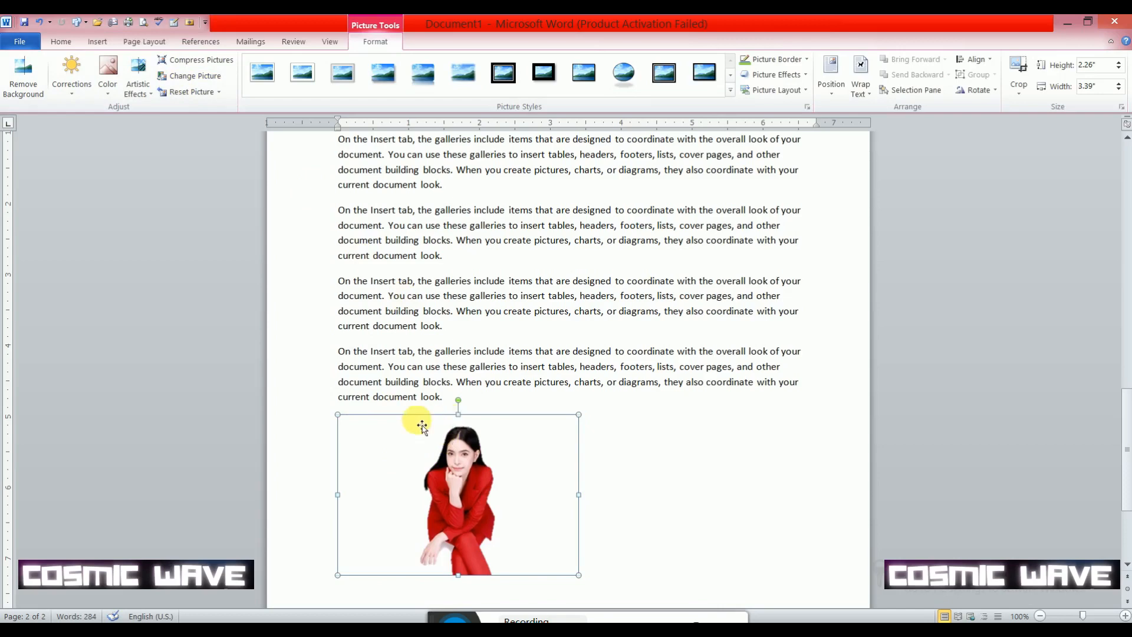
# - Shrink the picture to about 2.7 by 1.8 inches, set its text wrapping to In Front of Text, and place it over the paragraphs
pyautogui.moveTo(344, 420); pyautogui.dragTo(399, 449)
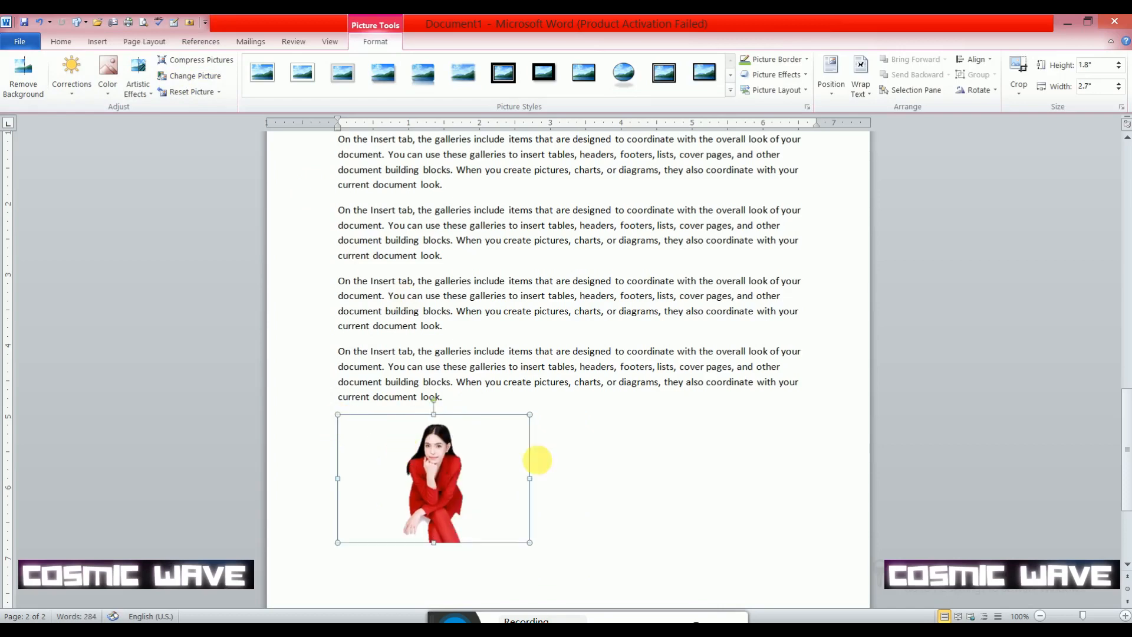
pyautogui.click(868, 96)
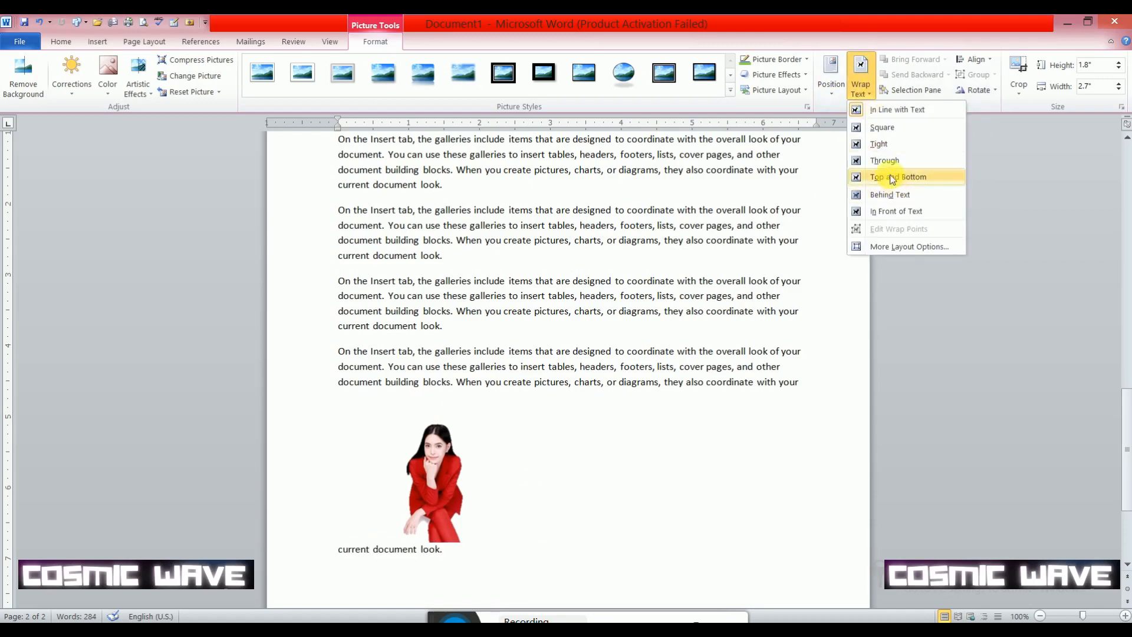
pyautogui.click(896, 211)
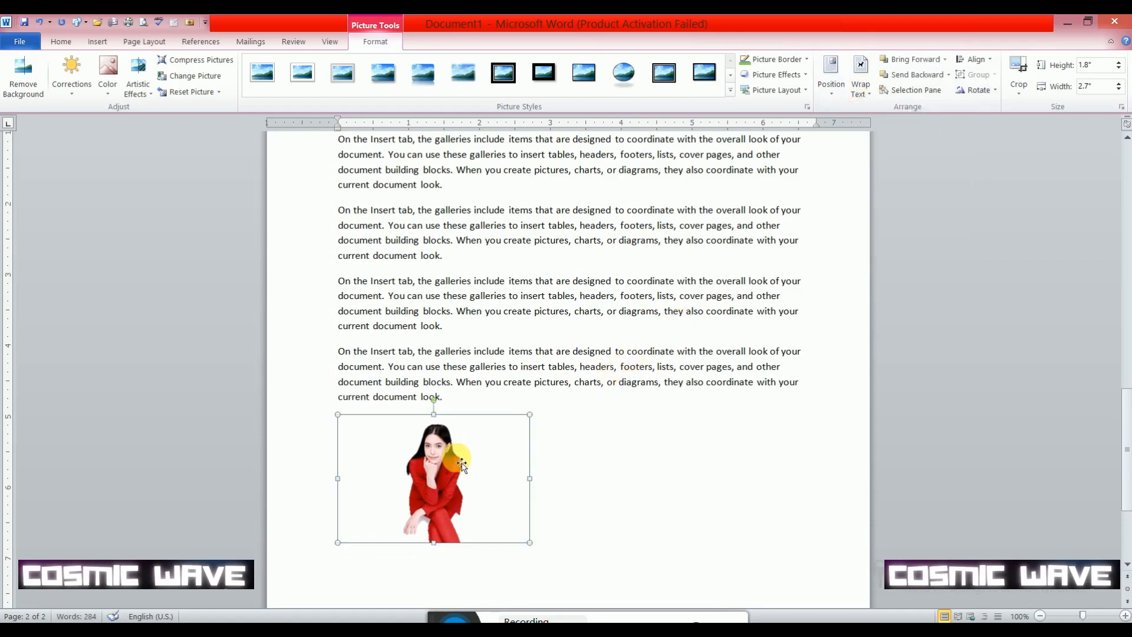
pyautogui.moveTo(451, 461); pyautogui.dragTo(479, 287)
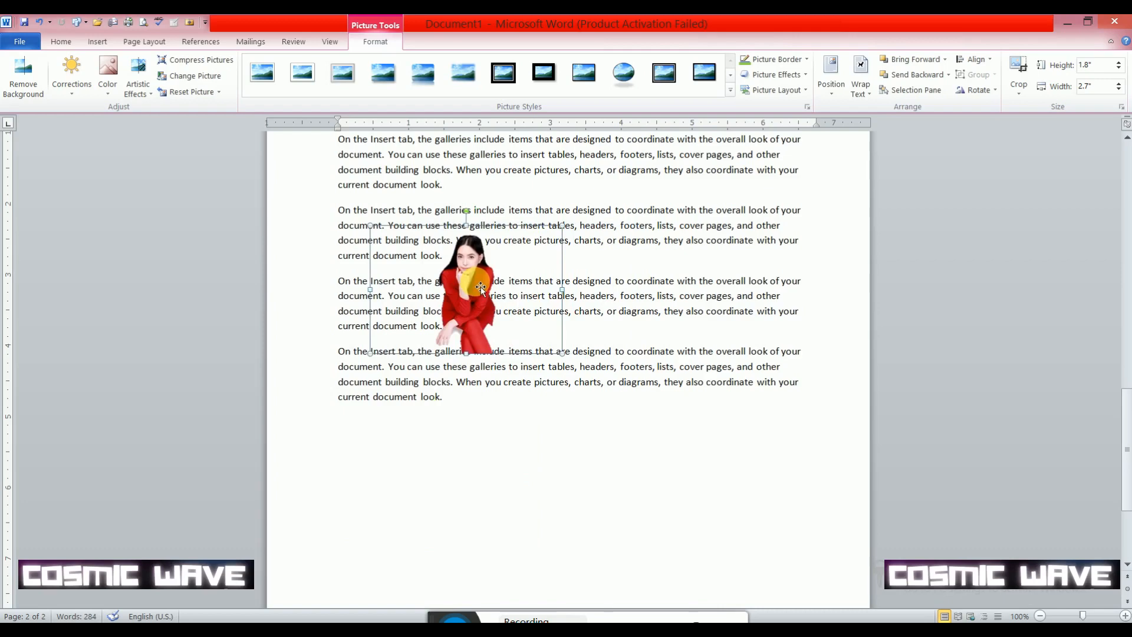
# - Undo the picture's move, text wrapping, resizing and background removal
pyautogui.hotkey('ctrl', 'z')
pyautogui.hotkey('ctrl', 'z')
pyautogui.hotkey('ctrl', 'z')
pyautogui.hotkey('ctrl', 'z')
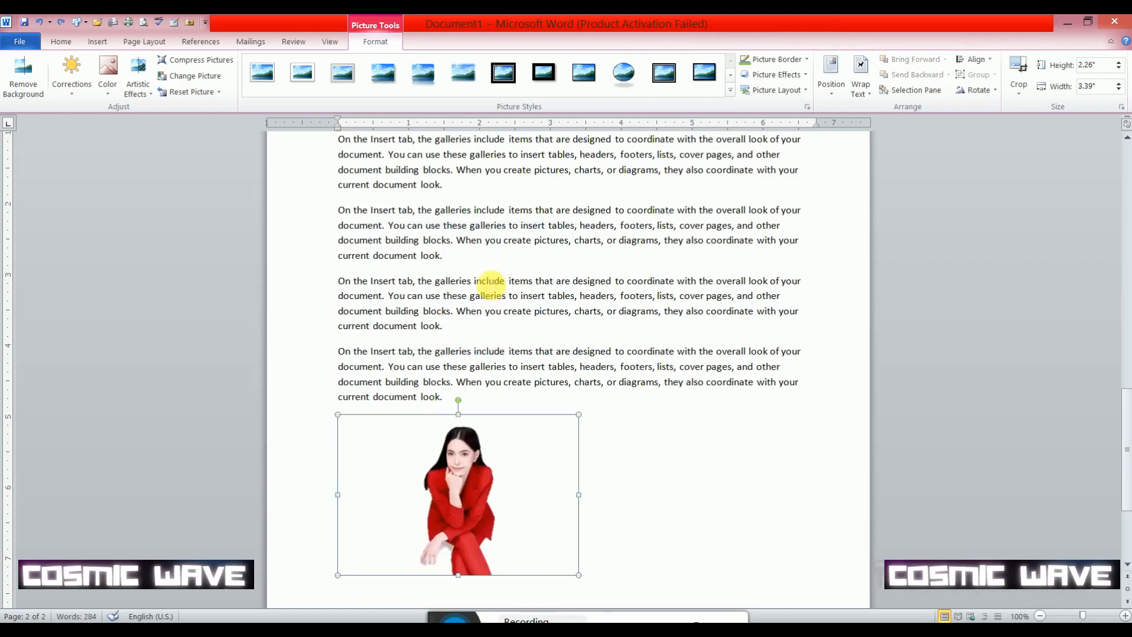
pyautogui.hotkey('ctrl', 'z')
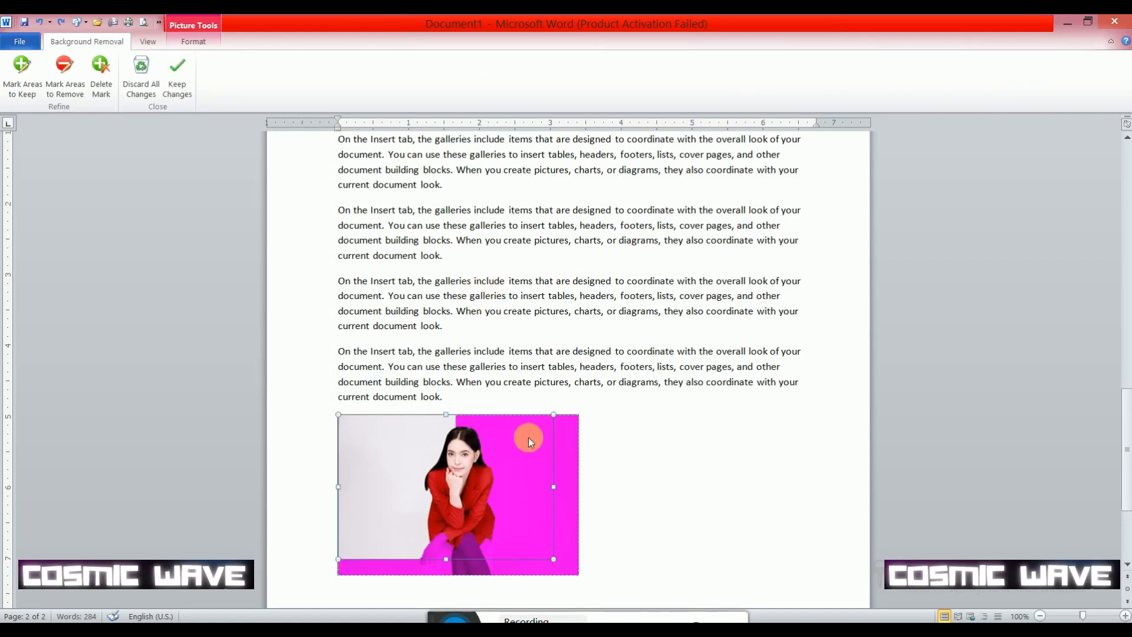
pyautogui.click(593, 446)
pyautogui.click(471, 458)
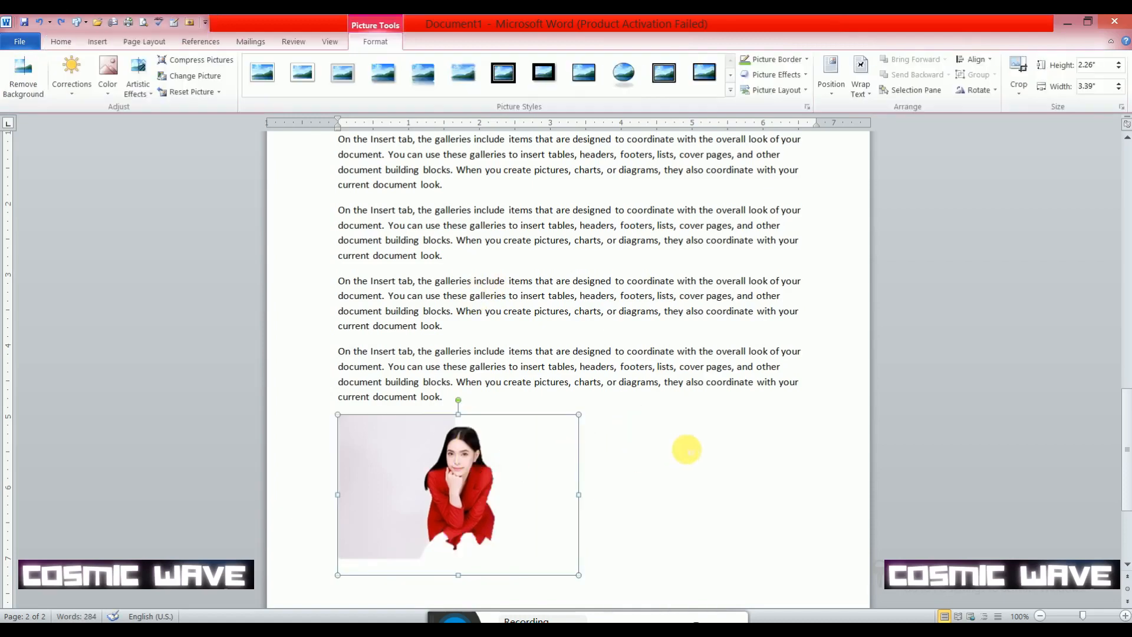
pyautogui.hotkey('ctrl', 'z')
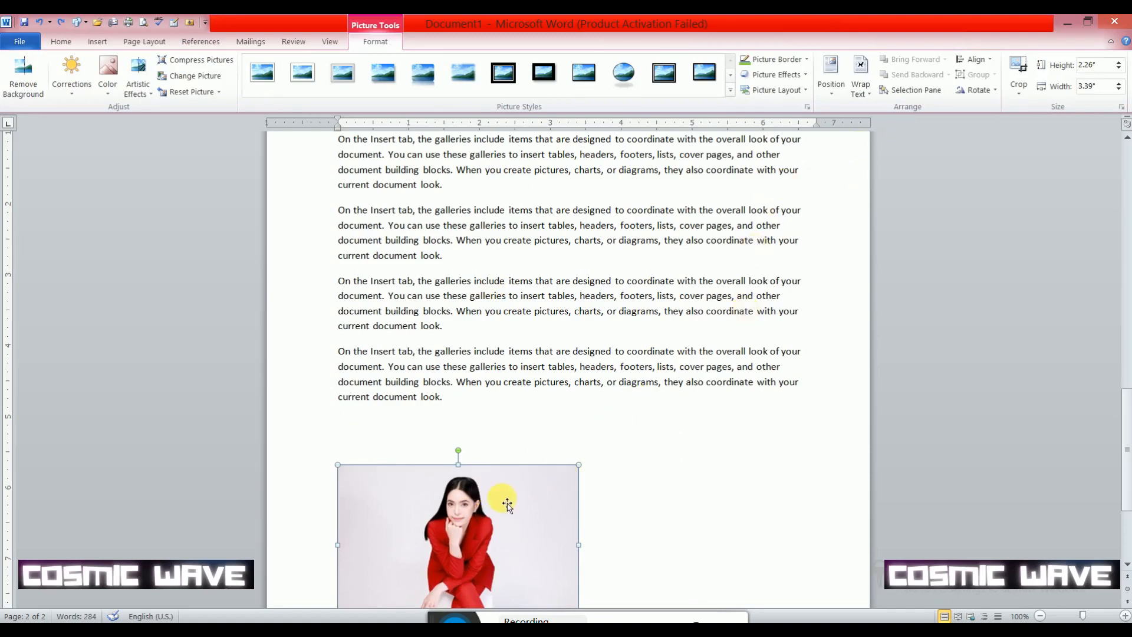
# - Wrap the picture In Front of Text, place it over the paragraphs, and shrink it to about 2.6 by 1.73 inches
pyautogui.click(860, 82)
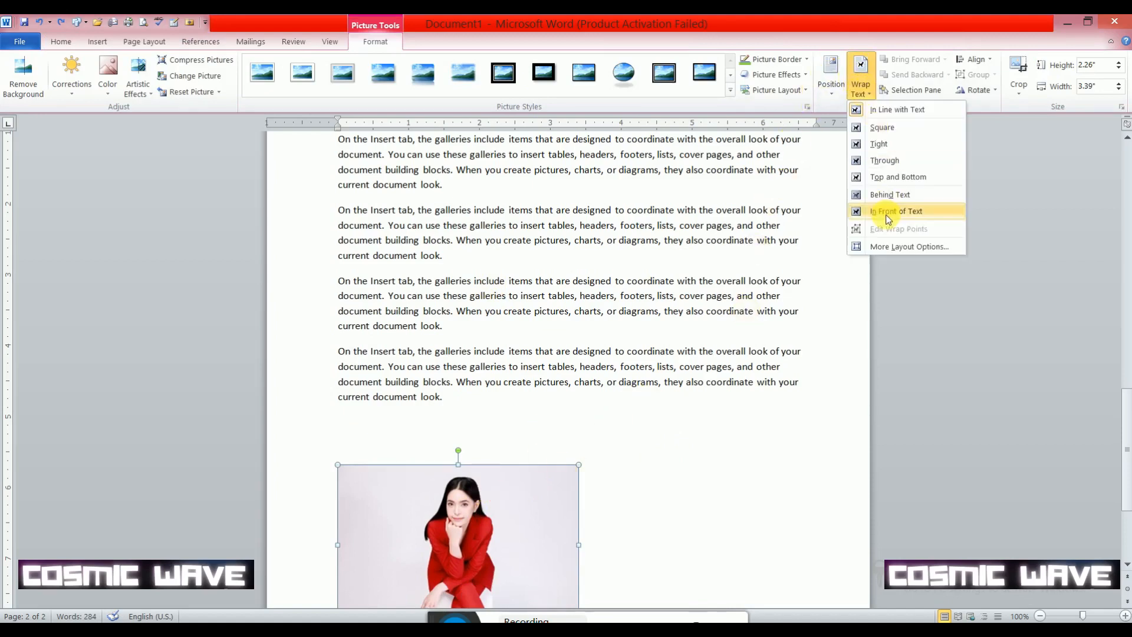
pyautogui.click(886, 211)
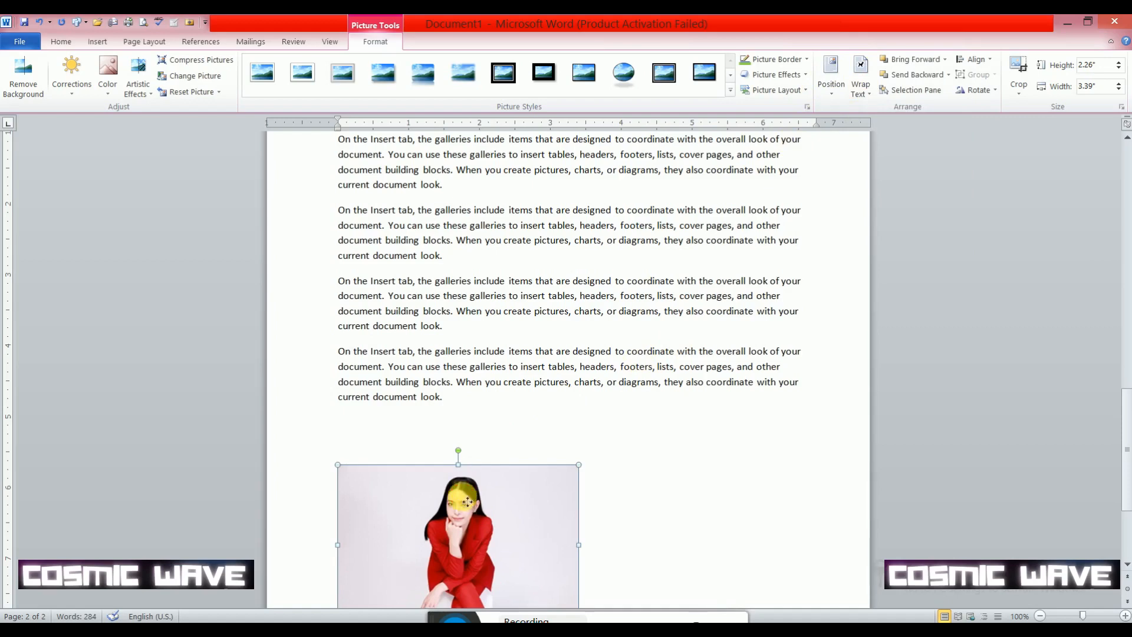
pyautogui.moveTo(474, 469); pyautogui.dragTo(541, 229)
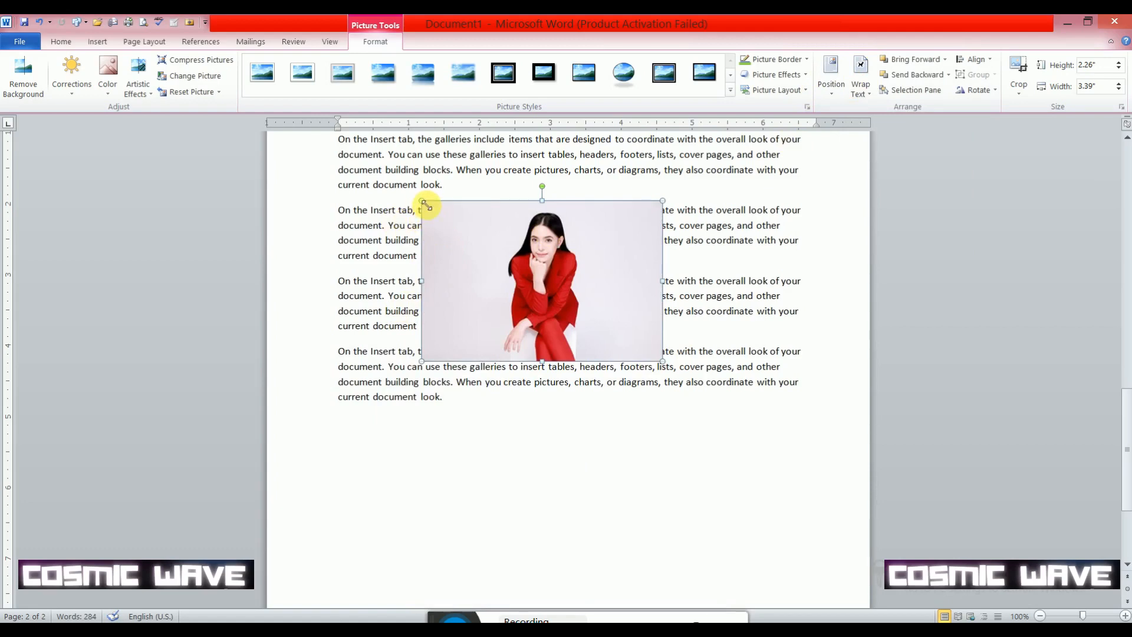
pyautogui.moveTo(424, 202); pyautogui.dragTo(519, 263)
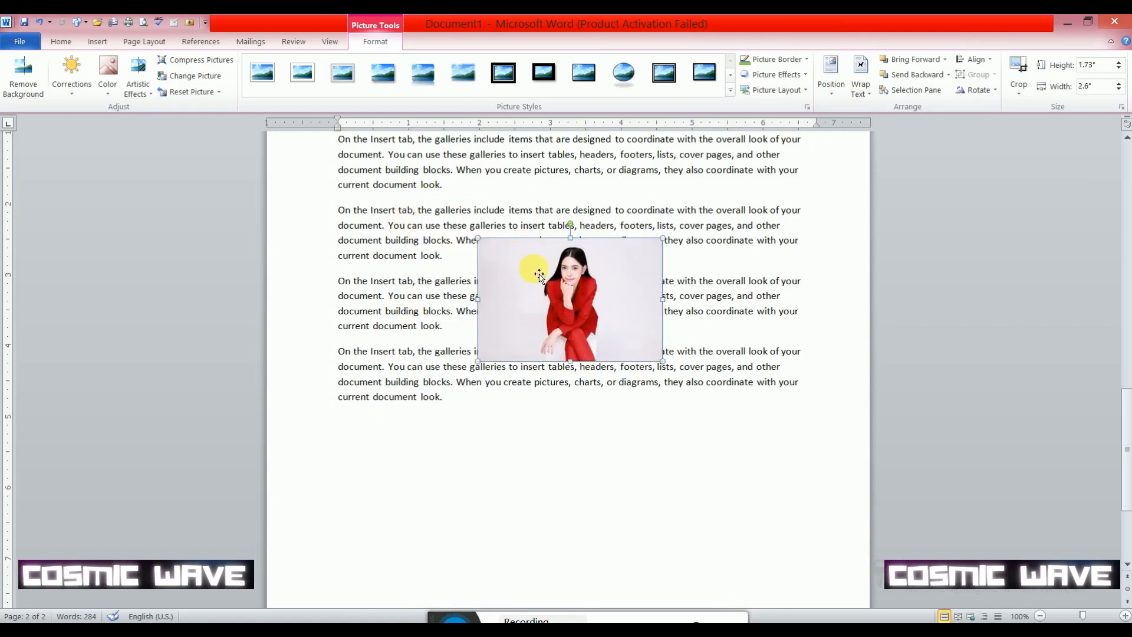
# - Remove the background across the whole picture, keep the changes, and shift the cutout left over the paragraphs
pyautogui.click(21, 76)
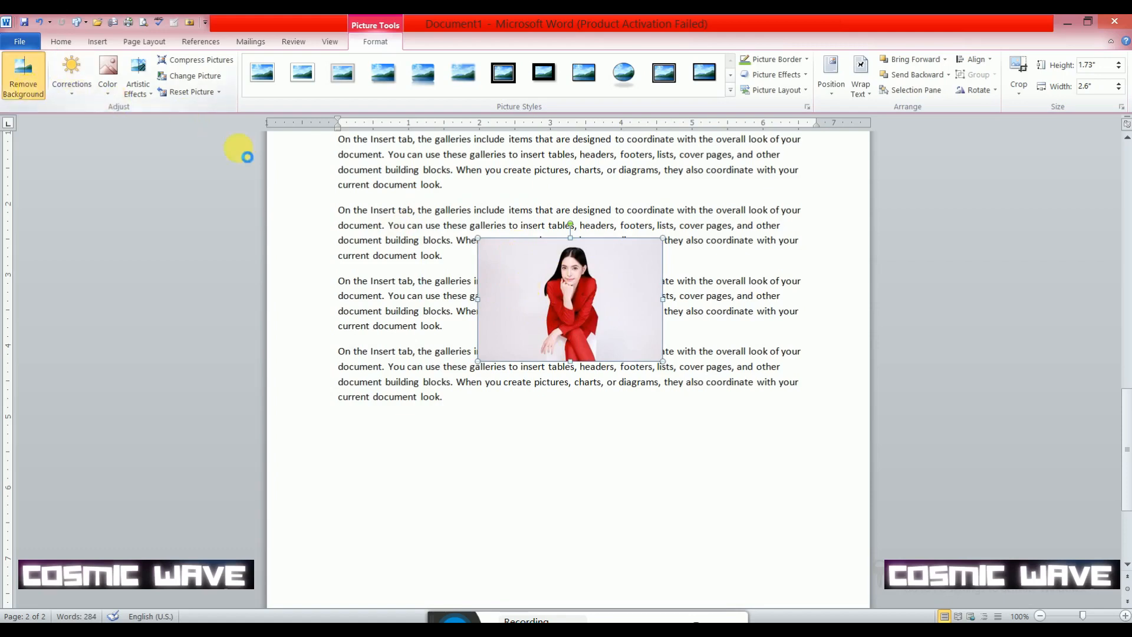
pyautogui.moveTo(497, 252); pyautogui.dragTo(467, 228)
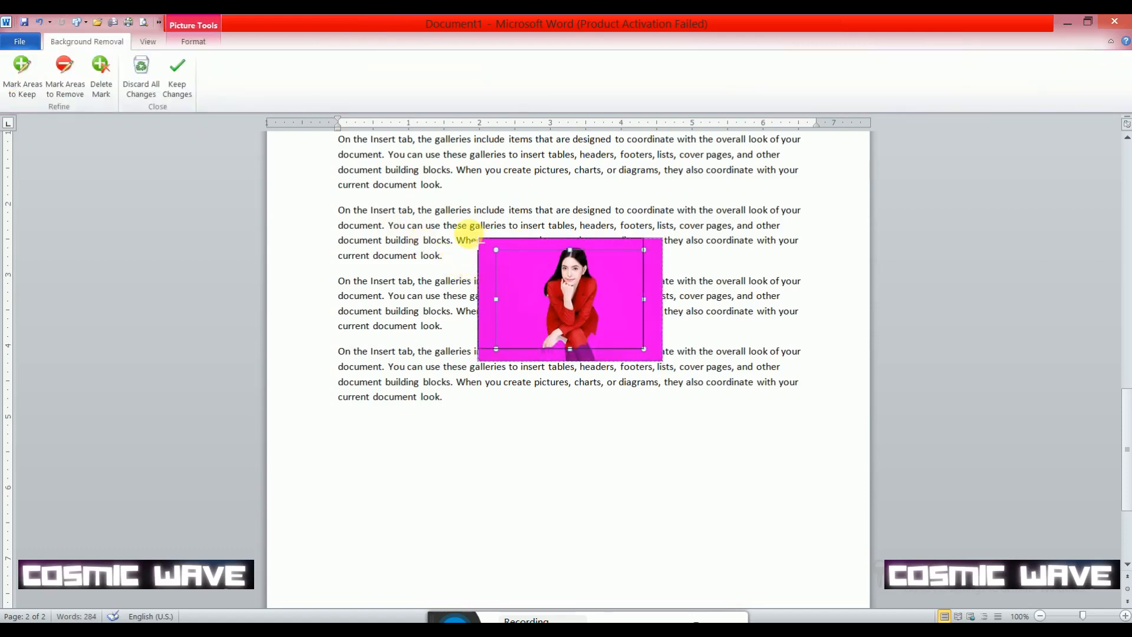
pyautogui.moveTo(648, 352); pyautogui.dragTo(690, 383)
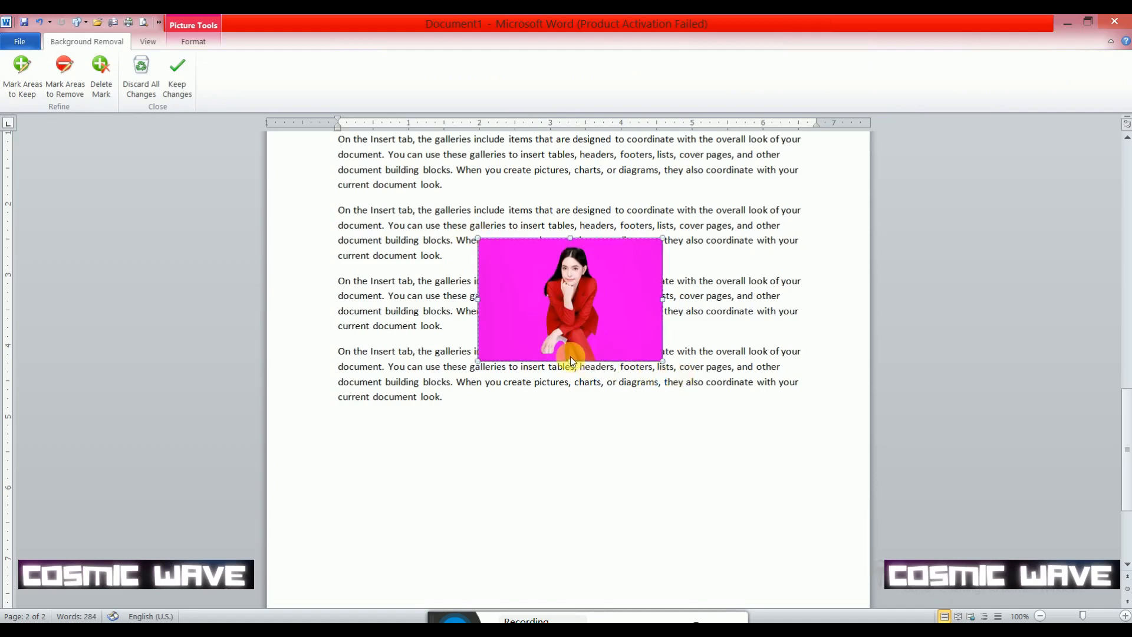
pyautogui.click(185, 81)
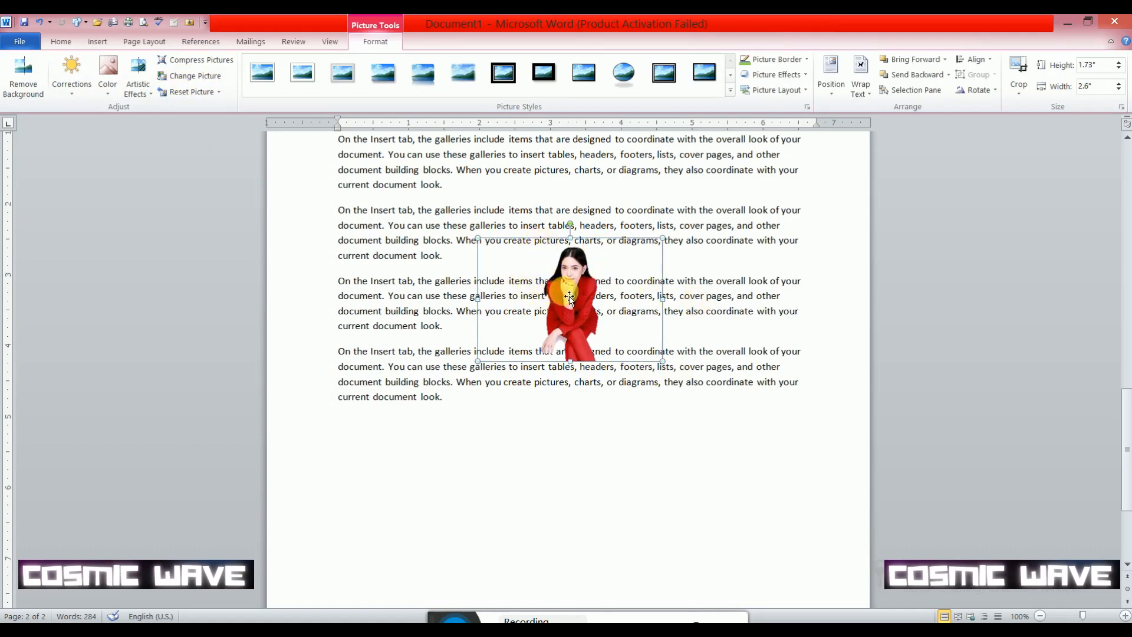
pyautogui.moveTo(569, 298); pyautogui.dragTo(501, 302)
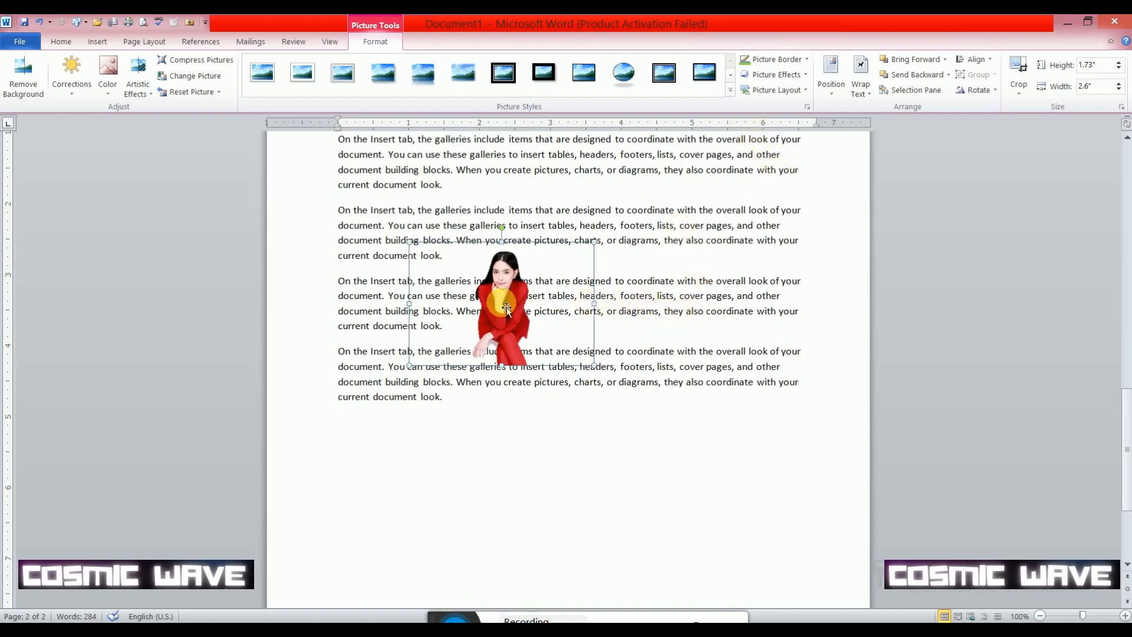
# - Send the picture behind the text and reposition it higher on the page, toward the right side of the paragraphs
pyautogui.click(946, 59)
pyautogui.click(941, 106)
pyautogui.click(946, 75)
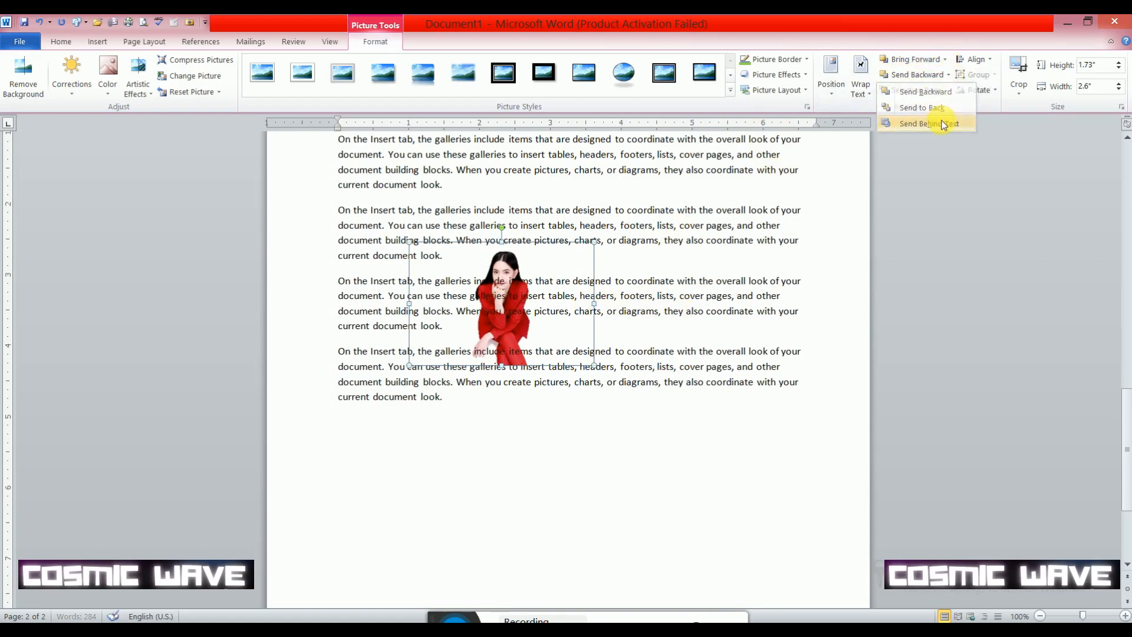
pyautogui.click(944, 124)
pyautogui.moveTo(512, 270); pyautogui.dragTo(498, 214)
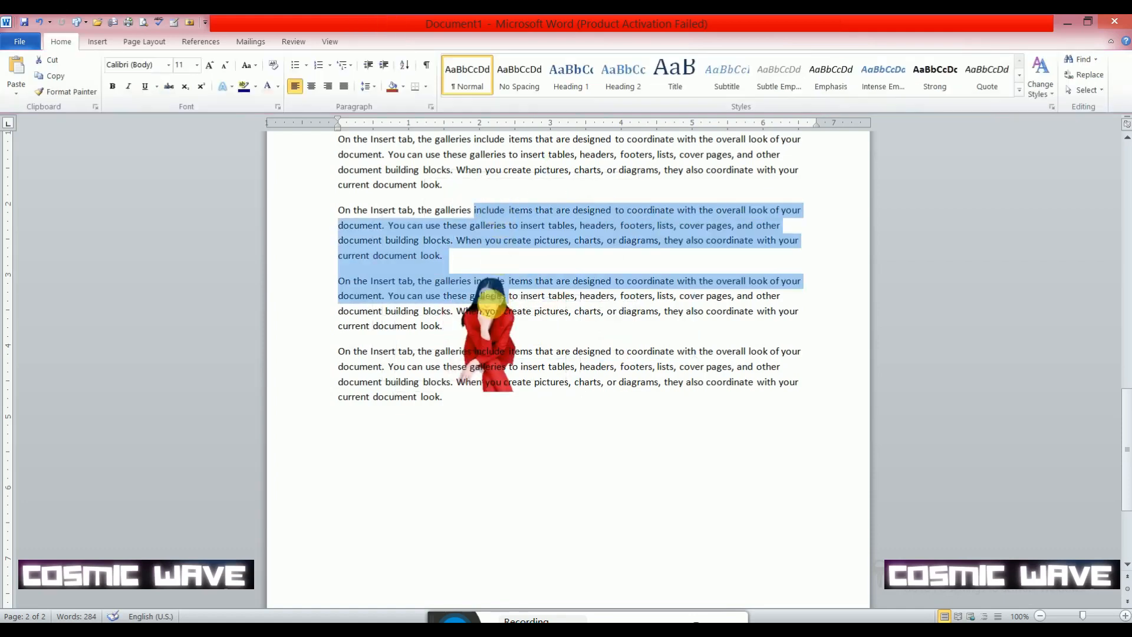
pyautogui.moveTo(554, 296); pyautogui.dragTo(613, 230)
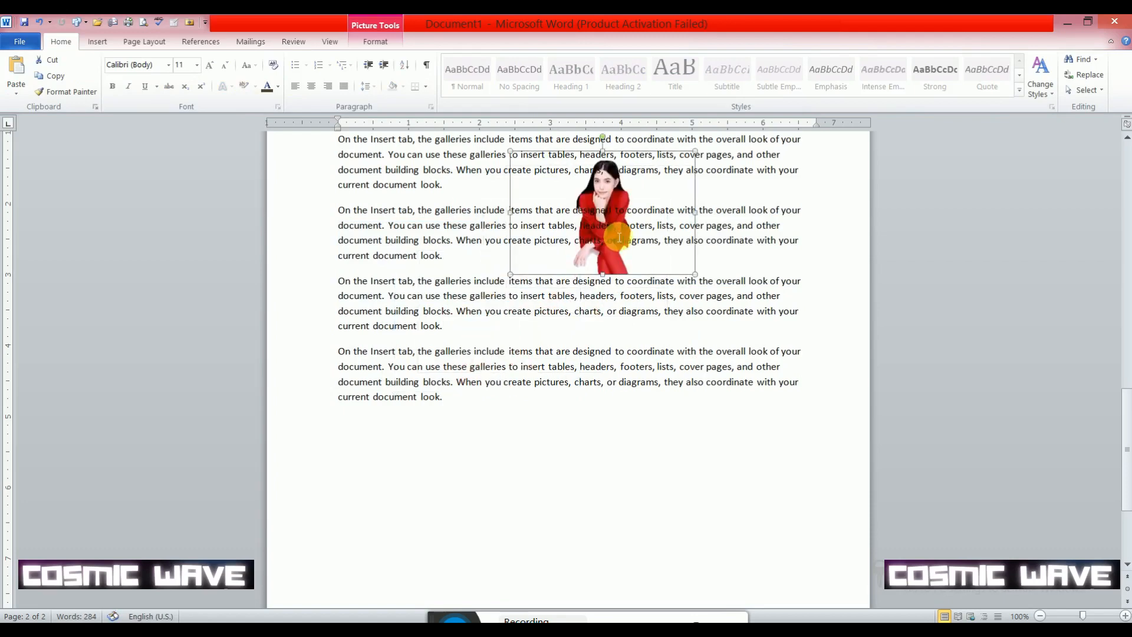
# - Move the picture to the page's upper-left margin corner and shrink it to fit above the first paragraph
pyautogui.scroll(5, 613, 230)
pyautogui.moveTo(614, 406); pyautogui.dragTo(443, 258)
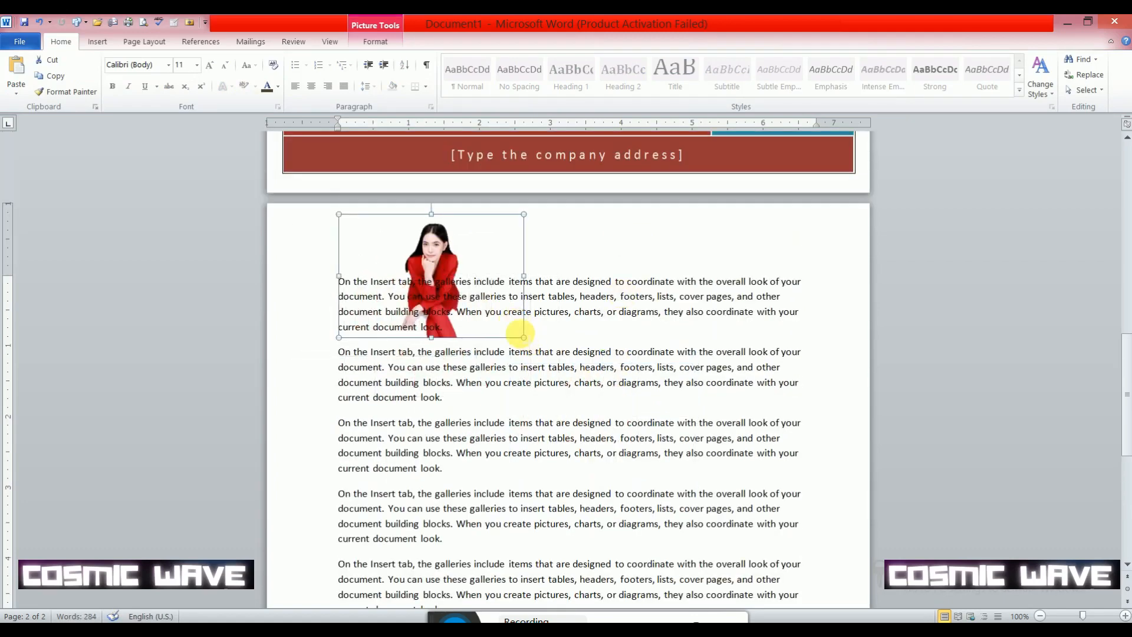
pyautogui.moveTo(523, 338); pyautogui.dragTo(428, 274)
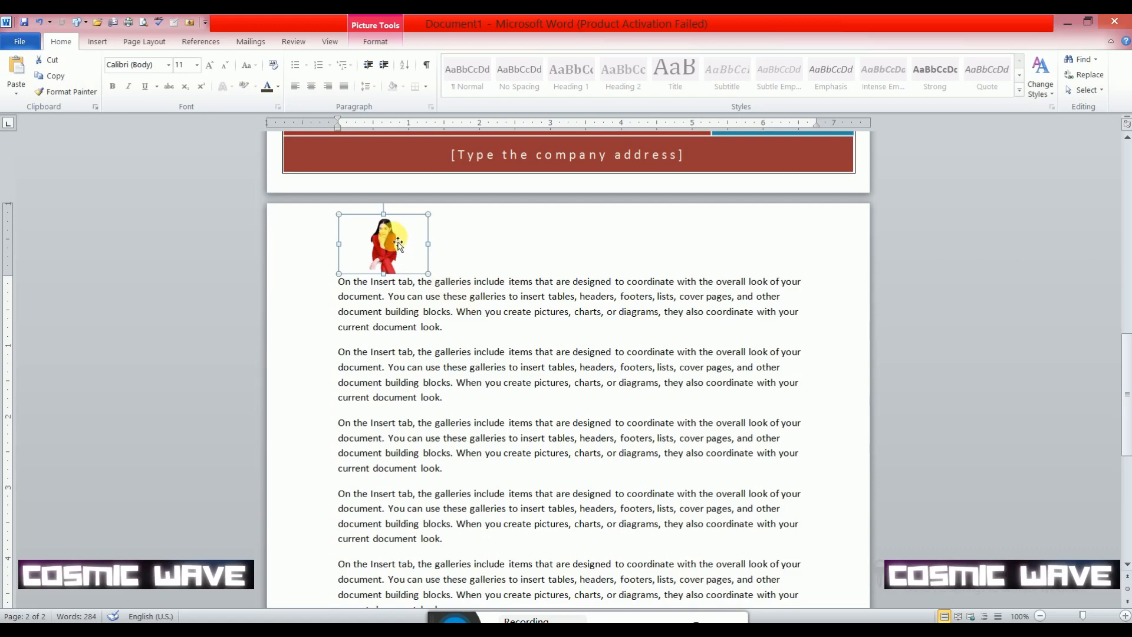
# - Remove the small picture above the first paragraph
pyautogui.hotkey('ctrl', 'z')
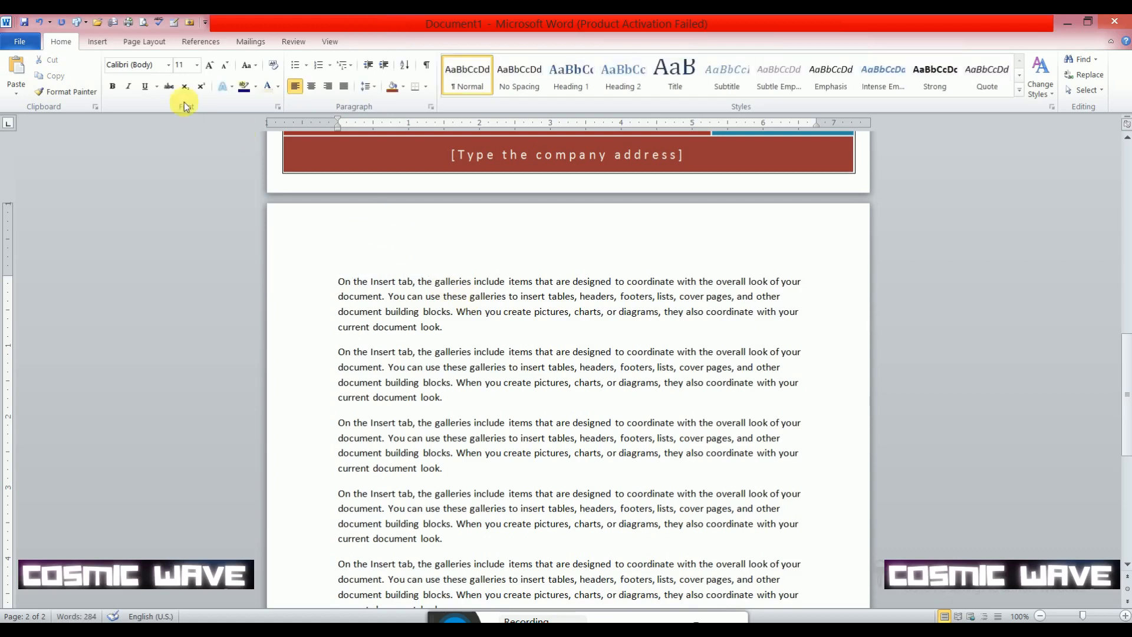
# - Show the blank area below the last paragraph and search Clip Art for "cow" among all media file types
pyautogui.click(98, 42)
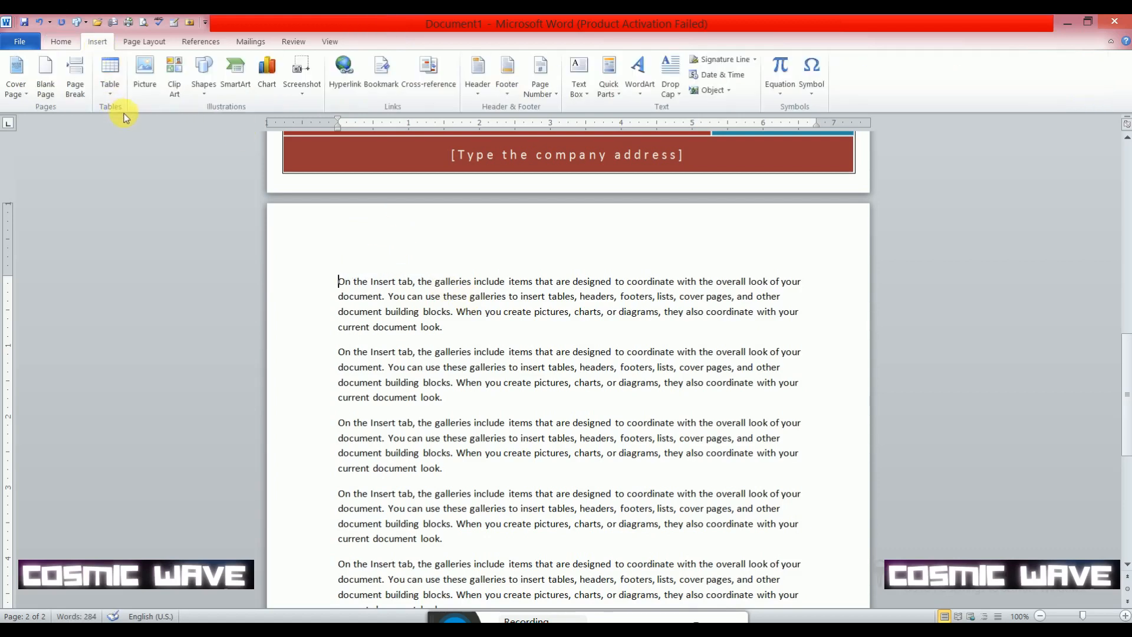
pyautogui.scroll(-5, 198, 102)
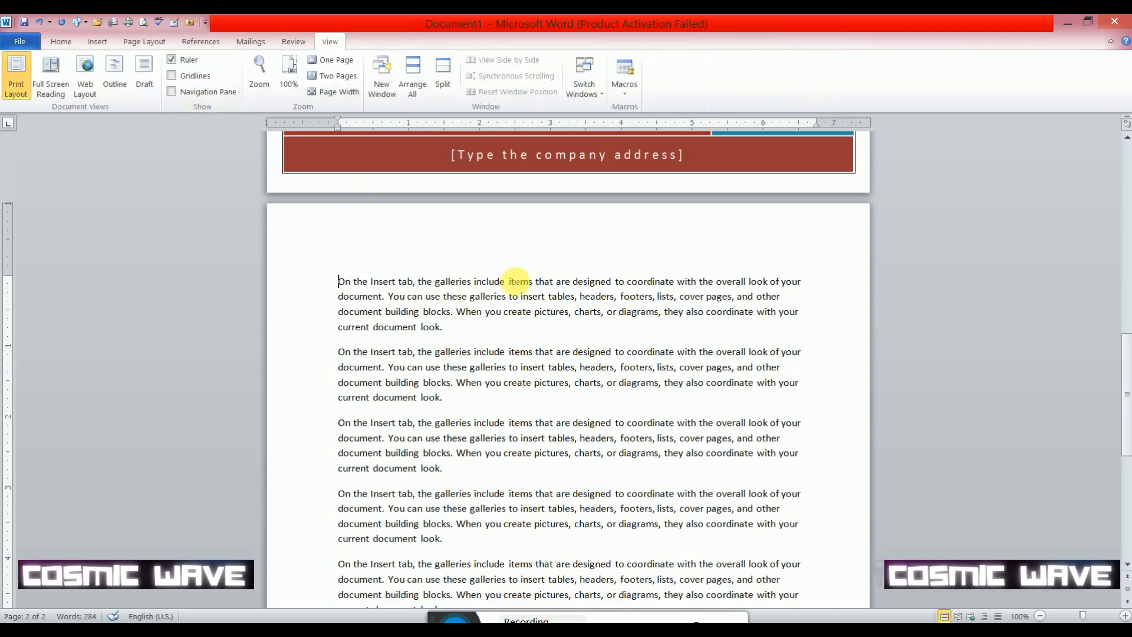
pyautogui.scroll(-10, 593, 346)
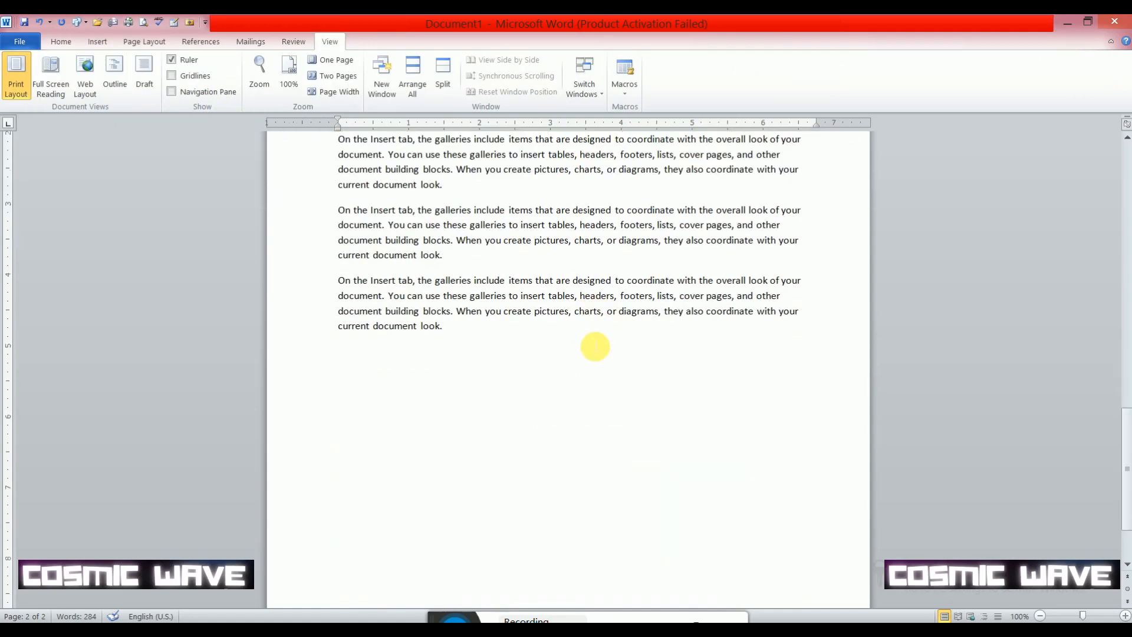
pyautogui.click(96, 42)
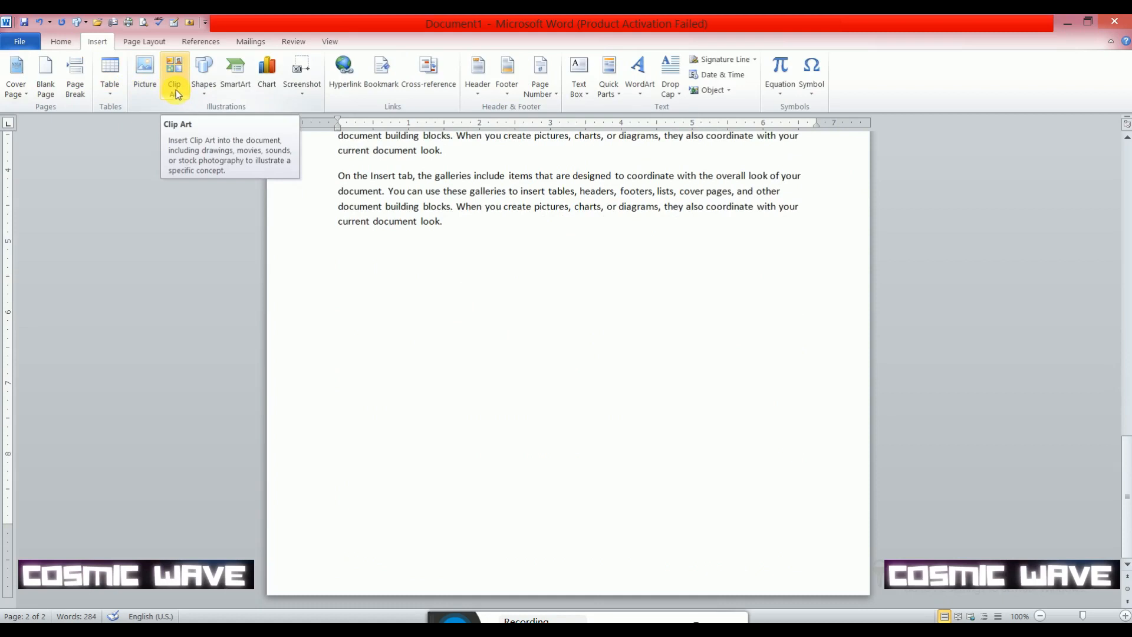
pyautogui.click(175, 94)
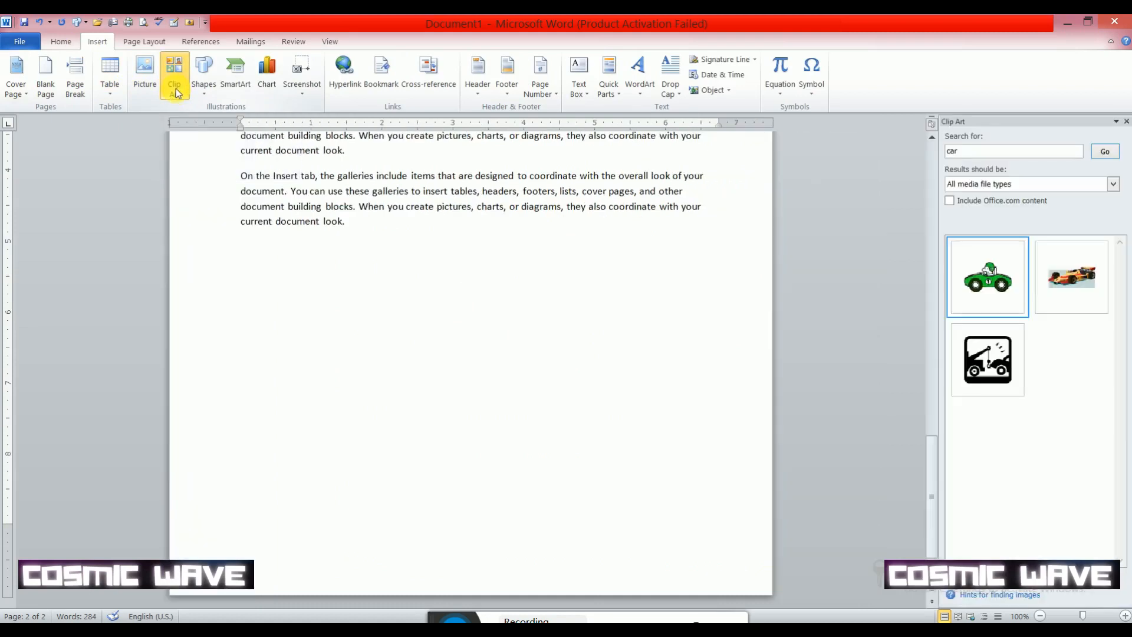
pyautogui.click(985, 155)
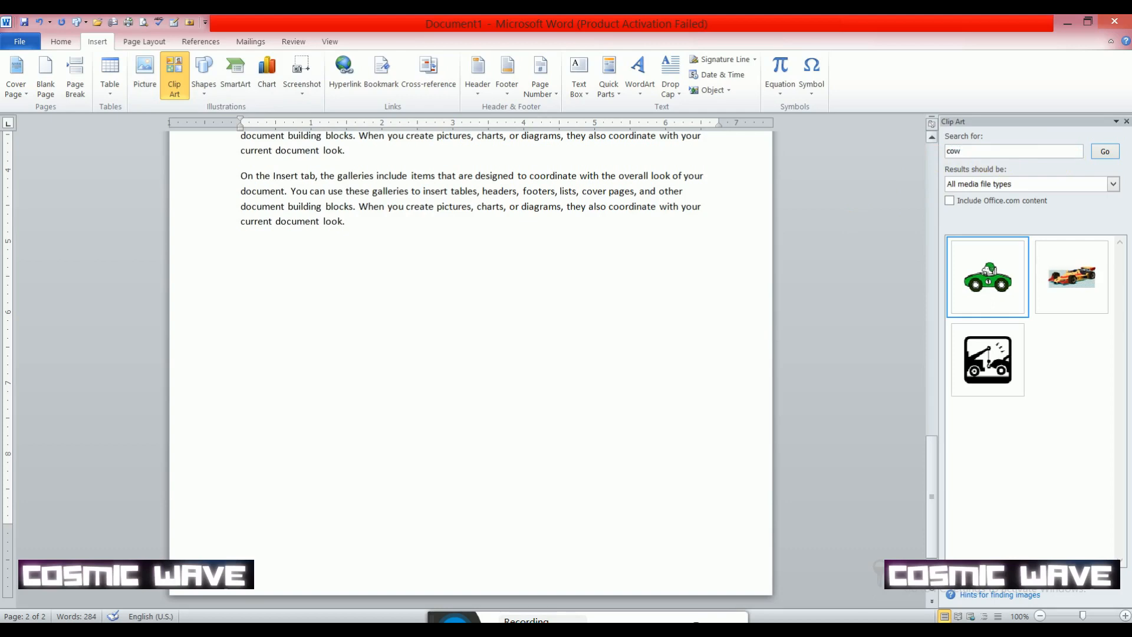
pyautogui.click(1104, 152)
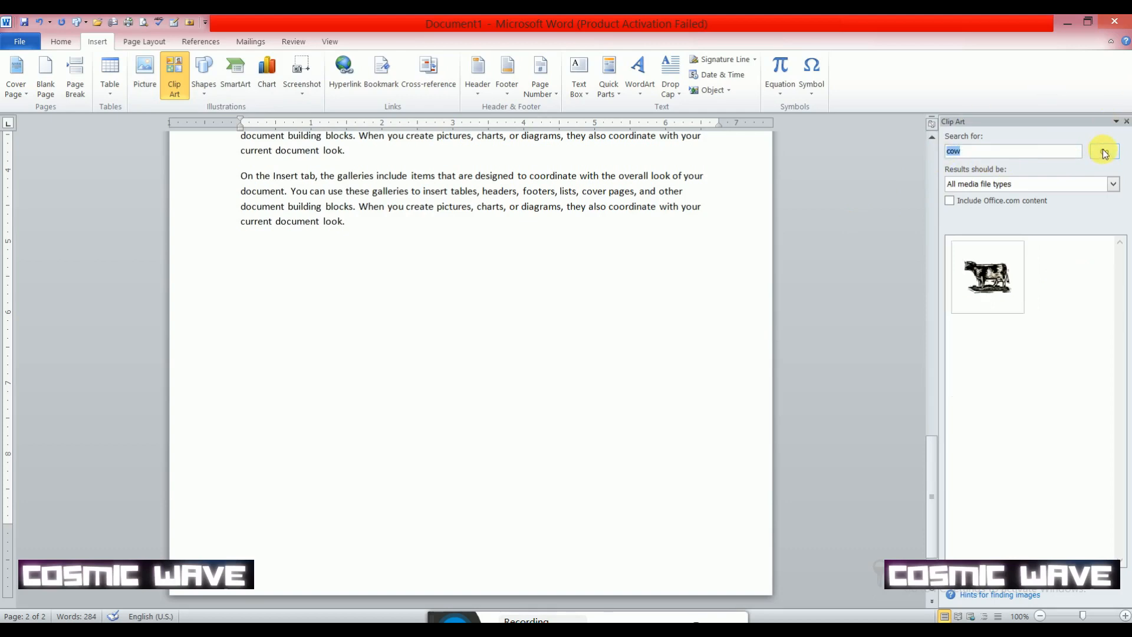
# - Insert the cow clip art before the first paragraph and shrink it to about 1.28" high by 1.81" wide
pyautogui.click(984, 286)
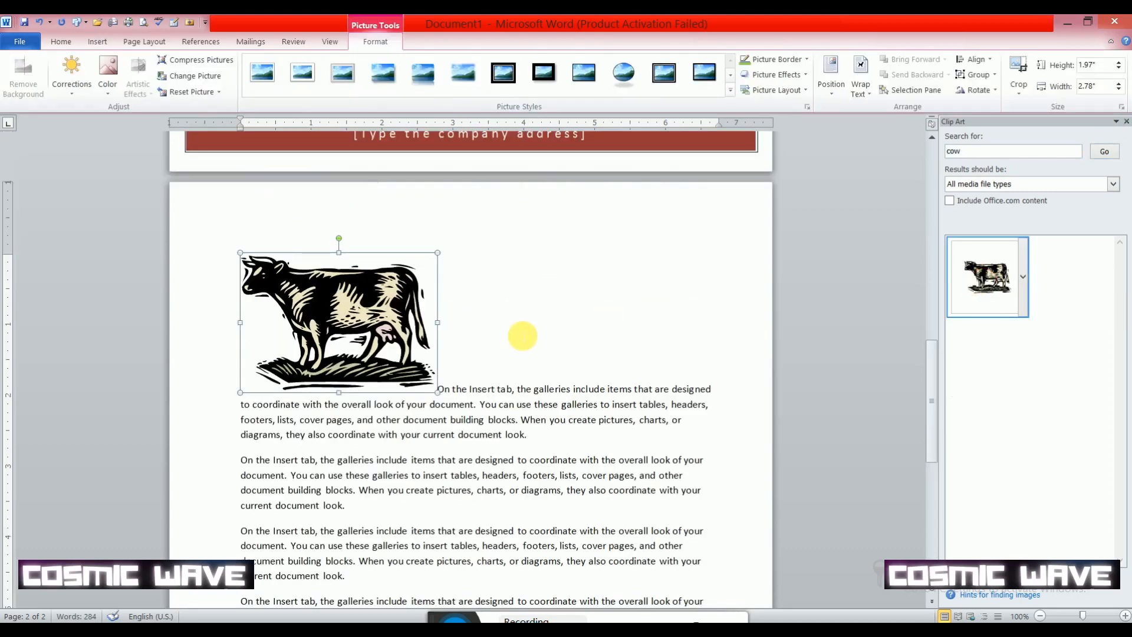
pyautogui.click(240, 254)
pyautogui.moveTo(240, 254); pyautogui.dragTo(308, 302)
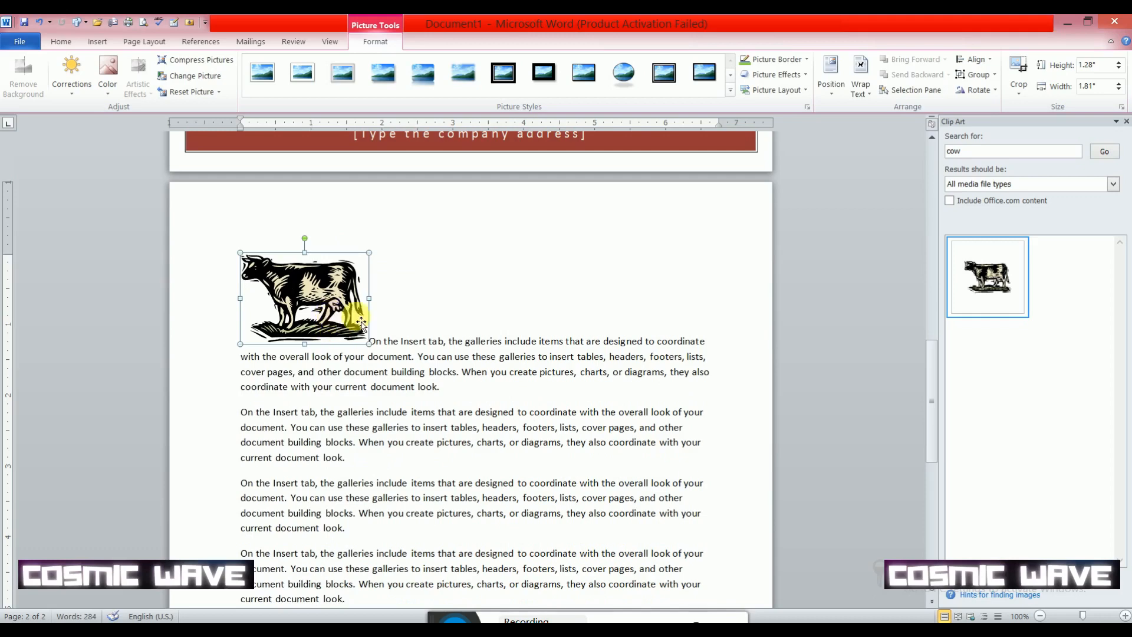
# - Search Clip Art for "car" and insert the race car, green car and tow truck pictures after the cow
pyautogui.moveTo(967, 153); pyautogui.dragTo(928, 159)
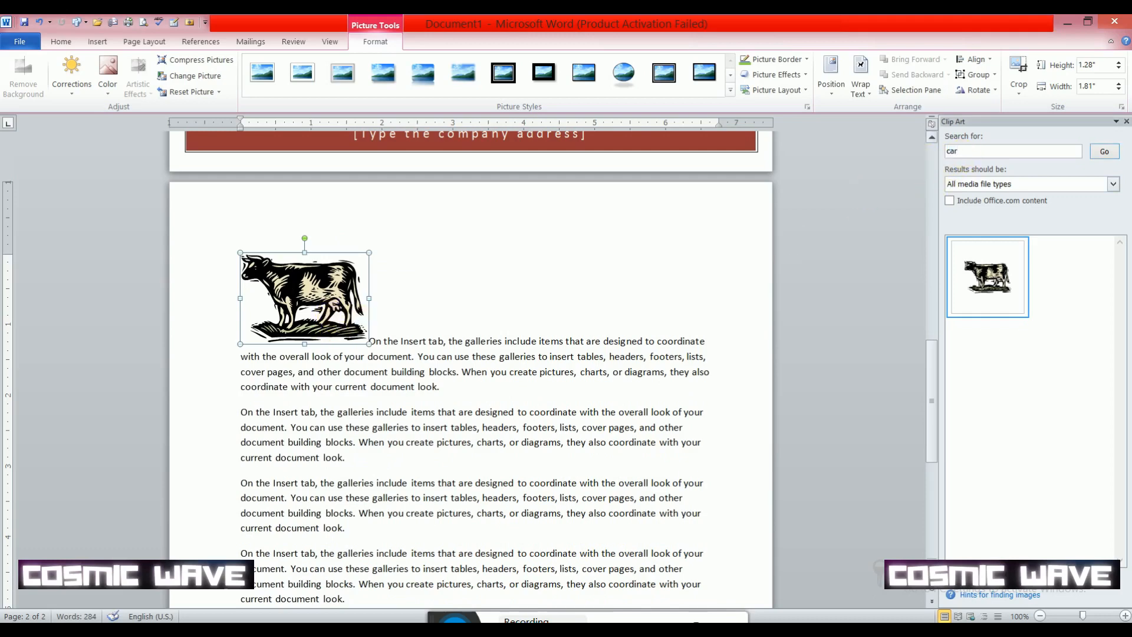
pyautogui.press('Return')
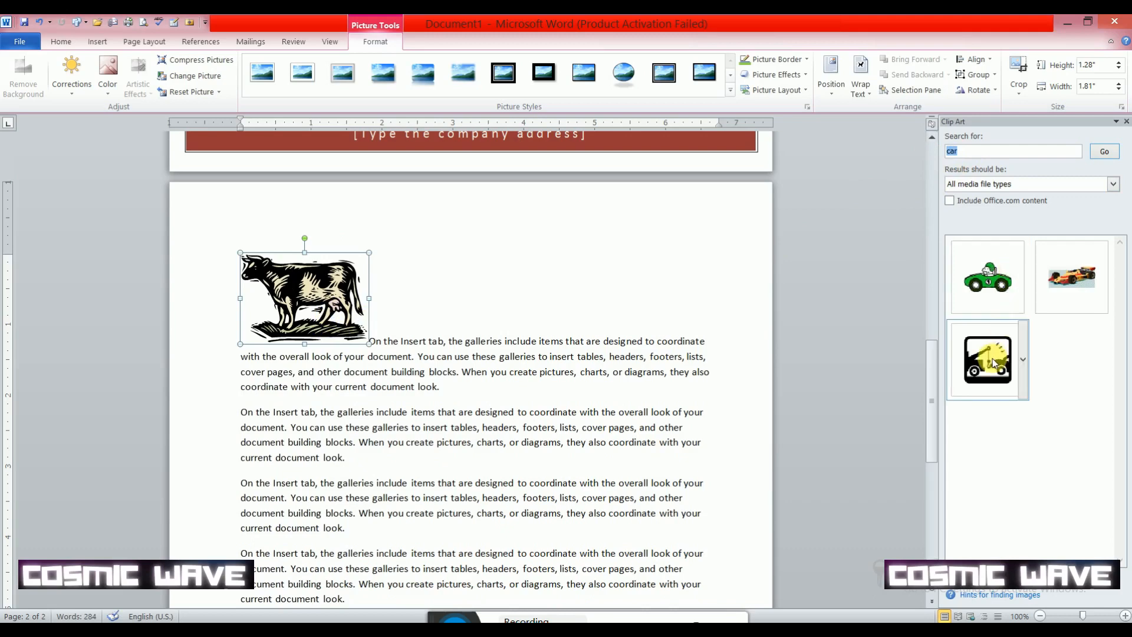
pyautogui.click(1071, 276)
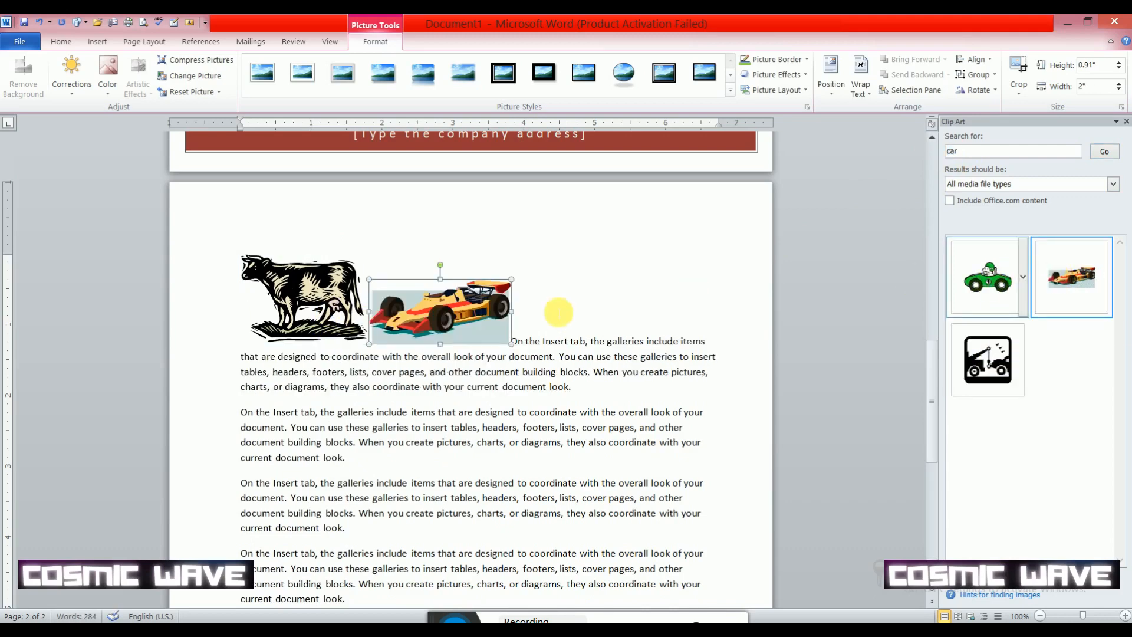
pyautogui.click(970, 283)
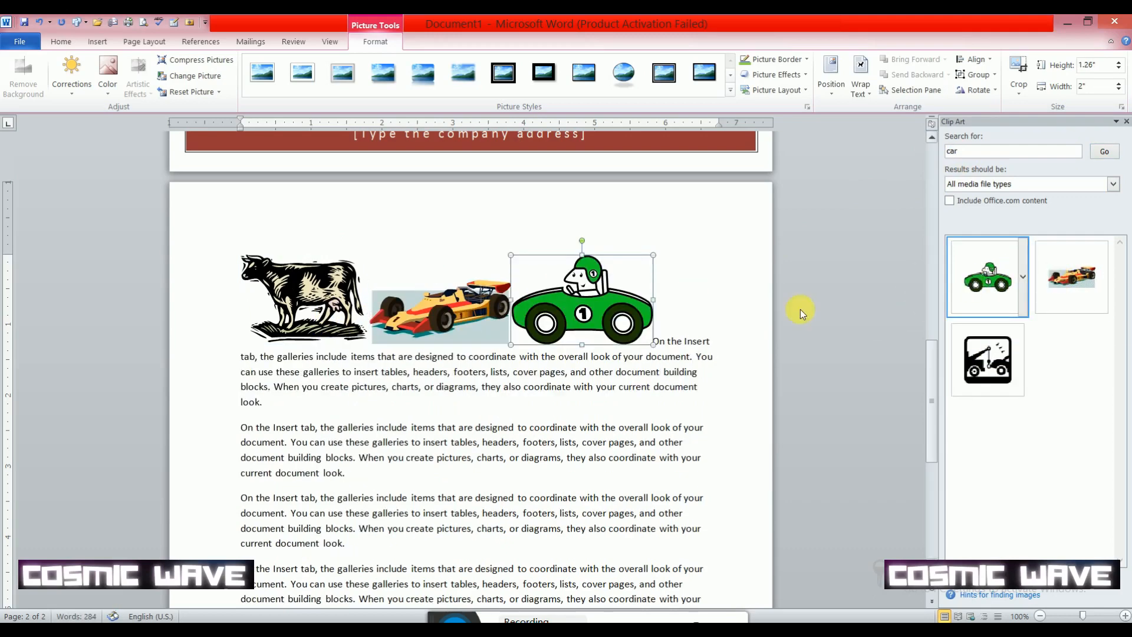
pyautogui.click(981, 359)
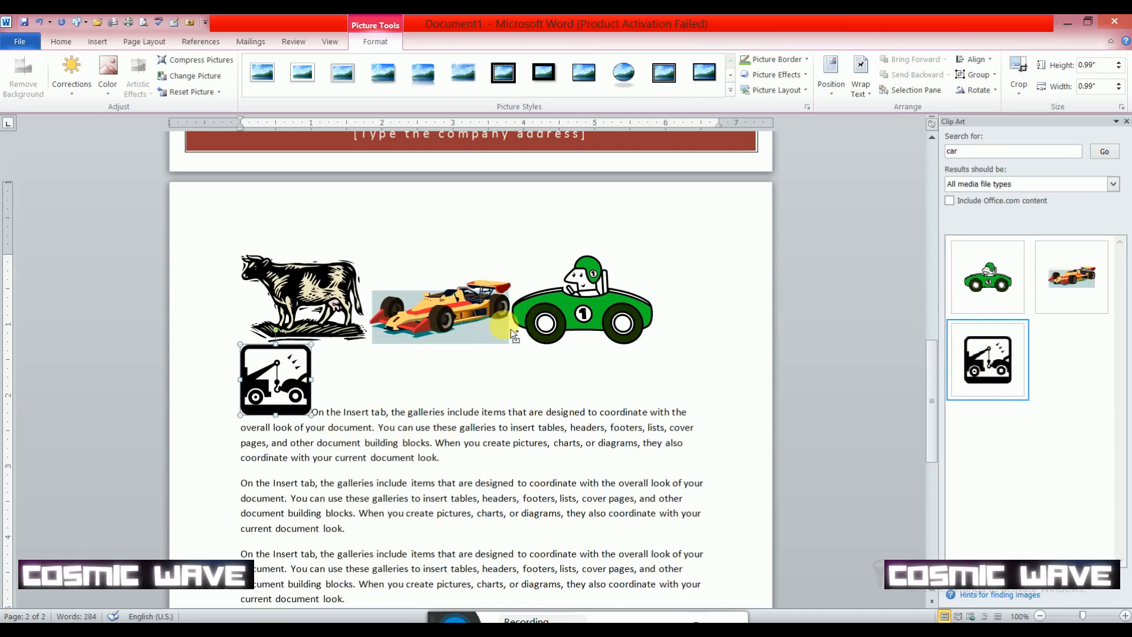
# - Delete the tow truck, green car, race car and cow pictures from above the first paragraph
pyautogui.press('Delete')
pyautogui.click(549, 323)
pyautogui.press('Delete')
pyautogui.click(424, 318)
pyautogui.press('Delete')
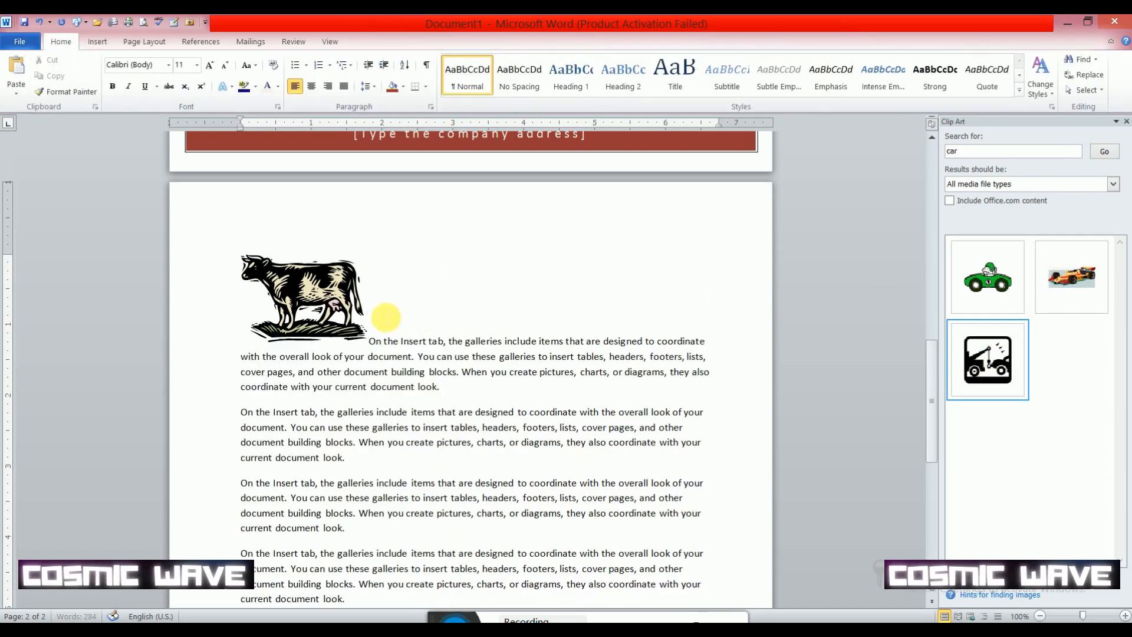
pyautogui.click(332, 303)
pyautogui.press('Delete')
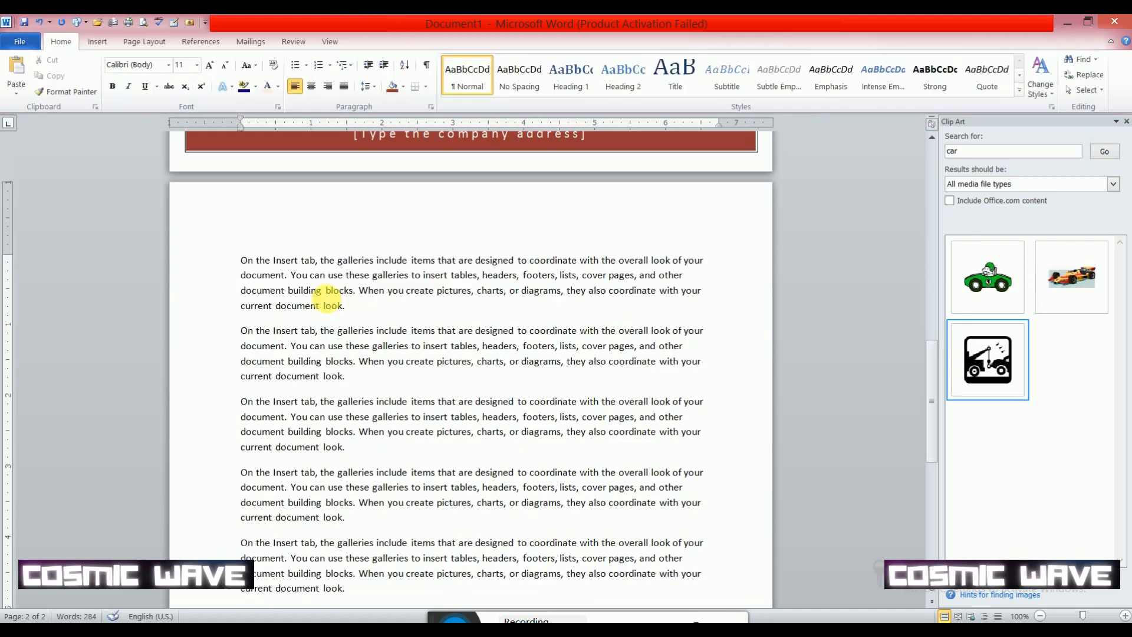
# - Review the media types available for filtering Clip Art results, keep all of them selected, and close the Clip Art search
pyautogui.scroll(-8, 336, 304)
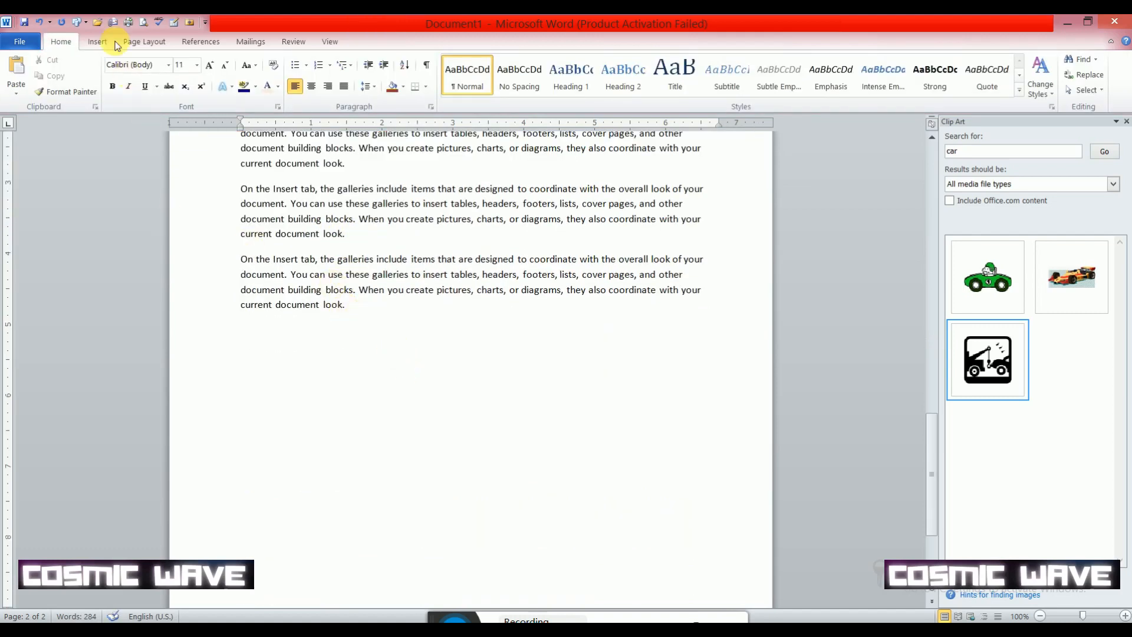
pyautogui.click(98, 41)
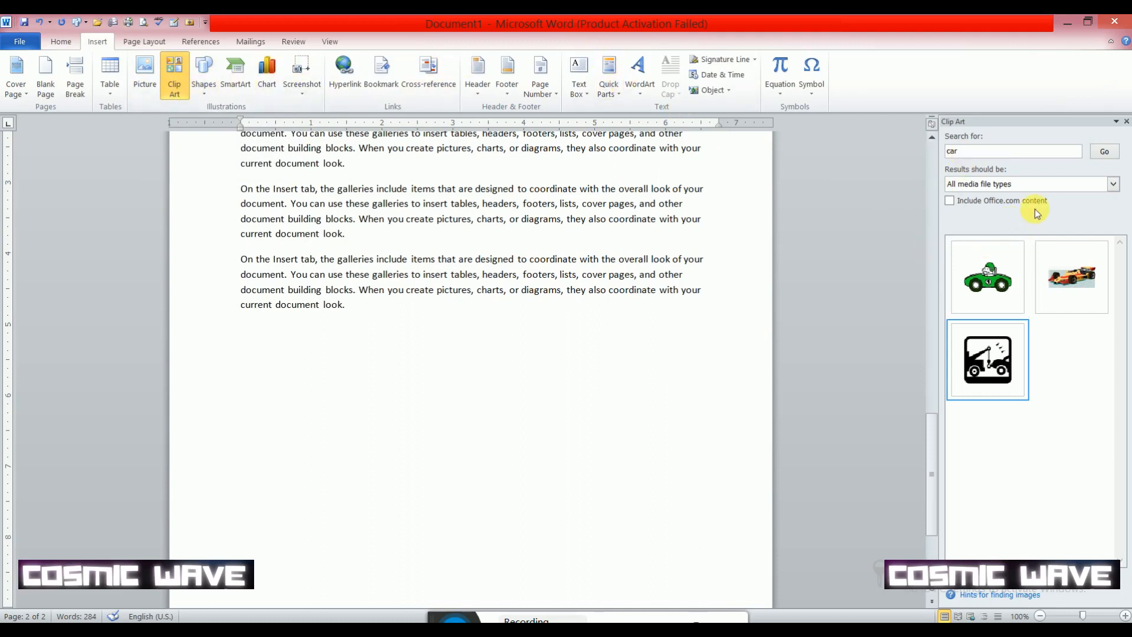
pyautogui.click(1114, 185)
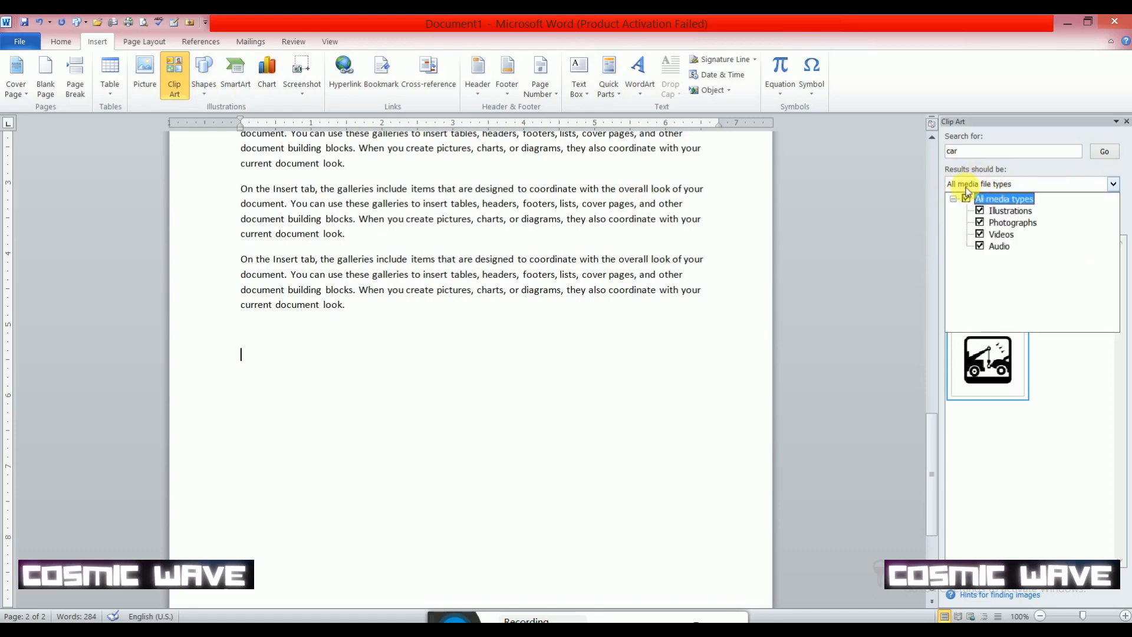
pyautogui.click(1114, 185)
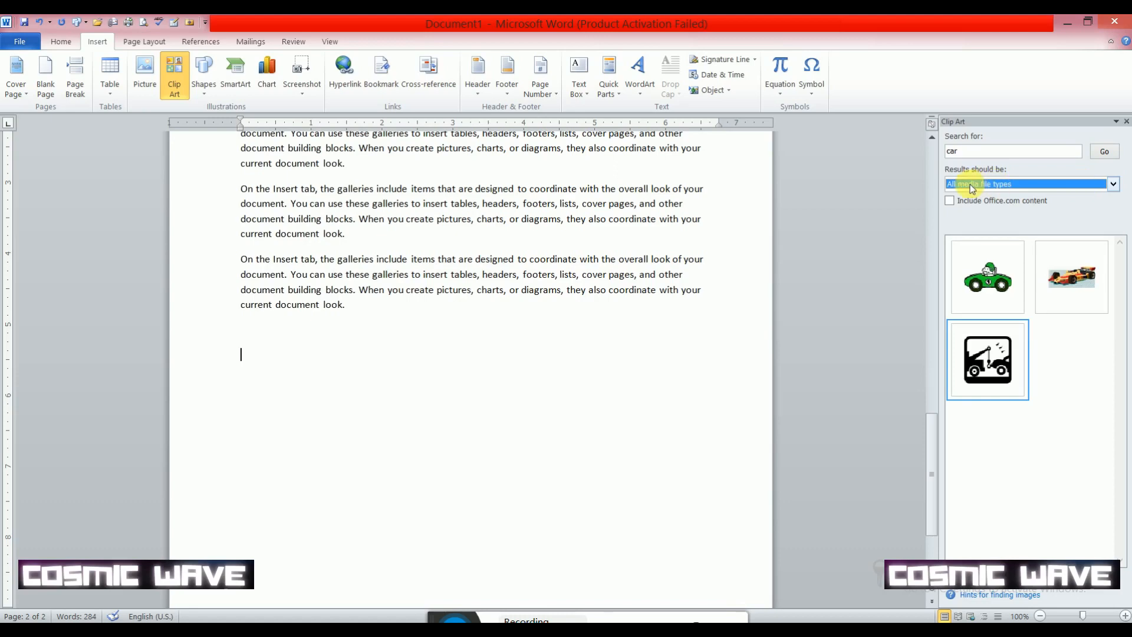
pyautogui.click(1113, 184)
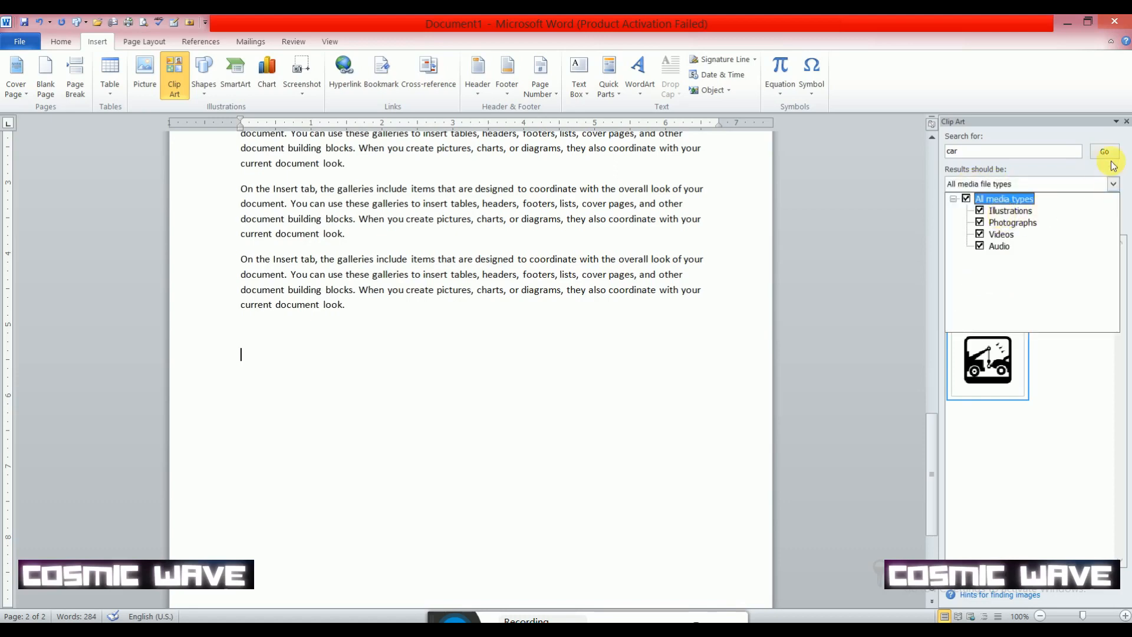
pyautogui.click(1127, 121)
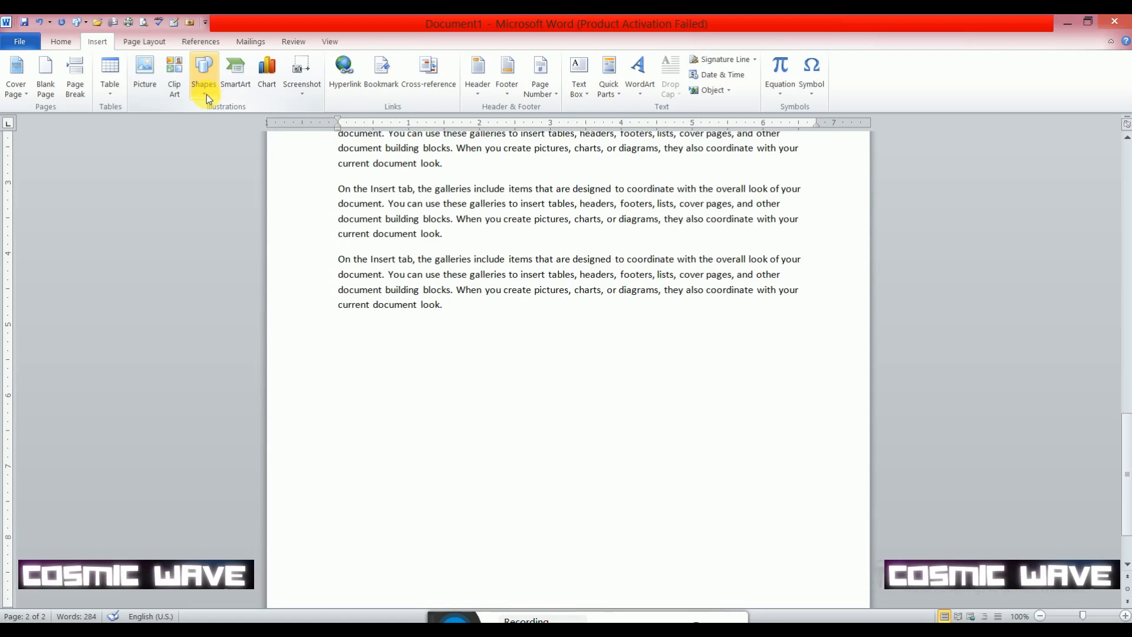
# - Draw a rectangle about 1.98" high by 5.34" wide below the last paragraph
pyautogui.click(206, 95)
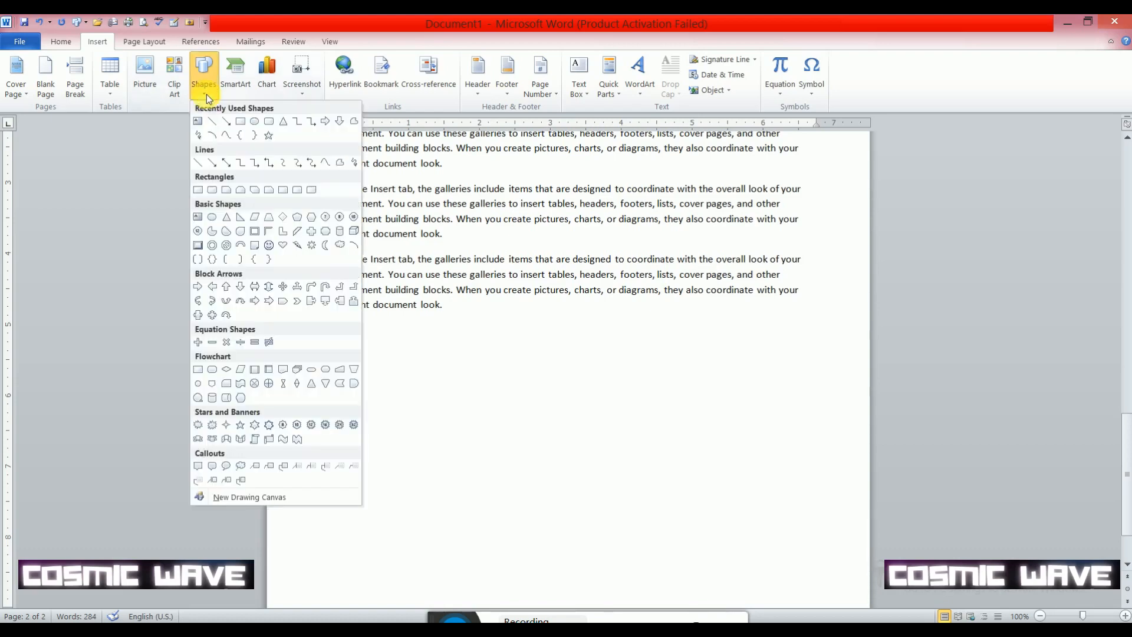
pyautogui.click(243, 125)
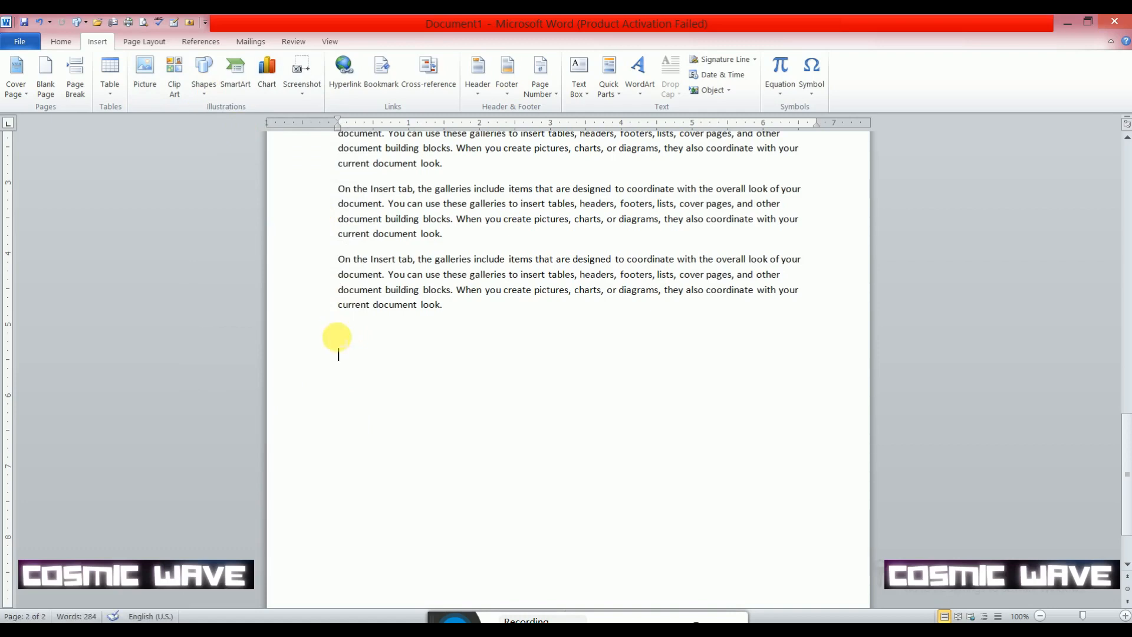
pyautogui.moveTo(335, 328)
pyautogui.mouseDown()
pyautogui.moveTo(648, 410)
pyautogui.moveTo(715, 468)
pyautogui.mouseUp()
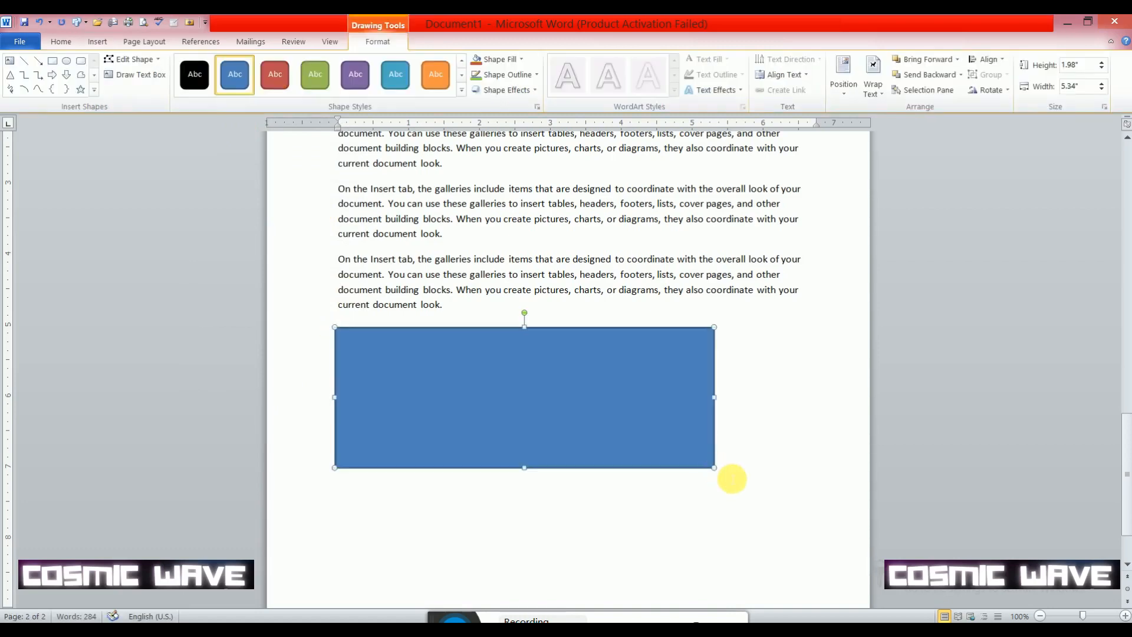
# - Preview the preset shape styles on the rectangle and fill it with the standard Blue color
pyautogui.click(198, 82)
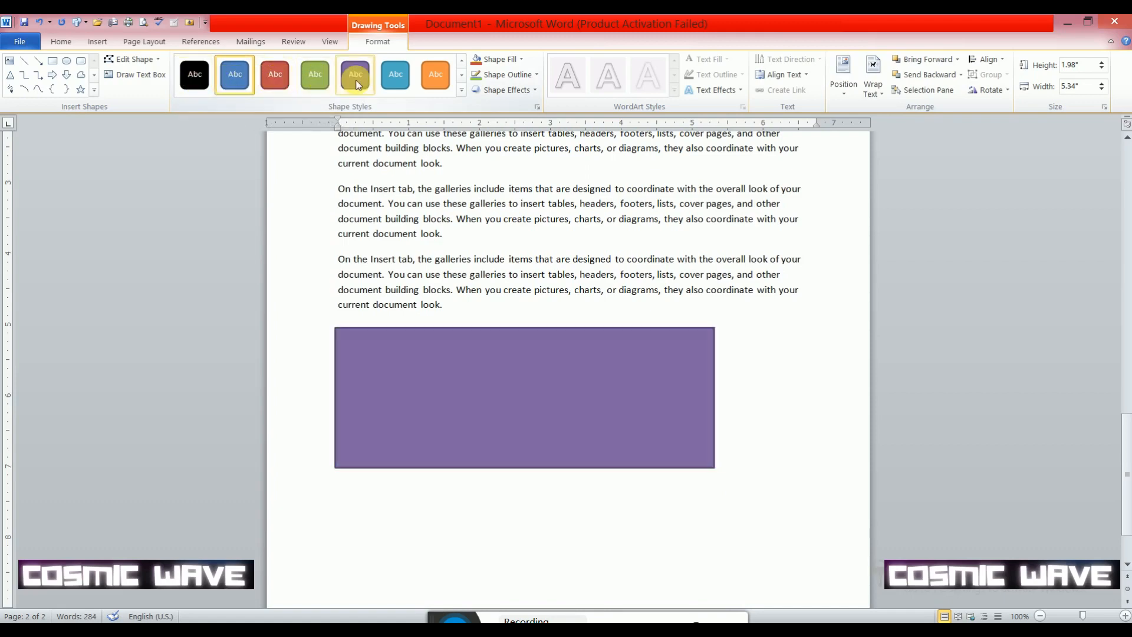
pyautogui.click(445, 81)
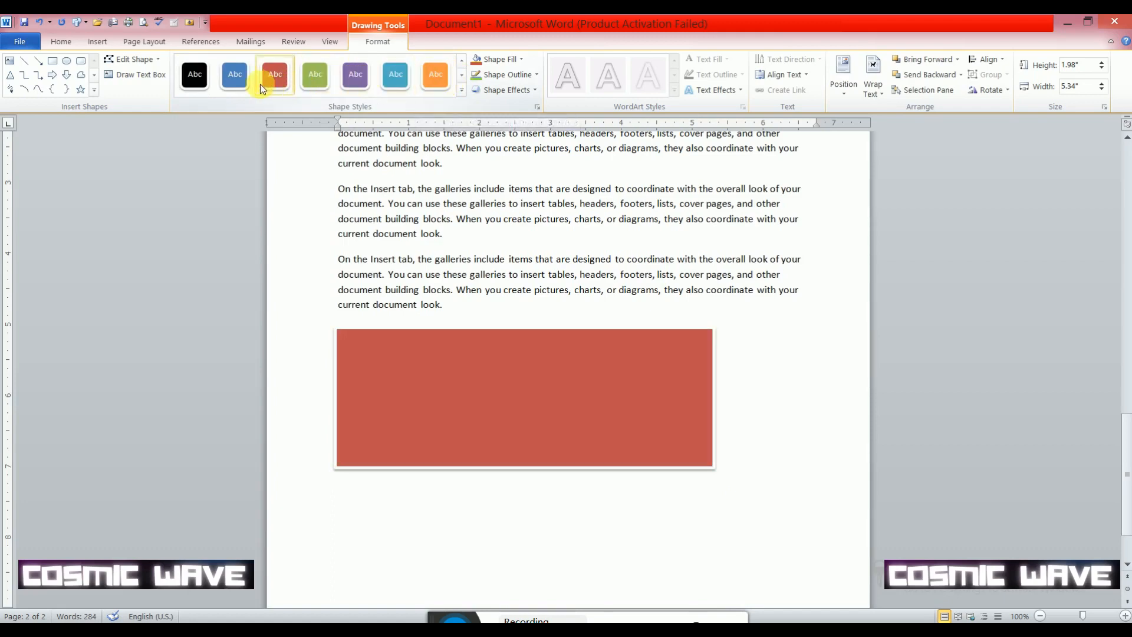
pyautogui.click(462, 75)
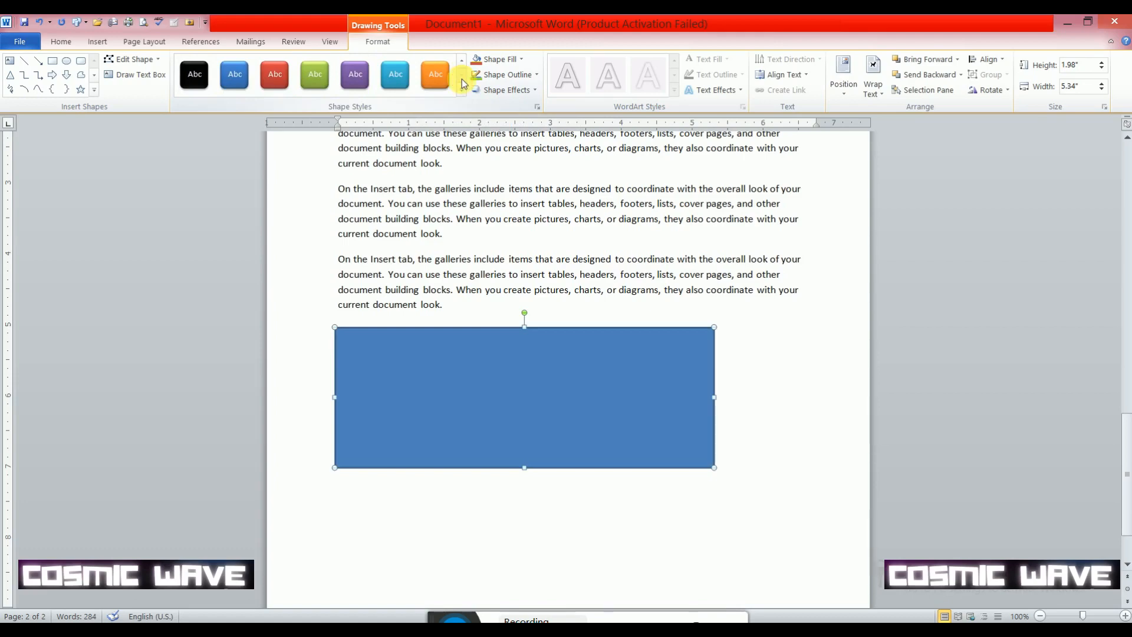
pyautogui.click(521, 59)
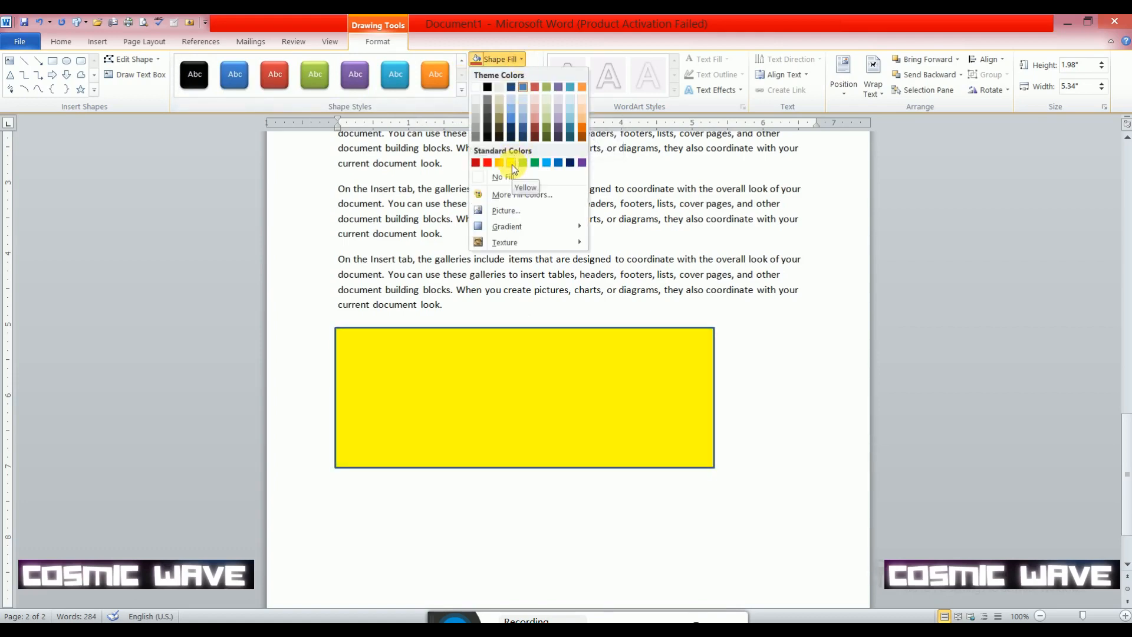
pyautogui.click(559, 162)
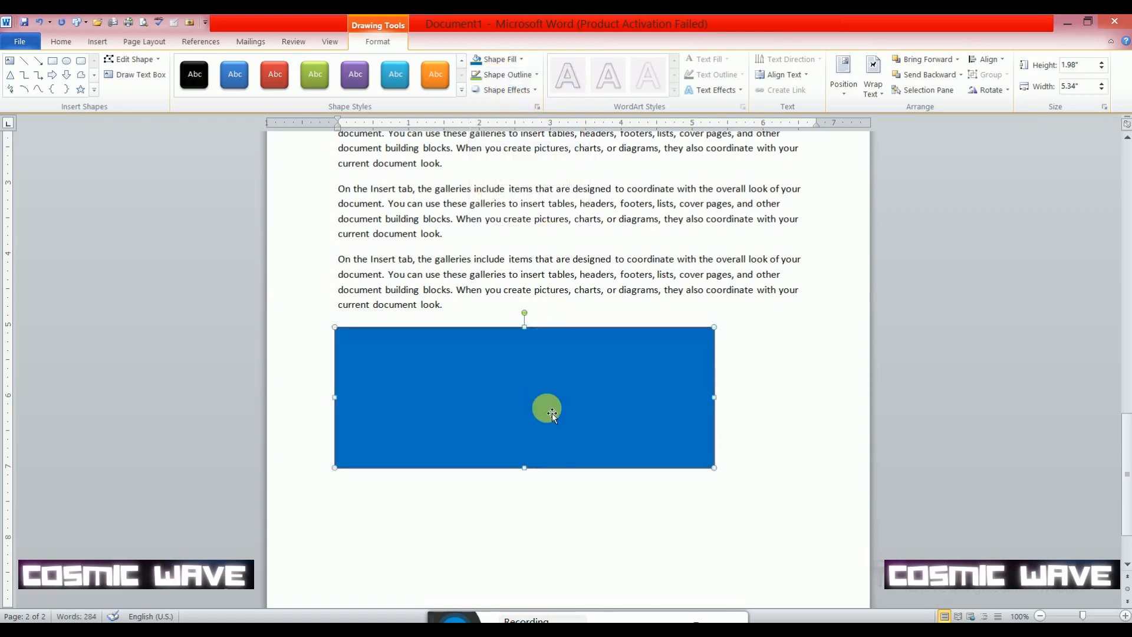
# - Resize the blue rectangle to about 2.32" high by 2.42" wide and move it up over the text
pyautogui.moveTo(714, 467); pyautogui.dragTo(506, 491)
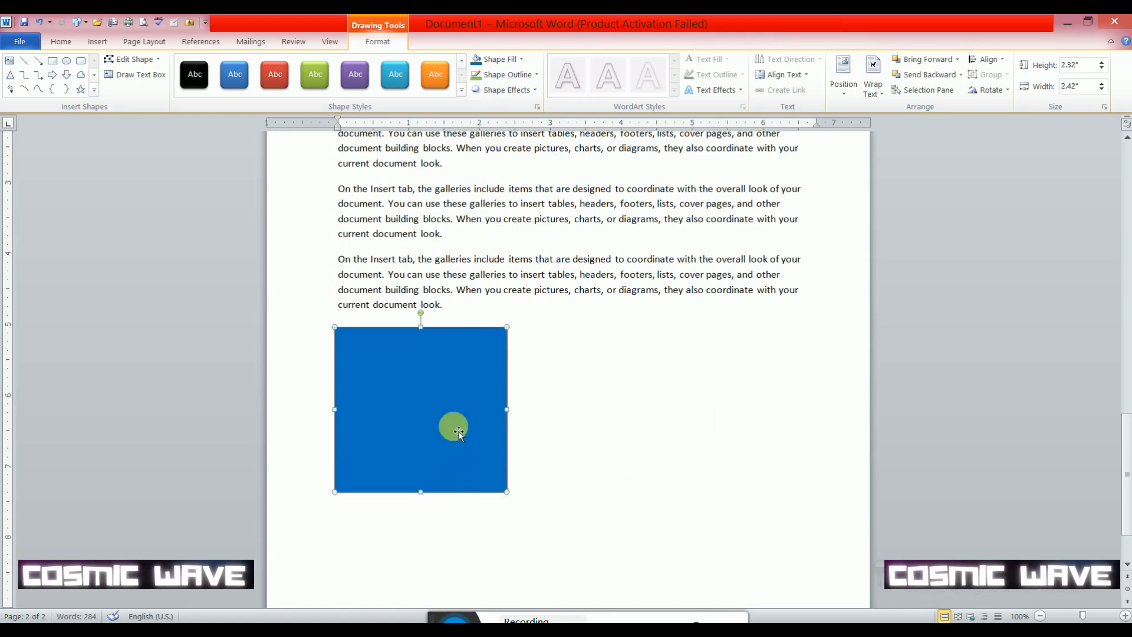
pyautogui.moveTo(444, 417); pyautogui.dragTo(509, 407)
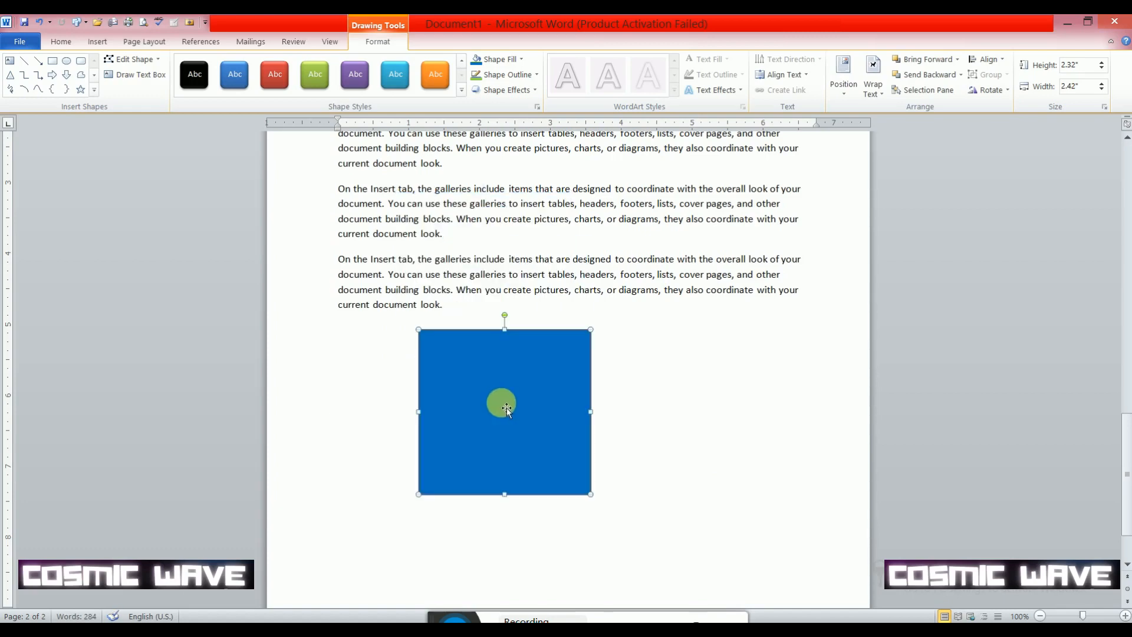
pyautogui.moveTo(507, 408); pyautogui.dragTo(471, 240)
pyautogui.moveTo(470, 240); pyautogui.dragTo(451, 230)
# - Reposition the blue rectangle over the paragraphs and check its text wrapping options without changing them
pyautogui.scroll(3, 521, 283)
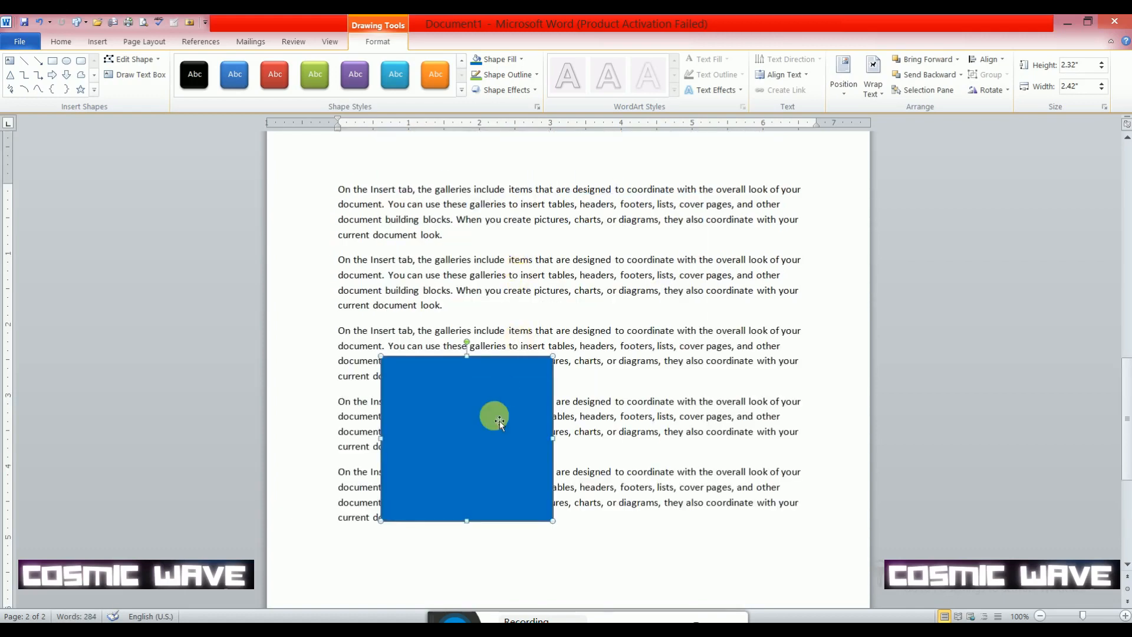
pyautogui.moveTo(499, 422); pyautogui.dragTo(561, 289)
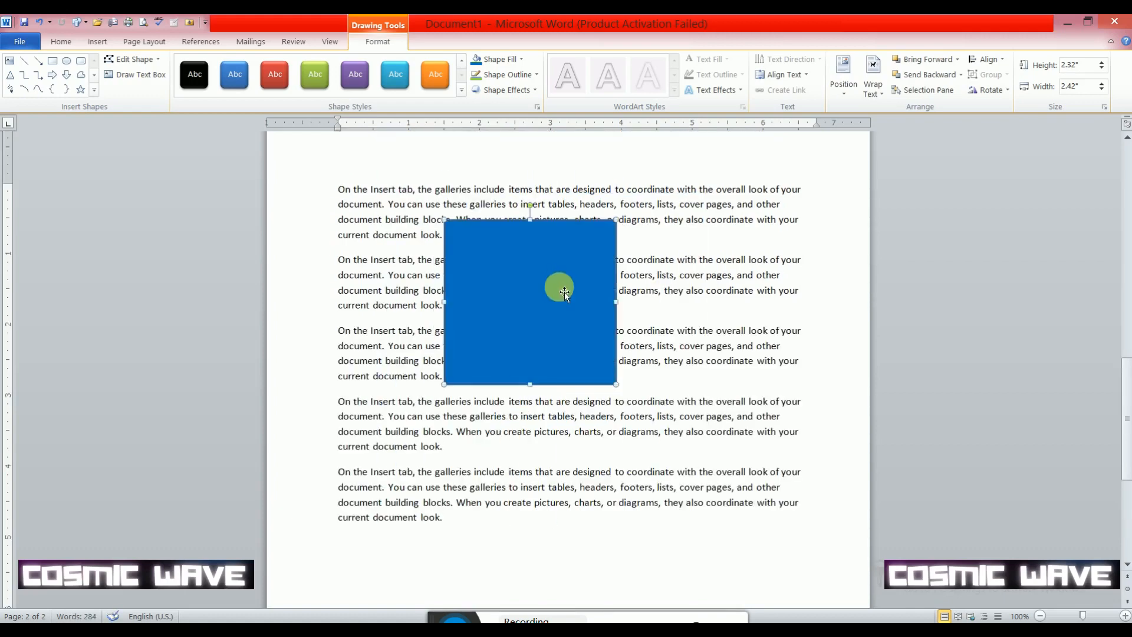
pyautogui.moveTo(554, 289); pyautogui.dragTo(547, 427)
pyautogui.scroll(-3, 542, 410)
pyautogui.click(533, 303)
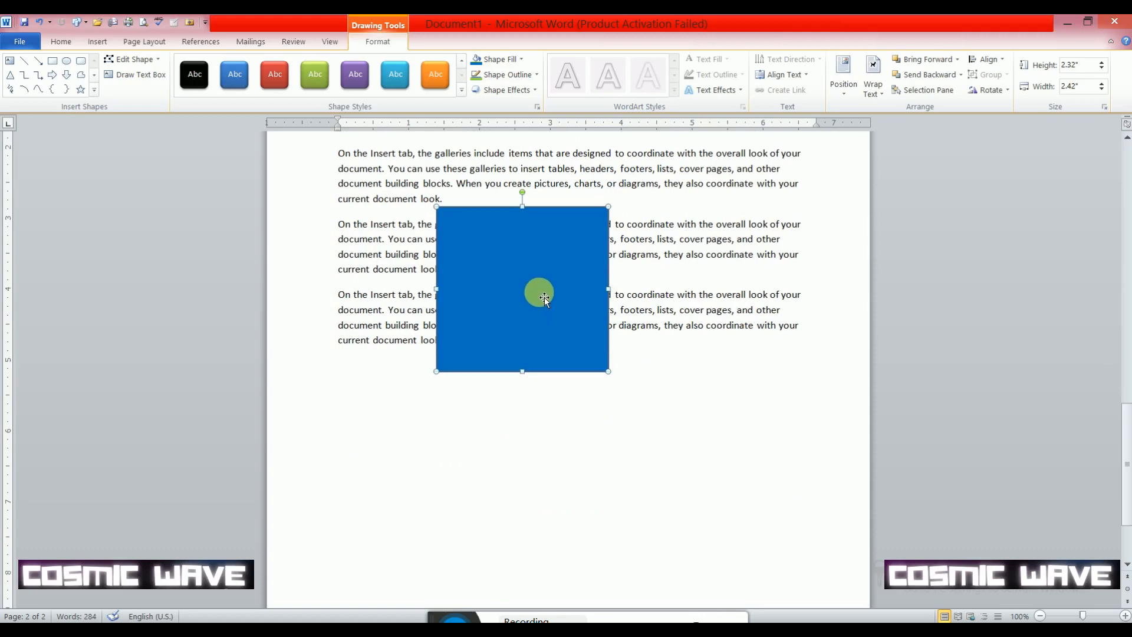
pyautogui.click(882, 94)
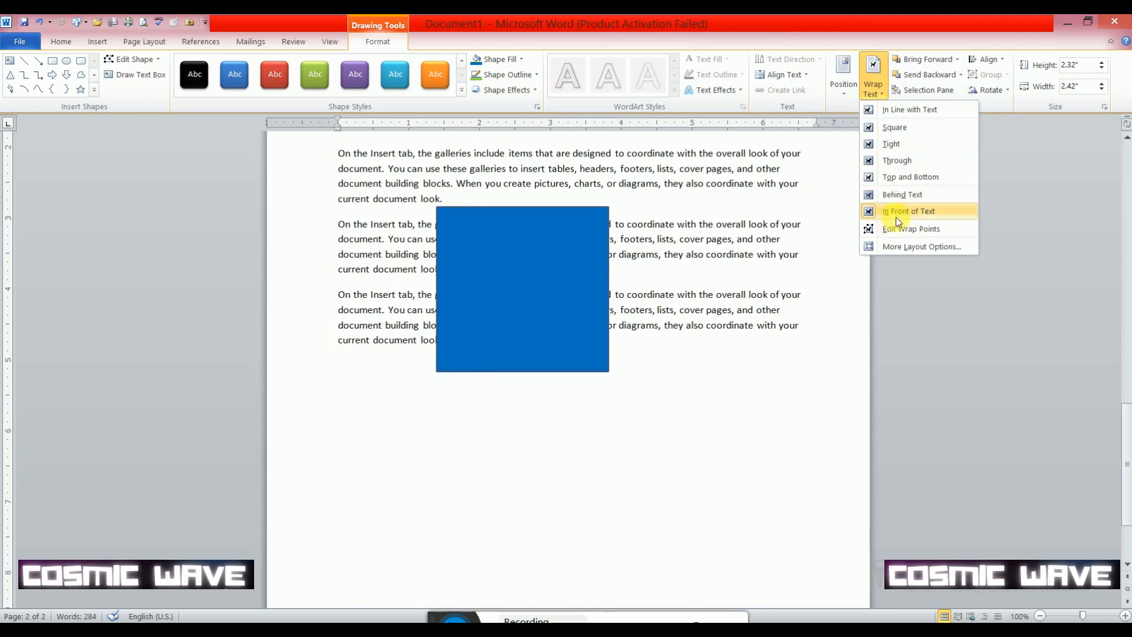
pyautogui.click(522, 263)
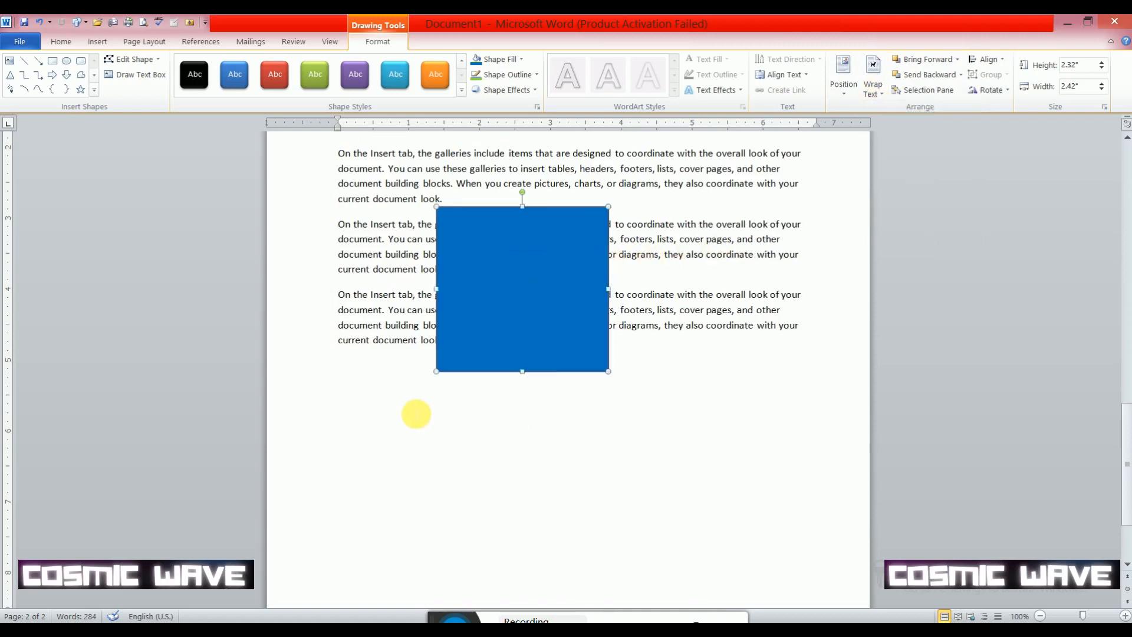
# - Move the blue rectangle below the last paragraph and shrink it to about 1.42" high by 1.33" wide
pyautogui.click(505, 320)
pyautogui.moveTo(504, 320); pyautogui.dragTo(422, 470)
pyautogui.moveTo(521, 531); pyautogui.dragTo(444, 466)
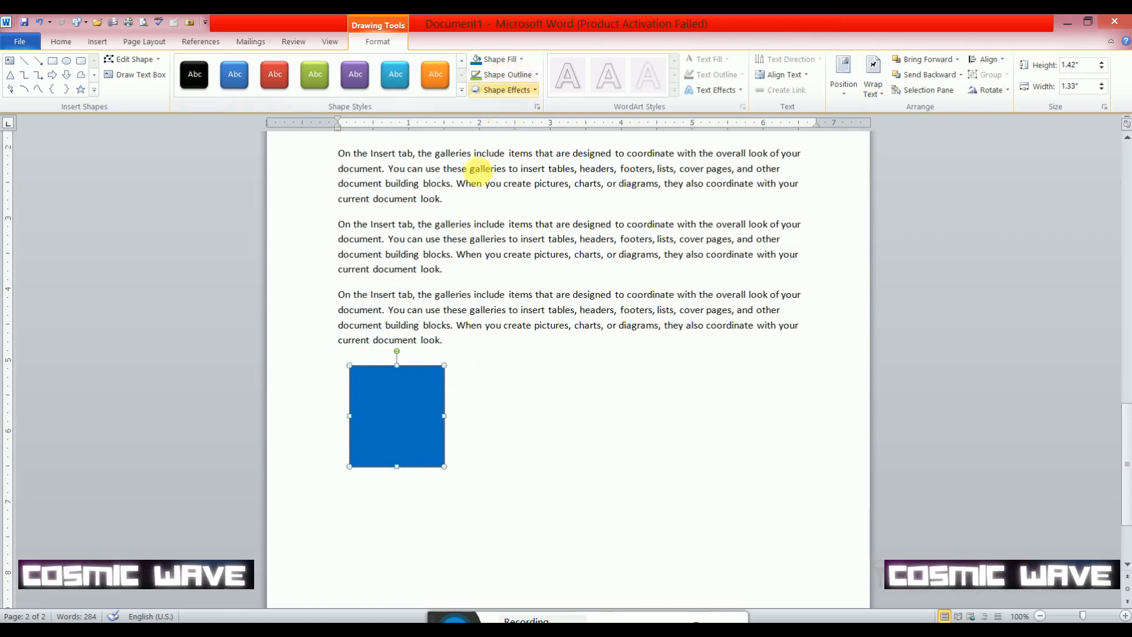
# - Fill the blue rectangle with the 360_F_481756087 picture from the Wallpaper folder and enlarge it to about 2.65" high by 3.05" wide
pyautogui.click(391, 444)
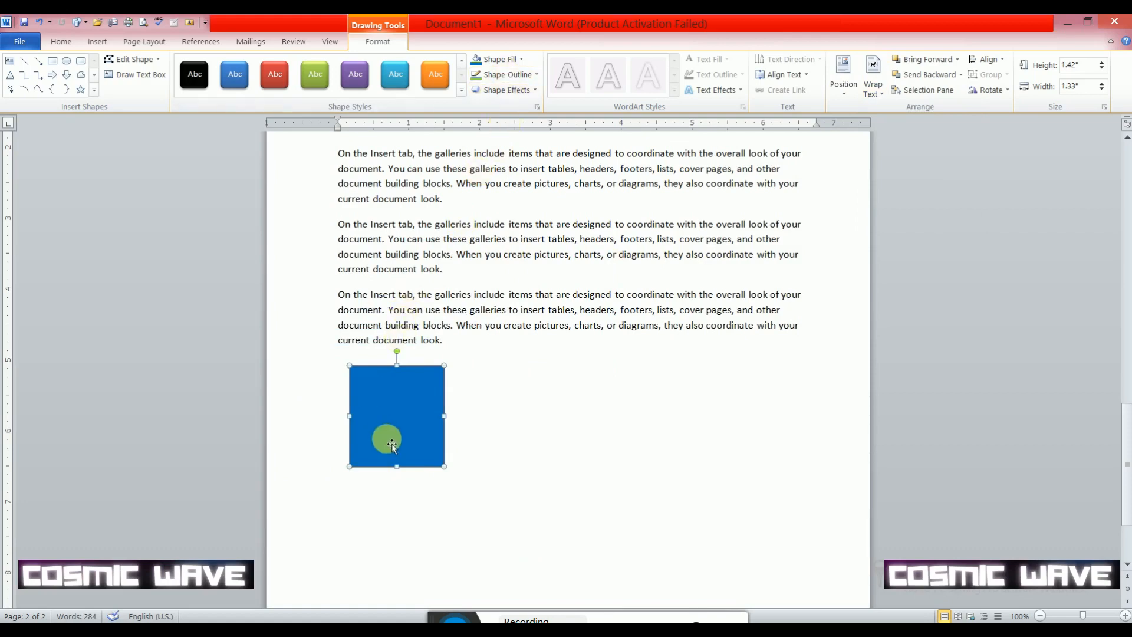
pyautogui.click(514, 59)
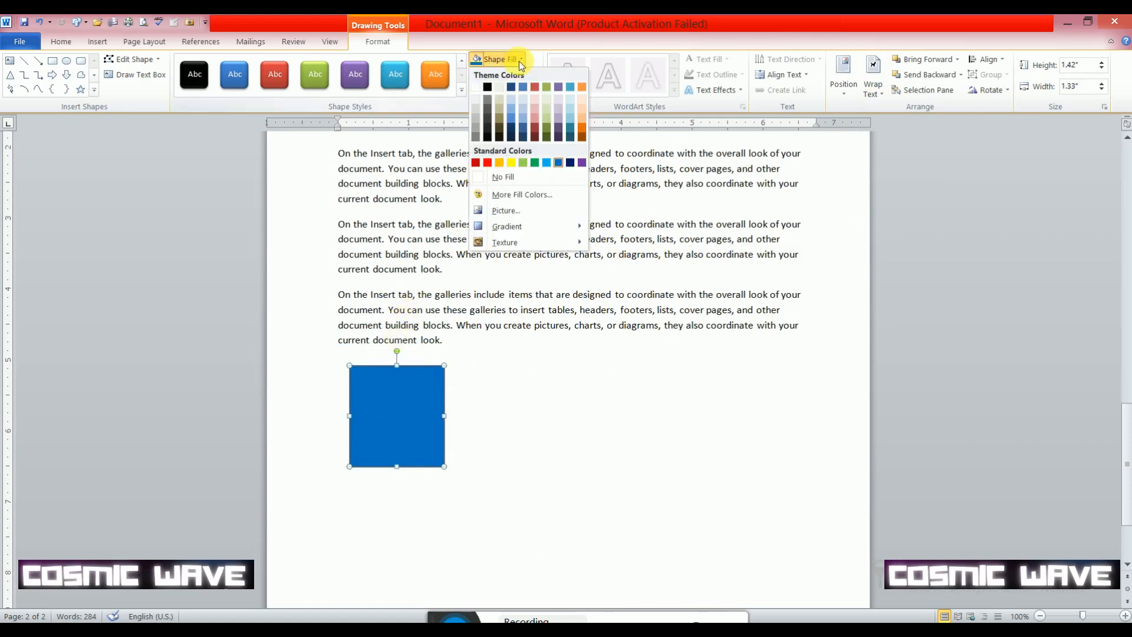
pyautogui.click(510, 211)
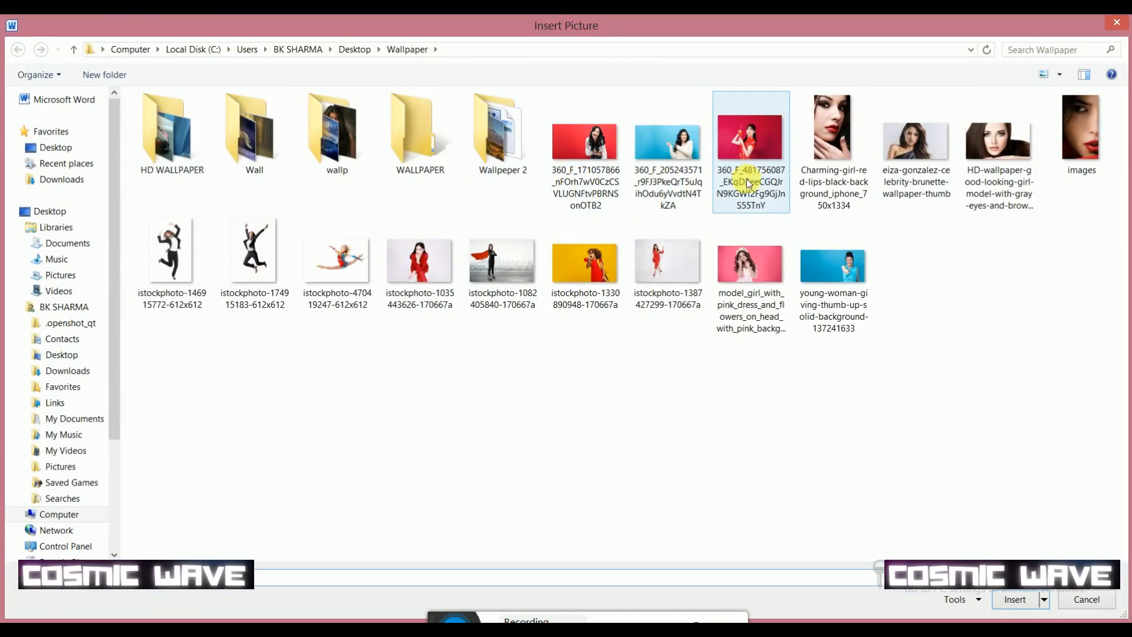
pyautogui.doubleClick(748, 184)
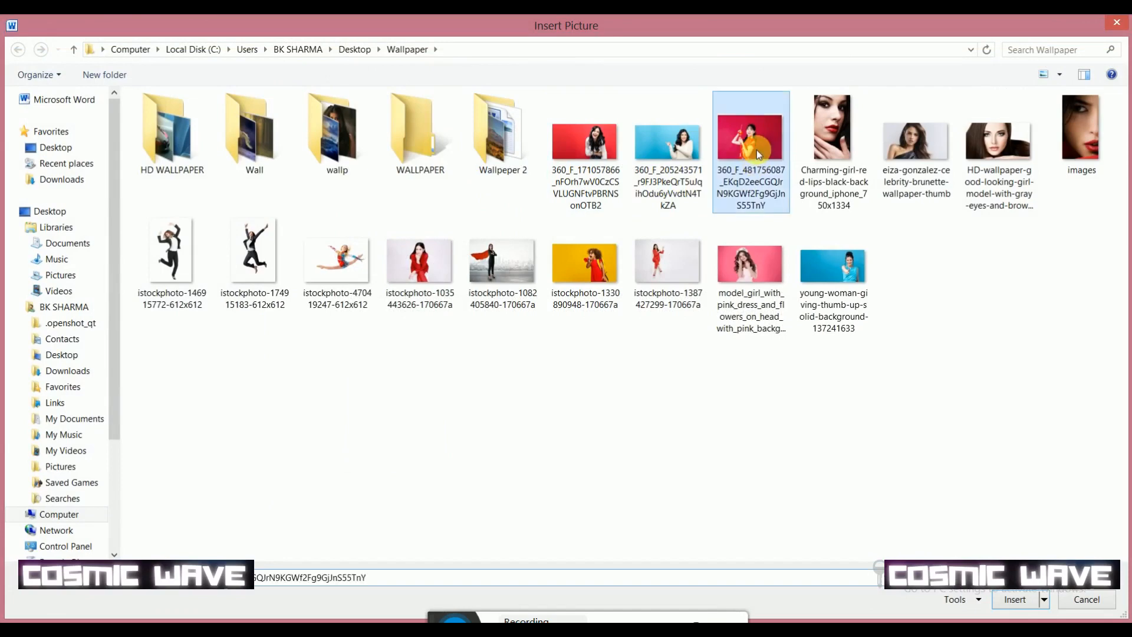
pyautogui.moveTo(445, 468); pyautogui.dragTo(566, 554)
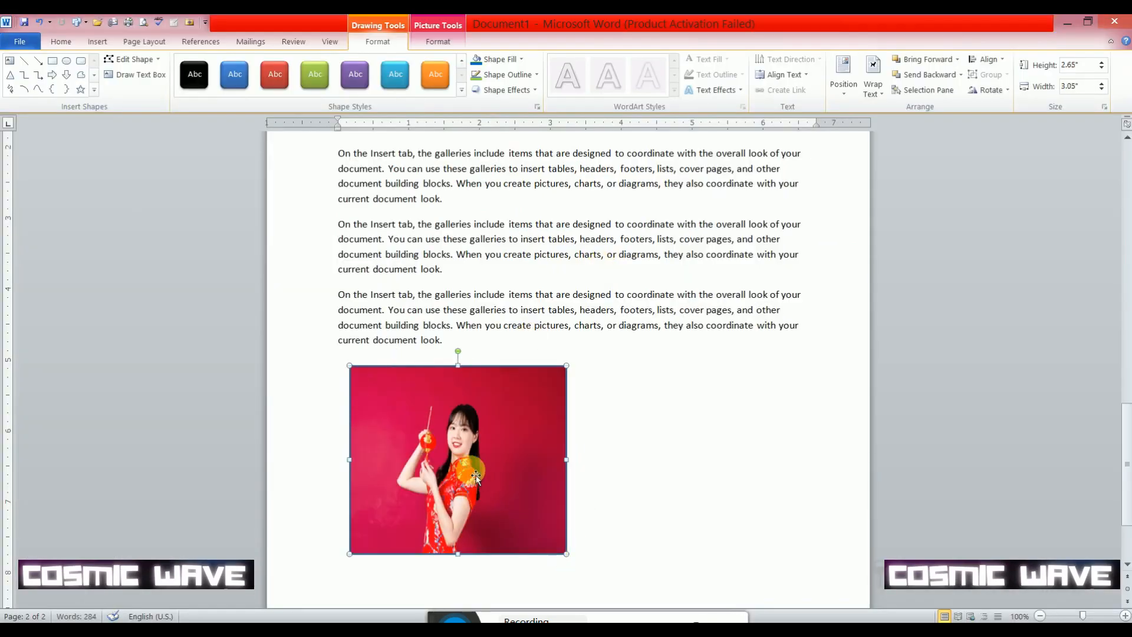
# - Draw an oval about 2.63" high by 3.25" wide and position it beside the picture-filled rectangle
pyautogui.scroll(-3, 473, 477)
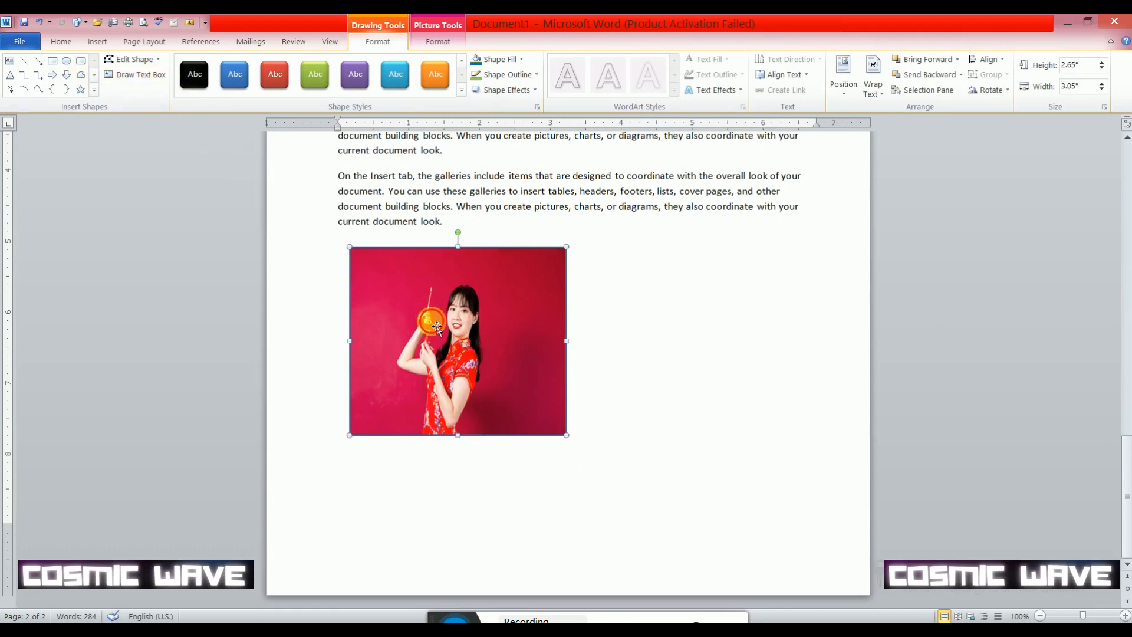
pyautogui.click(147, 41)
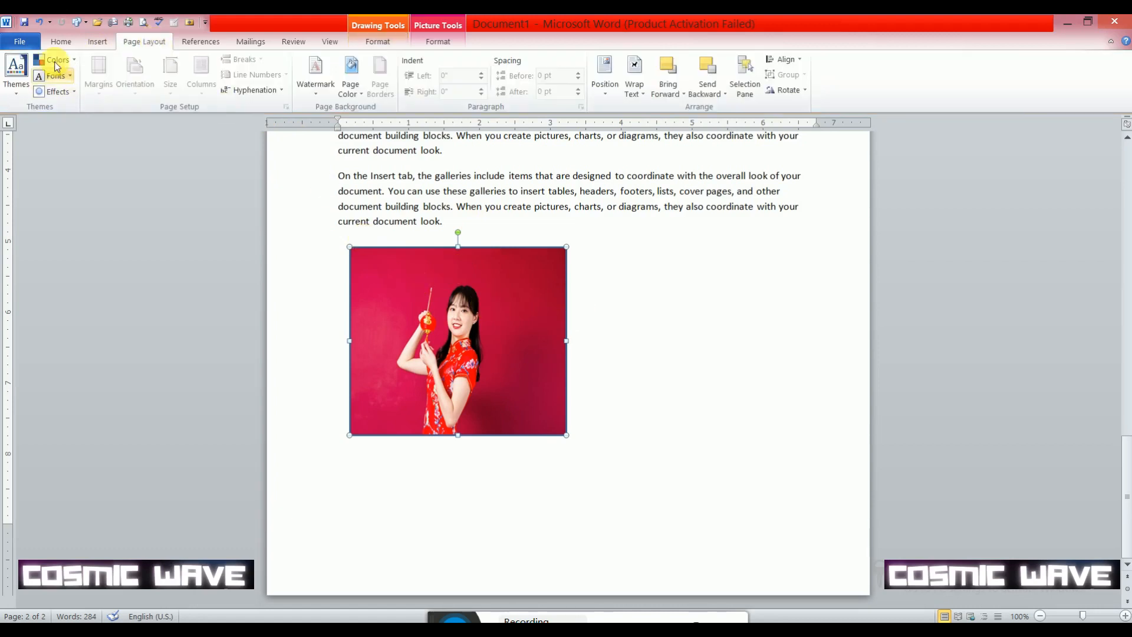
pyautogui.click(97, 42)
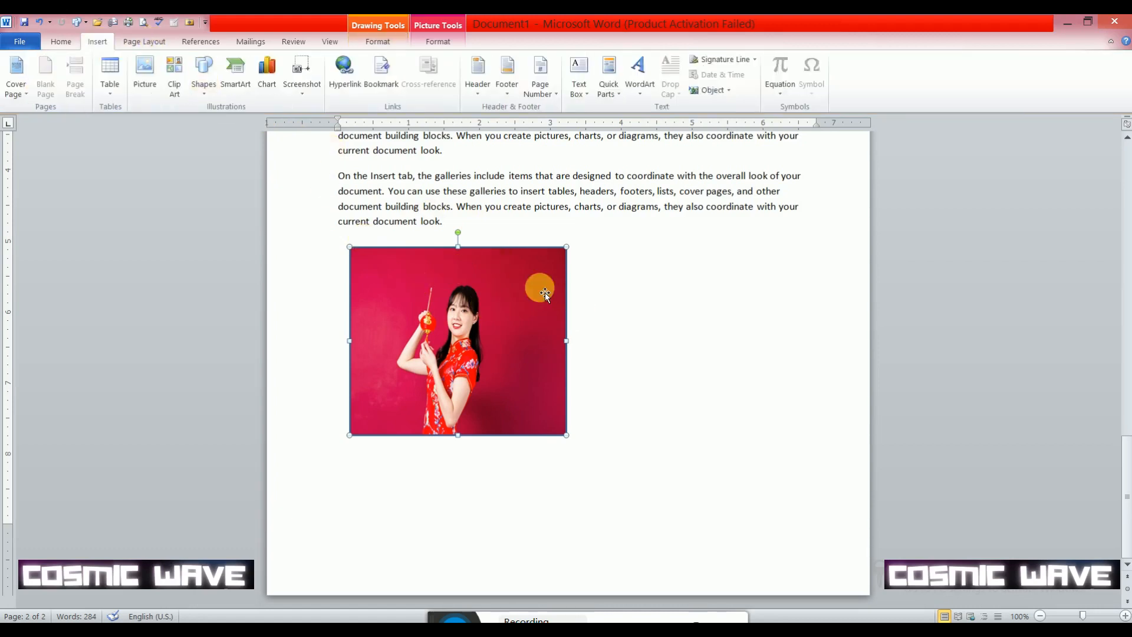
pyautogui.click(207, 94)
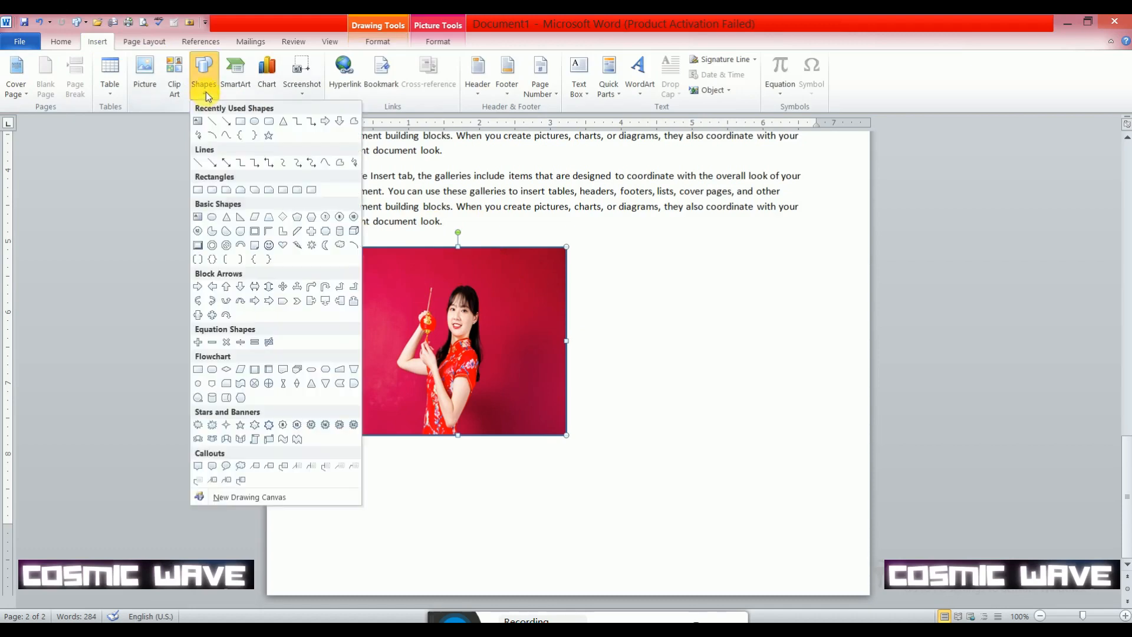
pyautogui.click(255, 122)
pyautogui.moveTo(599, 253)
pyautogui.mouseDown()
pyautogui.moveTo(772, 450)
pyautogui.moveTo(829, 440)
pyautogui.mouseUp()
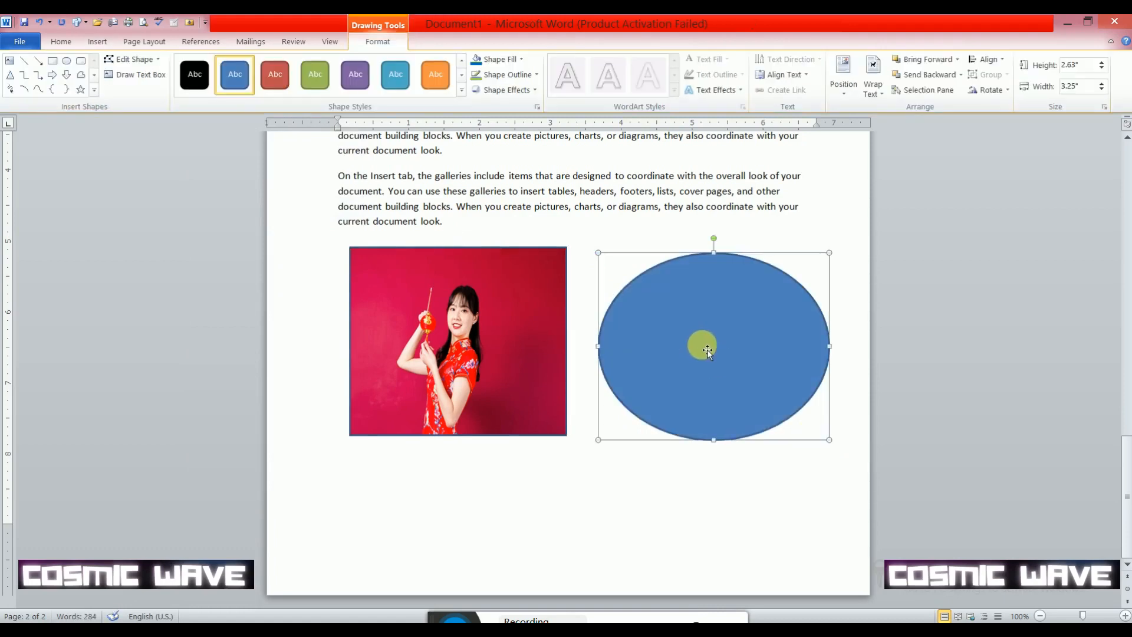
pyautogui.moveTo(707, 347)
pyautogui.mouseDown()
pyautogui.moveTo(690, 322)
pyautogui.moveTo(698, 339)
pyautogui.mouseUp()
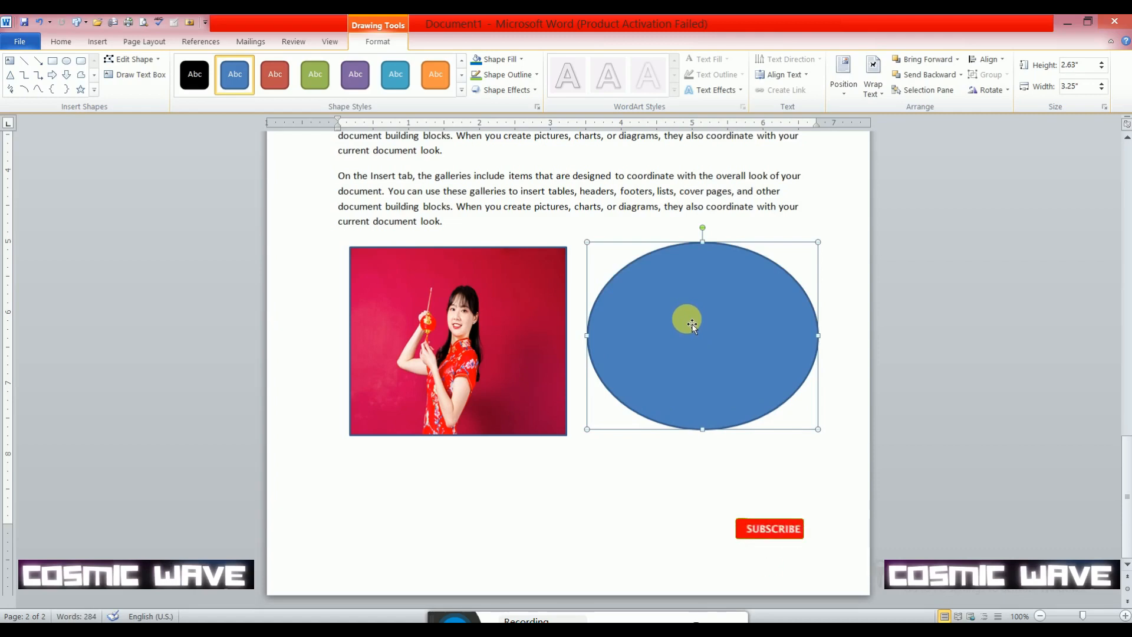
pyautogui.click(517, 59)
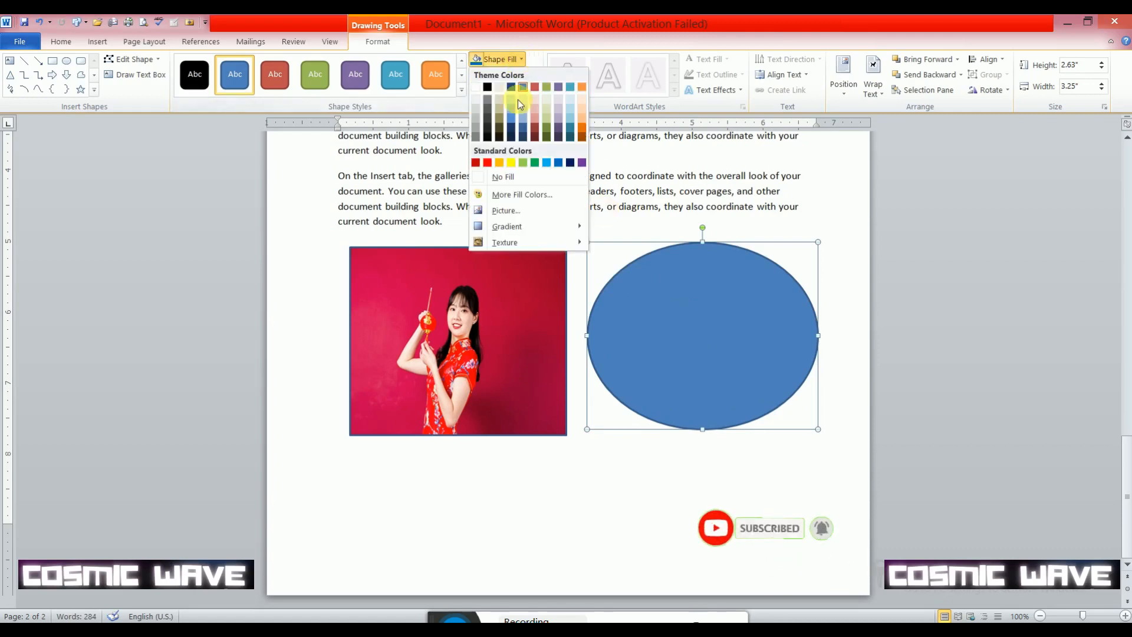
pyautogui.click(501, 162)
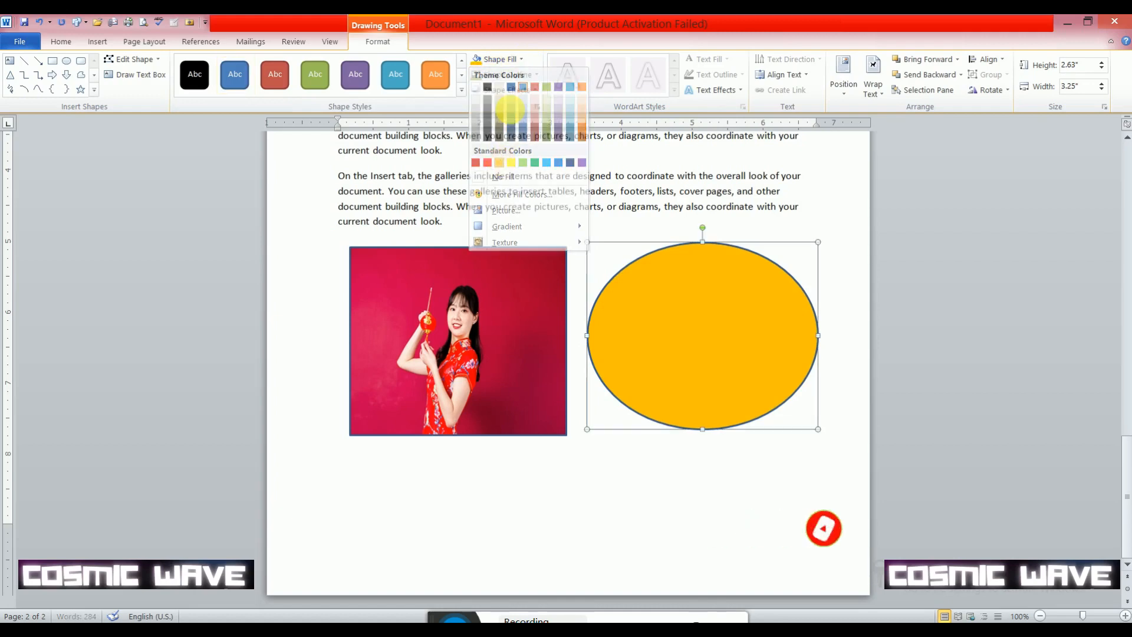
pyautogui.click(519, 59)
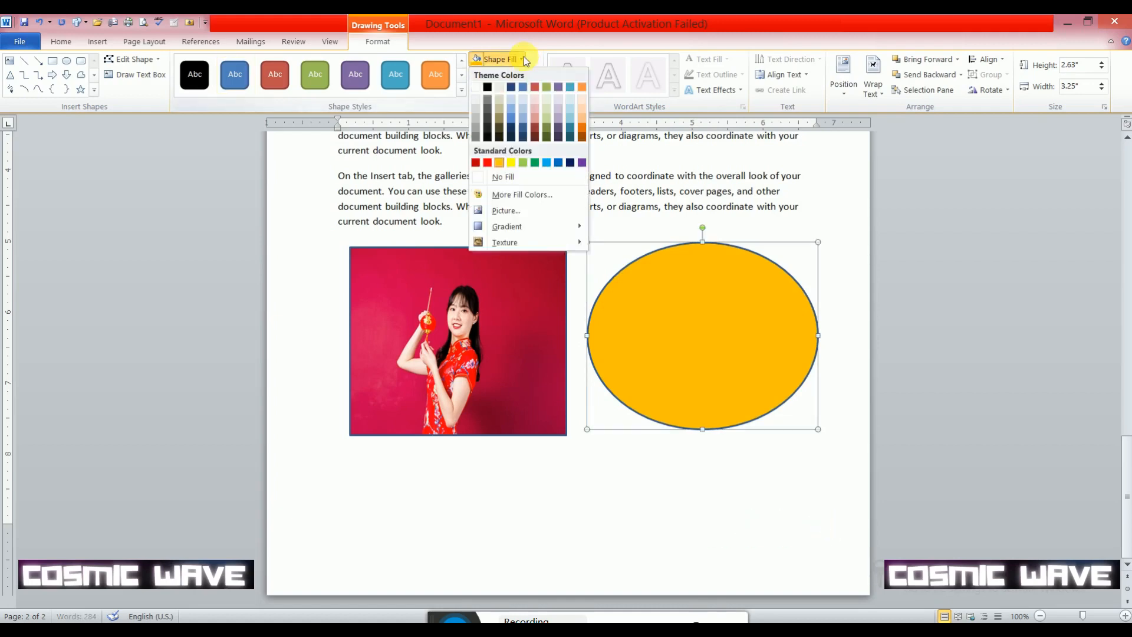
pyautogui.click(510, 210)
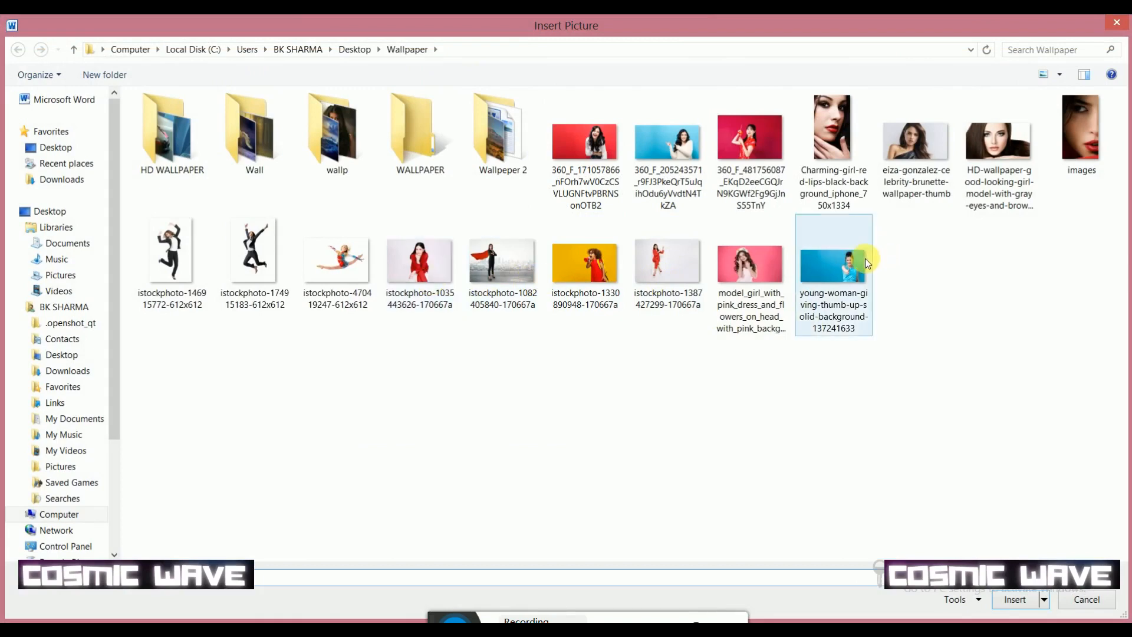
pyautogui.doubleClick(663, 265)
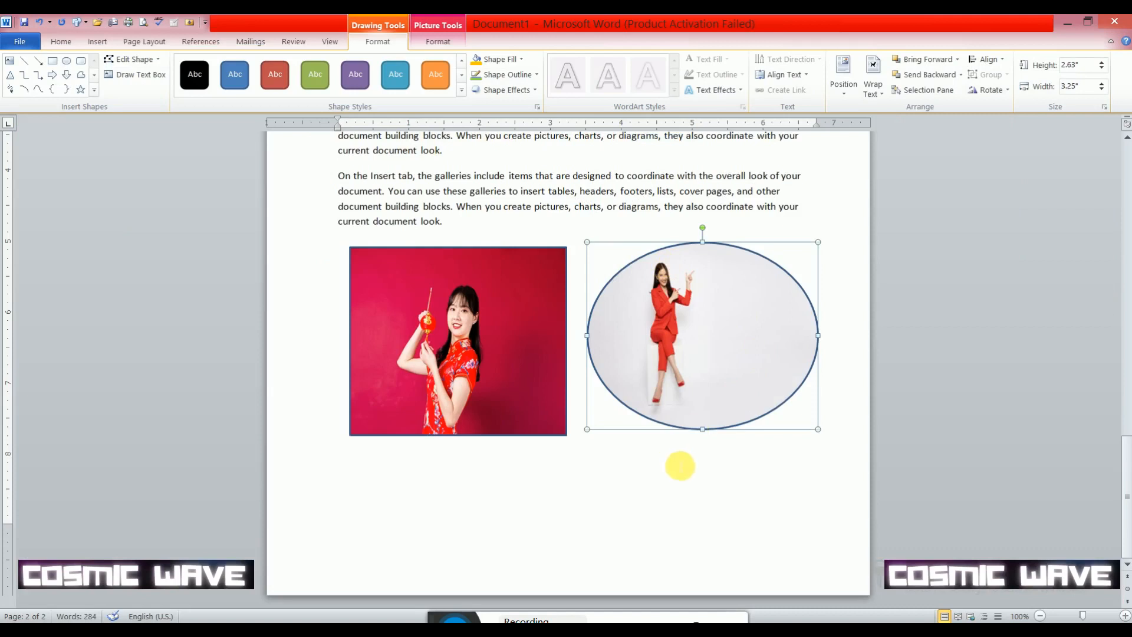
pyautogui.click(686, 488)
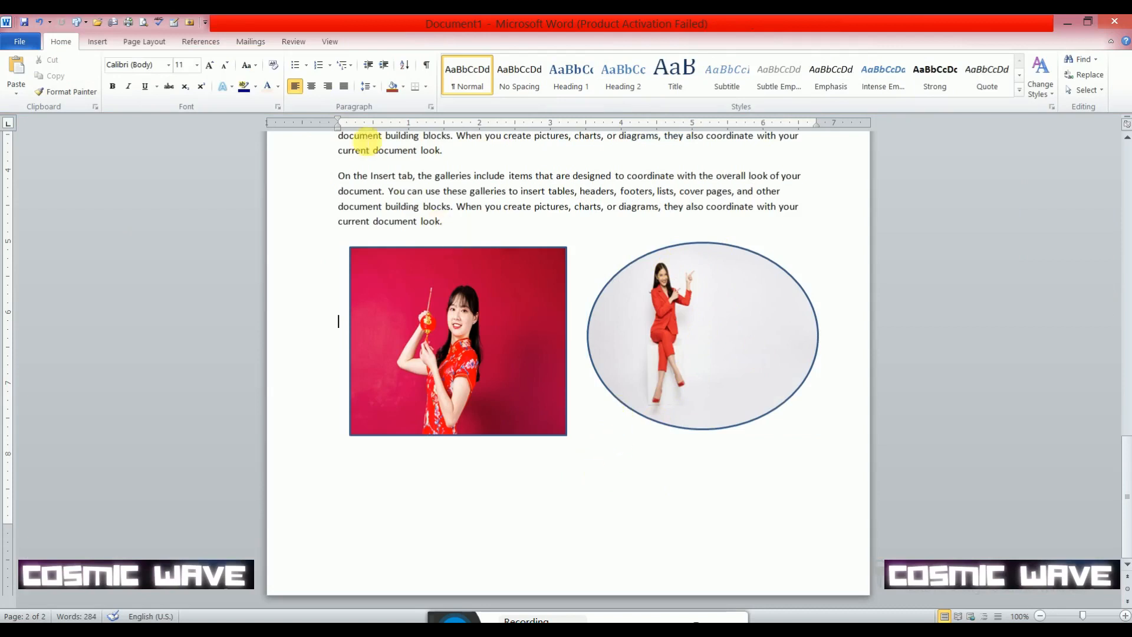
pyautogui.click(100, 42)
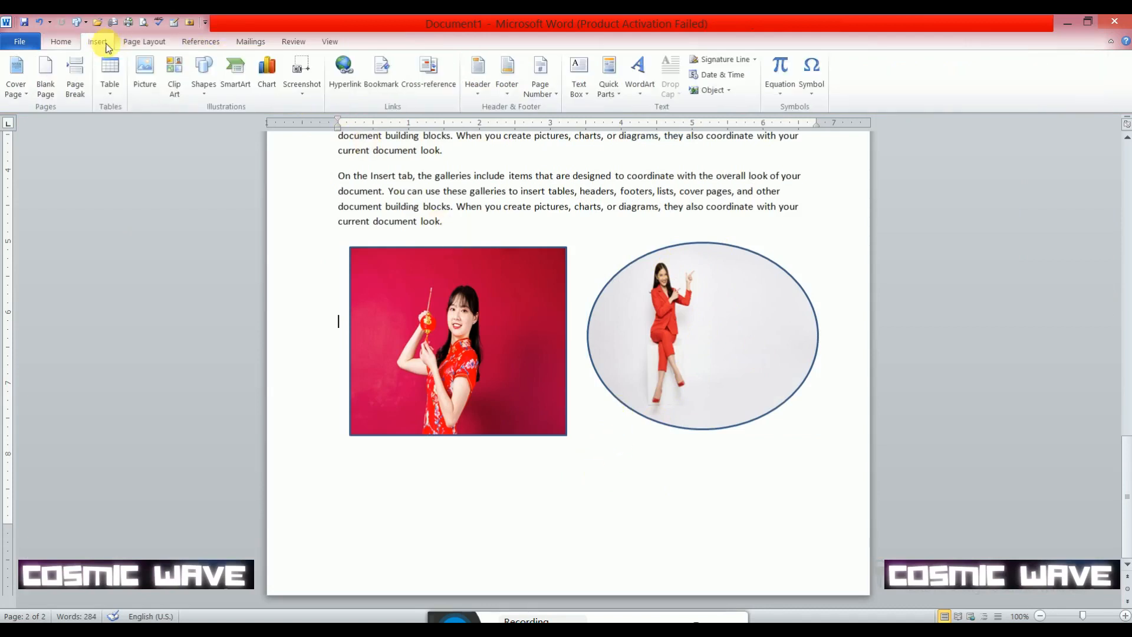
pyautogui.click(203, 76)
pyautogui.click(254, 122)
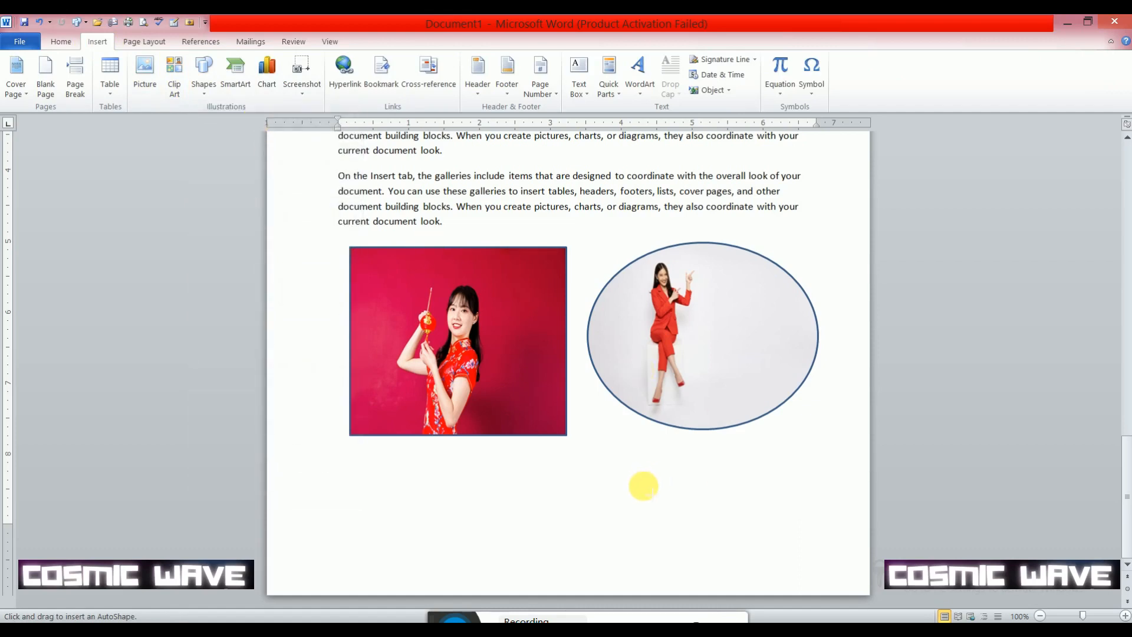
pyautogui.moveTo(623, 462); pyautogui.dragTo(744, 575)
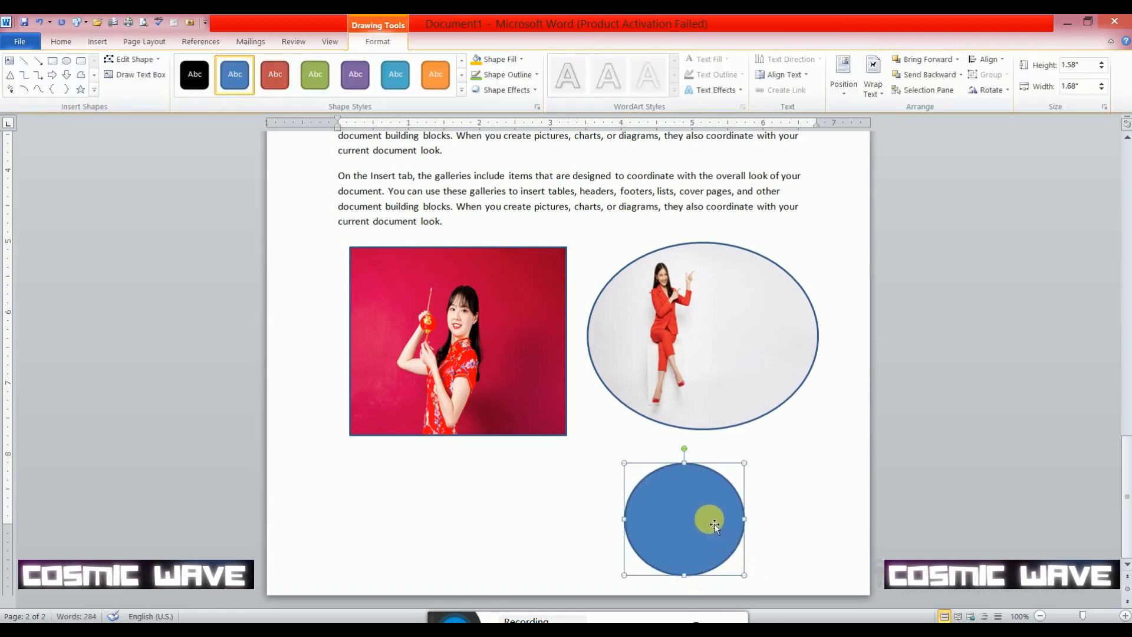
pyautogui.click(507, 58)
pyautogui.click(521, 215)
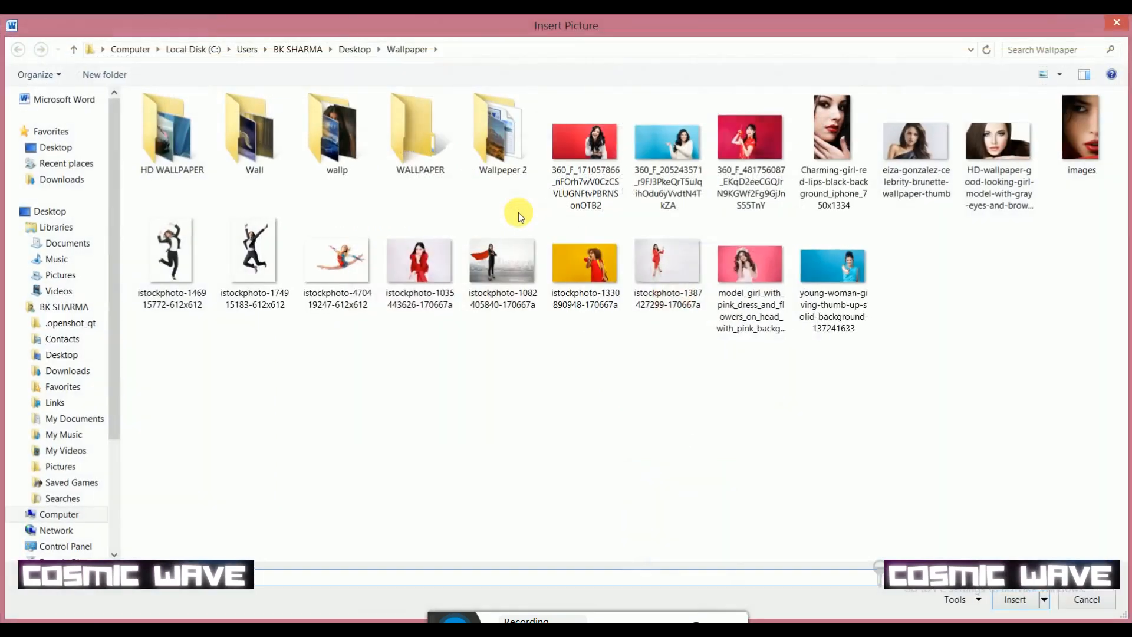
pyautogui.doubleClick(427, 264)
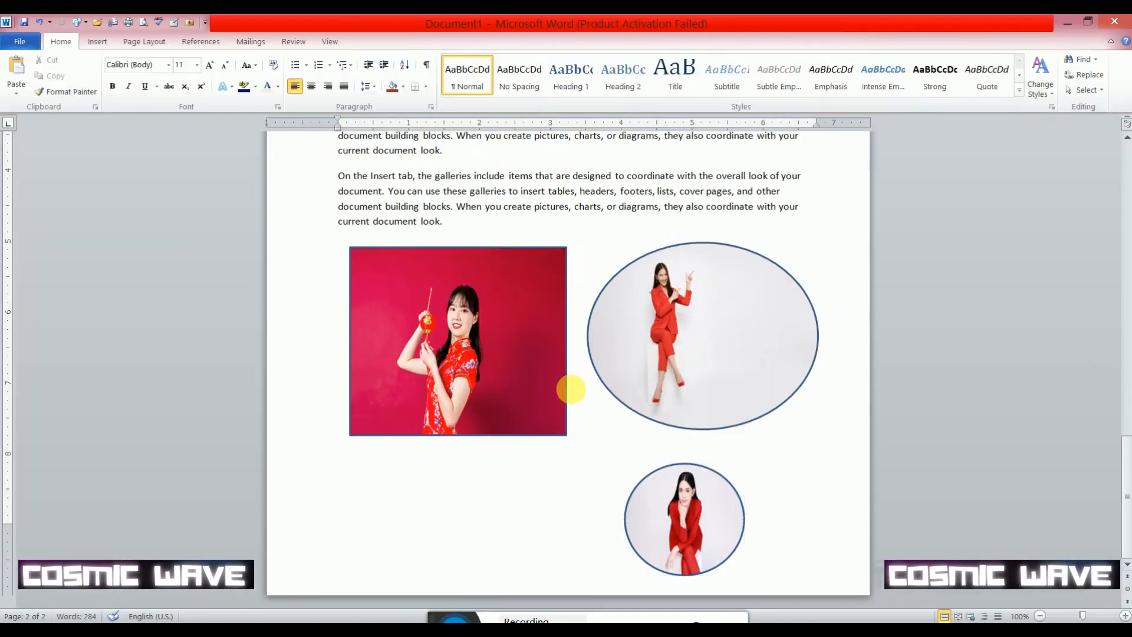
# - Set the picture-filled rectangle's outline to 6 pt weight and standard Orange
pyautogui.click(535, 356)
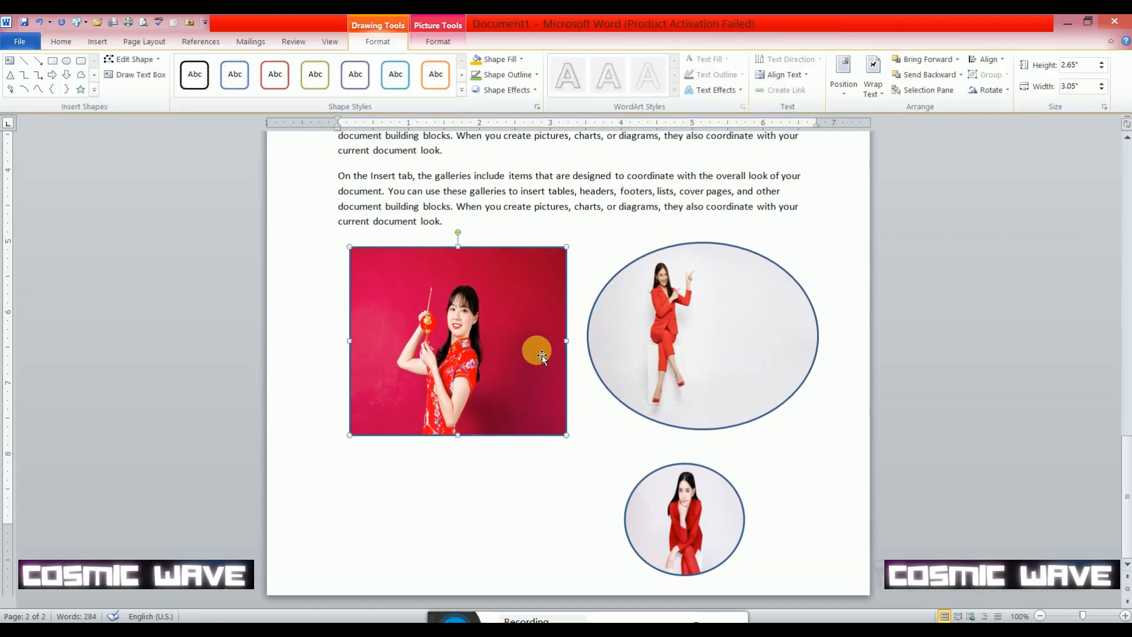
pyautogui.click(536, 75)
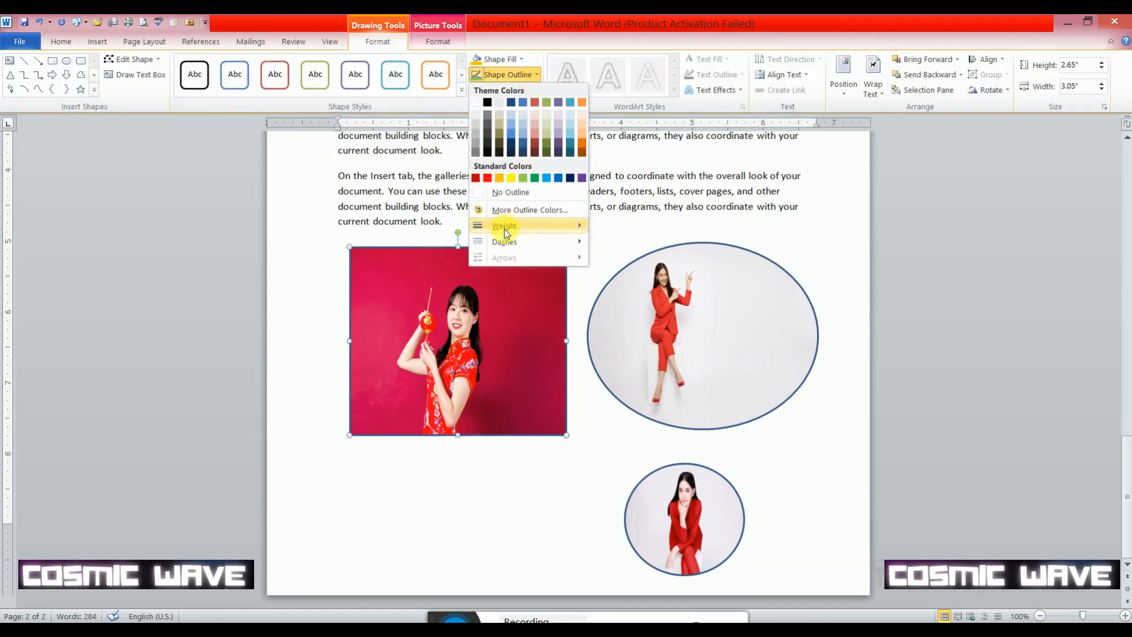
pyautogui.moveTo(504, 229)
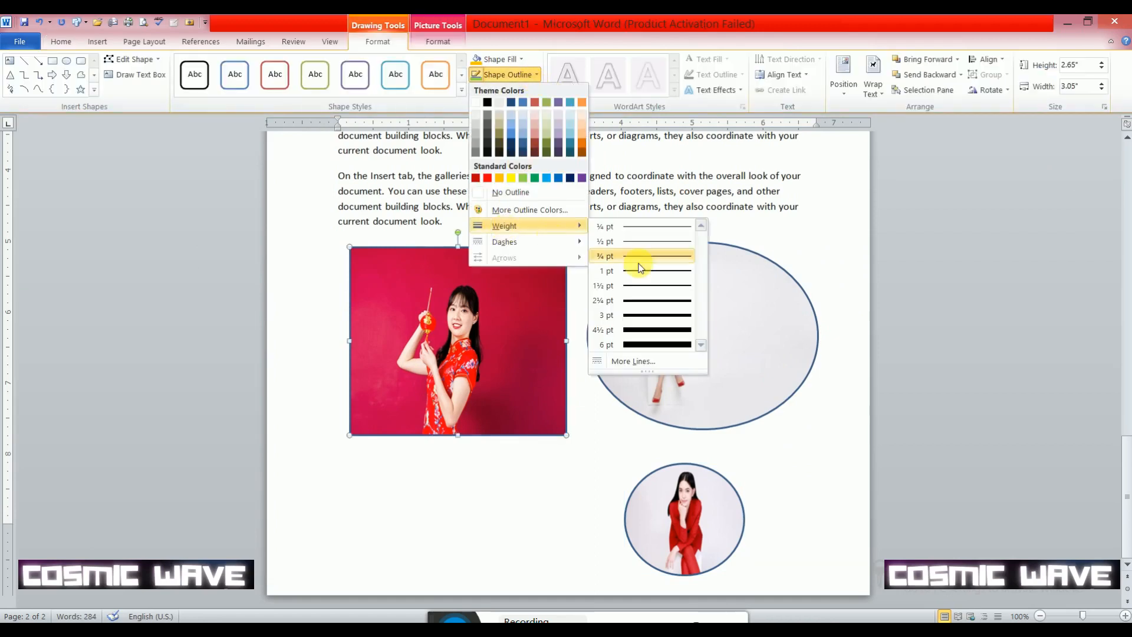
pyautogui.click(644, 345)
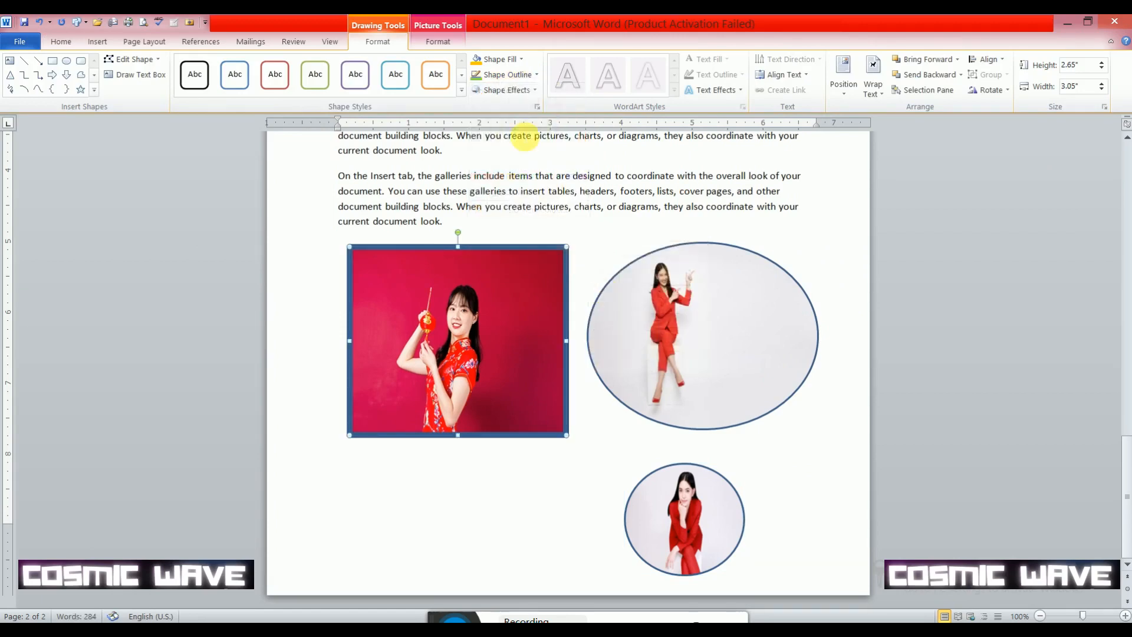
pyautogui.click(507, 74)
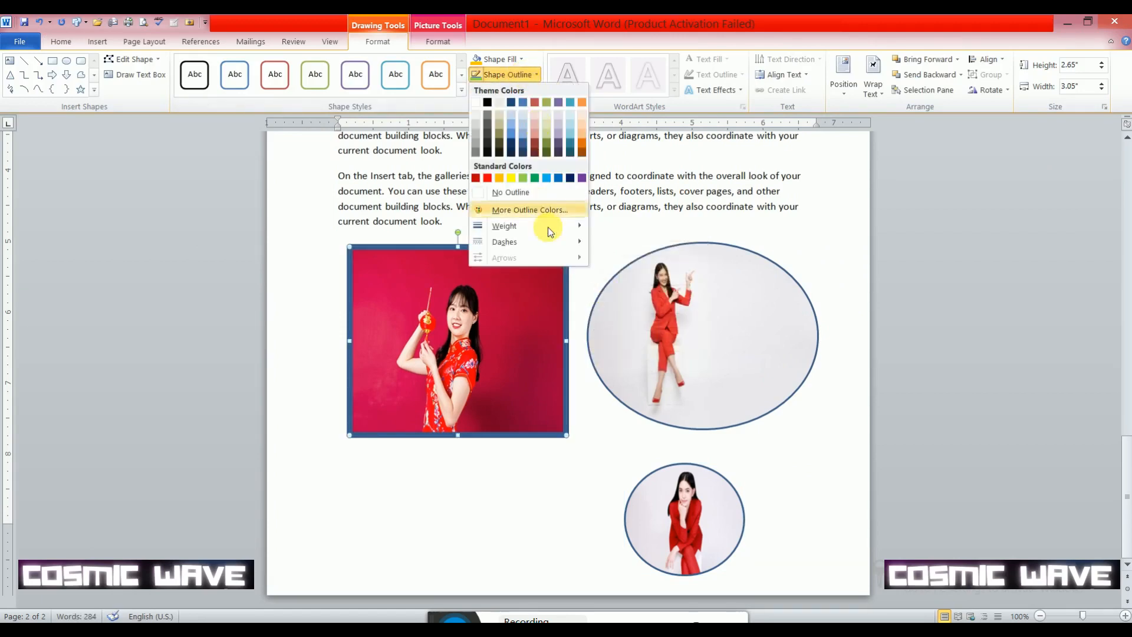
pyautogui.click(499, 178)
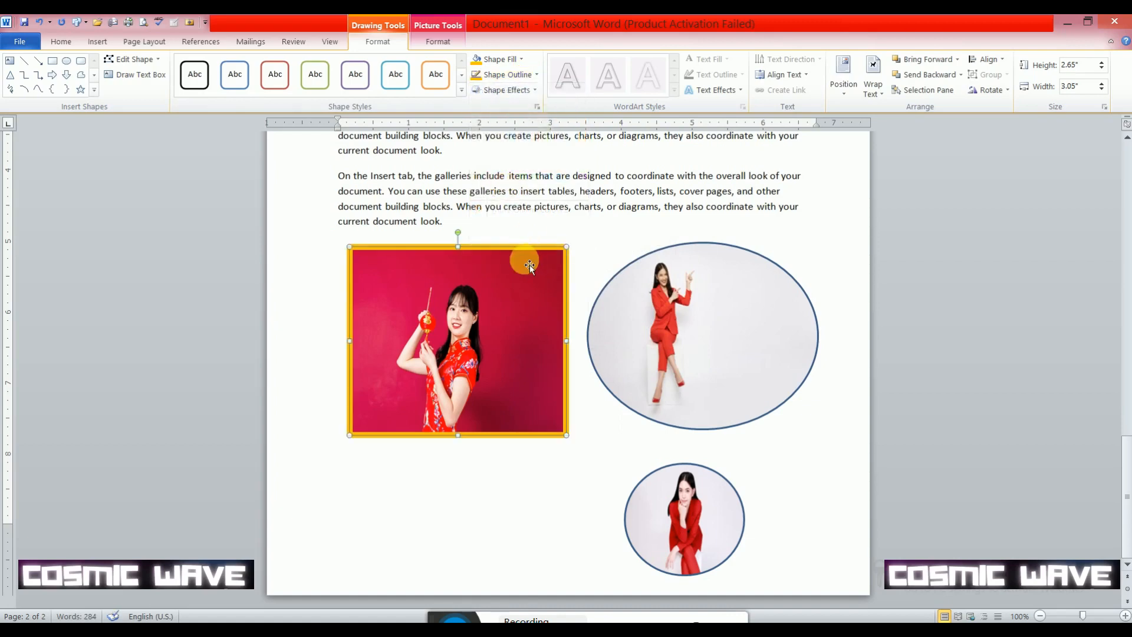
# - Change the rectangle's outline to the Dash line style
pyautogui.click(525, 81)
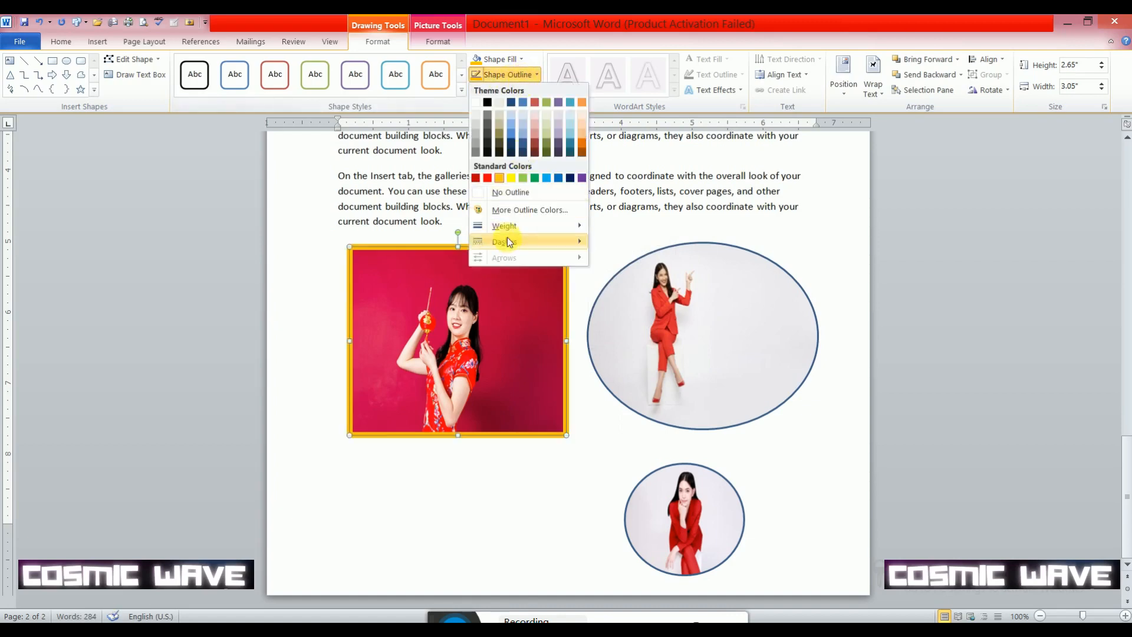
pyautogui.moveTo(511, 241)
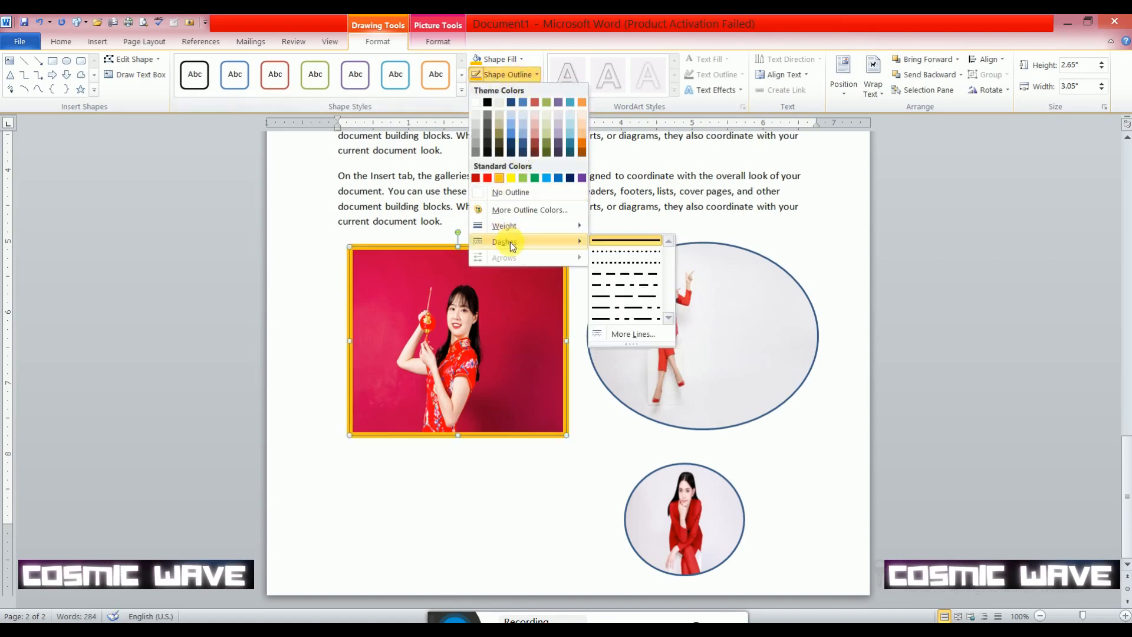
pyautogui.click(633, 274)
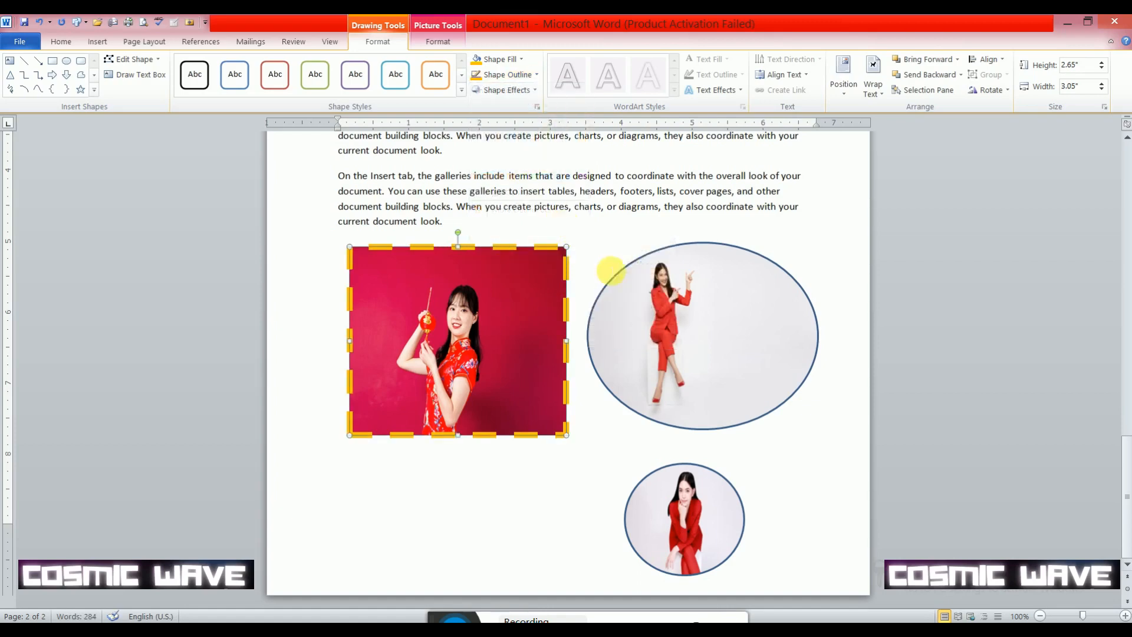
# - Apply the tilted preset shape effect, third in the third row of Presets, to the larger oval
pyautogui.click(631, 282)
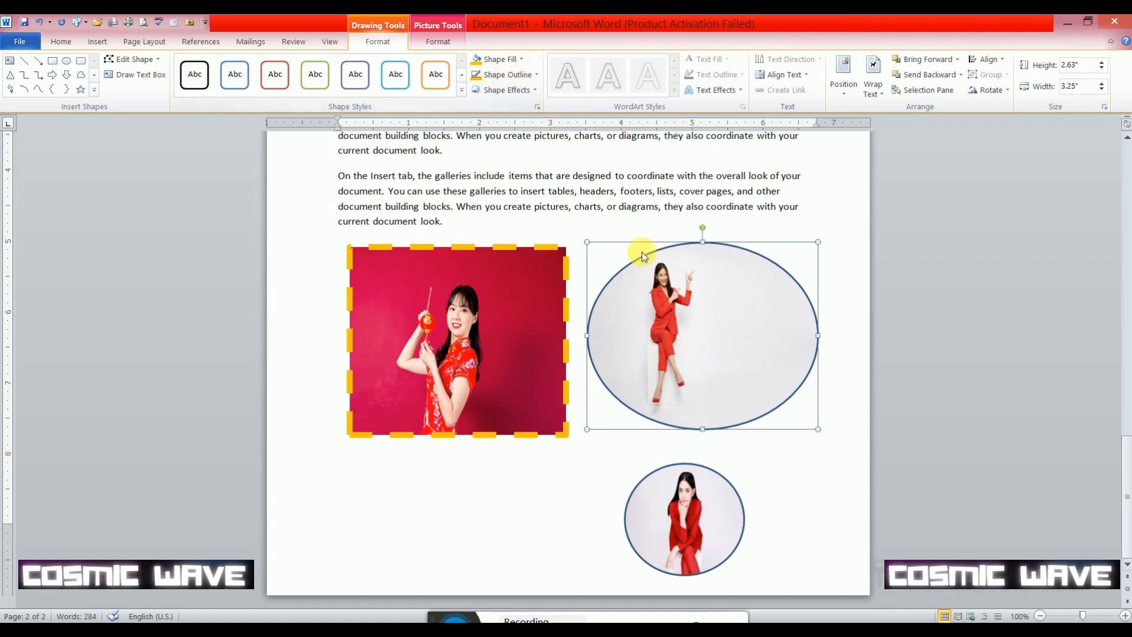
pyautogui.click(522, 90)
pyautogui.moveTo(510, 112)
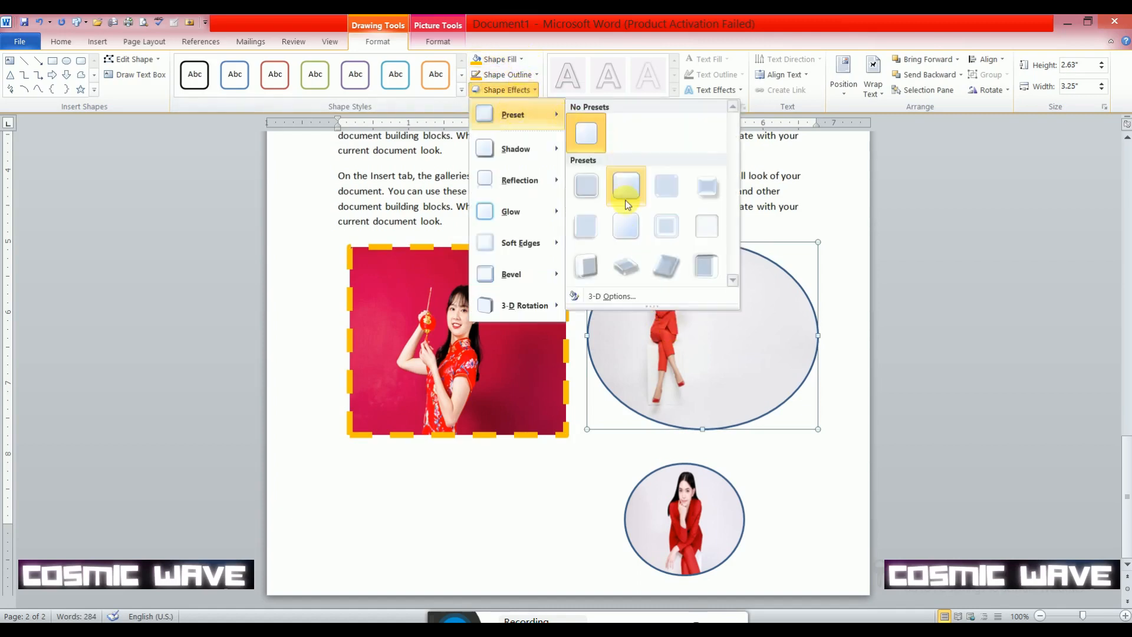
pyautogui.click(664, 265)
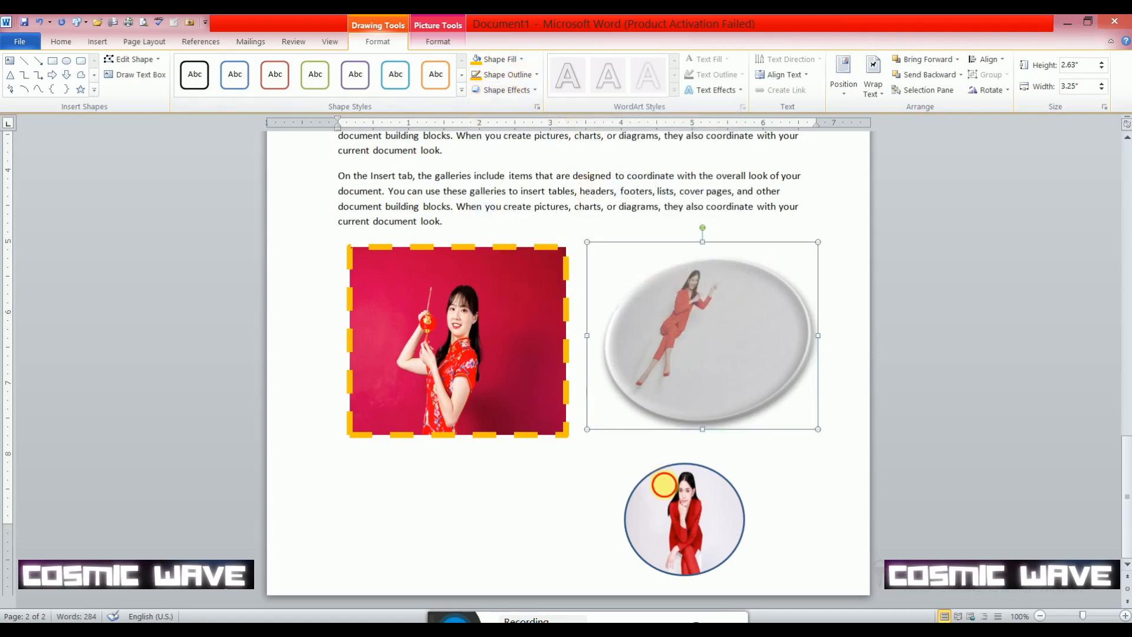
# - Try two Parallel 3-D rotations on the small oval and set it back to No Rotation
pyautogui.click(670, 491)
pyautogui.click(518, 91)
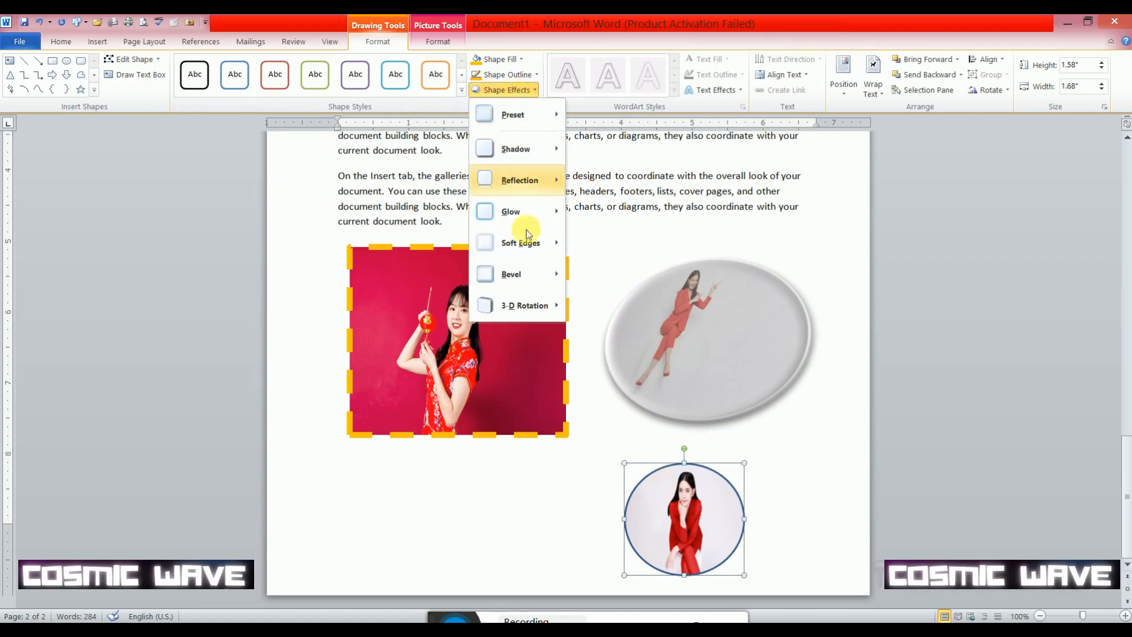
pyautogui.moveTo(525, 310)
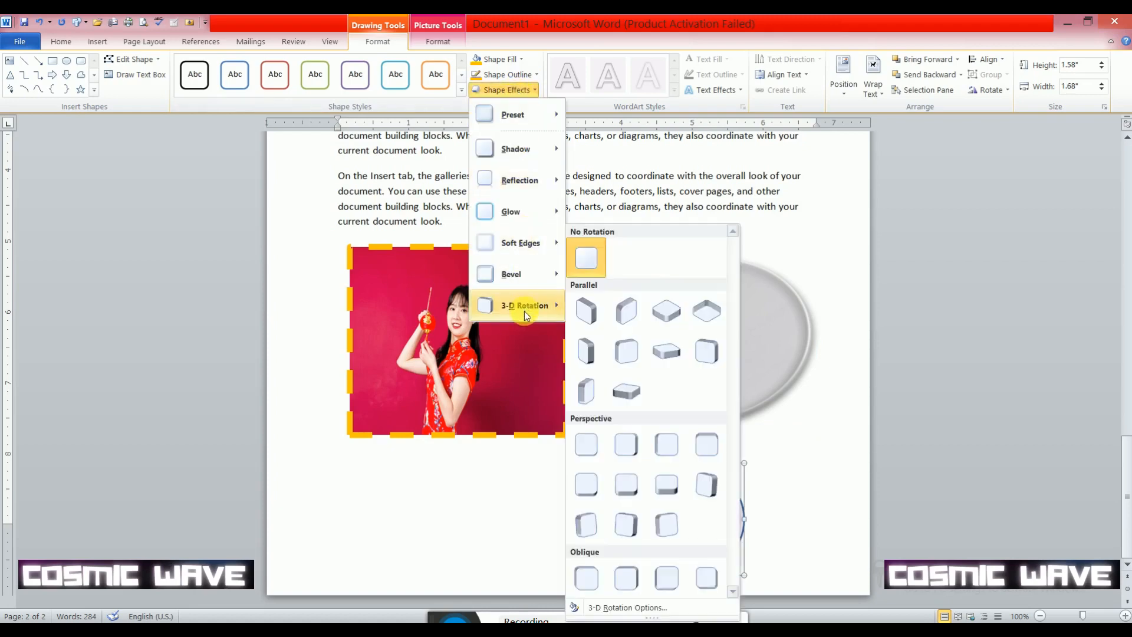
pyautogui.click(592, 353)
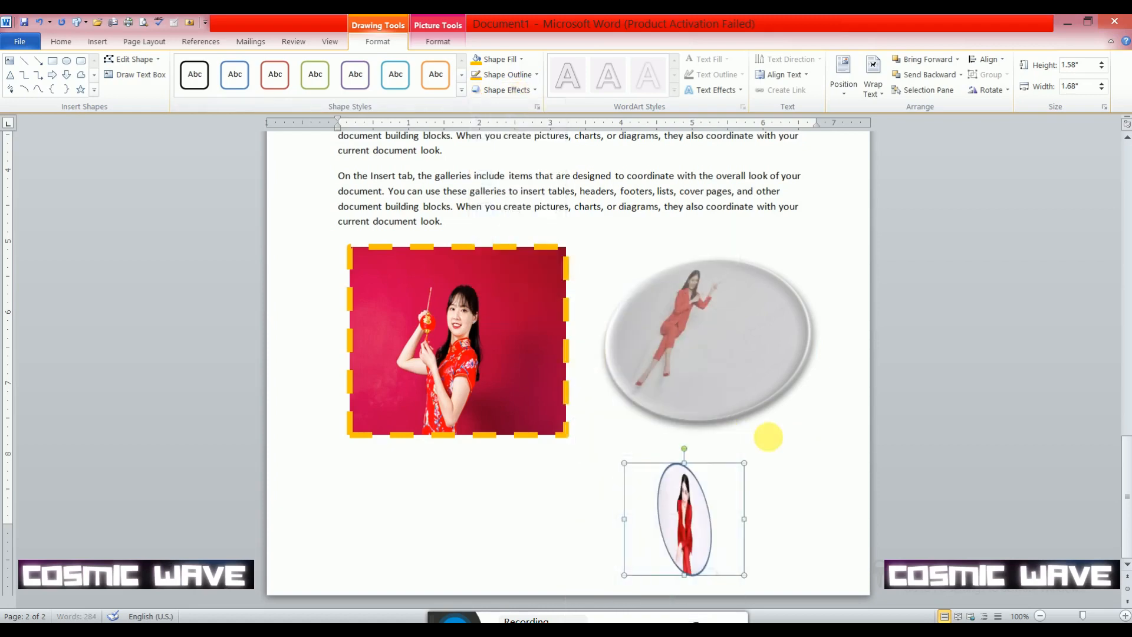
pyautogui.click(529, 91)
pyautogui.moveTo(529, 303)
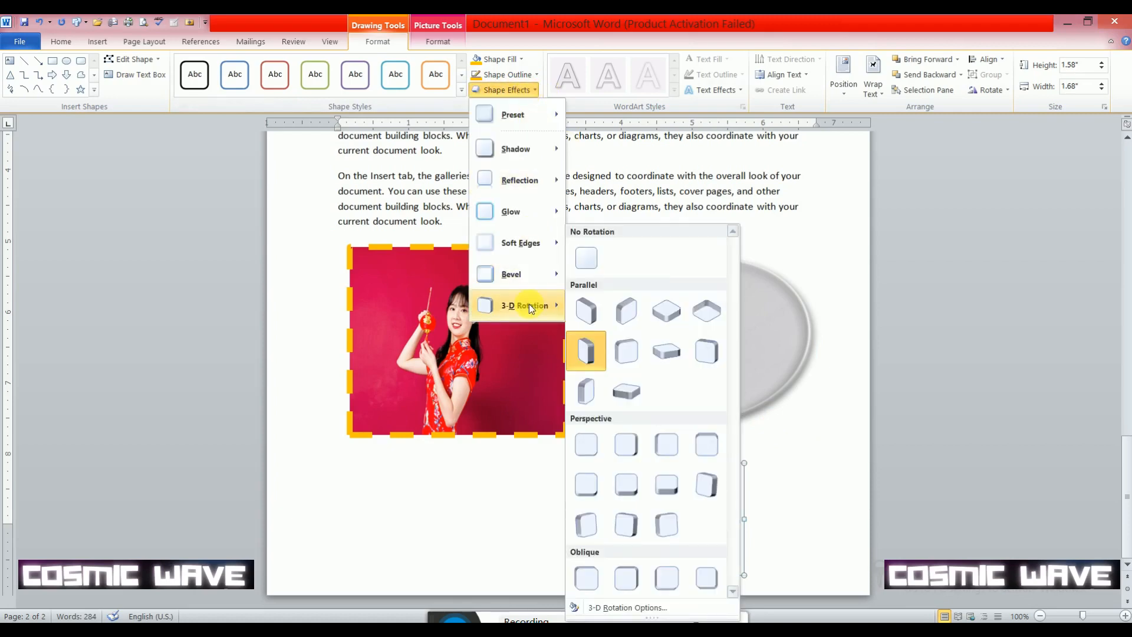
pyautogui.click(630, 394)
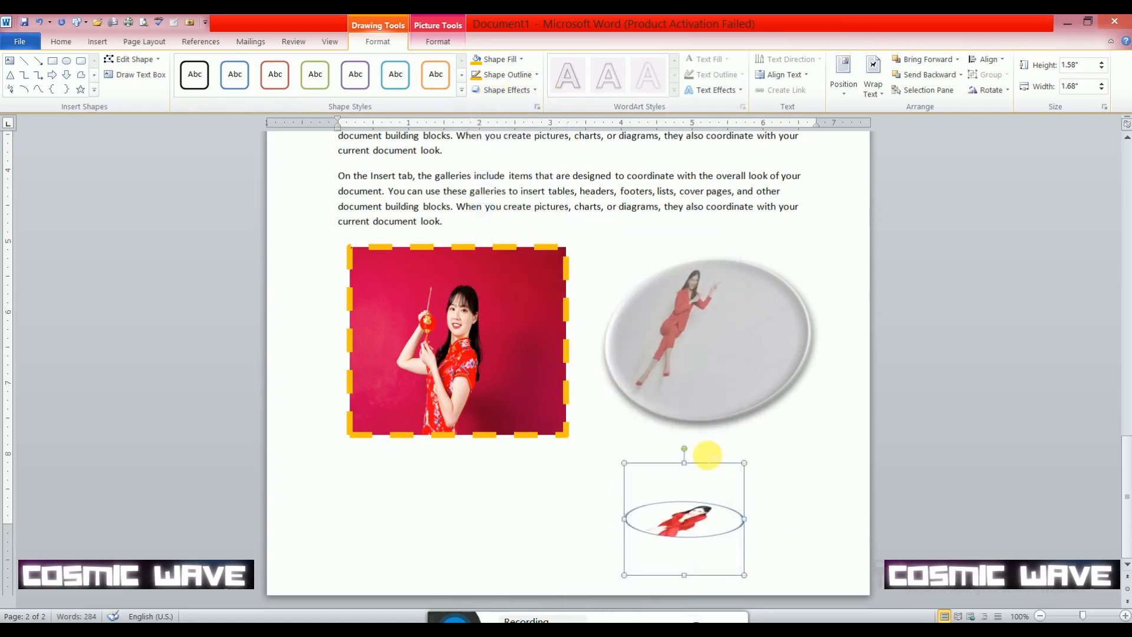
pyautogui.click(511, 90)
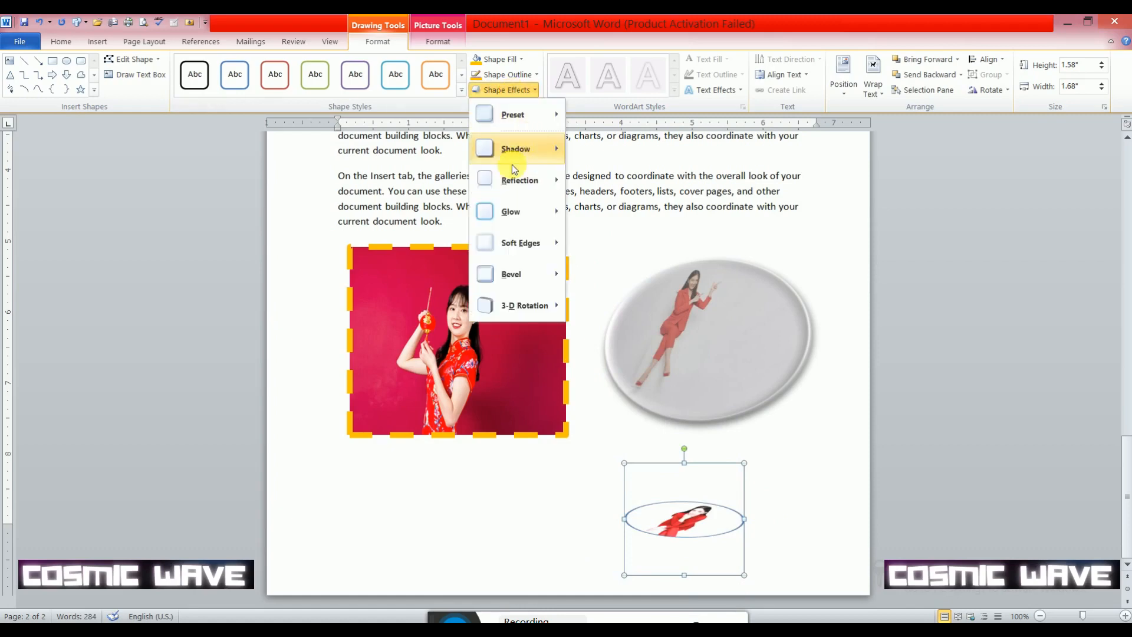
pyautogui.moveTo(508, 305)
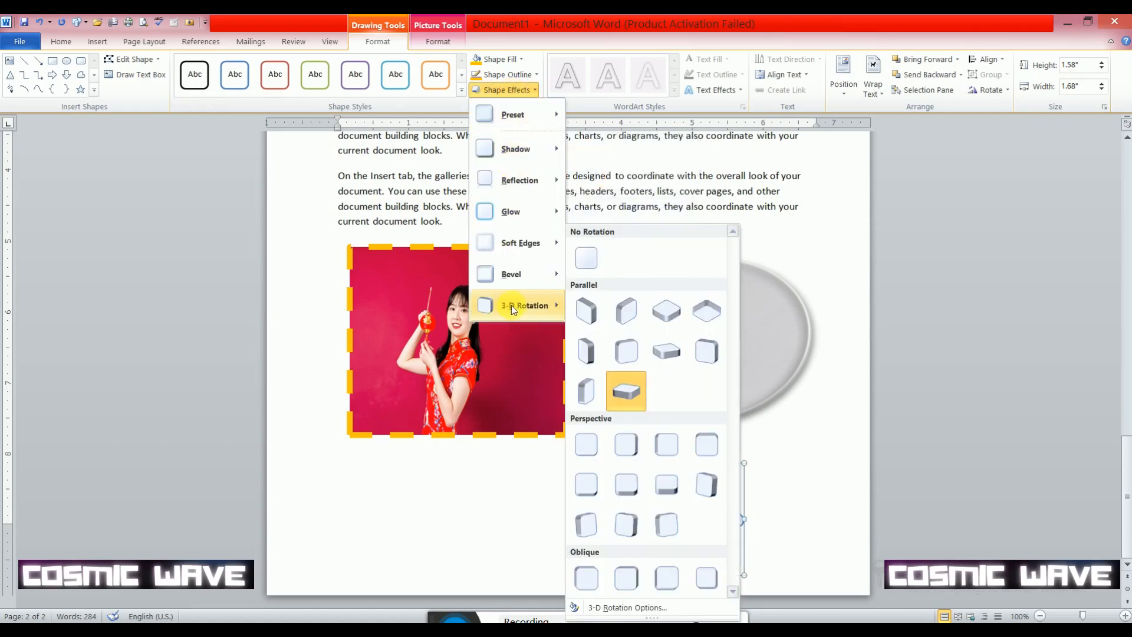
pyautogui.click(587, 259)
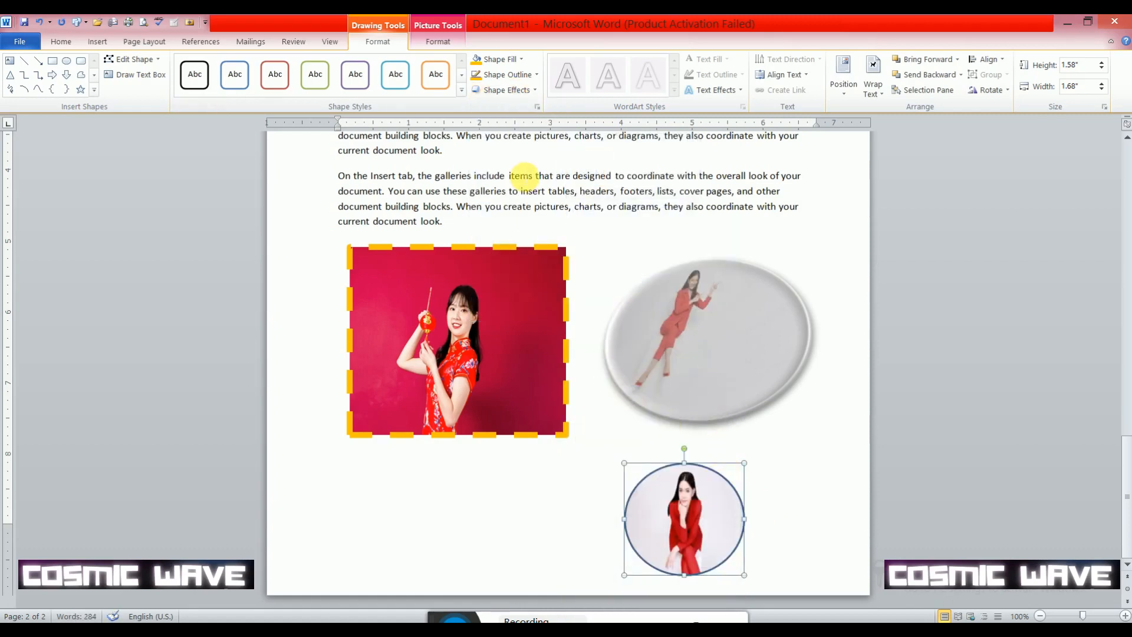
# - Move the small oval toward the page's lower-right corner and give it the red 18 pt glow variation
pyautogui.moveTo(700, 490); pyautogui.dragTo(809, 471)
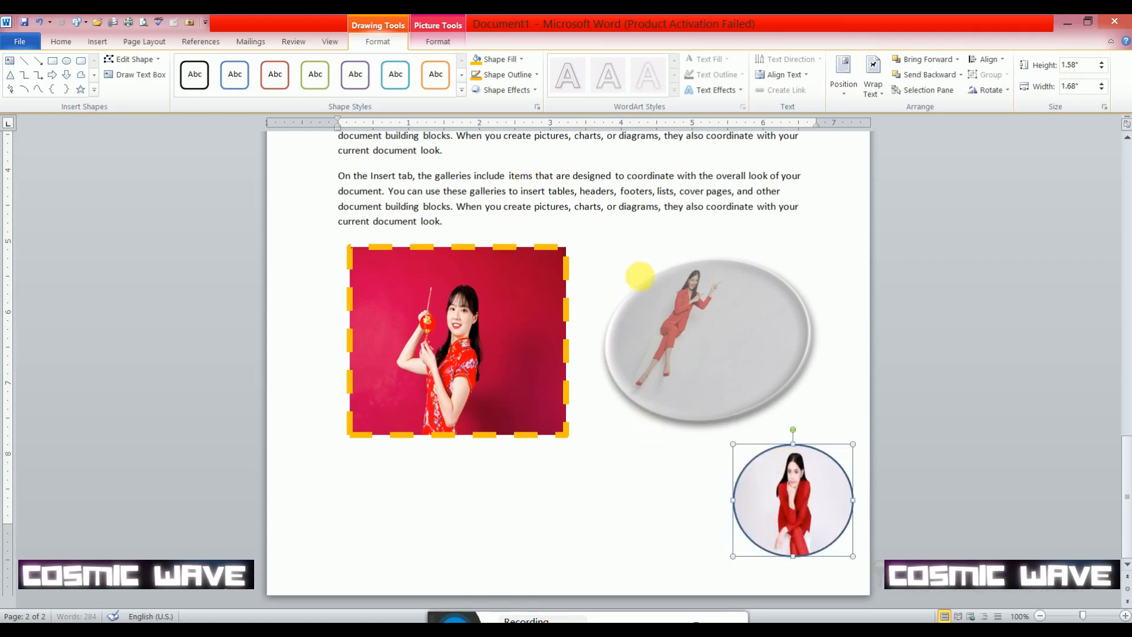
pyautogui.click(508, 90)
pyautogui.moveTo(527, 212)
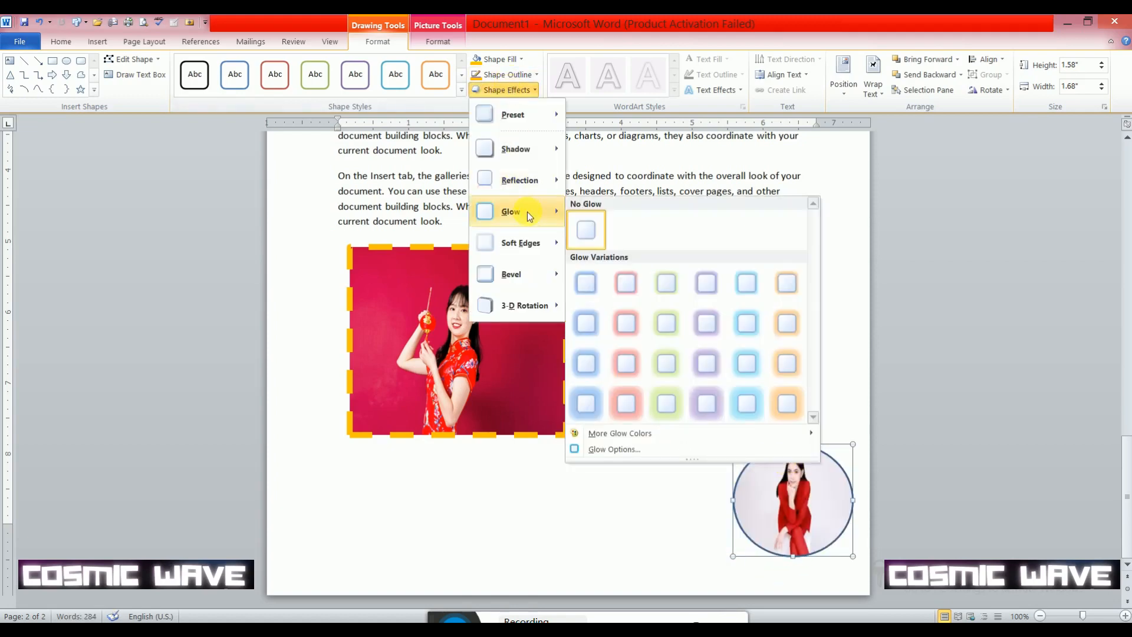
pyautogui.click(628, 405)
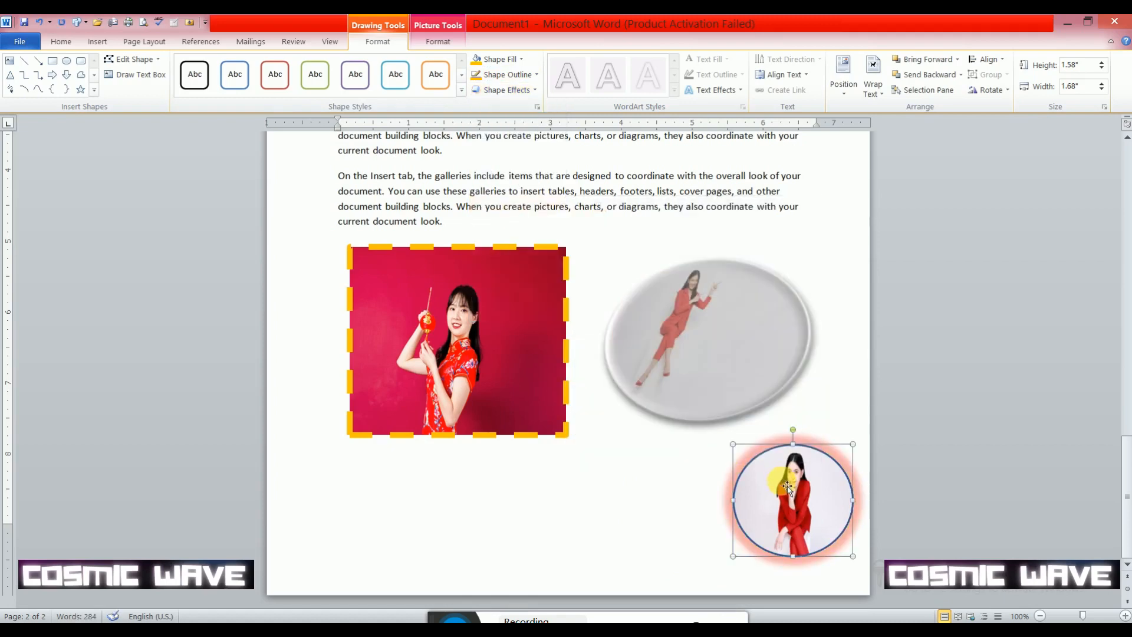
# - Set the small oval's glow to 100 pt size, 0% transparency and standard Dark Blue through the glow options
pyautogui.click(531, 94)
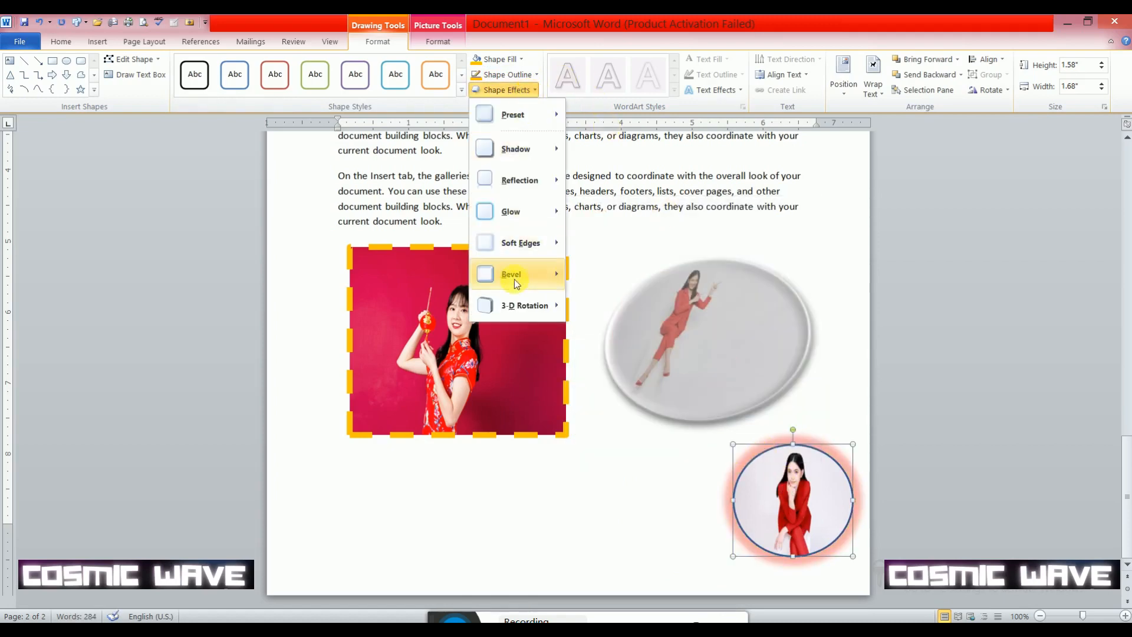
pyautogui.moveTo(517, 277)
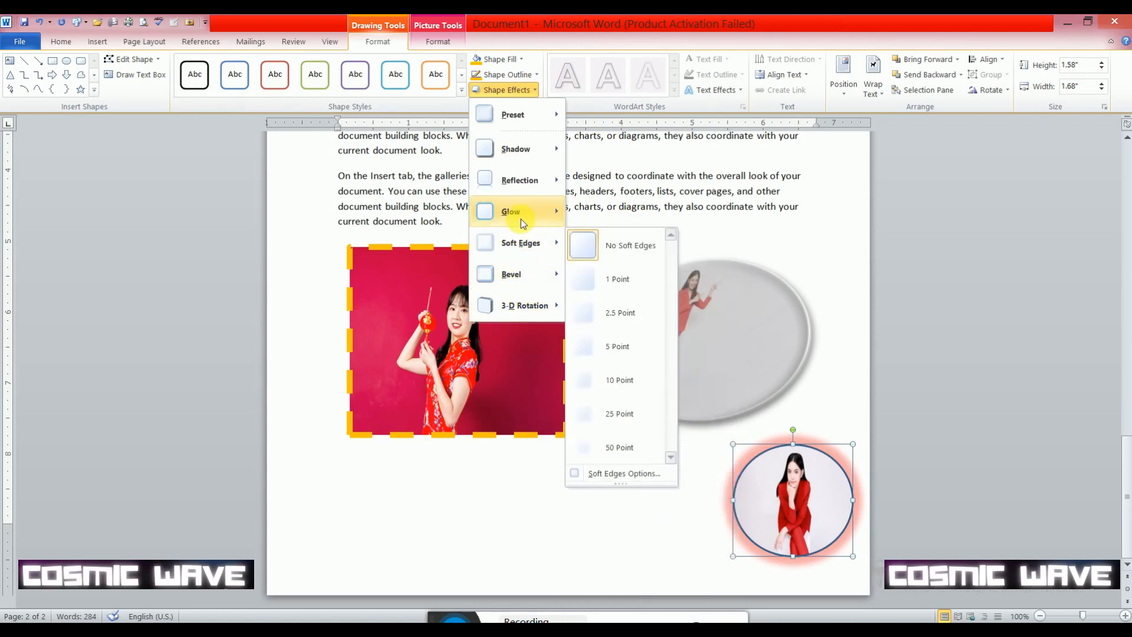
pyautogui.moveTo(521, 218)
pyautogui.click(625, 449)
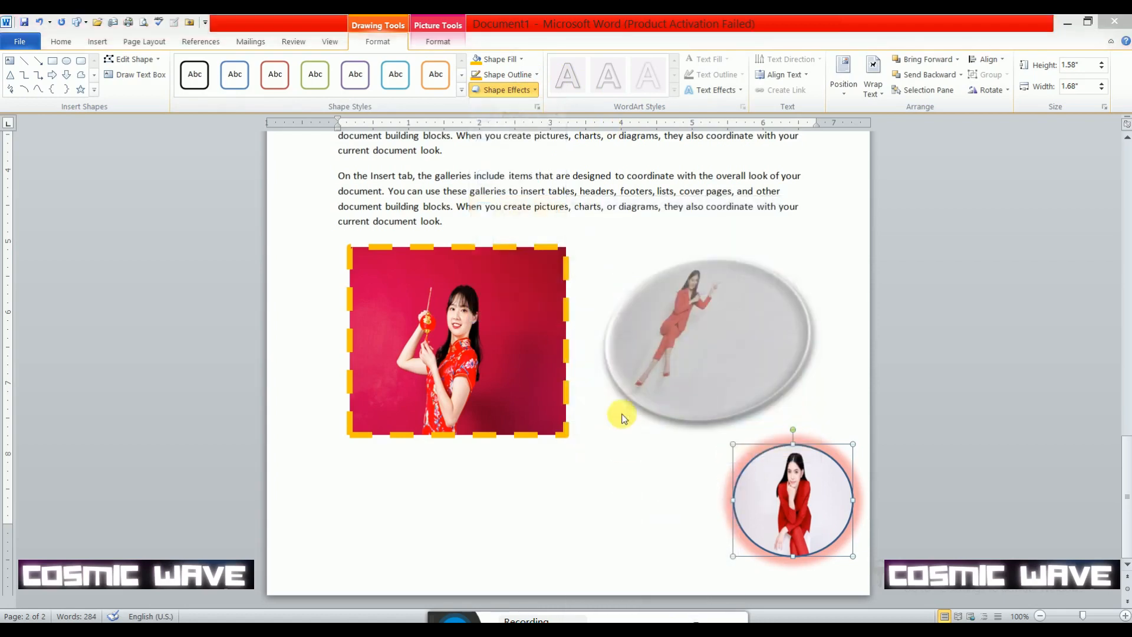
pyautogui.moveTo(549, 174); pyautogui.dragTo(370, 166)
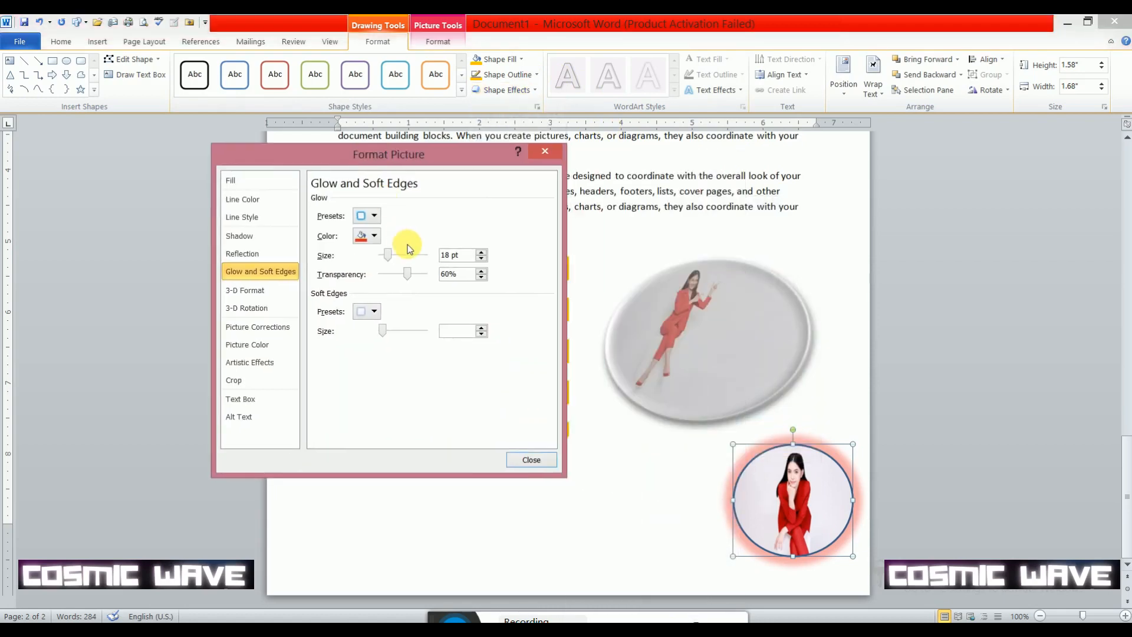
pyautogui.moveTo(389, 255); pyautogui.dragTo(373, 277)
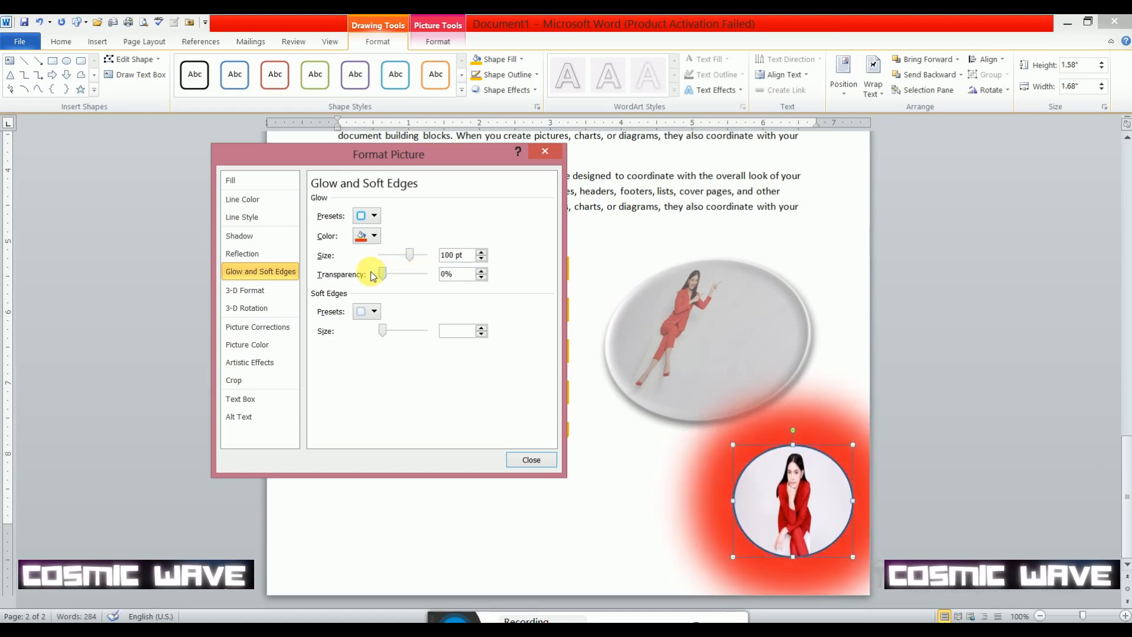
pyautogui.click(375, 237)
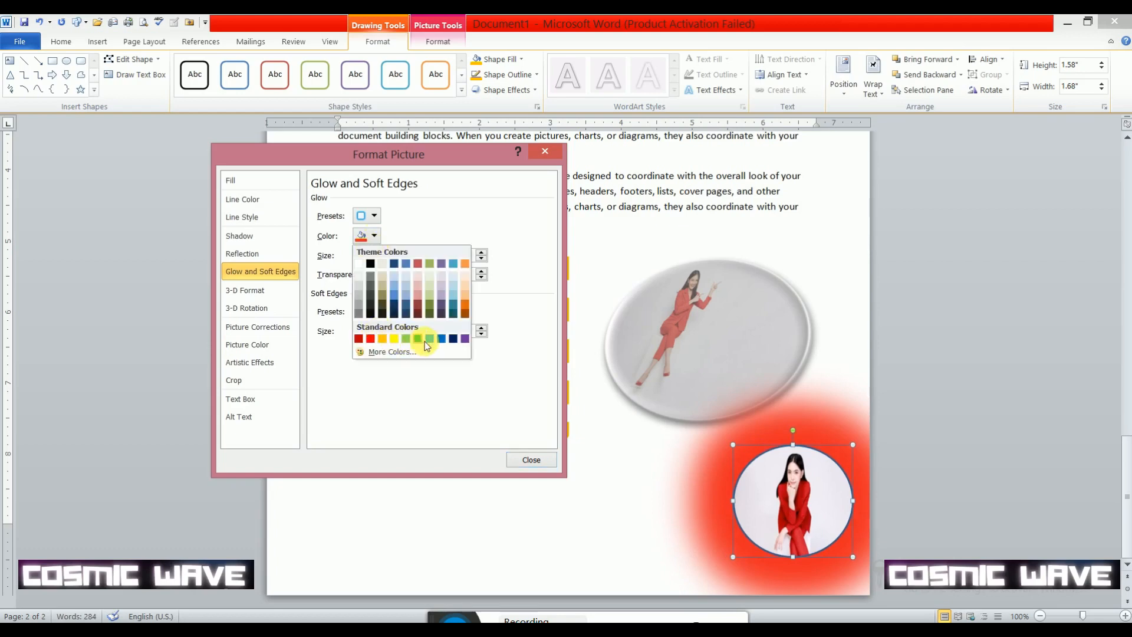
pyautogui.click(452, 339)
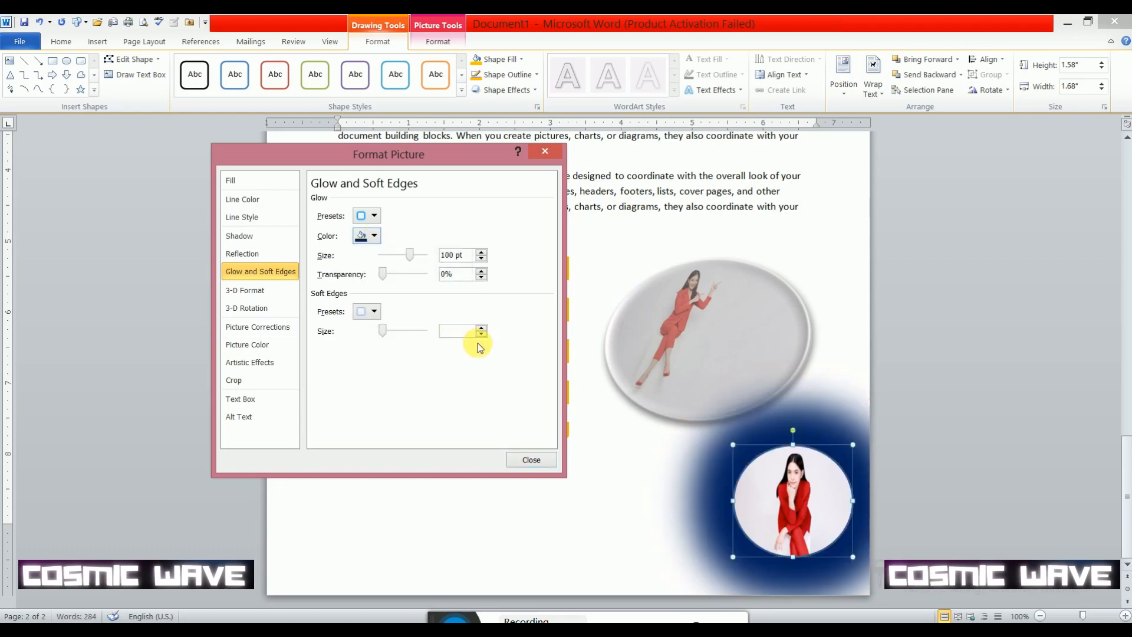
# - Reduce the small oval's glow size to 6 pt and close the picture formatting options
pyautogui.moveTo(408, 255); pyautogui.dragTo(385, 260)
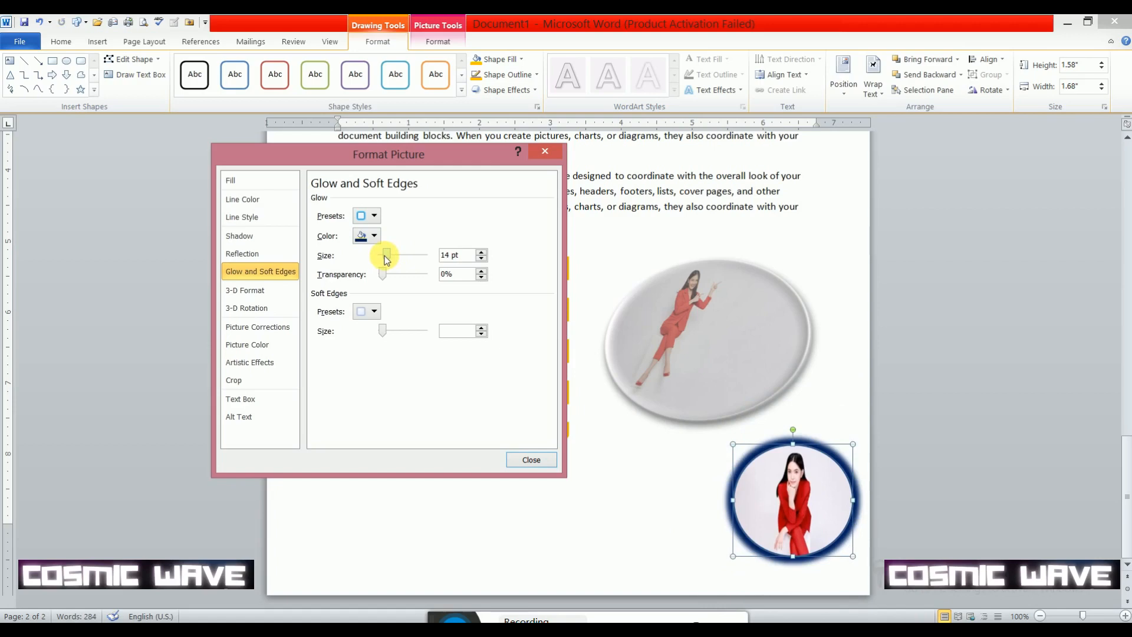
pyautogui.moveTo(387, 260); pyautogui.dragTo(385, 252)
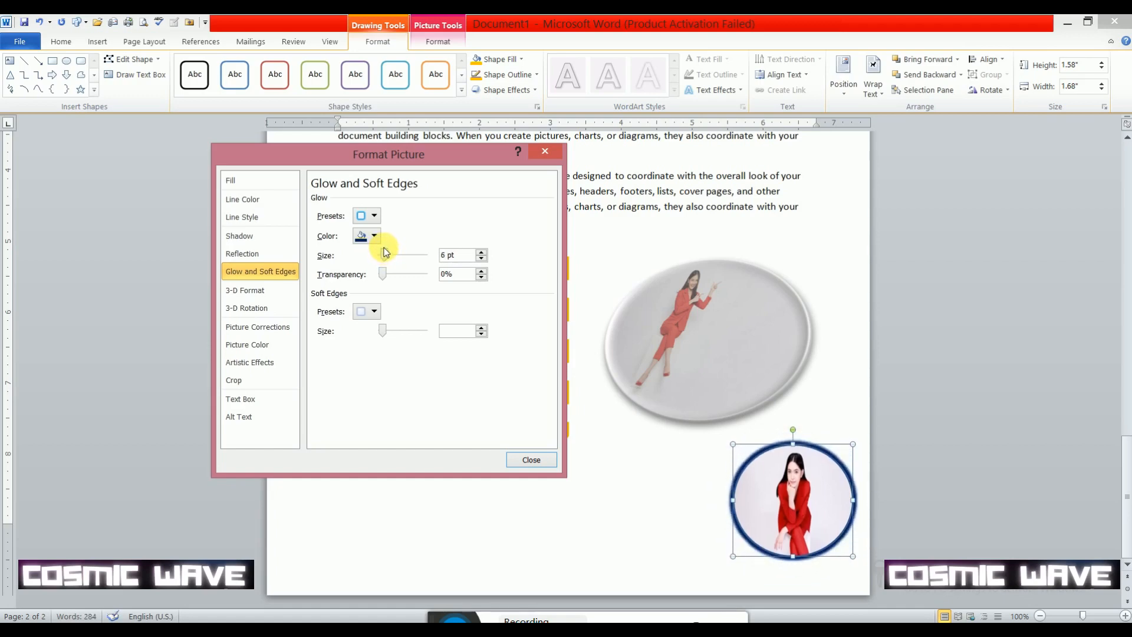
pyautogui.click(530, 458)
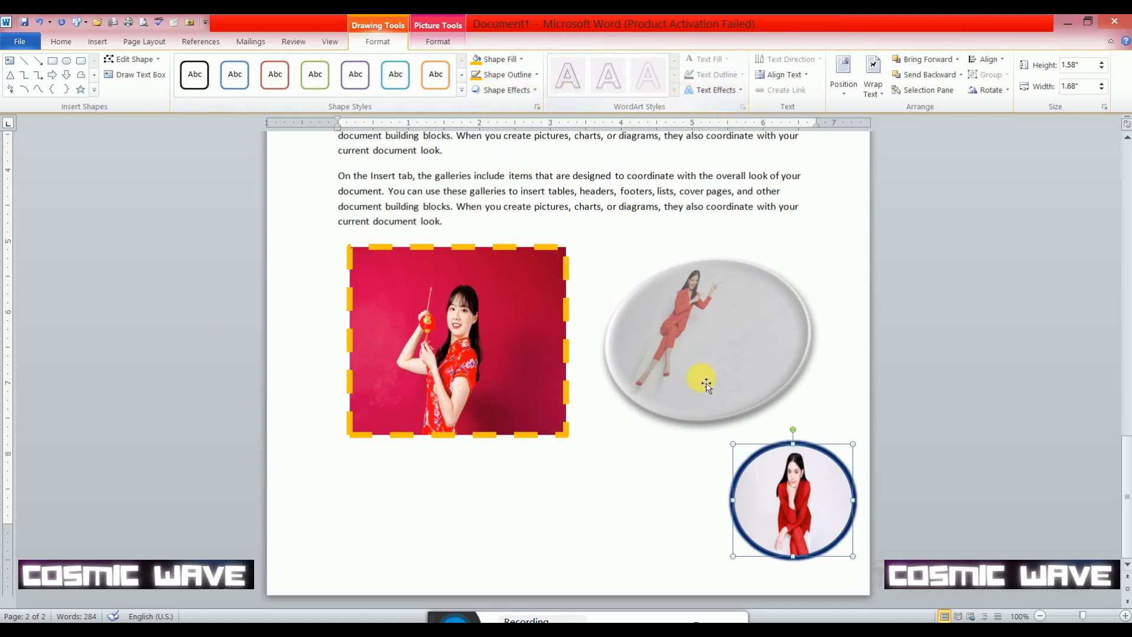
# - Delete the dashed-outline picture, both picture-filled ovals and the last three paragraphs of text on the page
pyautogui.click(100, 42)
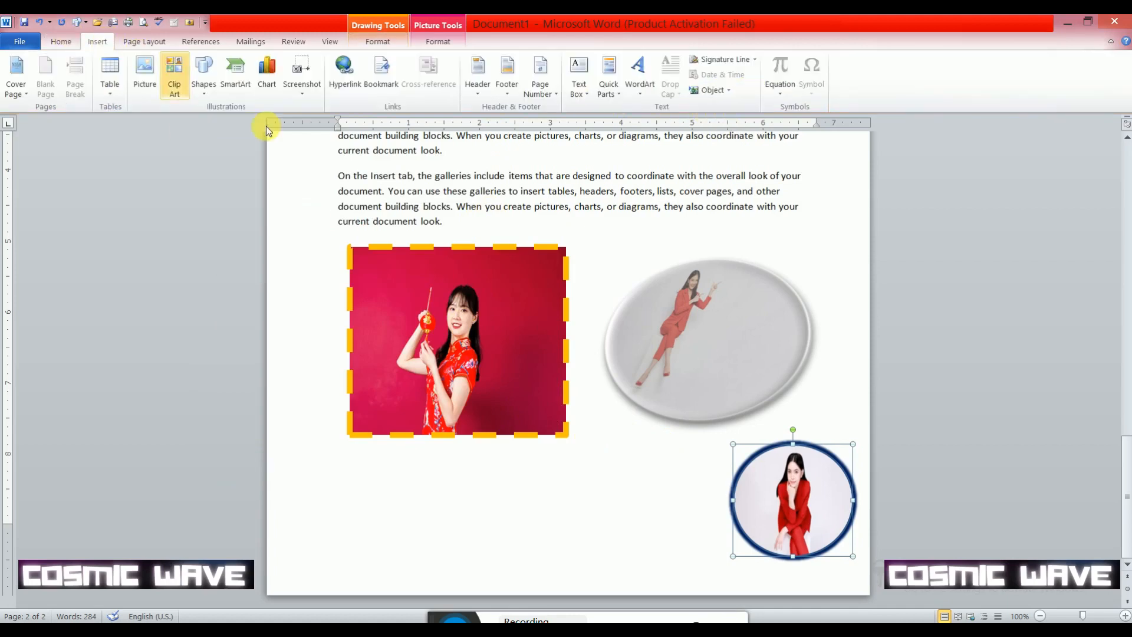
pyautogui.click(430, 369)
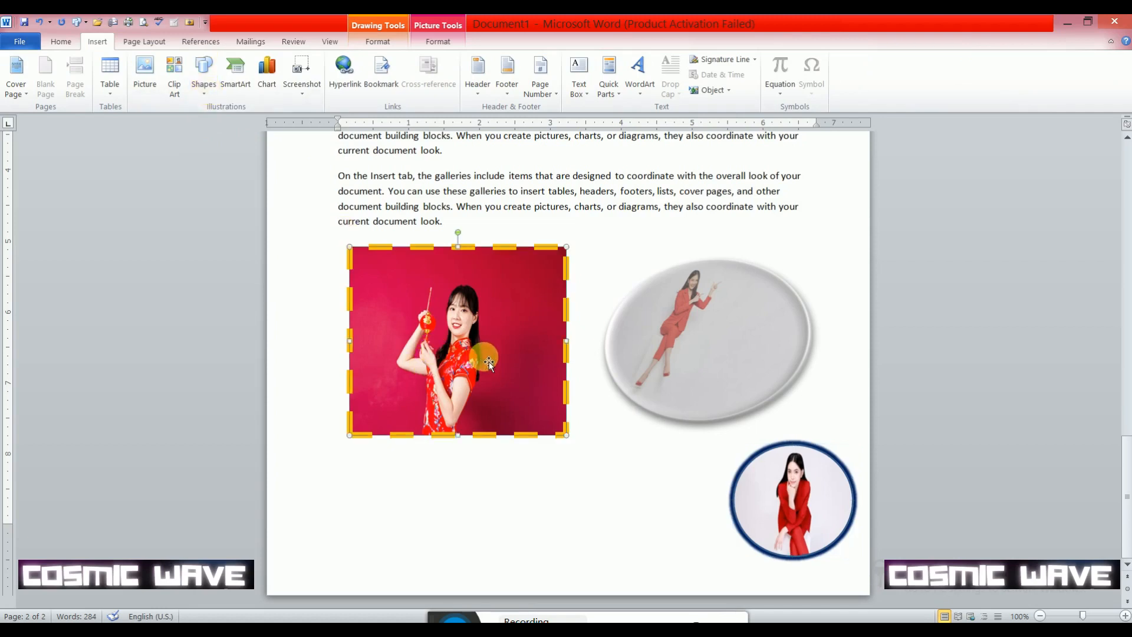
pyautogui.press('Delete')
pyautogui.click(654, 386)
pyautogui.press('Delete')
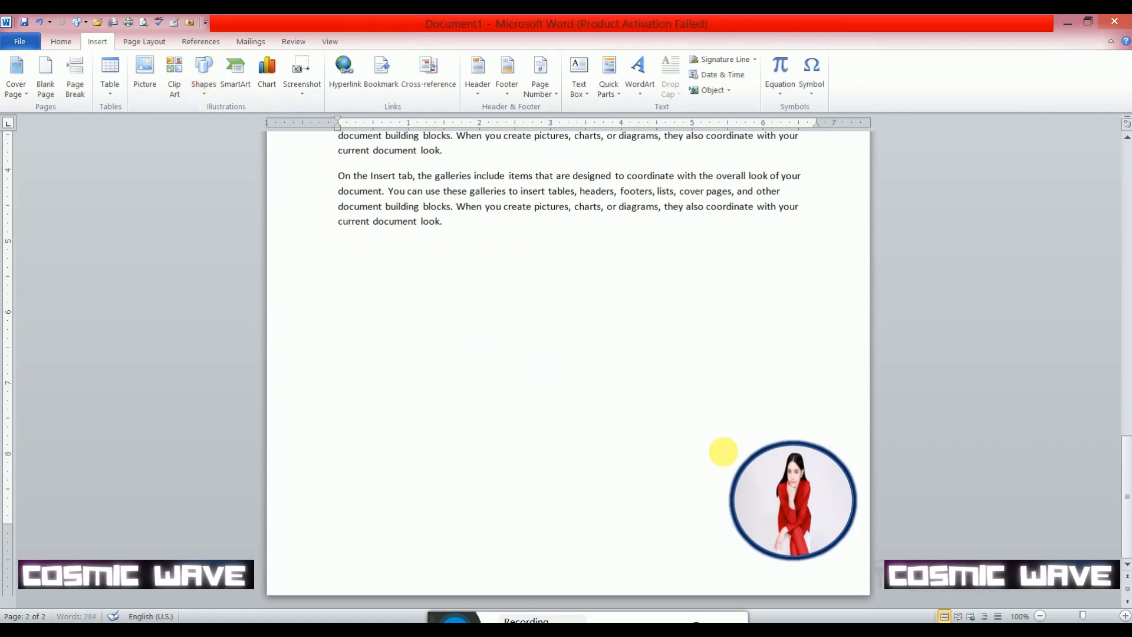
pyautogui.click(778, 519)
pyautogui.press('Delete')
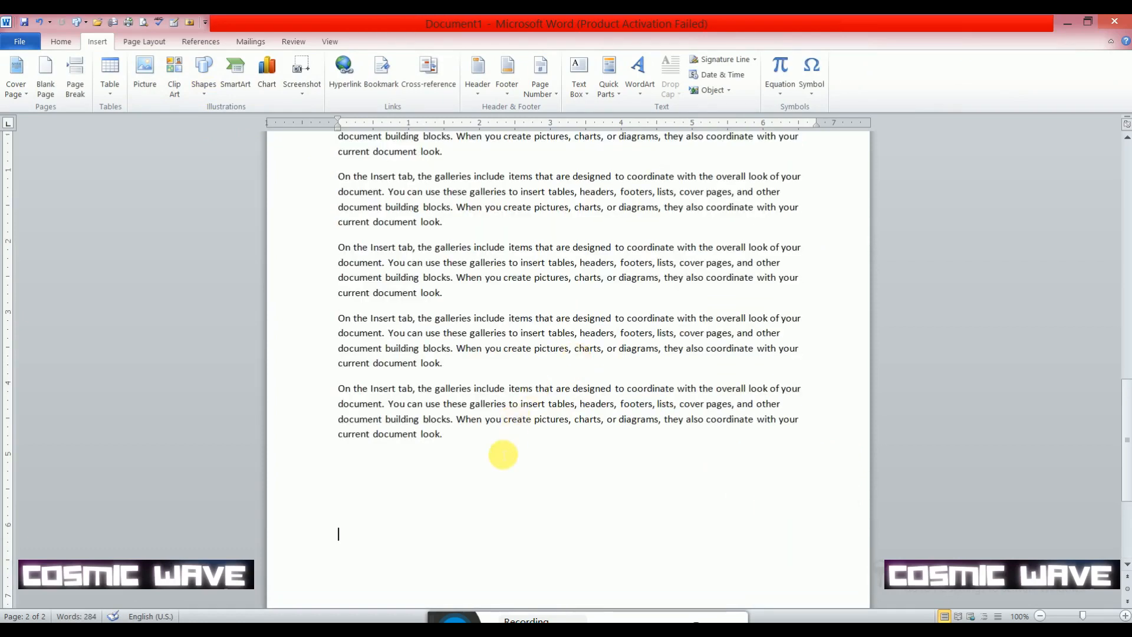
pyautogui.moveTo(503, 454); pyautogui.dragTo(342, 253)
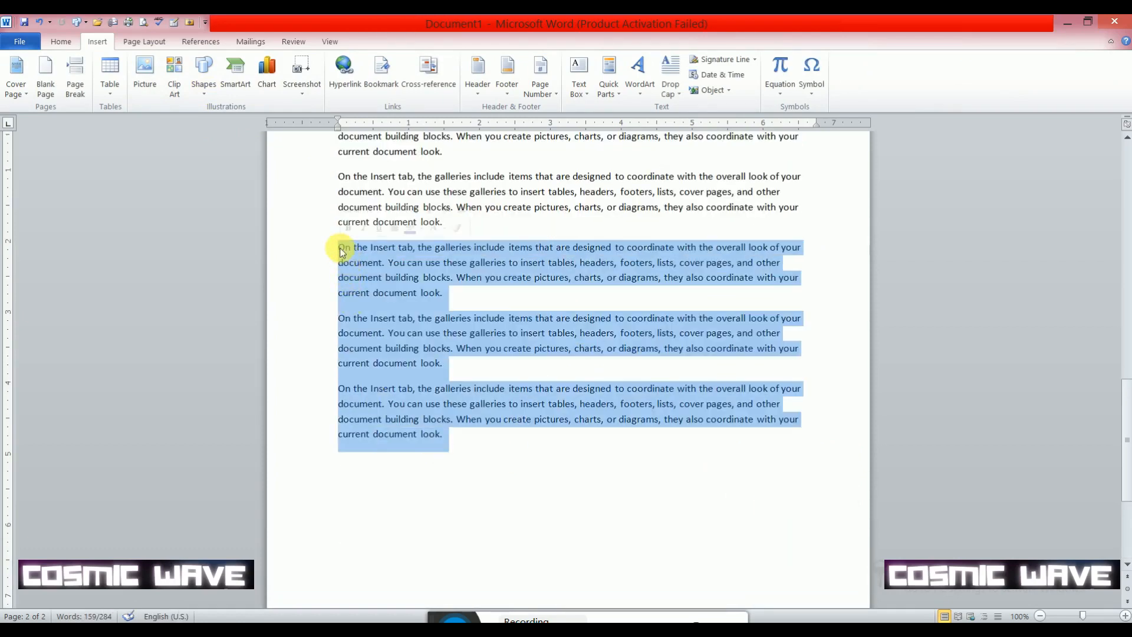
pyautogui.press('Delete')
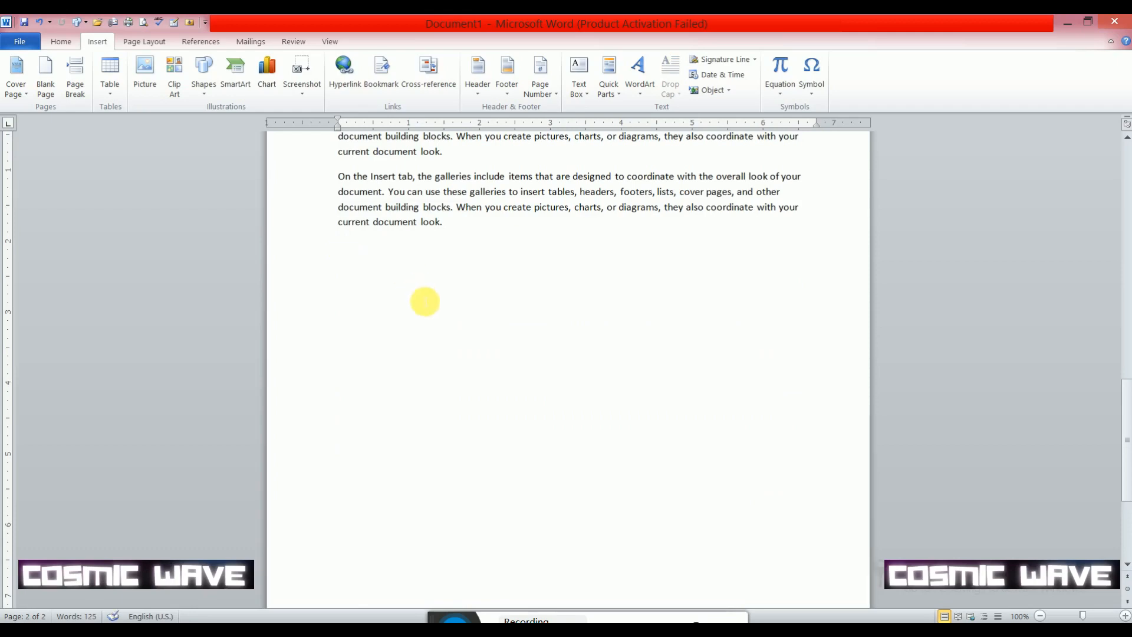
# - Draw a closed four-point Curve shape about 2.92" high and 5.19" wide below the two remaining paragraphs
pyautogui.scroll(3, 424, 300)
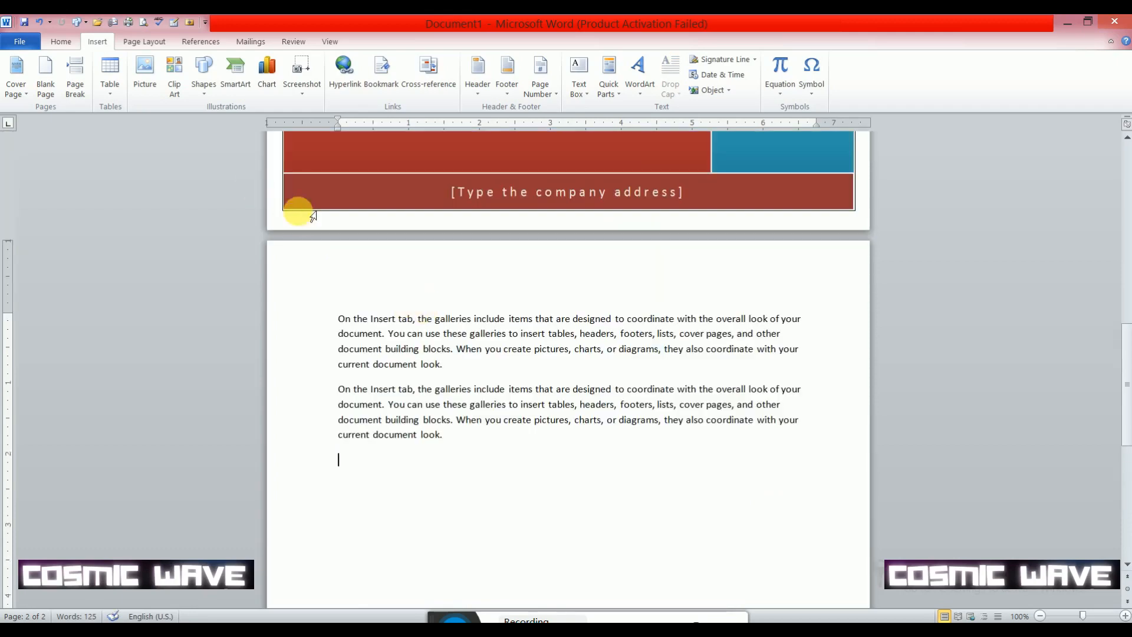
pyautogui.scroll(-1, 298, 200)
pyautogui.click(208, 93)
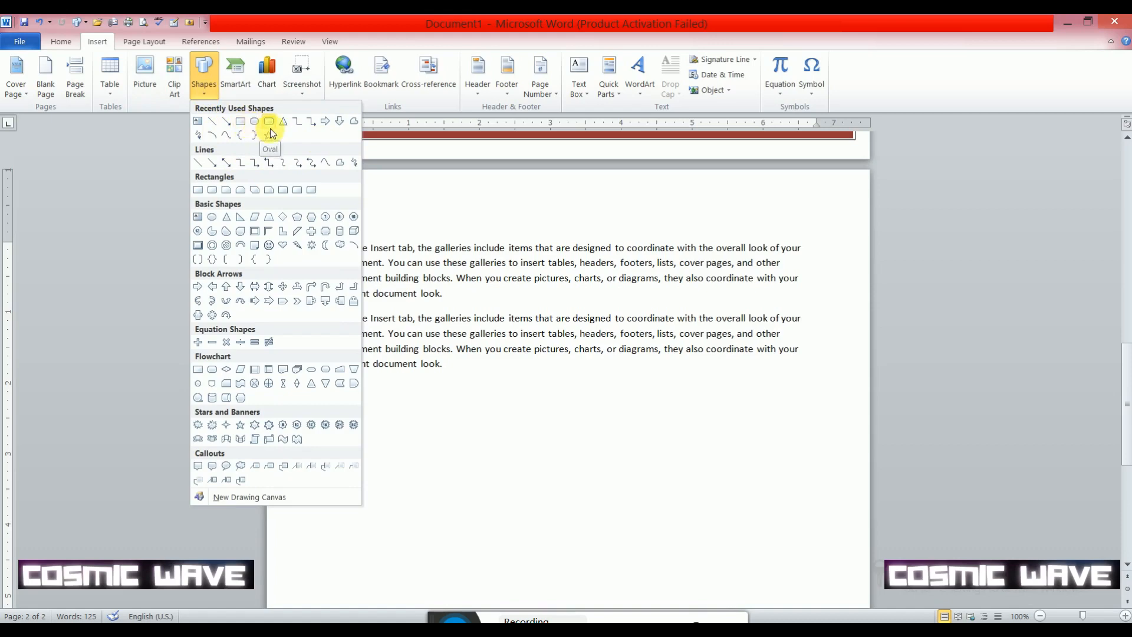
pyautogui.click(229, 136)
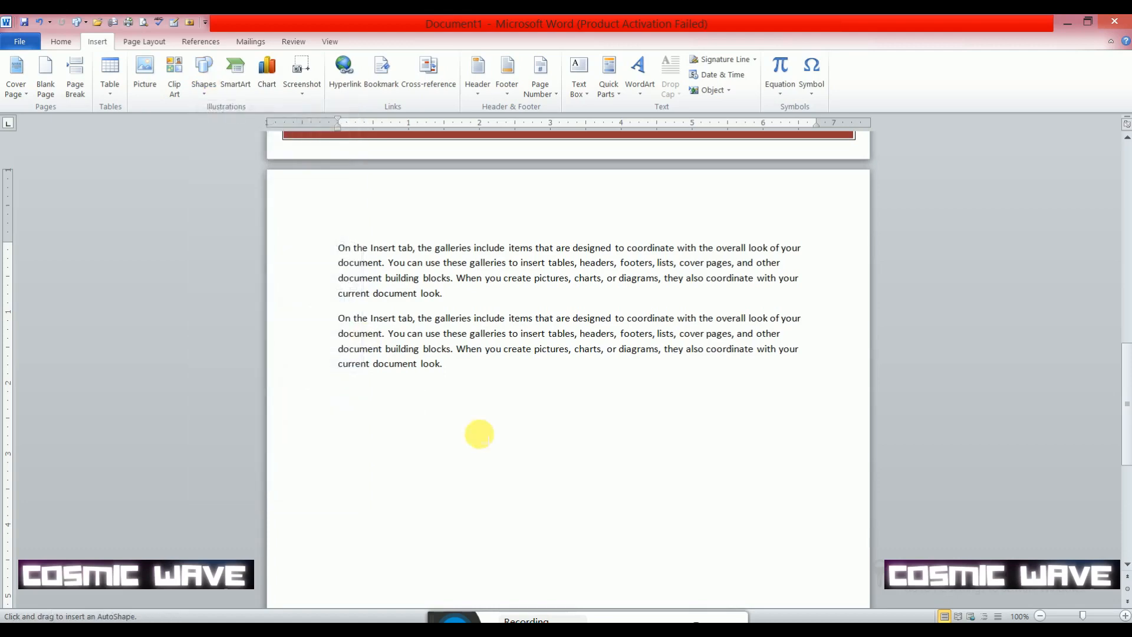
pyautogui.moveTo(437, 453)
pyautogui.mouseDown()
pyautogui.moveTo(387, 470)
pyautogui.moveTo(422, 505)
pyautogui.moveTo(572, 578)
pyautogui.moveTo(753, 416)
pyautogui.moveTo(541, 402)
pyautogui.moveTo(533, 376)
pyautogui.mouseUp()
pyautogui.click(533, 375)
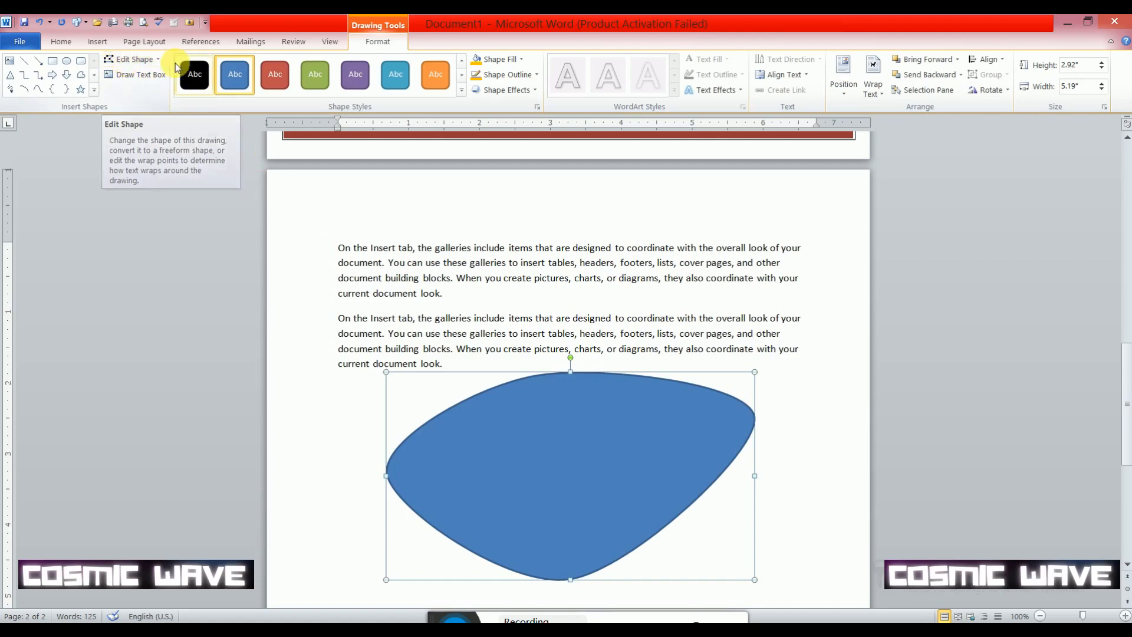
# - Start editing the points of the blue curved shape
pyautogui.click(159, 62)
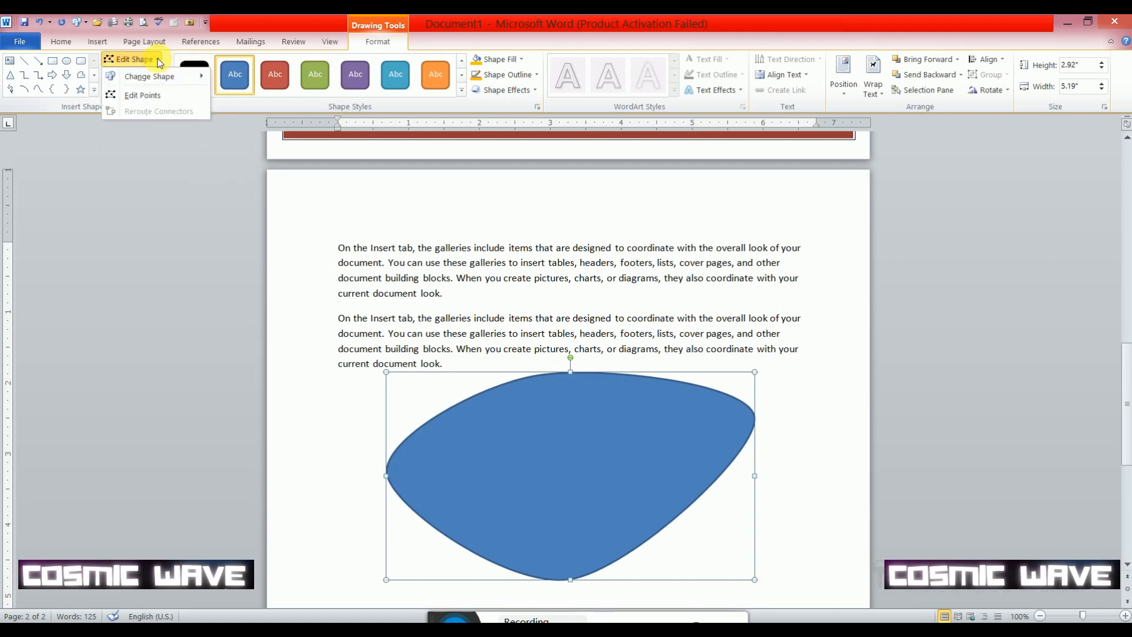
pyautogui.click(150, 96)
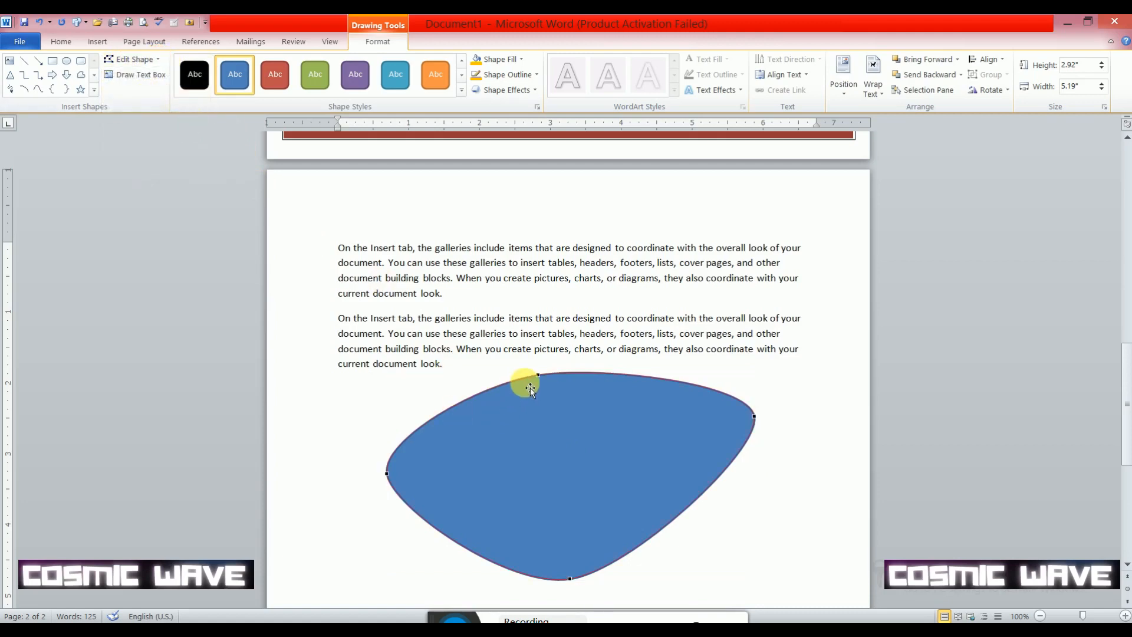
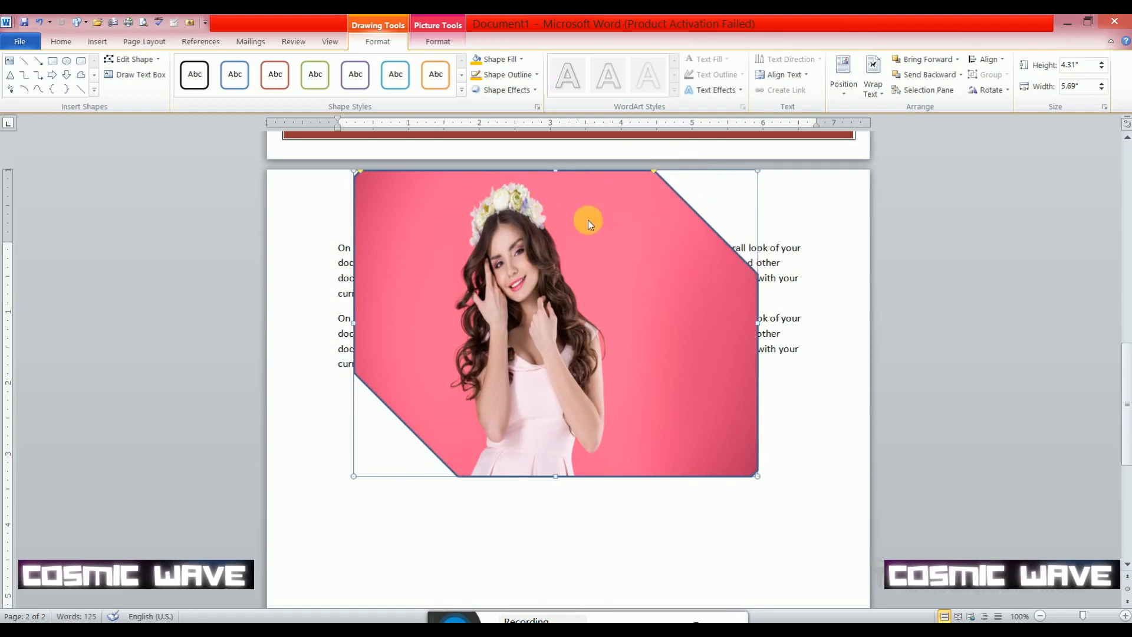
# - Move the picture-filled snipped-corner shape into the blank area below the two paragraphs
pyautogui.click(705, 536)
pyautogui.moveTo(657, 289); pyautogui.dragTo(667, 393)
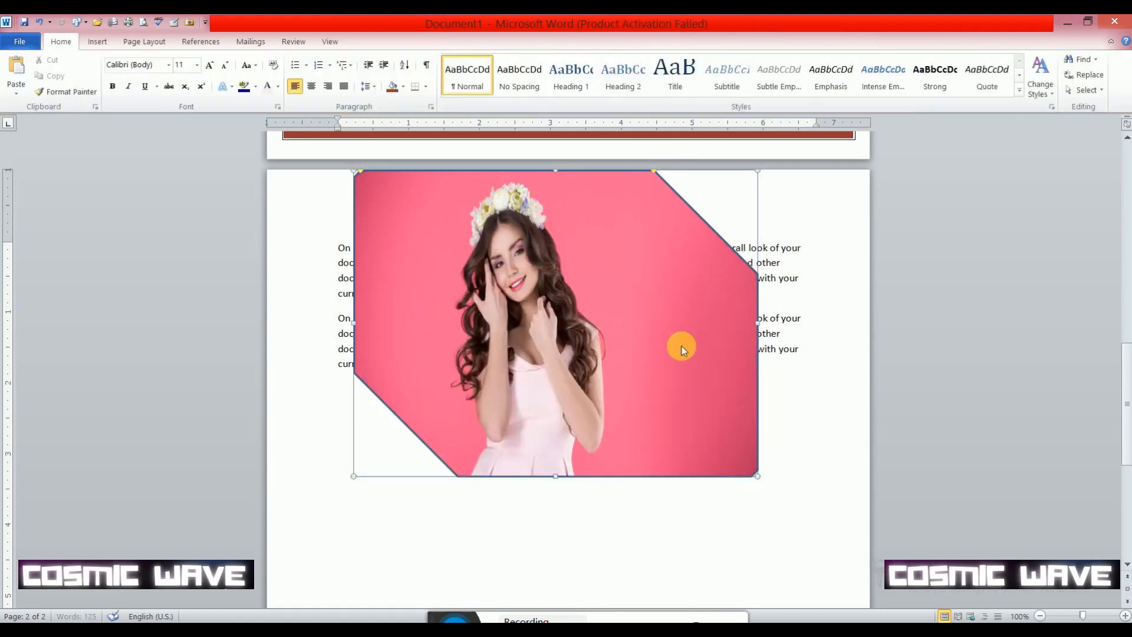
pyautogui.scroll(-5, 653, 383)
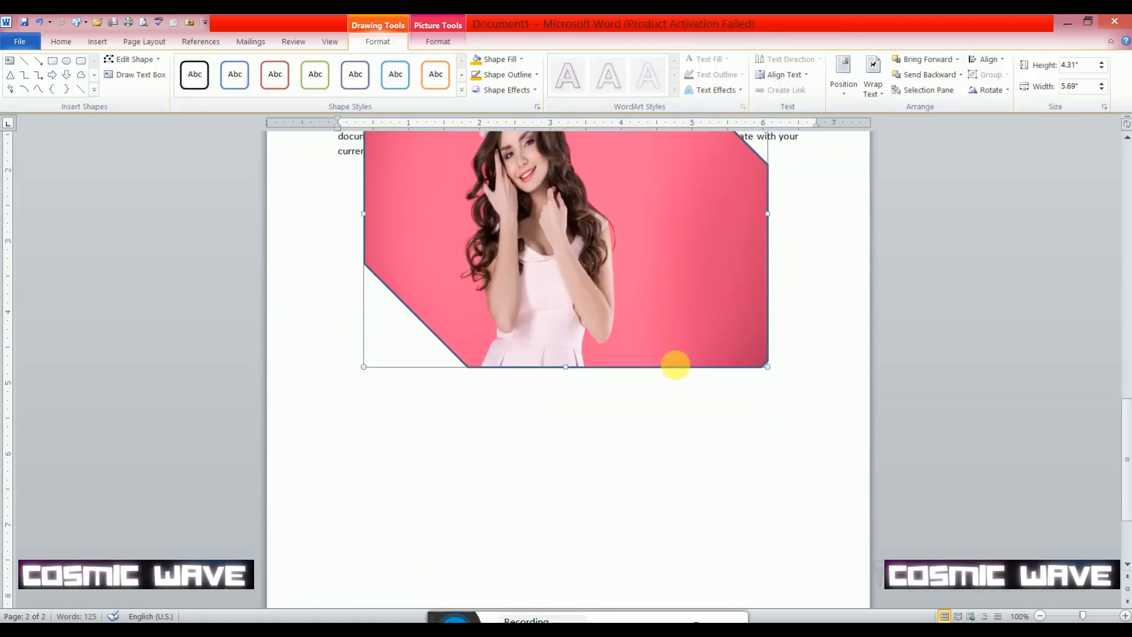
pyautogui.moveTo(669, 262); pyautogui.dragTo(675, 465)
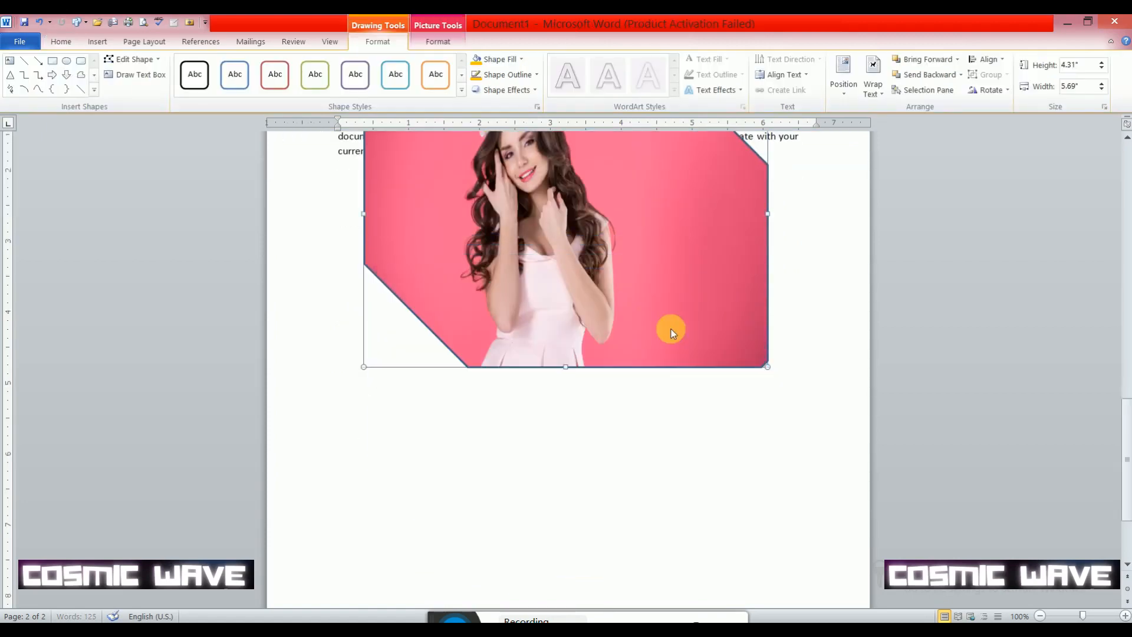
# - Enlarge the snips on the upper-right and lower-left corners of the picture-filled shape
pyautogui.moveTo(671, 268); pyautogui.dragTo(571, 277)
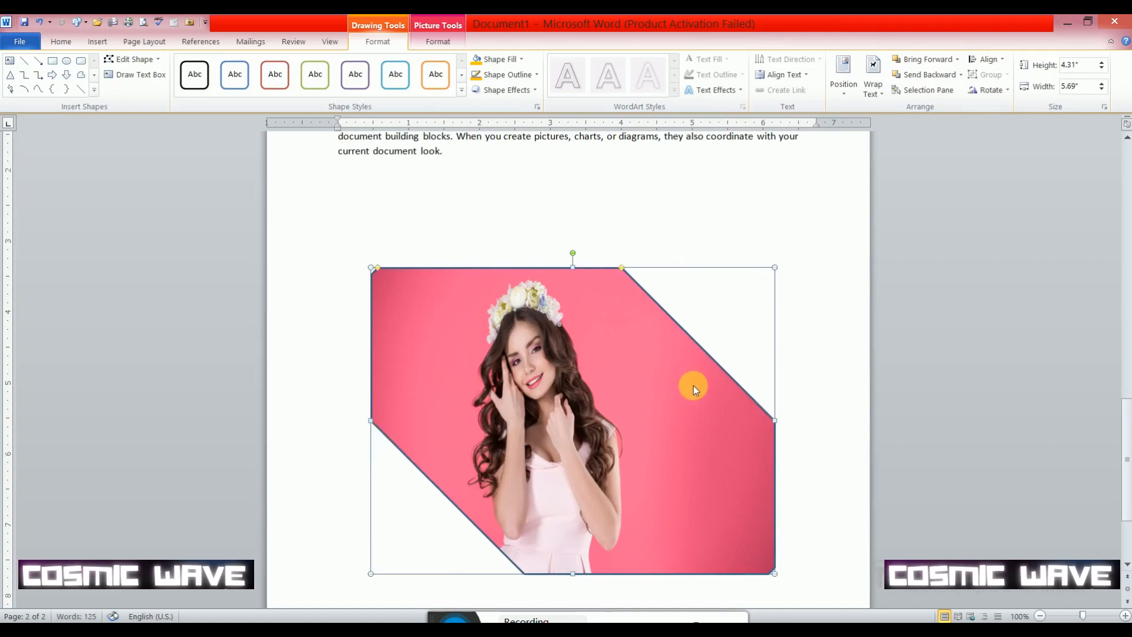
pyautogui.scroll(-3, 693, 387)
pyautogui.scroll(3, 683, 377)
pyautogui.moveTo(624, 268)
pyautogui.mouseDown()
pyautogui.moveTo(799, 274)
pyautogui.moveTo(635, 279)
pyautogui.mouseUp()
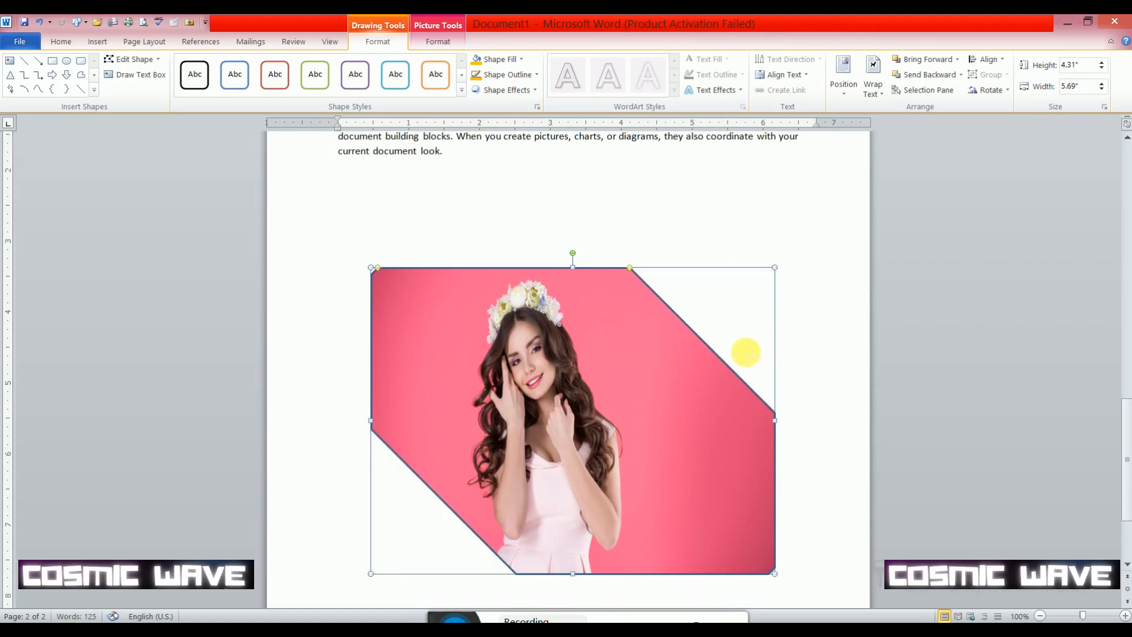
pyautogui.scroll(-4, 730, 429)
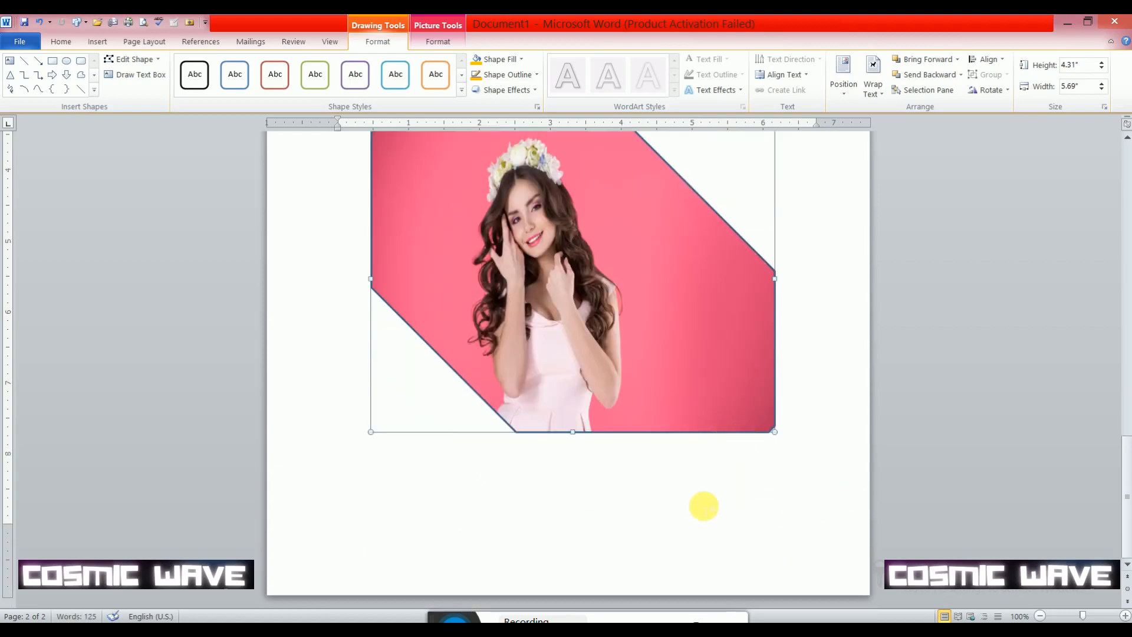
# - Delete the picture-filled snipped-corner shape from the page
pyautogui.scroll(1, 741, 347)
pyautogui.click(737, 346)
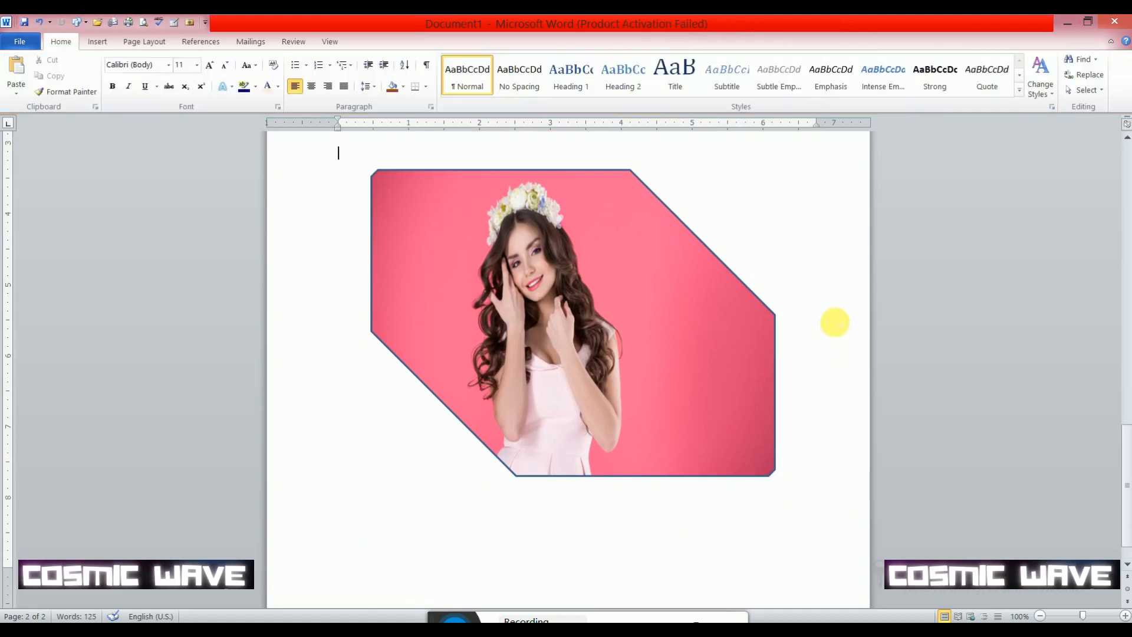
pyautogui.click(671, 320)
pyautogui.press('Delete')
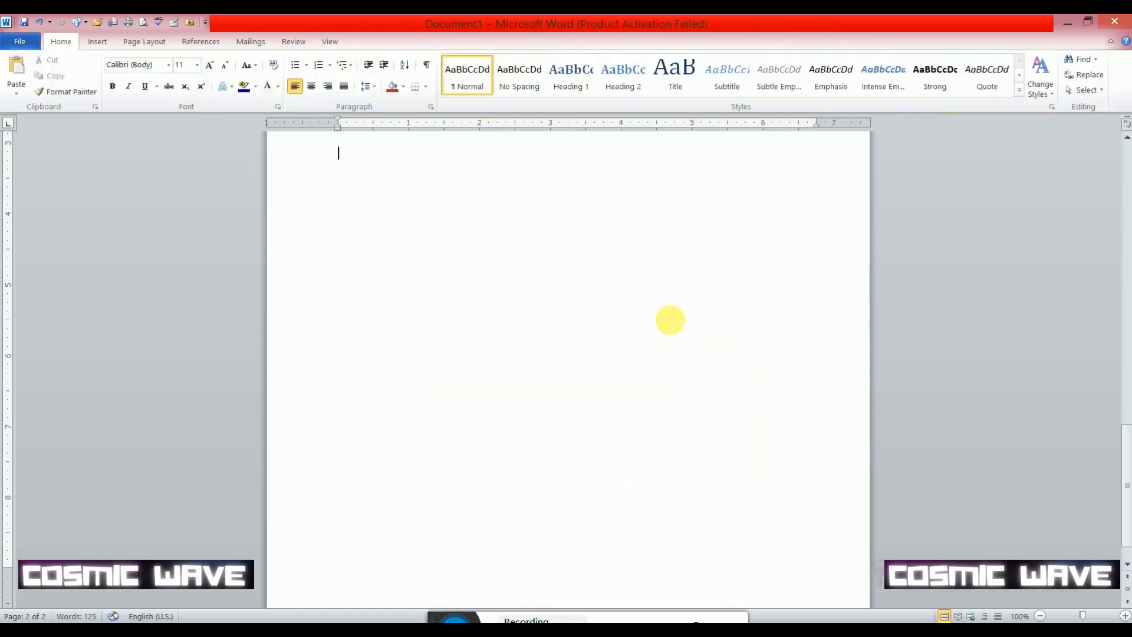
# - Draw a Plus equation shape about 4.9" high and 5.74" wide in the blank area below the paragraphs
pyautogui.click(97, 43)
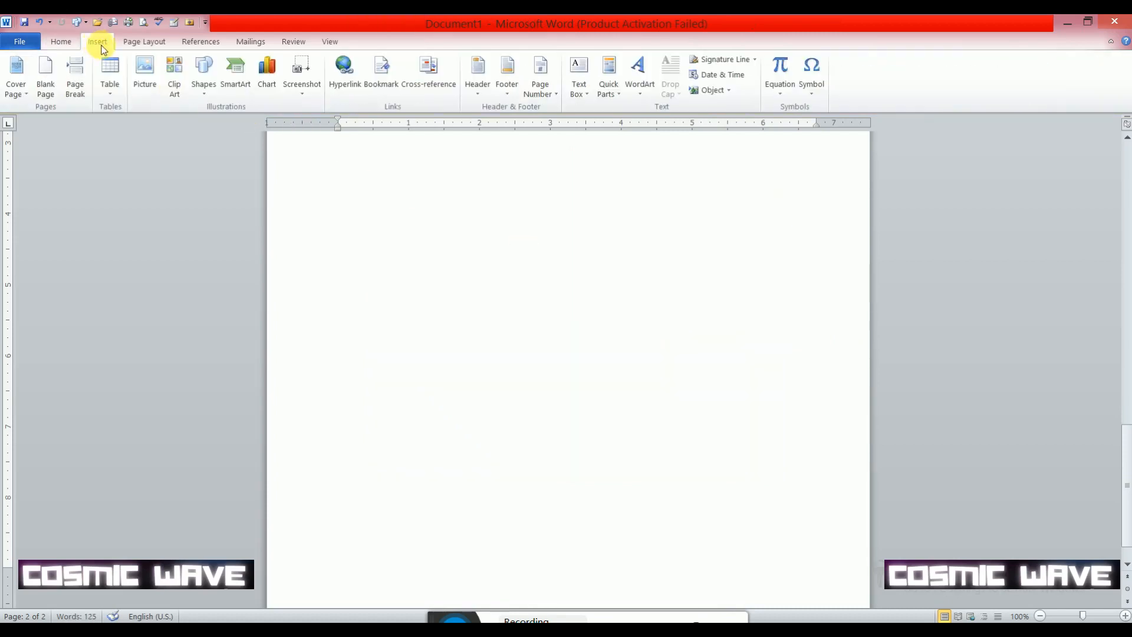
pyautogui.click(210, 96)
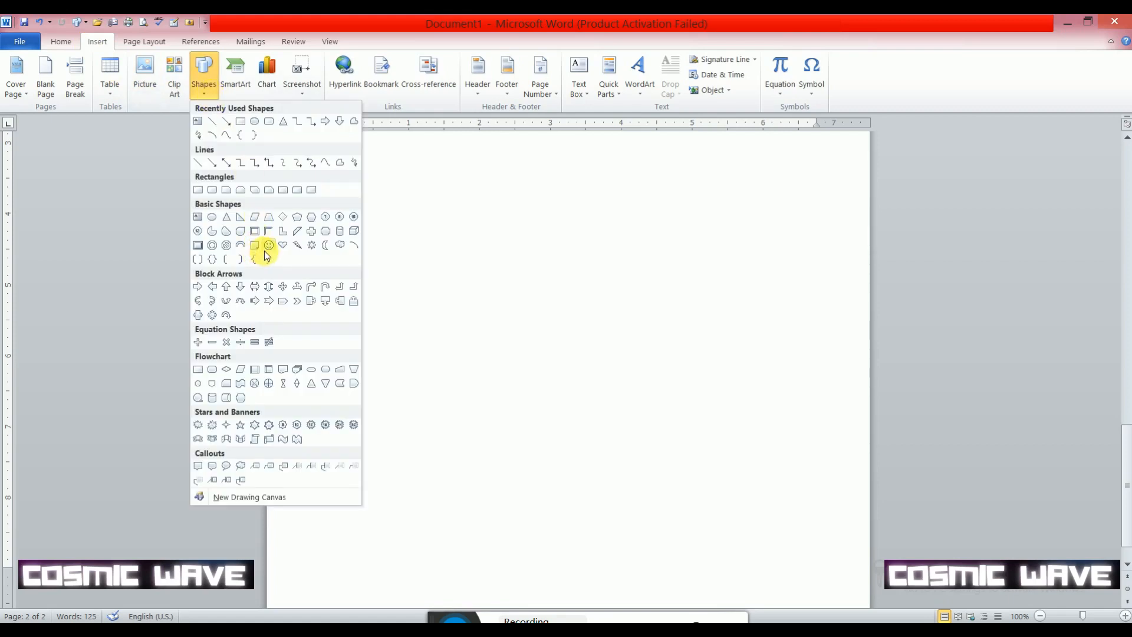
pyautogui.click(199, 344)
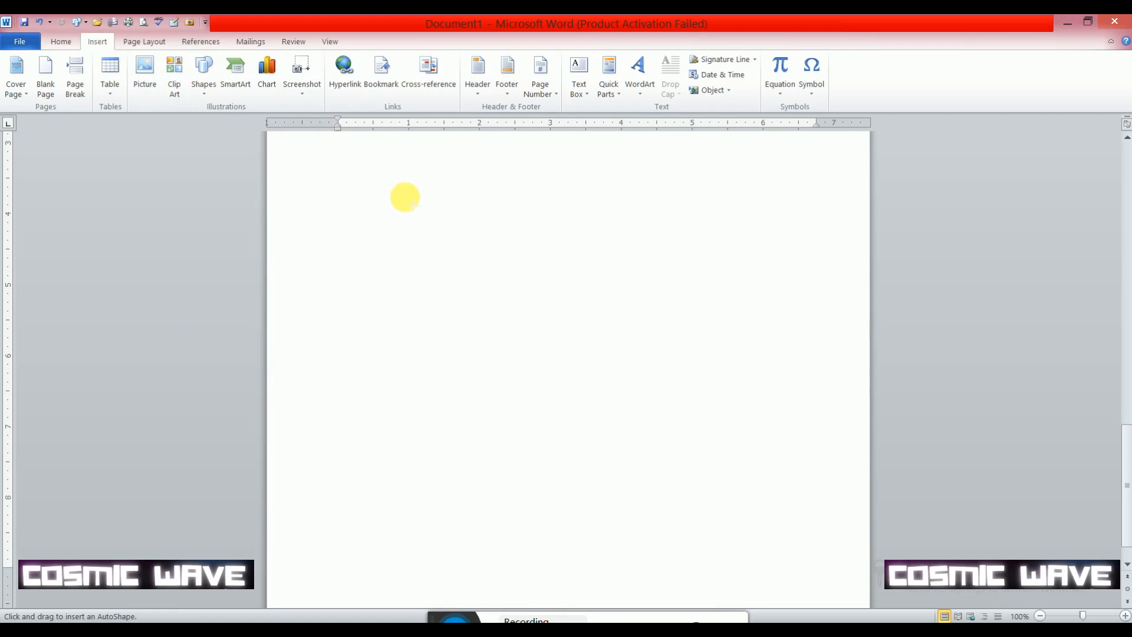
pyautogui.moveTo(438, 241)
pyautogui.mouseDown()
pyautogui.moveTo(673, 412)
pyautogui.moveTo(796, 473)
pyautogui.moveTo(812, 544)
pyautogui.mouseUp()
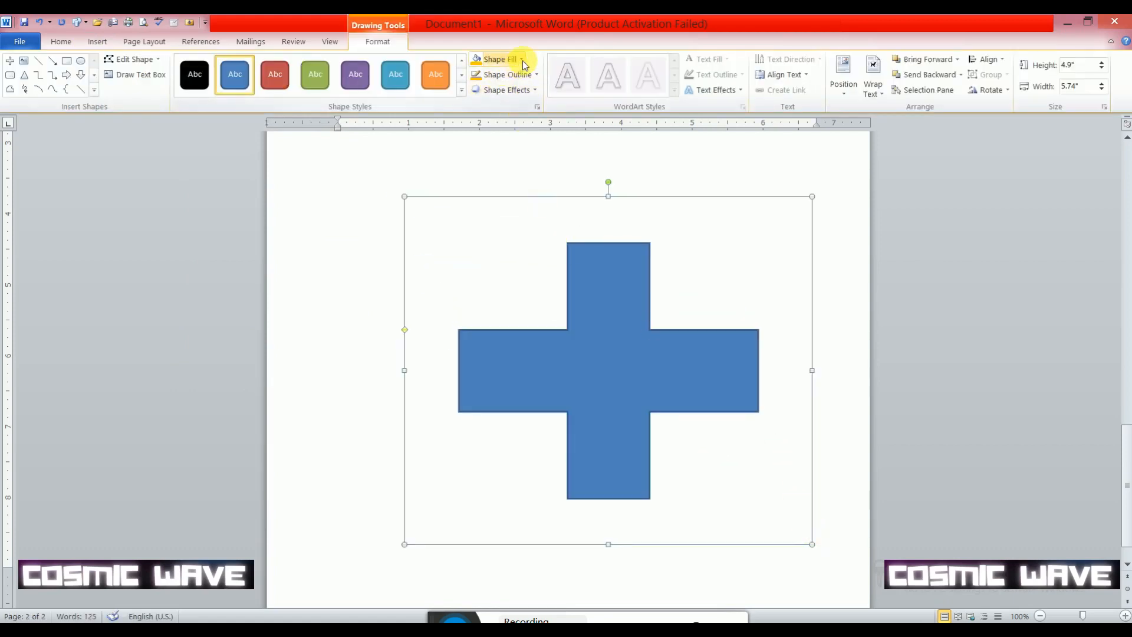
pyautogui.click(522, 59)
pyautogui.click(526, 212)
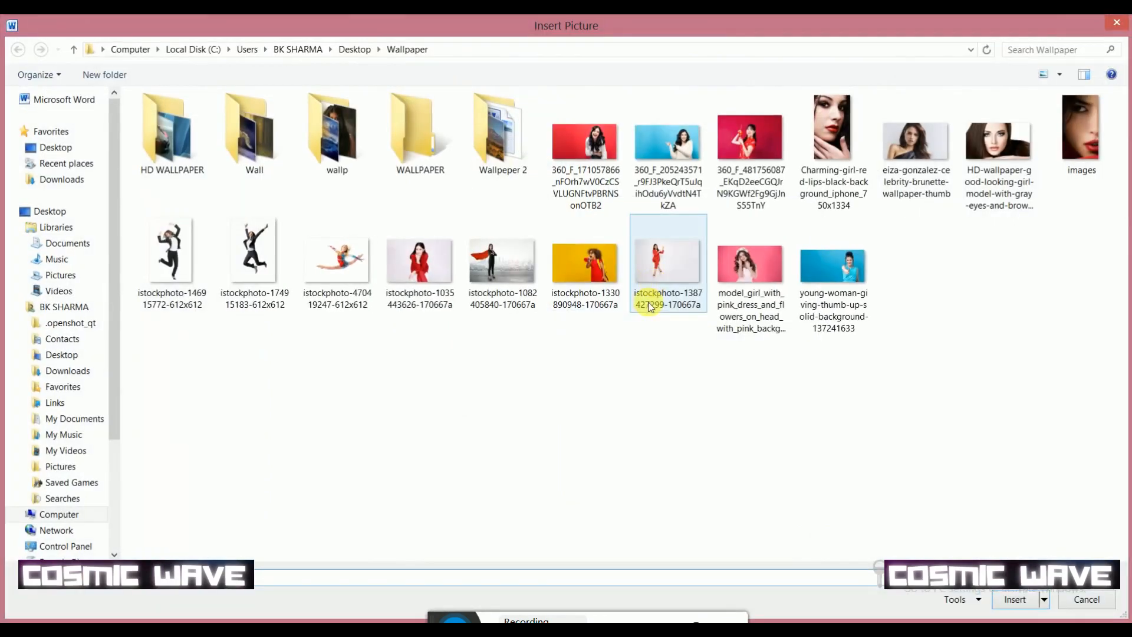
pyautogui.doubleClick(503, 274)
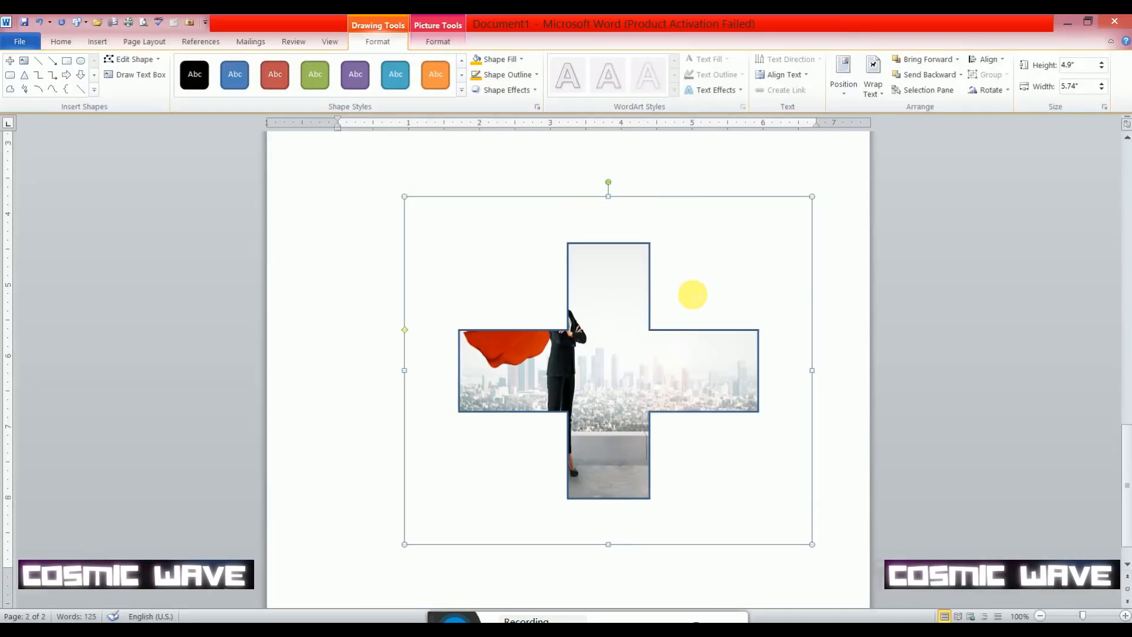
pyautogui.click(509, 67)
pyautogui.click(530, 211)
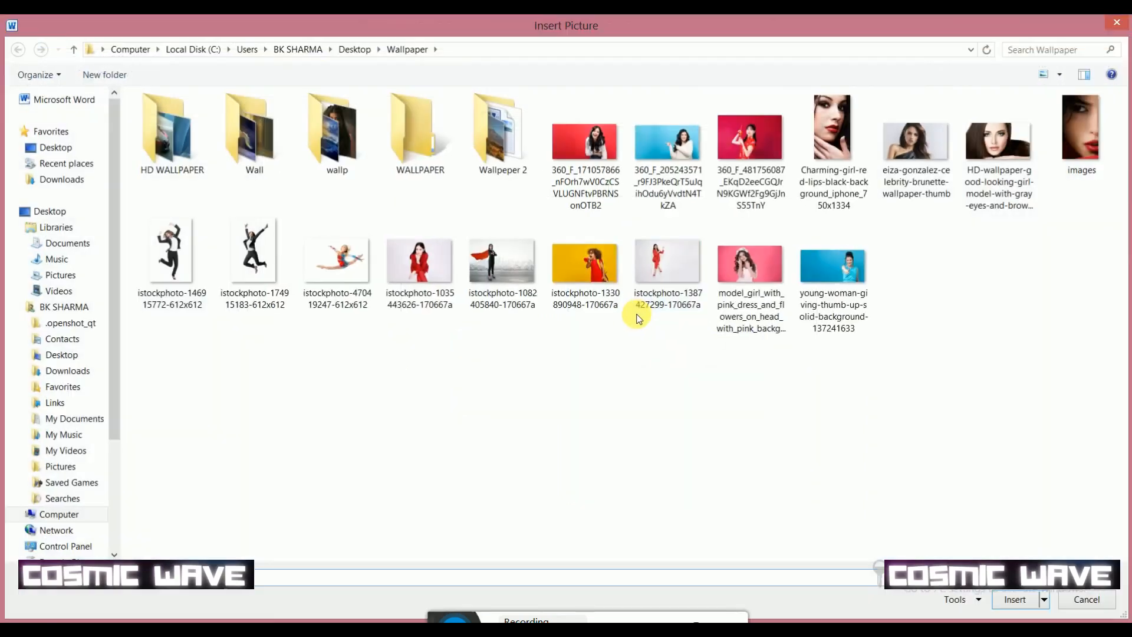
pyautogui.doubleClick(592, 271)
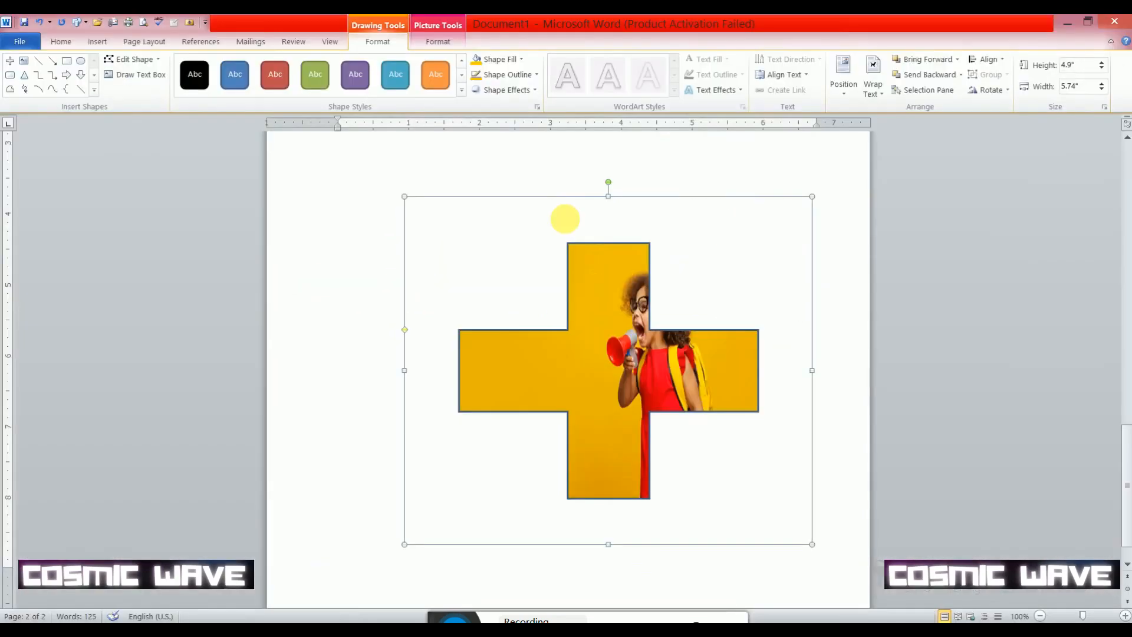
# - Remove the outline from the picture-filled plus shape
pyautogui.click(529, 77)
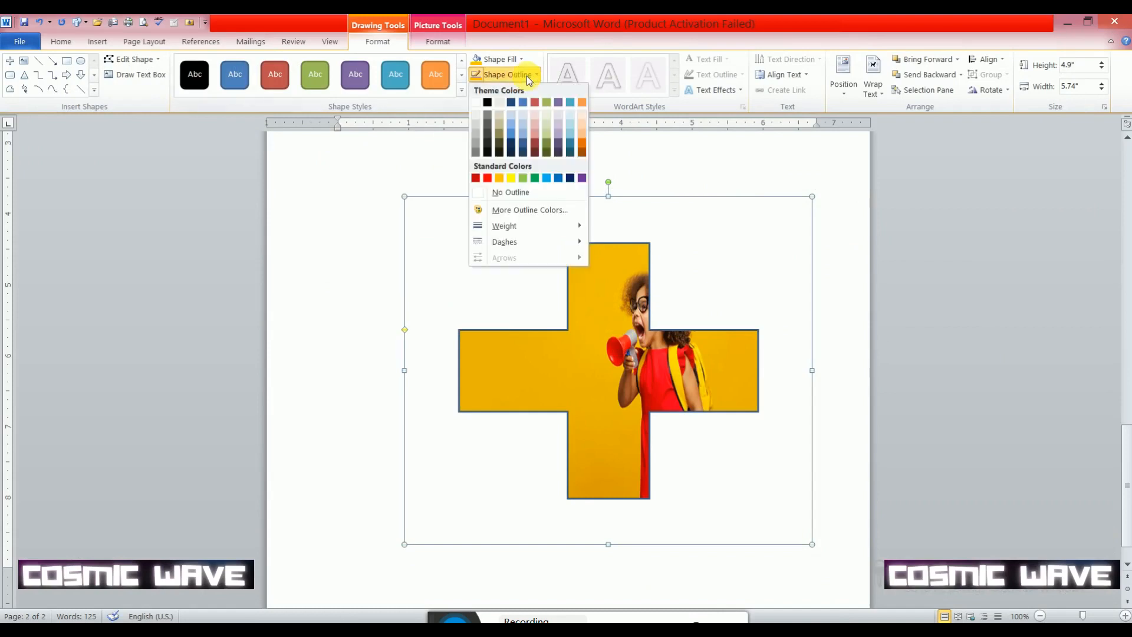
pyautogui.click(519, 196)
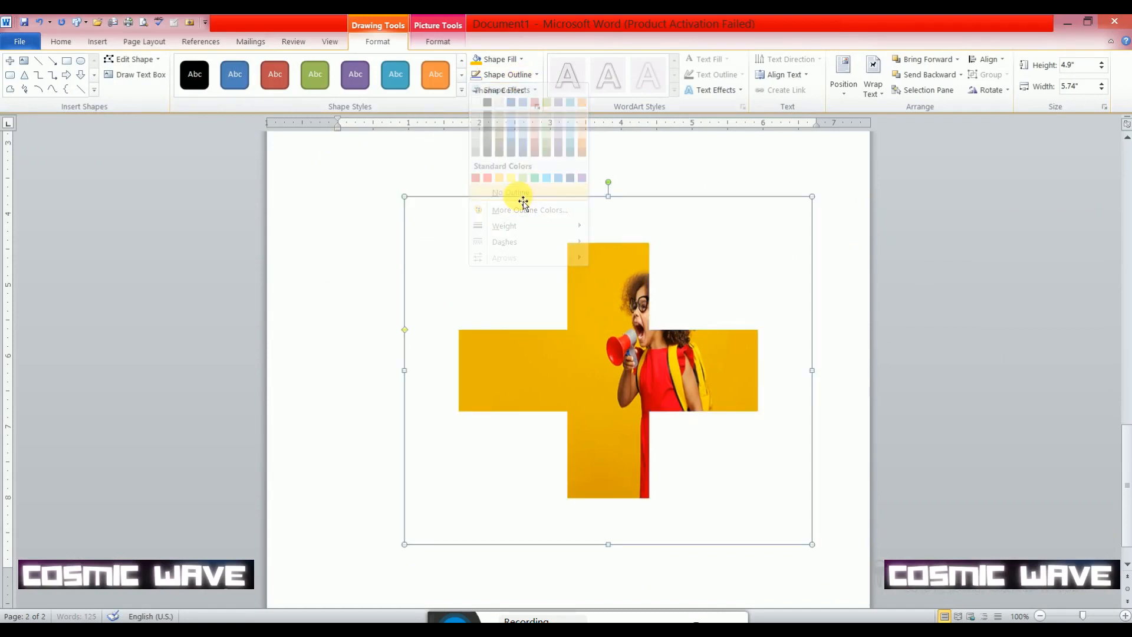
pyautogui.click(518, 75)
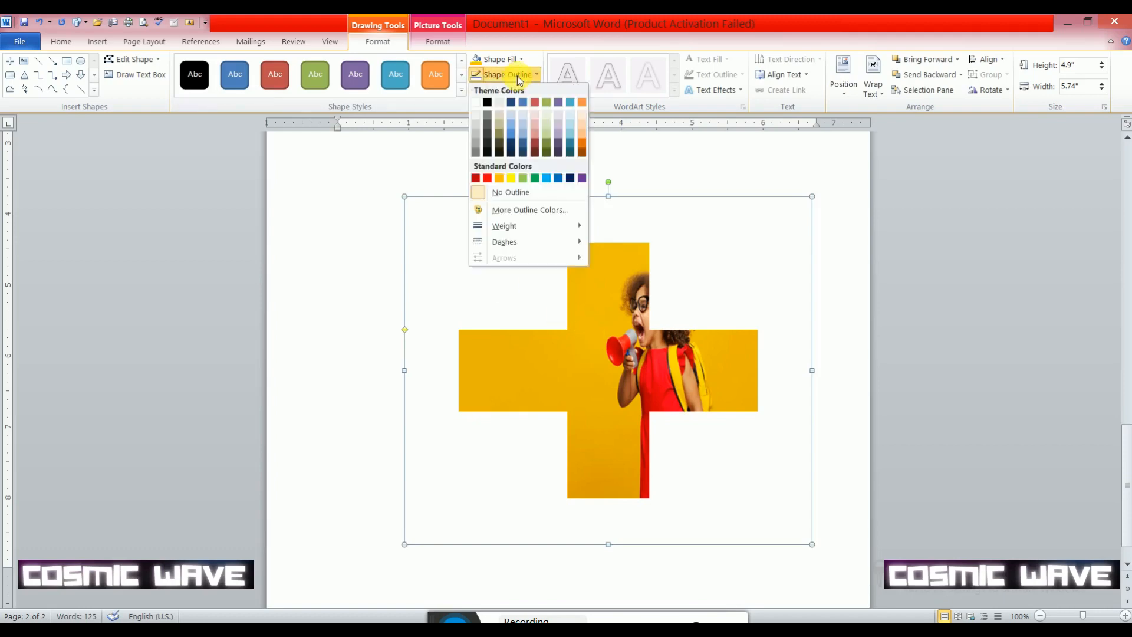
pyautogui.click(523, 194)
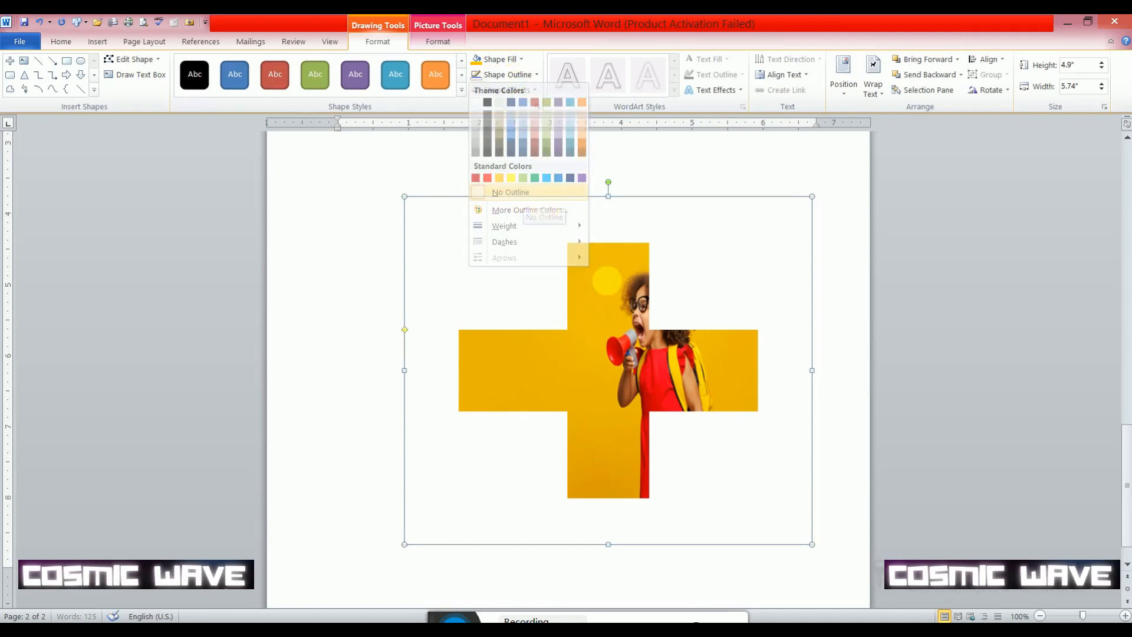
pyautogui.click(727, 265)
# - Widen the plus shape's arms so more of the picture fits inside, and tilt the shape counterclockwise
pyautogui.click(641, 363)
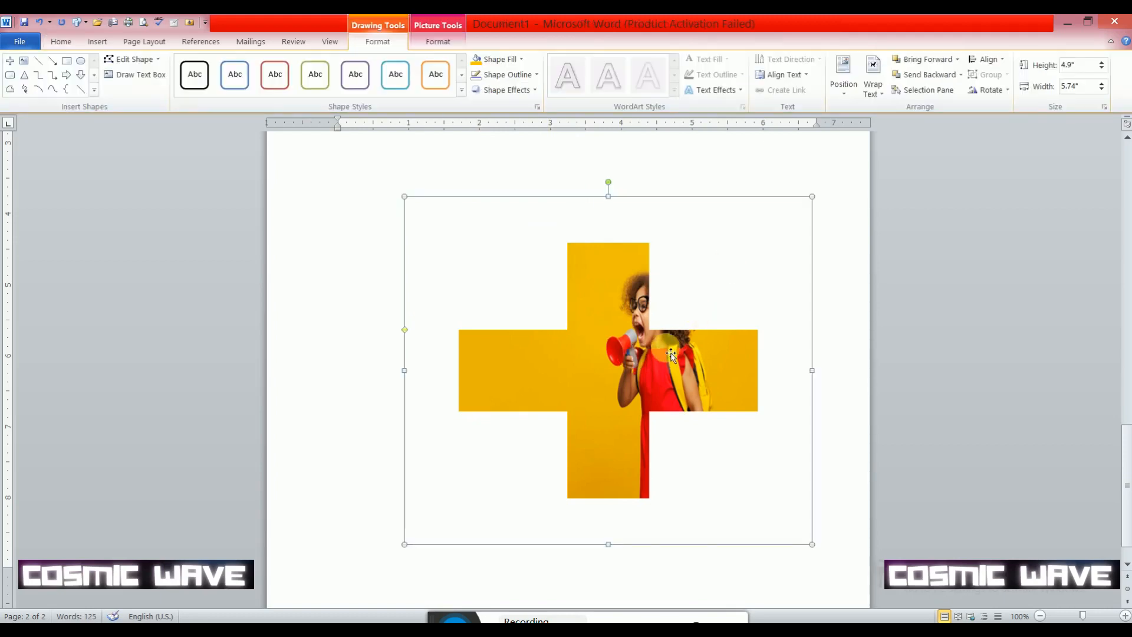
pyautogui.moveTo(404, 329); pyautogui.dragTo(403, 286)
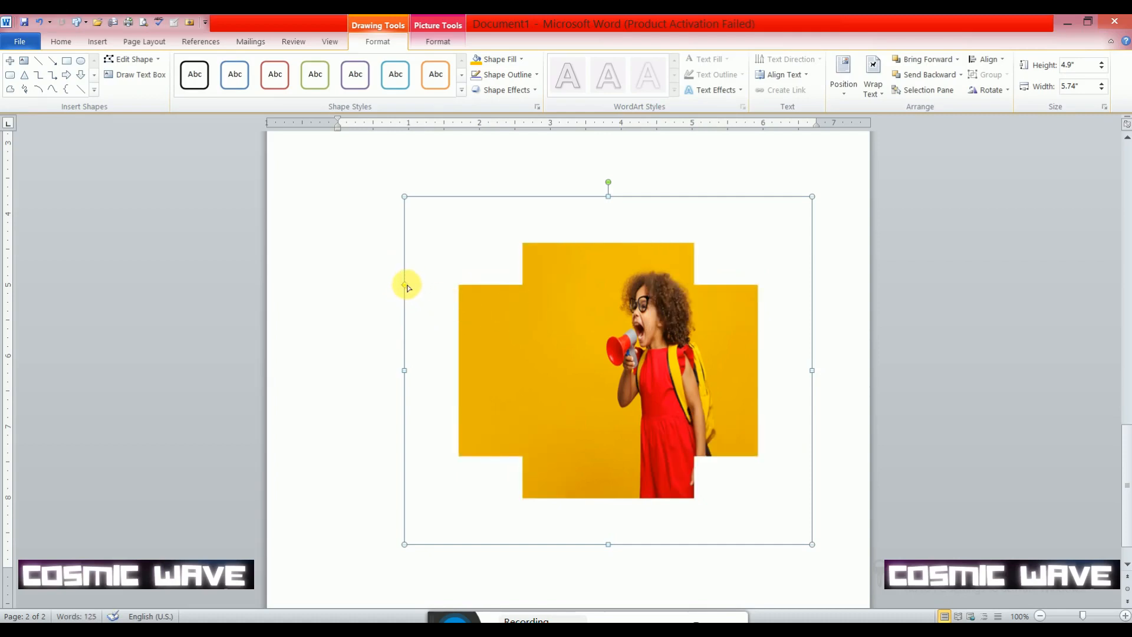
pyautogui.moveTo(404, 285)
pyautogui.mouseDown()
pyautogui.moveTo(404, 352)
pyautogui.moveTo(409, 278)
pyautogui.mouseUp()
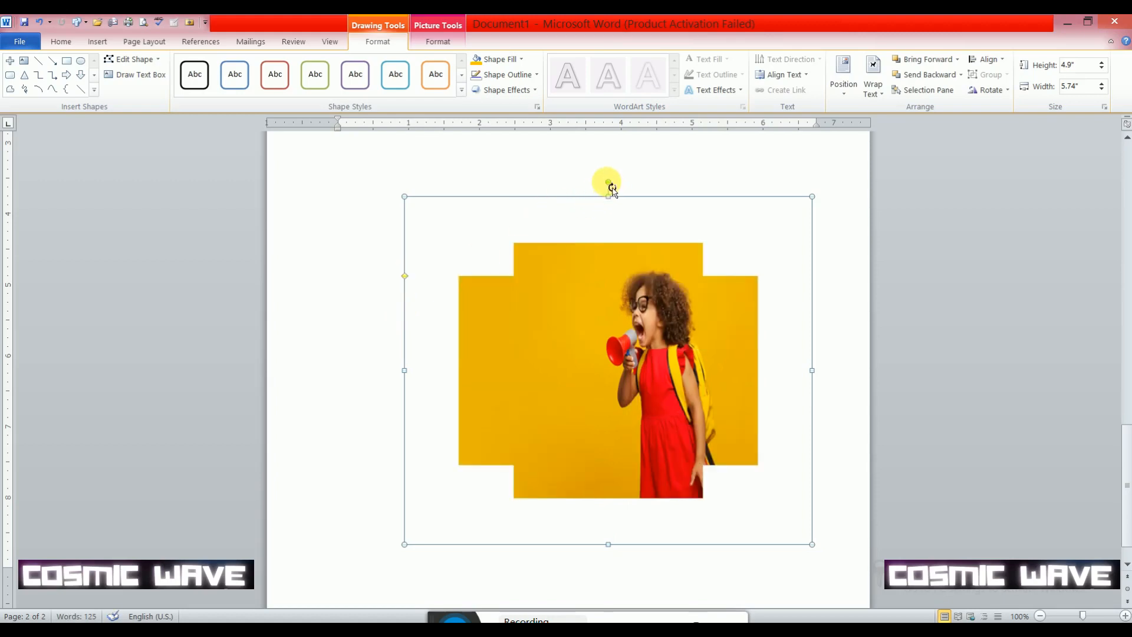
pyautogui.moveTo(611, 188); pyautogui.dragTo(673, 237)
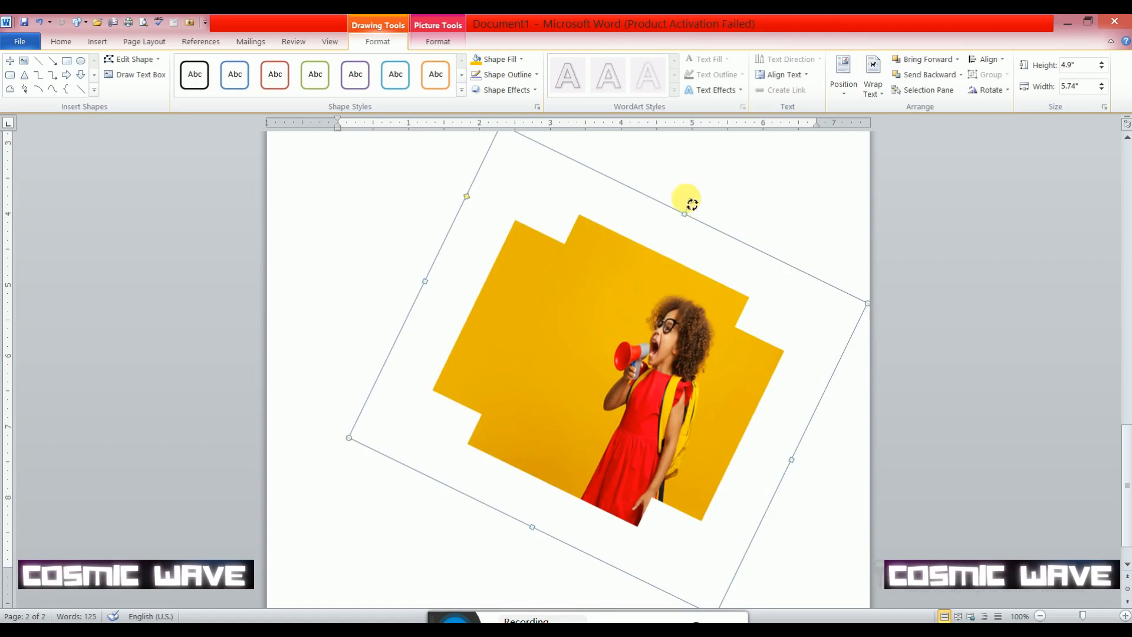
pyautogui.moveTo(690, 200); pyautogui.dragTo(575, 298)
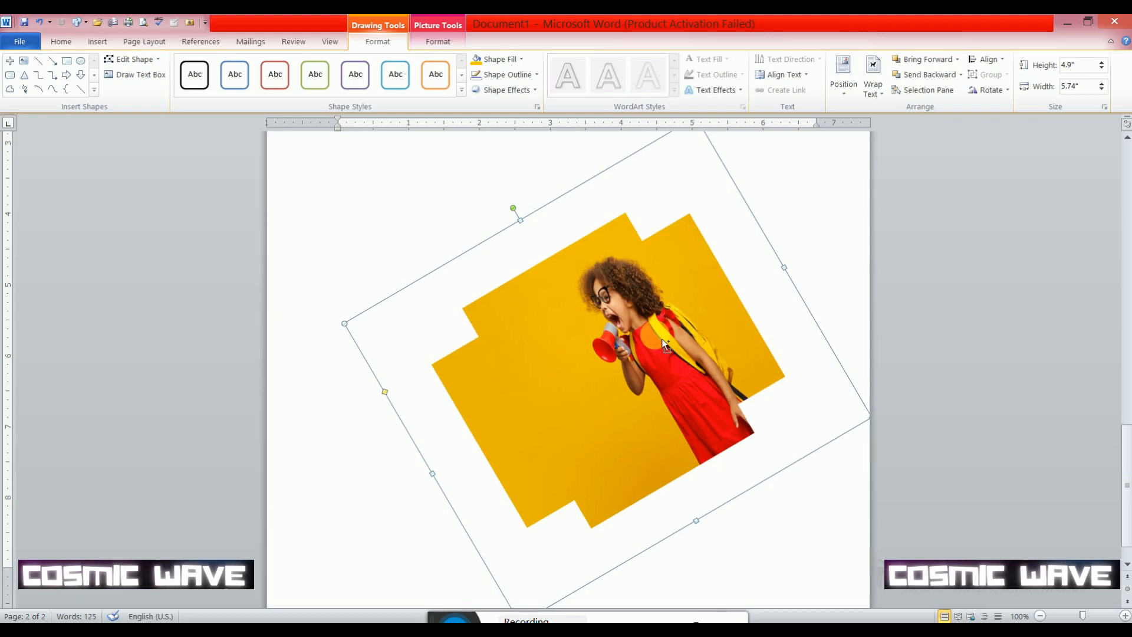
# - Duplicate the tilted picture shape twice and arrange the three shapes with two side by side and one below between them
pyautogui.hotkey('ctrl', 'd')
pyautogui.moveTo(648, 362); pyautogui.dragTo(447, 257)
pyautogui.hotkey('ctrl', 'd')
pyautogui.moveTo(712, 298); pyautogui.dragTo(766, 188)
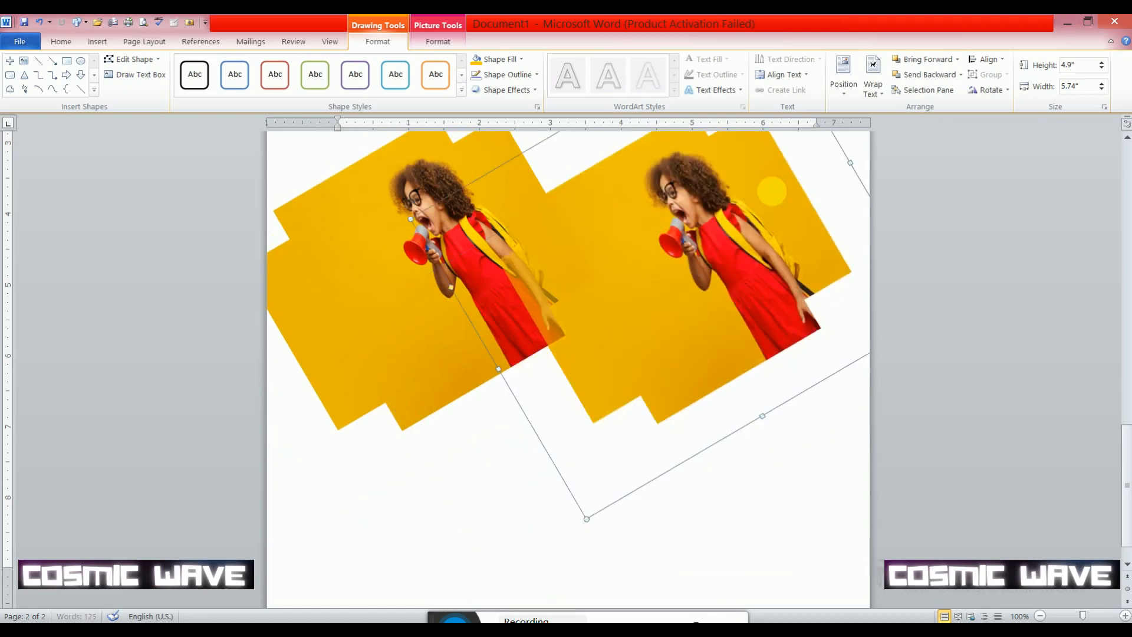
pyautogui.click(390, 326)
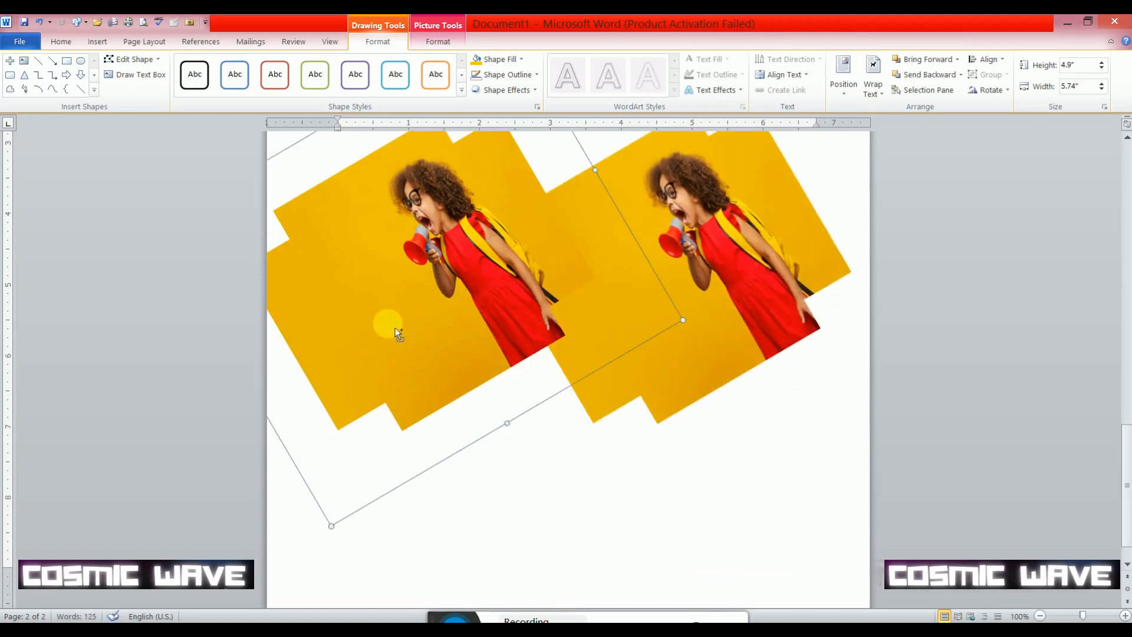
pyautogui.hotkey('ctrl', 'd')
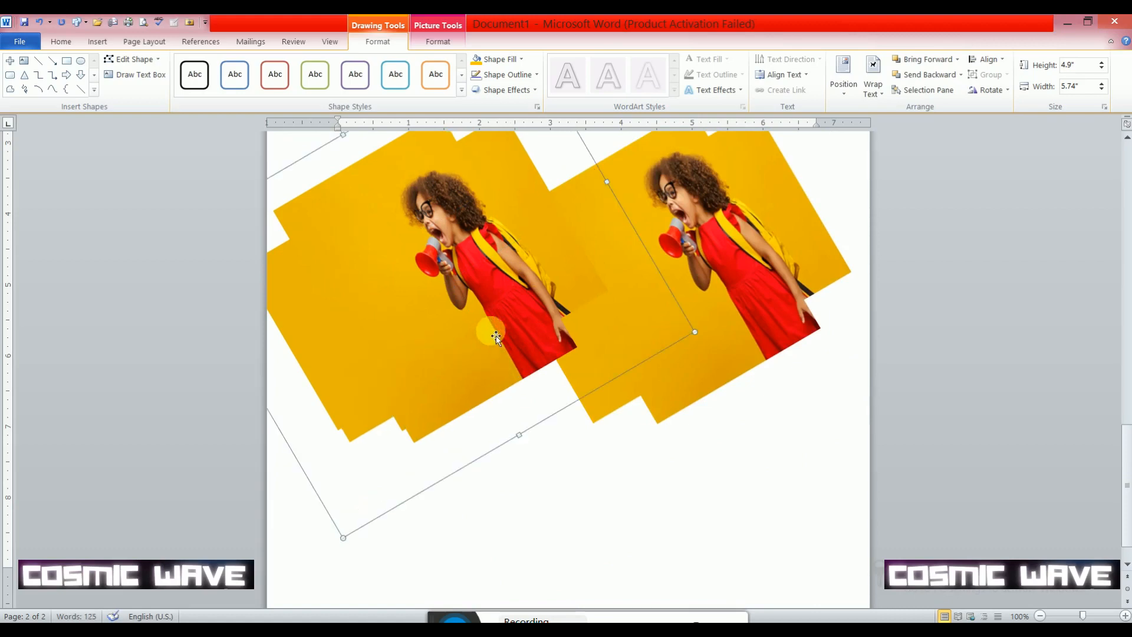
pyautogui.moveTo(495, 342); pyautogui.dragTo(589, 473)
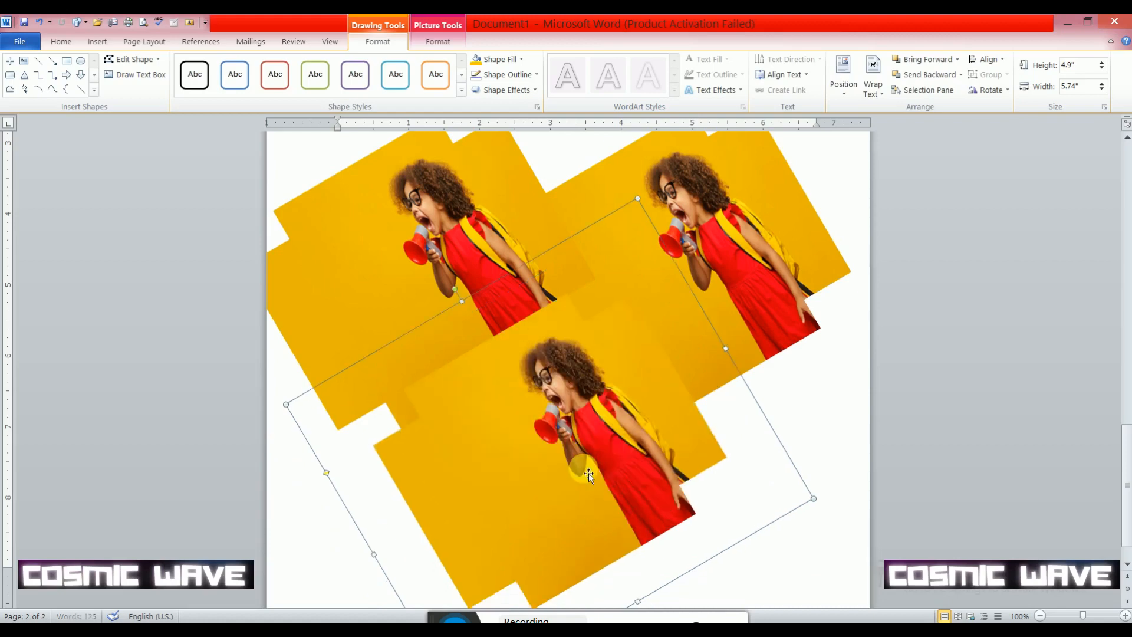
# - Delete all three tilted picture shapes below the paragraphs
pyautogui.scroll(6, 592, 472)
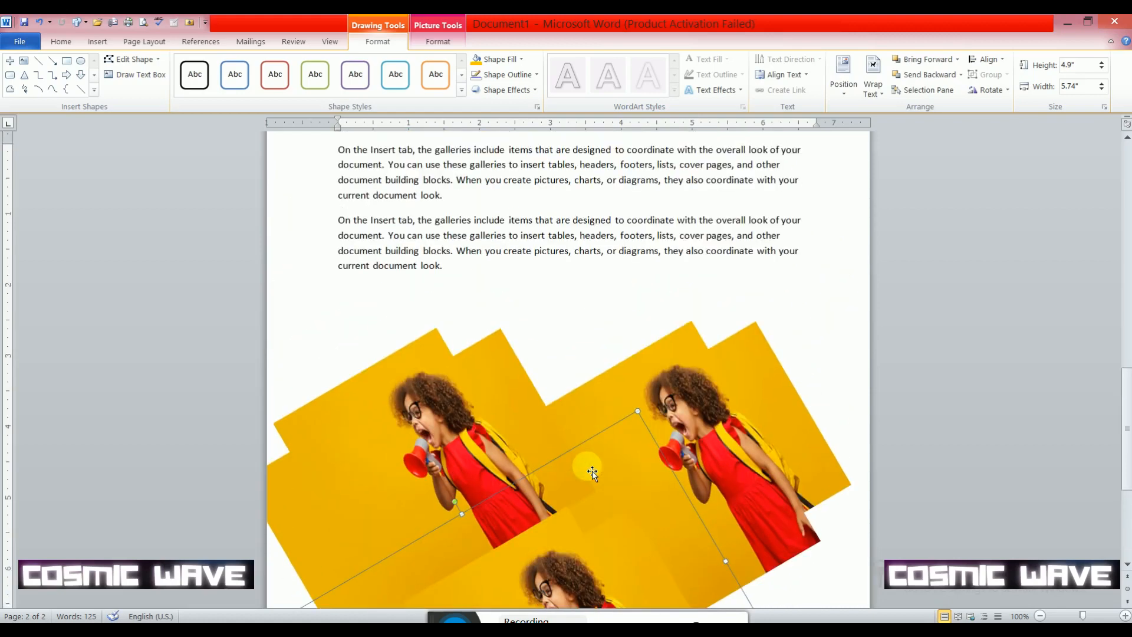
pyautogui.click(456, 411)
pyautogui.press('Delete')
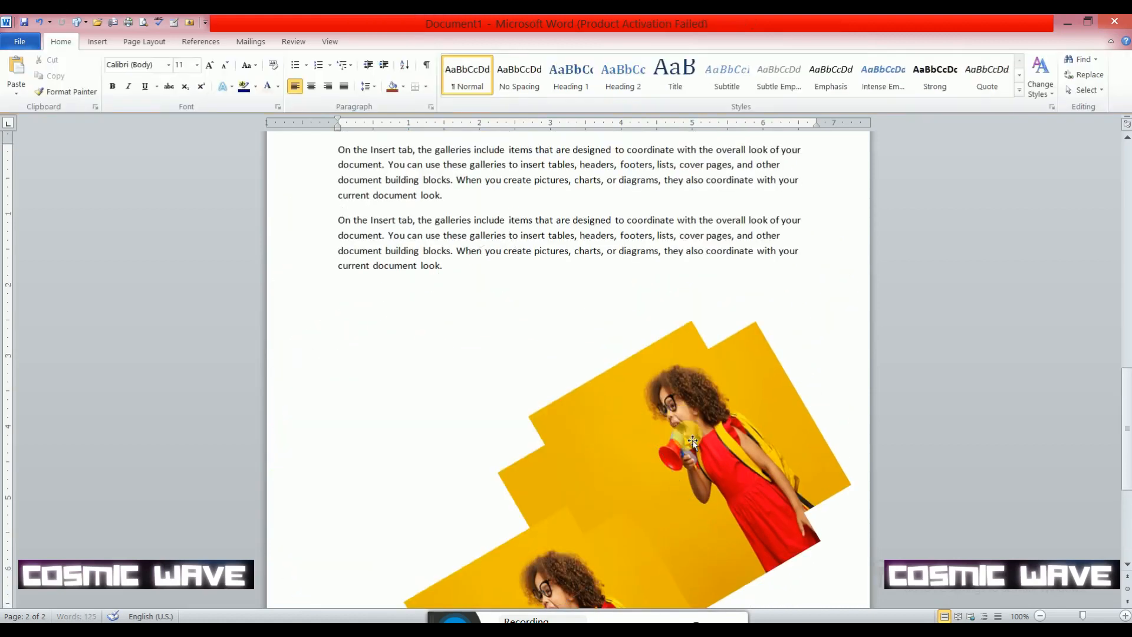
pyautogui.click(669, 457)
pyautogui.press('Delete')
pyautogui.click(596, 543)
pyautogui.press('Delete')
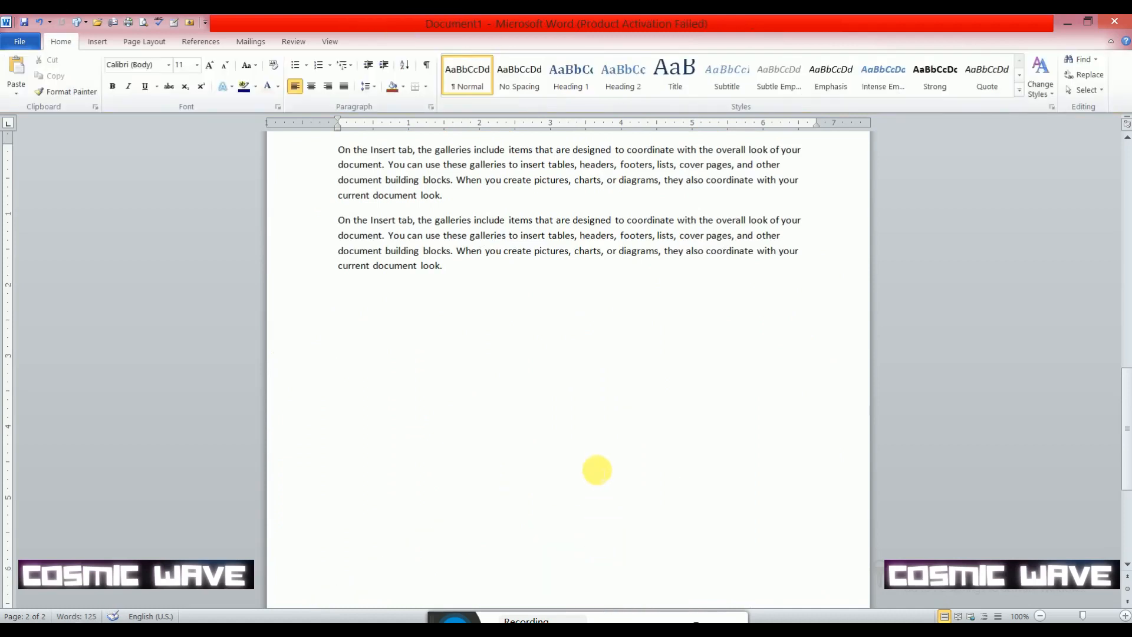
# - Insert a Vertical Picture List SmartArt graphic below the two paragraphs
pyautogui.click(97, 42)
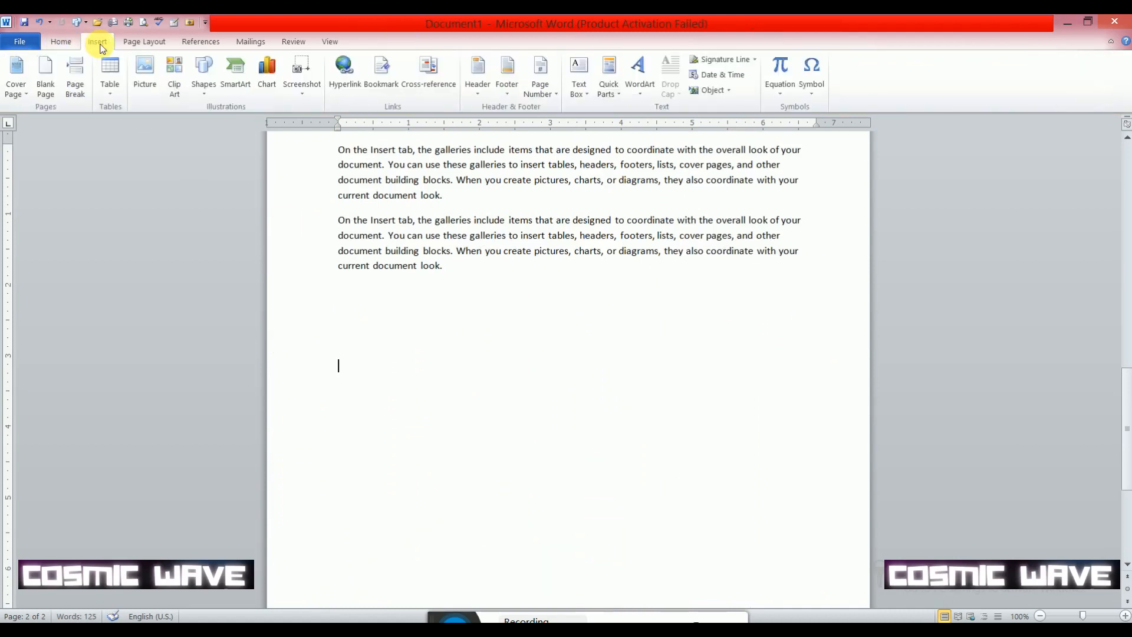
pyautogui.click(204, 94)
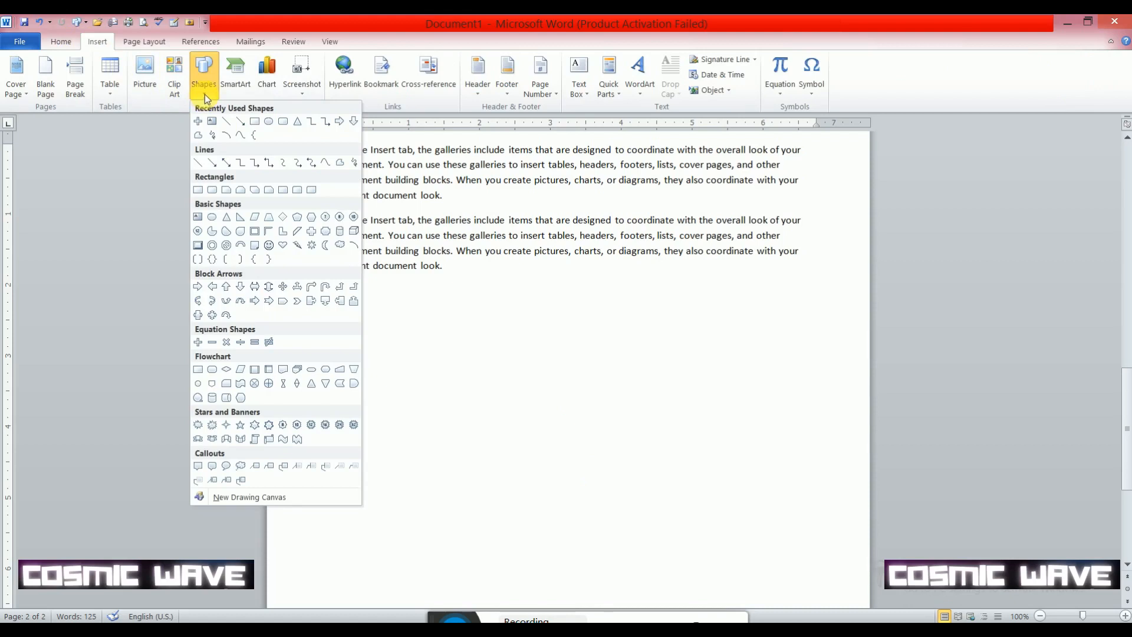
pyautogui.click(234, 90)
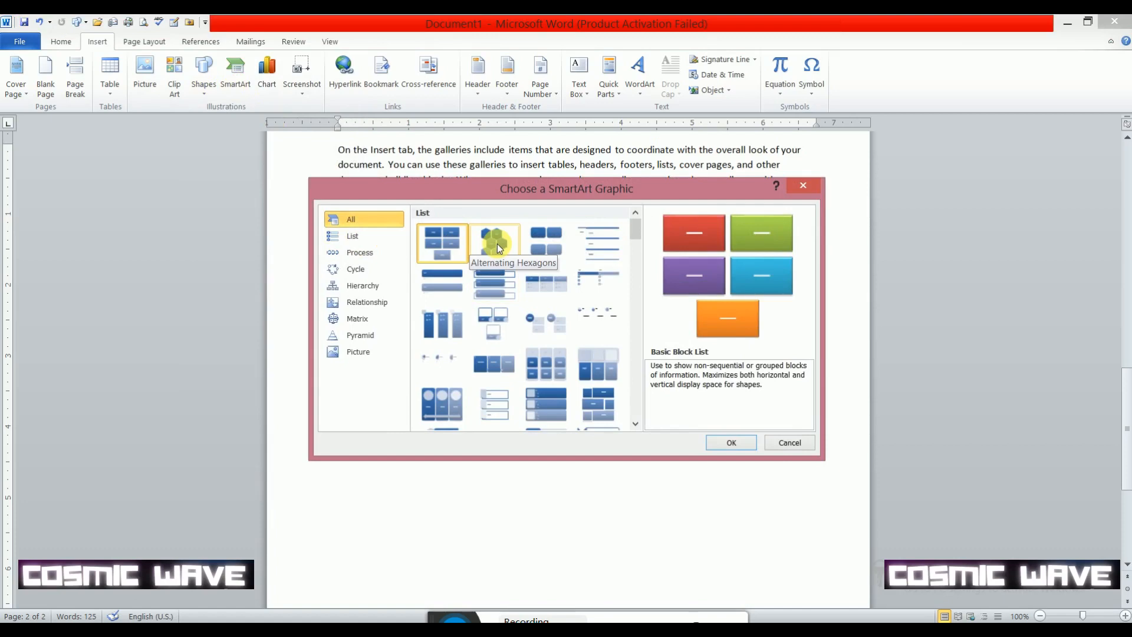
pyautogui.click(498, 248)
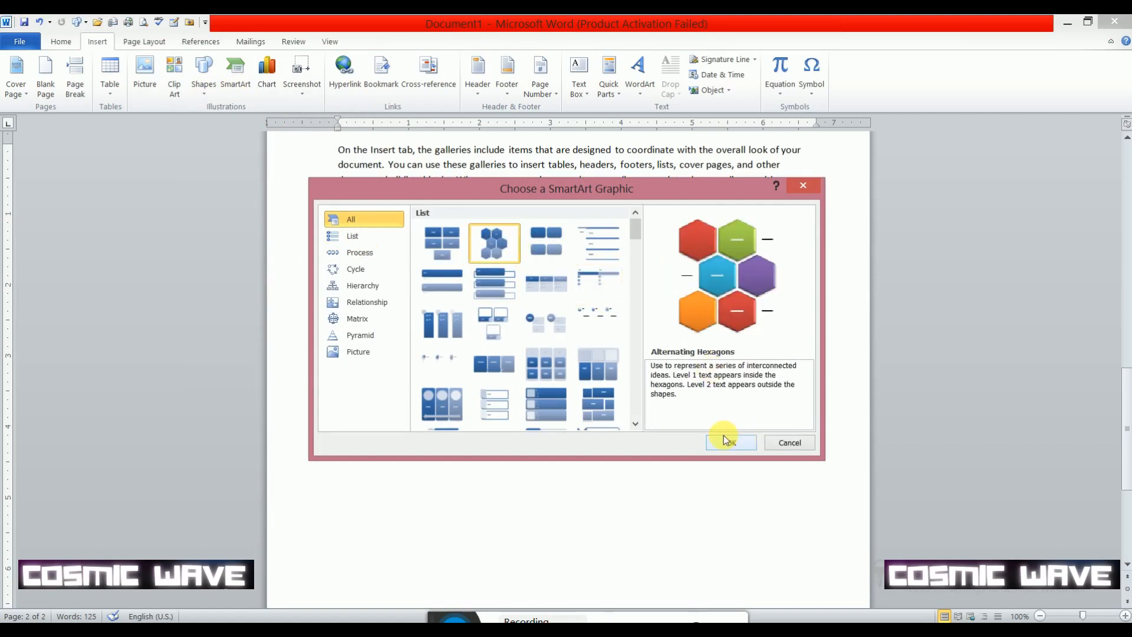
pyautogui.click(543, 400)
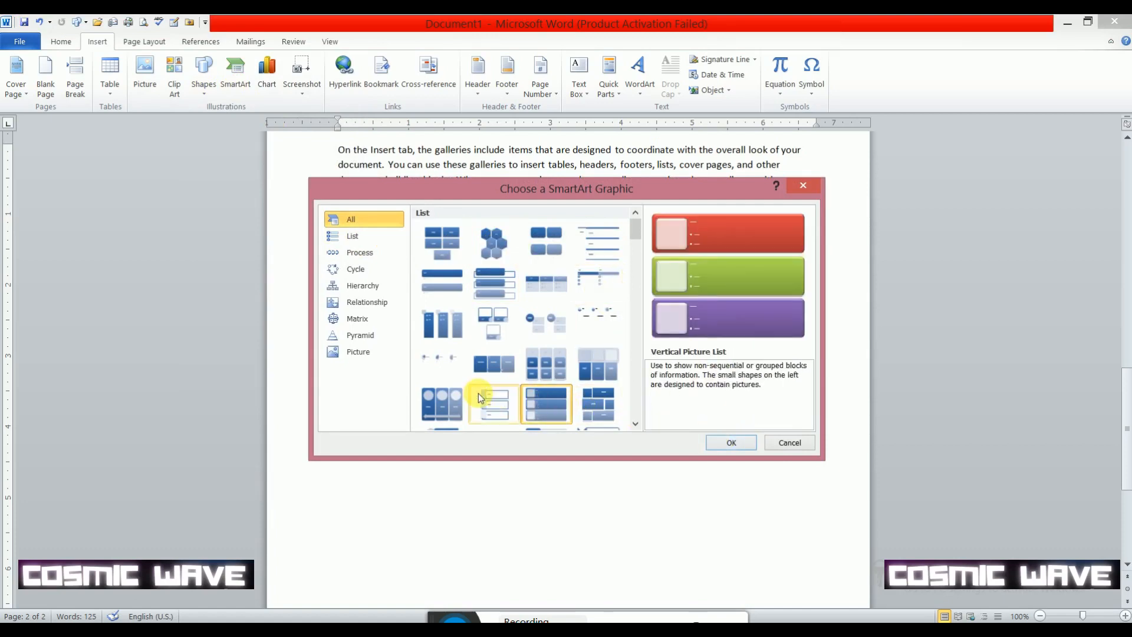
pyautogui.click(727, 441)
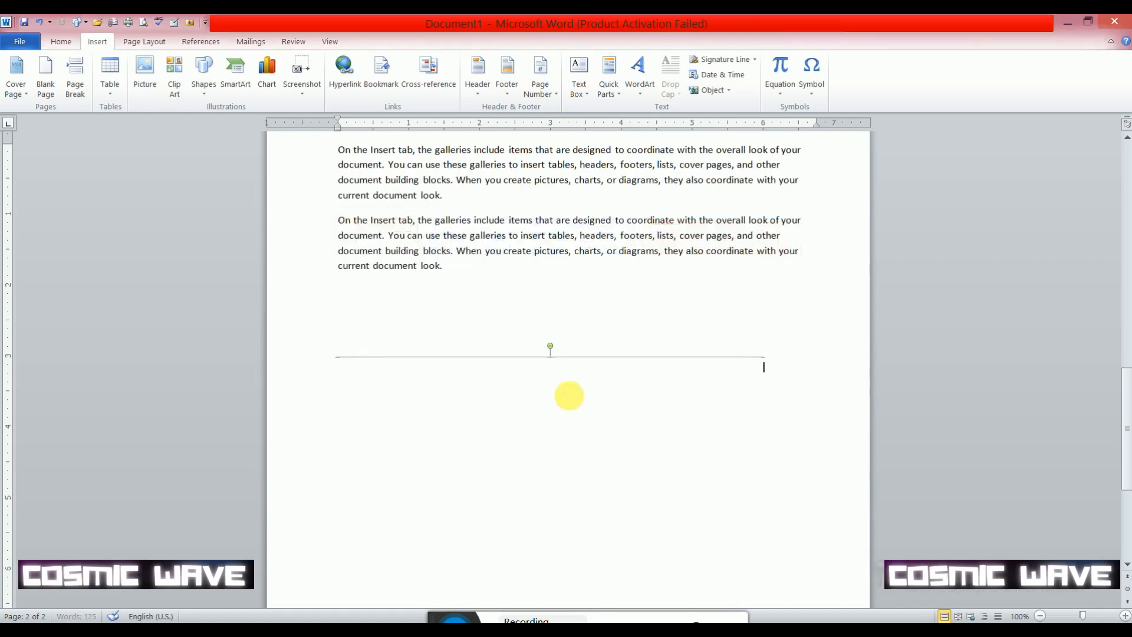
# - Fill the first SmartArt block with the heading PPT and the bullets EXCEL and WORD
pyautogui.scroll(-3, 530, 377)
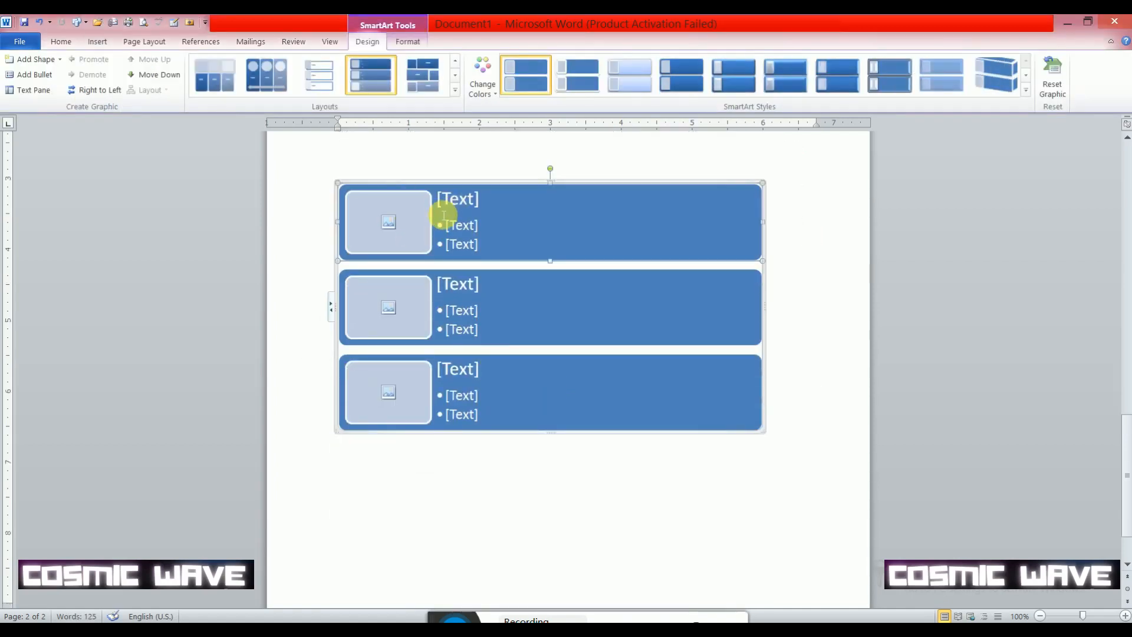
pyautogui.click(455, 202)
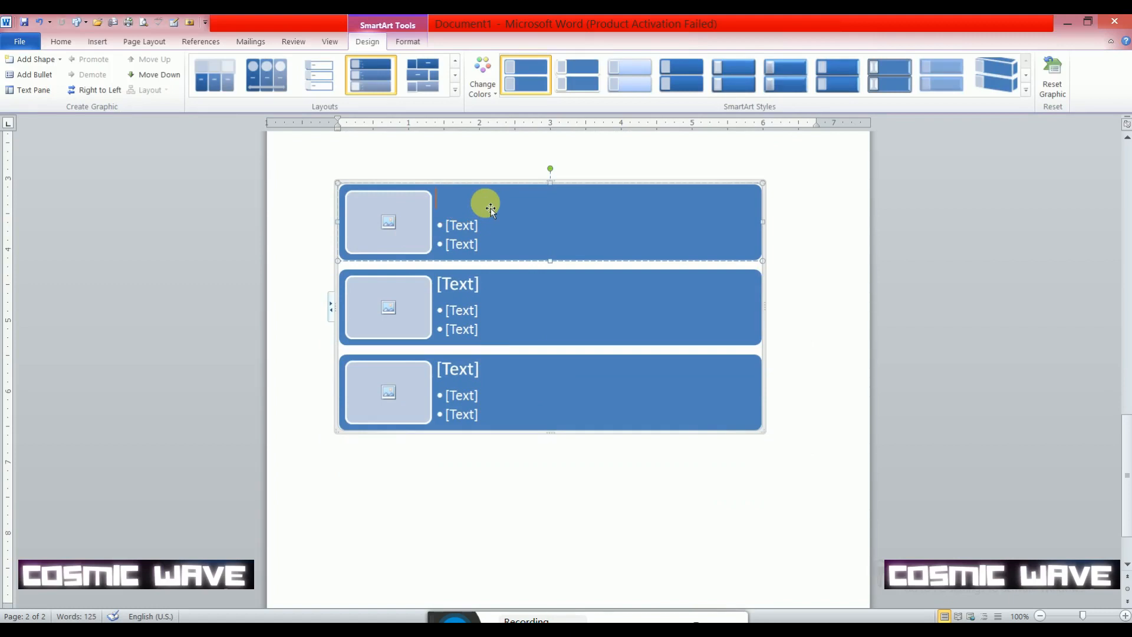
pyautogui.write('PPT')
pyautogui.click(469, 225)
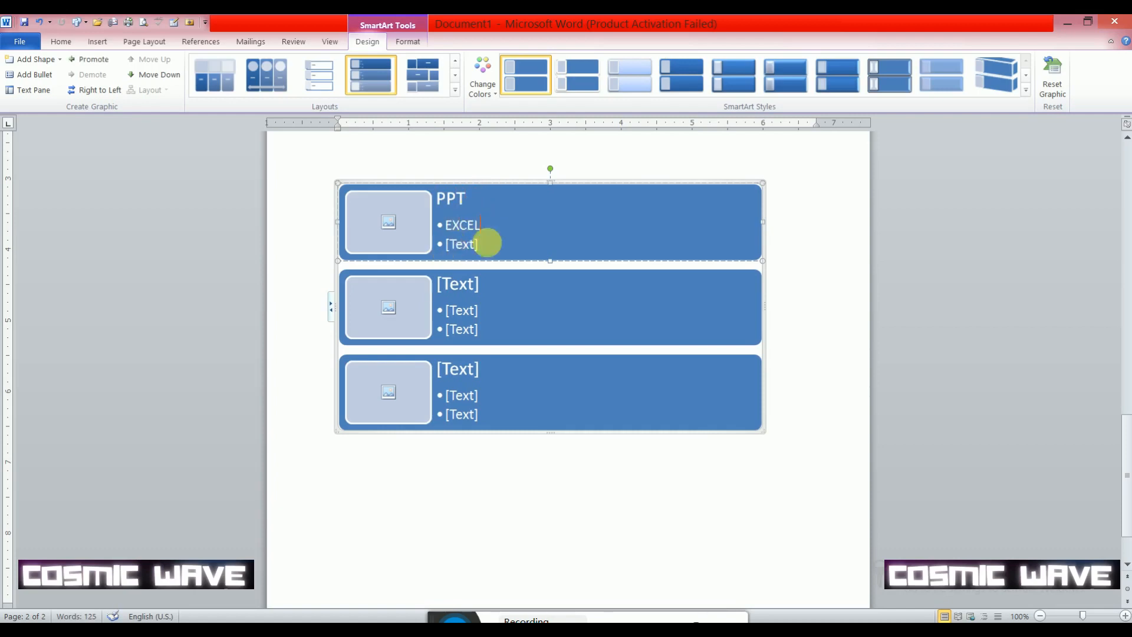
pyautogui.click(476, 252)
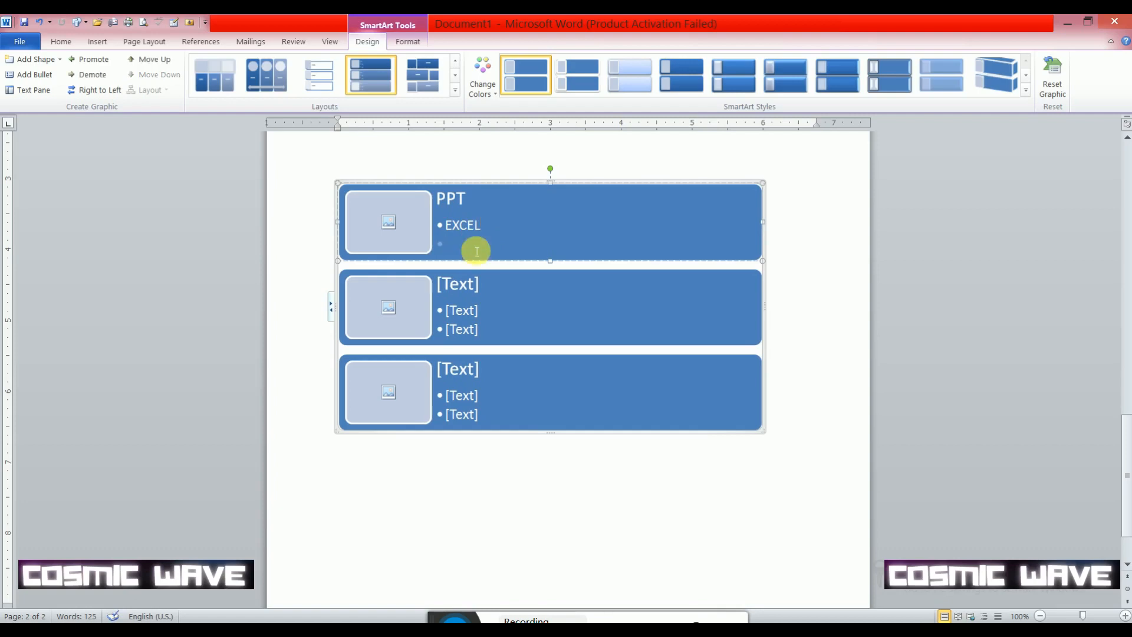
pyautogui.write('WORD')
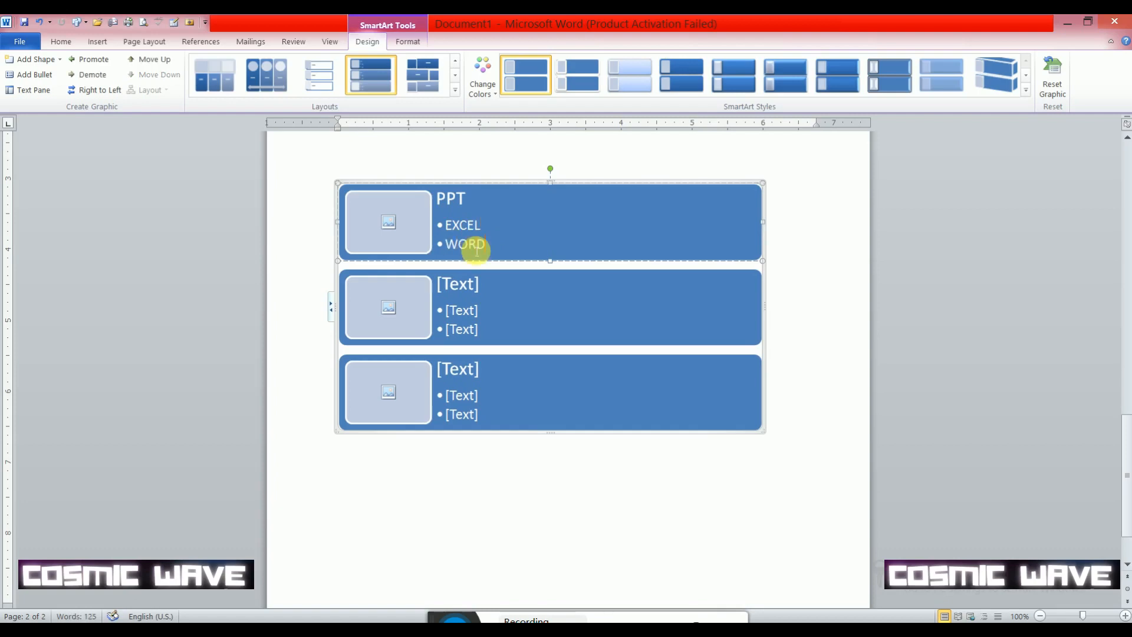
# - Fill the second SmartArt block with the heading COR and the bullets MES and SAL
pyautogui.click(473, 293)
pyautogui.write('COR')
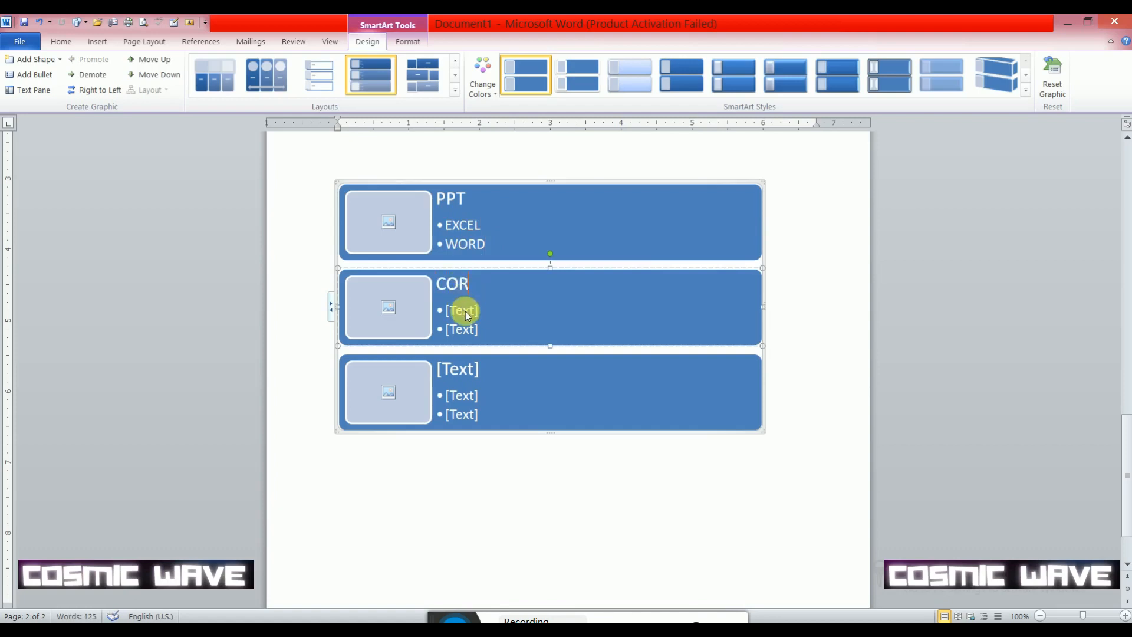
pyautogui.click(471, 315)
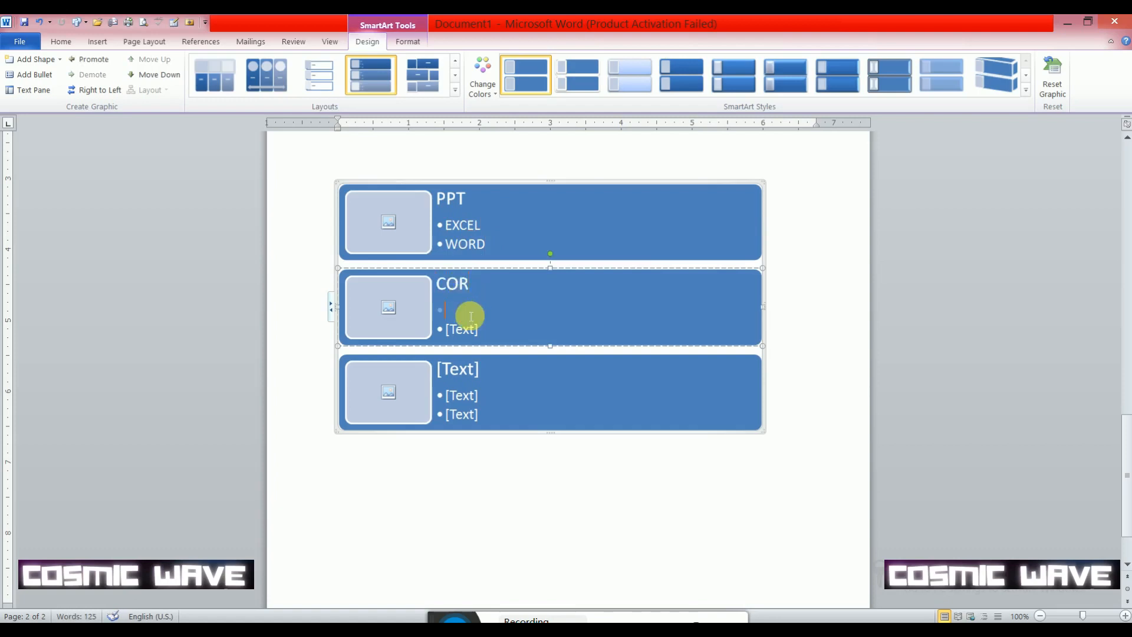
pyautogui.write('MES')
pyautogui.click(466, 333)
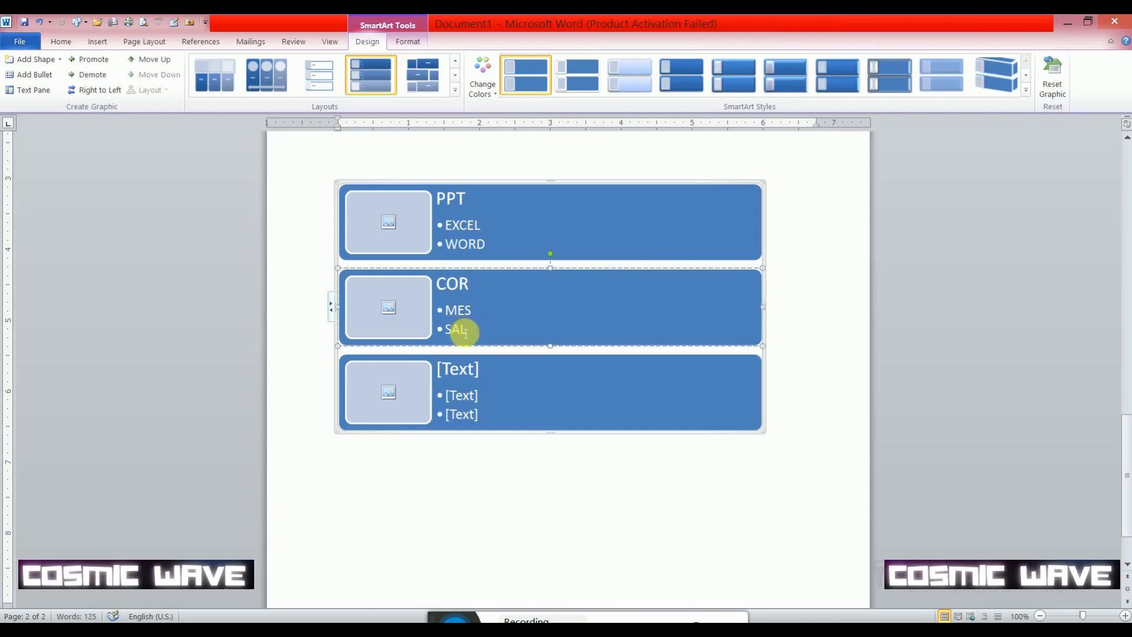
# - Fill the third SmartArt block with the heading ele and the bullets app and andr, and make the graphic slightly taller
pyautogui.click(475, 378)
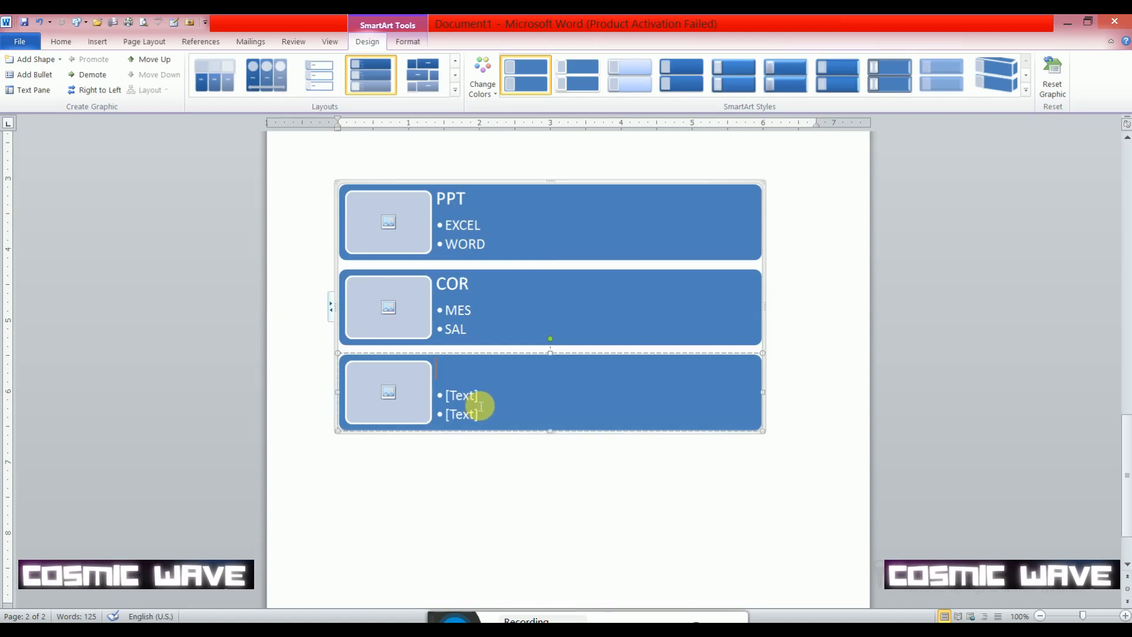
pyautogui.write('ele')
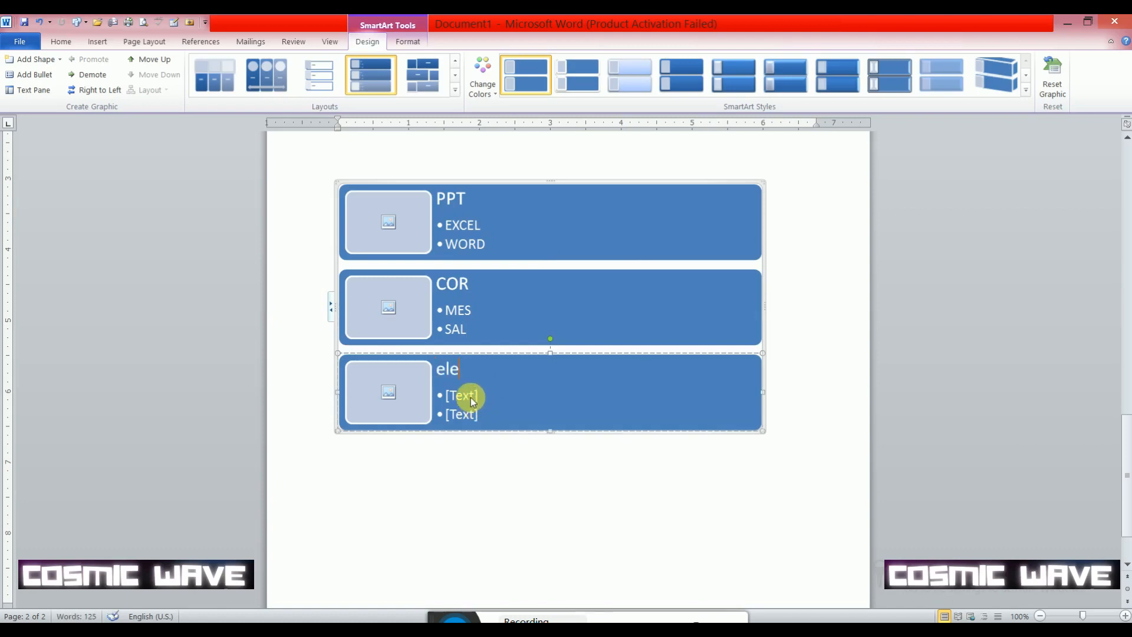
pyautogui.click(475, 402)
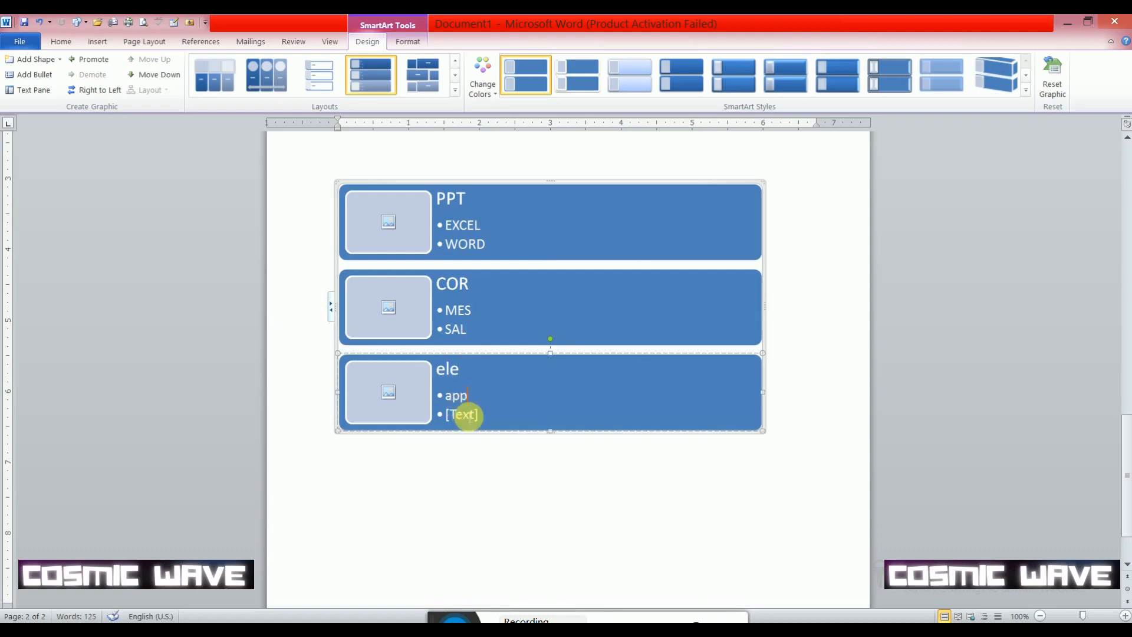
pyautogui.click(471, 420)
pyautogui.write('andr')
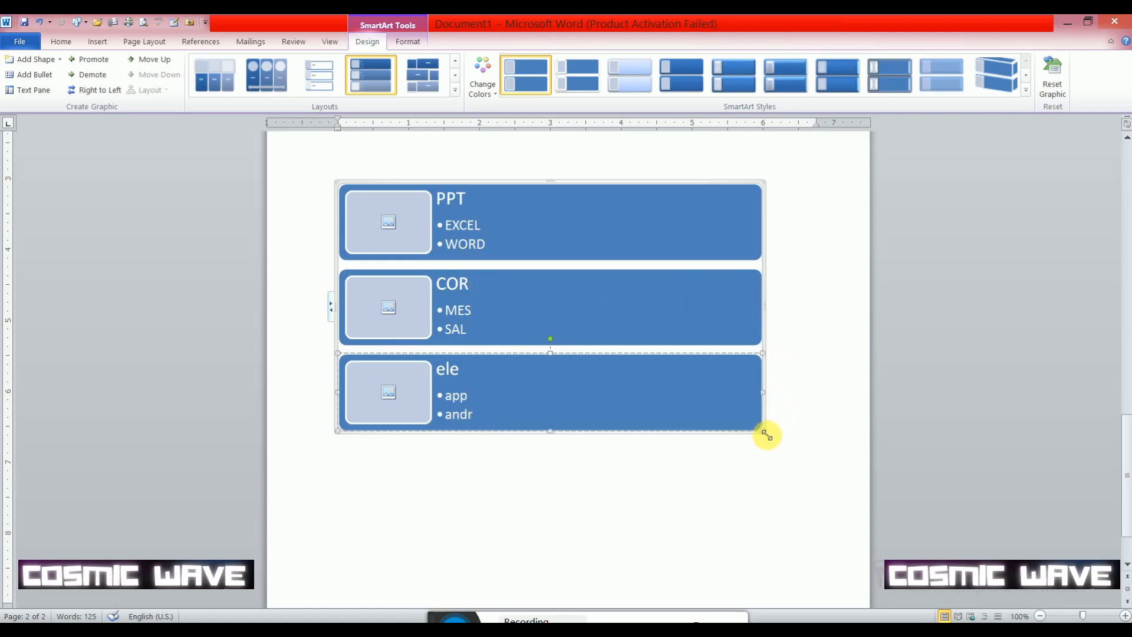
pyautogui.moveTo(765, 434)
pyautogui.mouseDown()
pyautogui.moveTo(546, 447)
pyautogui.moveTo(712, 460)
pyautogui.moveTo(773, 450)
pyautogui.moveTo(761, 443)
pyautogui.mouseUp()
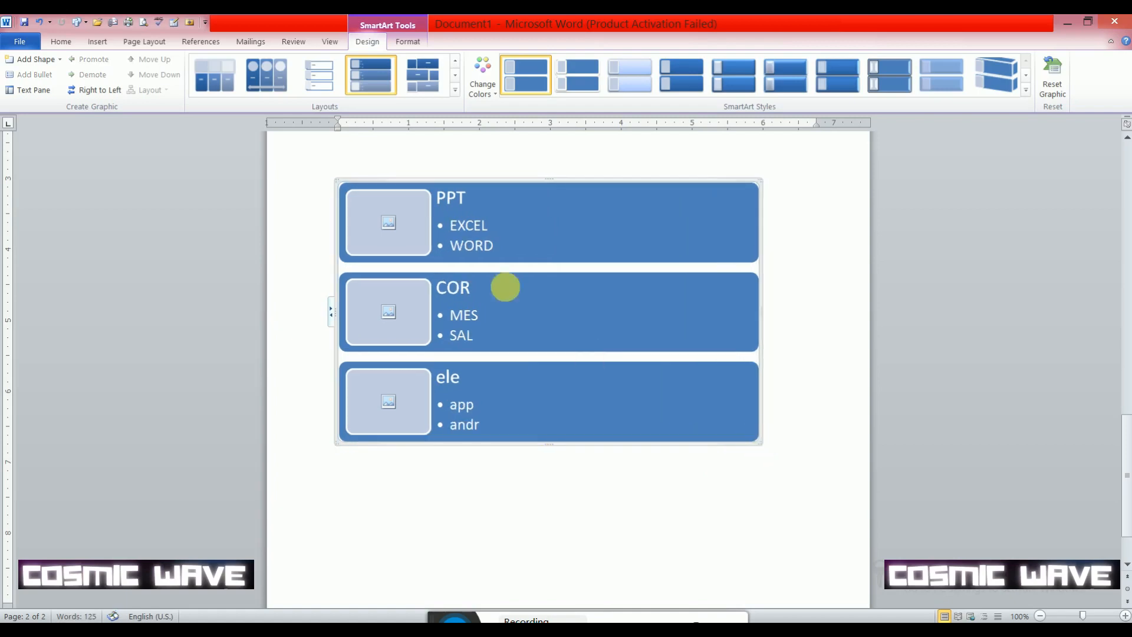
# - Try the Colorful color sets on the SmartArt graphic, first red, green and purple, finally green, teal and purple
pyautogui.click(419, 225)
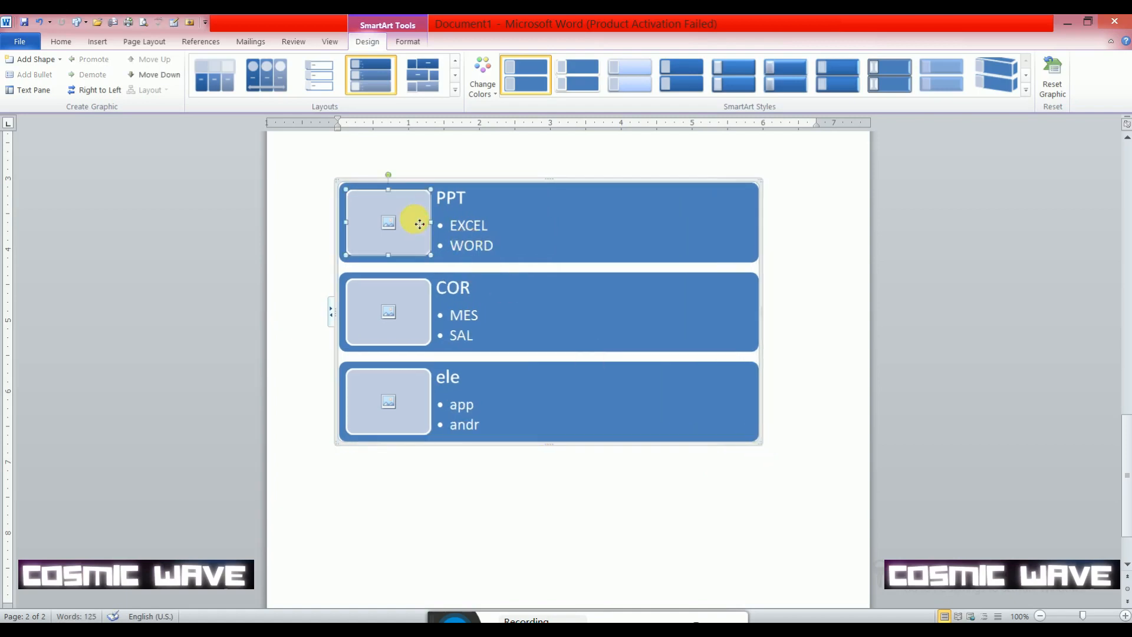
pyautogui.click(342, 184)
pyautogui.click(495, 94)
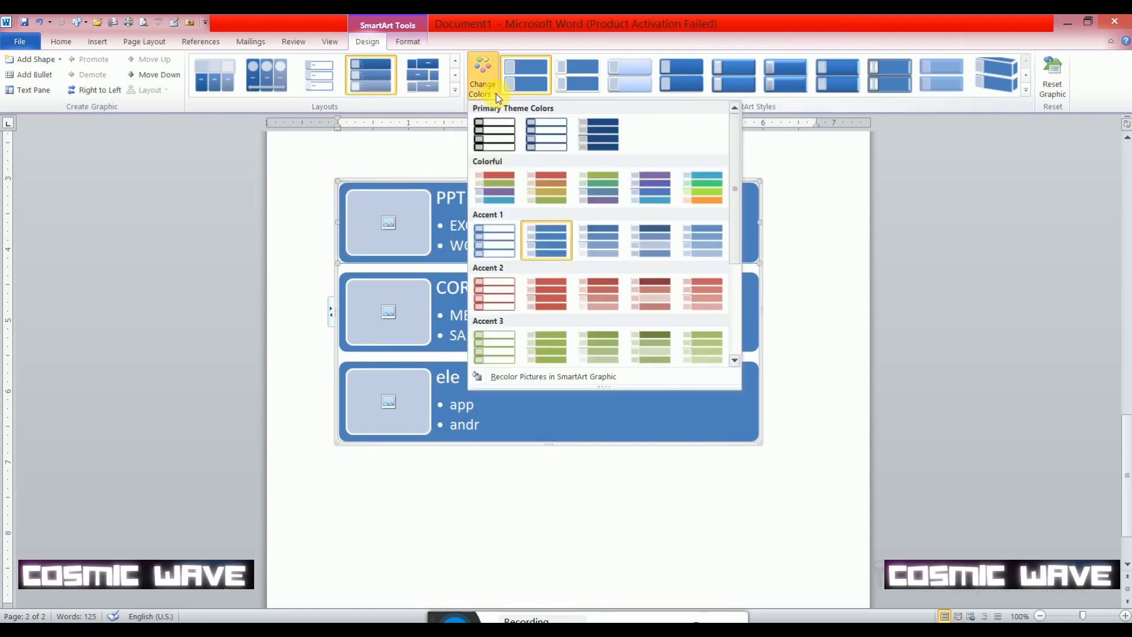
pyautogui.click(504, 195)
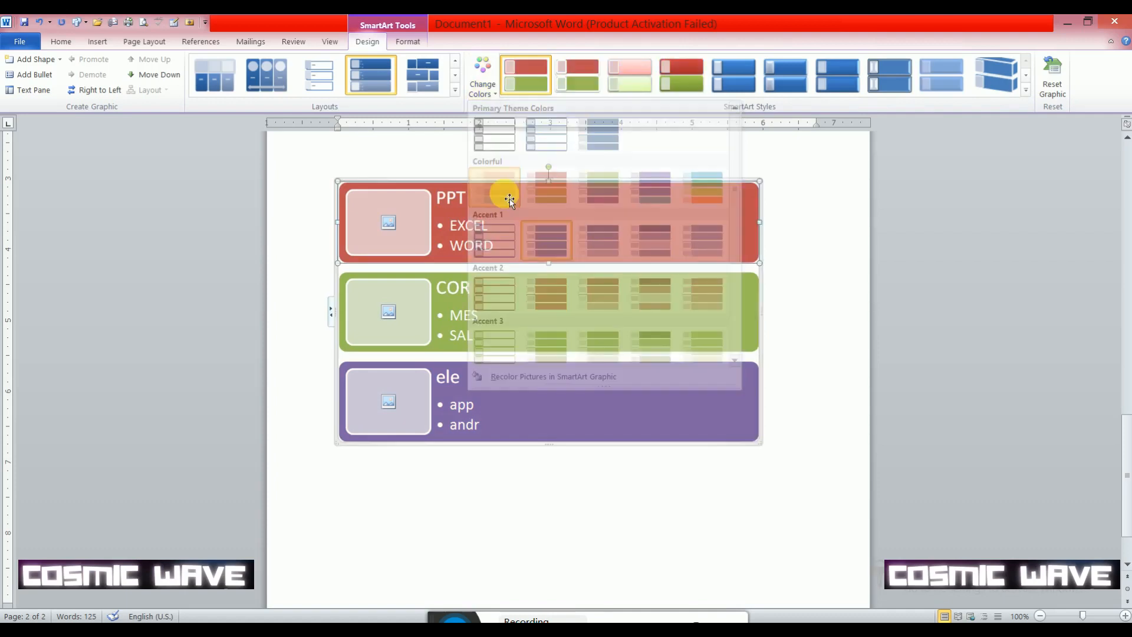
pyautogui.click(497, 94)
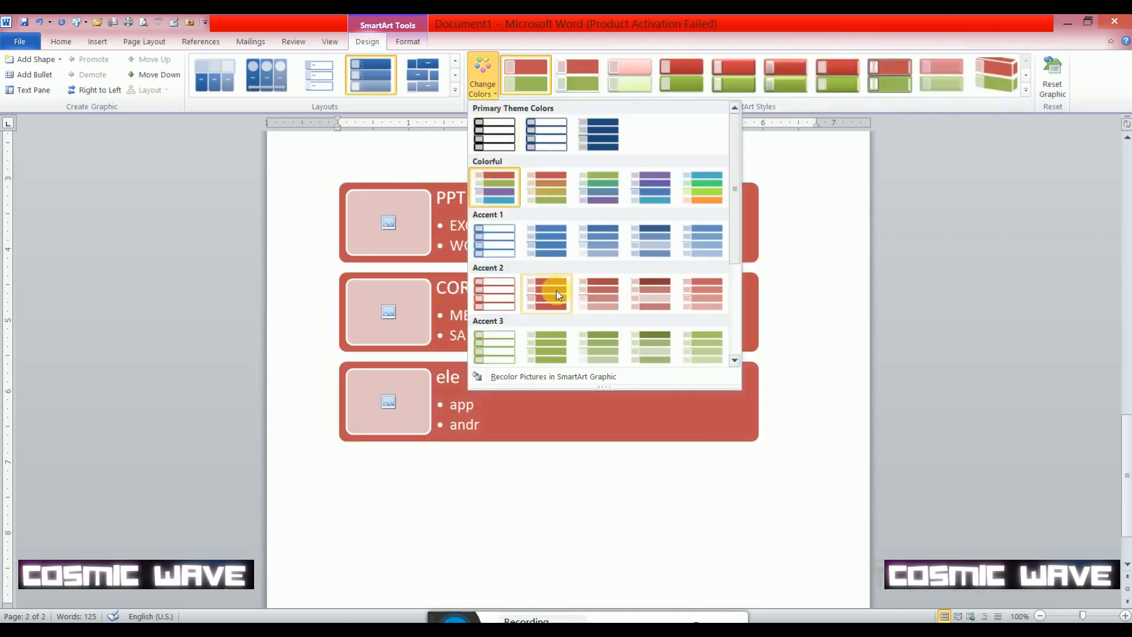
pyautogui.click(593, 196)
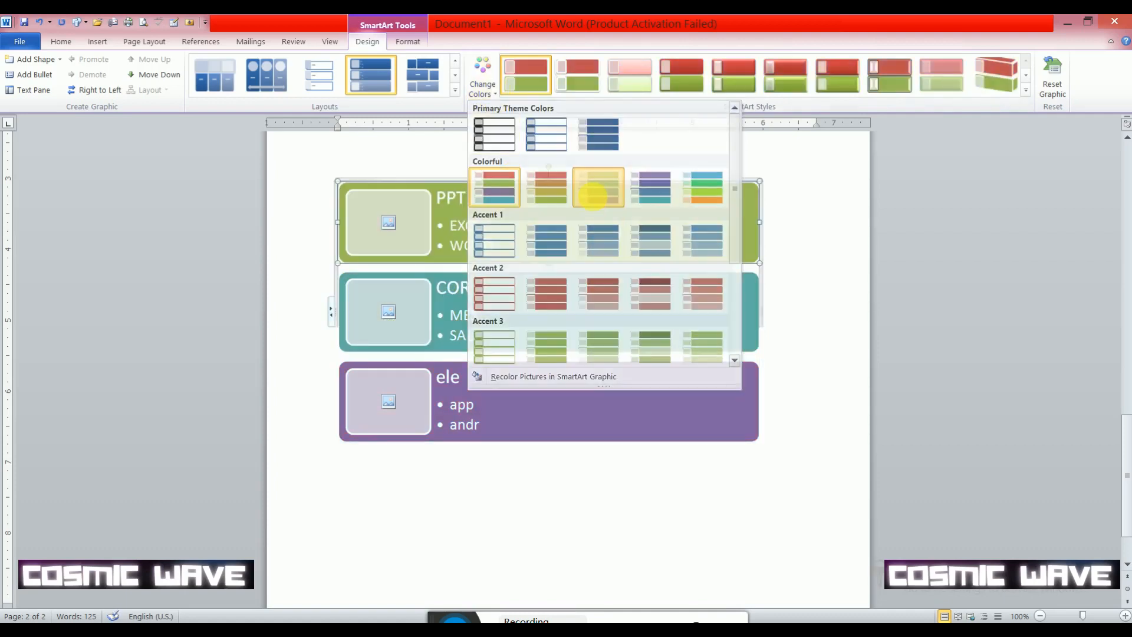
# - Try a shaded style, a tilted 3-D block style and Bird's Eye Scene on the SmartArt, and reset the graphic's formatting
pyautogui.click(679, 70)
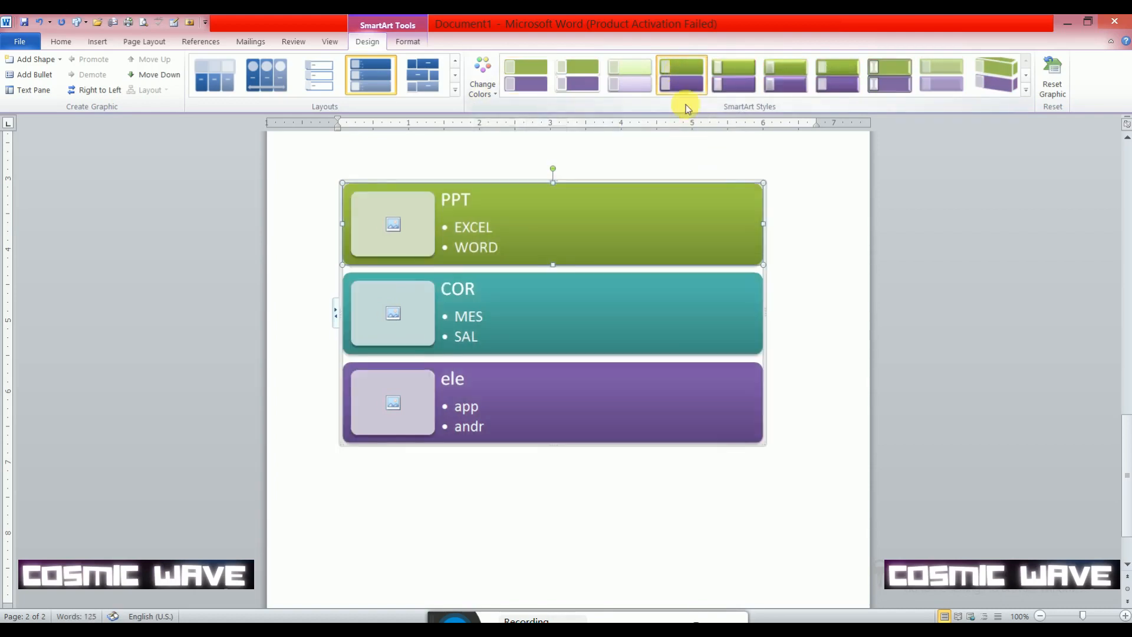
pyautogui.click(999, 77)
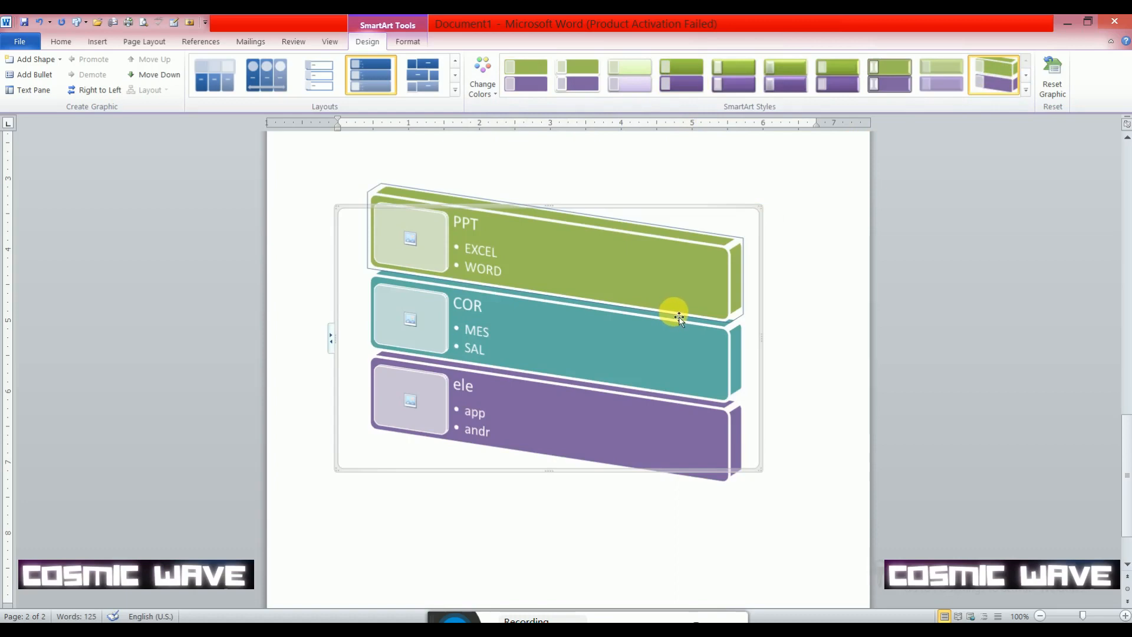
pyautogui.click(1026, 75)
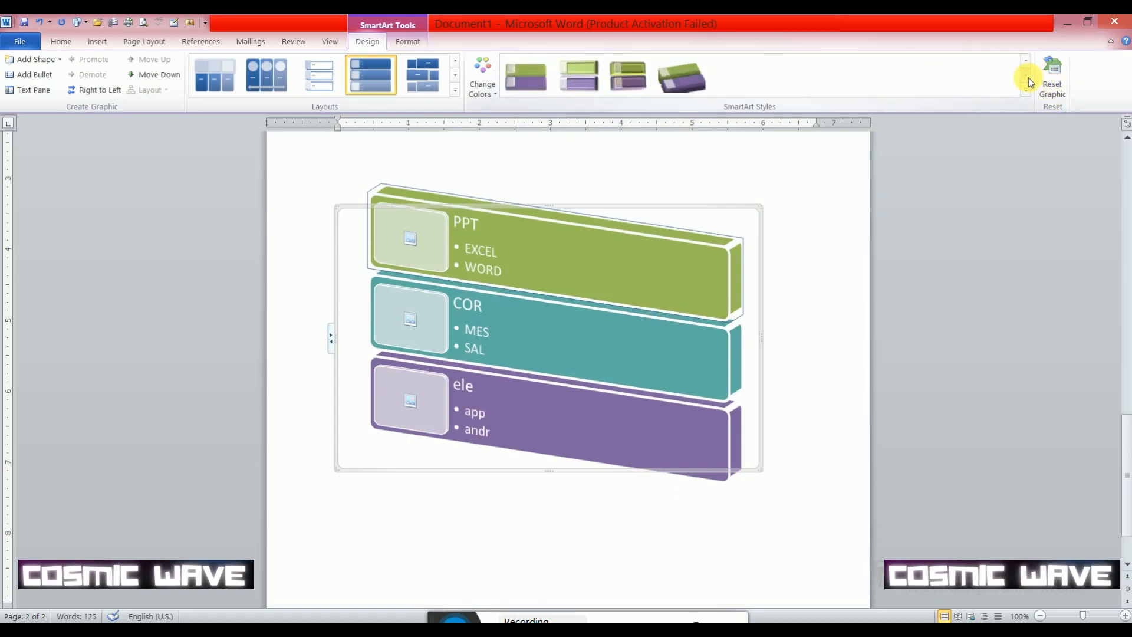
pyautogui.click(696, 74)
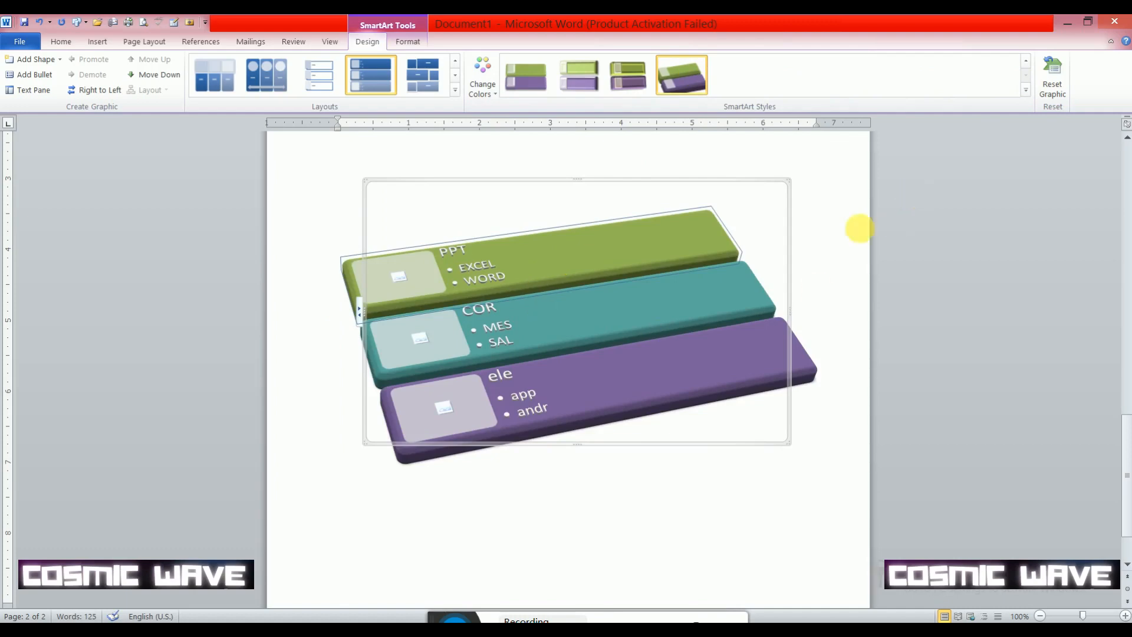
pyautogui.click(1054, 89)
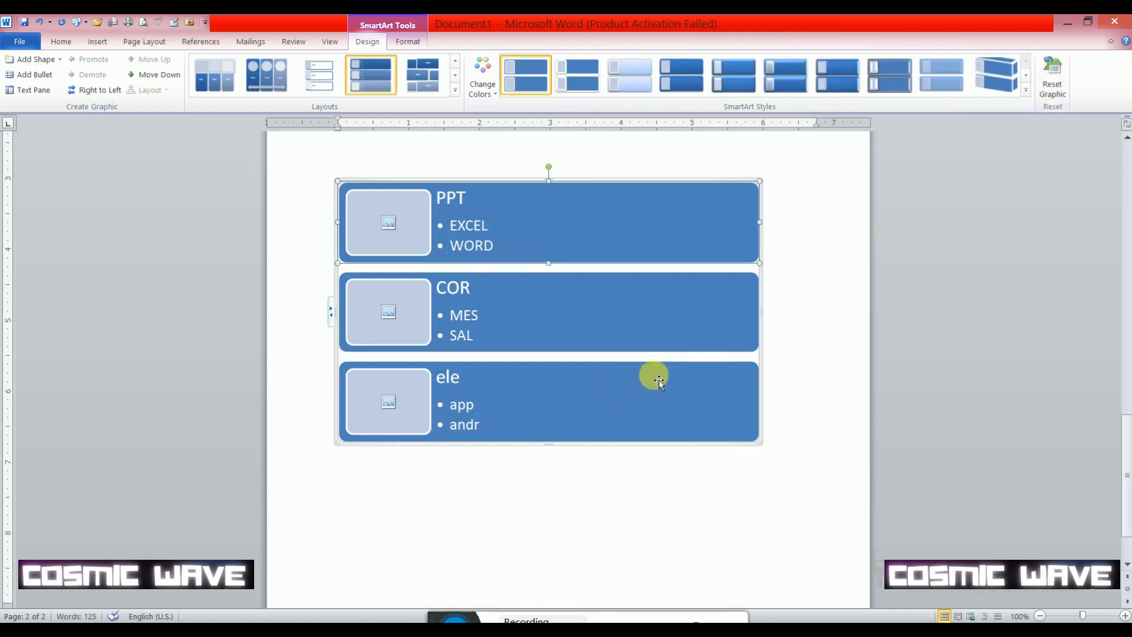
# - Recolor the SmartArt graphic with the red, gold and green Colorful set and apply the Bird's Eye Scene style
pyautogui.click(489, 84)
pyautogui.click(546, 188)
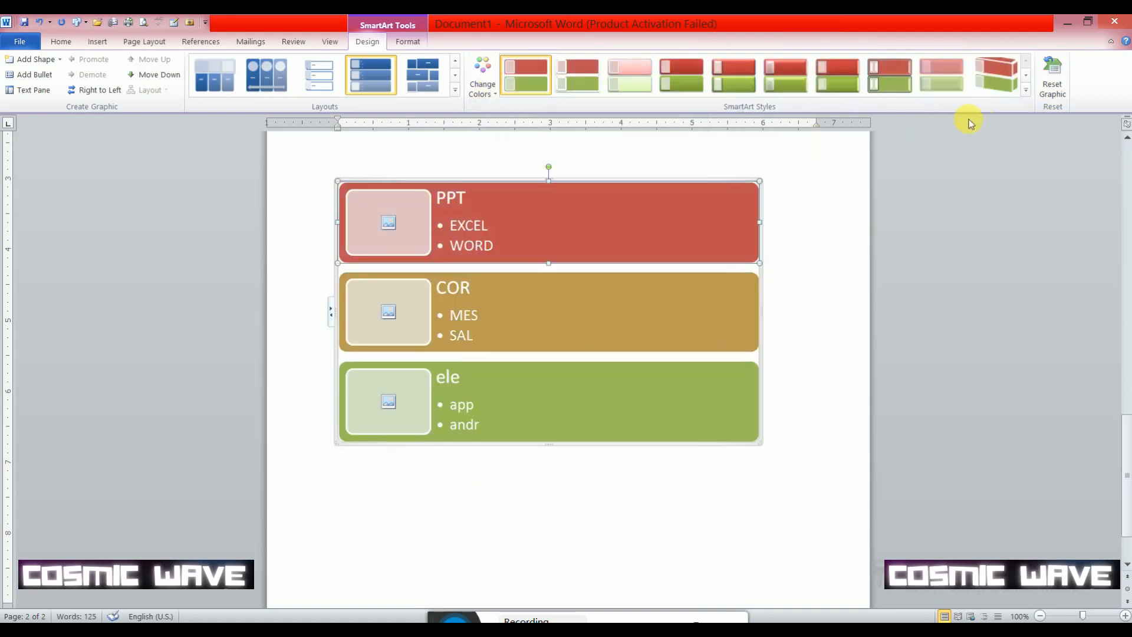
pyautogui.click(984, 97)
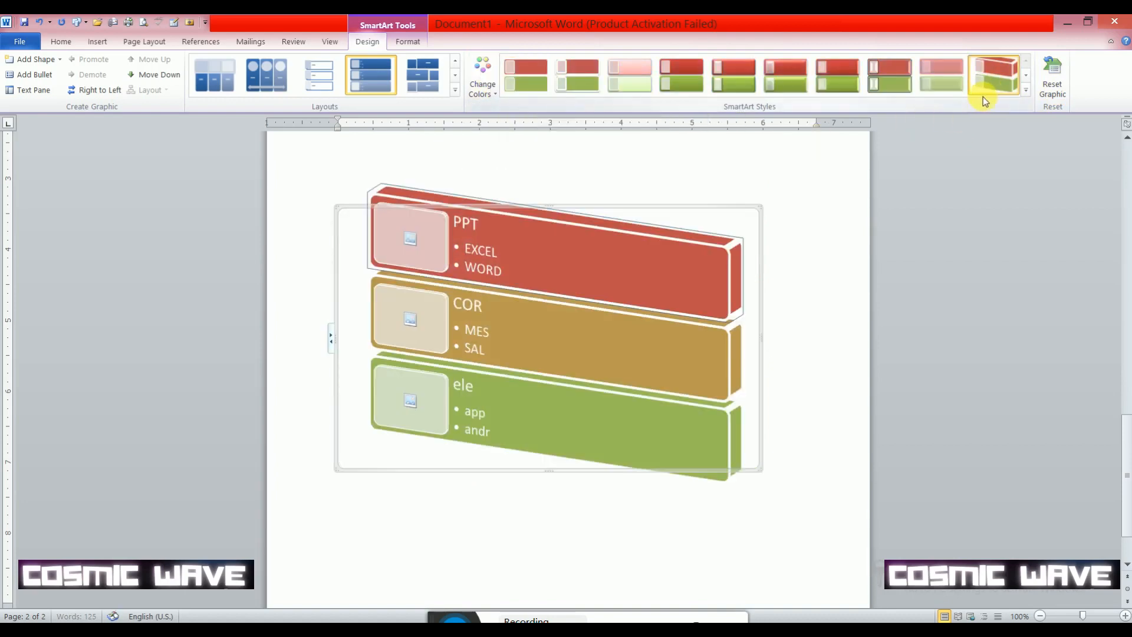
pyautogui.click(1027, 75)
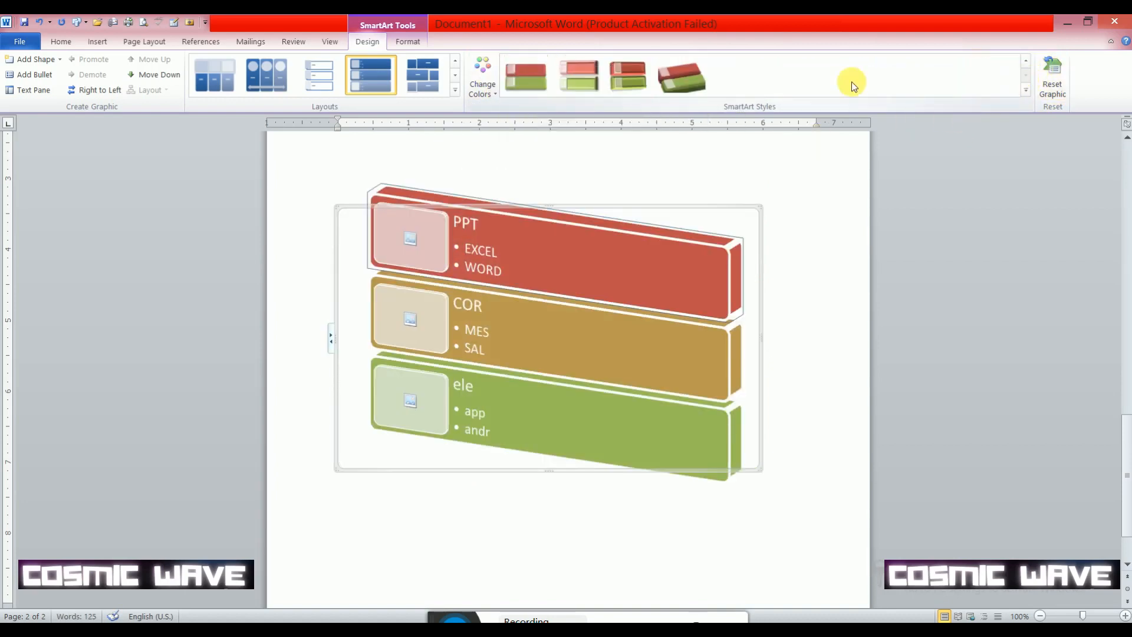
pyautogui.click(629, 75)
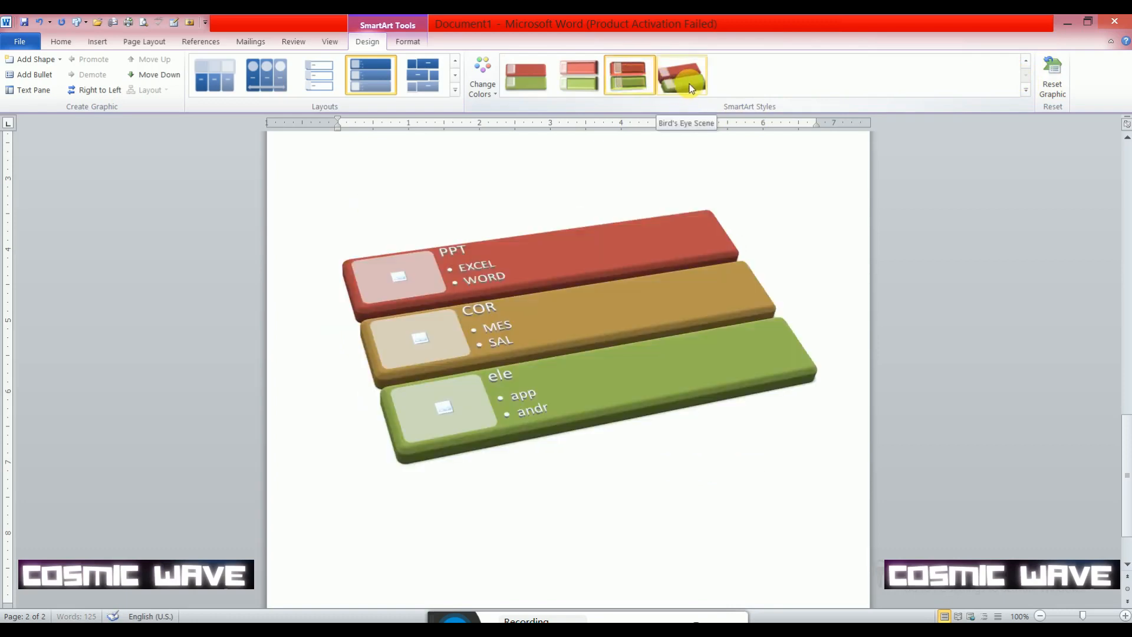
pyautogui.click(681, 78)
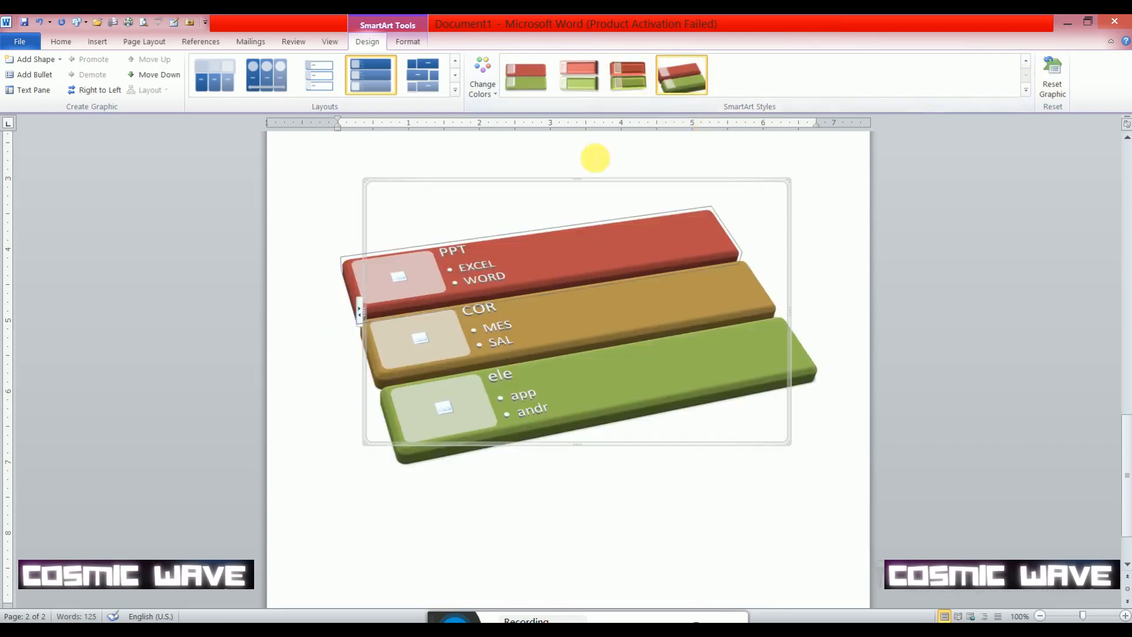
pyautogui.click(99, 41)
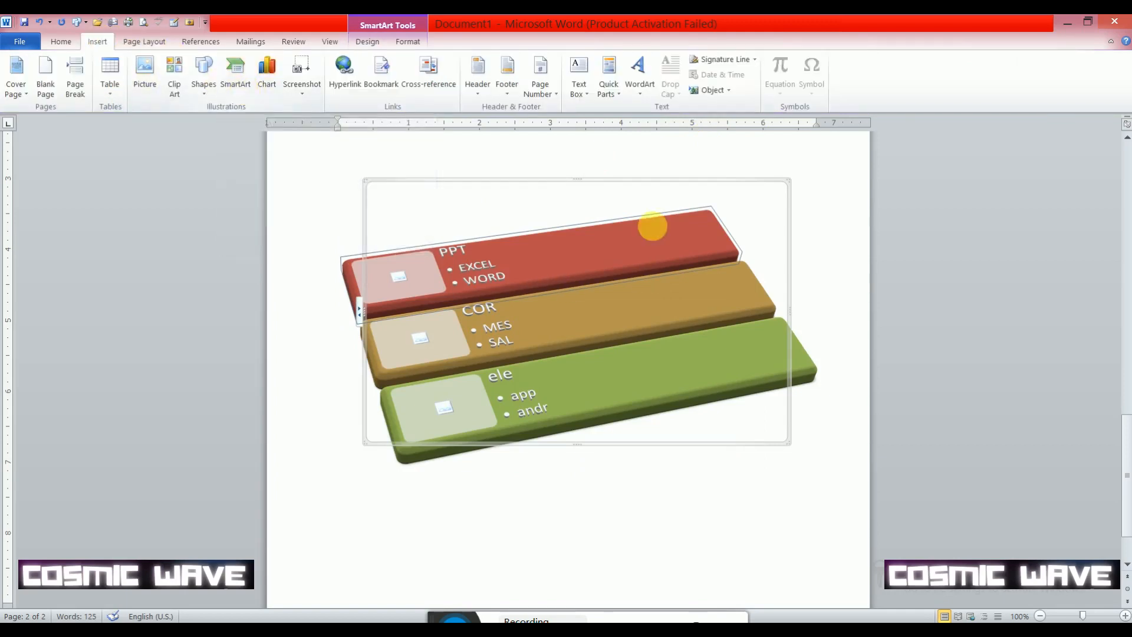
# - Replace the selected SmartArt list with a Text Cycle graphic from the Cycle category
pyautogui.click(235, 70)
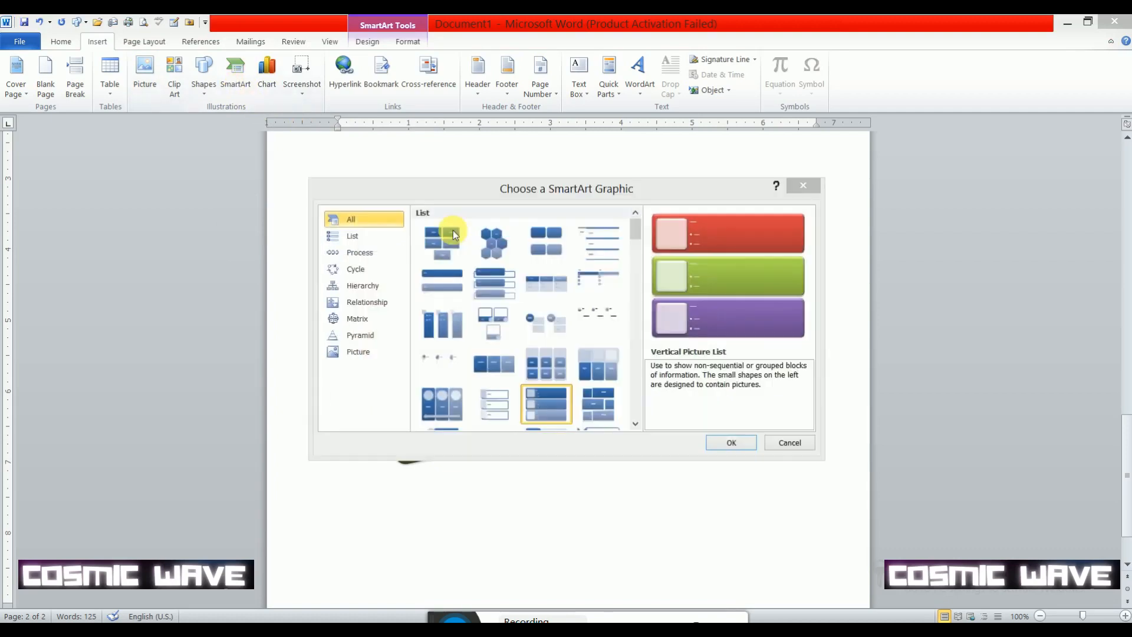
pyautogui.click(356, 268)
pyautogui.click(511, 243)
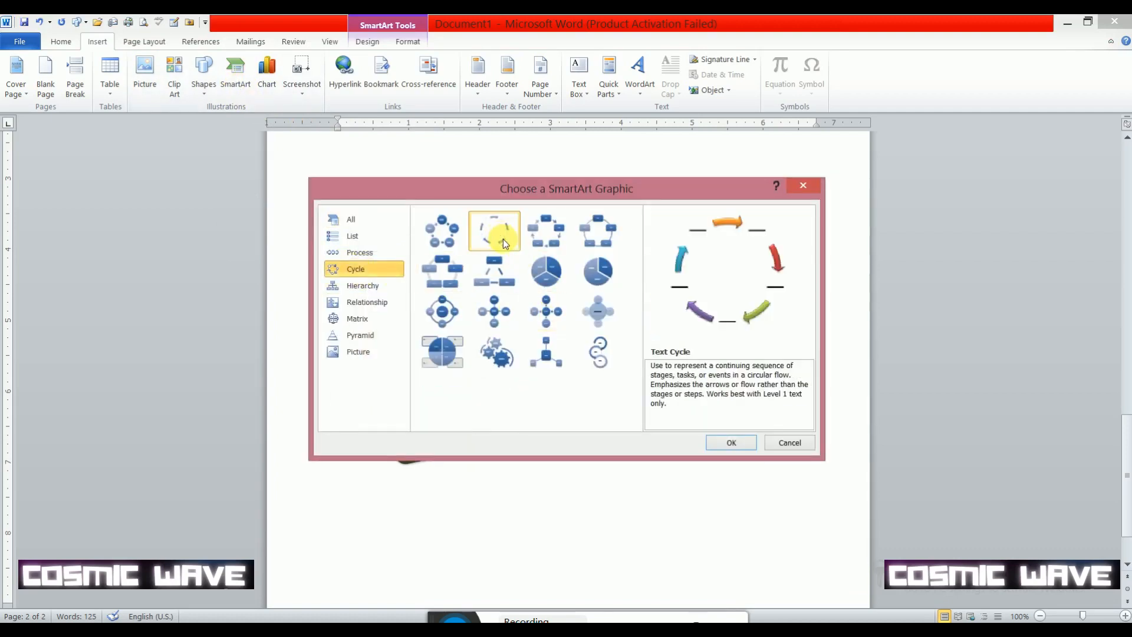
pyautogui.click(730, 442)
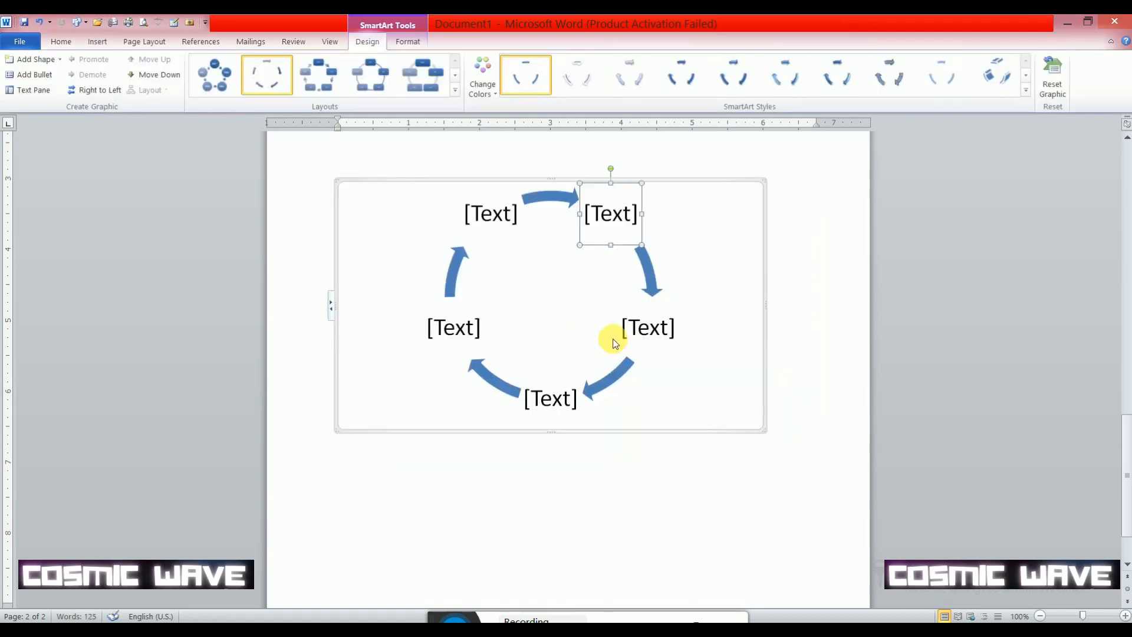
pyautogui.scroll(-2, 533, 266)
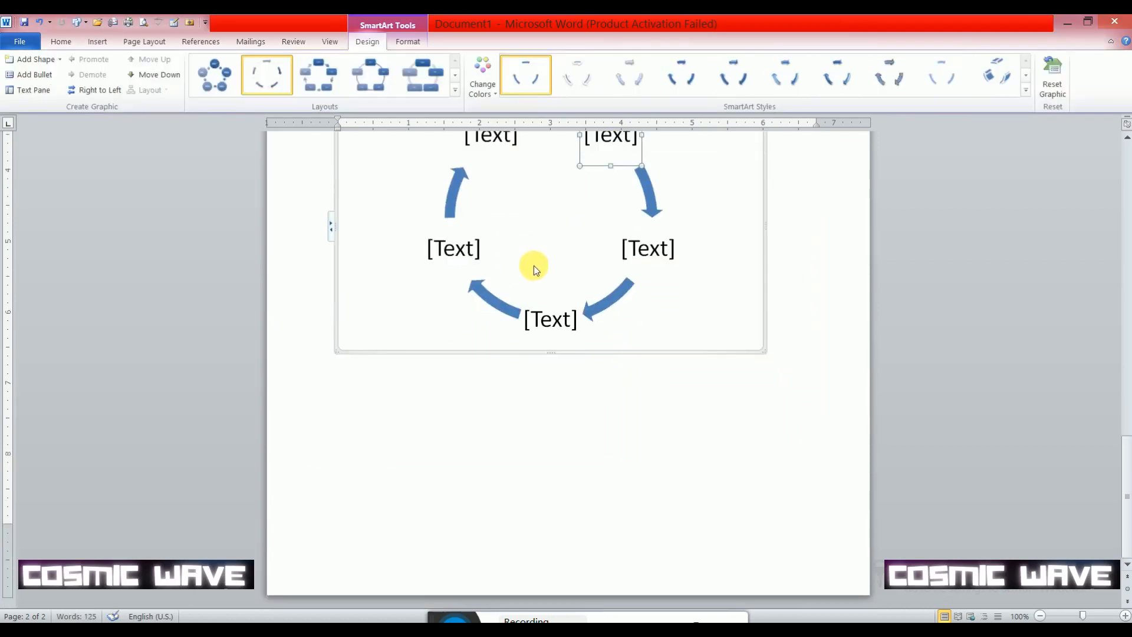
pyautogui.scroll(5, 533, 265)
# - Place the cursor in each of the cycle's five text placeholders in turn without entering text
pyautogui.click(498, 383)
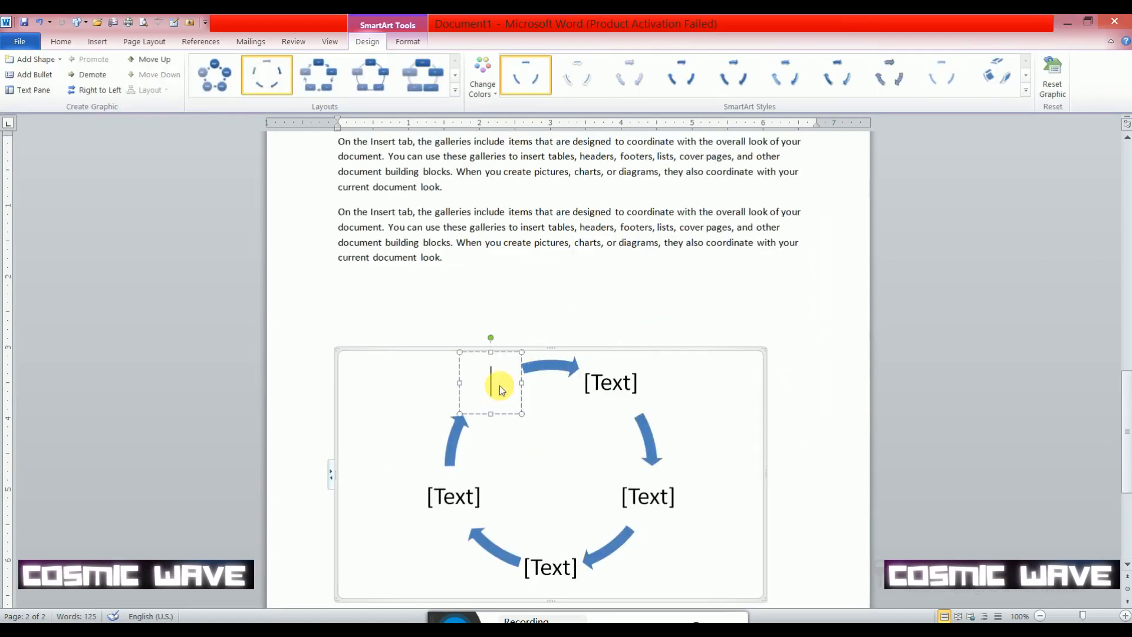
pyautogui.click(618, 388)
pyautogui.click(647, 495)
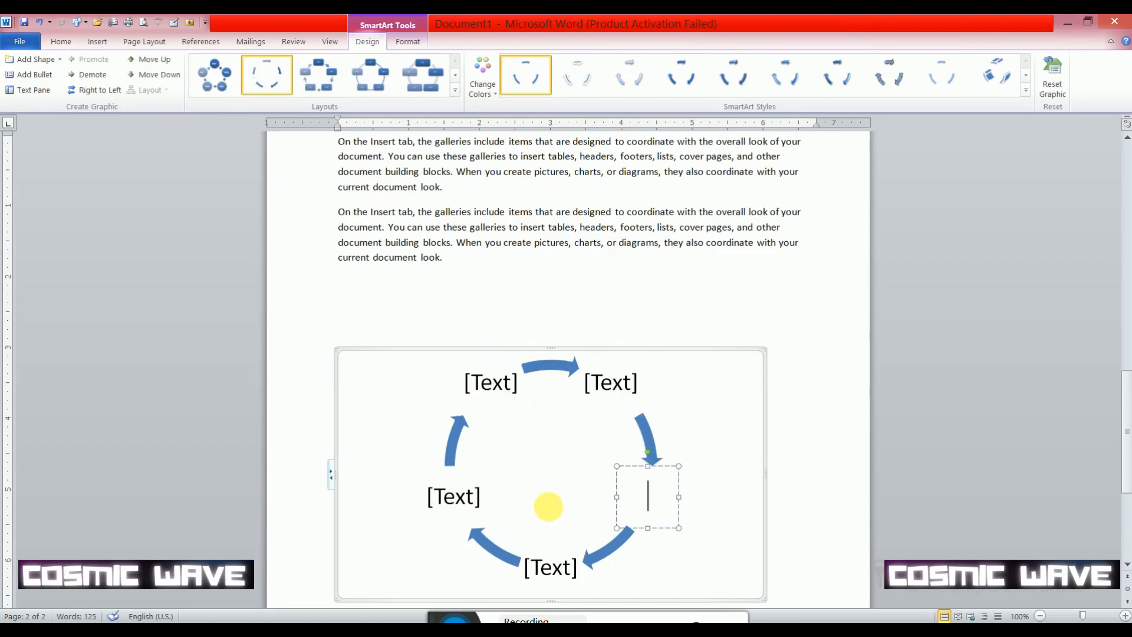
pyautogui.click(462, 498)
pyautogui.click(550, 566)
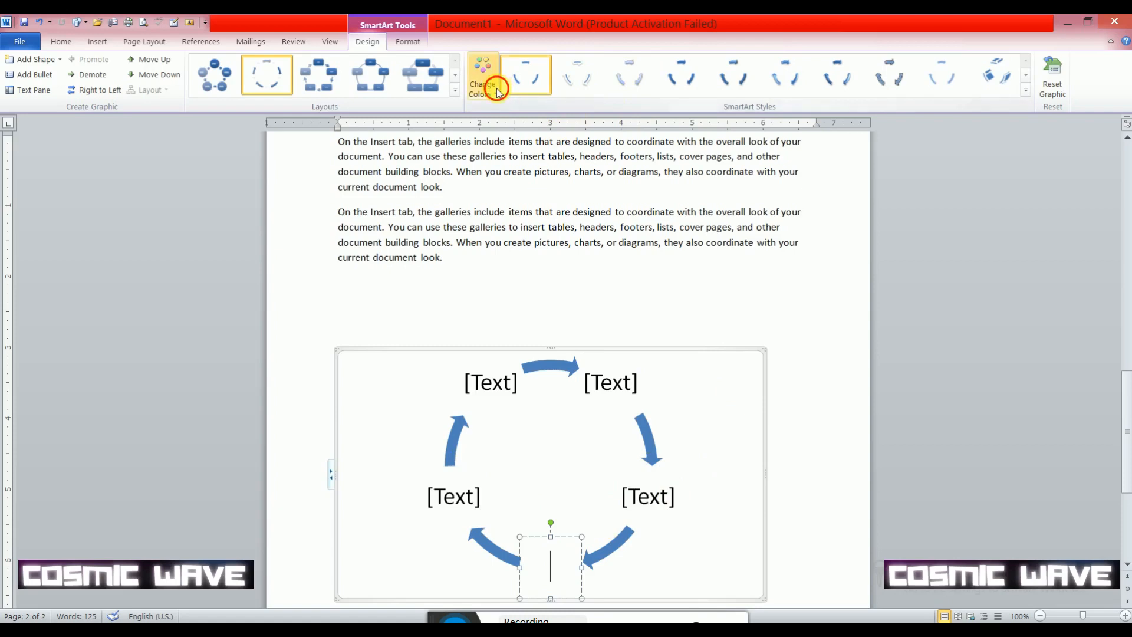
# - Try the blue outline color set and the red outline color set on the cycle graphic
pyautogui.click(482, 77)
pyautogui.click(497, 244)
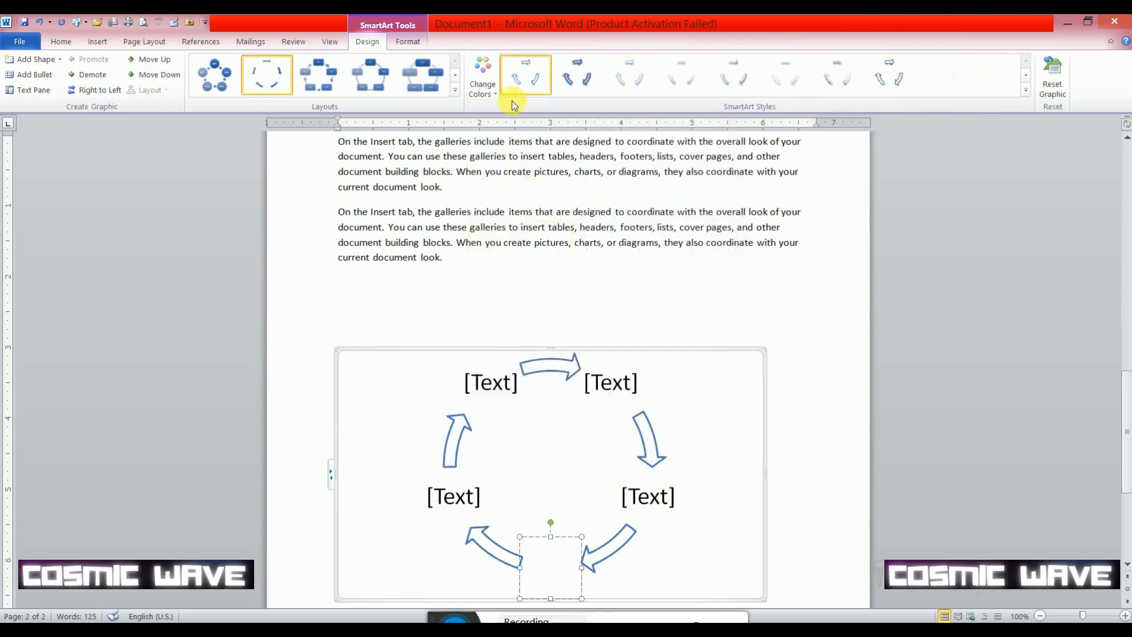
pyautogui.click(495, 87)
pyautogui.click(511, 301)
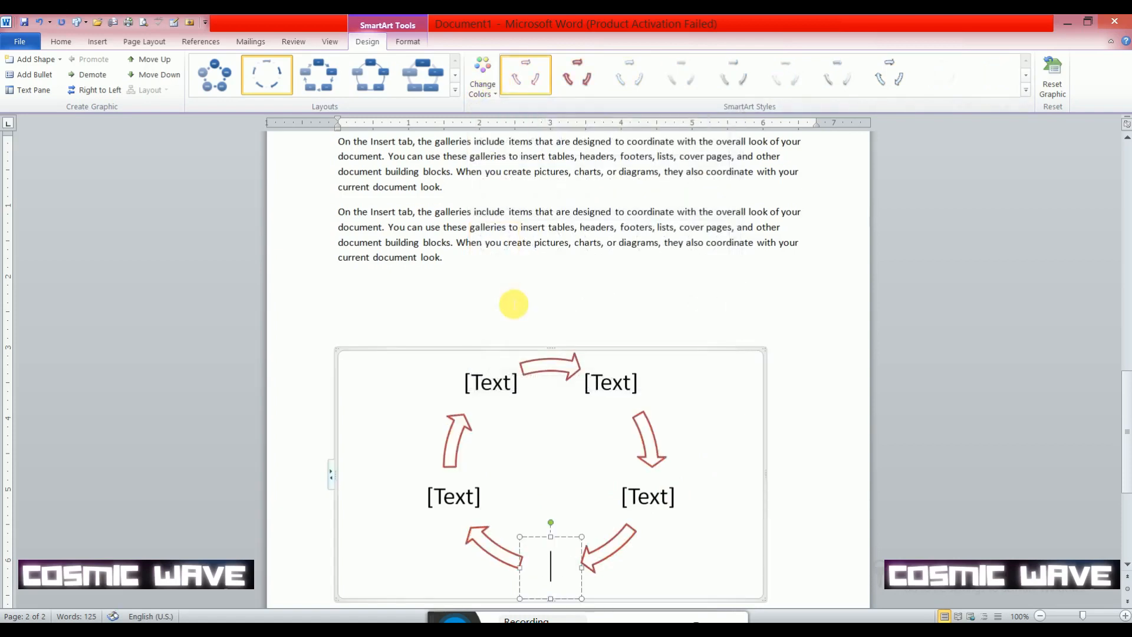
# - Try several SmartArt styles on the cycle graphic, finishing with the last tilted 3-D style
pyautogui.click(690, 77)
pyautogui.click(734, 76)
pyautogui.click(887, 76)
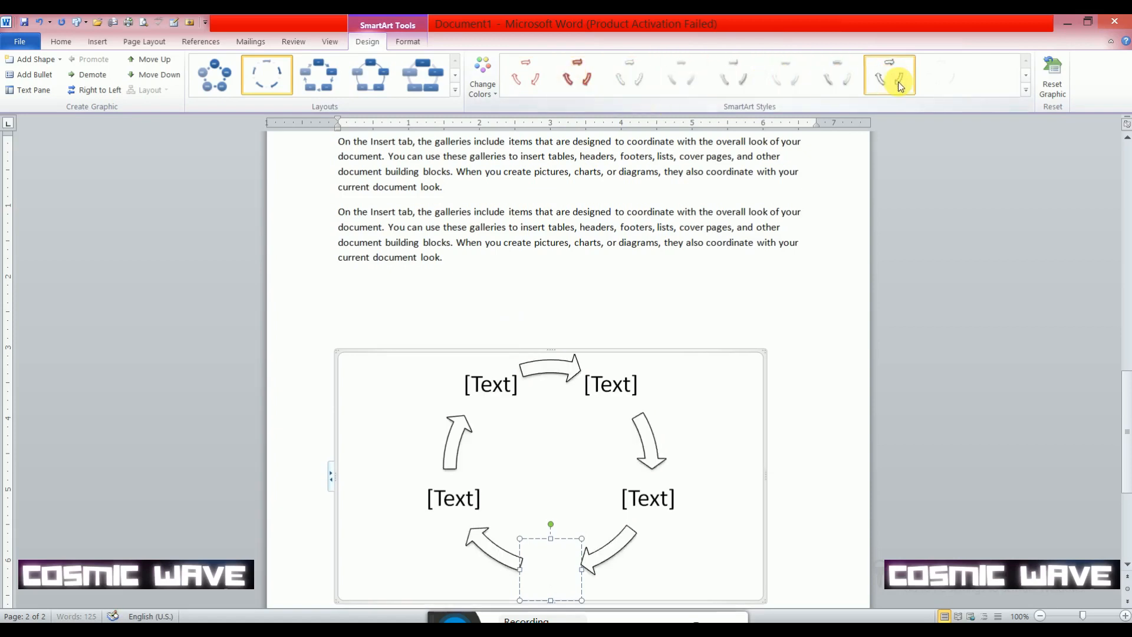
pyautogui.click(1026, 75)
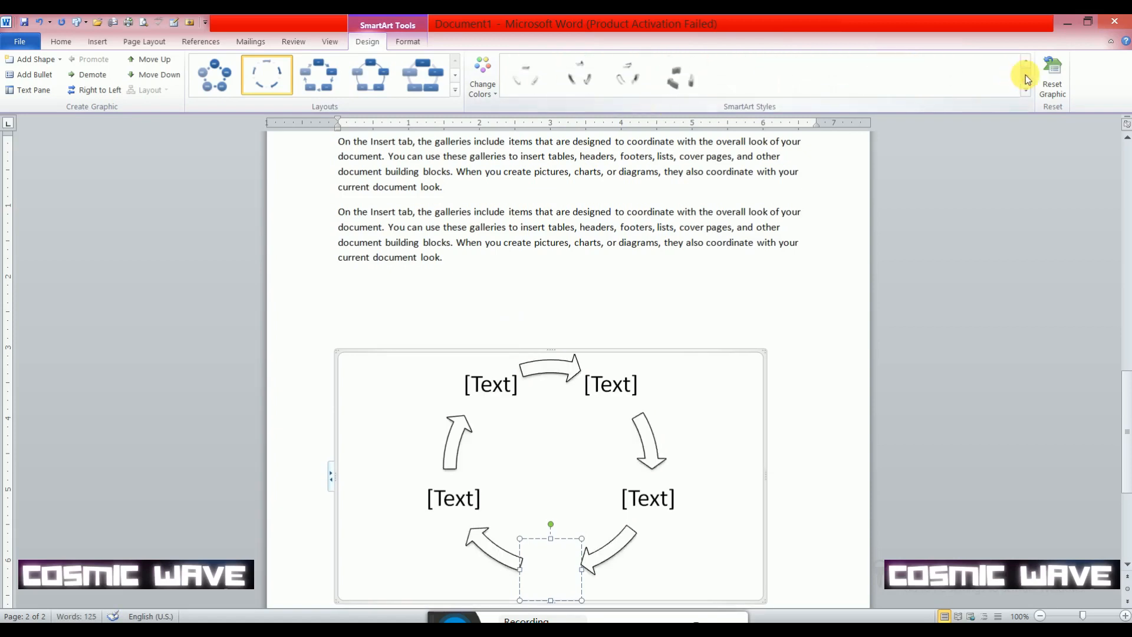
pyautogui.click(669, 83)
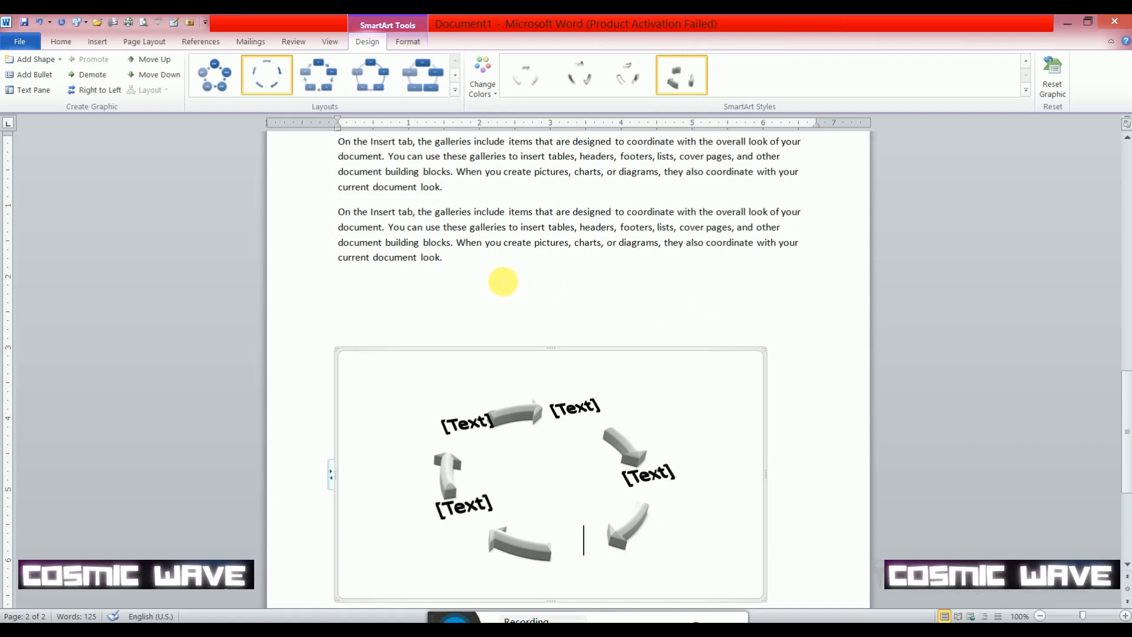
# - Delete the whole cycle SmartArt graphic from below the second paragraph
pyautogui.click(462, 263)
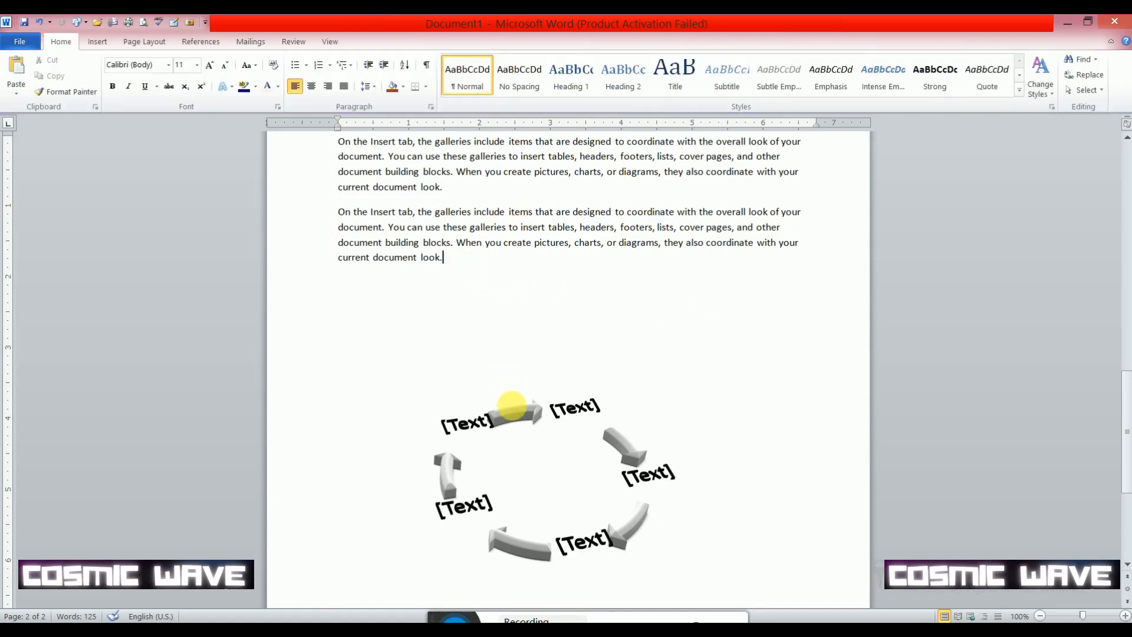
pyautogui.click(511, 406)
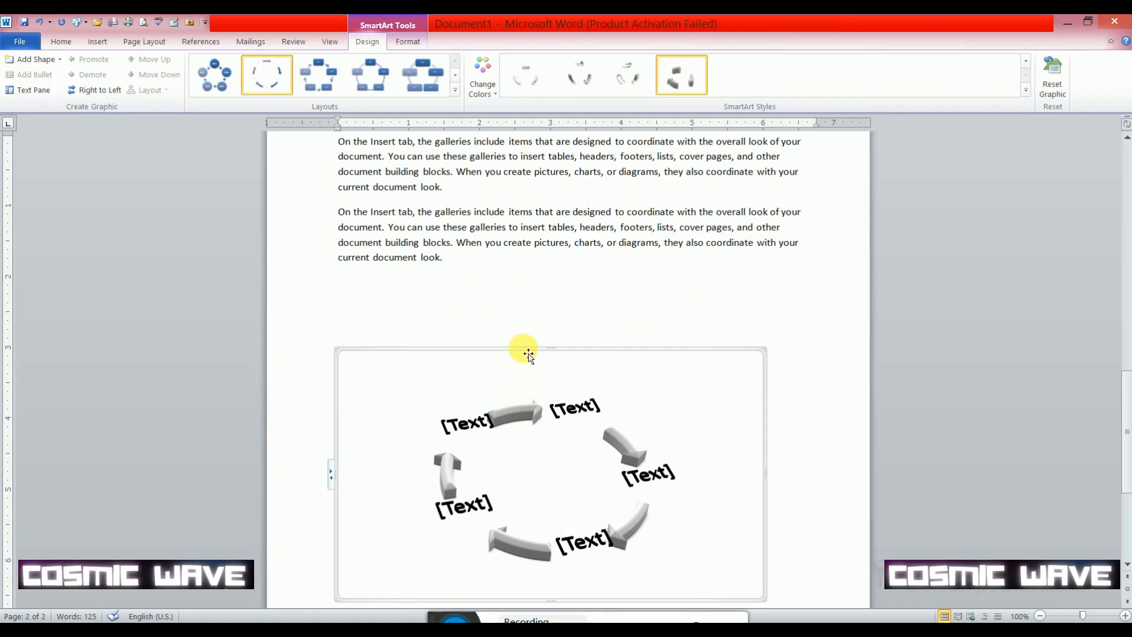
pyautogui.press('Delete')
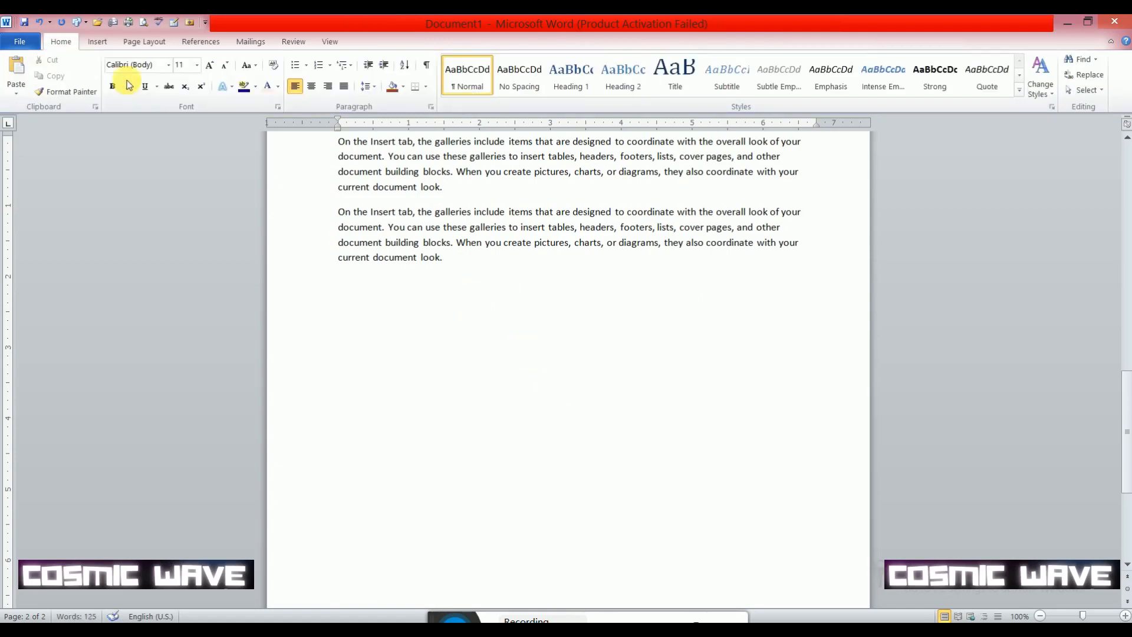
pyautogui.click(97, 42)
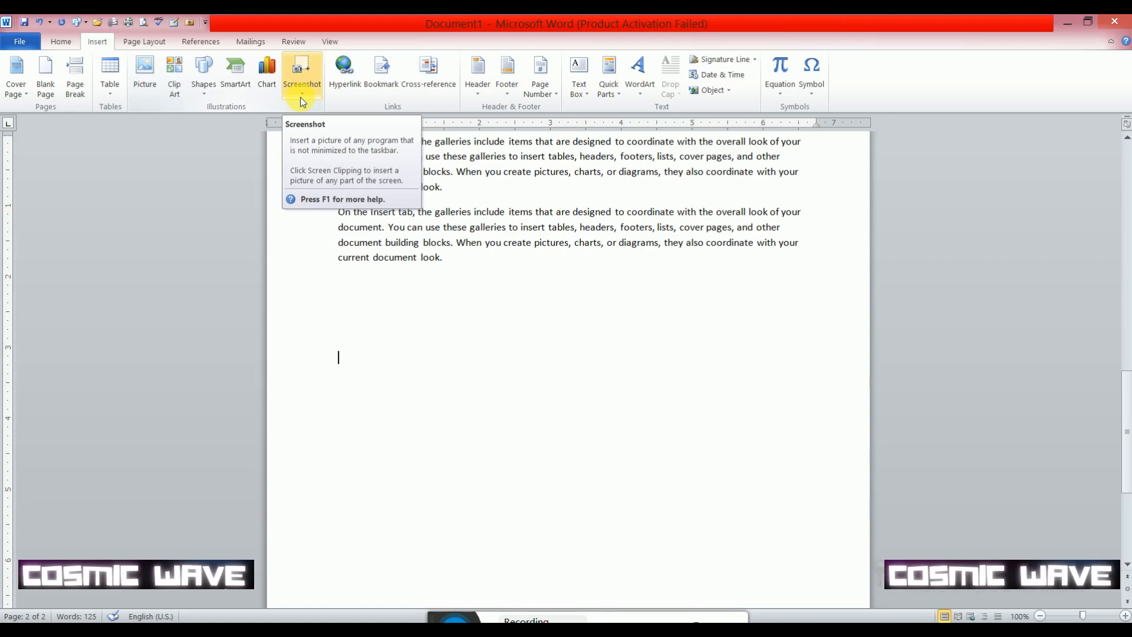
pyautogui.click(343, 83)
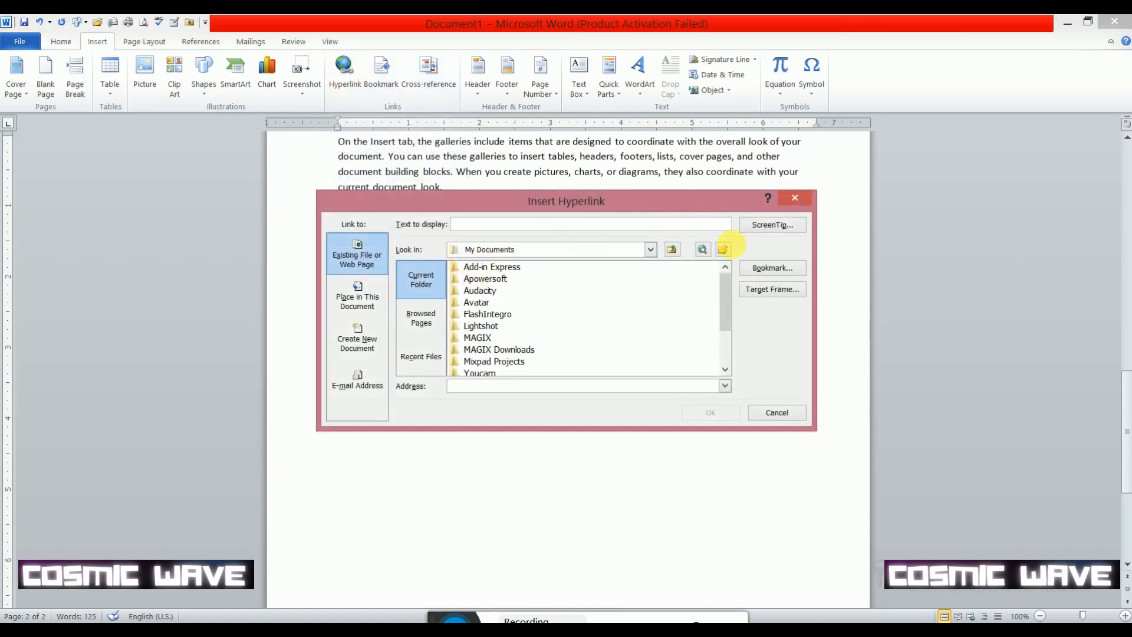
pyautogui.click(776, 412)
# - Hyperlink the words "On the Insert tab" in the second paragraph to the image 360_F_171057866_nFOrh7wV0CzCSVLUGNFtvPBRNSonOTB2 in the desktop's Wallpaper folder
pyautogui.scroll(3, 592, 230)
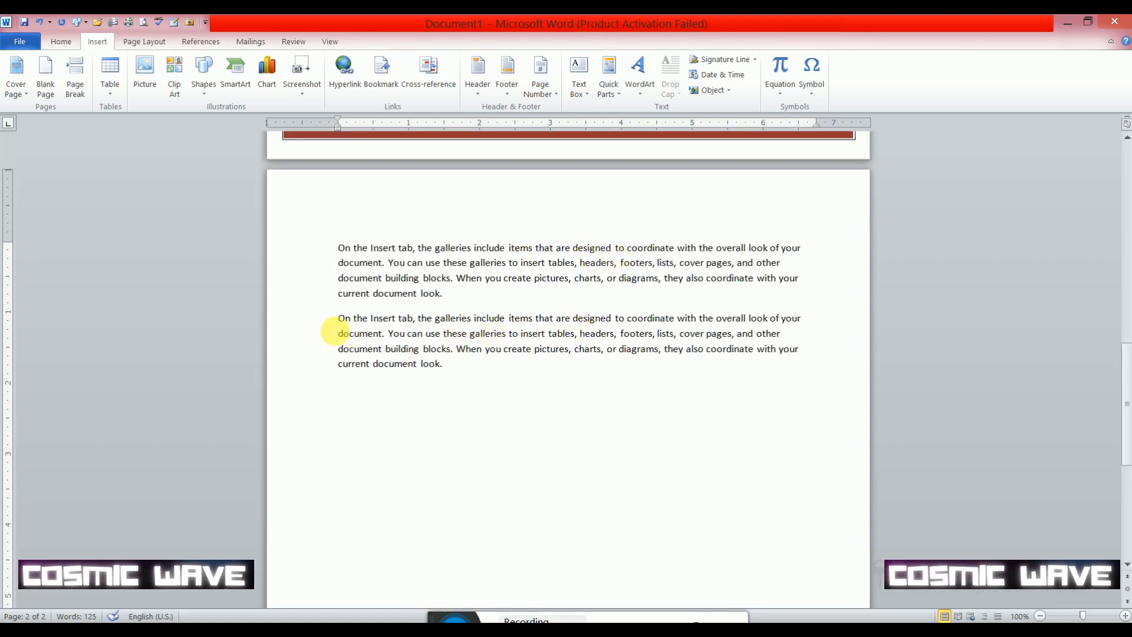
pyautogui.click(343, 323)
pyautogui.moveTo(343, 322); pyautogui.dragTo(415, 319)
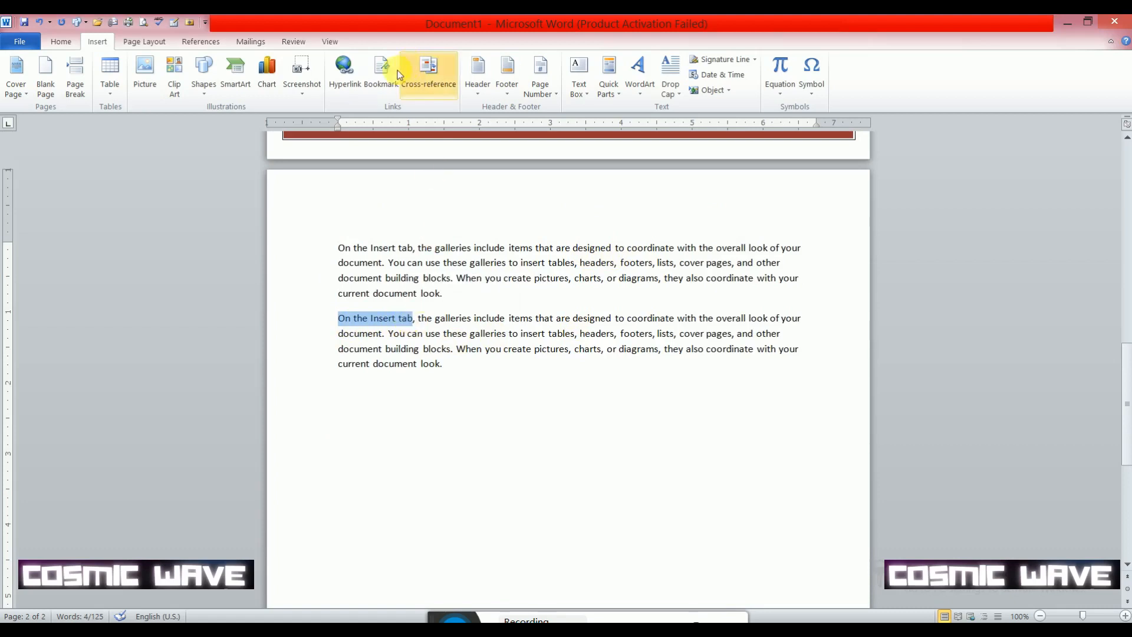
pyautogui.click(345, 73)
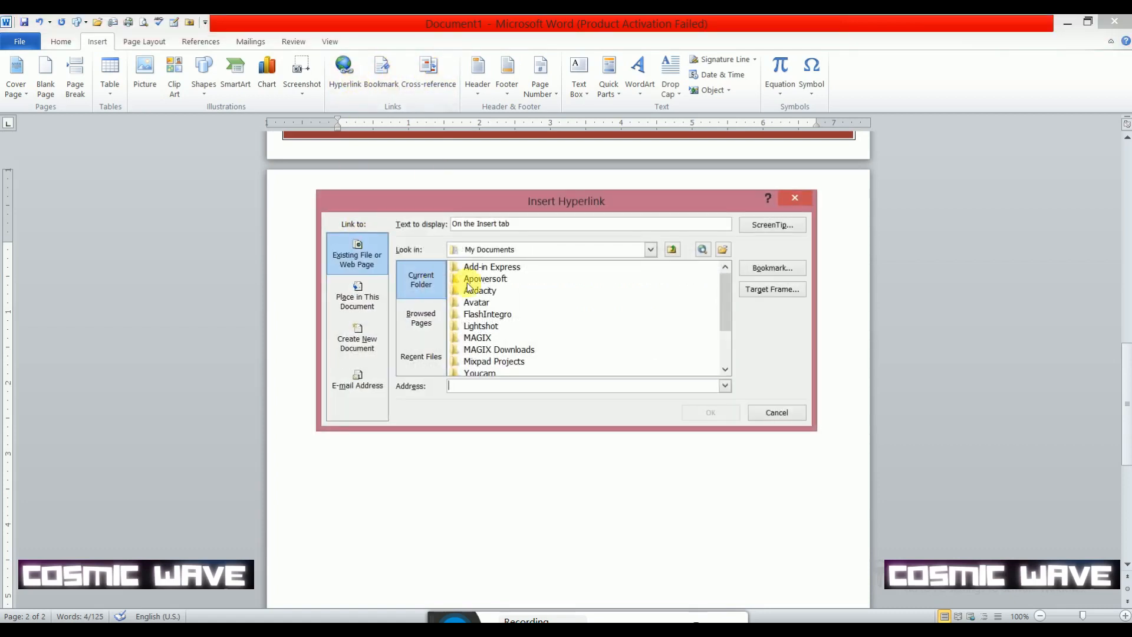
pyautogui.click(650, 249)
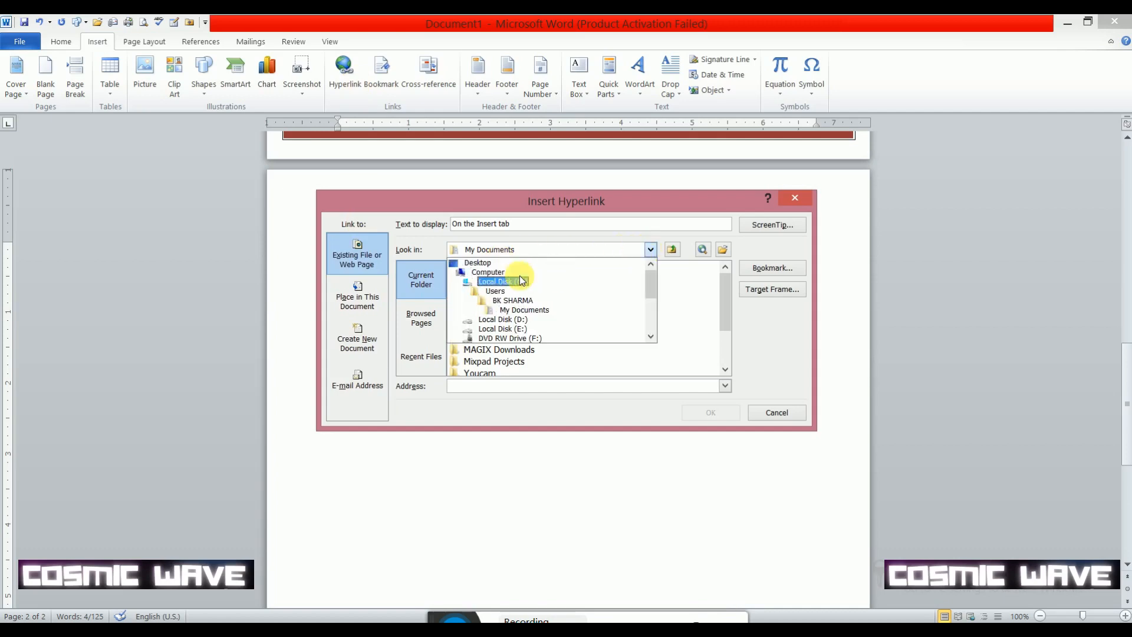
pyautogui.click(494, 264)
pyautogui.click(493, 314)
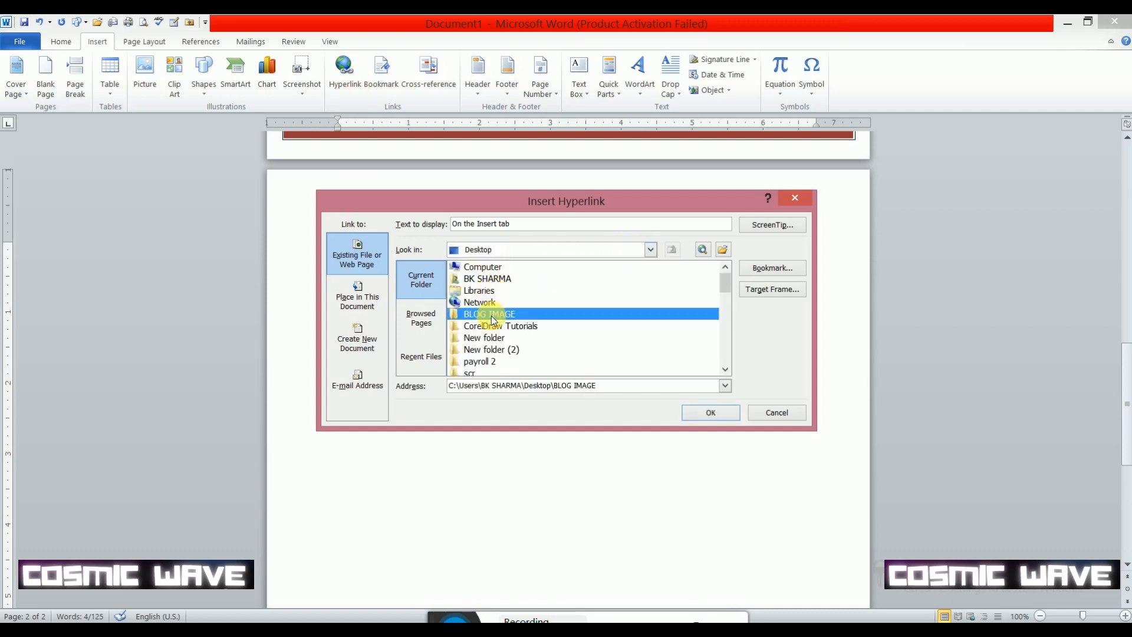
pyautogui.press('w')
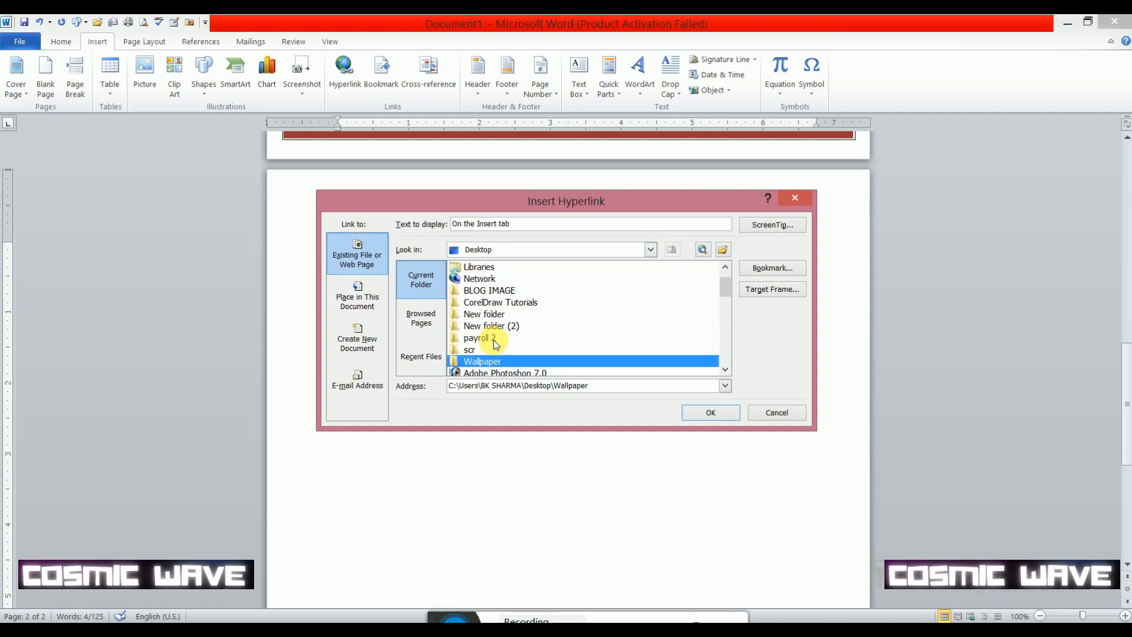
pyautogui.press('Return')
pyautogui.click(504, 327)
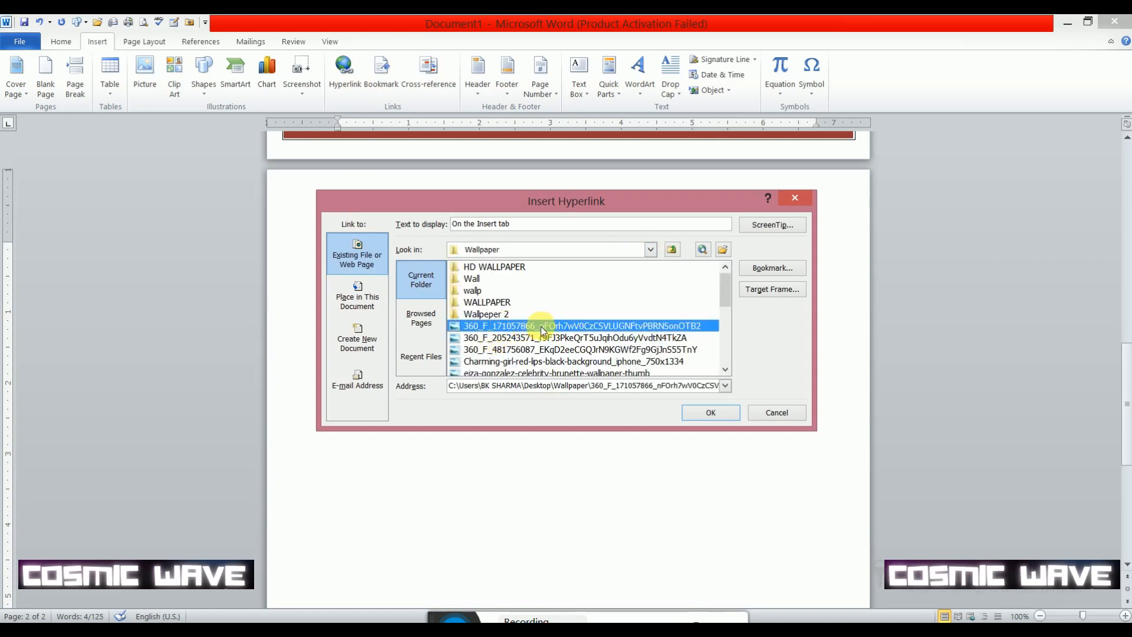
pyautogui.click(707, 412)
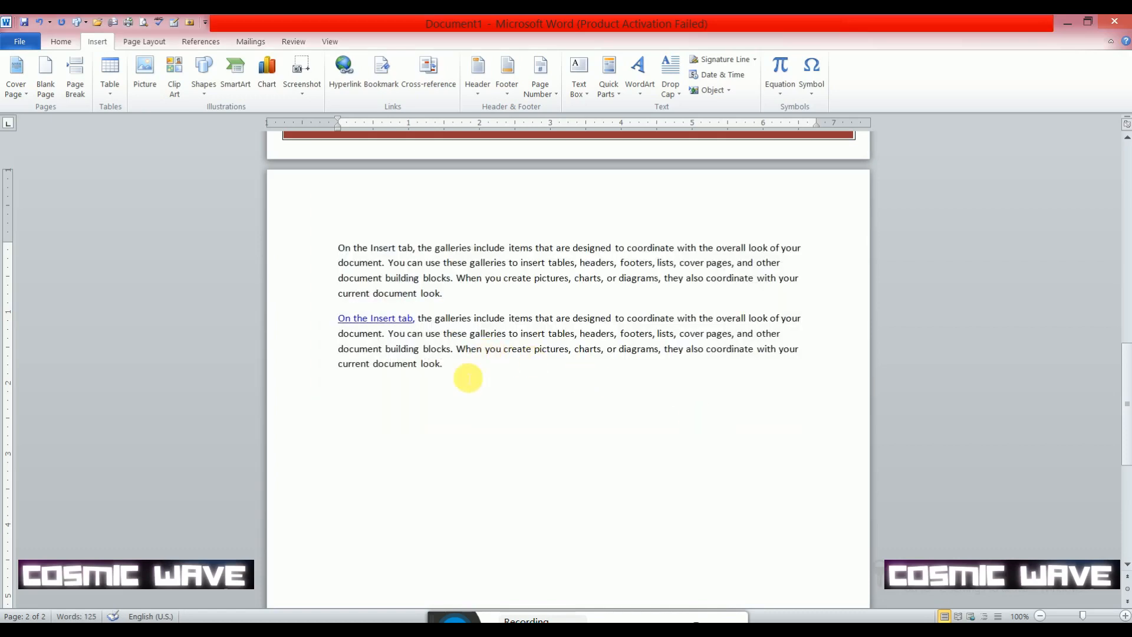
# - Follow the "On the Insert tab" hyperlink to view its linked picture, and close the photo viewer
pyautogui.scroll(-3, 530, 401)
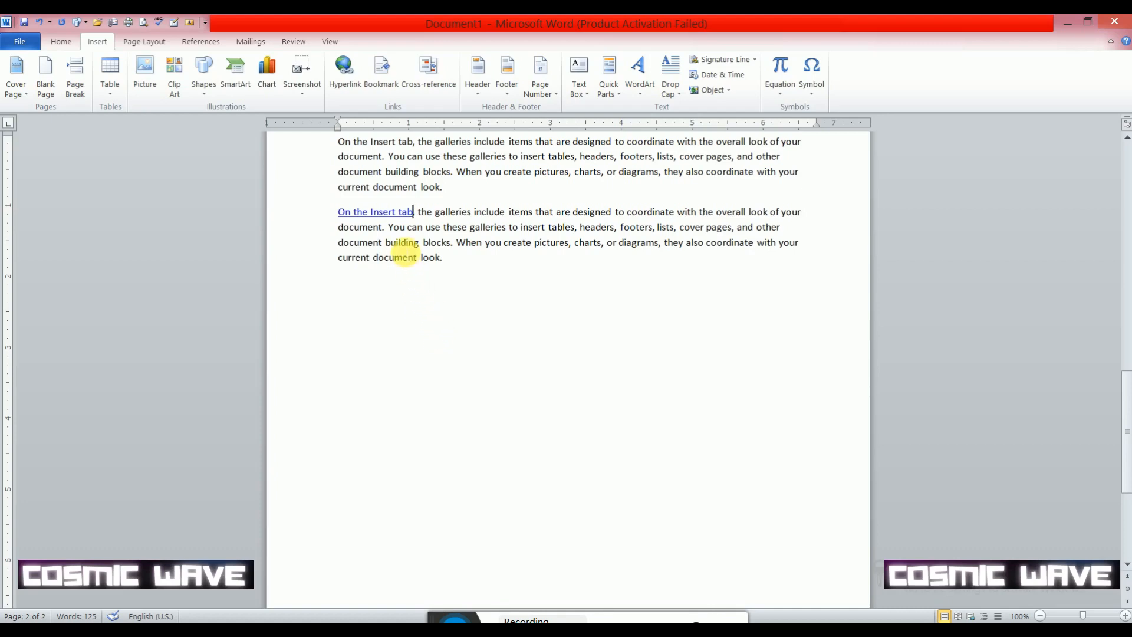
pyautogui.moveTo(395, 215)
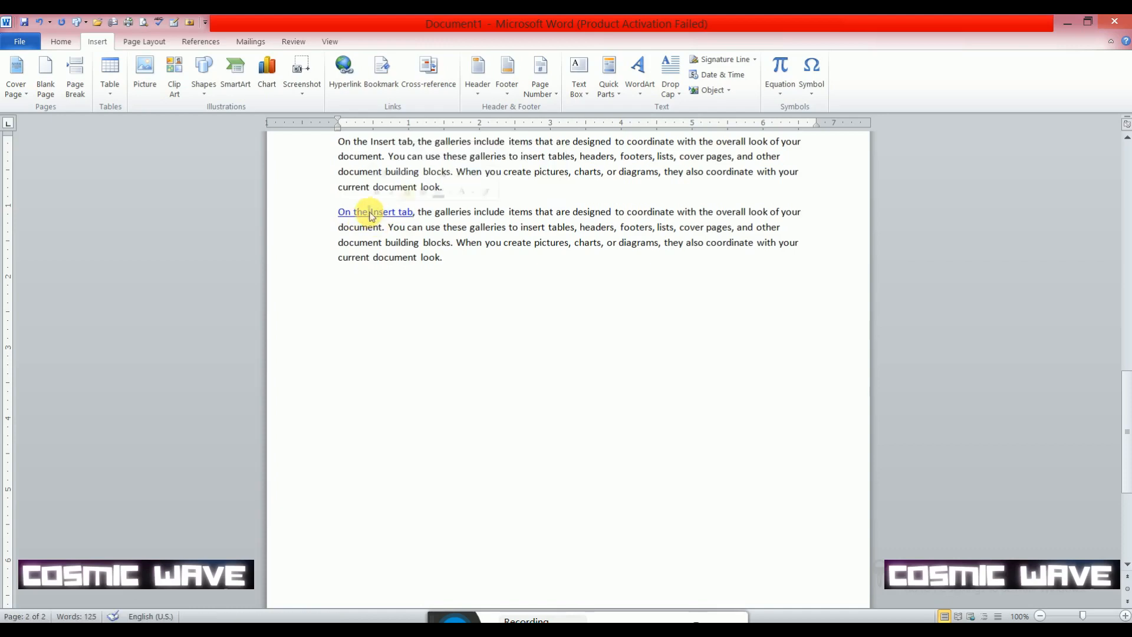
pyautogui.keyDown('ctrl'); pyautogui.click(376, 215); pyautogui.keyUp('ctrl')
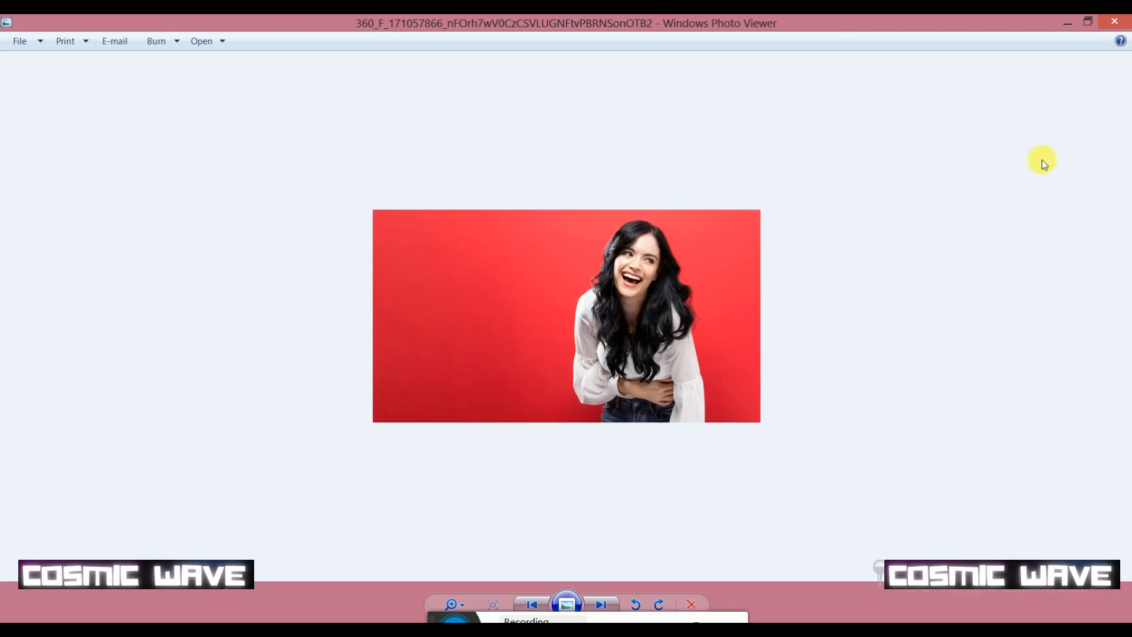
pyautogui.click(1114, 22)
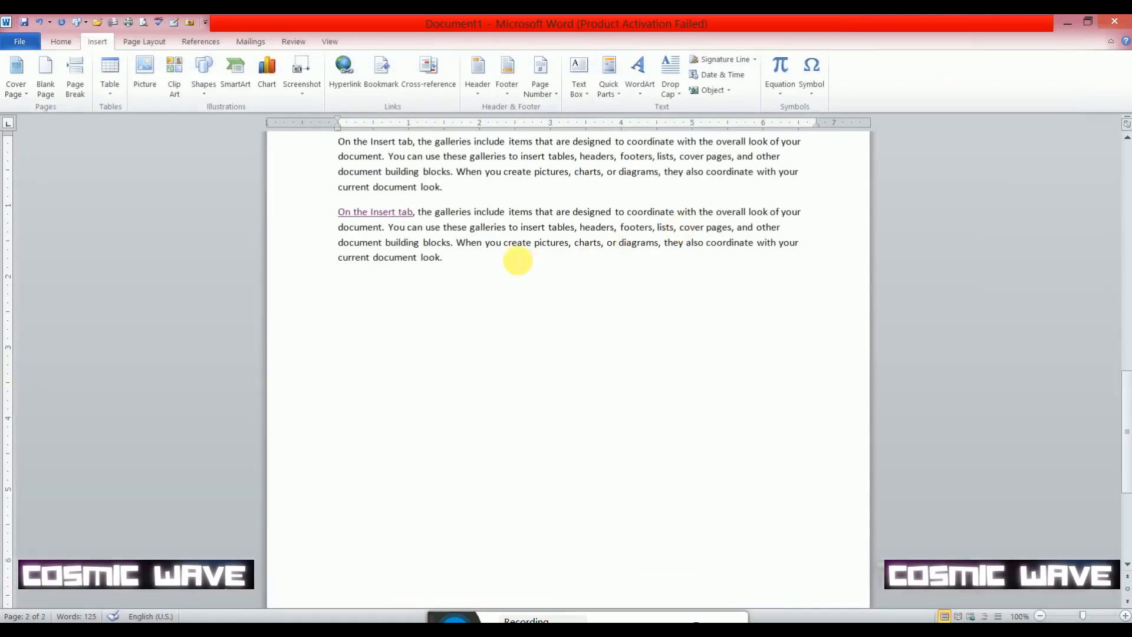
# - Hyperlink the words "When you create pictures" in the second paragraph to the image whose name starts with 360_F_481756087 in the desktop's Wallpaper folder
pyautogui.moveTo(457, 242); pyautogui.dragTo(569, 243)
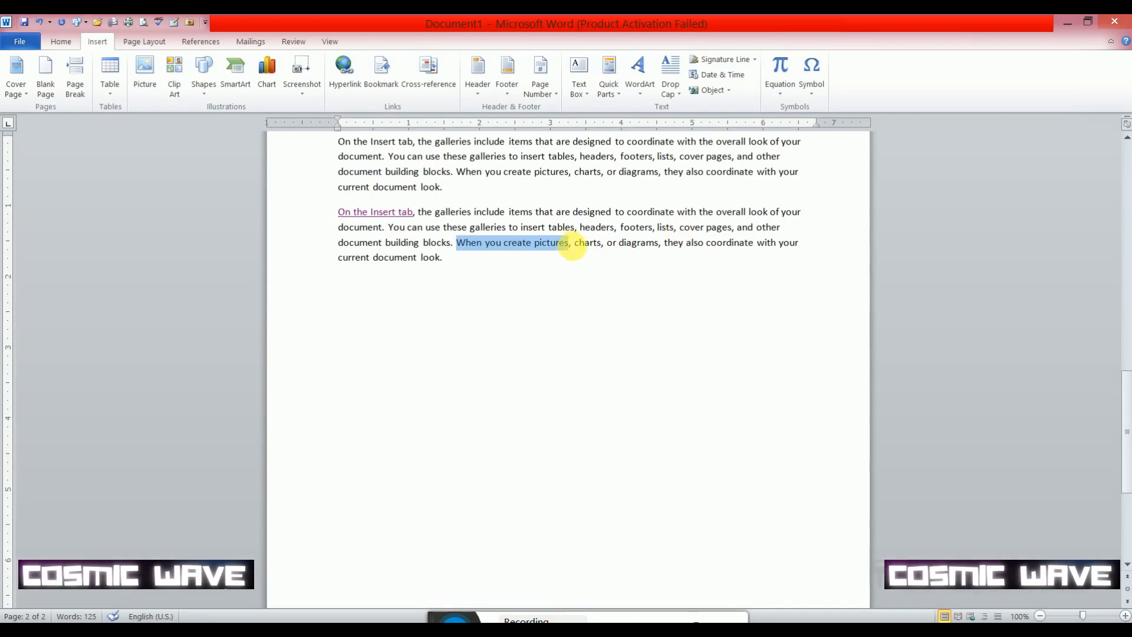
pyautogui.click(345, 81)
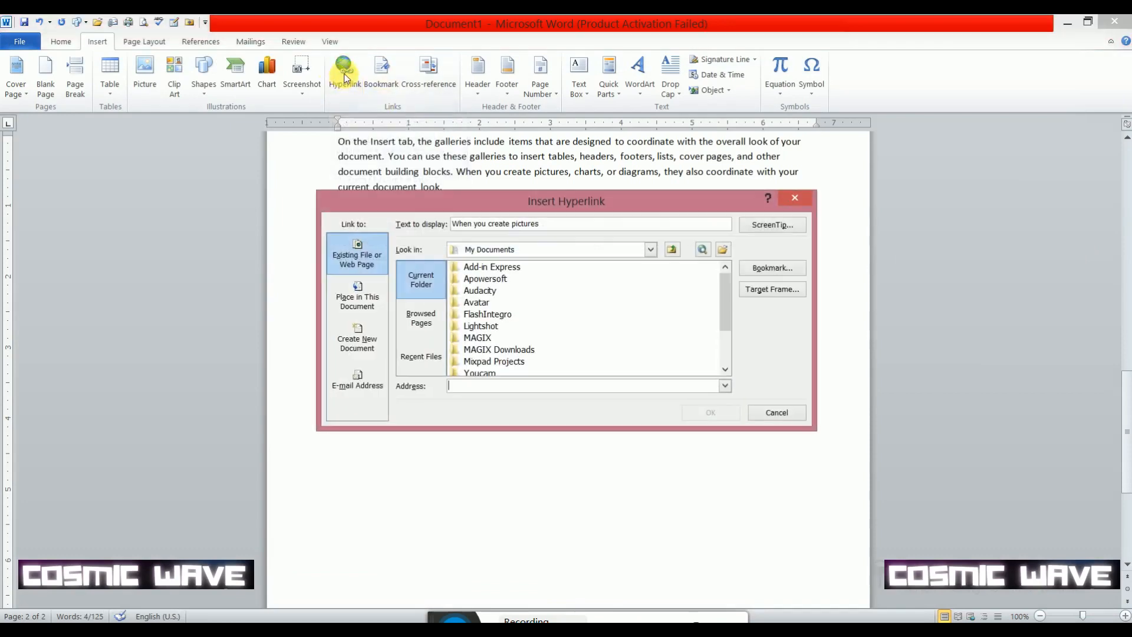
pyautogui.click(651, 251)
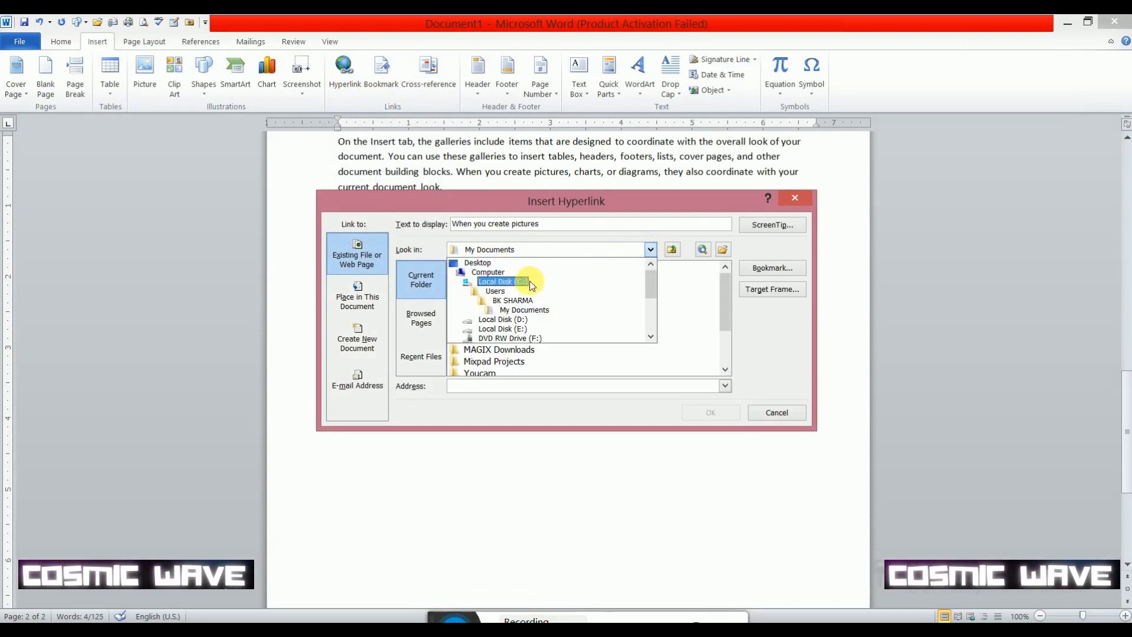
pyautogui.click(502, 265)
pyautogui.click(533, 302)
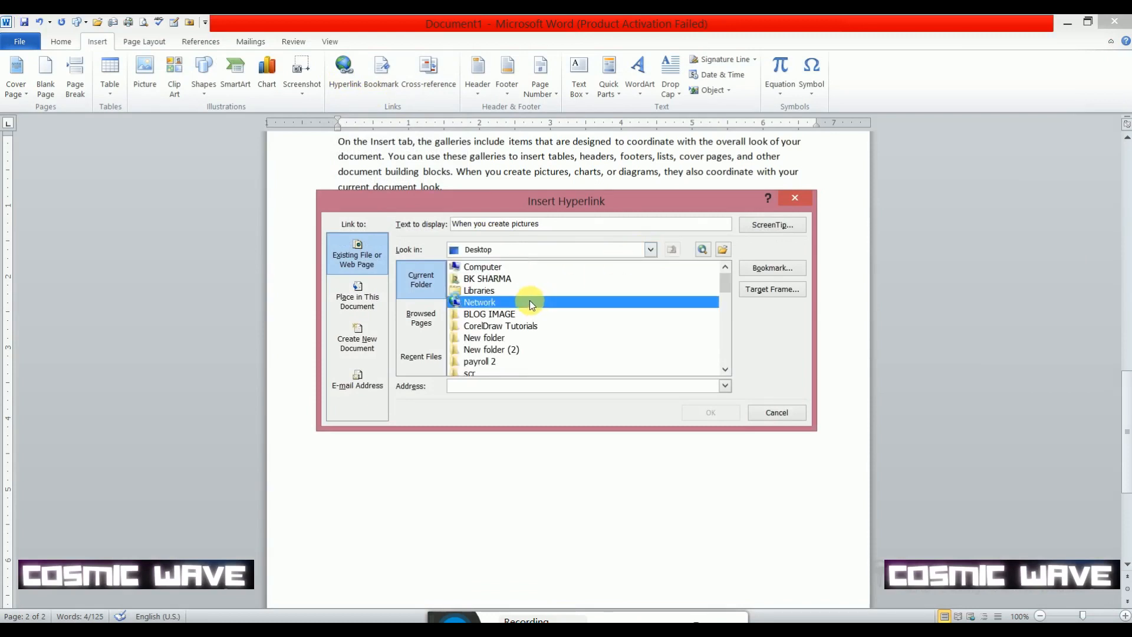
pyautogui.press('w')
pyautogui.press('Return')
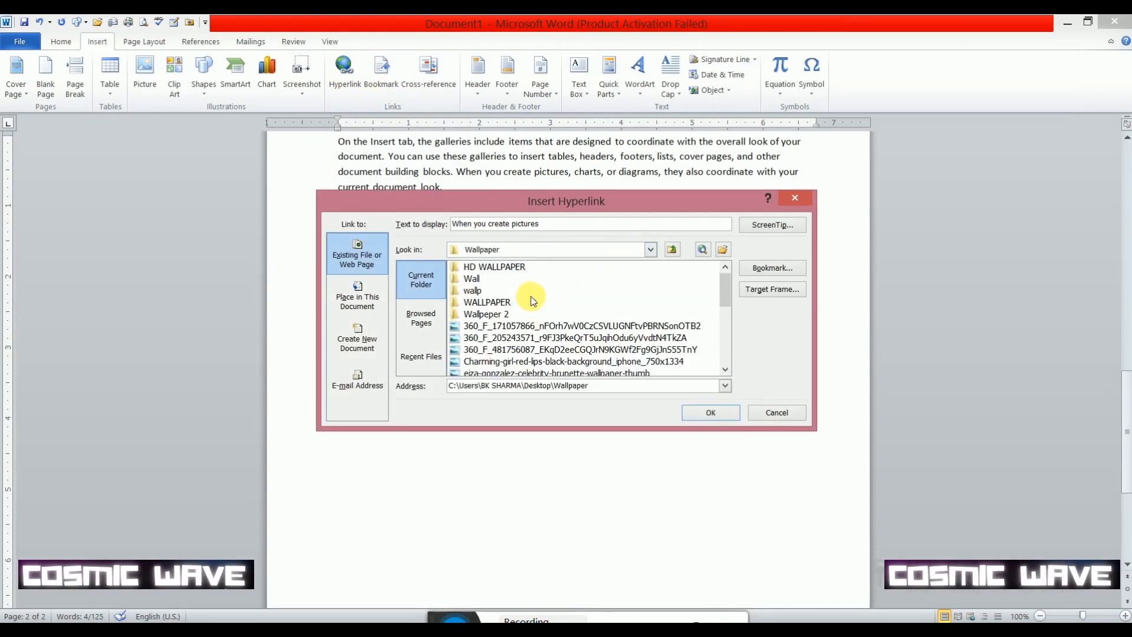
pyautogui.click(529, 349)
pyautogui.click(716, 412)
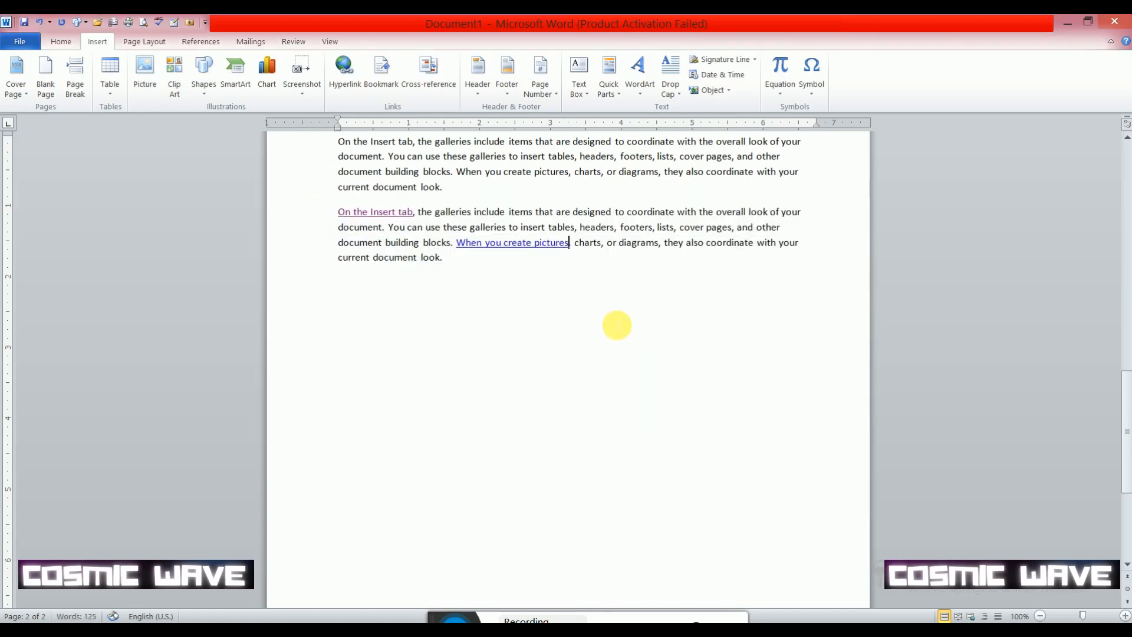
# - Follow the "When you create pictures" hyperlink to view its linked picture, and close the photo viewer
pyautogui.moveTo(546, 251)
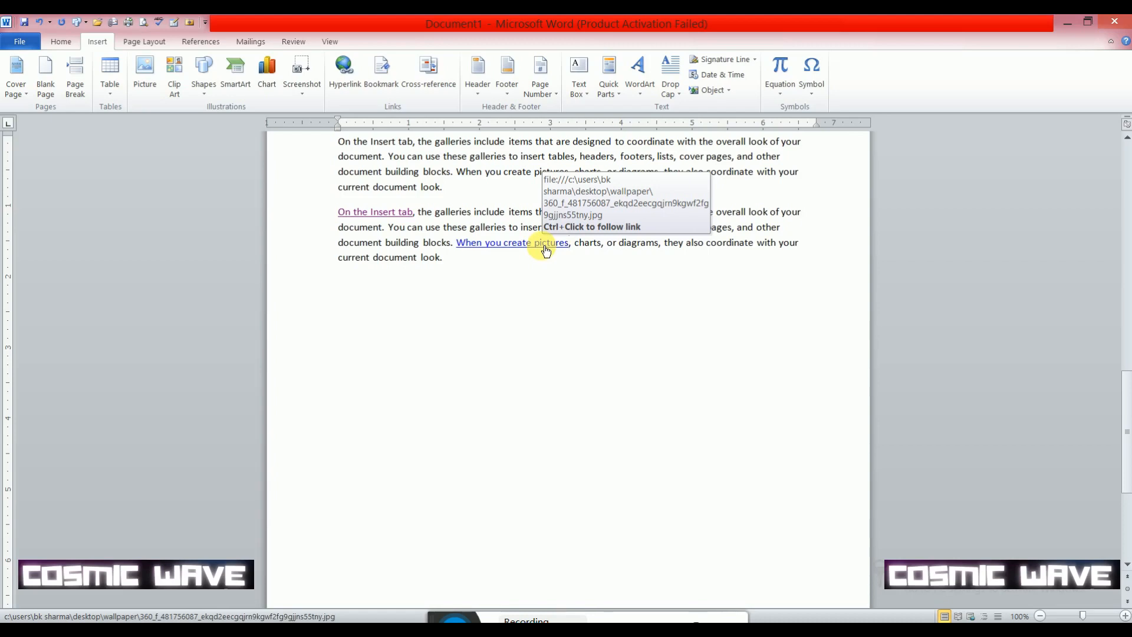
pyautogui.keyDown('ctrl'); pyautogui.click(546, 250); pyautogui.keyUp('ctrl')
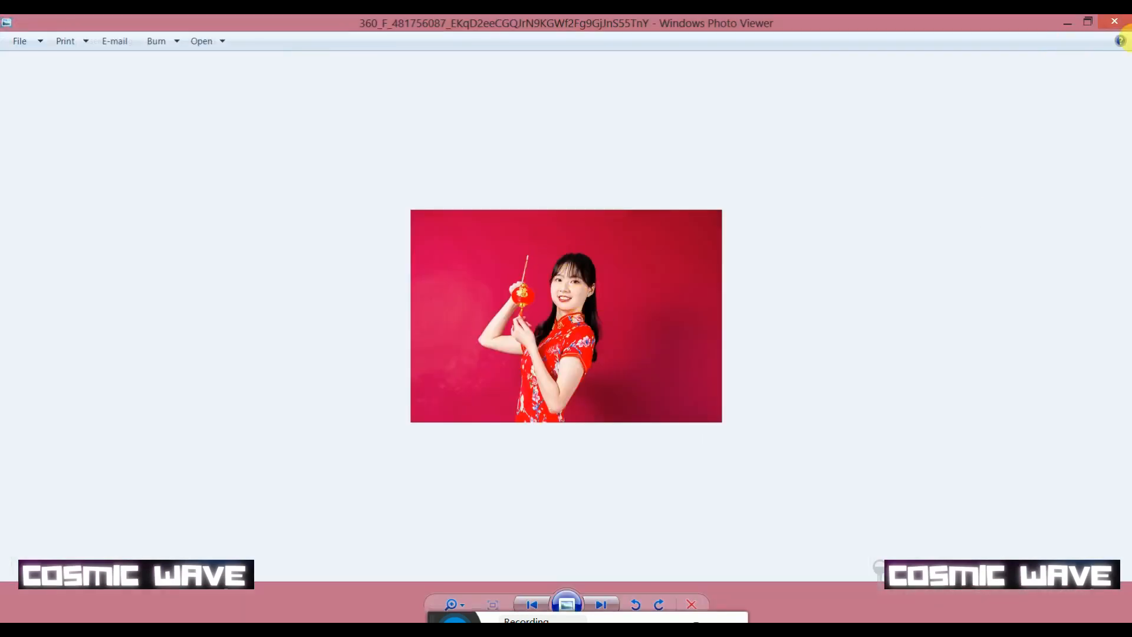
pyautogui.click(1116, 22)
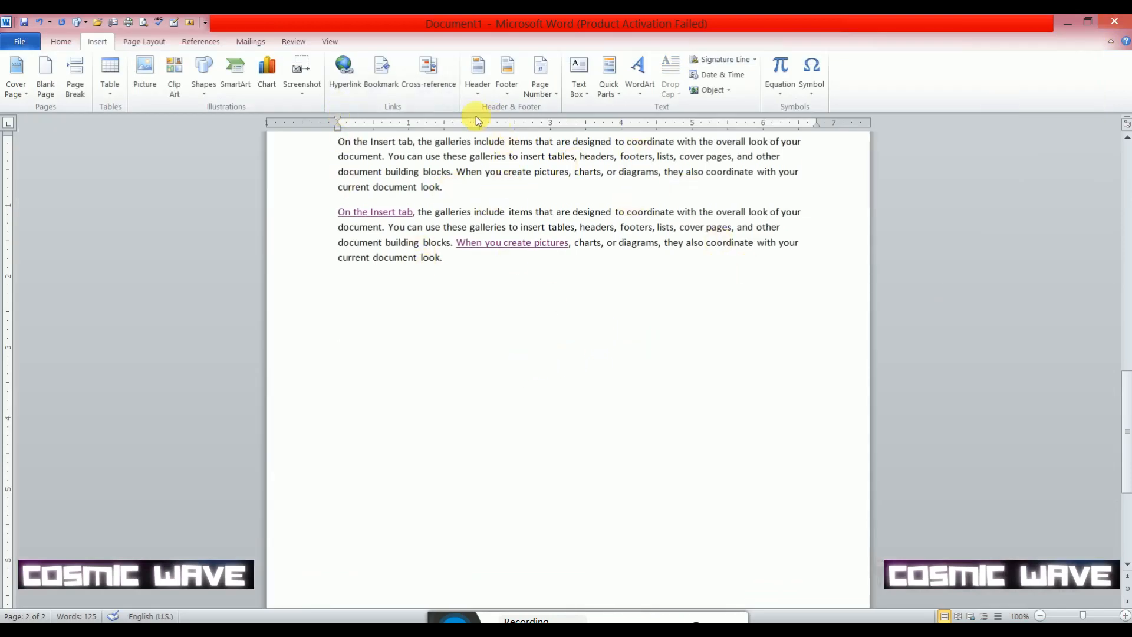
# - Insert the built-in Alphabet header into the document and close header editing
pyautogui.scroll(12, 479, 123)
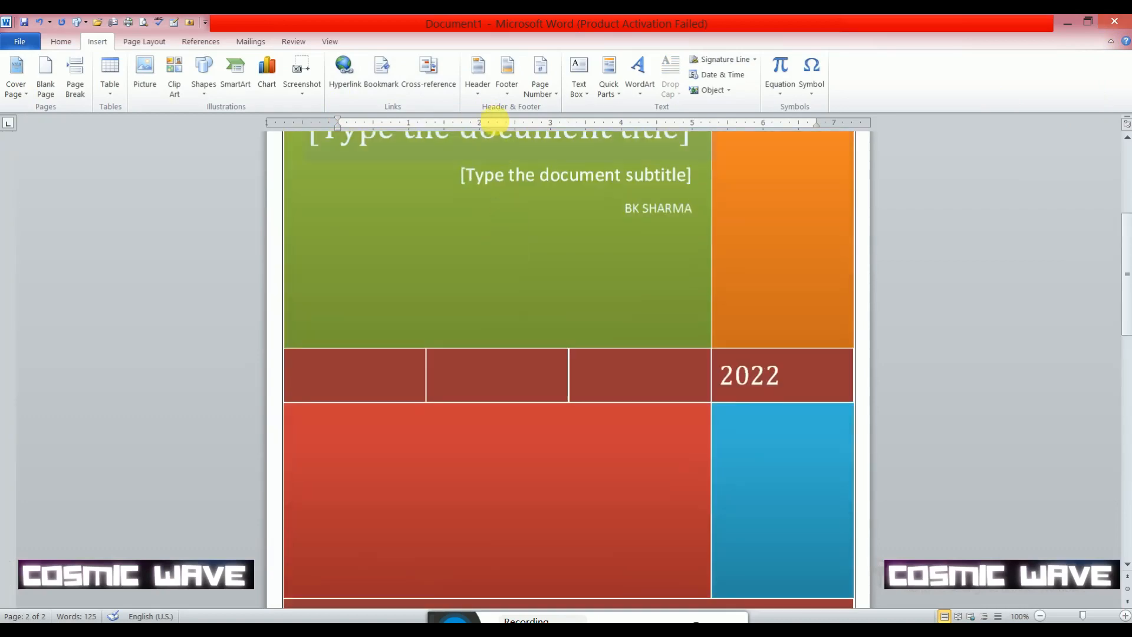
pyautogui.click(476, 94)
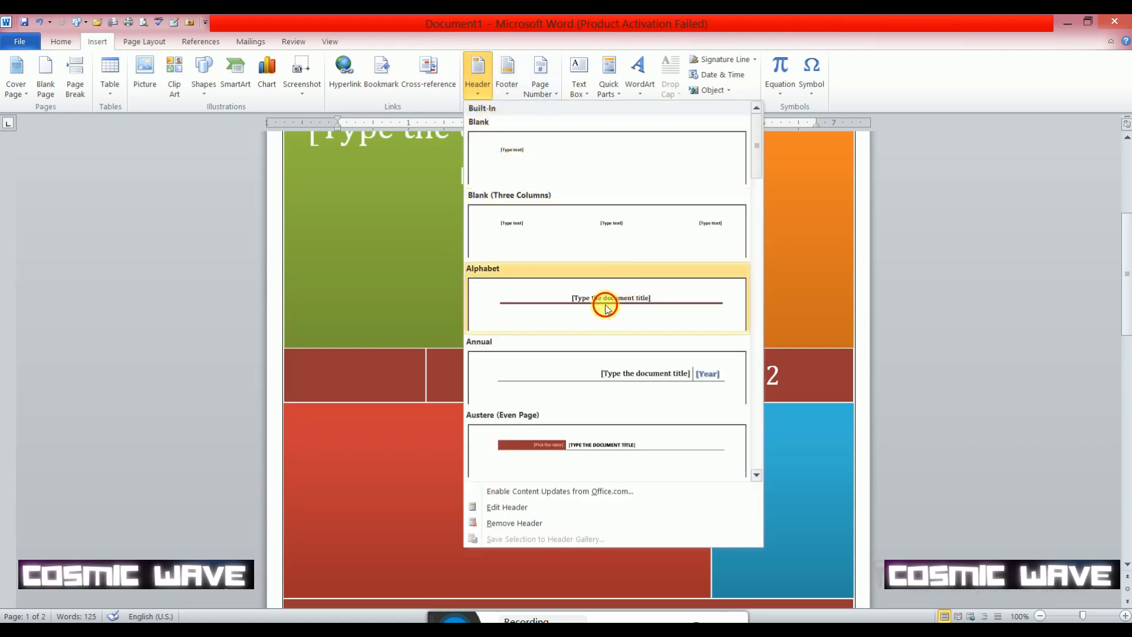
pyautogui.click(605, 306)
pyautogui.scroll(10, 569, 278)
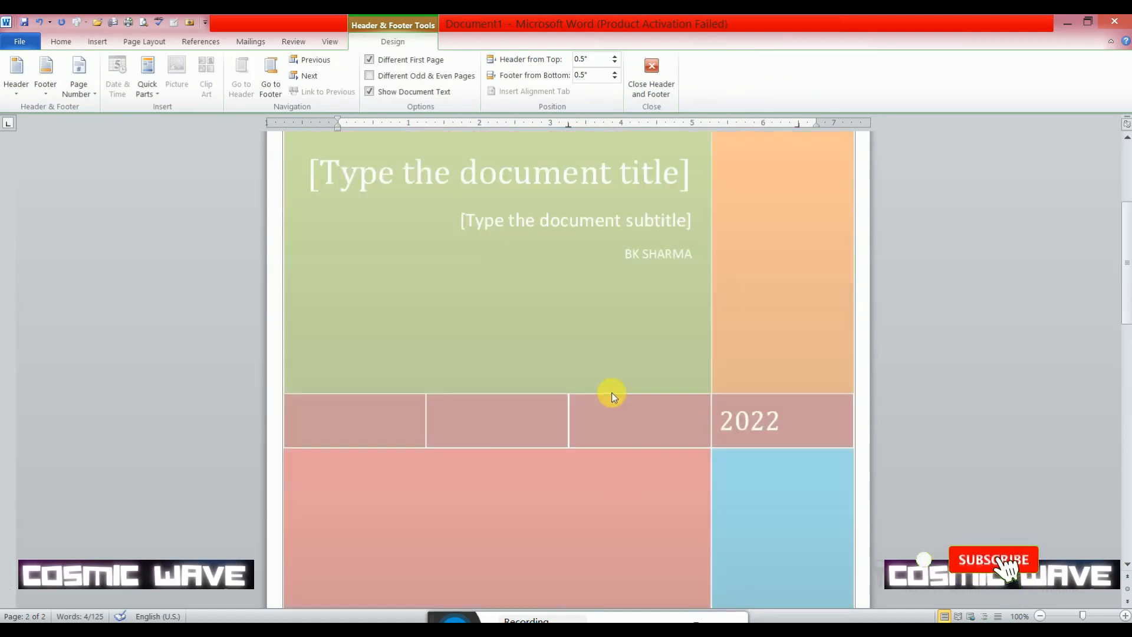
pyautogui.scroll(6, 611, 391)
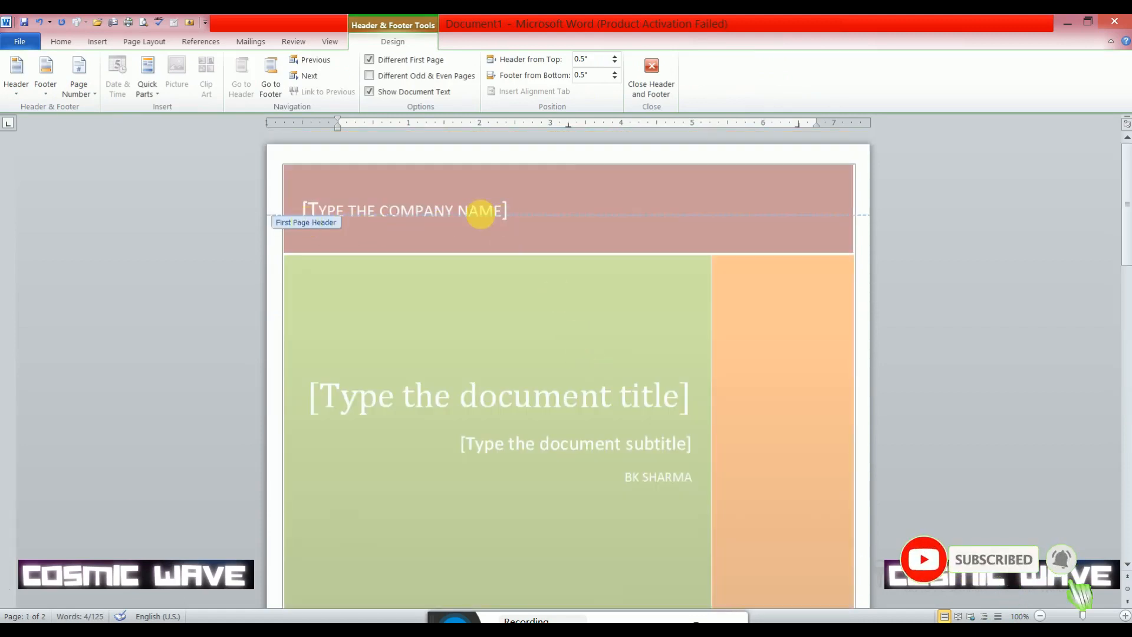
pyautogui.click(450, 214)
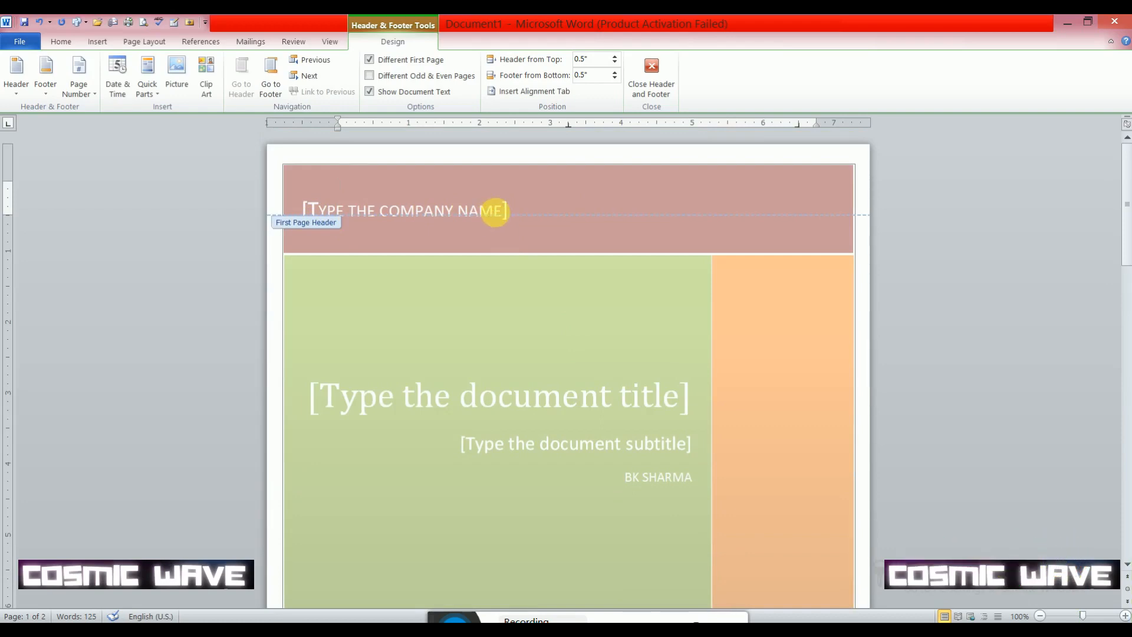
pyautogui.click(651, 75)
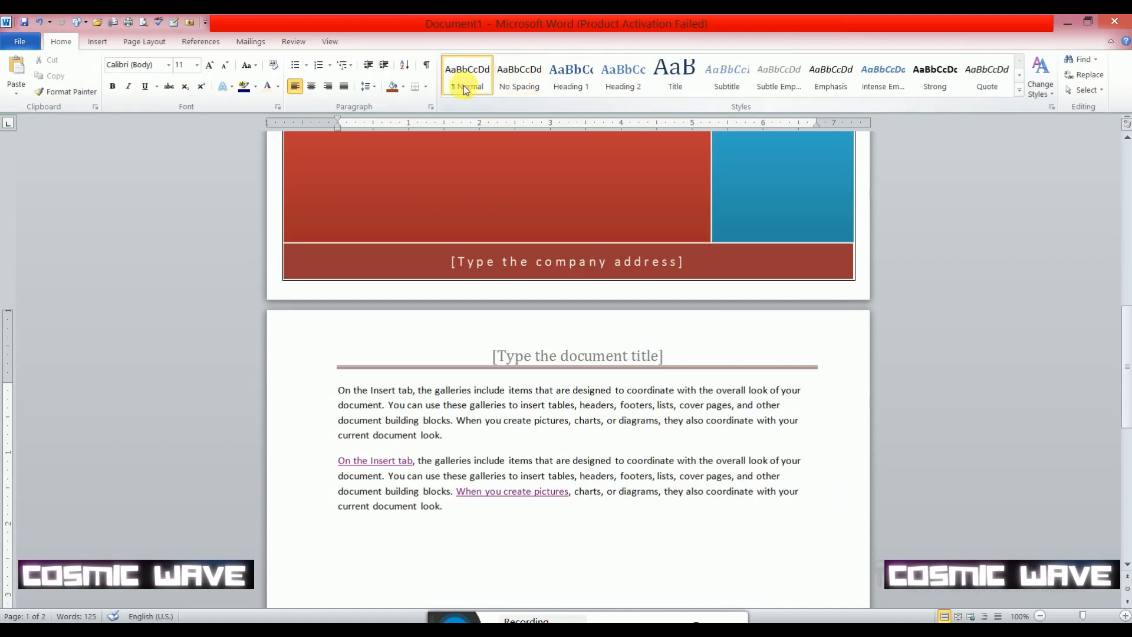
# - Replace the document's header with the built-in Annual header
pyautogui.click(97, 41)
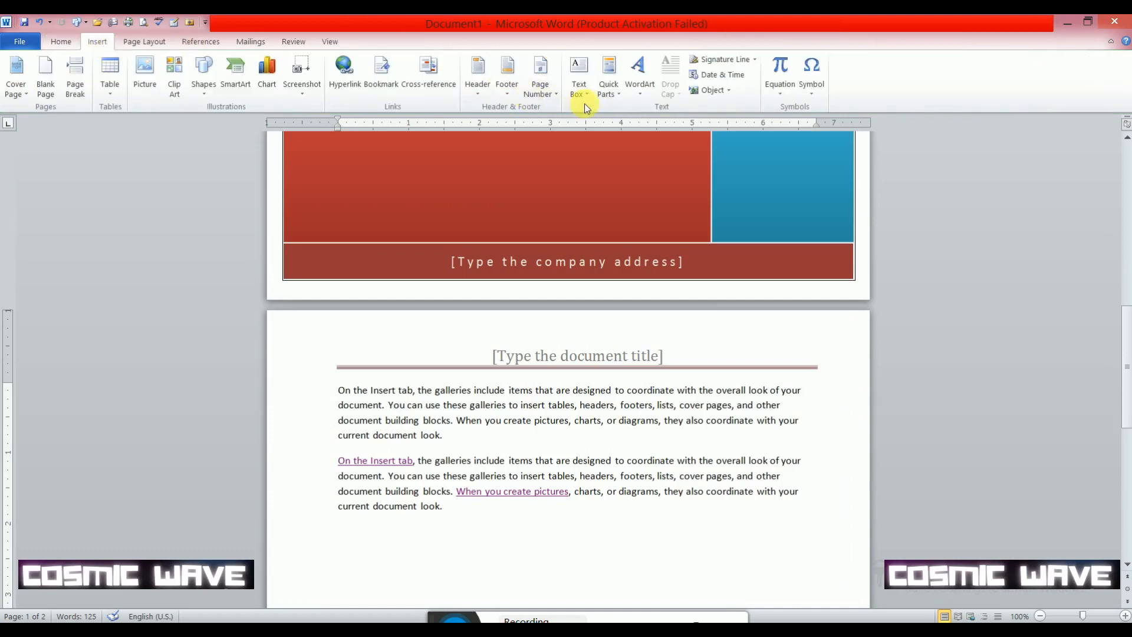
pyautogui.click(483, 93)
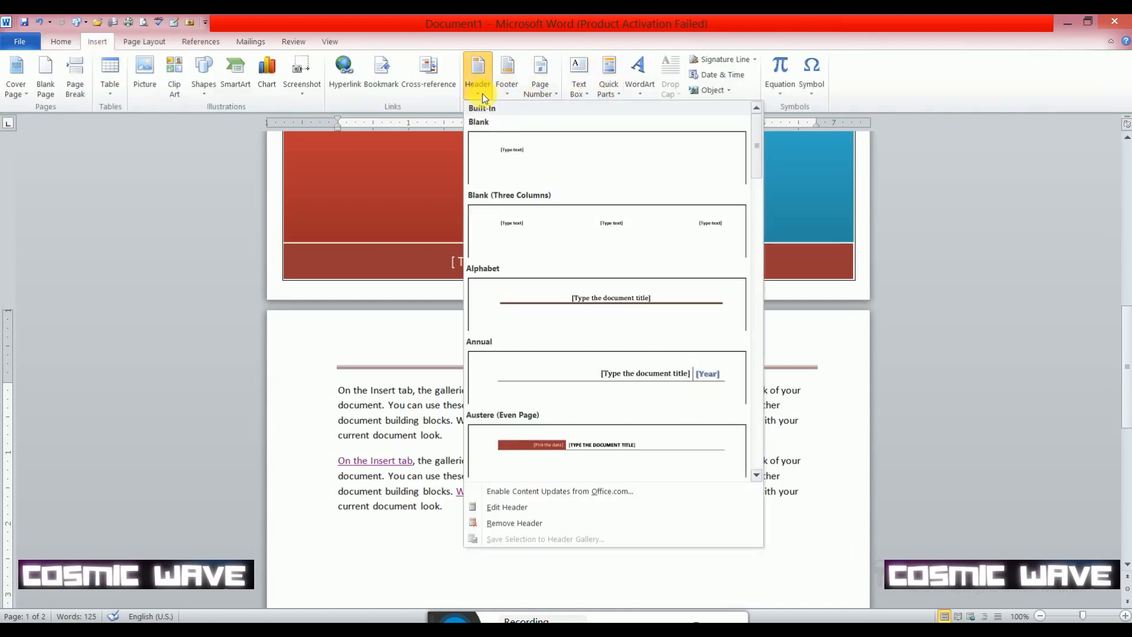
pyautogui.click(700, 373)
pyautogui.scroll(2, 696, 294)
pyautogui.scroll(15, 721, 271)
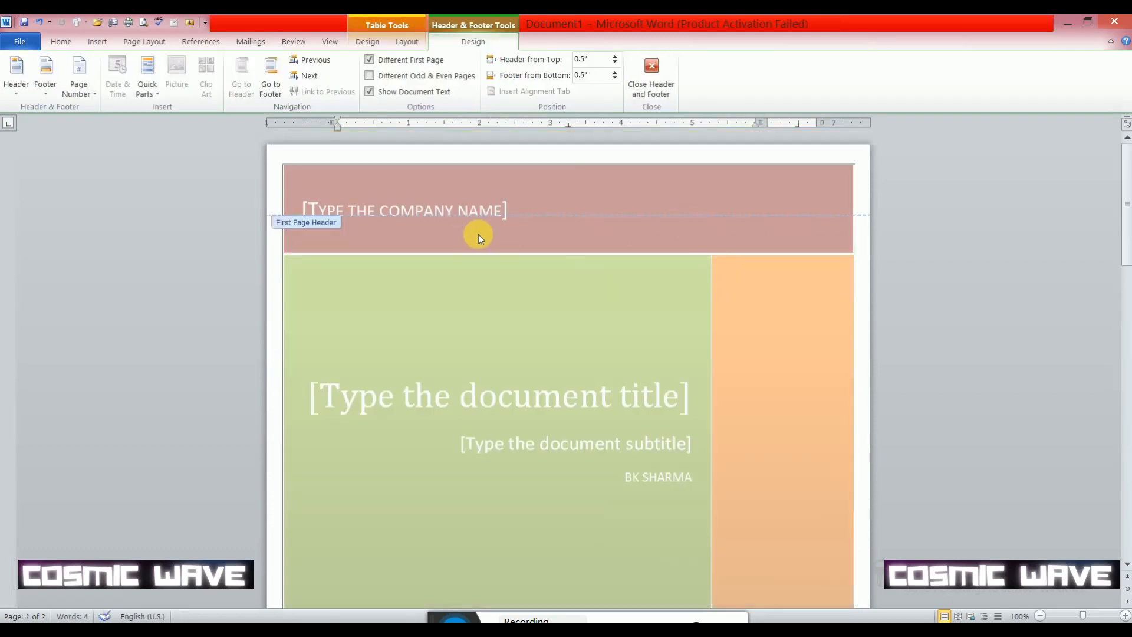
# - Enter "MY DOC" as the document title in the header of the second page
pyautogui.scroll(-15, 733, 366)
pyautogui.click(717, 349)
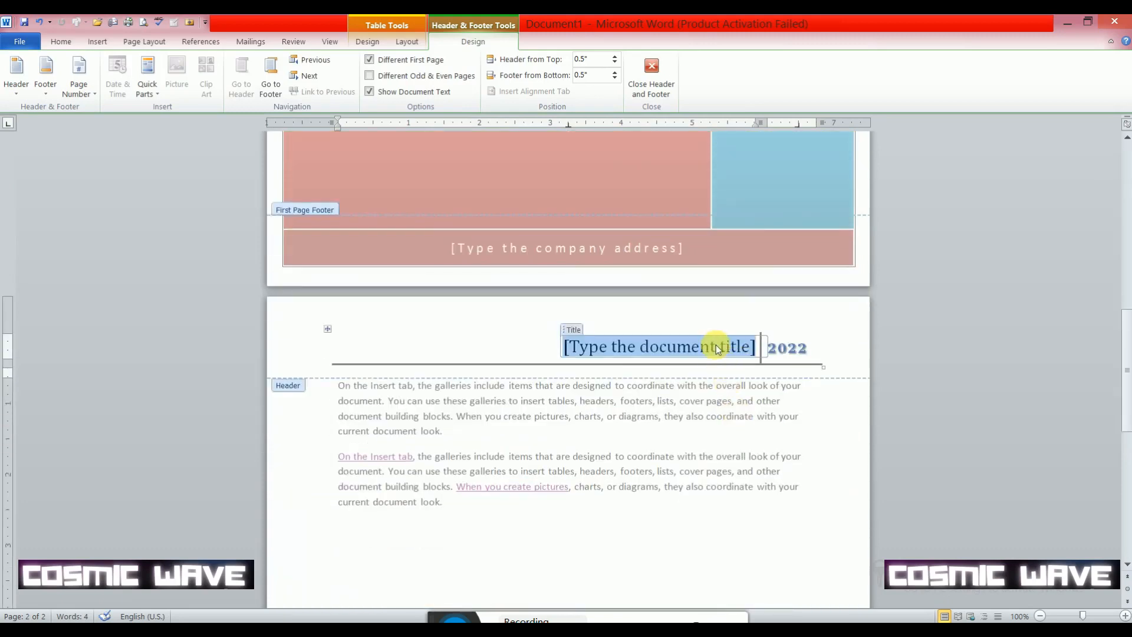
pyautogui.write('MY')
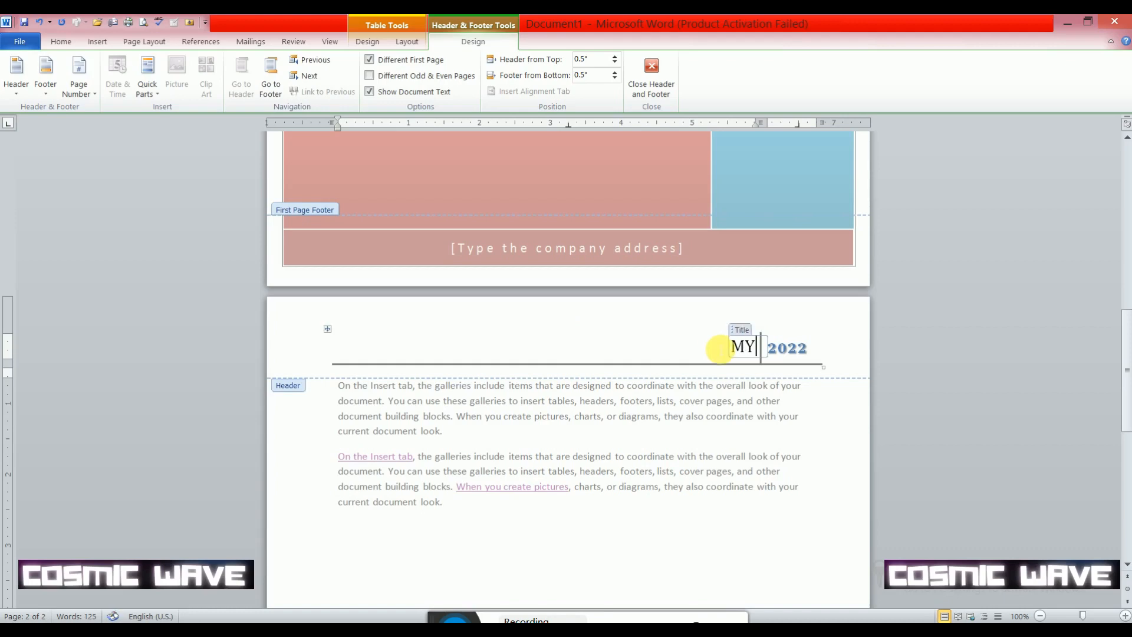
pyautogui.write('Y')
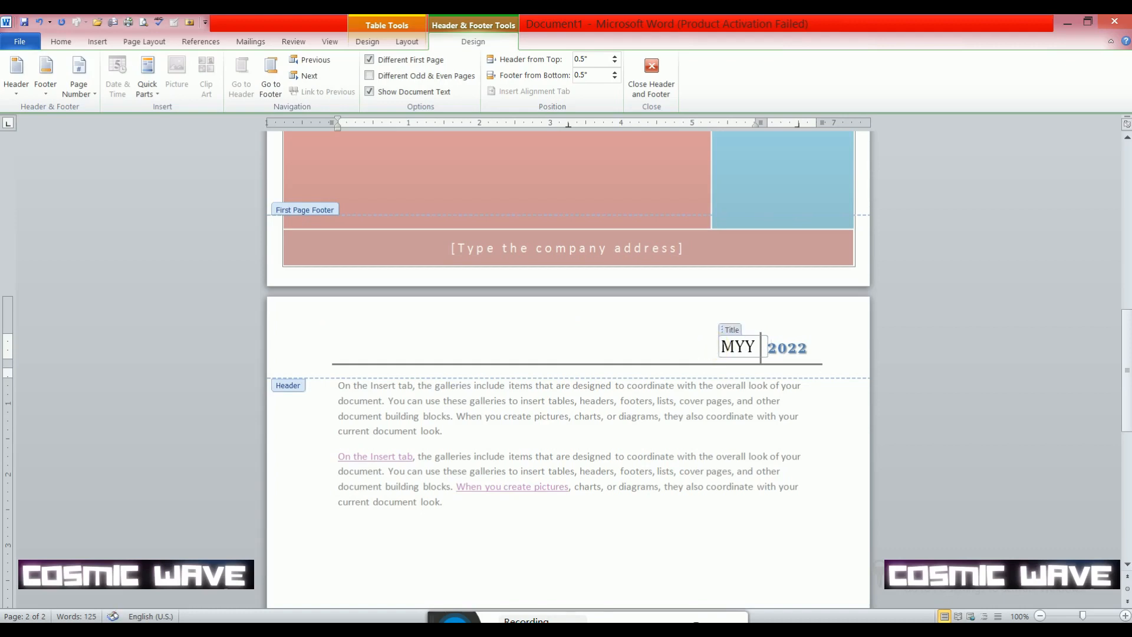
pyautogui.press('BackSpace')
pyautogui.write('DOC')
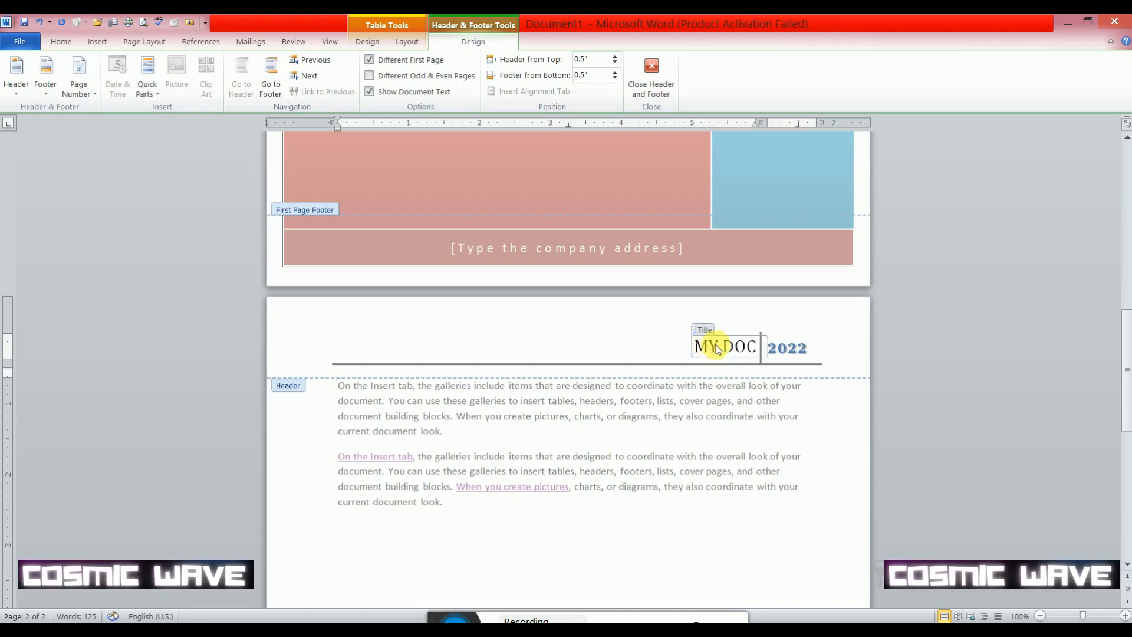
# - Open and close the header's Year date picker without changing the year, and return to editing the body text below the paragraphs
pyautogui.click(813, 353)
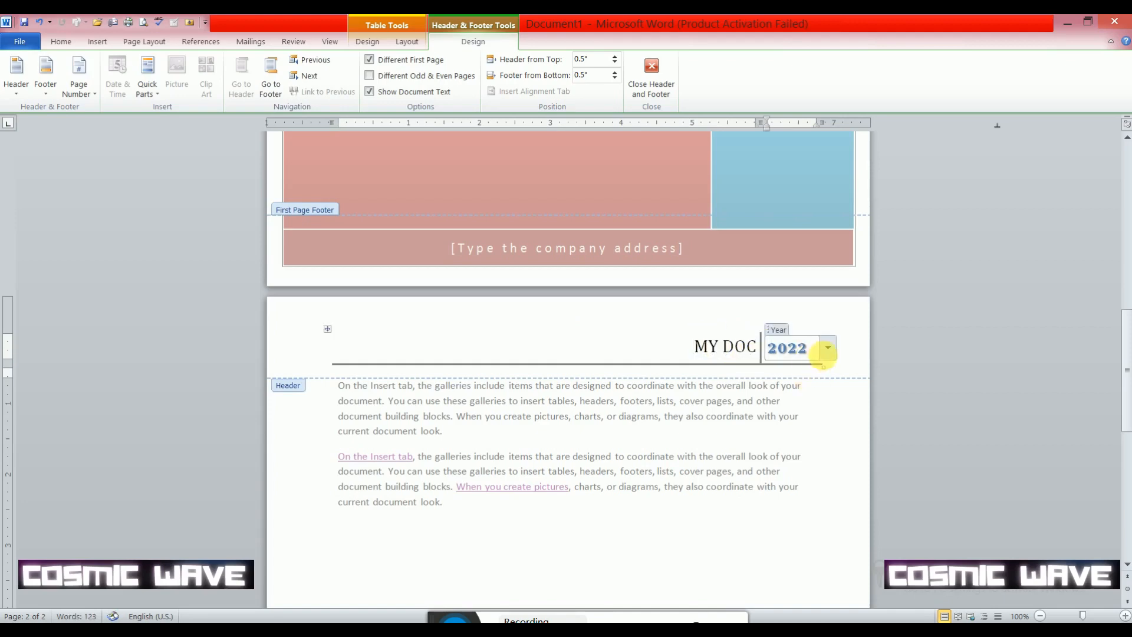
pyautogui.click(828, 351)
pyautogui.click(827, 350)
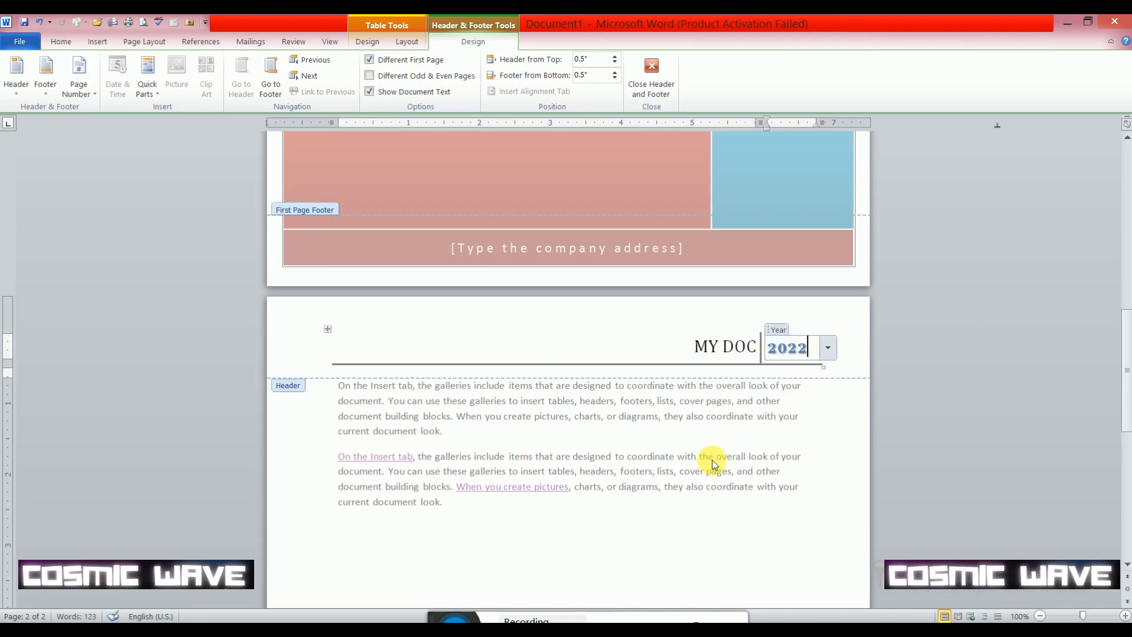
pyautogui.scroll(-5, 724, 458)
pyautogui.scroll(-3, 723, 459)
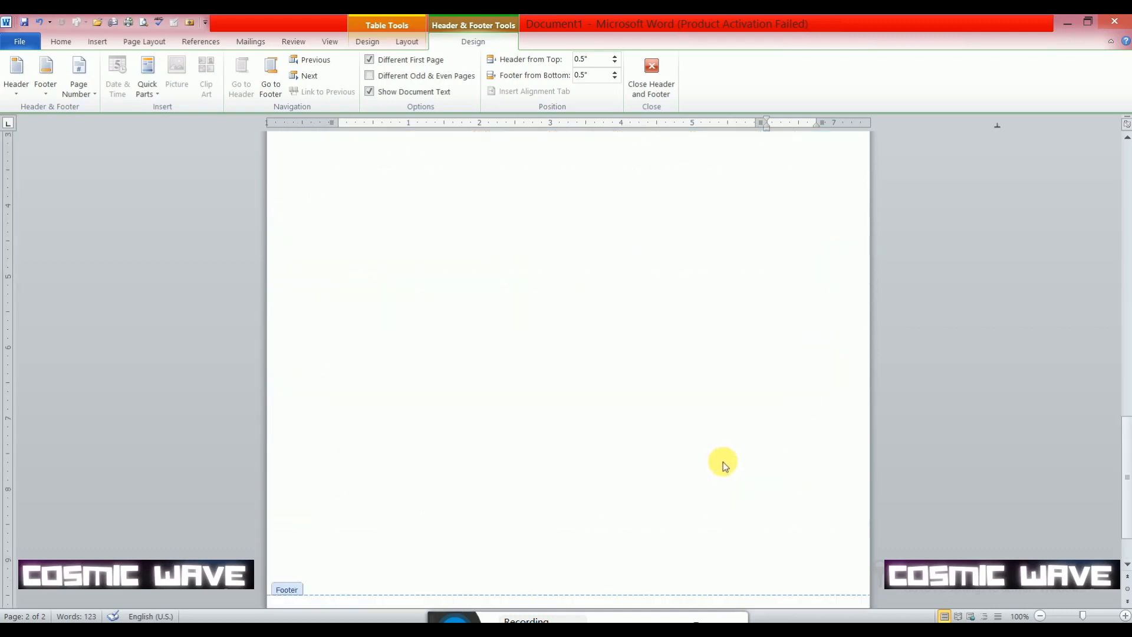
pyautogui.scroll(5, 723, 461)
pyautogui.scroll(-2, 708, 484)
pyautogui.scroll(-2, 547, 441)
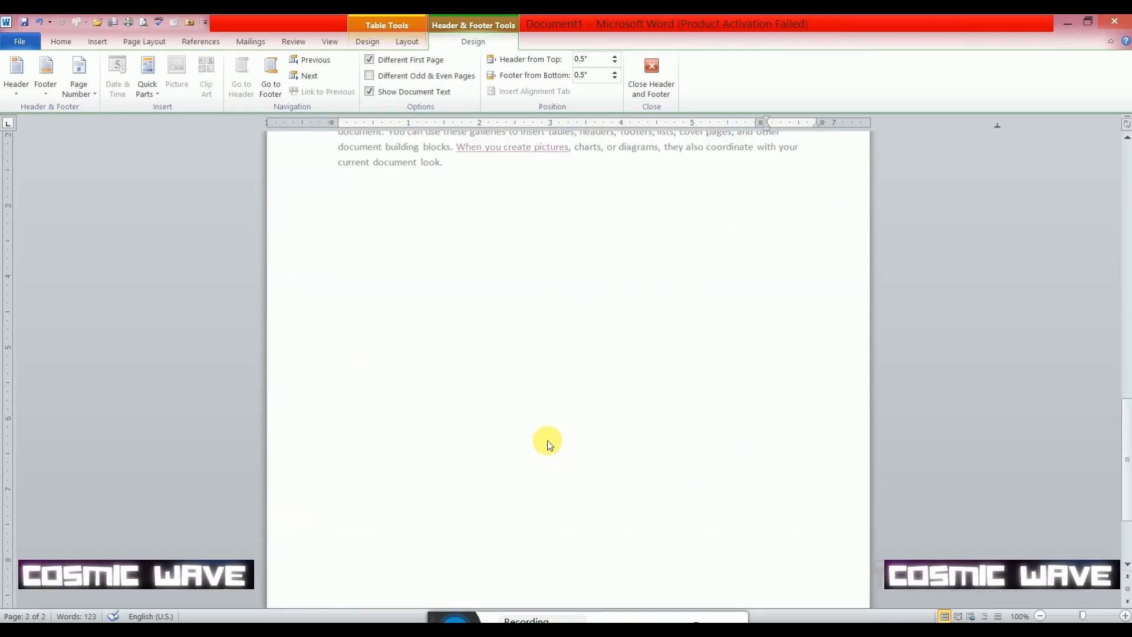
pyautogui.doubleClick(546, 299)
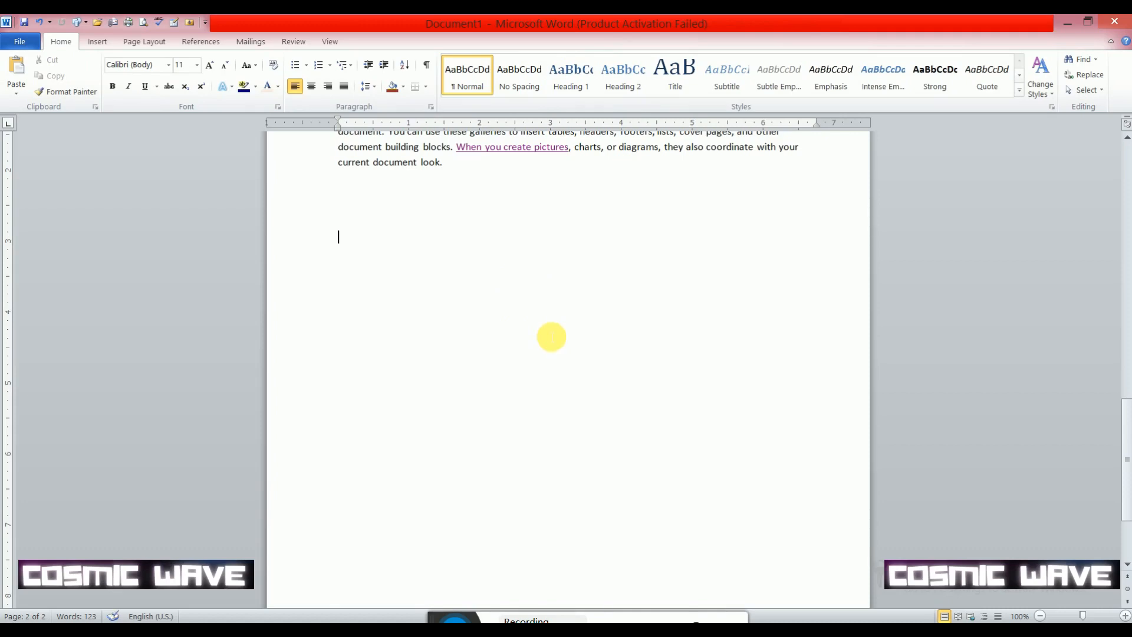
# - Copy both body paragraphs and paste them repeatedly below the text until the document fills five pages
pyautogui.scroll(5, 501, 237)
pyautogui.moveTo(462, 356); pyautogui.dragTo(322, 229)
pyautogui.hotkey('ctrl', 'c')
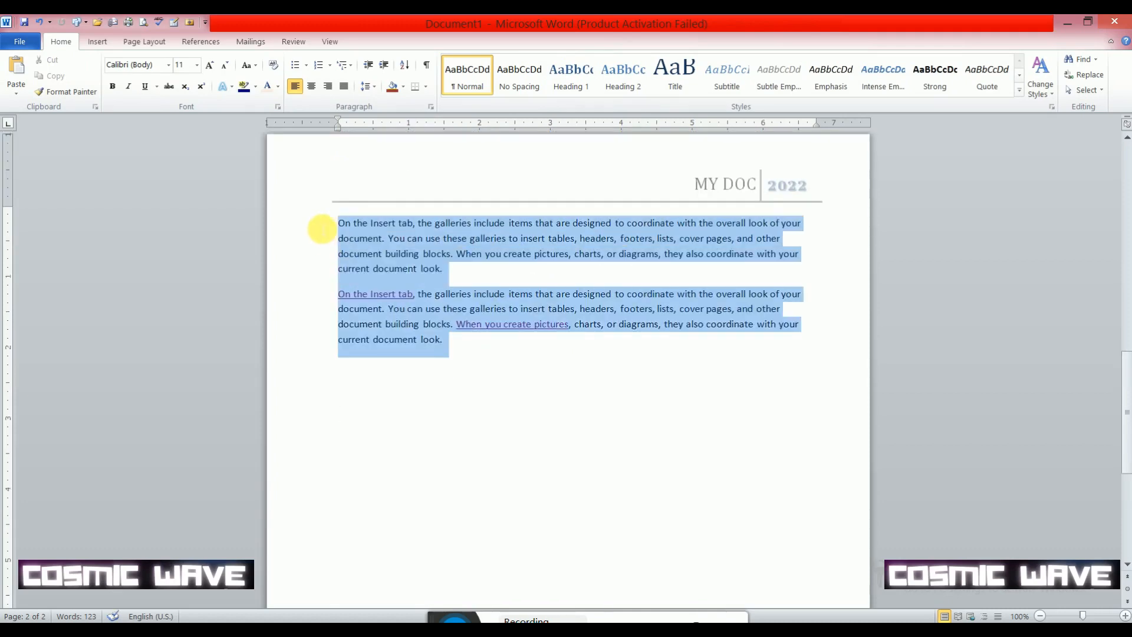
pyautogui.click(487, 366)
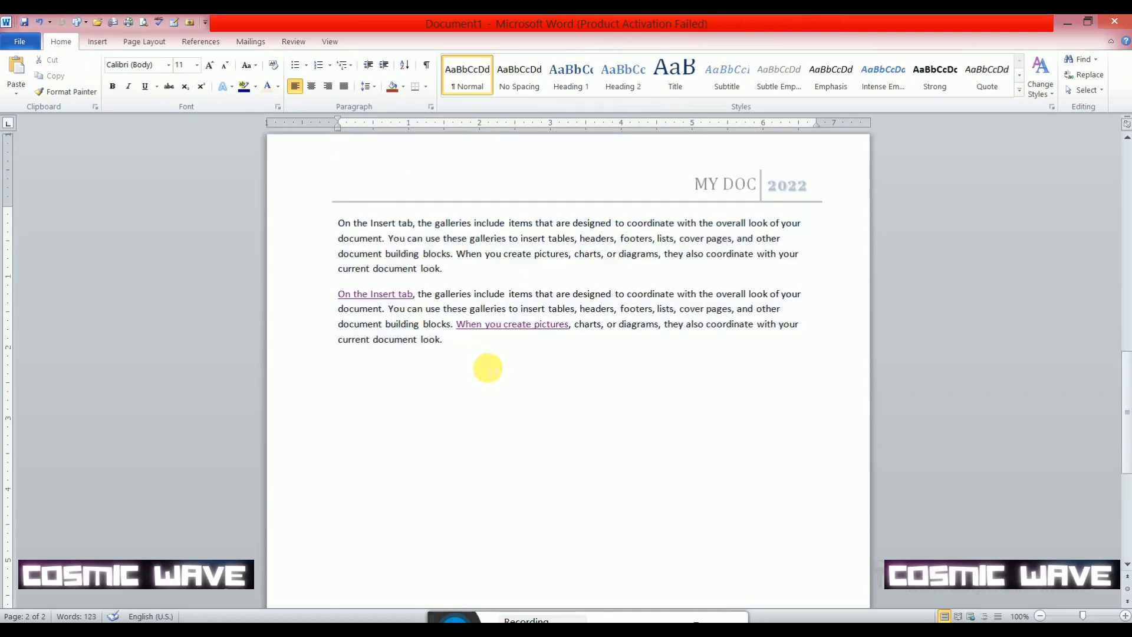
pyautogui.hotkey('ctrl', 'v')
pyautogui.hotkey('ctrl', 'v')
pyautogui.hotkey('ctrl', 'v')
pyautogui.hotkey('ctrl', 'v')
pyautogui.hotkey('ctrl', 'v')
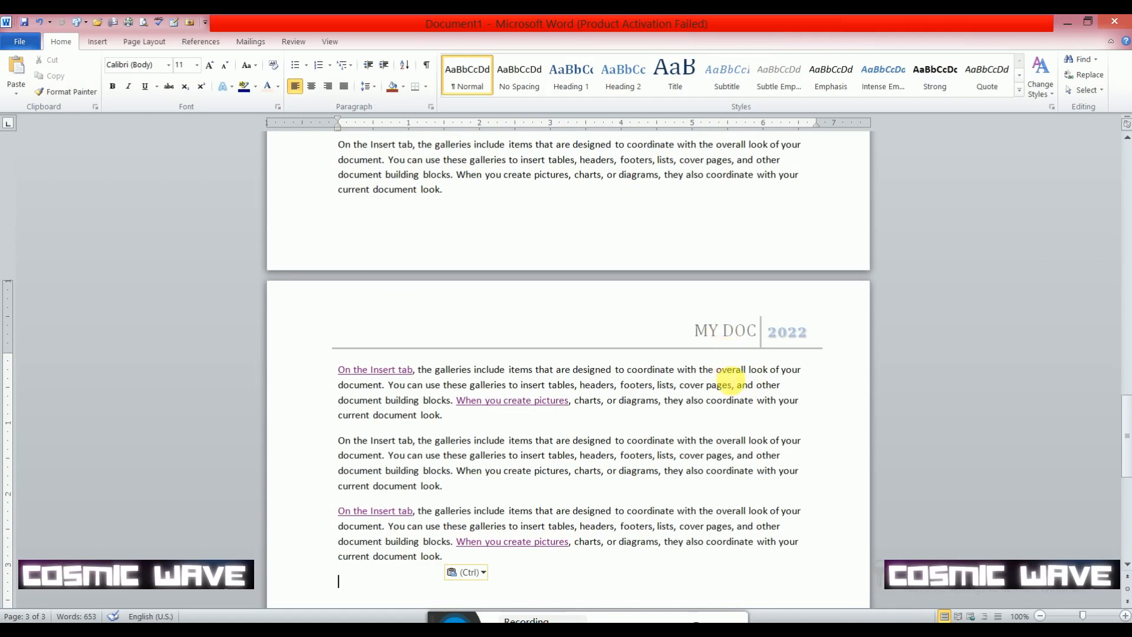
pyautogui.hotkey('ctrl', 'v')
pyautogui.hotkey('ctrl', 'v')
pyautogui.hotkey('ctrl', 'v')
pyautogui.hotkey('ctrl', 'v')
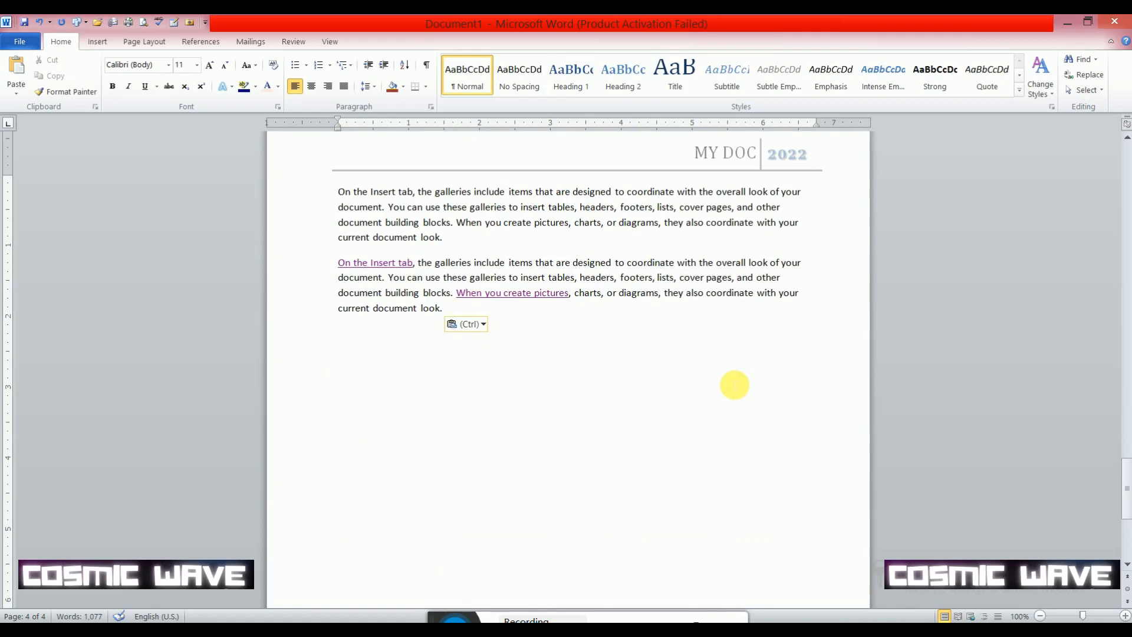
pyautogui.hotkey('ctrl', 'v')
pyautogui.hotkey('ctrl', 'v')
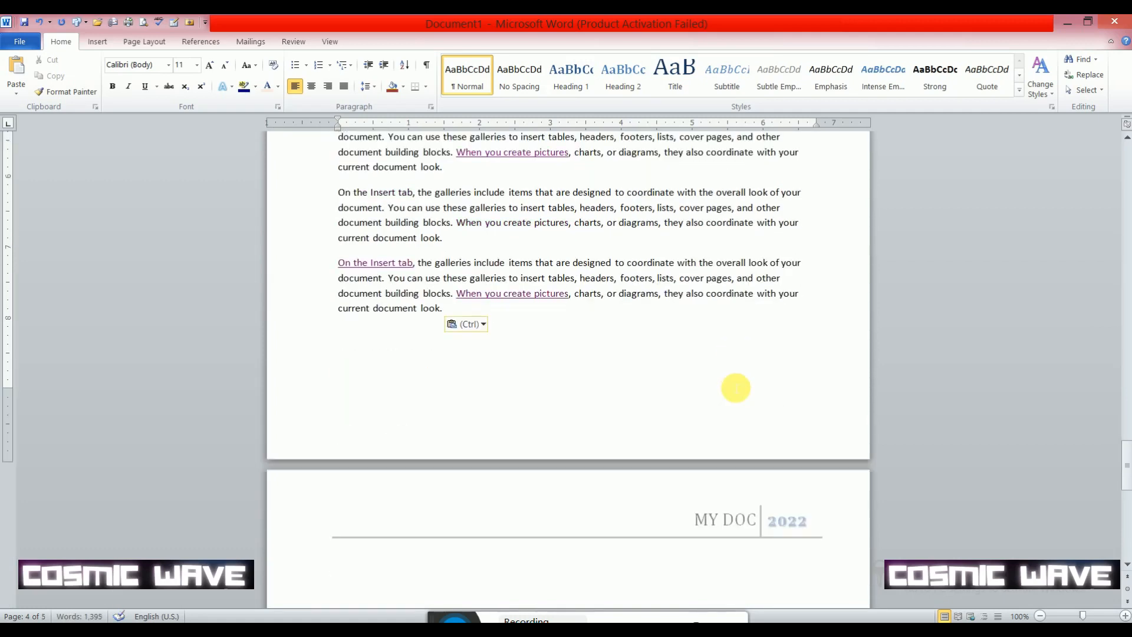
pyautogui.hotkey('ctrl', 'v')
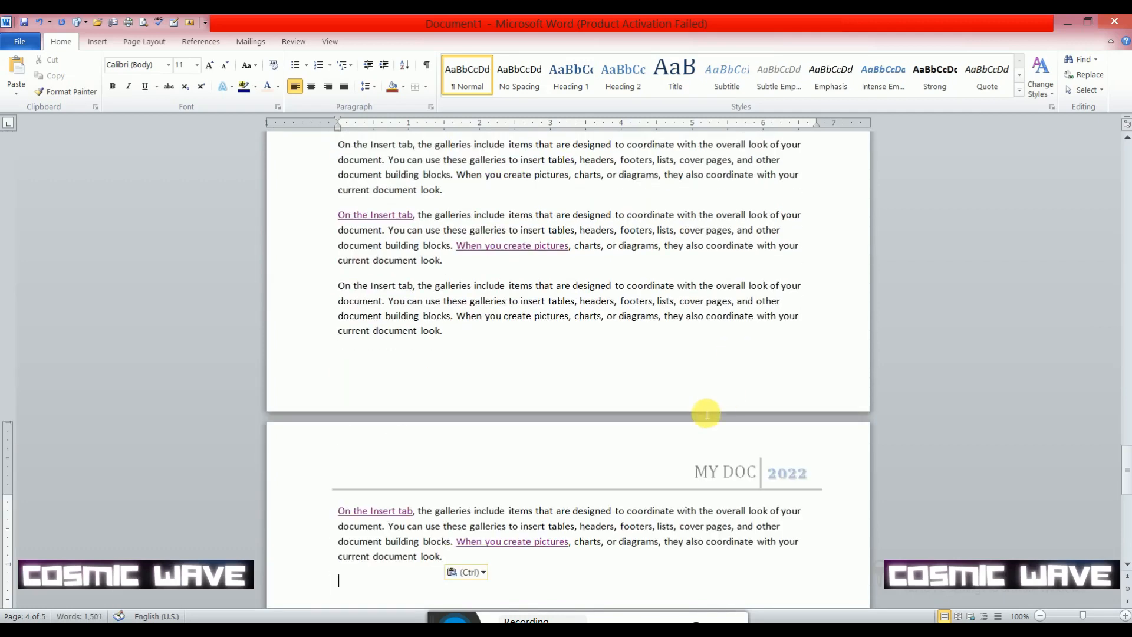
pyautogui.scroll(-5, 702, 407)
pyautogui.scroll(15, 667, 388)
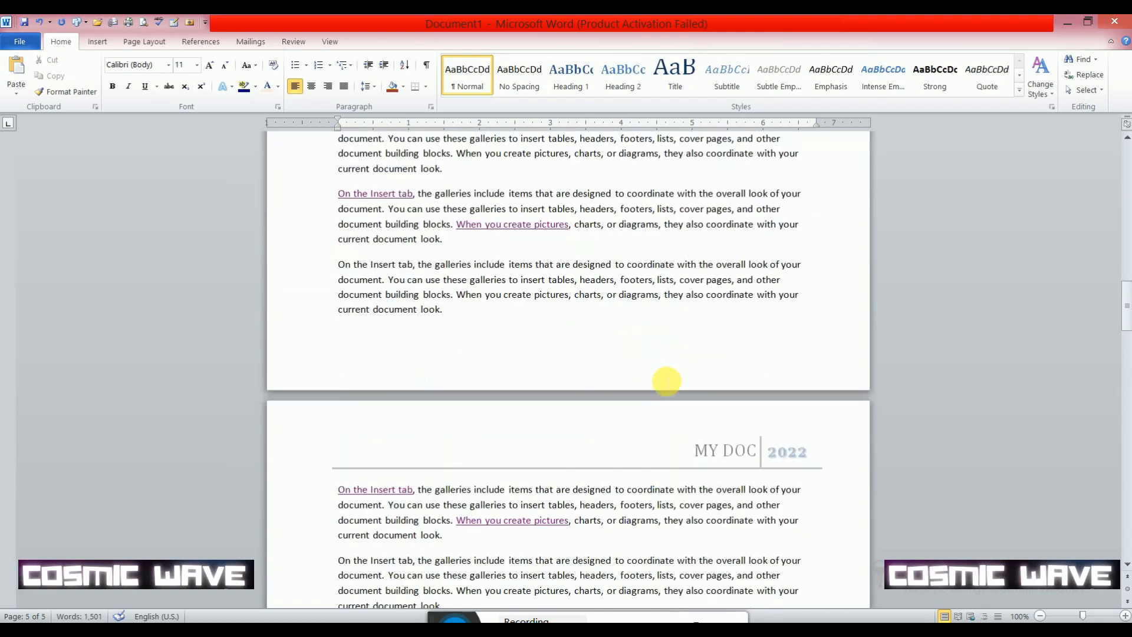
pyautogui.scroll(-6, 725, 450)
pyautogui.scroll(6, 754, 412)
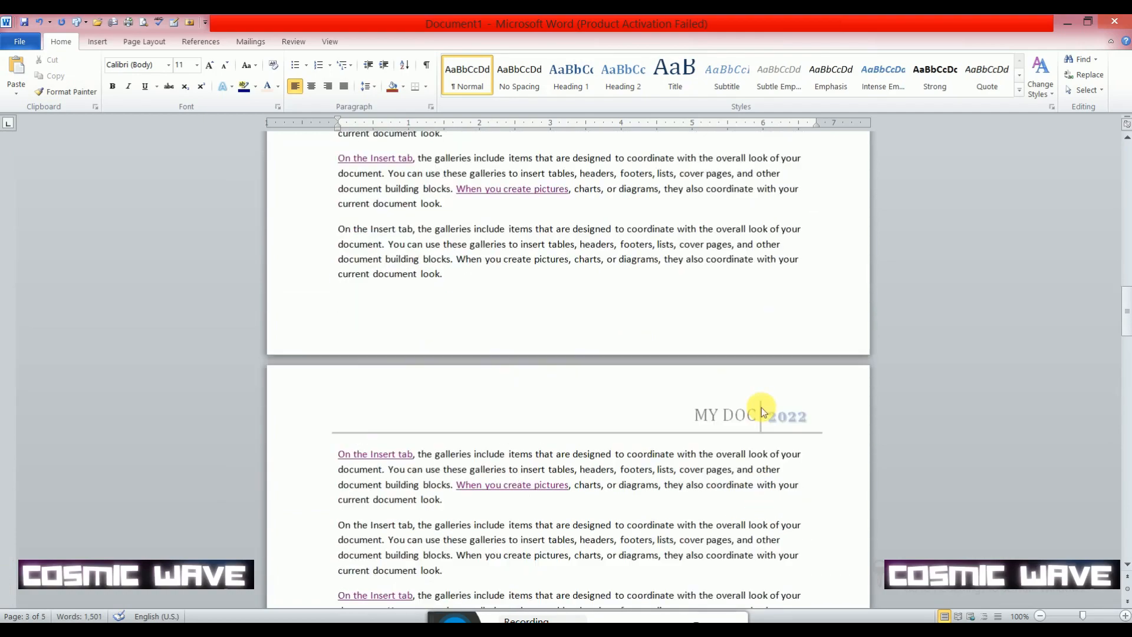
# - Insert the built-in Annual footer with page numbers into the document
pyautogui.click(99, 43)
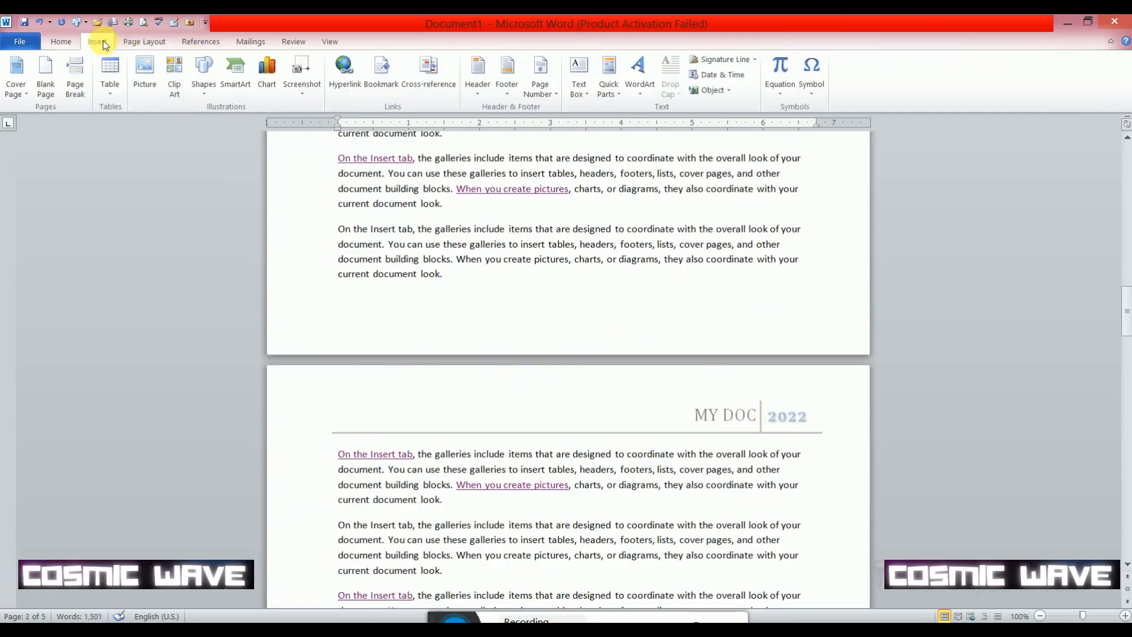
pyautogui.click(507, 93)
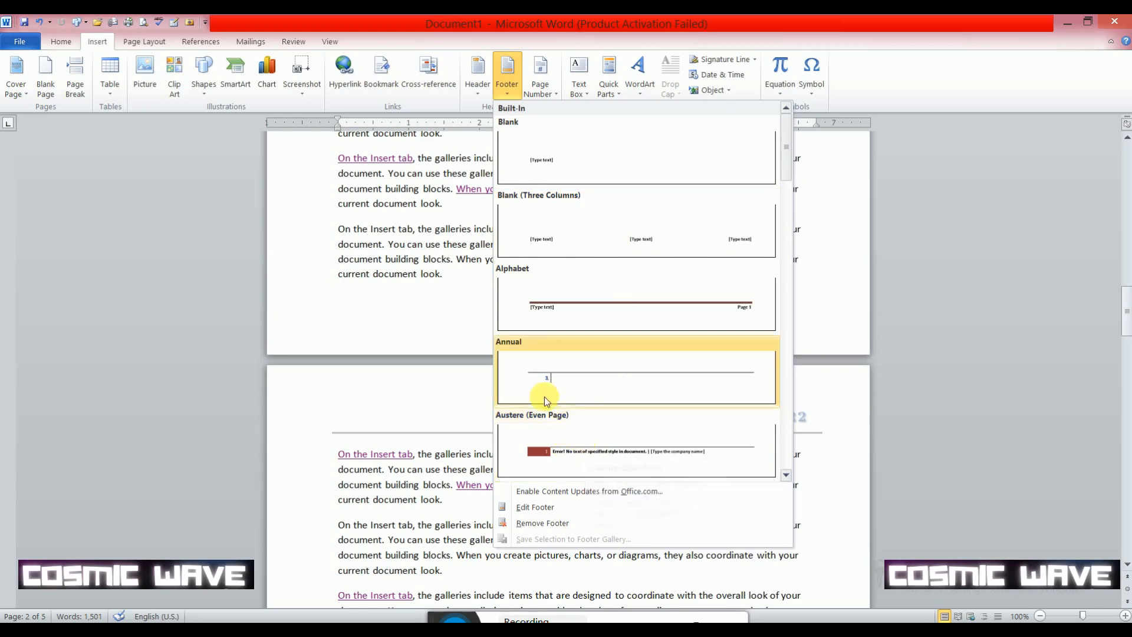
pyautogui.scroll(-8, 607, 286)
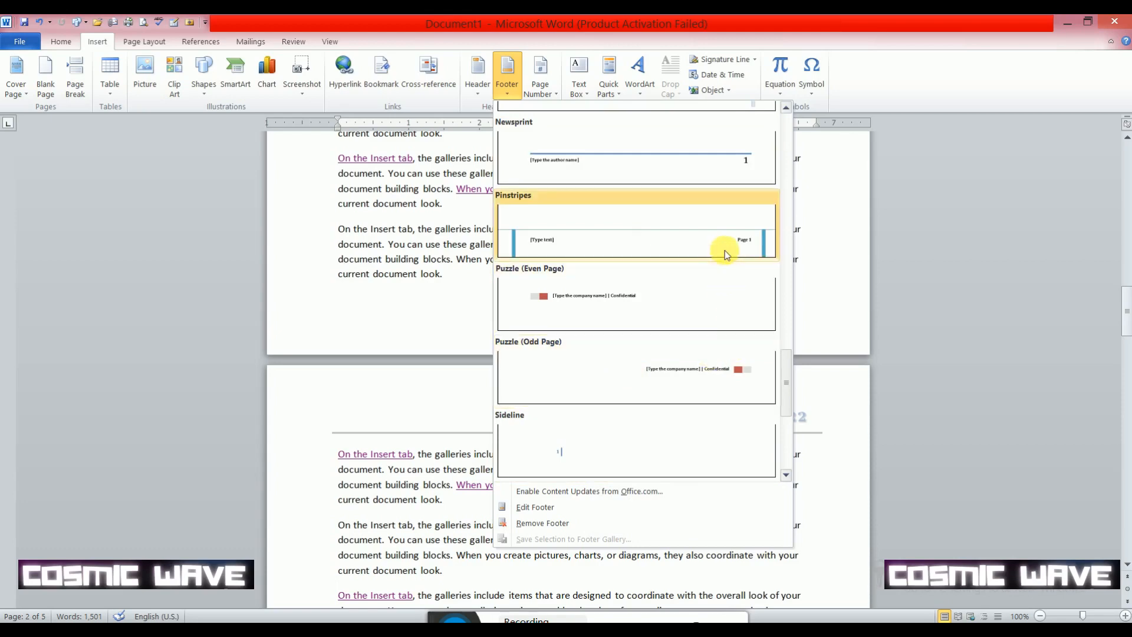
pyautogui.scroll(8, 599, 202)
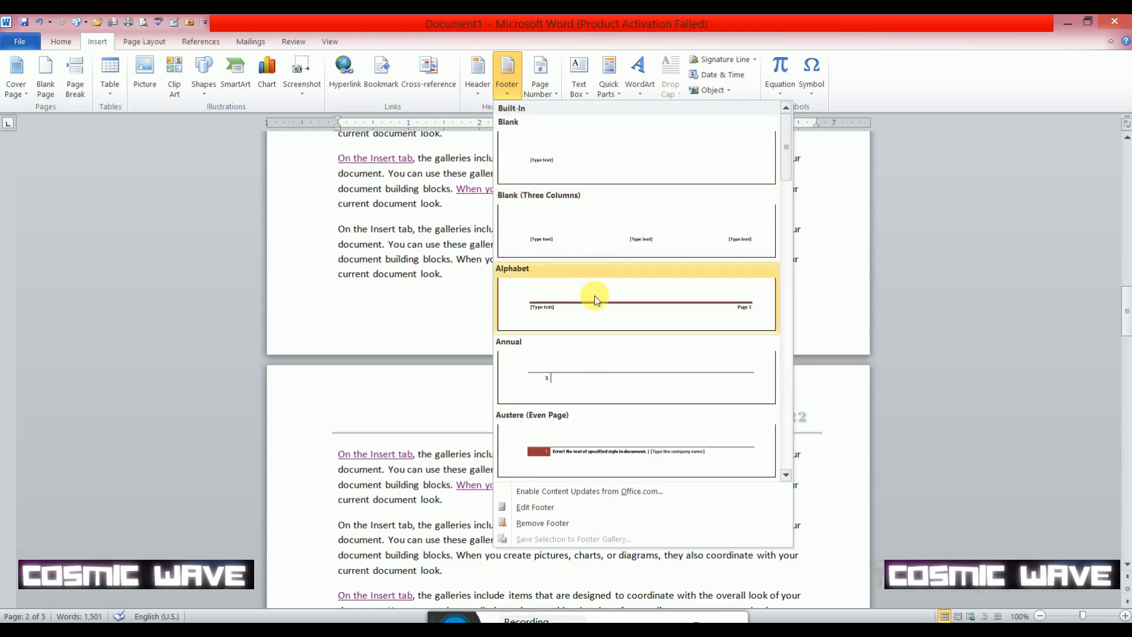
pyautogui.click(572, 386)
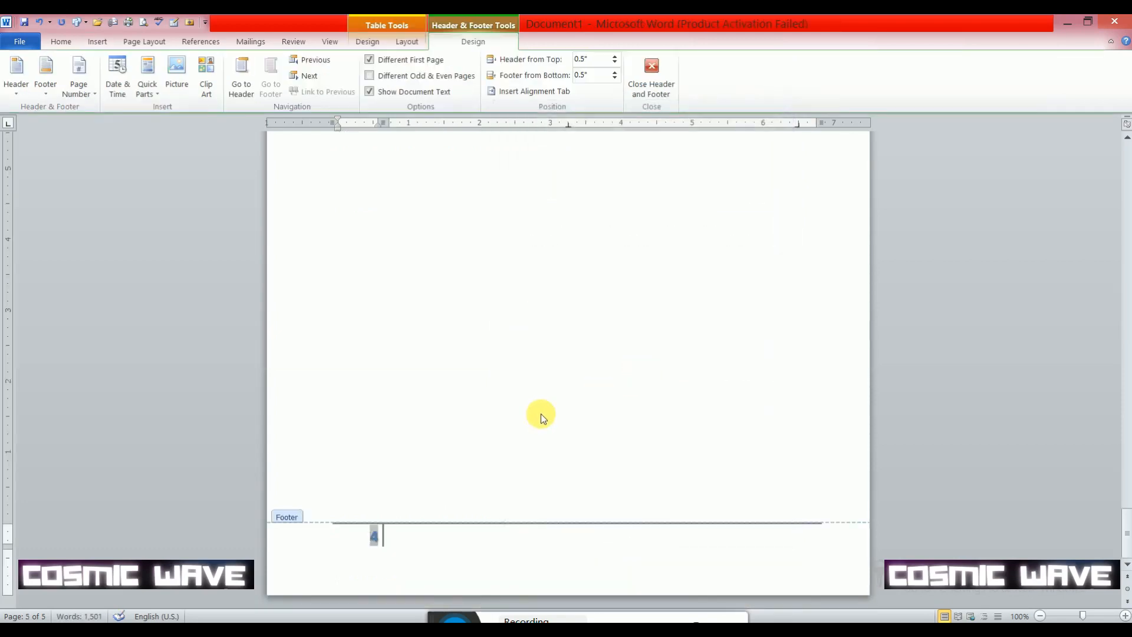
pyautogui.click(410, 458)
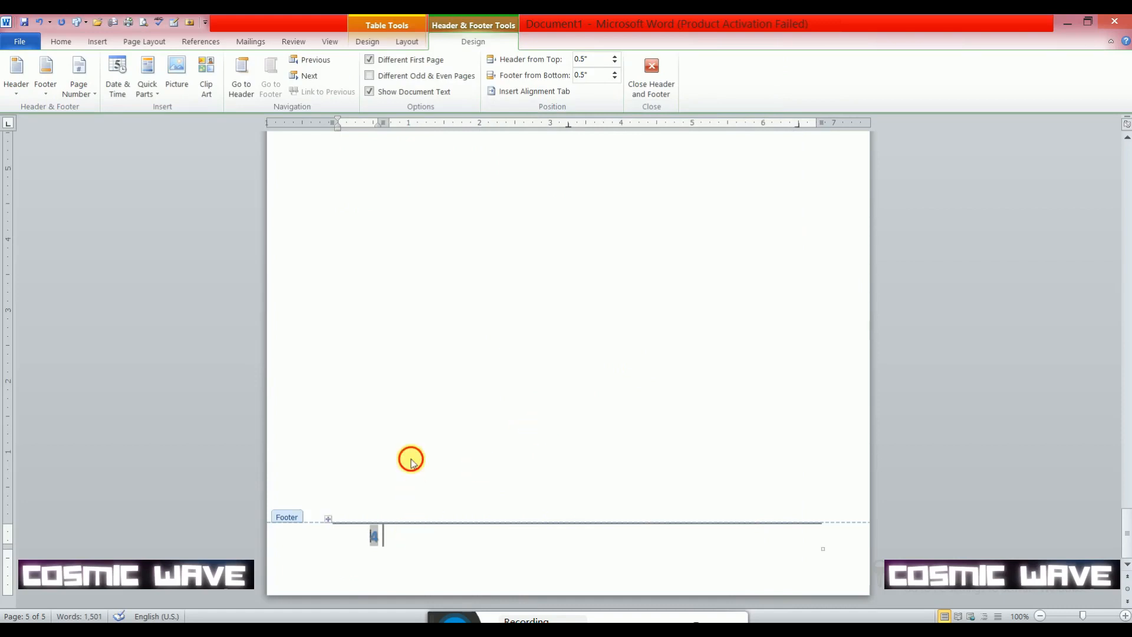
# - Leave footer editing and look through the document's pages to examine the page numbers in the footers
pyautogui.doubleClick(428, 459)
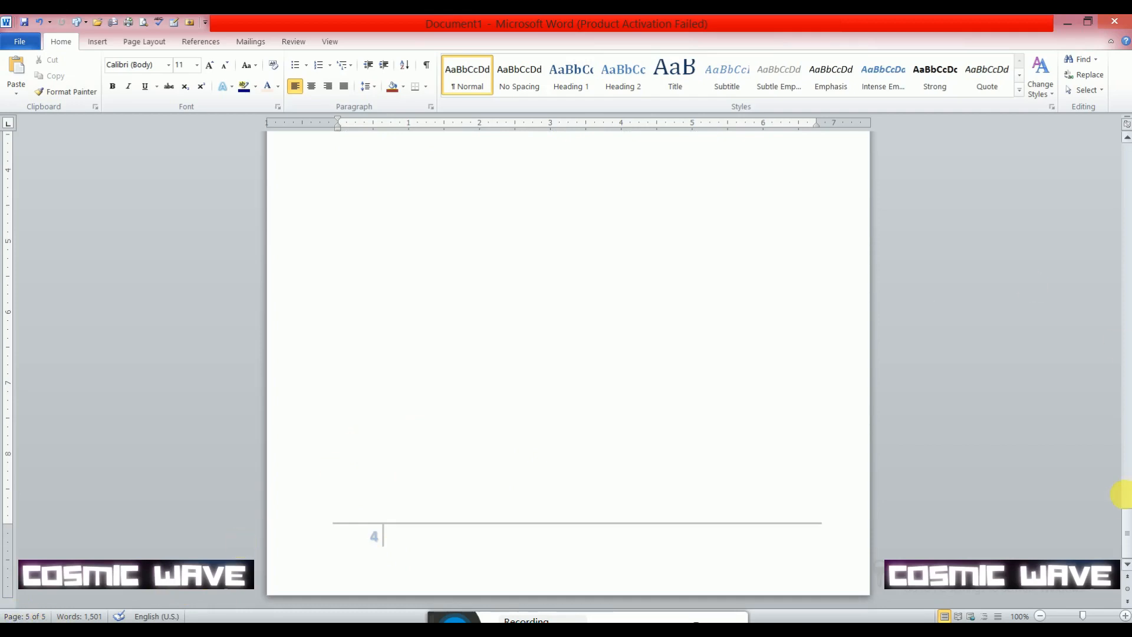
pyautogui.moveTo(1124, 529); pyautogui.dragTo(1095, 133)
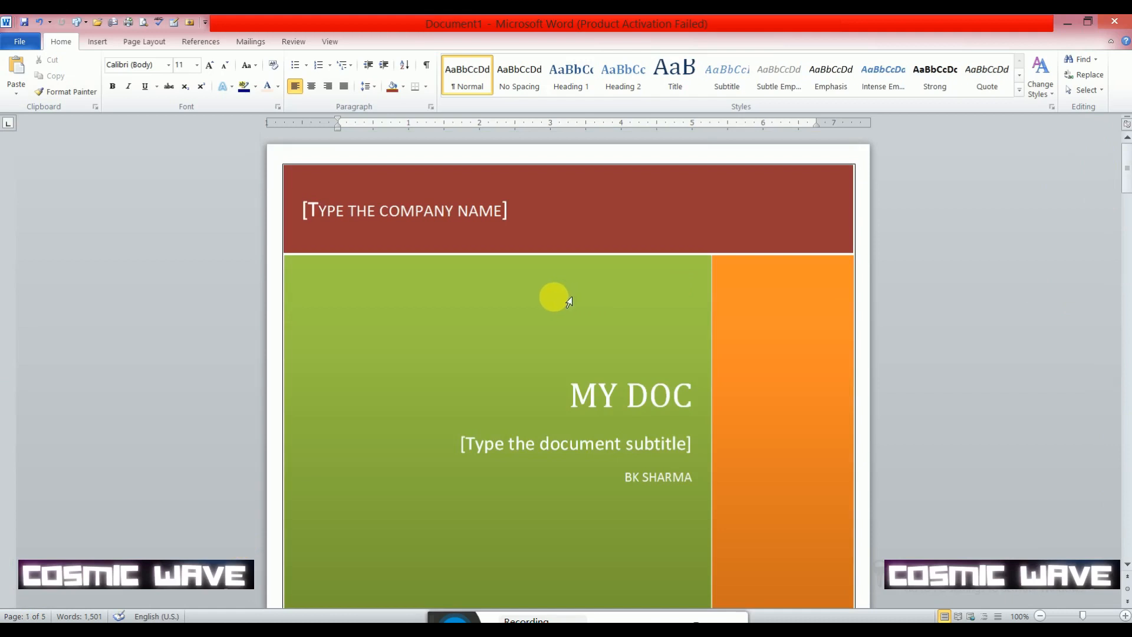
pyautogui.click(96, 42)
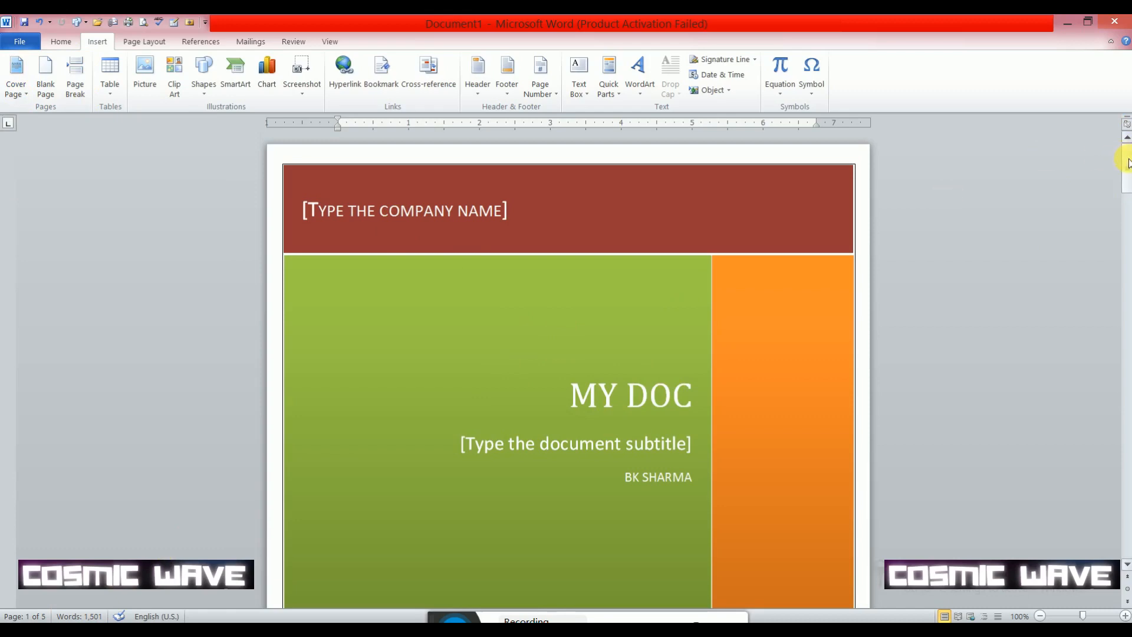
pyautogui.moveTo(1126, 162); pyautogui.dragTo(1121, 526)
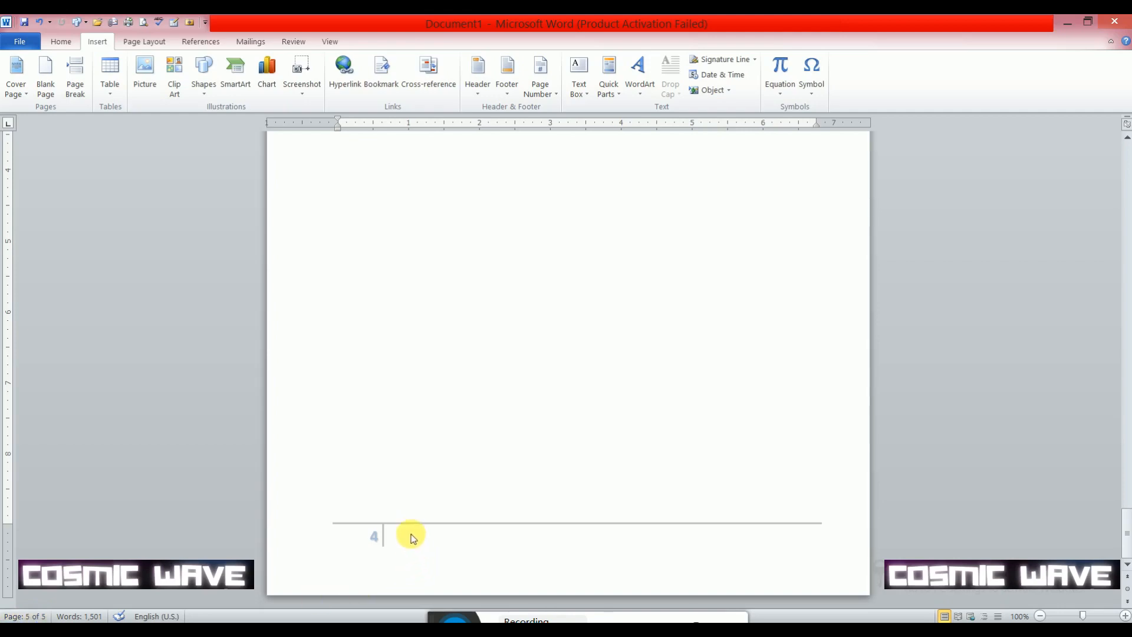
pyautogui.scroll(15, 434, 331)
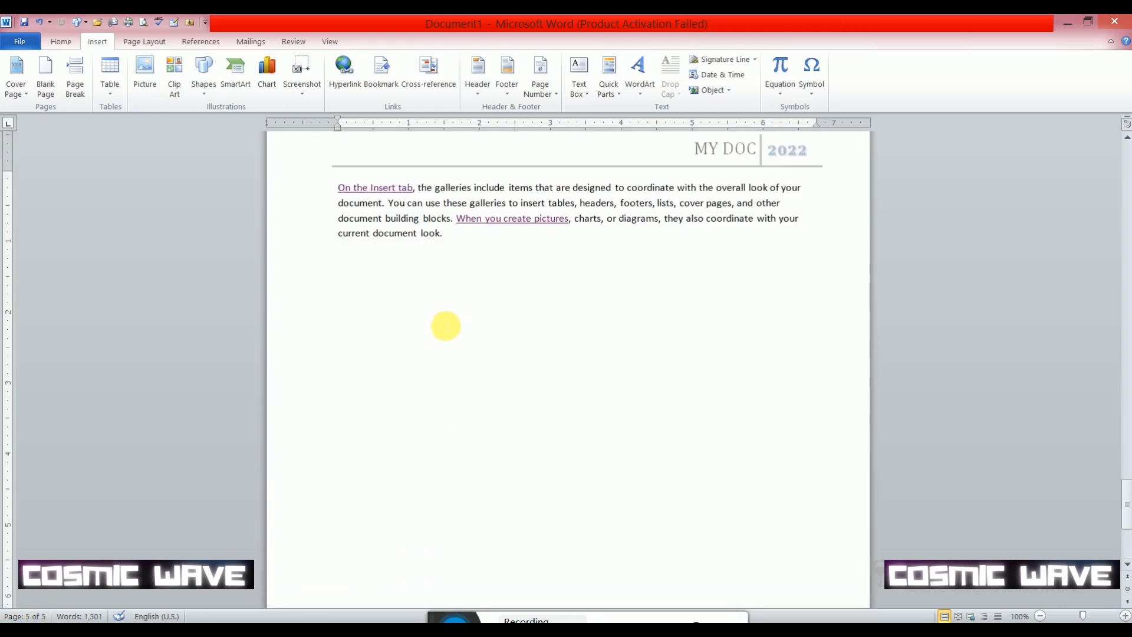
pyautogui.scroll(-10, 436, 292)
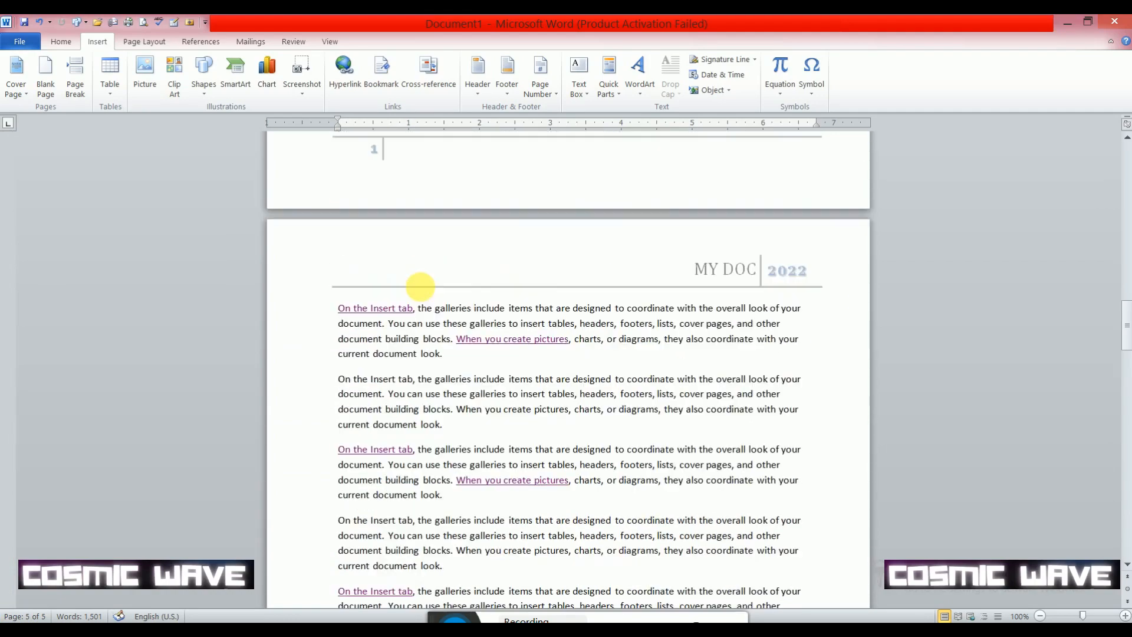
pyautogui.scroll(20, 436, 292)
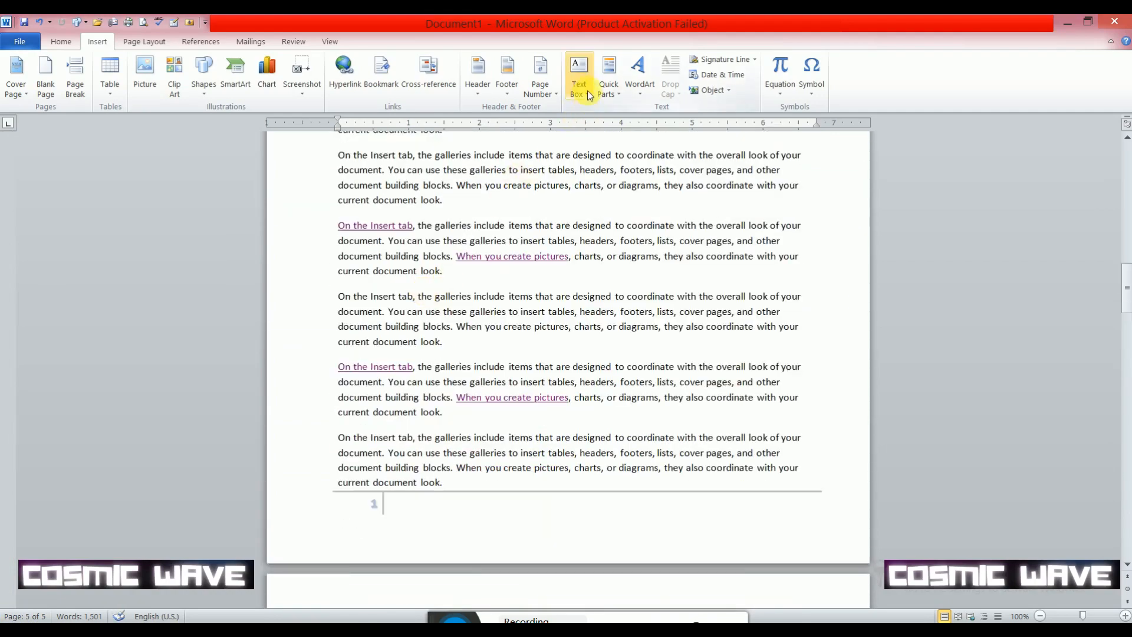
pyautogui.scroll(-5, 587, 90)
pyautogui.scroll(-6, 662, 167)
pyautogui.scroll(10, 119, 211)
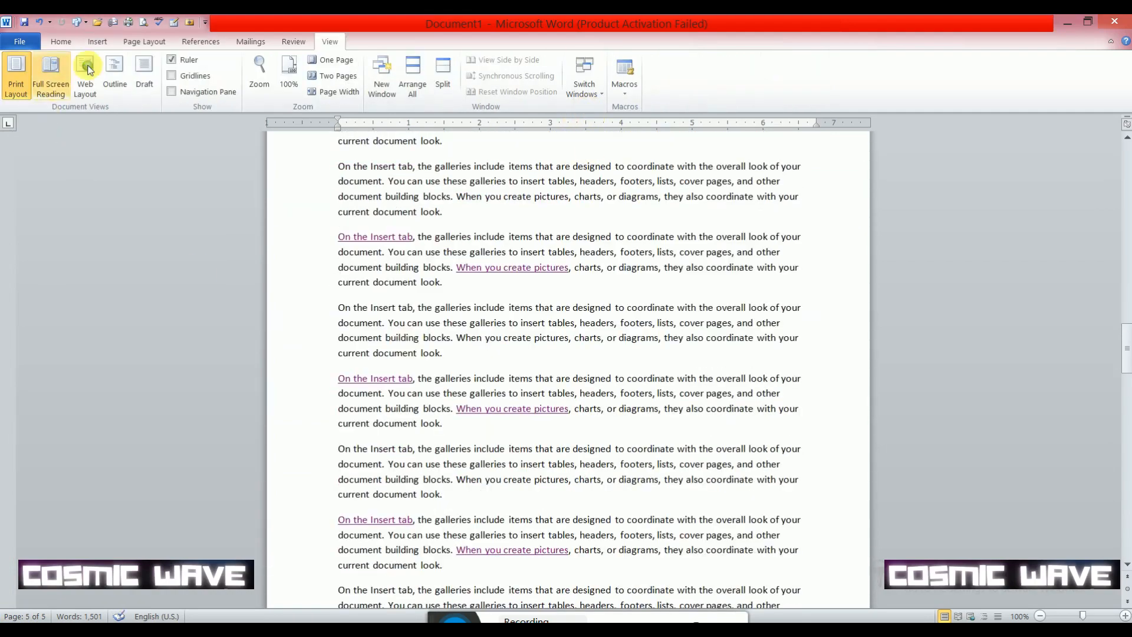
pyautogui.click(96, 41)
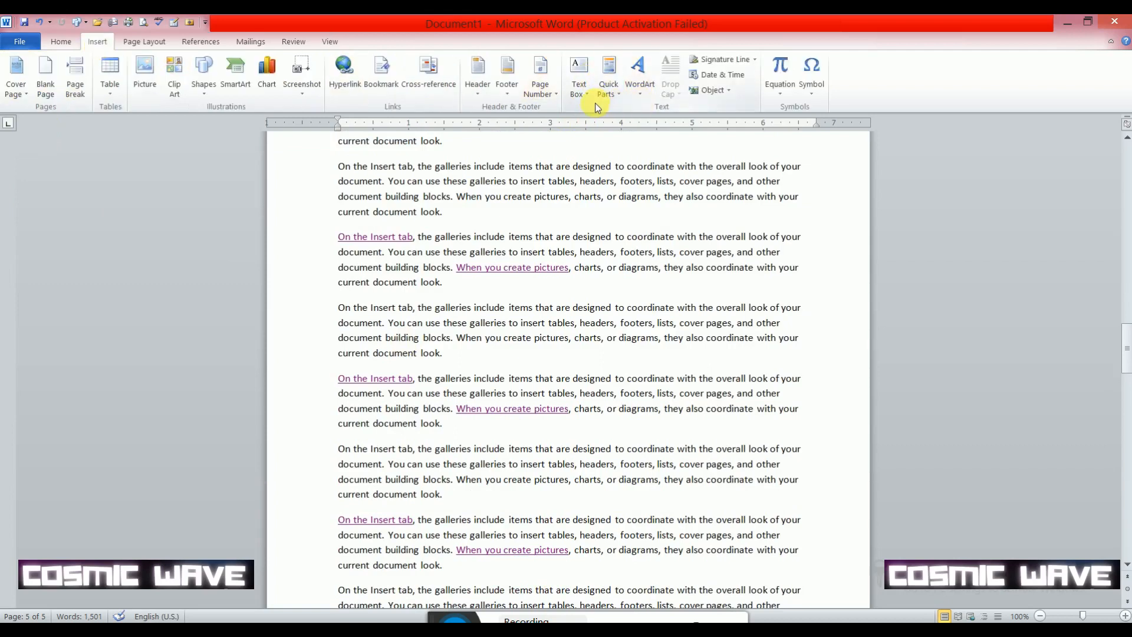
pyautogui.scroll(-3, 596, 239)
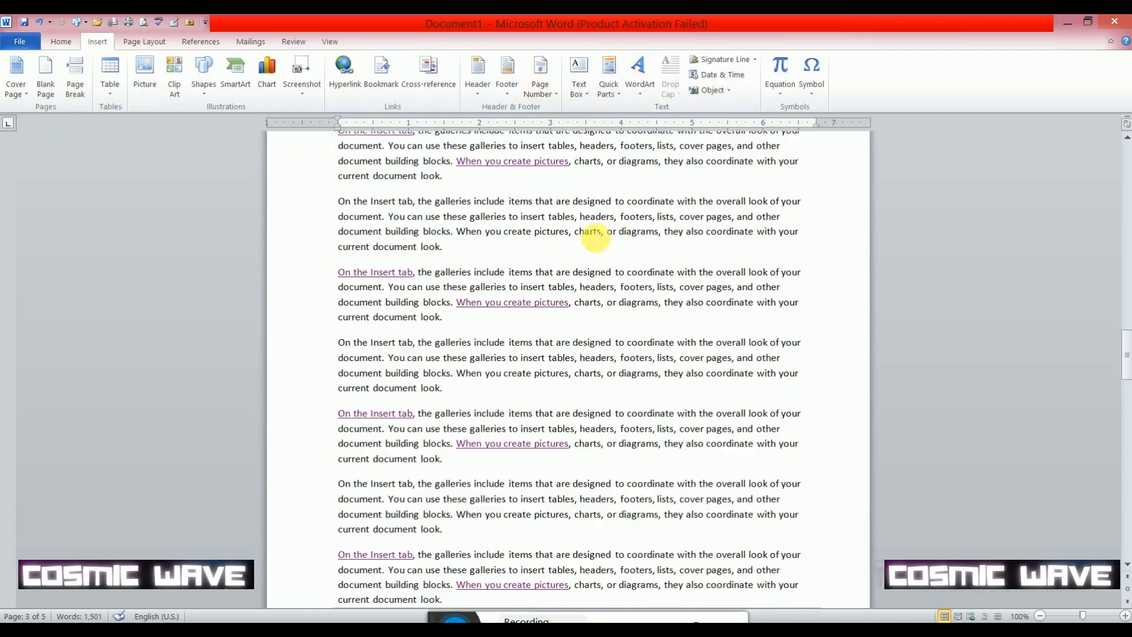
pyautogui.scroll(-15, 596, 239)
pyautogui.scroll(8, 592, 261)
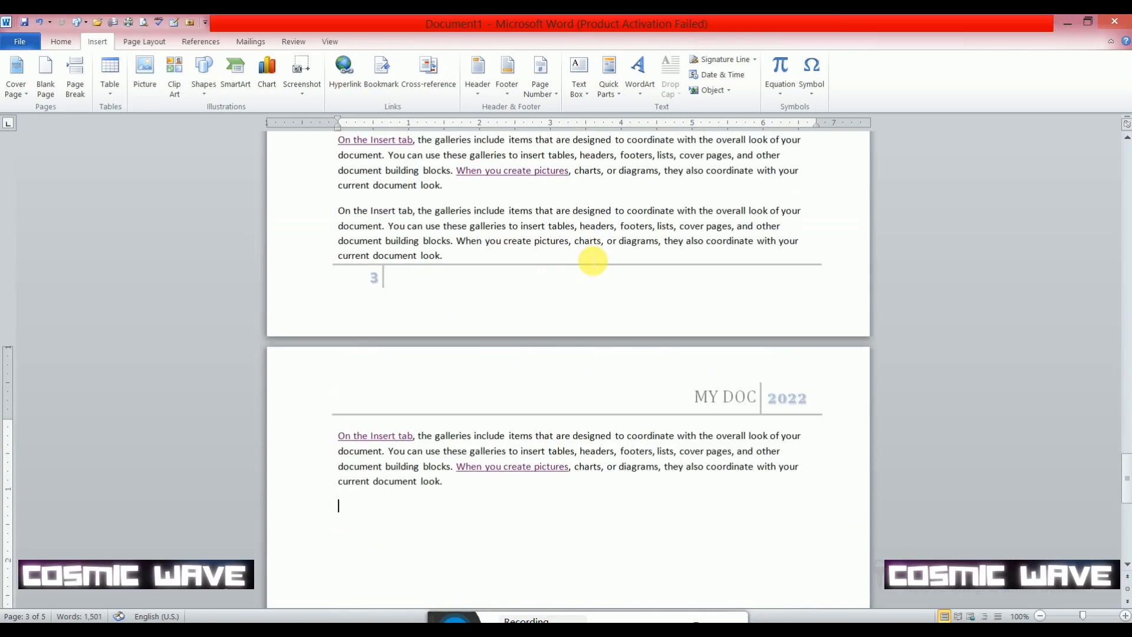
# - Insert a Plain Number 1 page number at the top of the page and return to the document body
pyautogui.hotkey('ctrl', 'End')
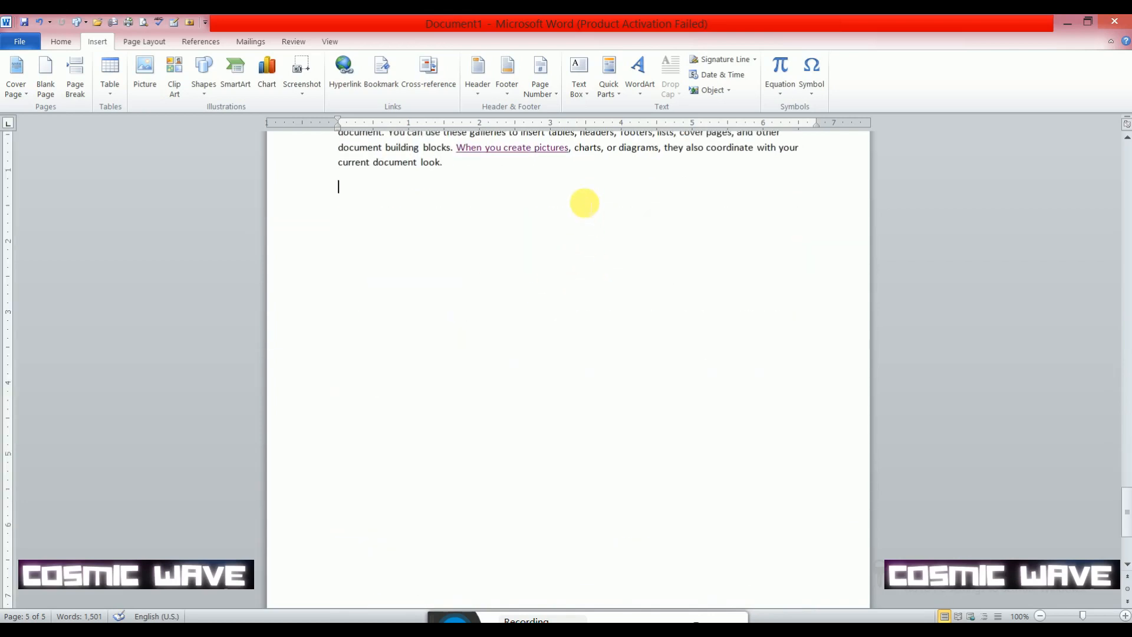
pyautogui.click(553, 94)
pyautogui.moveTo(557, 111)
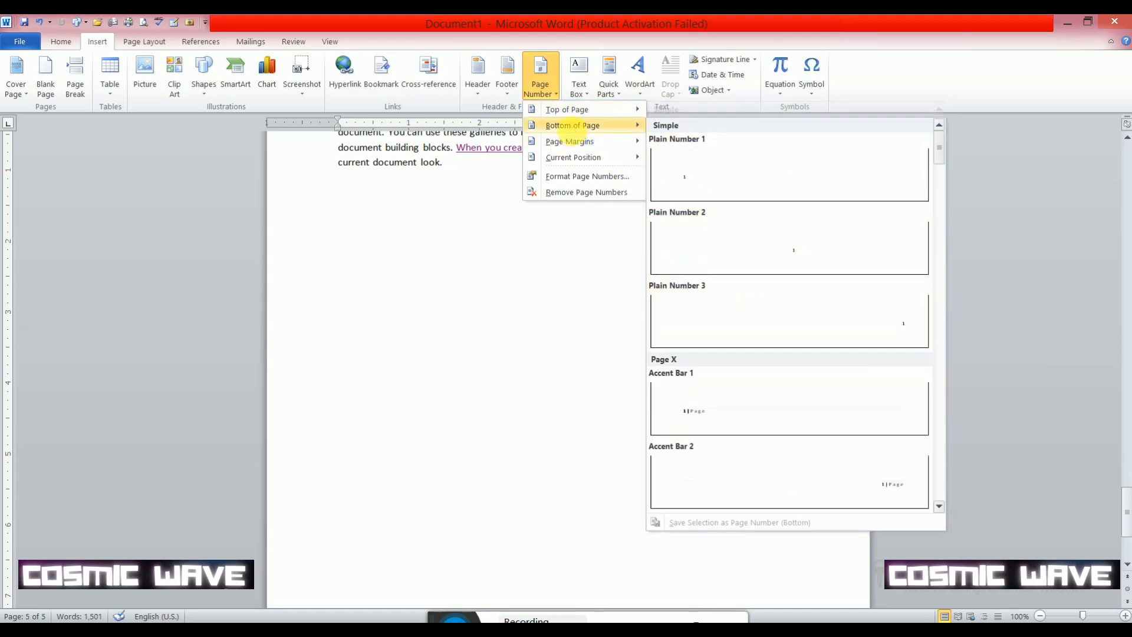
pyautogui.moveTo(577, 147)
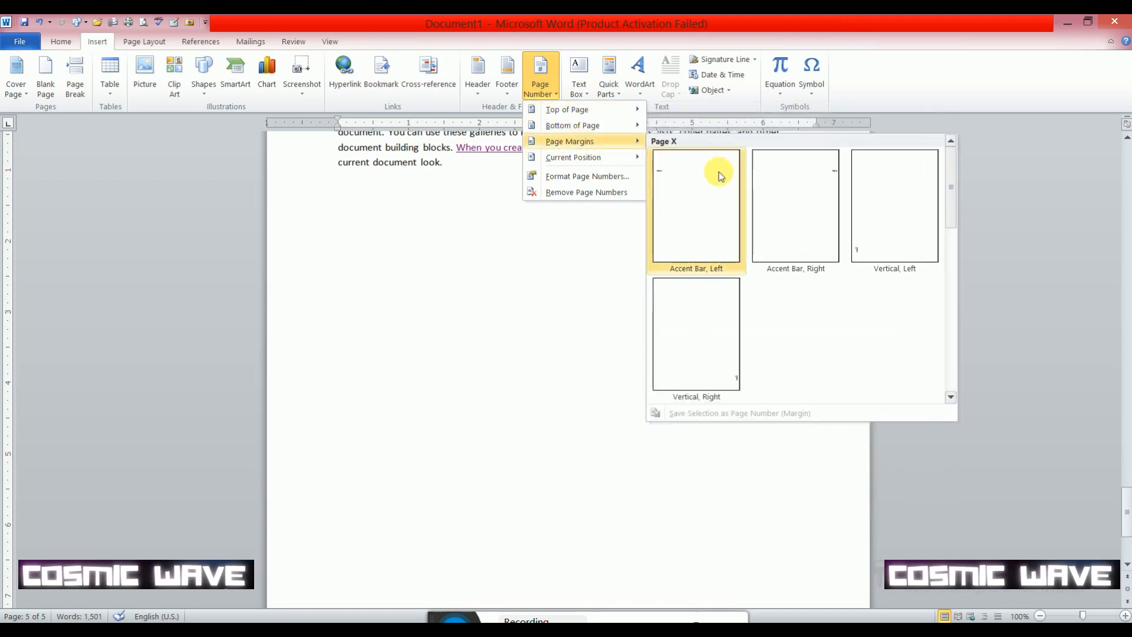
pyautogui.moveTo(606, 165)
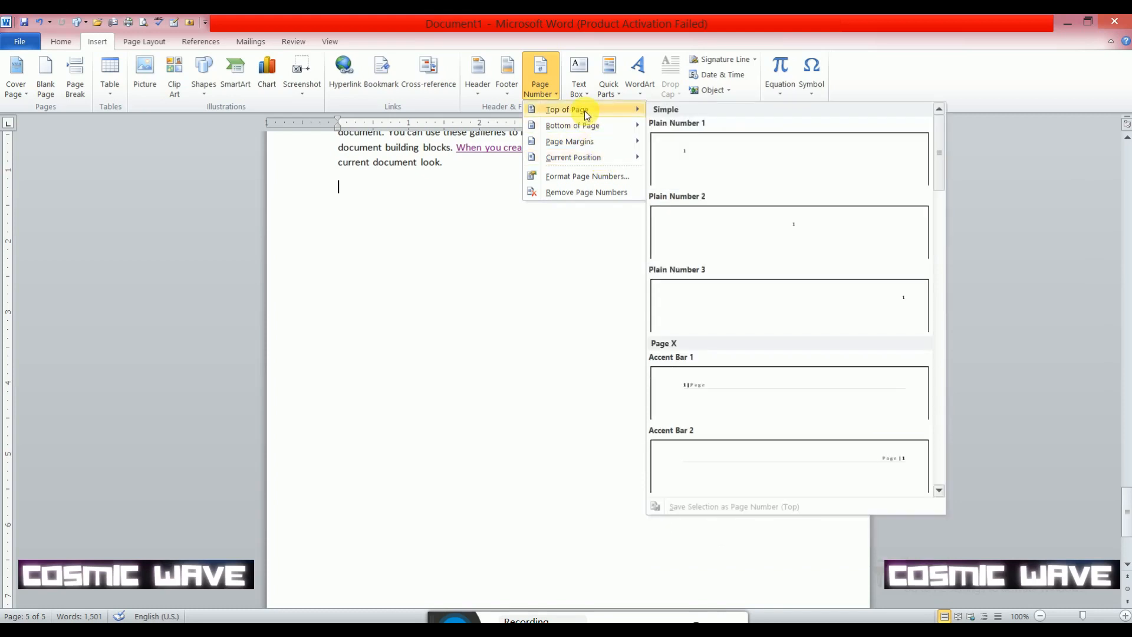
pyautogui.click(687, 164)
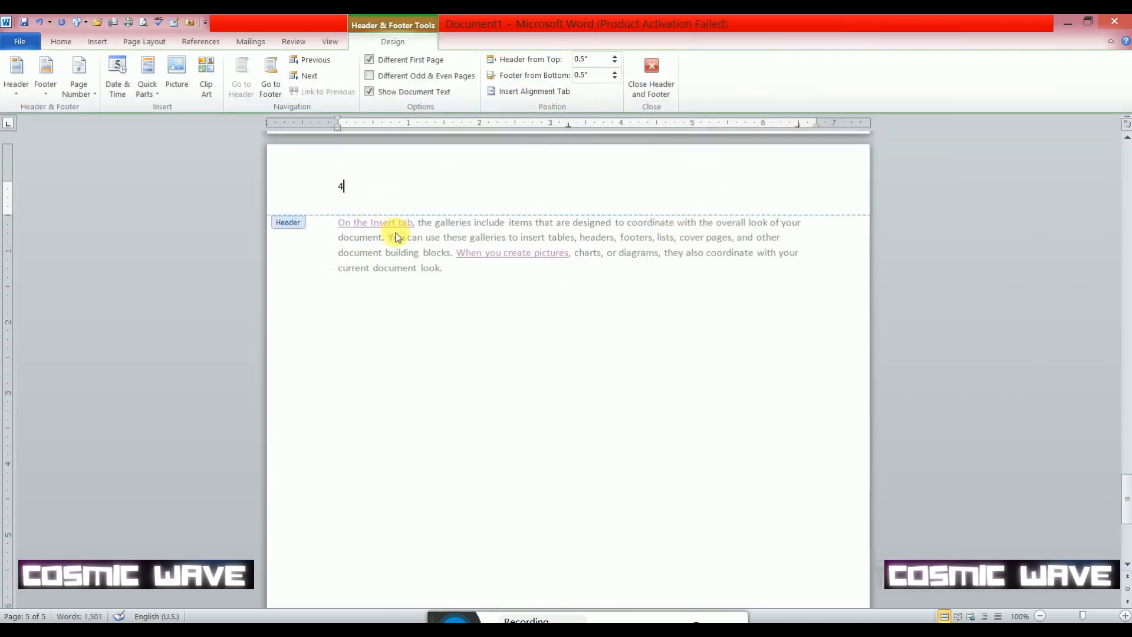
pyautogui.scroll(-4, 398, 241)
pyautogui.scroll(3, 382, 361)
pyautogui.scroll(6, 381, 360)
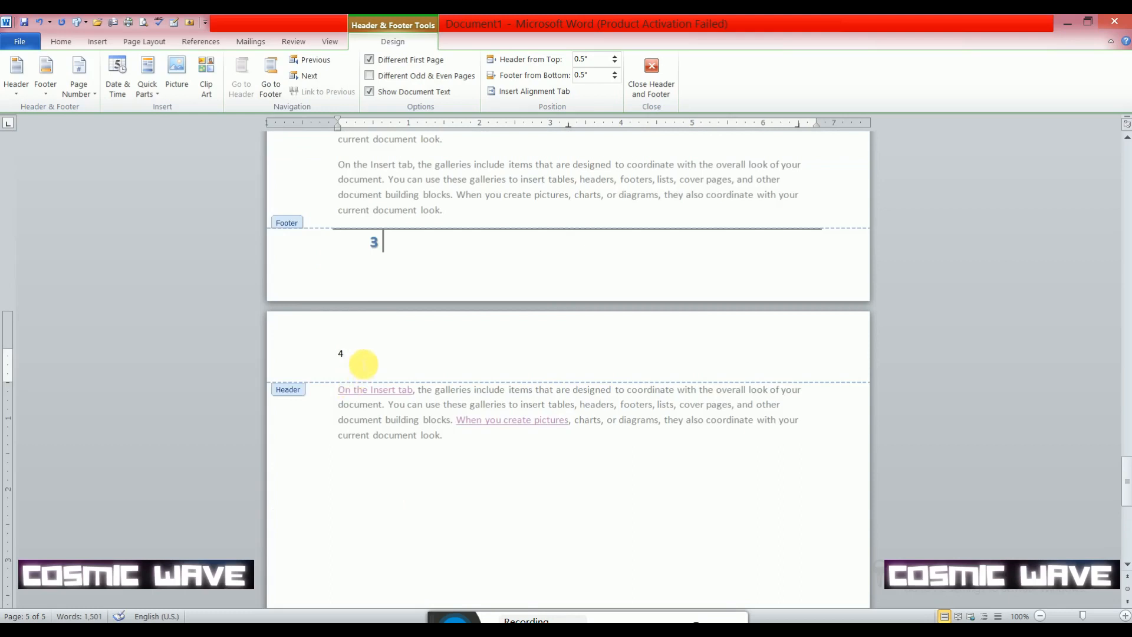
pyautogui.scroll(-12, 363, 364)
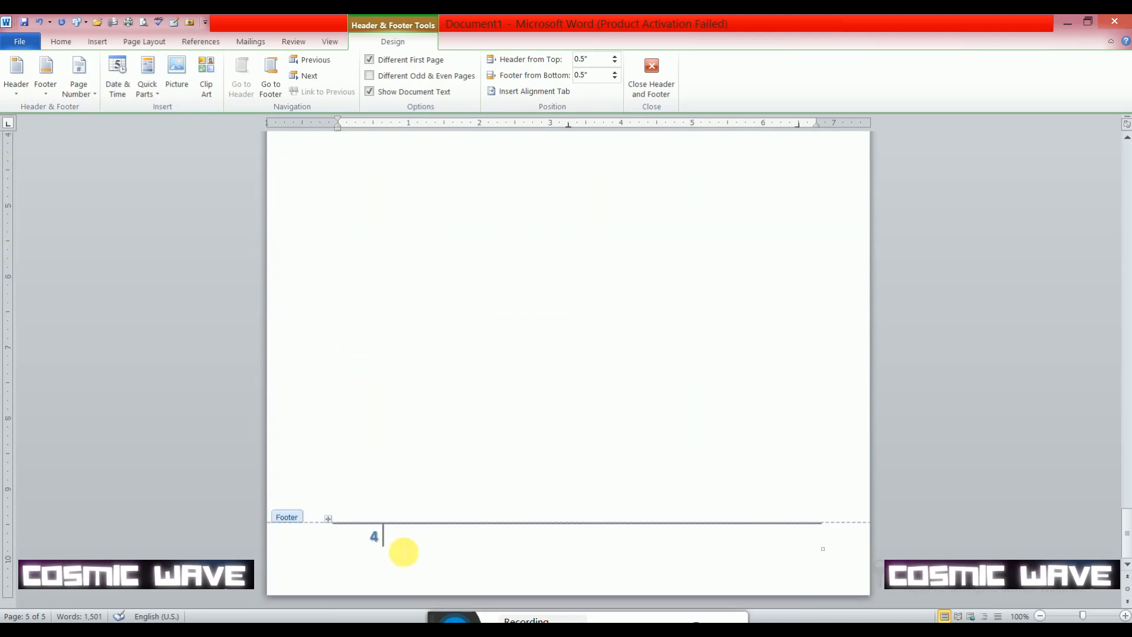
pyautogui.scroll(9, 451, 395)
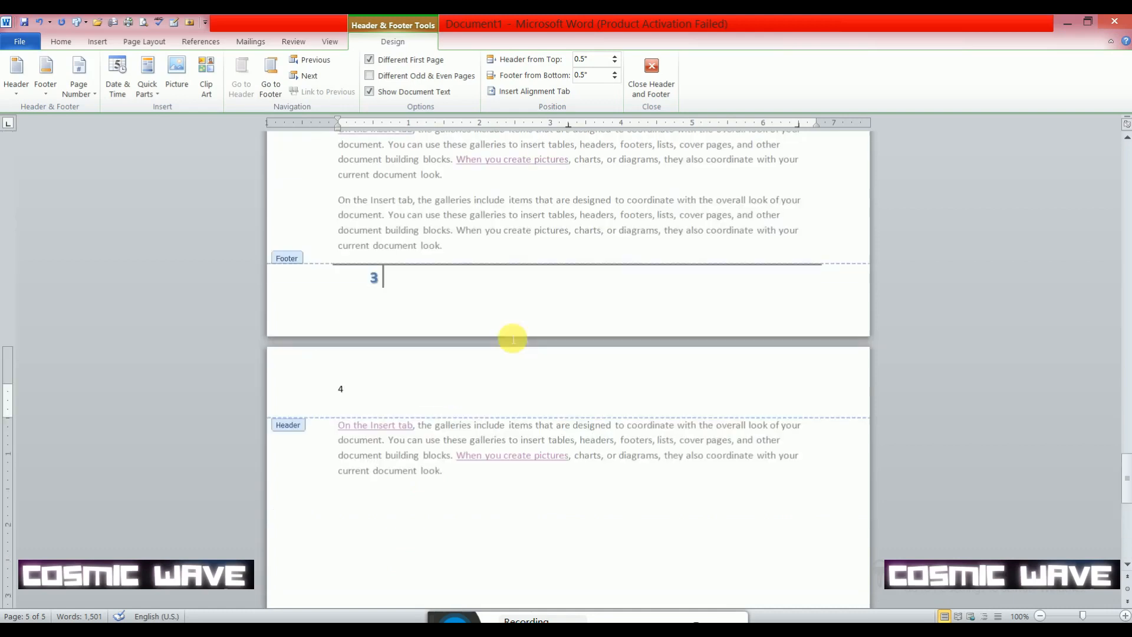
pyautogui.click(651, 89)
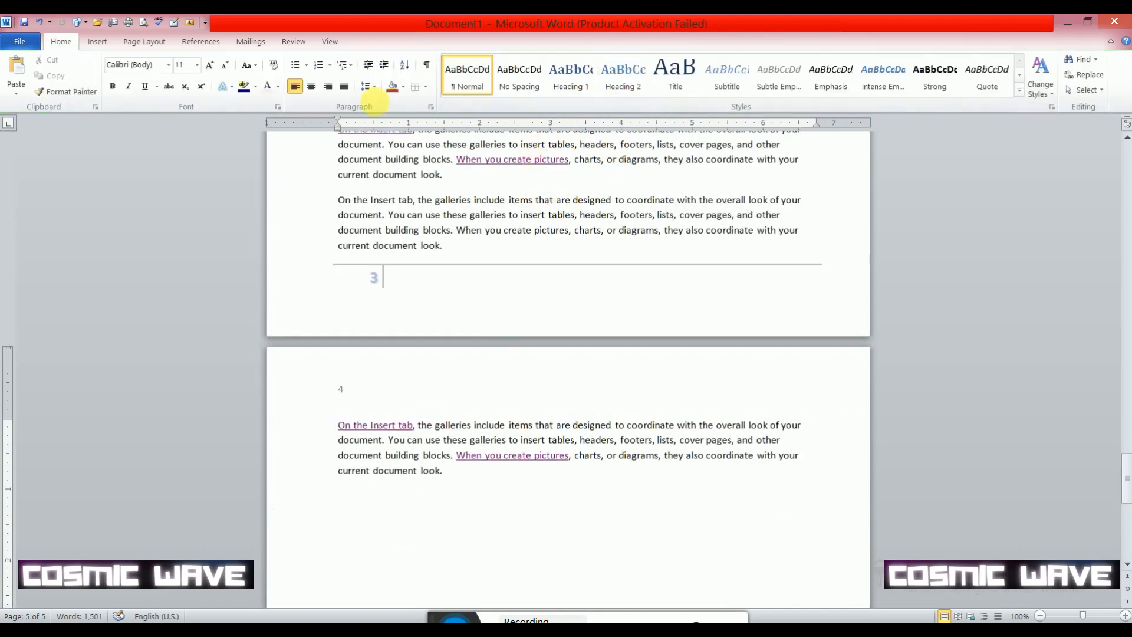
# - Insert a Simple Text Box below the last page's paragraph, aligned near the left margin and sized about 2.43" high by 6.35" wide
pyautogui.click(99, 43)
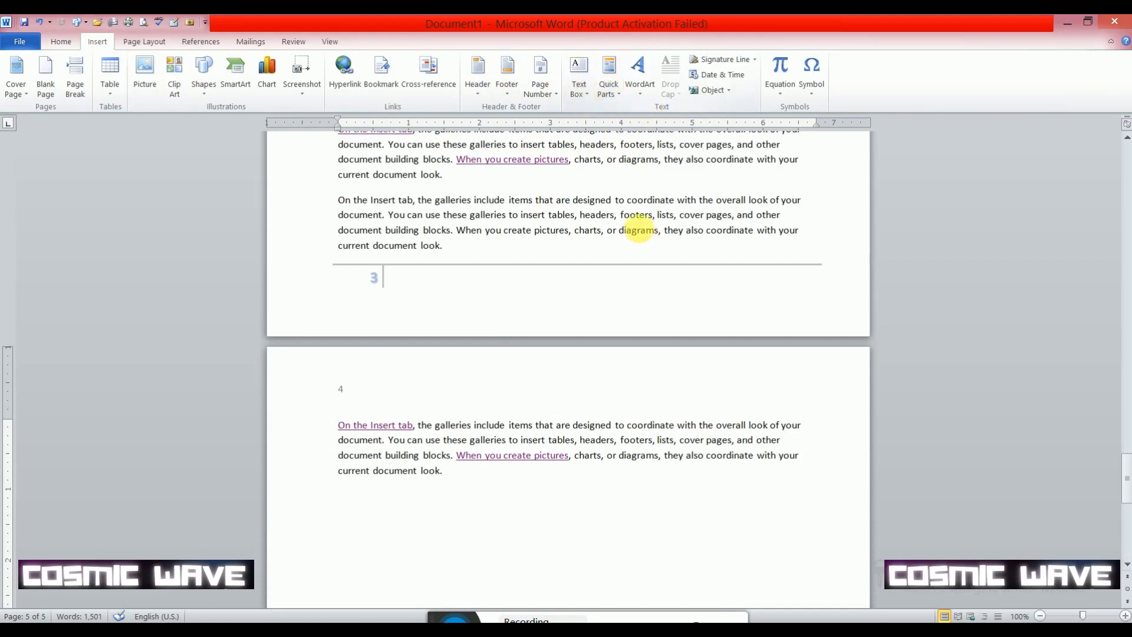
pyautogui.scroll(-5, 639, 231)
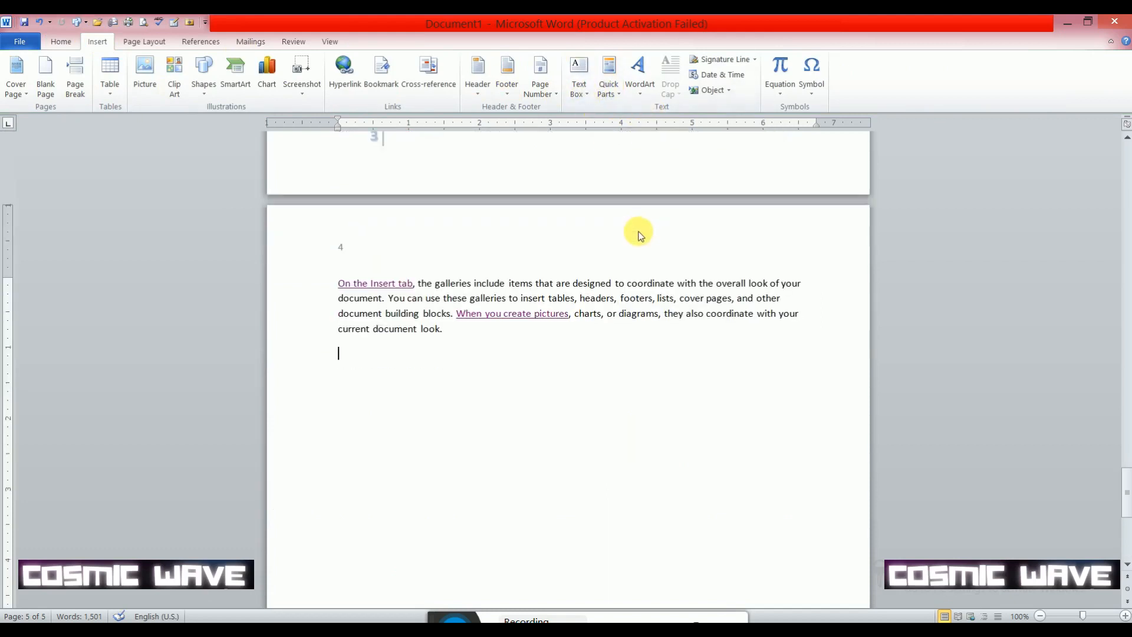
pyautogui.click(585, 92)
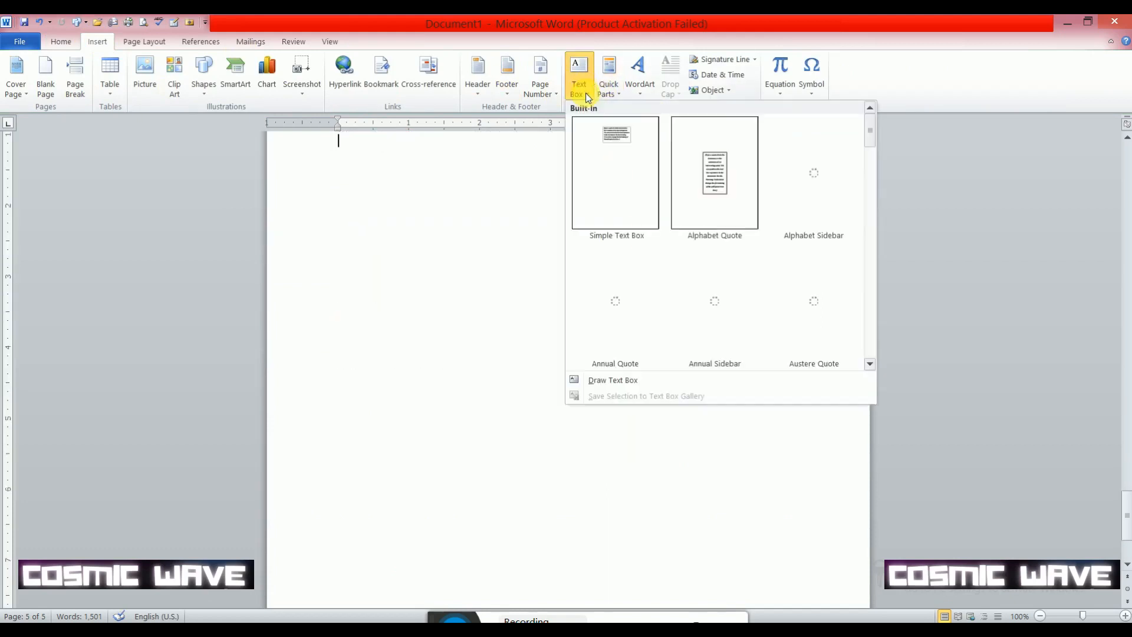
pyautogui.click(618, 167)
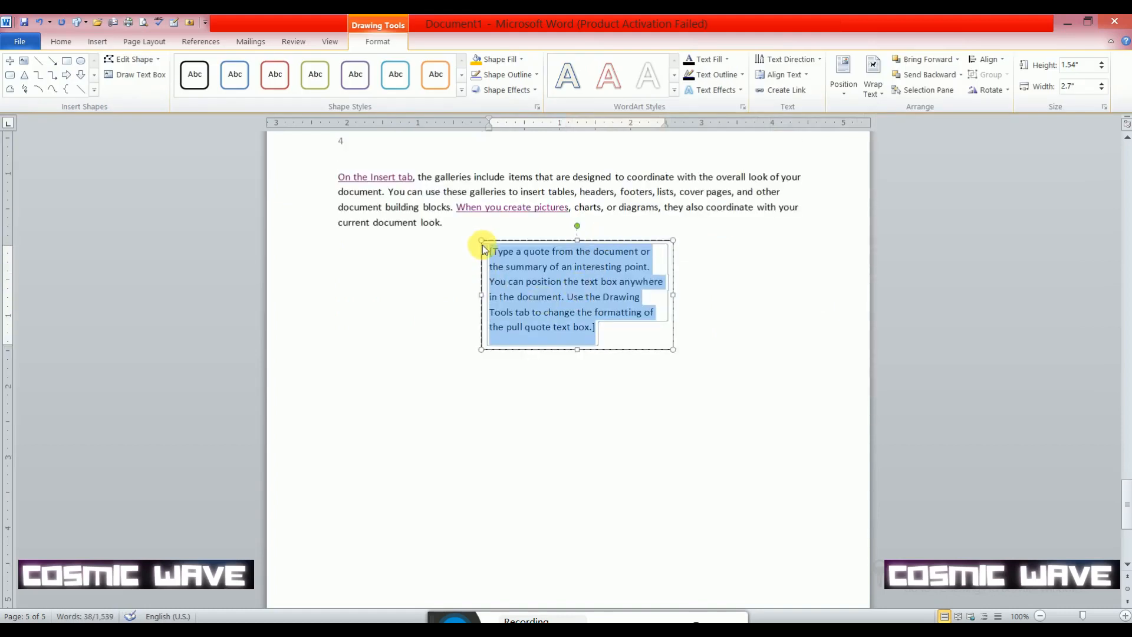
pyautogui.moveTo(496, 241); pyautogui.dragTo(377, 286)
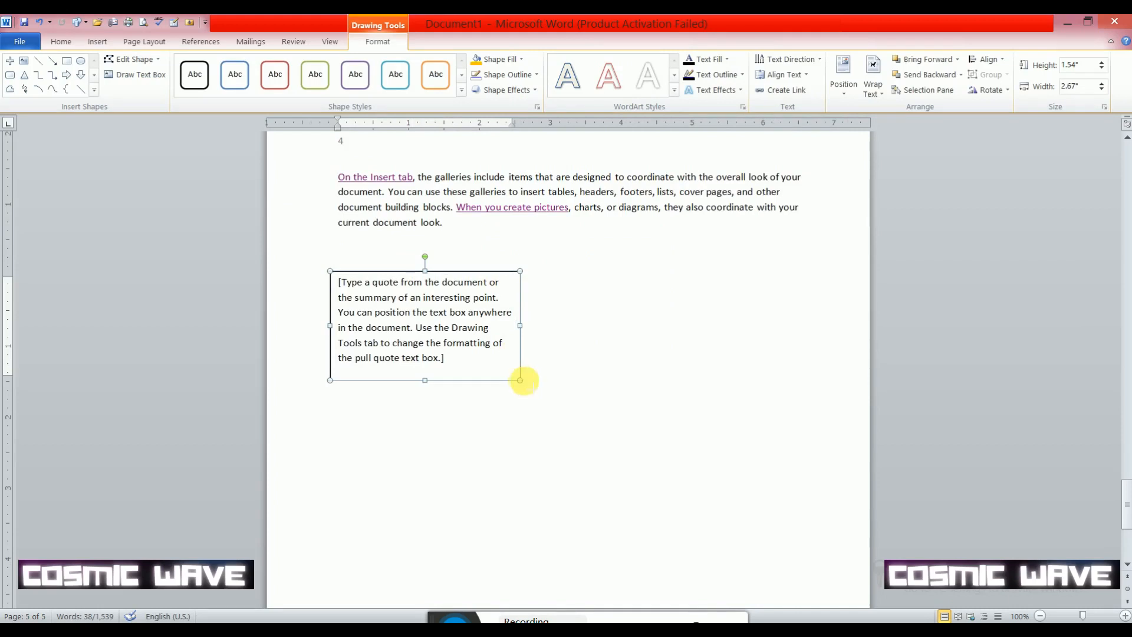
pyautogui.moveTo(520, 380); pyautogui.dragTo(780, 444)
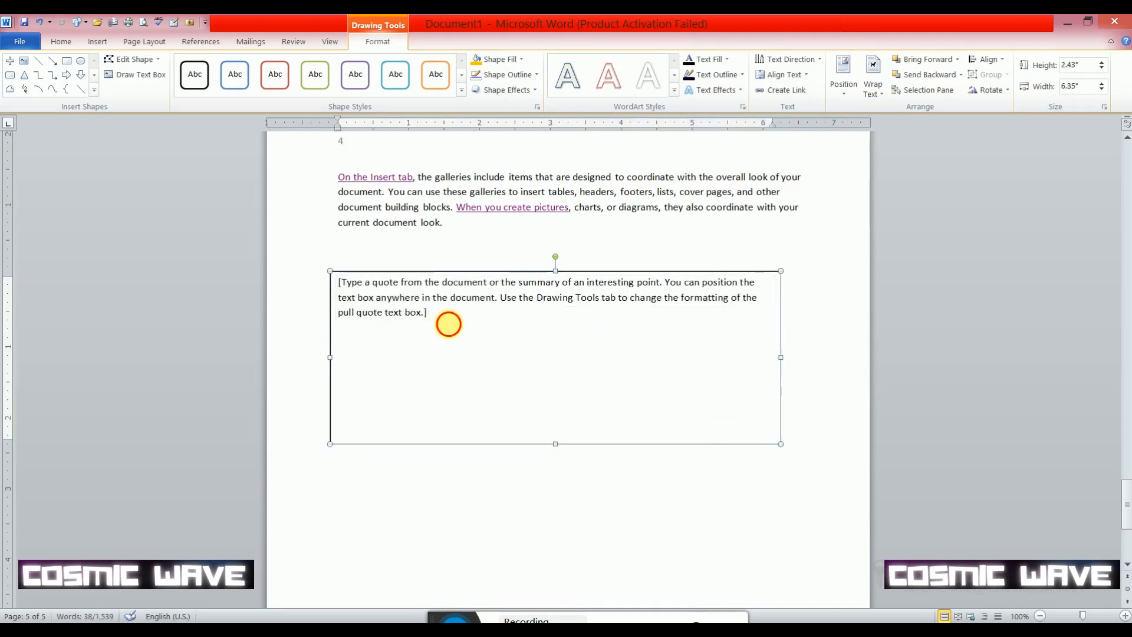
# - Replace the text box's placeholder text with "The doc you want to create"
pyautogui.click(449, 324)
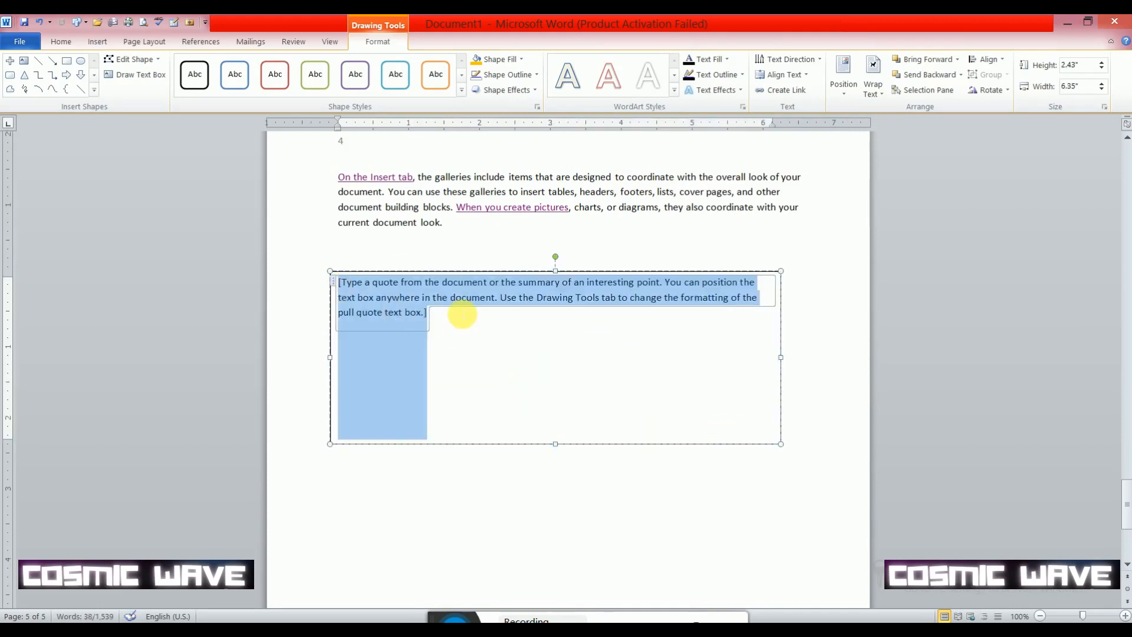
pyautogui.write('The dox')
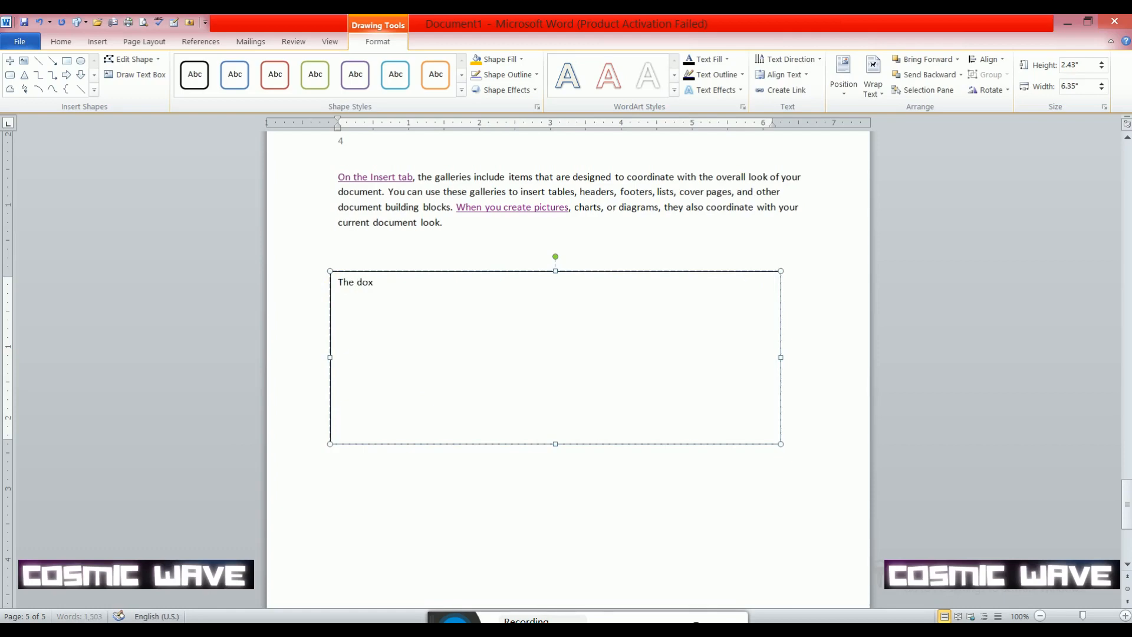
pyautogui.press('BackSpace')
pyautogui.write('c you')
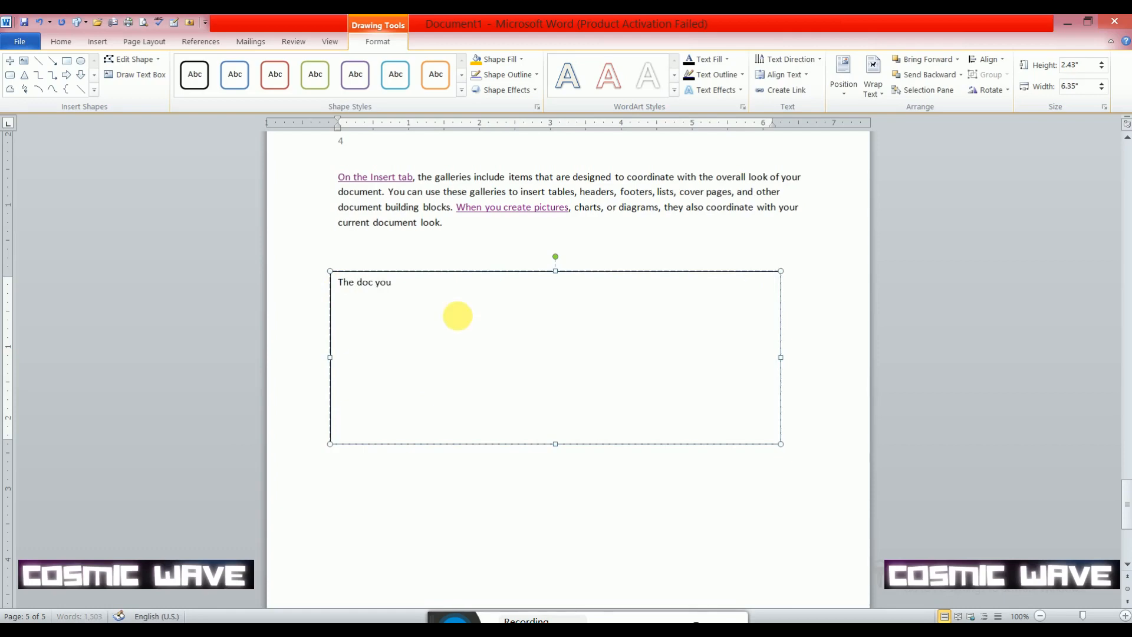
pyautogui.write(' wan')
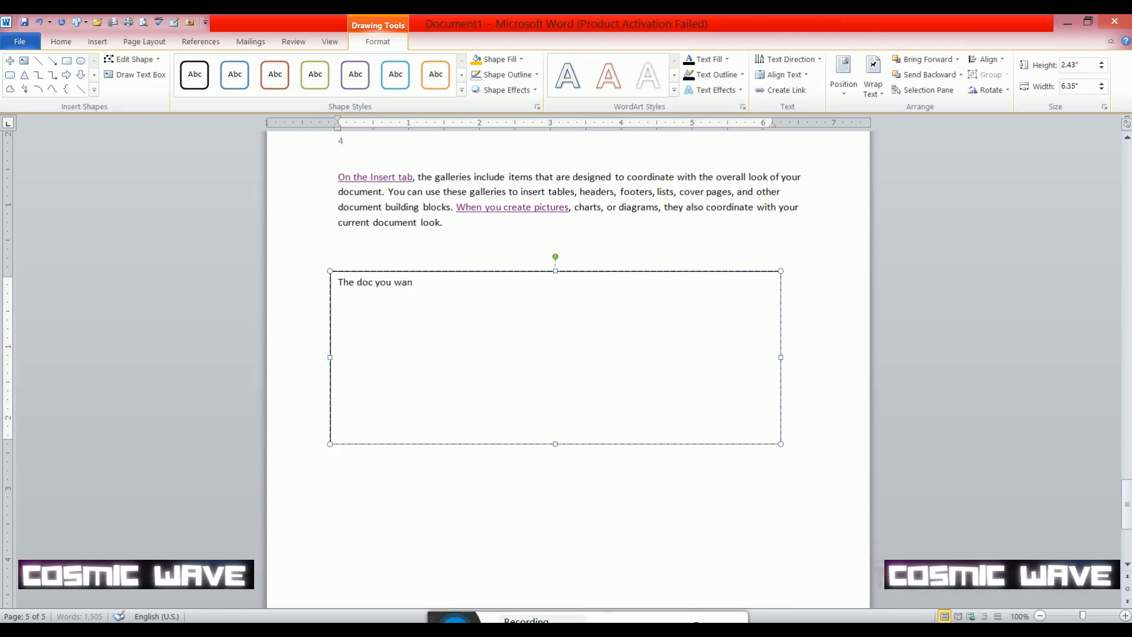
pyautogui.write('t to create')
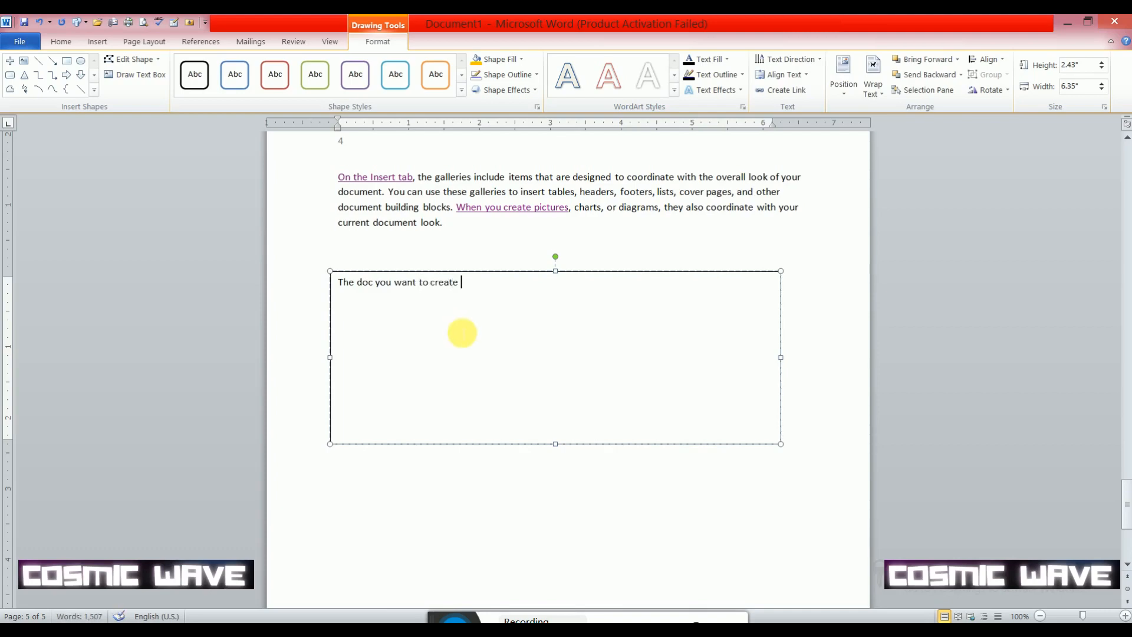
# - Add a second paragraph in the text box reading "You can simply create over here."
pyautogui.press('Return')
pyautogui.write('you ')
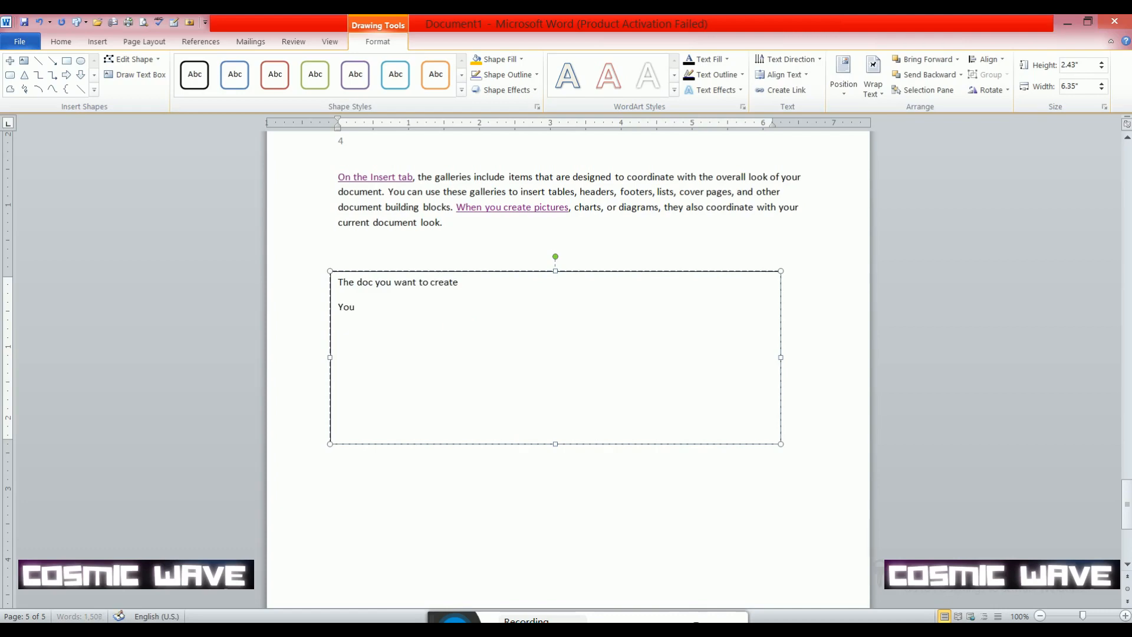
pyautogui.write('can simply create')
pyautogui.press('BackSpace')
pyautogui.press('BackSpace')
pyautogui.press('BackSpace')
pyautogui.press('BackSpace')
pyautogui.press('BackSpace')
pyautogui.write('here')
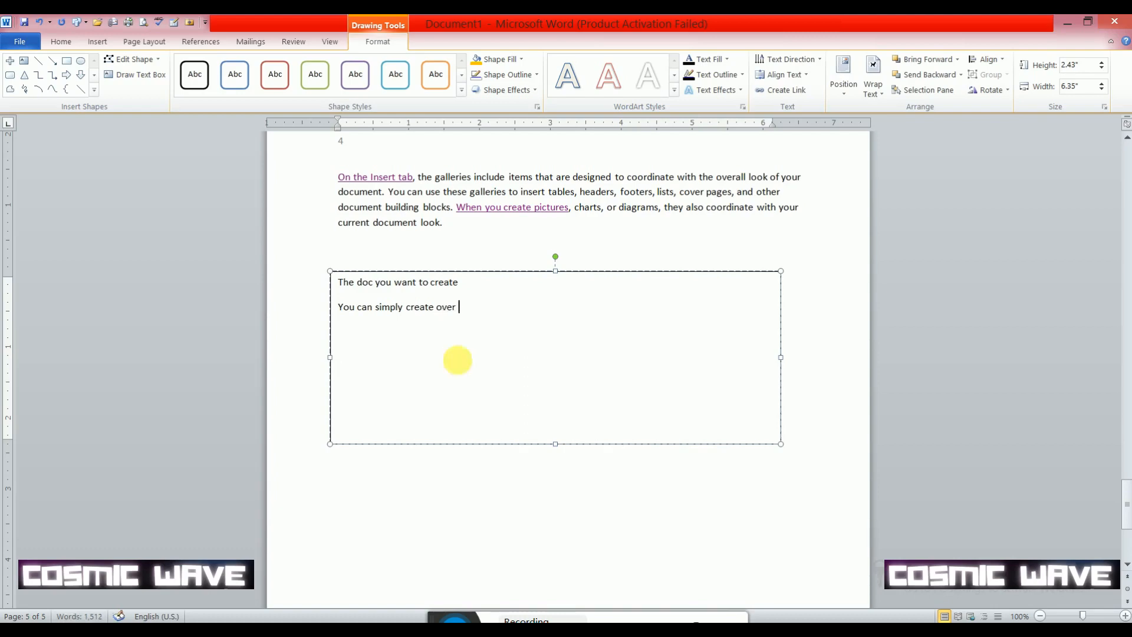
pyautogui.write('.')
# - Increase the font size of all the text in the text box to 24
pyautogui.hotkey('ctrl', 'a')
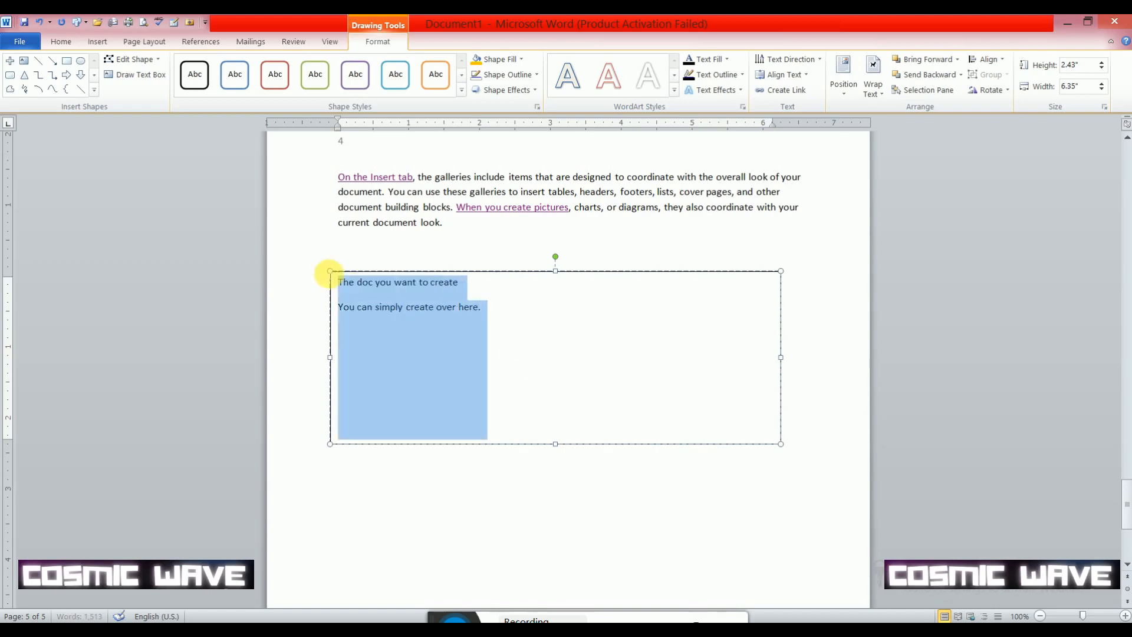
pyautogui.click(62, 41)
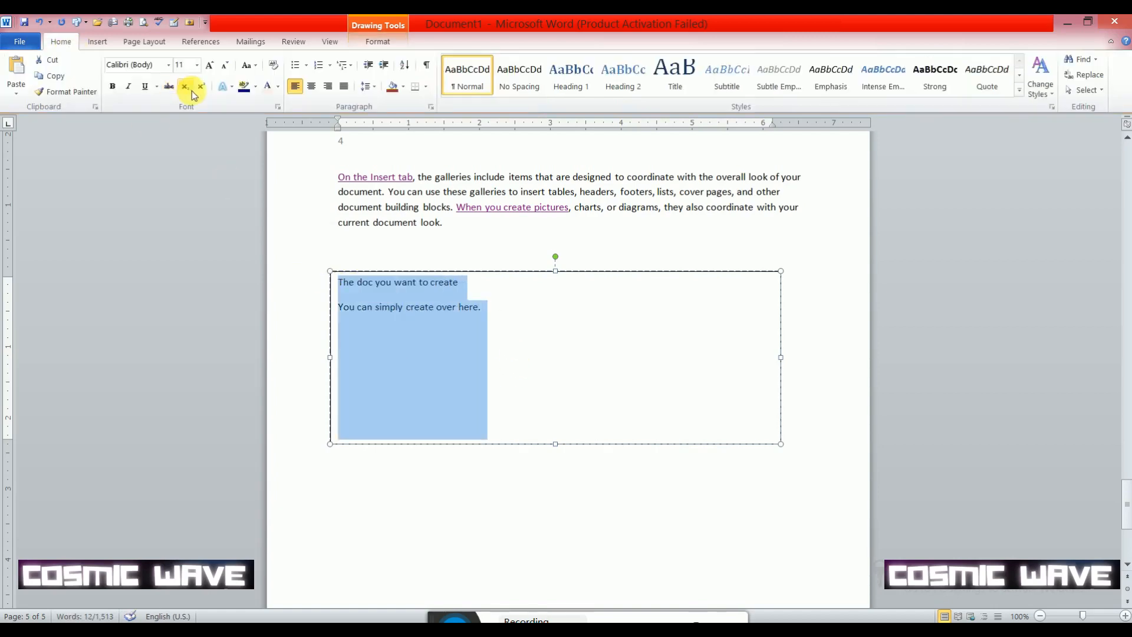
pyautogui.click(206, 65)
pyautogui.click(207, 65)
pyautogui.click(206, 64)
pyautogui.click(207, 65)
pyautogui.click(206, 65)
pyautogui.click(207, 65)
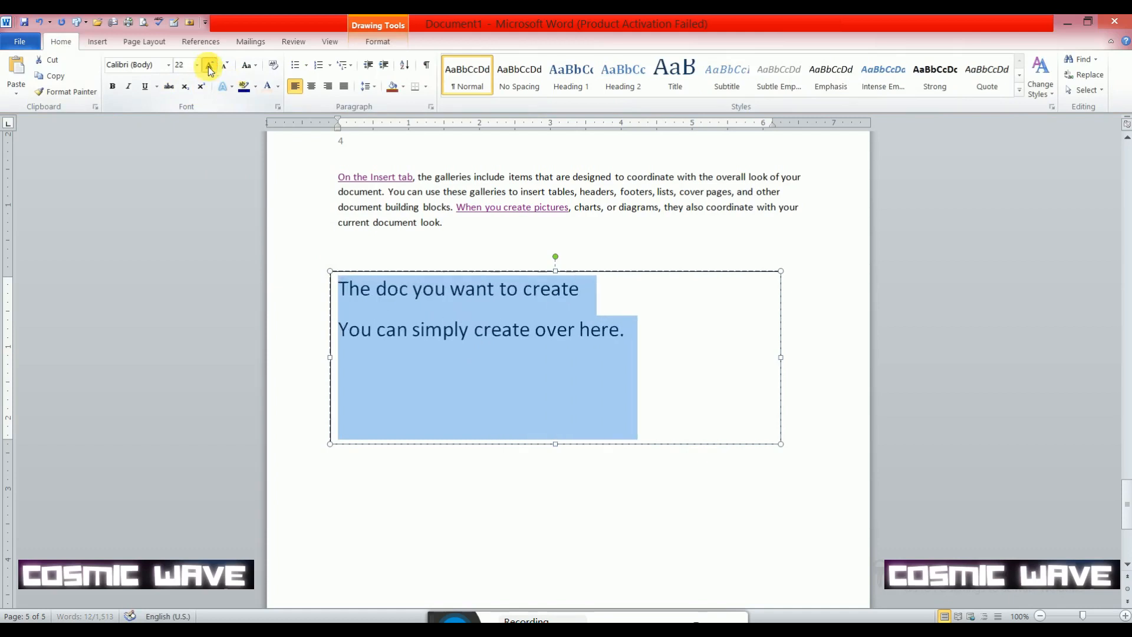
pyautogui.click(207, 65)
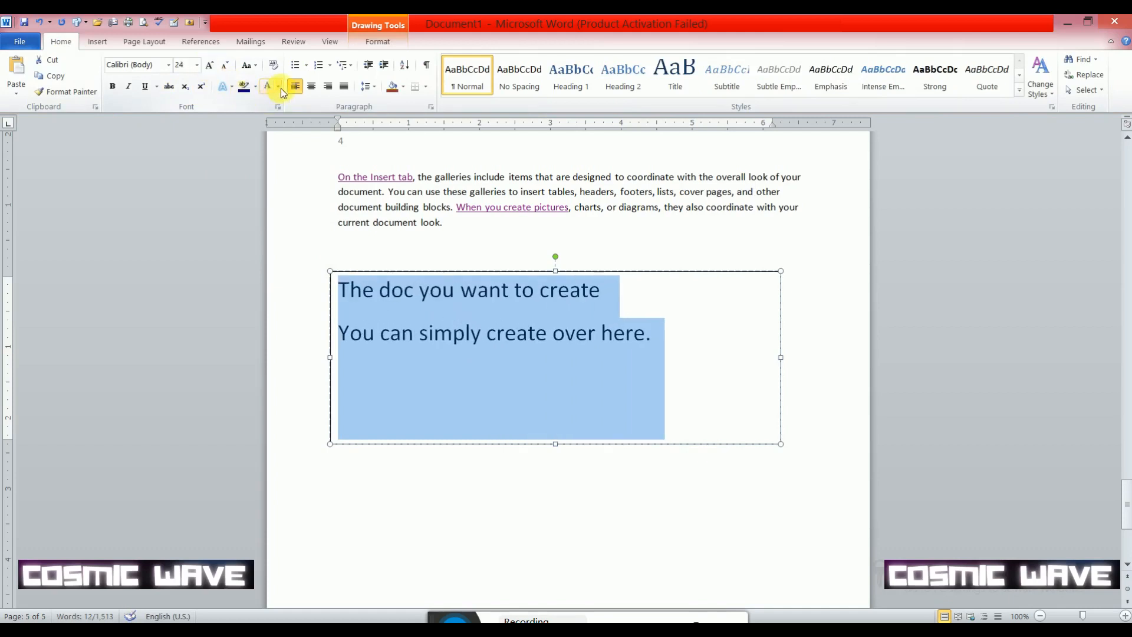
# - Color the text box's text red and highlight it in yellow
pyautogui.click(279, 87)
pyautogui.click(291, 206)
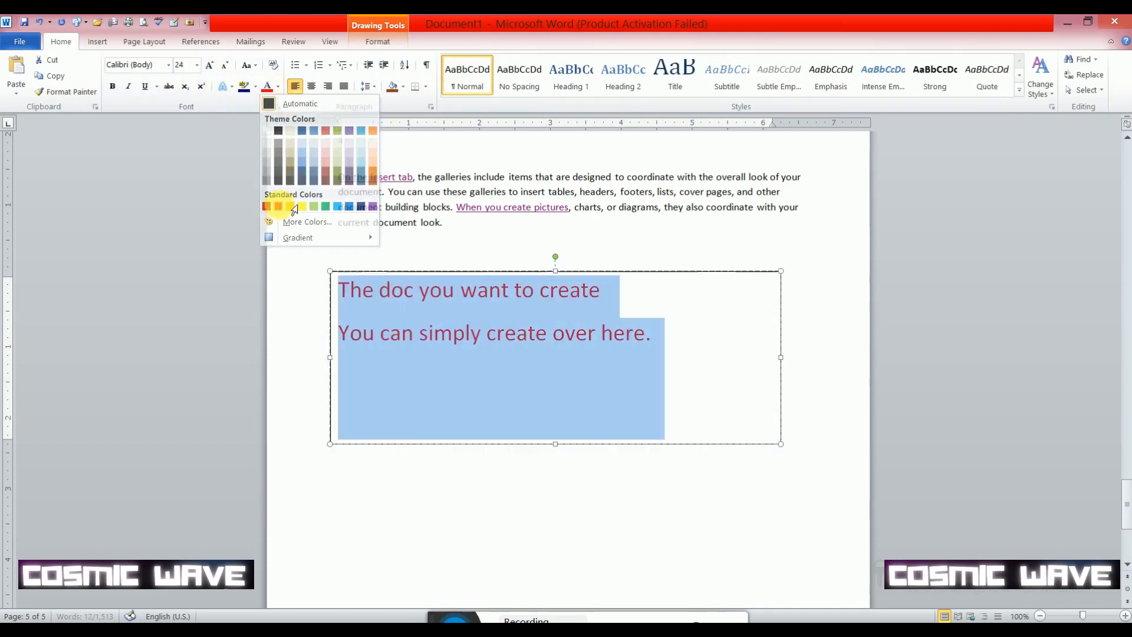
pyautogui.click(255, 88)
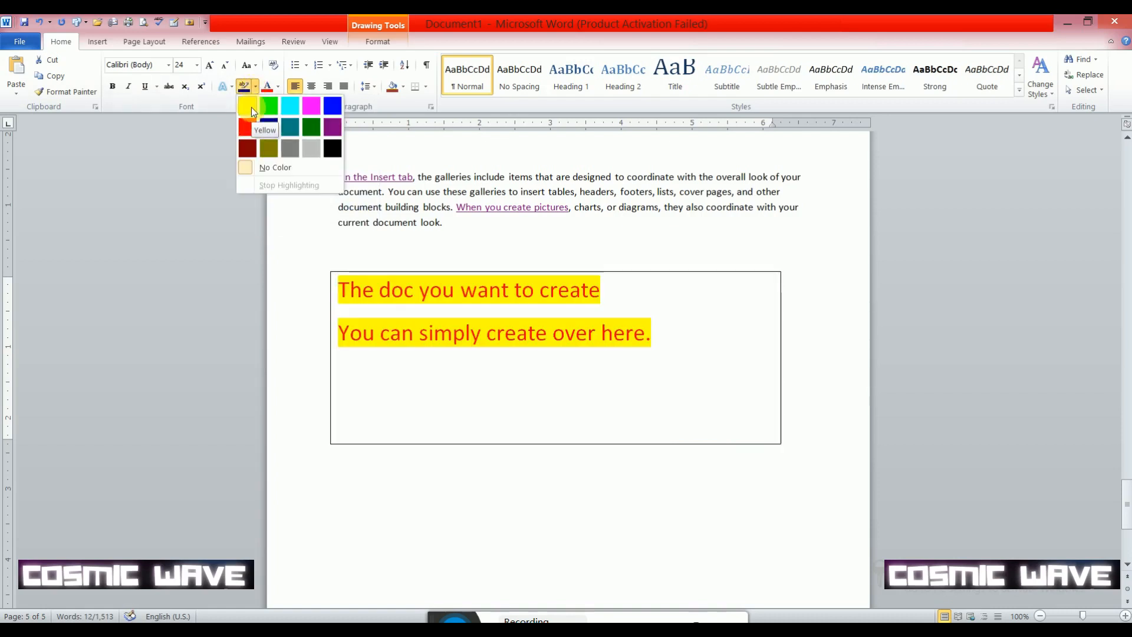
pyautogui.click(251, 108)
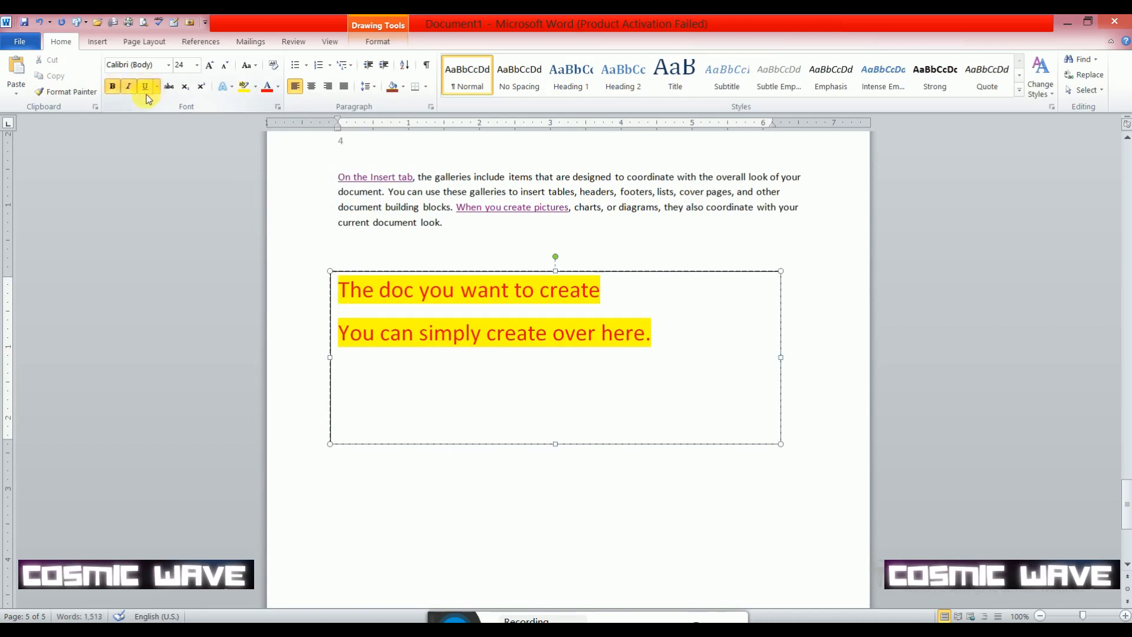
# - Make both lines in the text box bold, italic and underlined, and shrink the box closely around them
pyautogui.moveTo(379, 289); pyautogui.dragTo(400, 437)
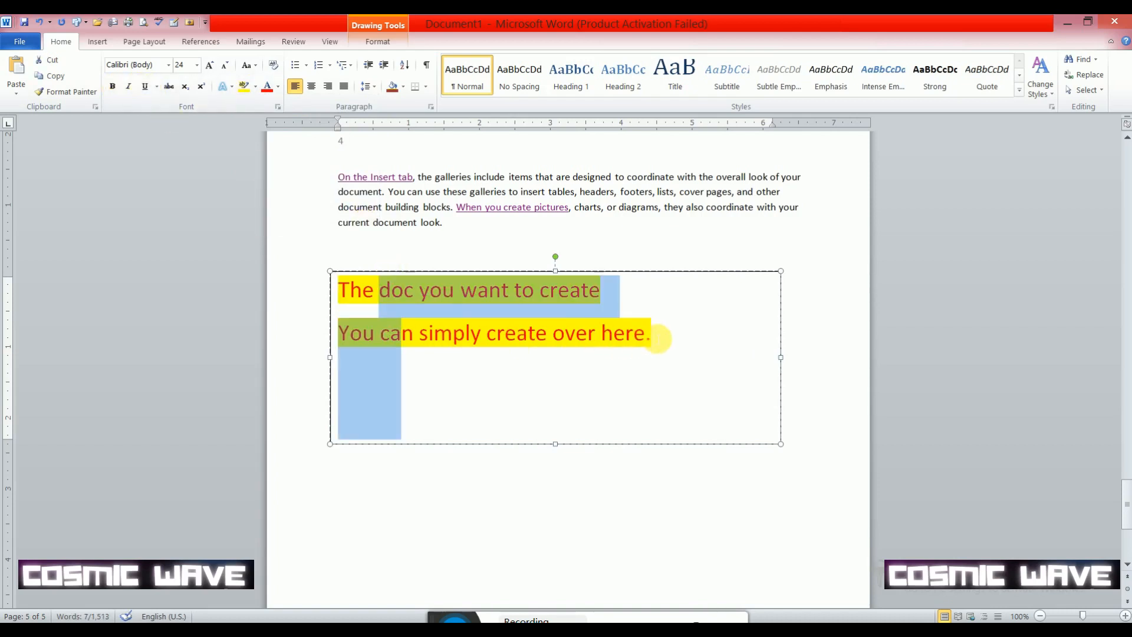
pyautogui.moveTo(655, 335); pyautogui.dragTo(324, 283)
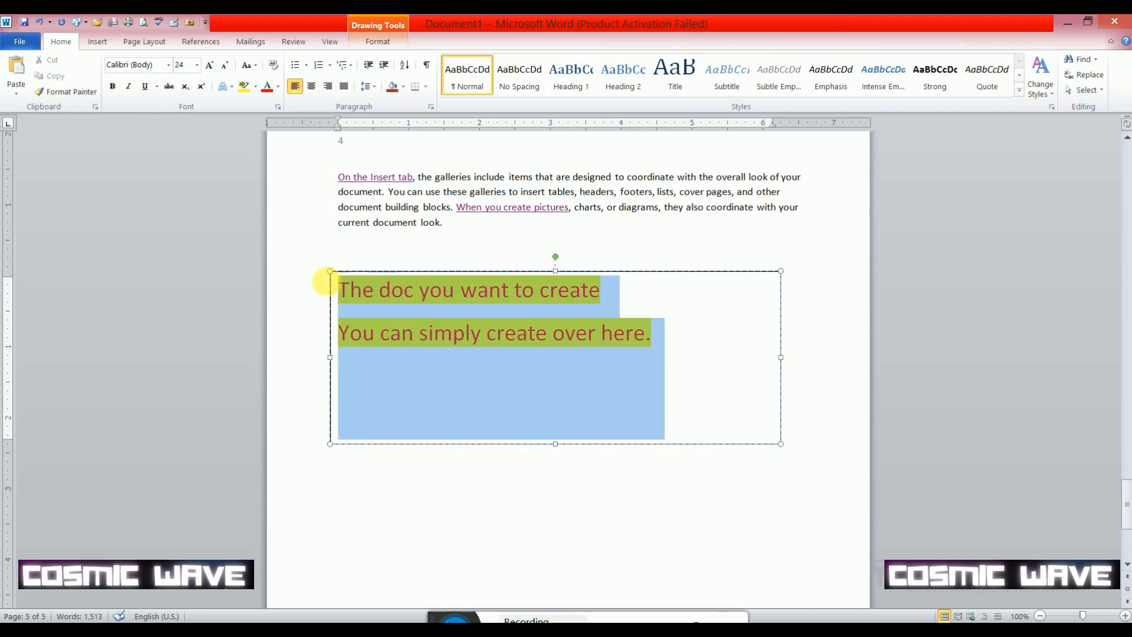
pyautogui.click(113, 87)
pyautogui.click(128, 86)
pyautogui.click(145, 86)
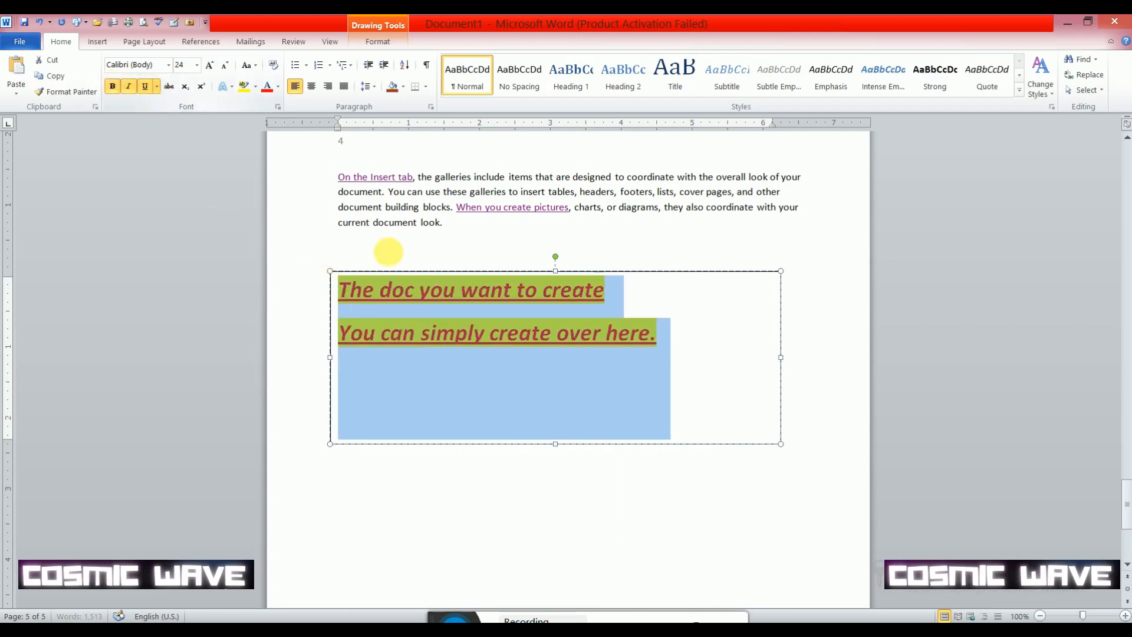
pyautogui.click(645, 387)
pyautogui.moveTo(787, 450); pyautogui.dragTo(661, 355)
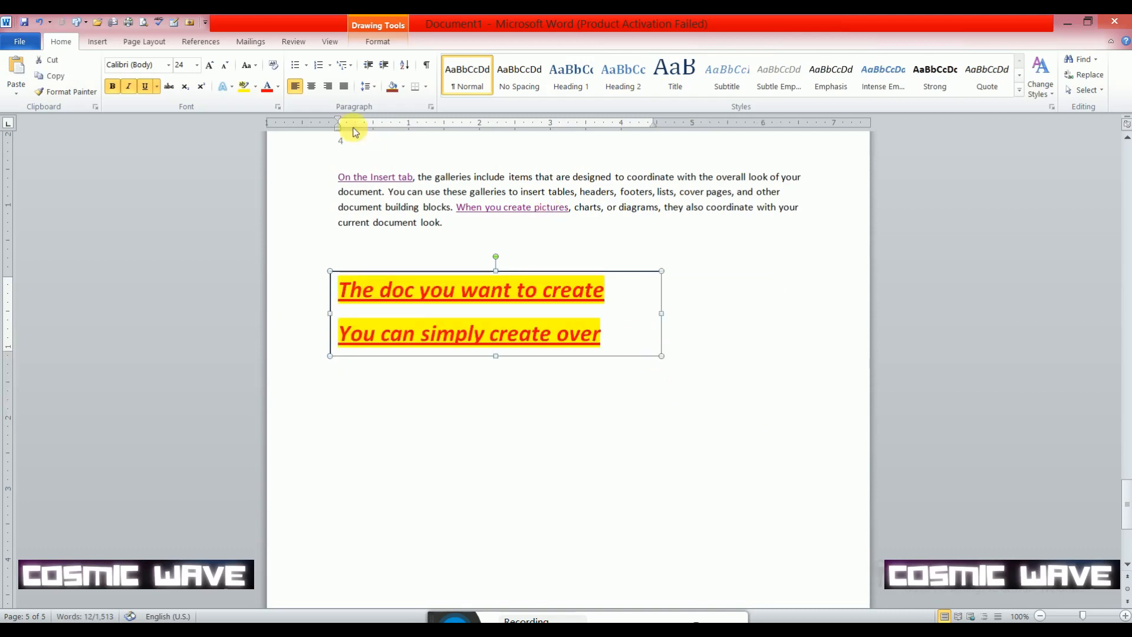
pyautogui.click(96, 41)
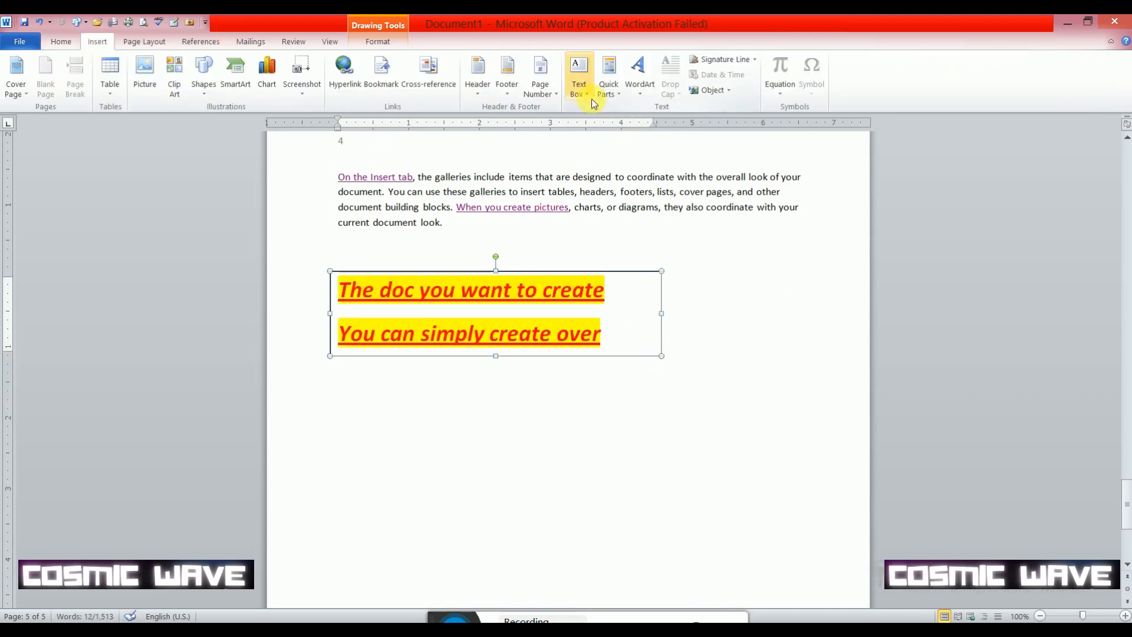
pyautogui.click(642, 95)
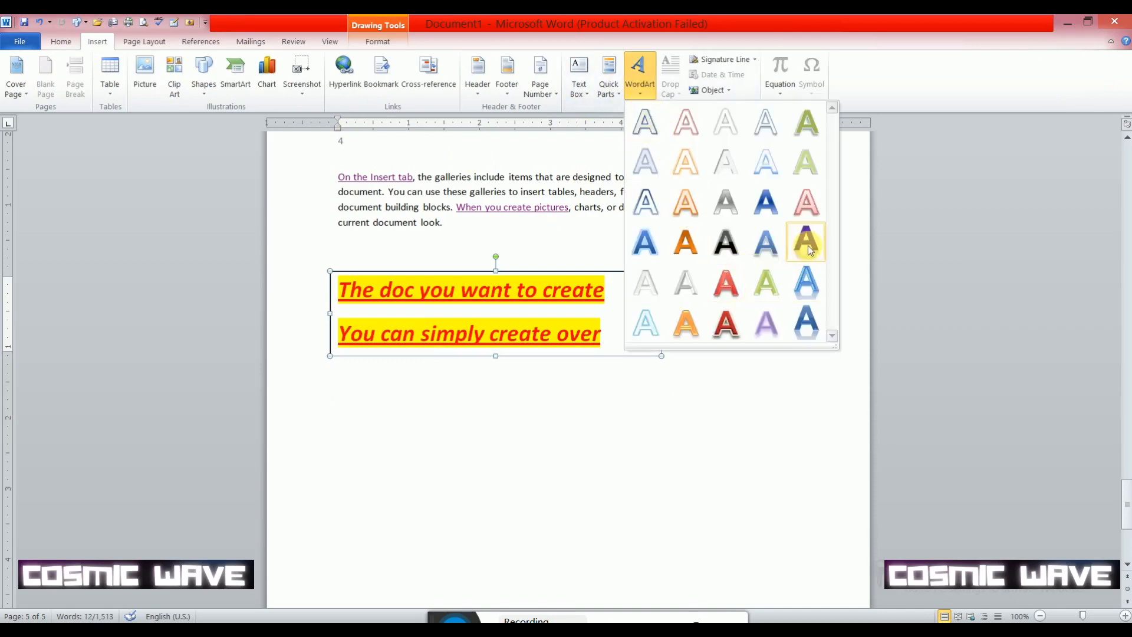
pyautogui.click(646, 123)
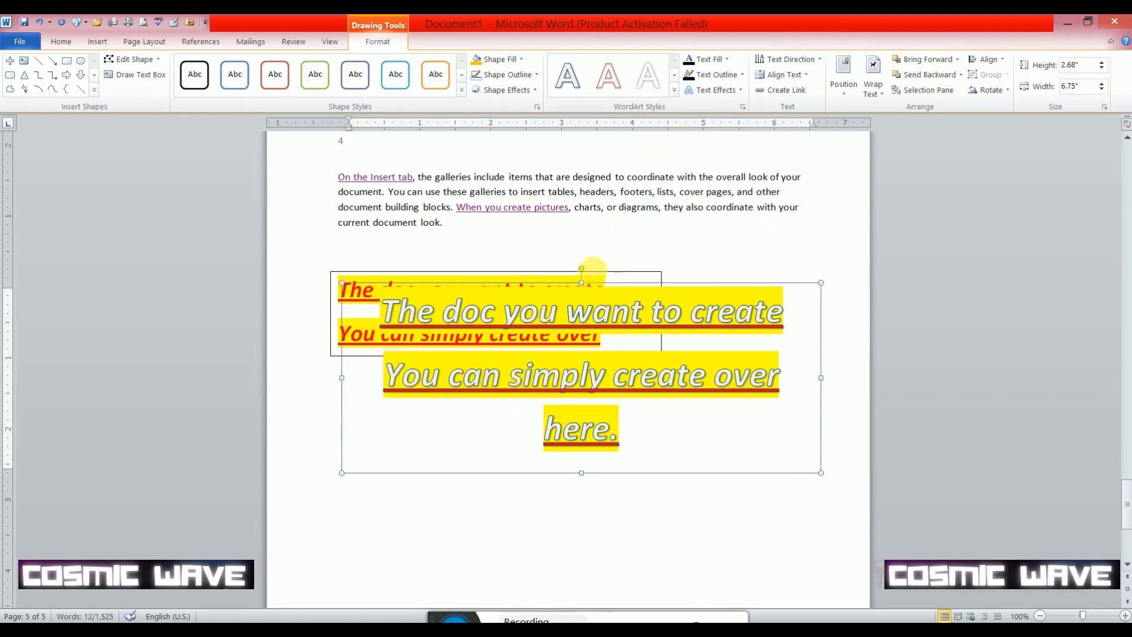
pyautogui.hotkey('ctrl', 'z')
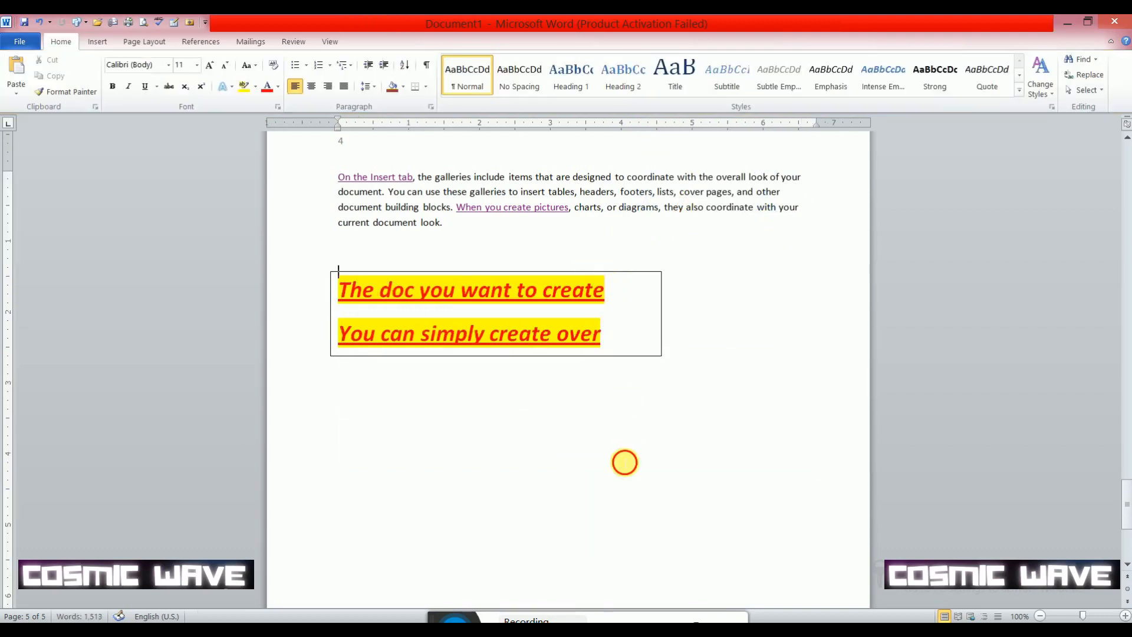
# - Insert WordArt in the gallery's first style, light fill with a blue outline, and move it below the text box
pyautogui.click(99, 41)
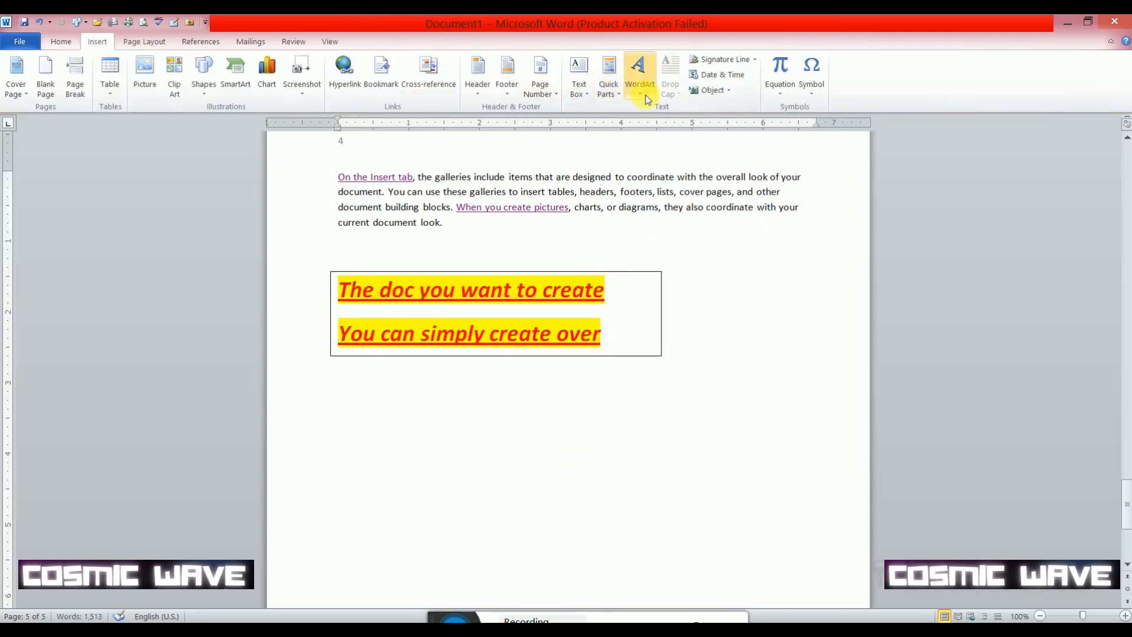
pyautogui.click(640, 74)
pyautogui.click(649, 121)
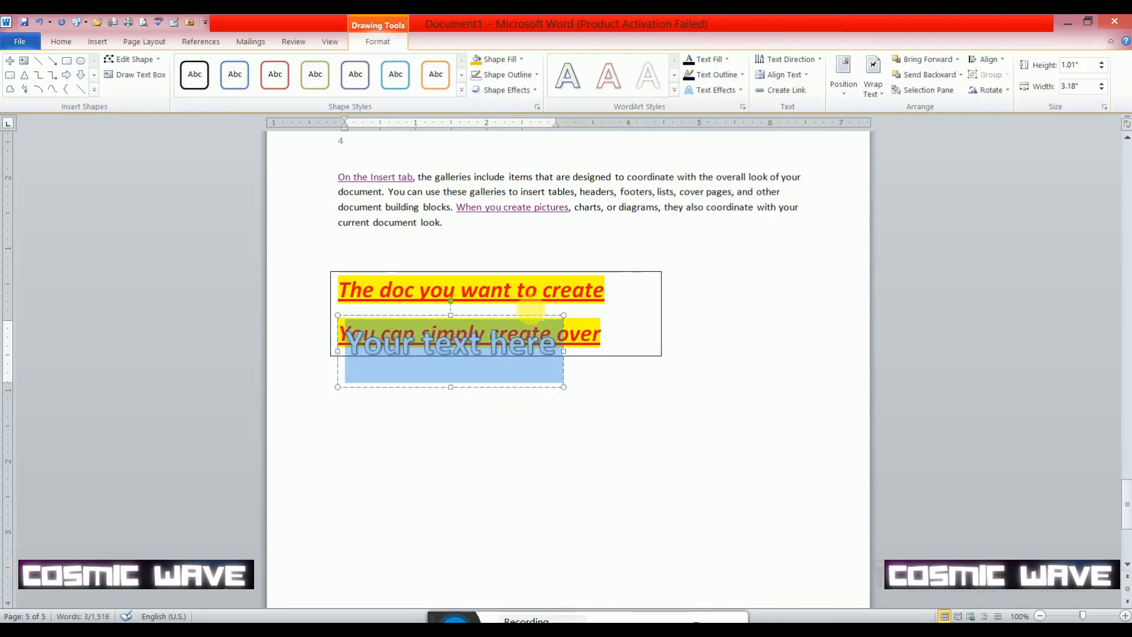
pyautogui.moveTo(528, 317); pyautogui.dragTo(554, 404)
# - Replace the WordArt's placeholder text with "Hello"
pyautogui.moveTo(587, 438); pyautogui.dragTo(395, 415)
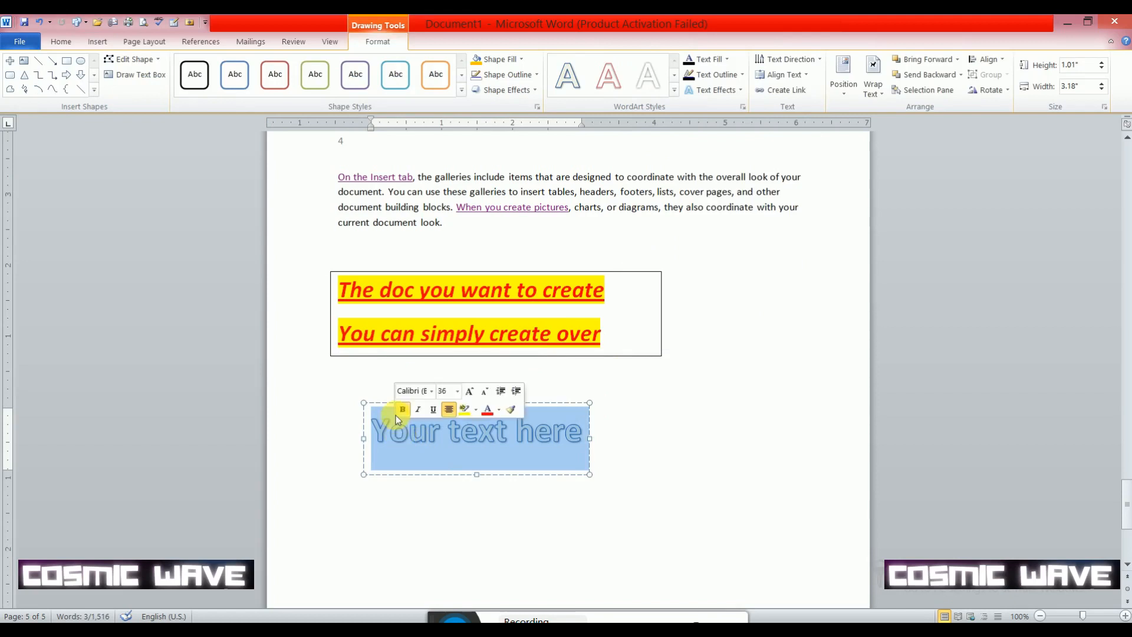
pyautogui.write('He')
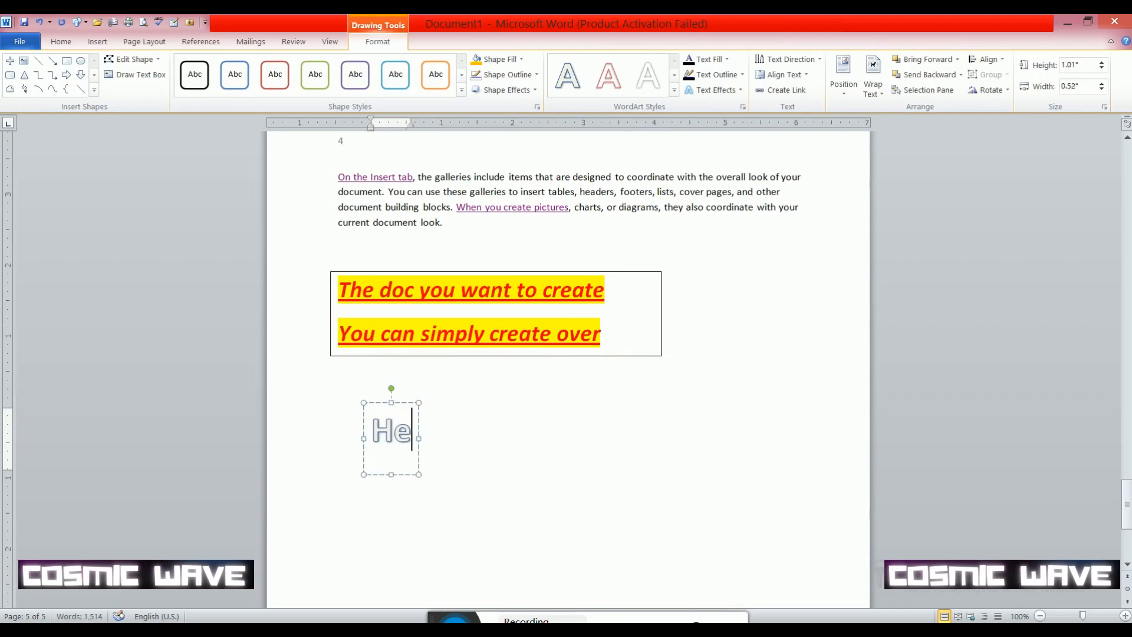
pyautogui.write('llo')
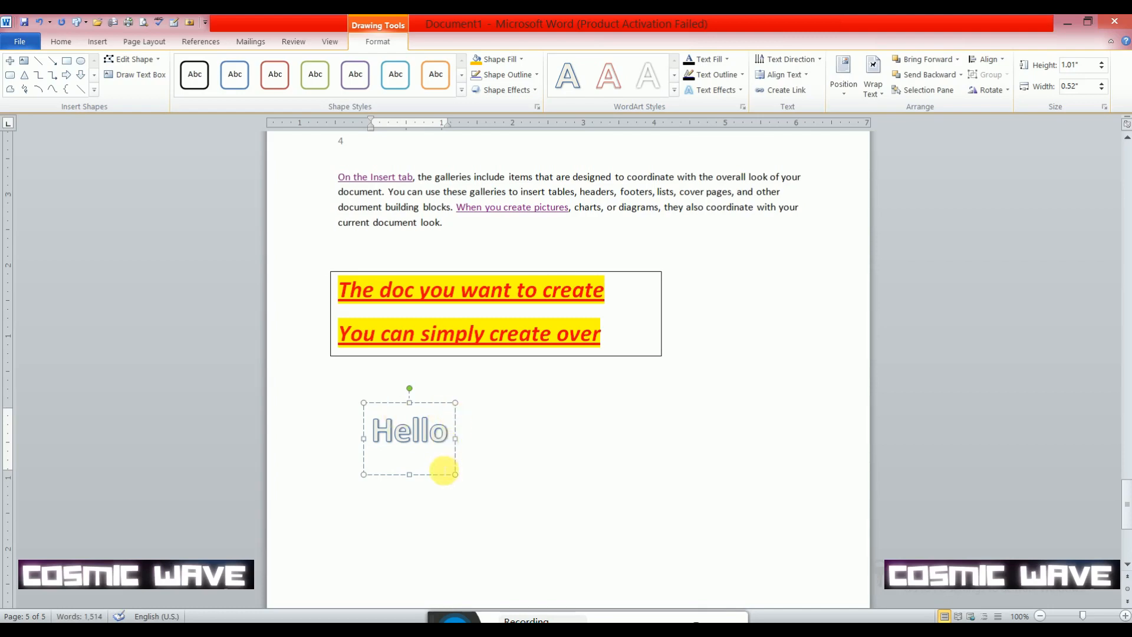
# - Resize the Hello WordArt box to about 0.73" high by 1.28" wide and center it under the text box
pyautogui.click(455, 456)
pyautogui.moveTo(456, 456); pyautogui.dragTo(457, 456)
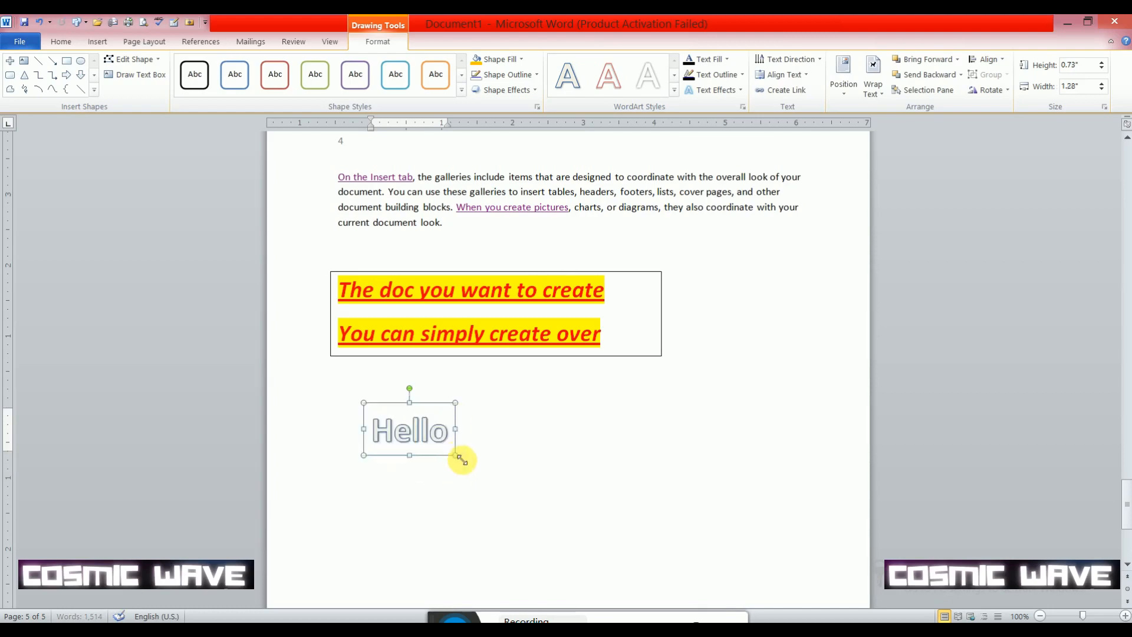
pyautogui.moveTo(441, 411); pyautogui.dragTo(571, 393)
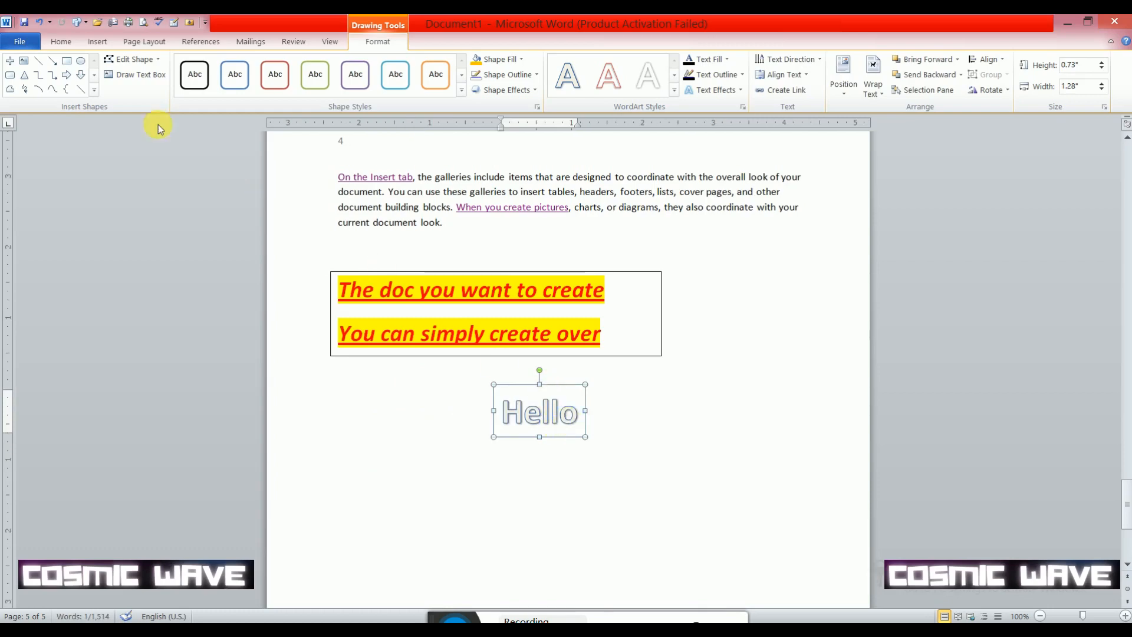
# - Increase the Hello WordArt's font size to 100 and enlarge its box to about 2.52" high by 4.87" wide
pyautogui.click(70, 45)
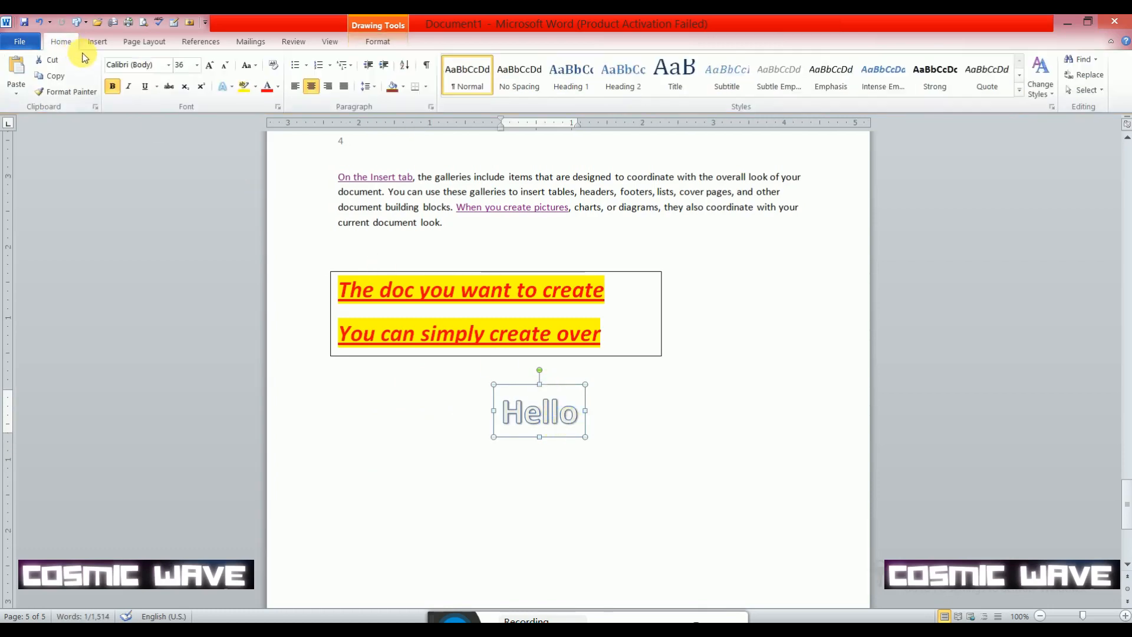
pyautogui.click(210, 66)
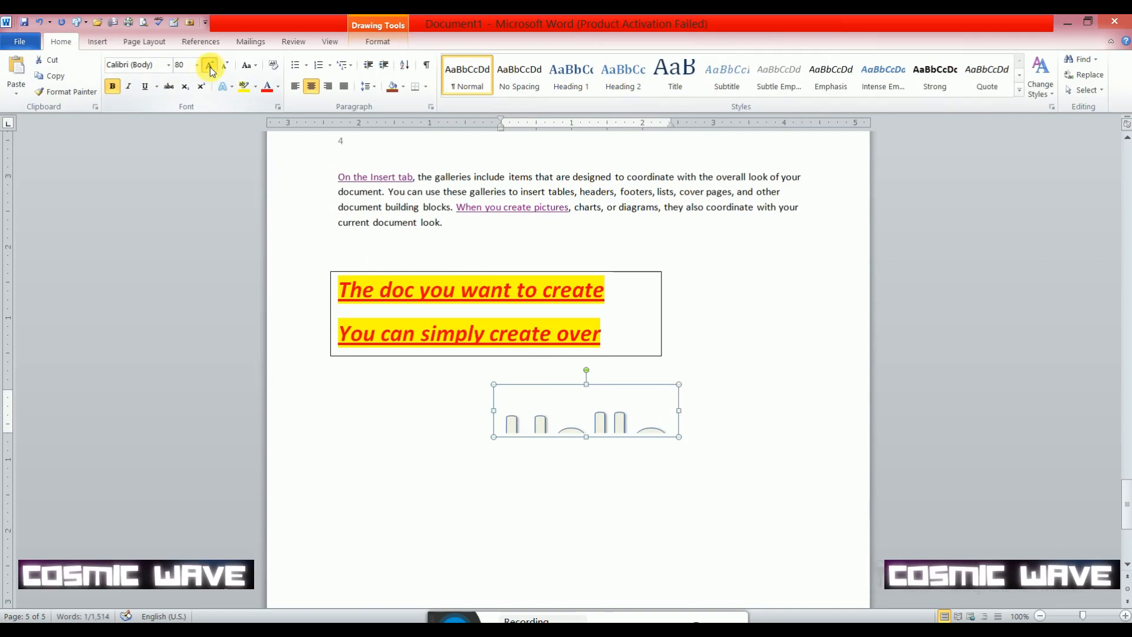
pyautogui.click(210, 66)
pyautogui.click(210, 66)
pyautogui.moveTo(497, 441); pyautogui.dragTo(376, 563)
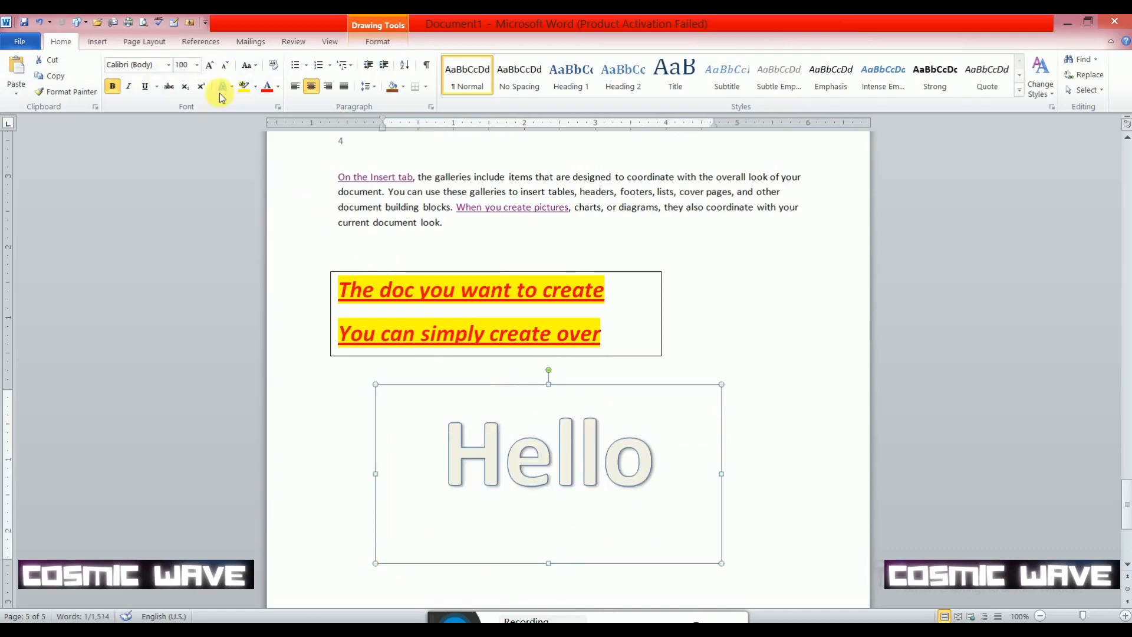
# - Fill the Hello WordArt box with the standard orange color
pyautogui.click(380, 42)
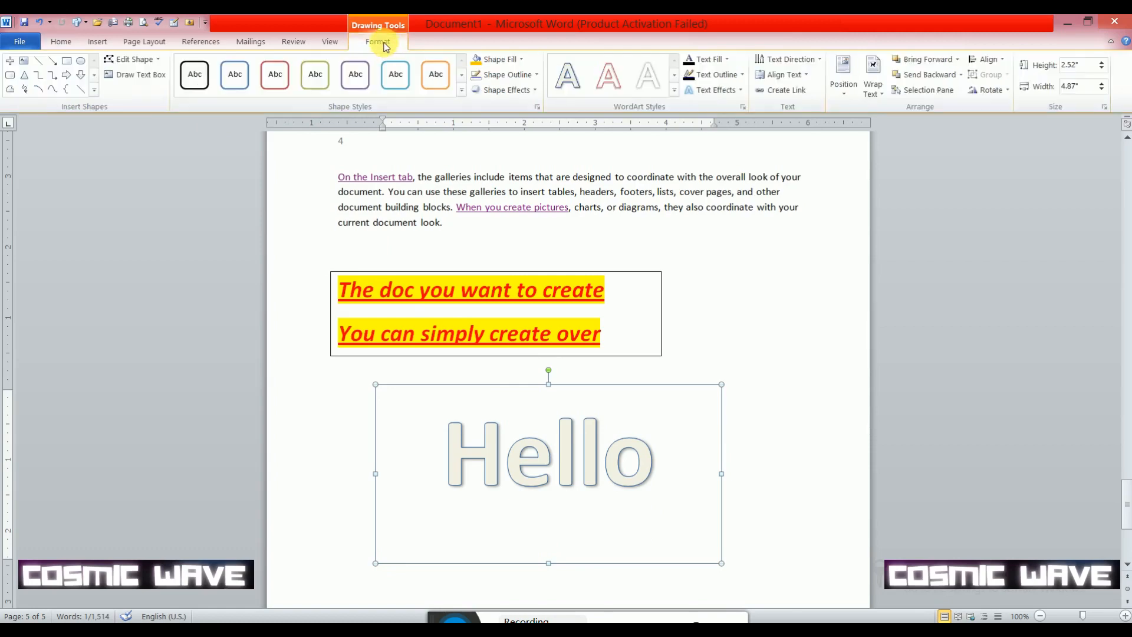
pyautogui.click(480, 62)
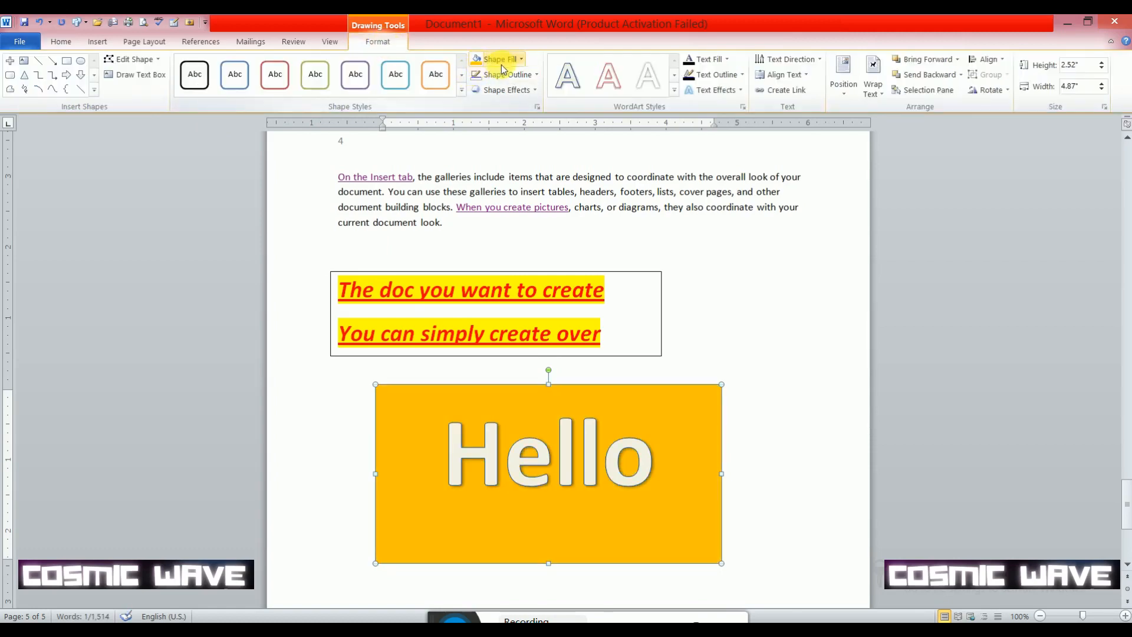
pyautogui.click(521, 60)
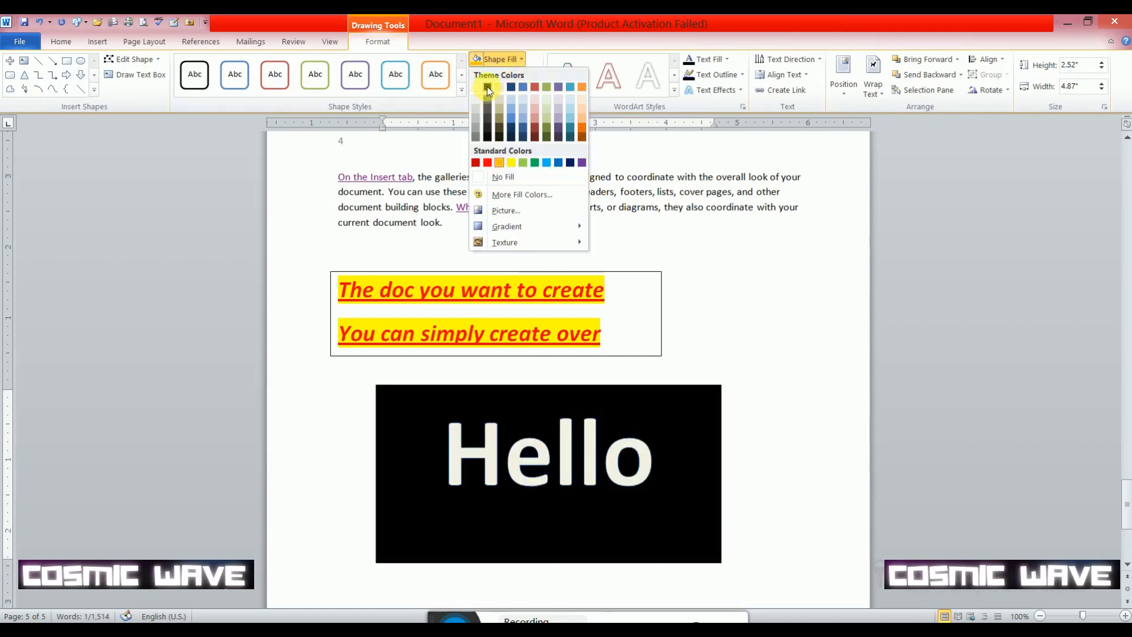
pyautogui.click(499, 163)
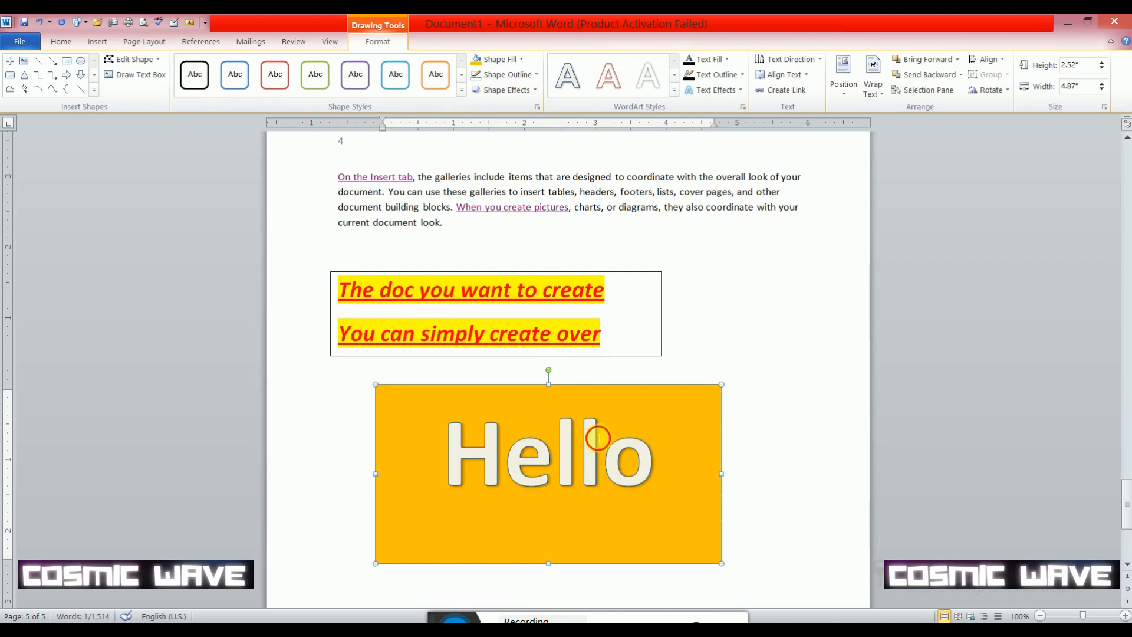
# - Set the text fill of the word Hello to standard red
pyautogui.moveTo(598, 437); pyautogui.dragTo(448, 445)
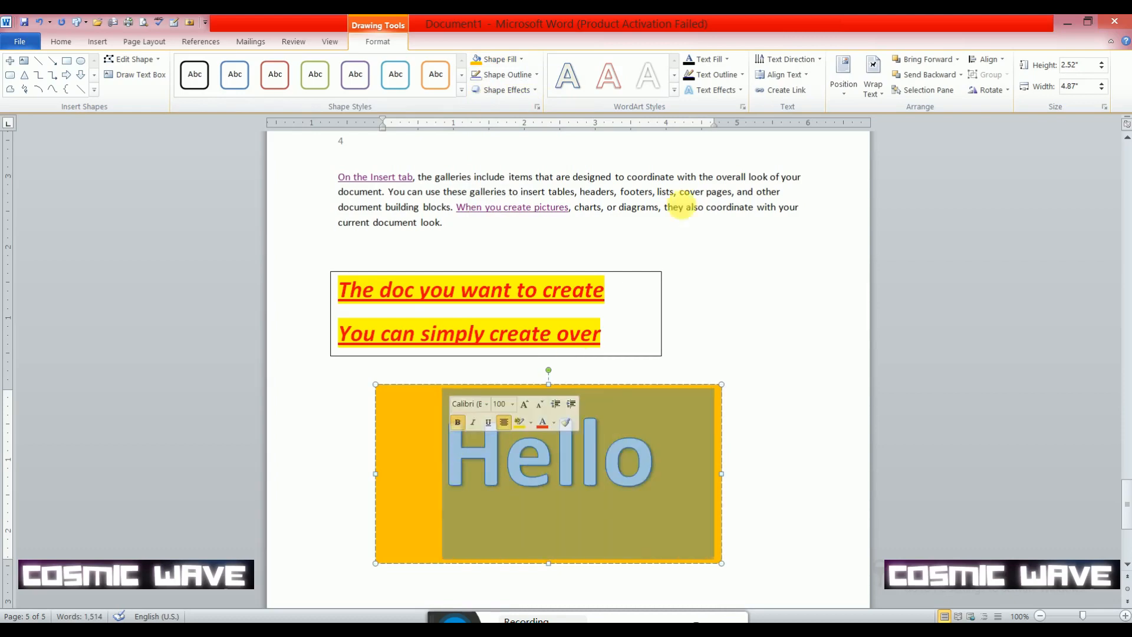
pyautogui.click(730, 61)
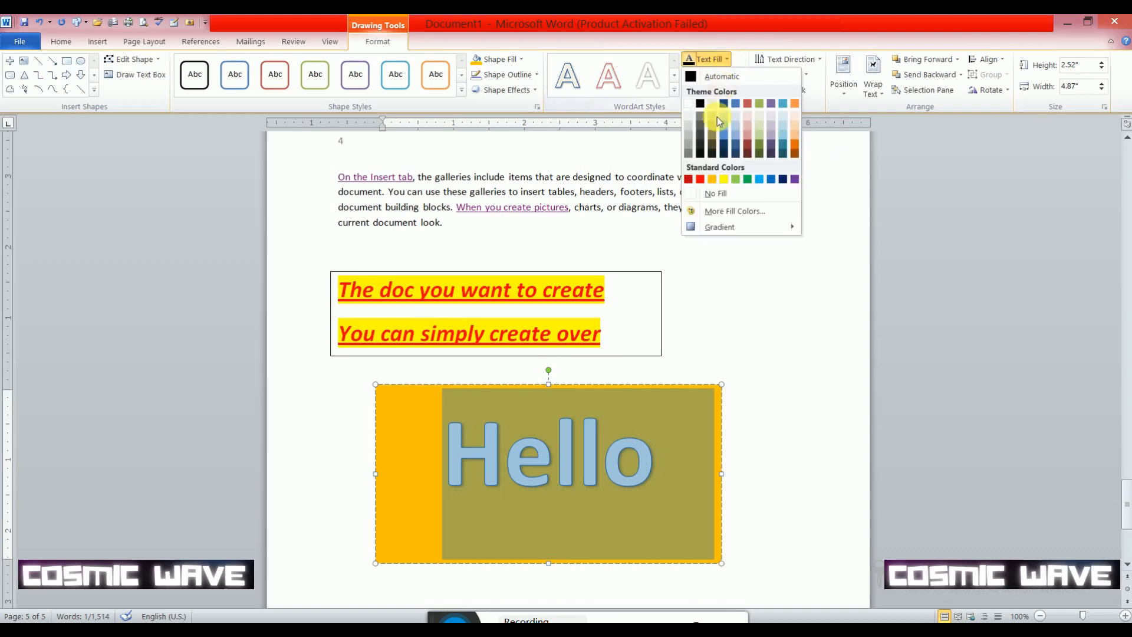
pyautogui.click(703, 180)
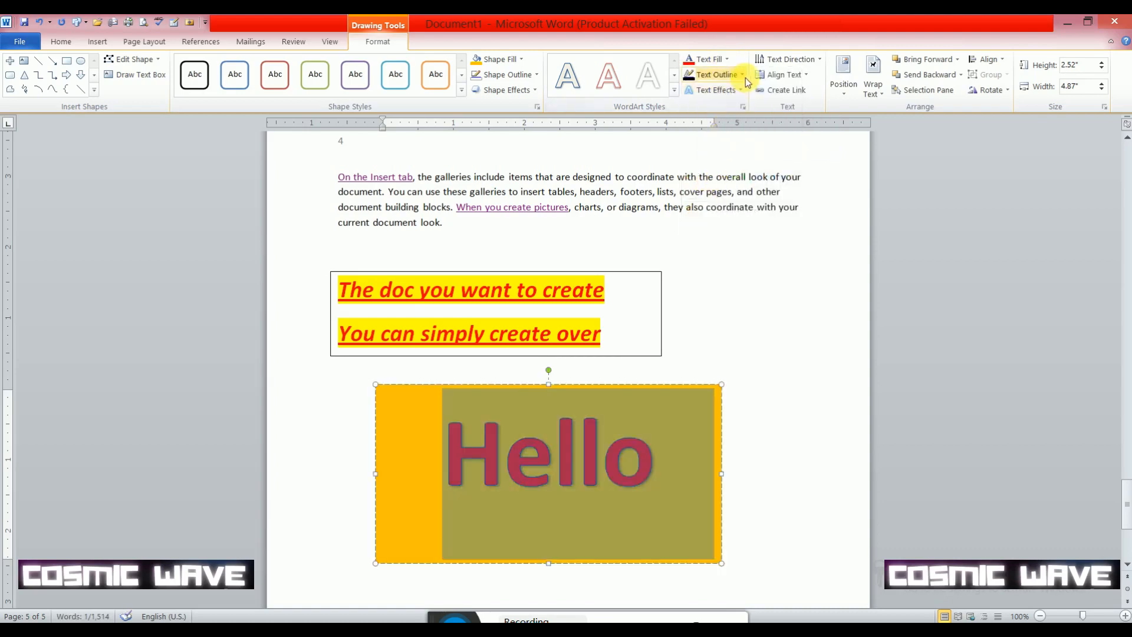
# - Give the word Hello a standard dark blue text outline with a 4½ pt weight
pyautogui.click(744, 76)
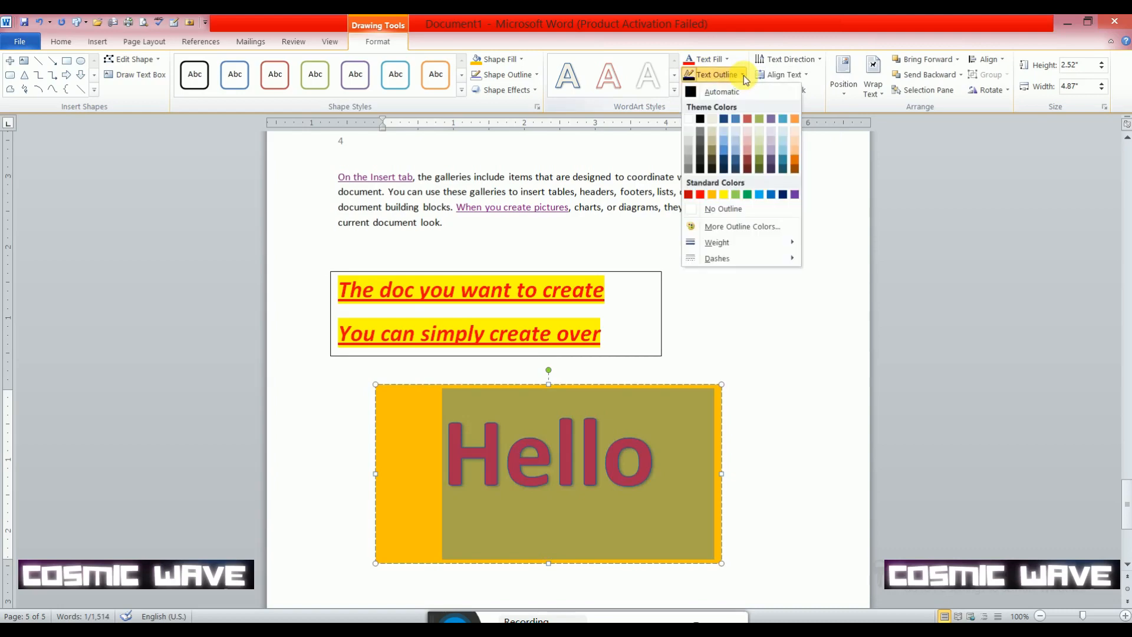
pyautogui.click(723, 209)
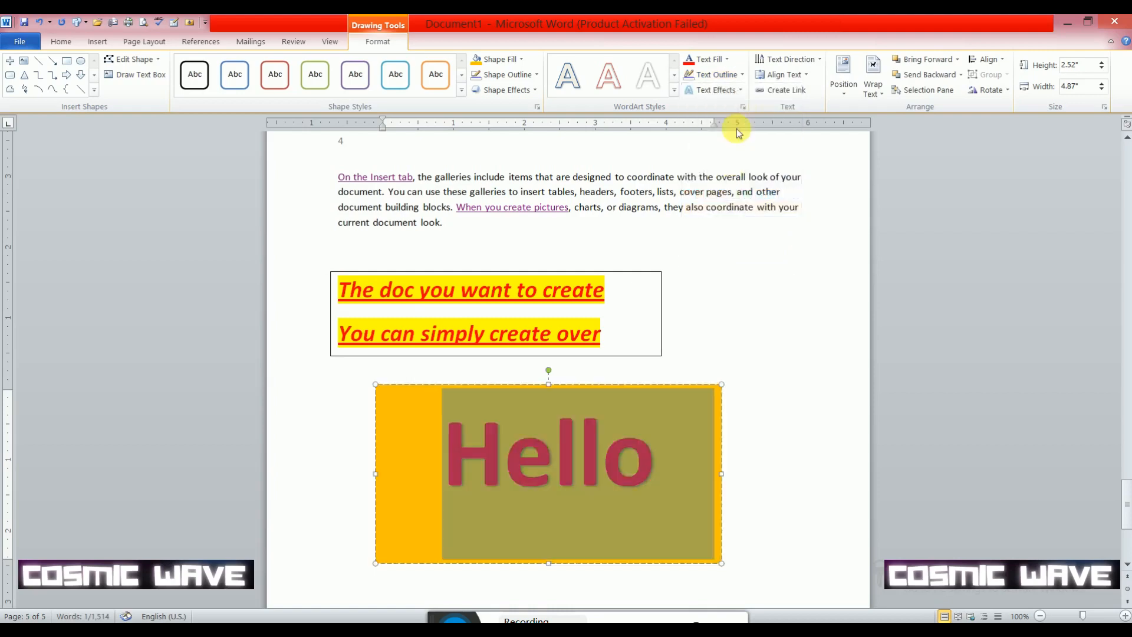
pyautogui.click(746, 76)
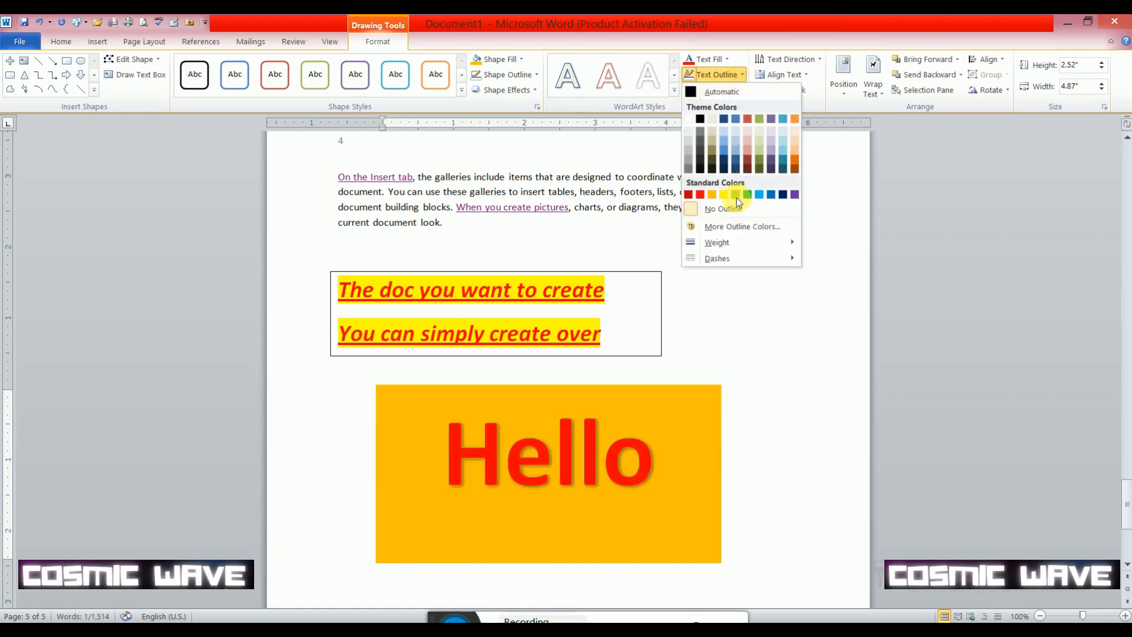
pyautogui.click(783, 194)
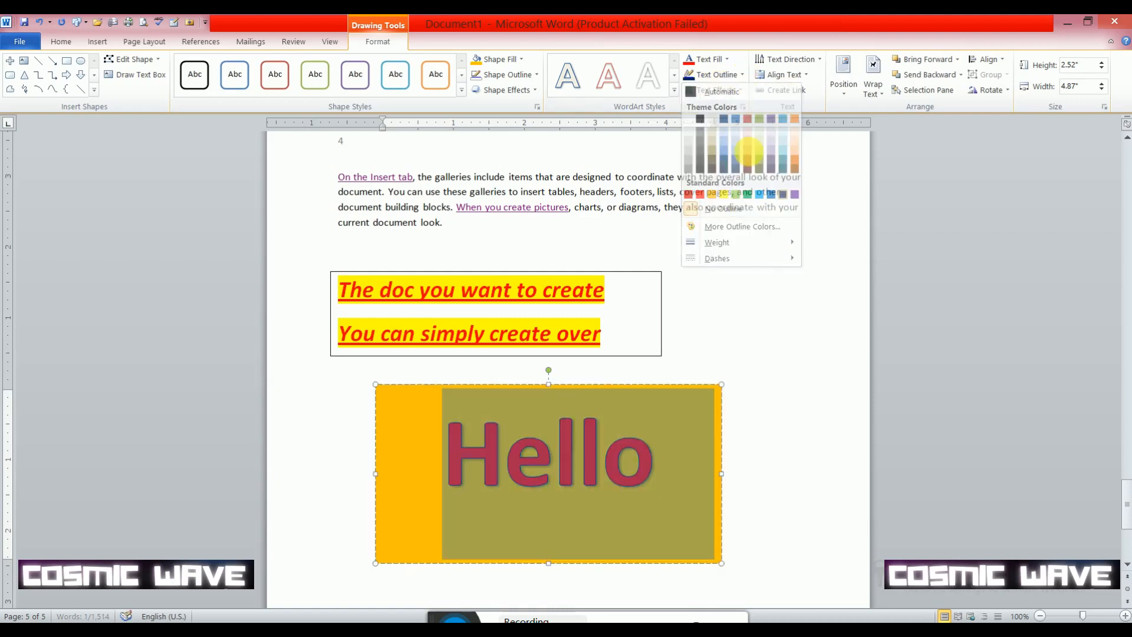
pyautogui.click(744, 77)
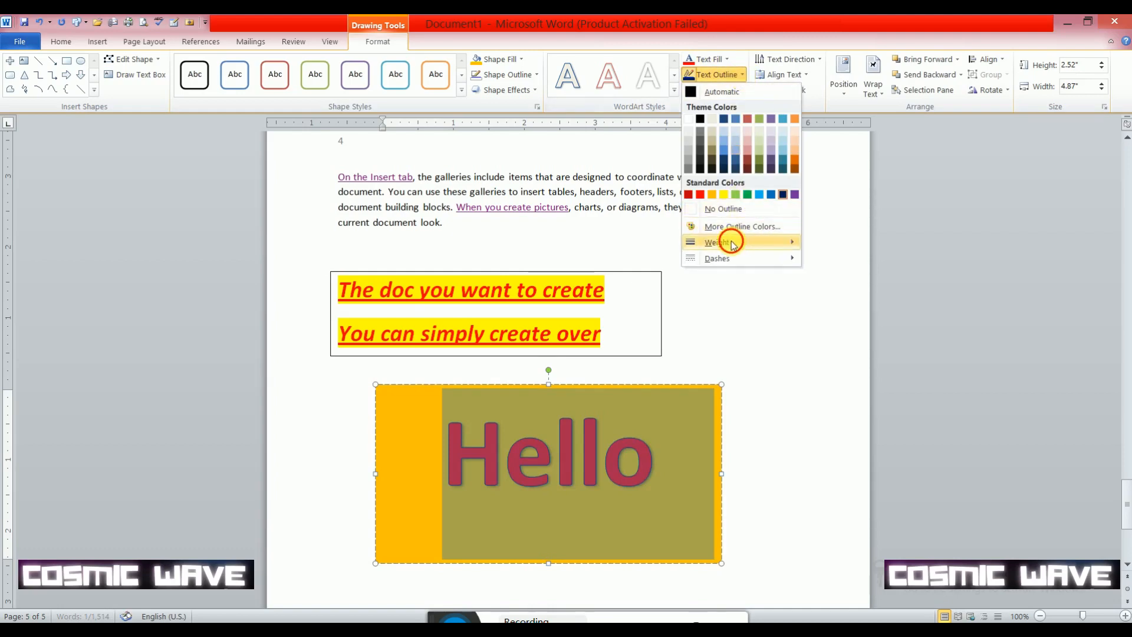
pyautogui.moveTo(731, 242)
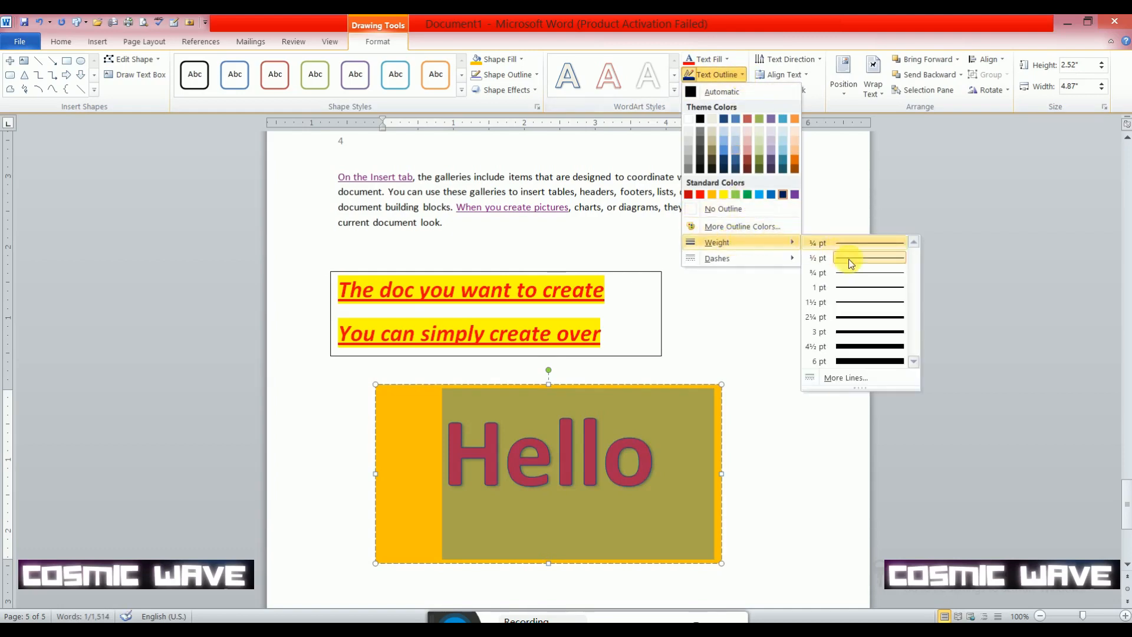
pyautogui.click(862, 347)
pyautogui.click(773, 399)
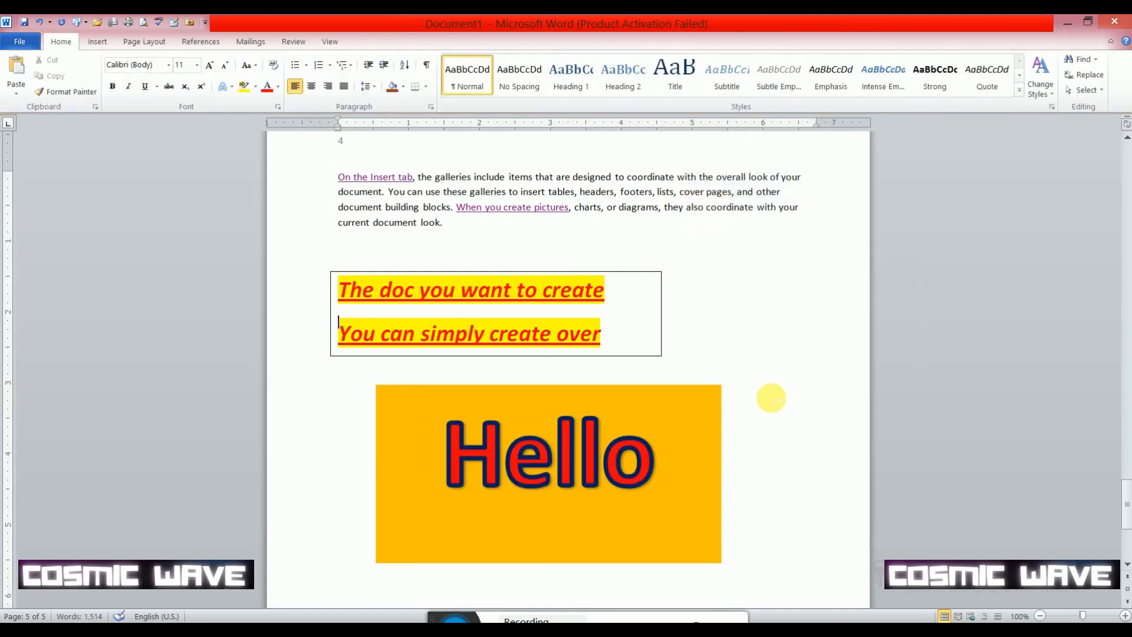
# - Insert the current date in the "Tuesday, October 25, 2022" format
pyautogui.click(96, 41)
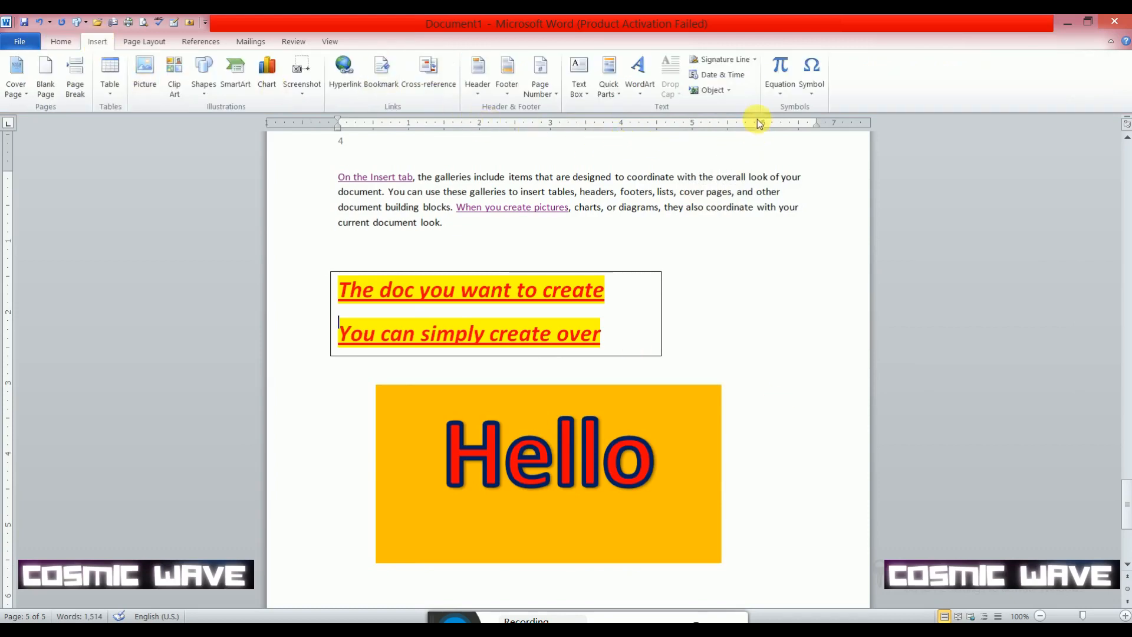
pyautogui.scroll(-8, 749, 255)
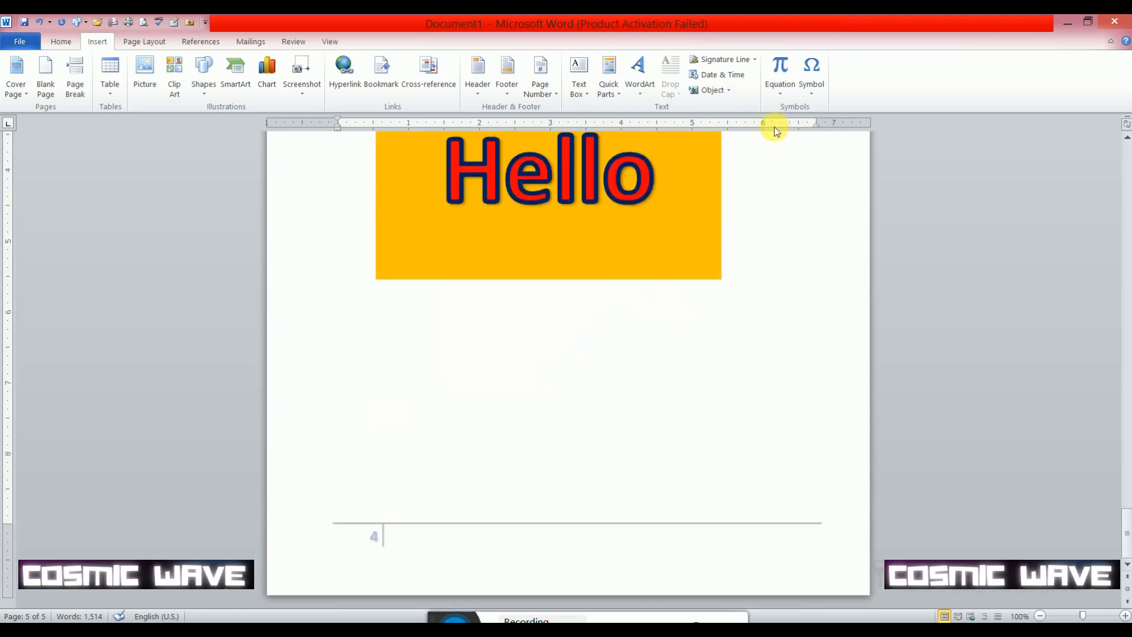
pyautogui.click(727, 76)
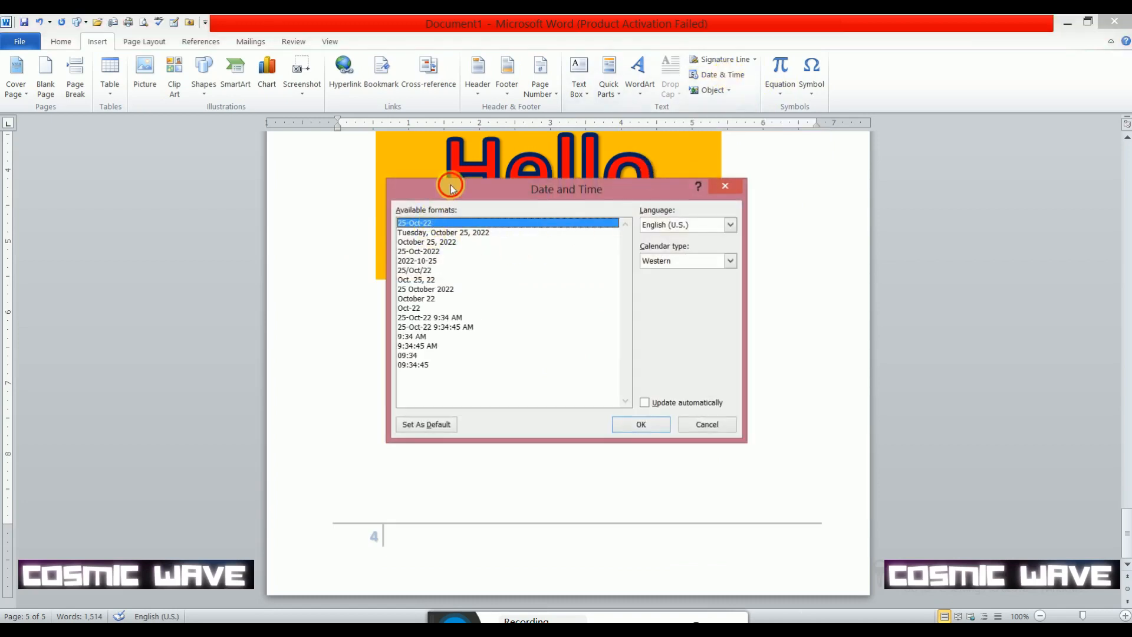
pyautogui.moveTo(452, 186); pyautogui.dragTo(403, 130)
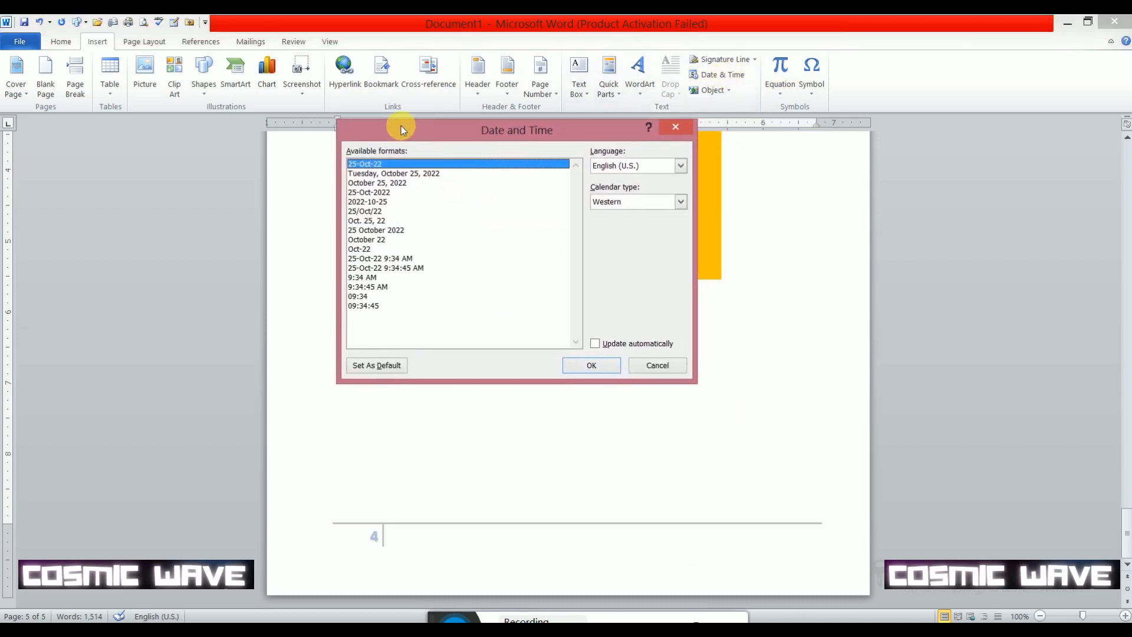
pyautogui.click(386, 173)
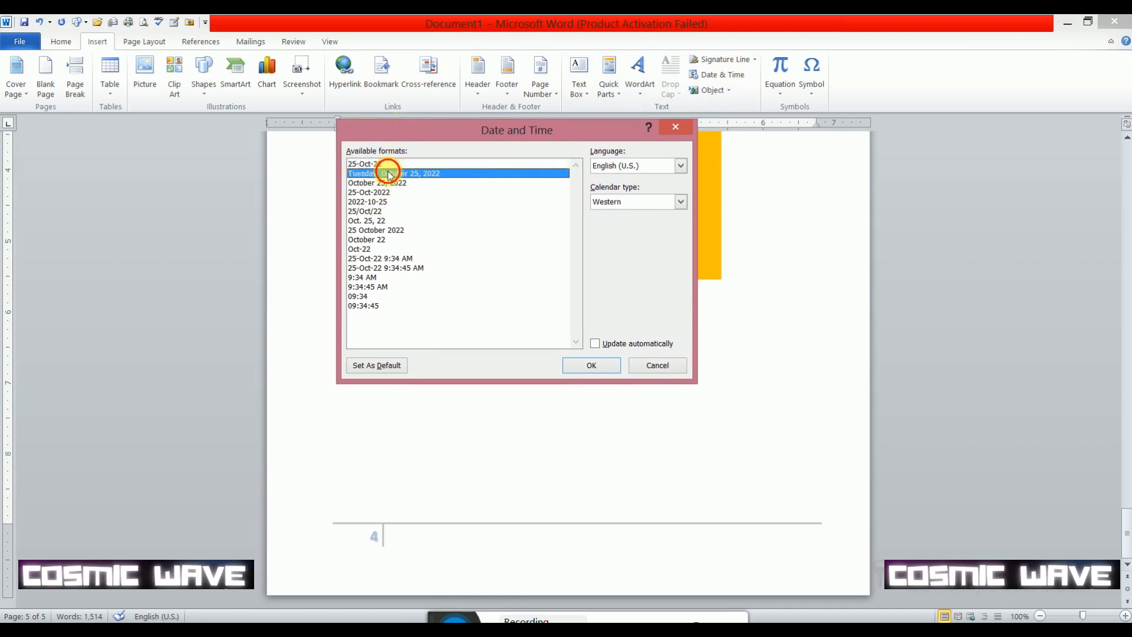
pyautogui.click(591, 366)
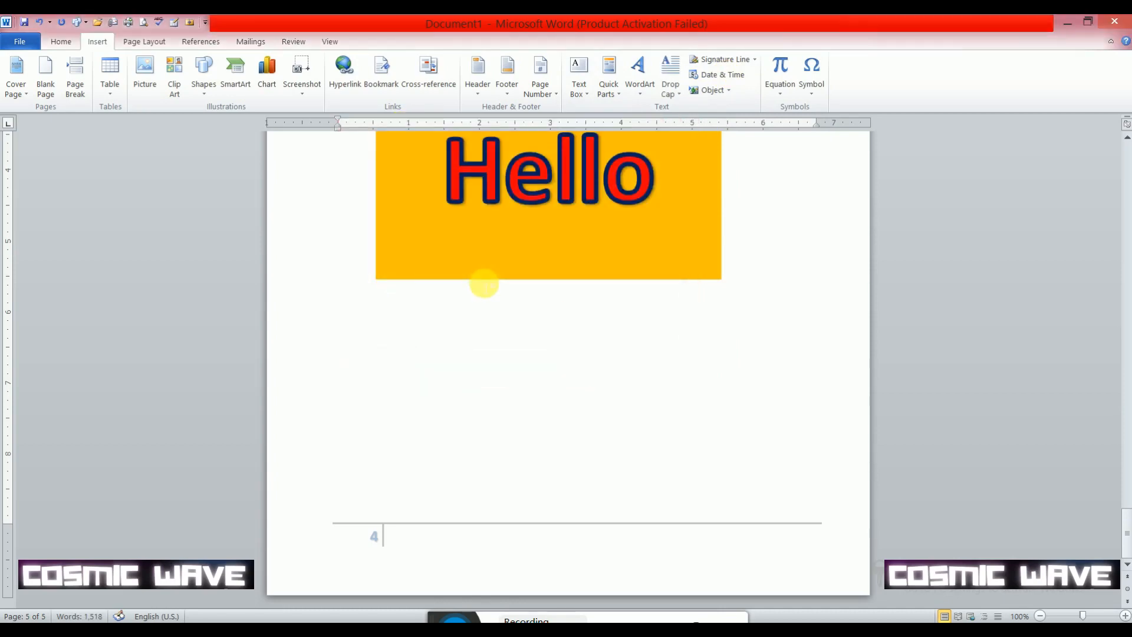
# - Delete the document's entire content
pyautogui.scroll(3, 559, 328)
pyautogui.scroll(20, 562, 324)
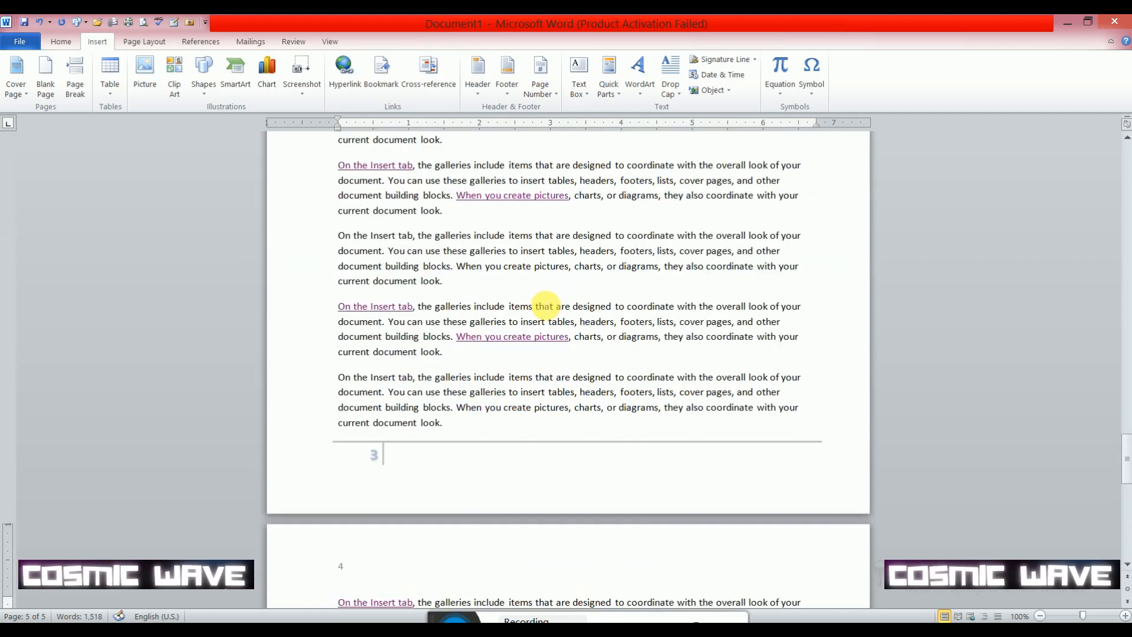
pyautogui.scroll(-10, 543, 300)
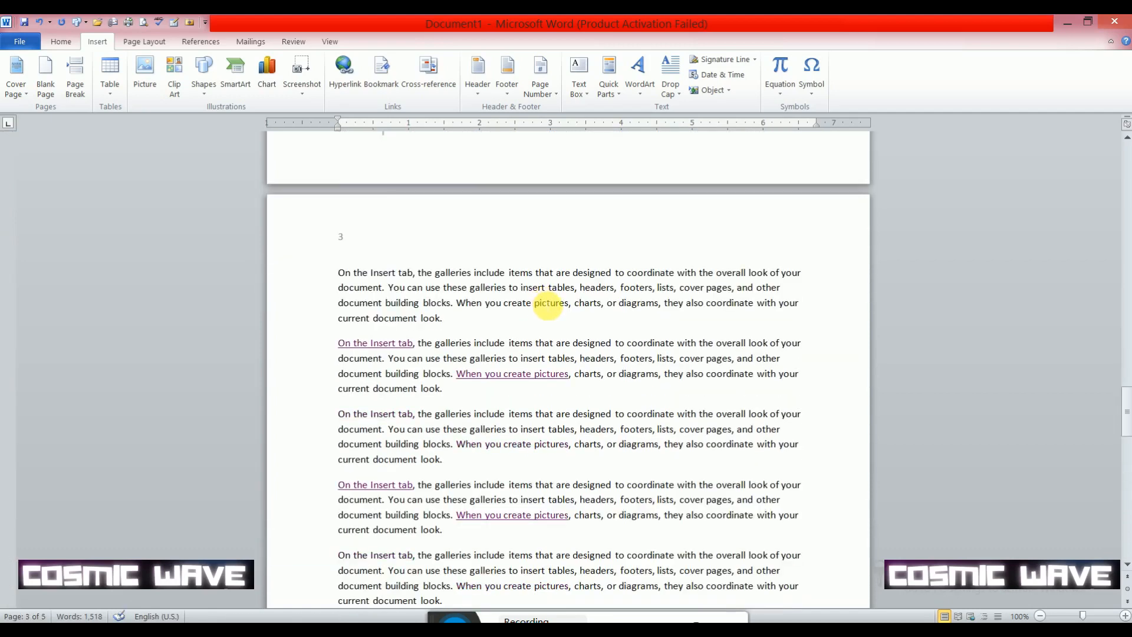
pyautogui.hotkey('ctrl', 'a')
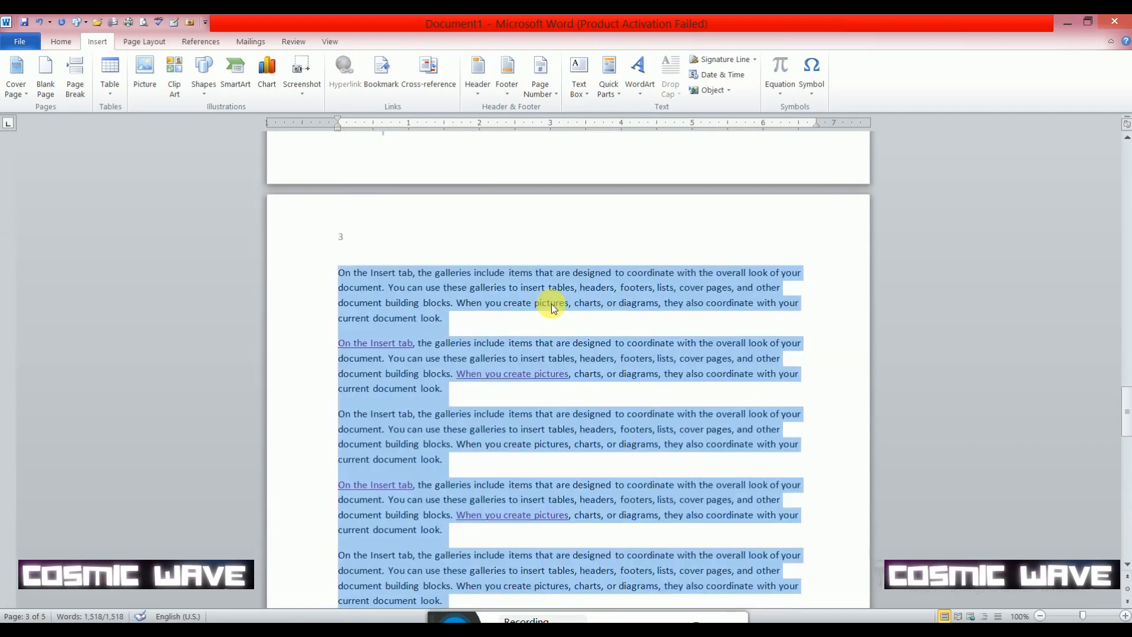
pyautogui.press('Delete')
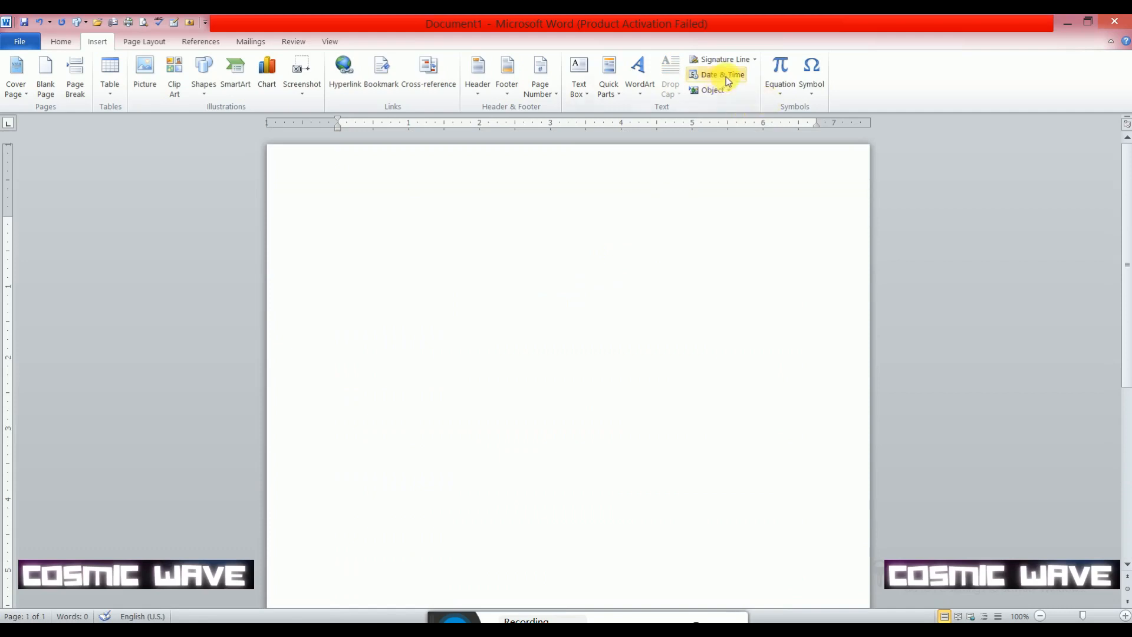
# - Insert the date on the blank page in the "Tuesday, October 25, 2022" format
pyautogui.click(728, 81)
pyautogui.click(383, 174)
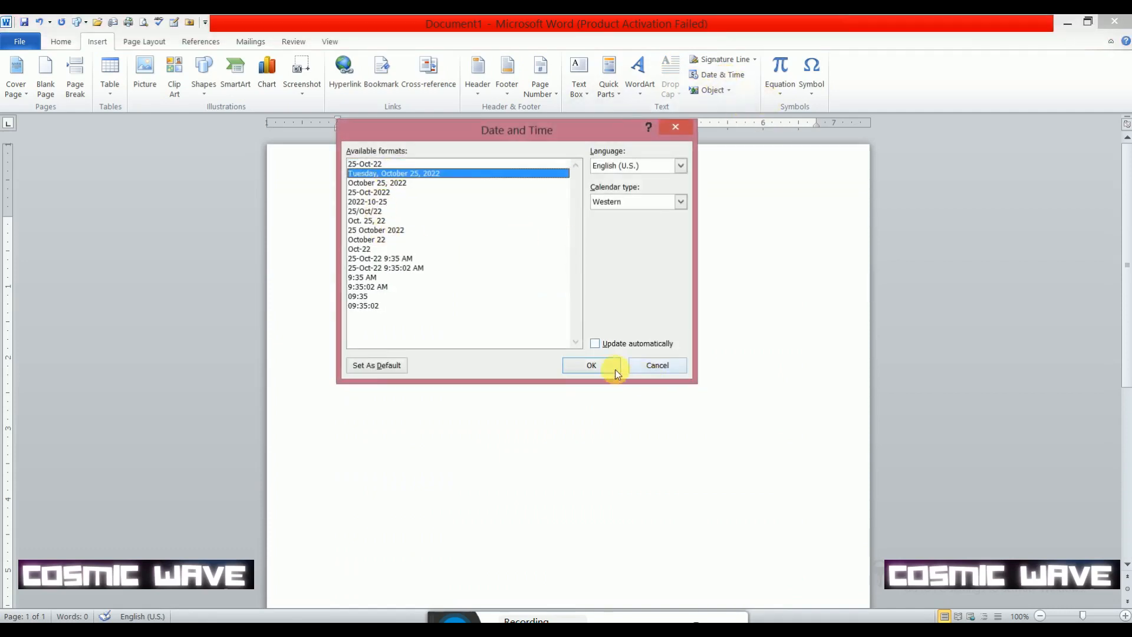
pyautogui.click(592, 365)
# - Increase the font size of the whole date line to 24
pyautogui.moveTo(462, 235); pyautogui.dragTo(308, 233)
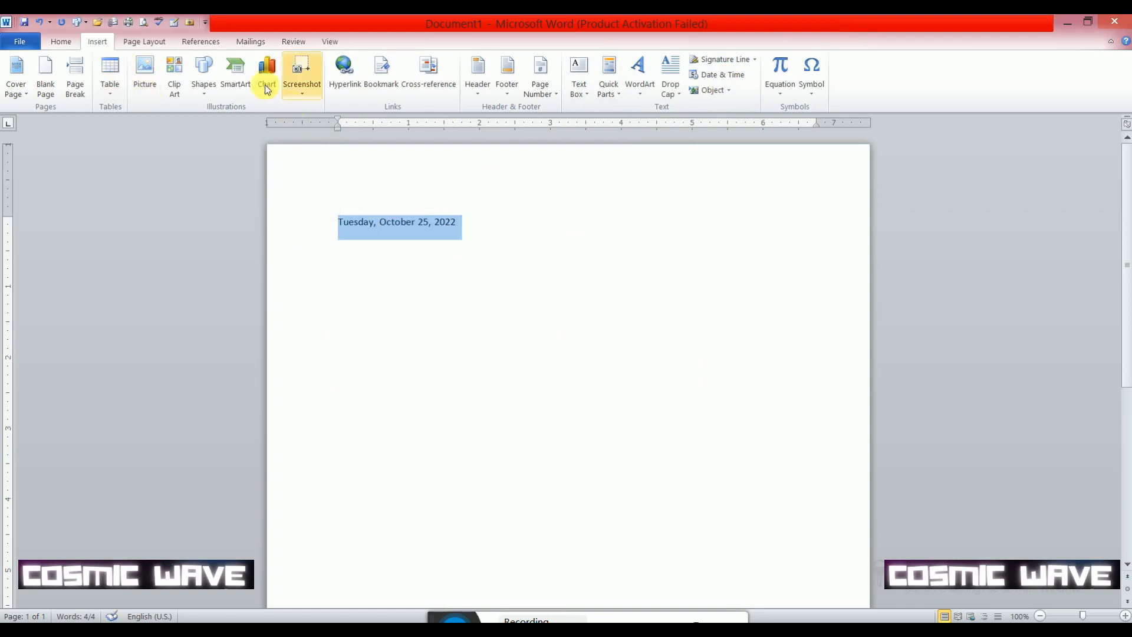
pyautogui.click(65, 41)
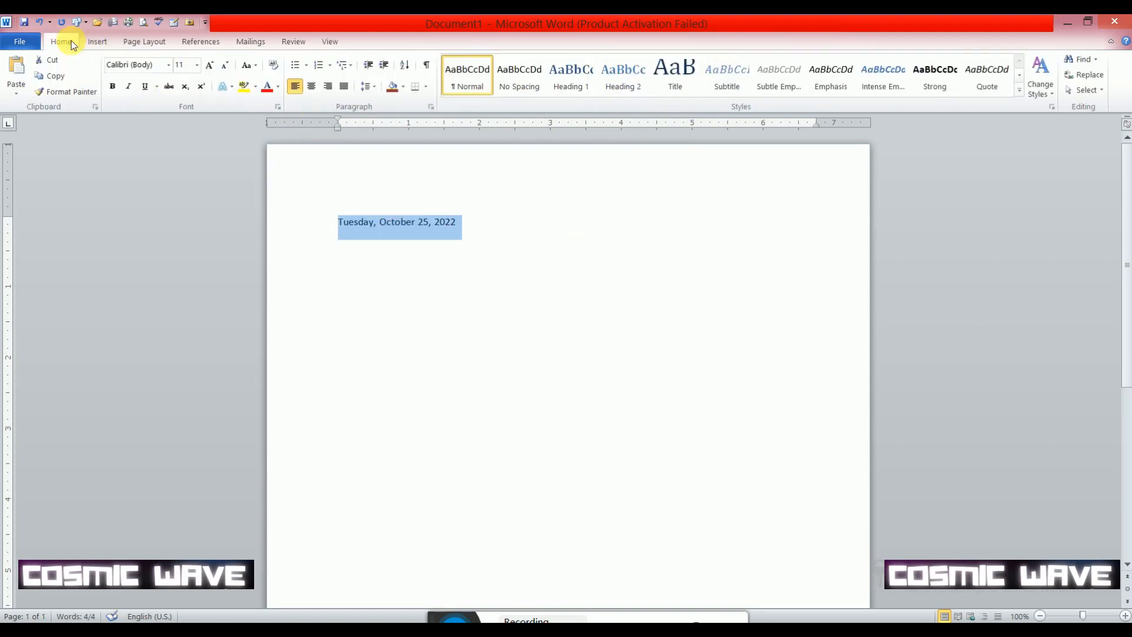
pyautogui.click(211, 66)
pyautogui.click(211, 66)
pyautogui.click(211, 66)
pyautogui.click(211, 66)
pyautogui.click(211, 66)
pyautogui.click(210, 66)
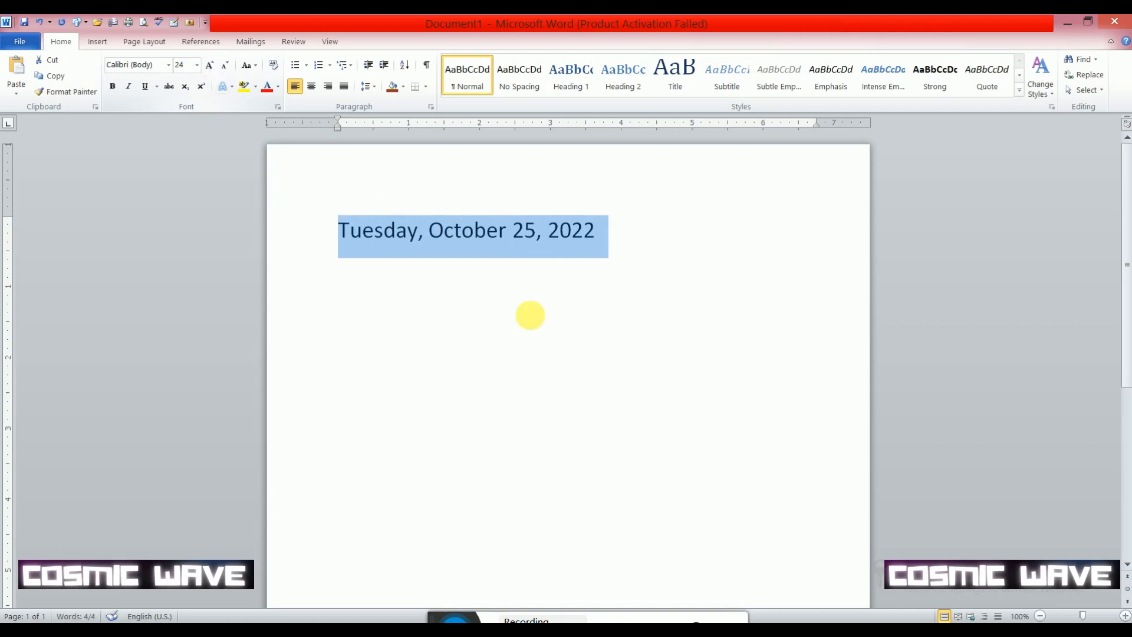
# - Try bold, italic and underline formatting on the date
pyautogui.click(115, 91)
pyautogui.click(128, 88)
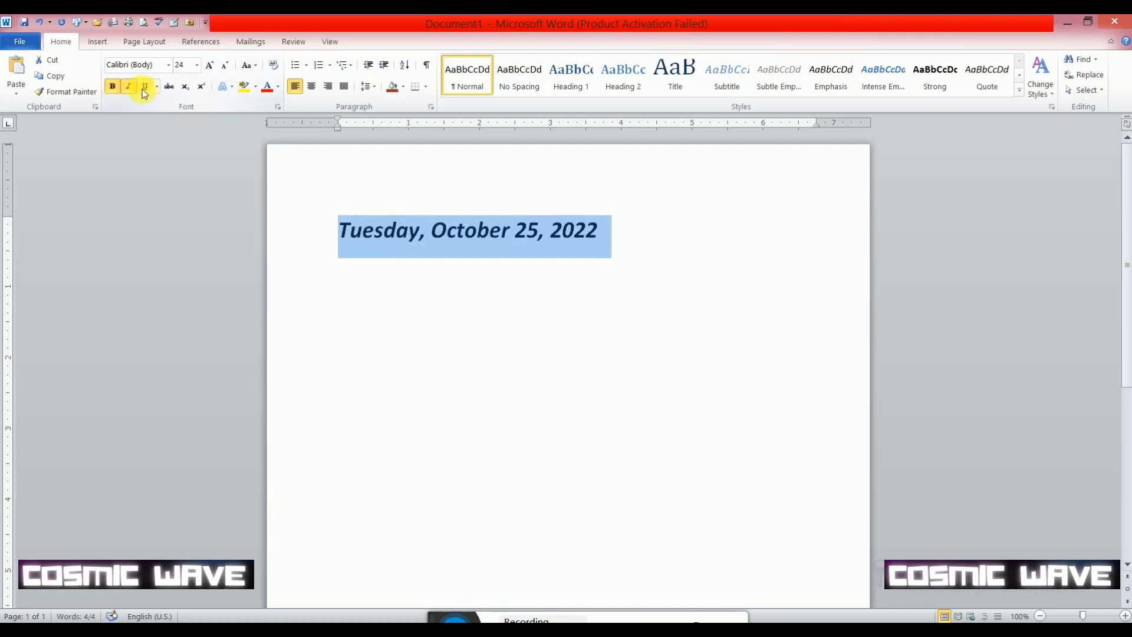
pyautogui.click(144, 87)
pyautogui.click(144, 87)
# - Color the date red and remove its bold and italic formatting
pyautogui.click(267, 87)
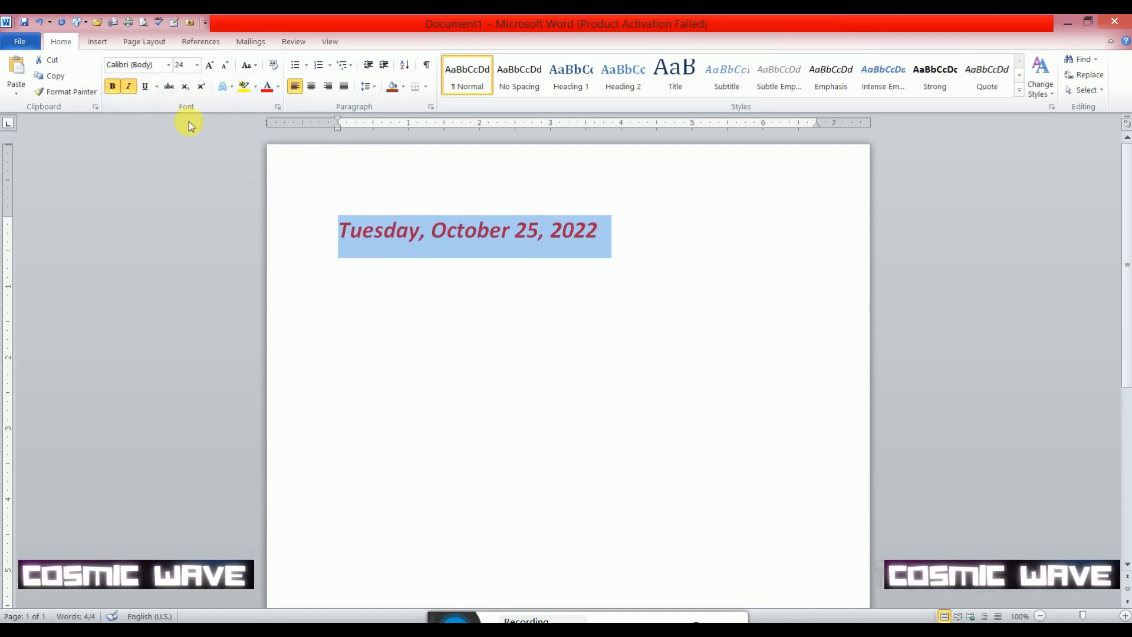
pyautogui.click(126, 88)
pyautogui.click(112, 86)
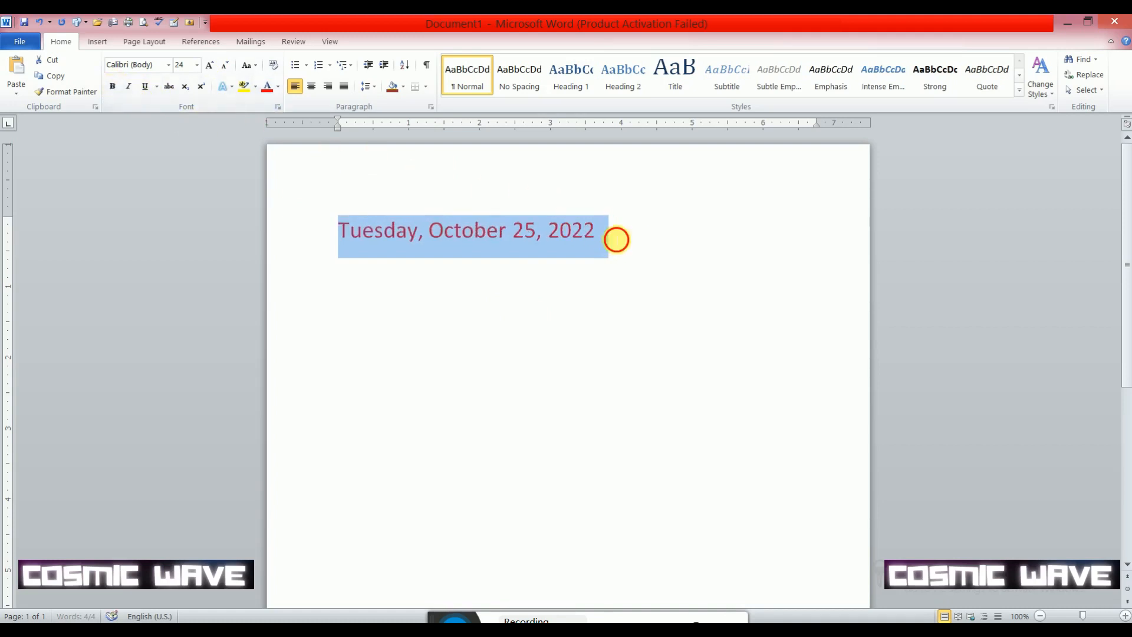
pyautogui.click(616, 238)
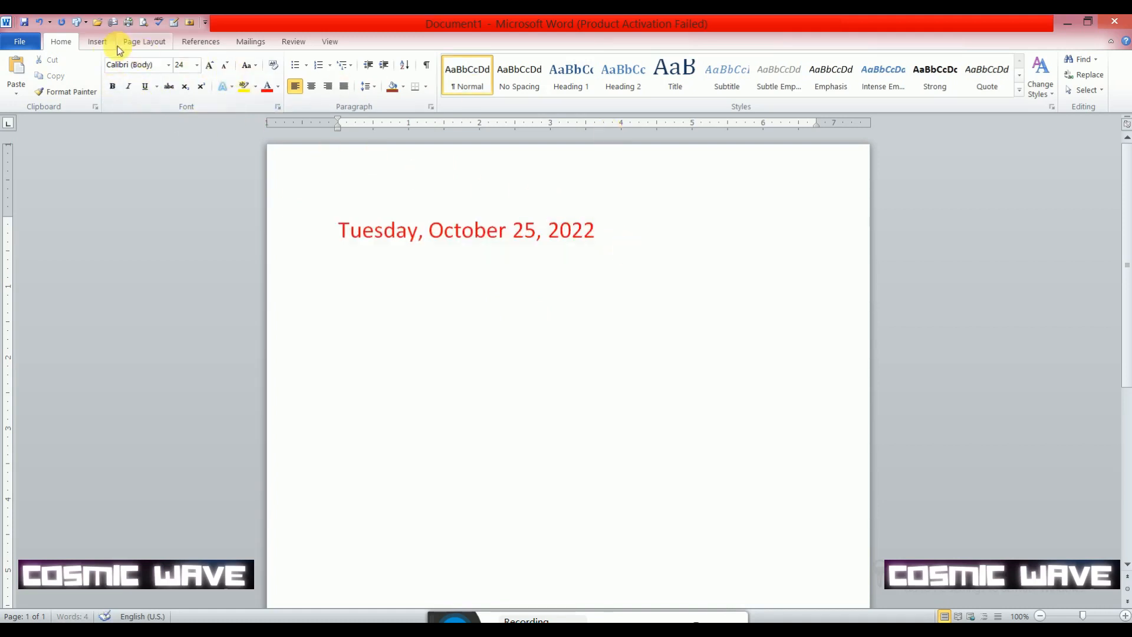
# - Insert a new blank equation on the line below the date
pyautogui.click(100, 43)
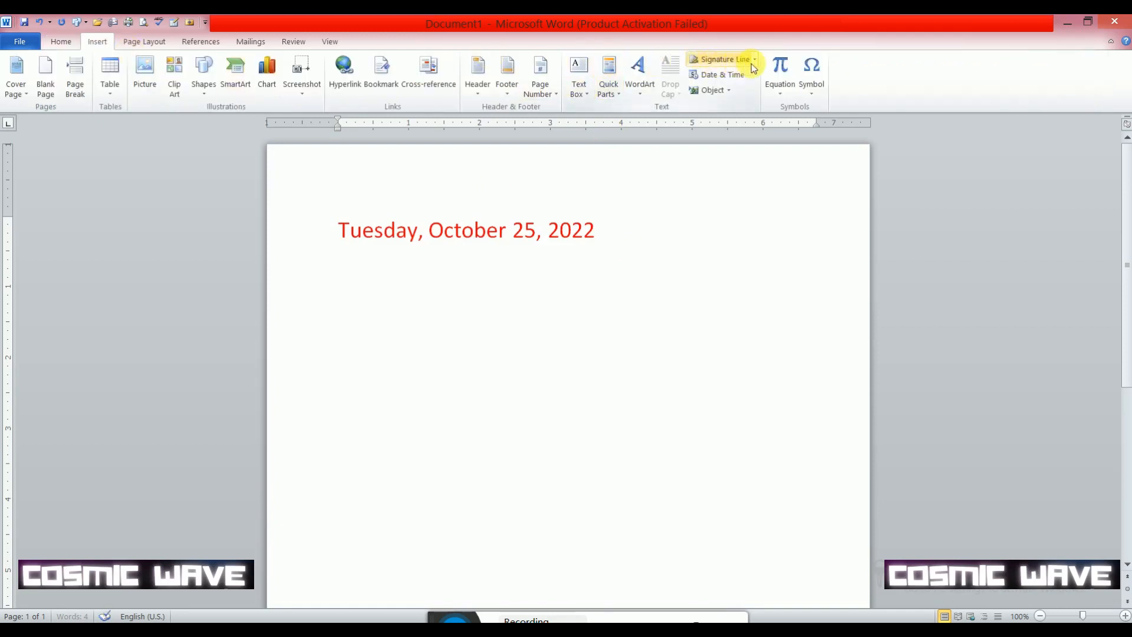
pyautogui.click(782, 94)
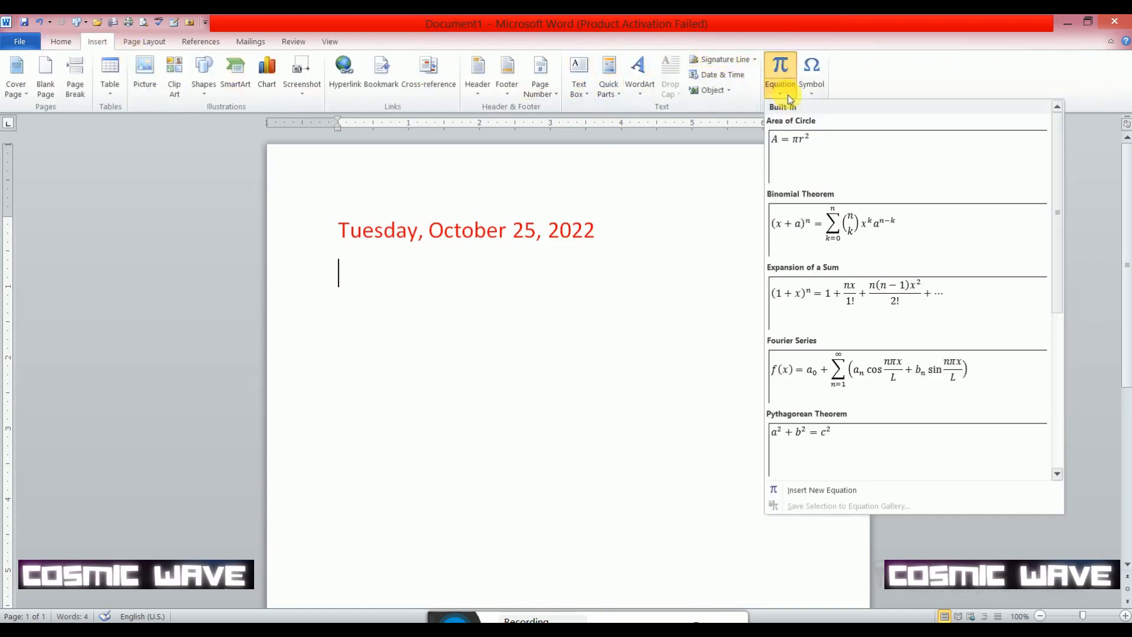
pyautogui.click(823, 490)
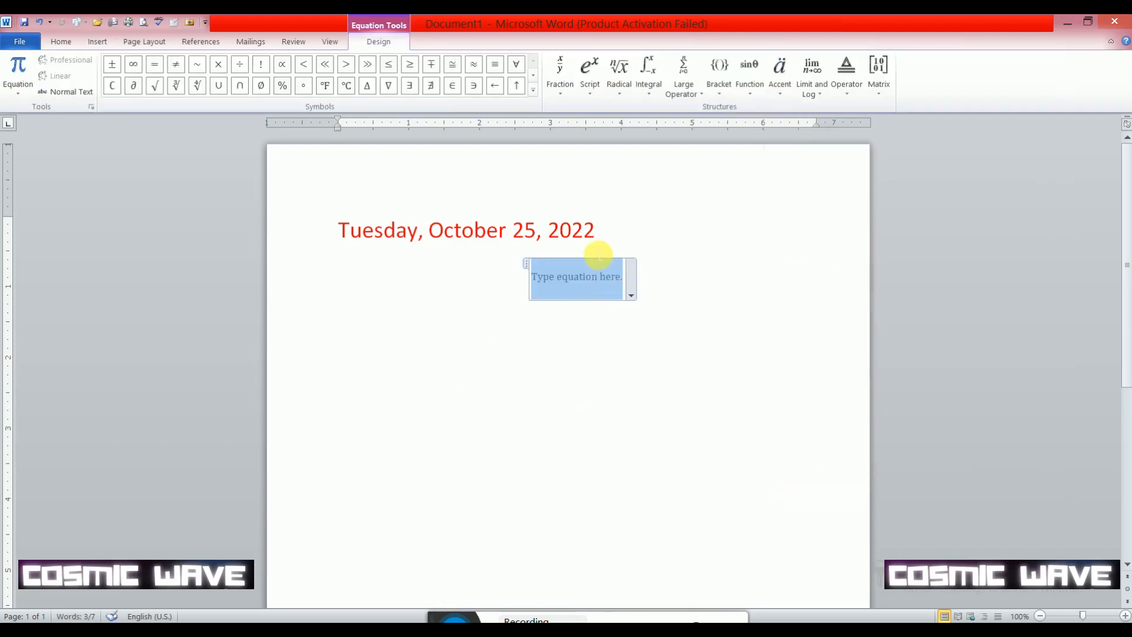
# - Add a stacked fraction to the equation with x as numerator and y as denominator
pyautogui.click(567, 81)
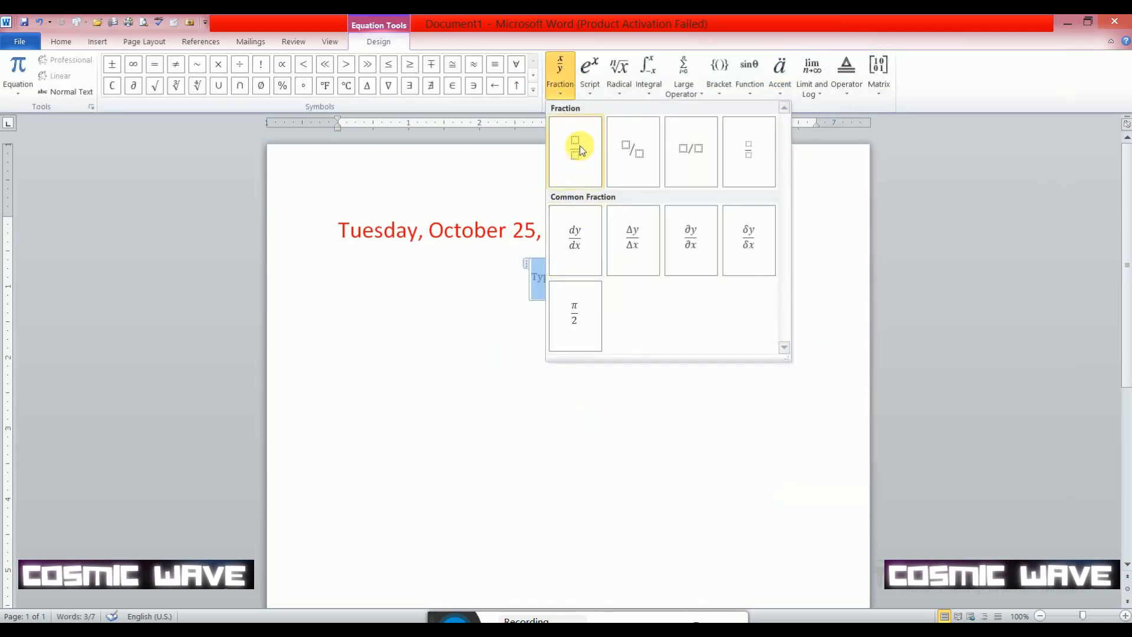
pyautogui.click(580, 151)
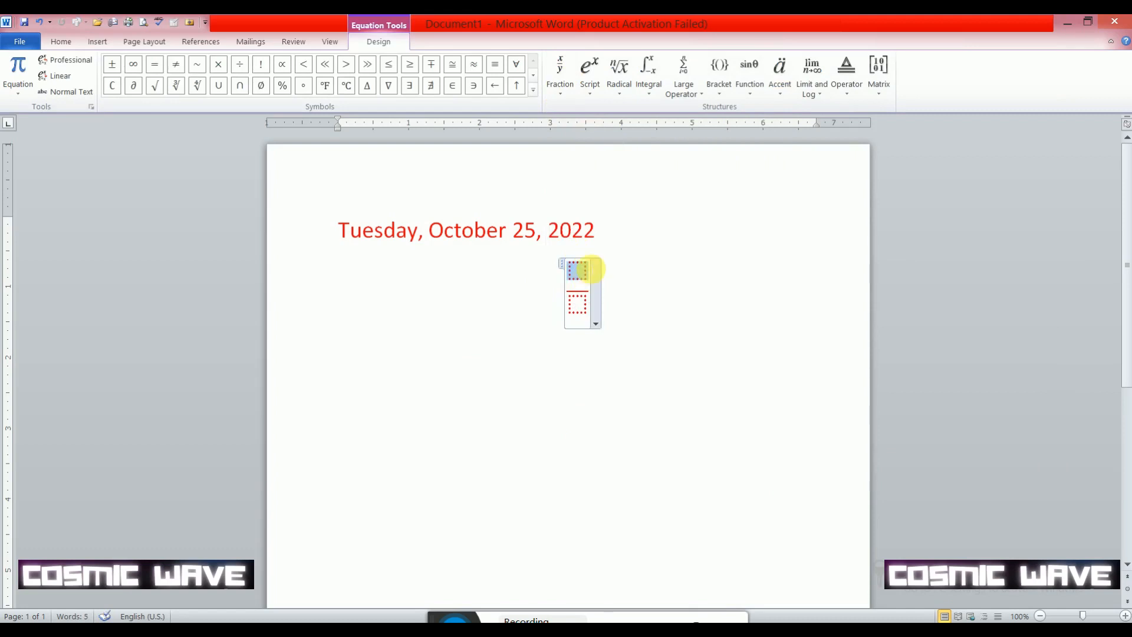
pyautogui.write('x')
pyautogui.press('Down')
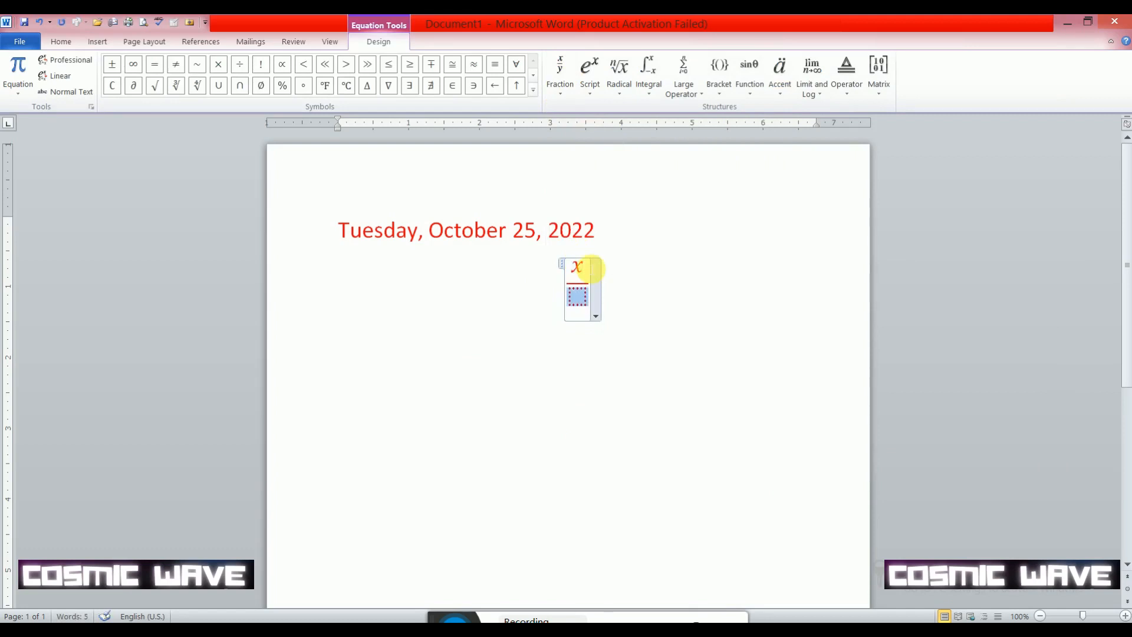
pyautogui.write('y')
# - Add a plus sign after the x/y fraction, followed by a superscript term with base 4 and exponent 2
pyautogui.click(591, 268)
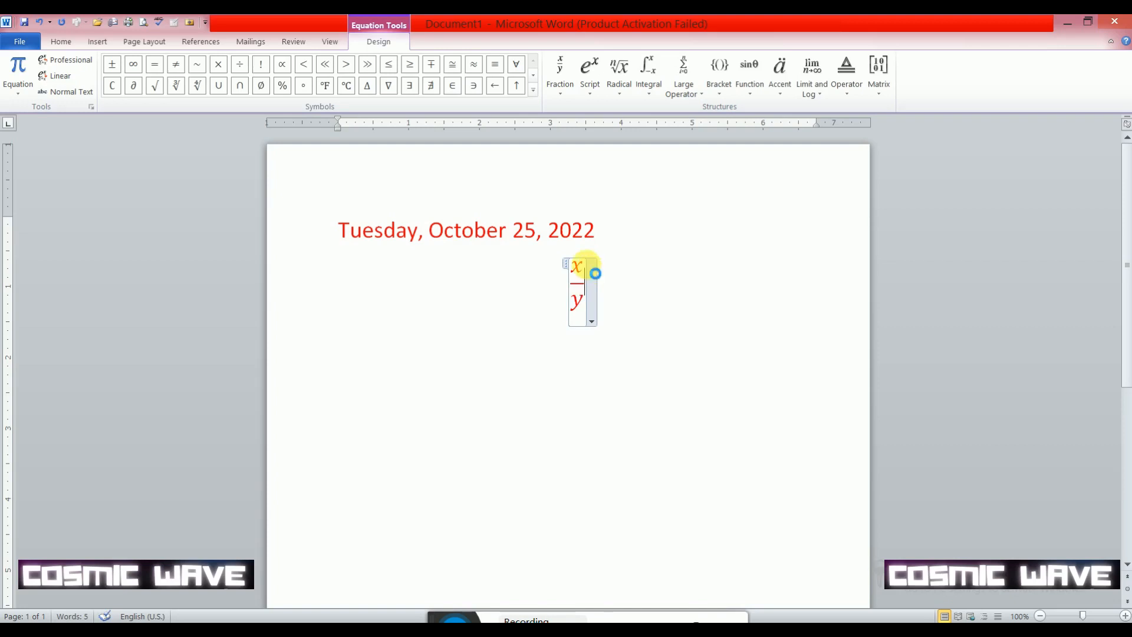
pyautogui.write('+')
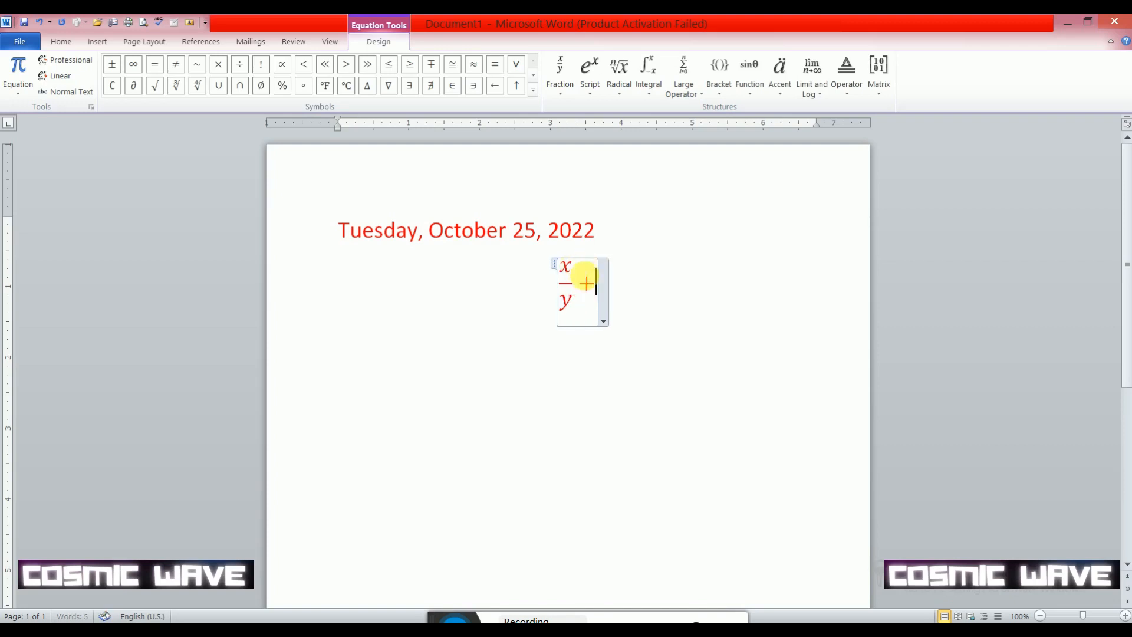
pyautogui.click(596, 92)
pyautogui.click(607, 152)
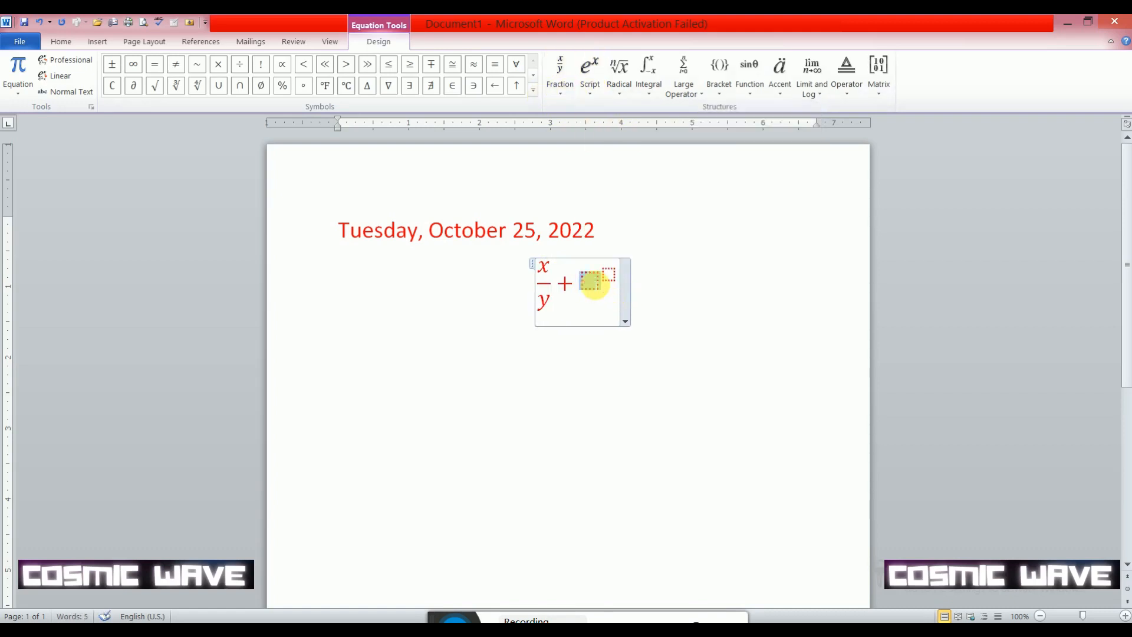
pyautogui.write('4^')
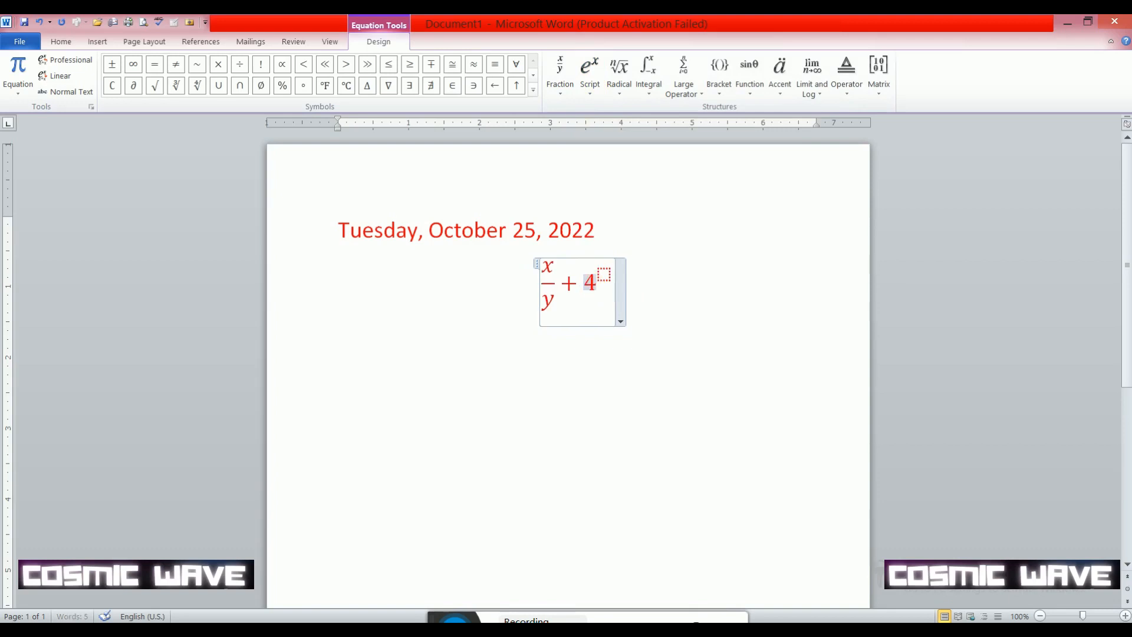
pyautogui.write('2')
# - Complete the equation with "= 2 + 3" after the squared term
pyautogui.click(606, 287)
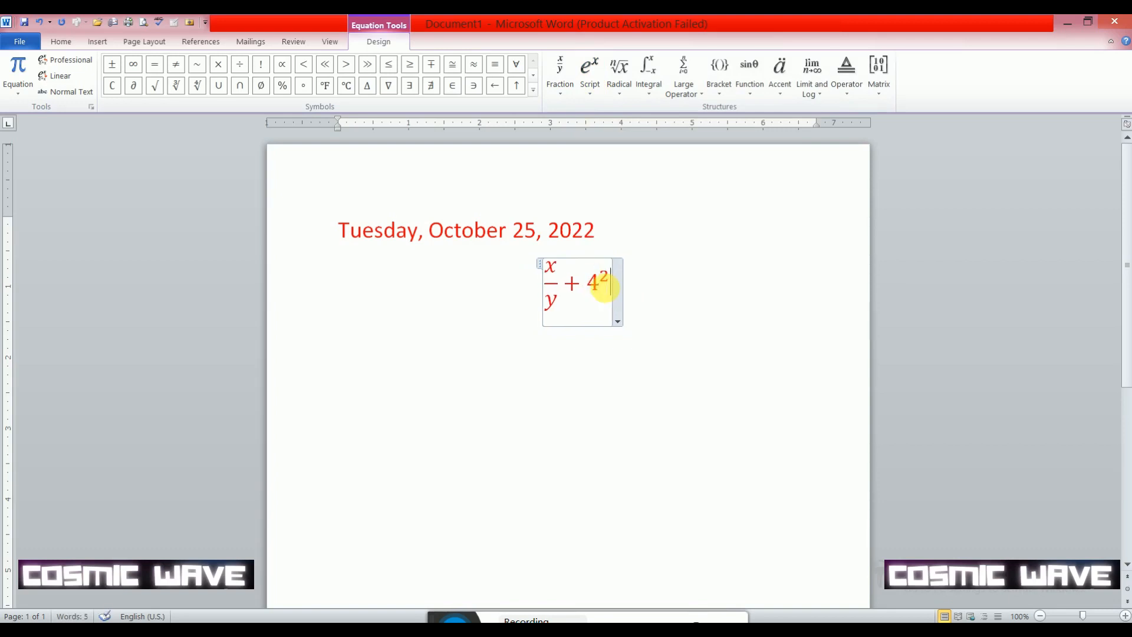
pyautogui.write('= ')
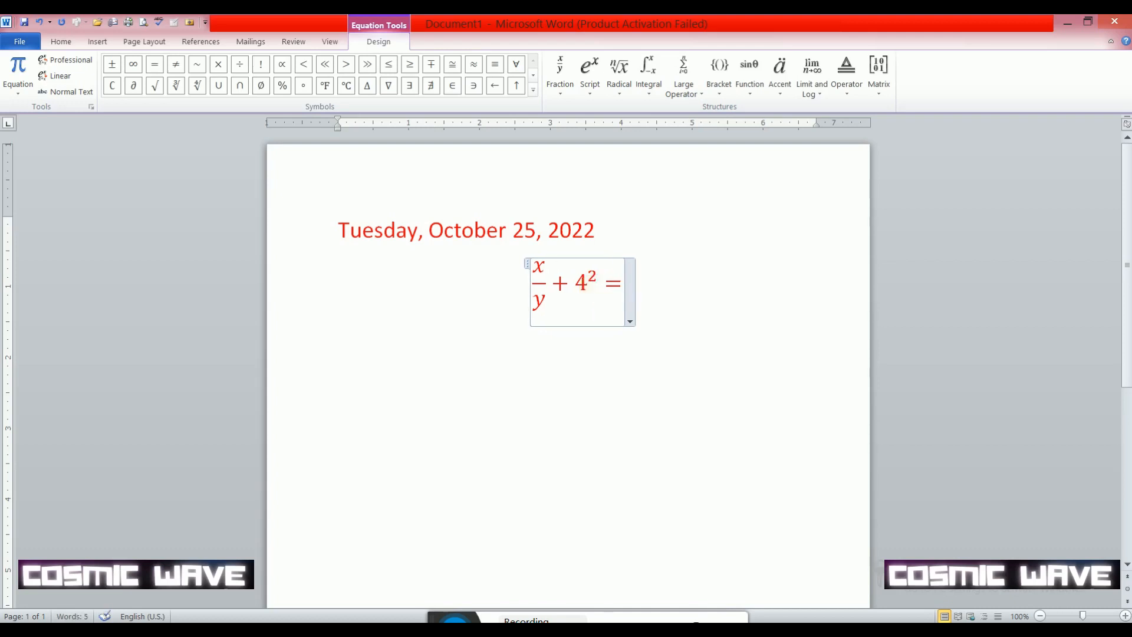
pyautogui.write('2 + ')
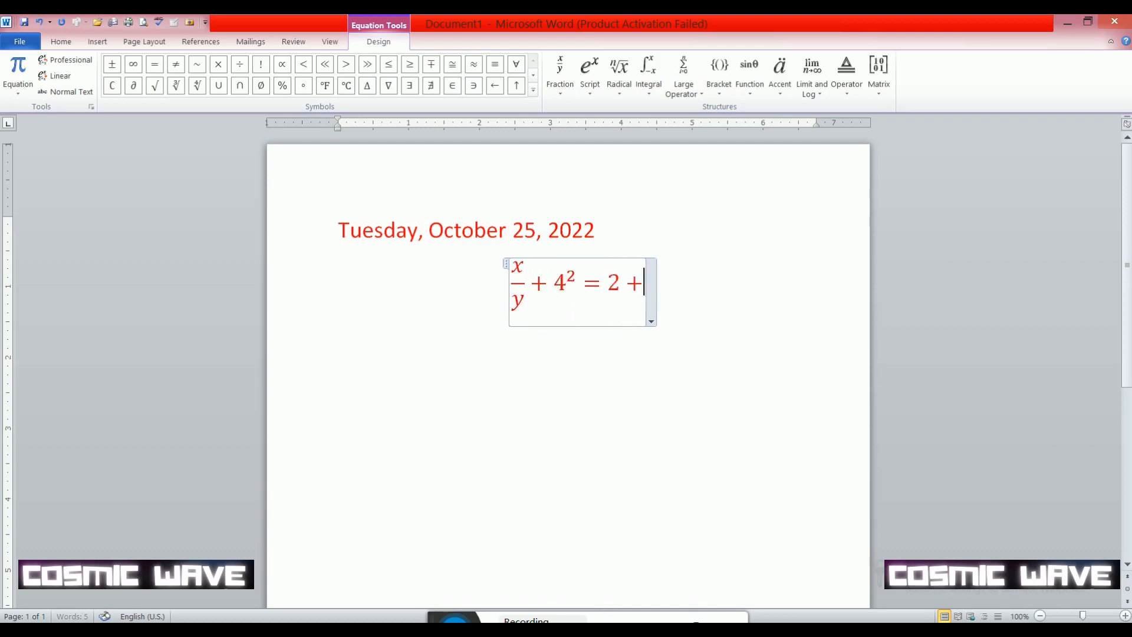
pyautogui.write('3')
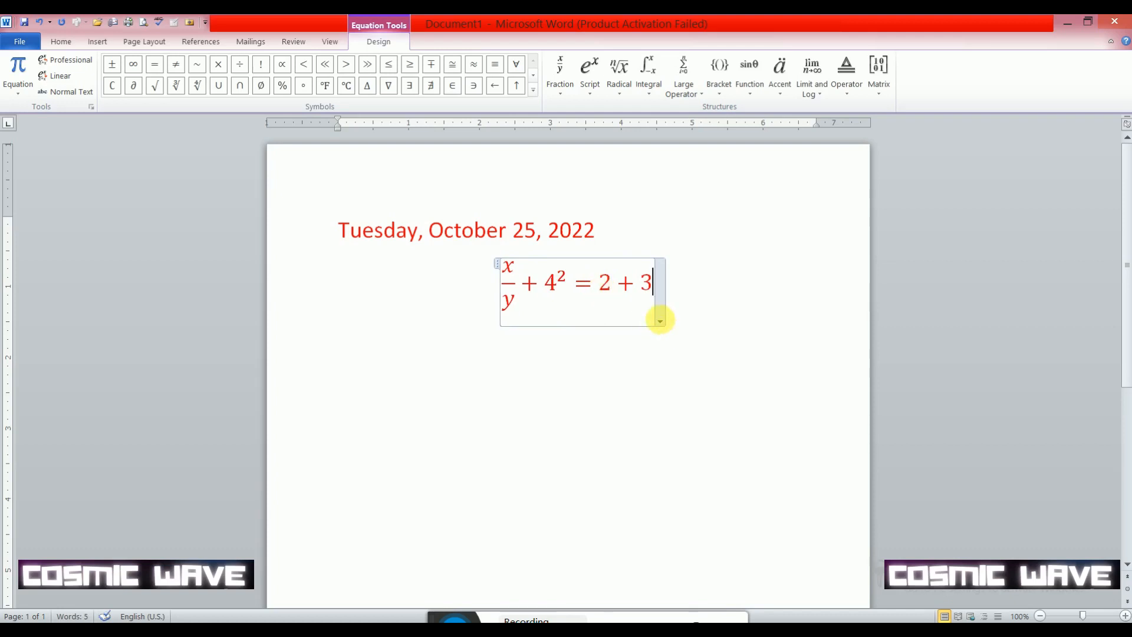
# - Change the equation to inline layout and deselect it
pyautogui.rightClick(660, 320)
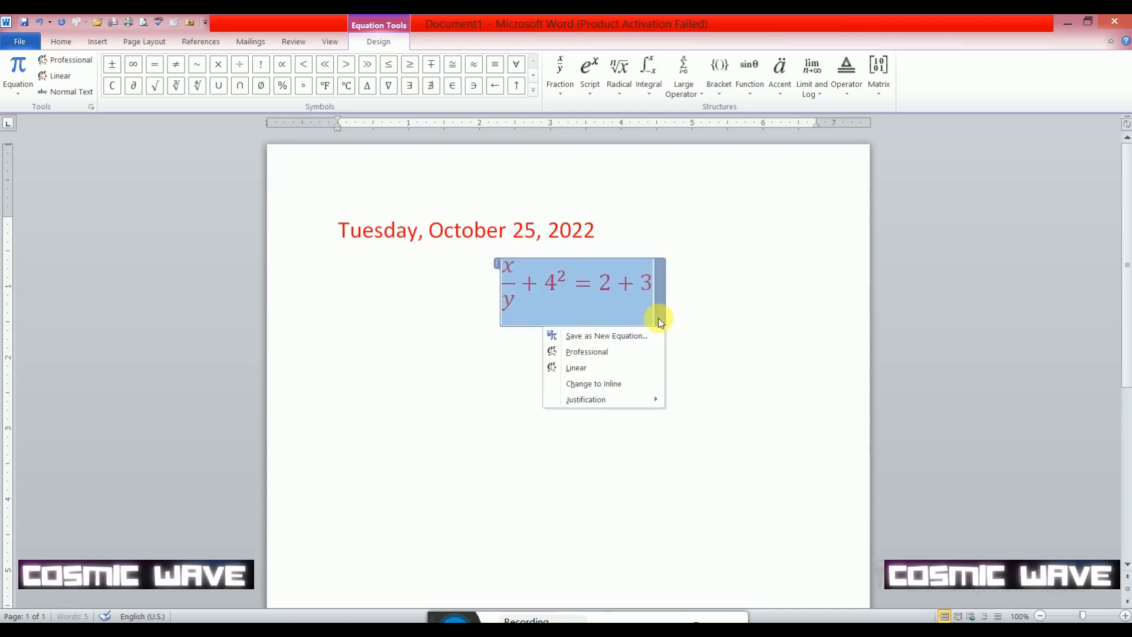
pyautogui.click(619, 384)
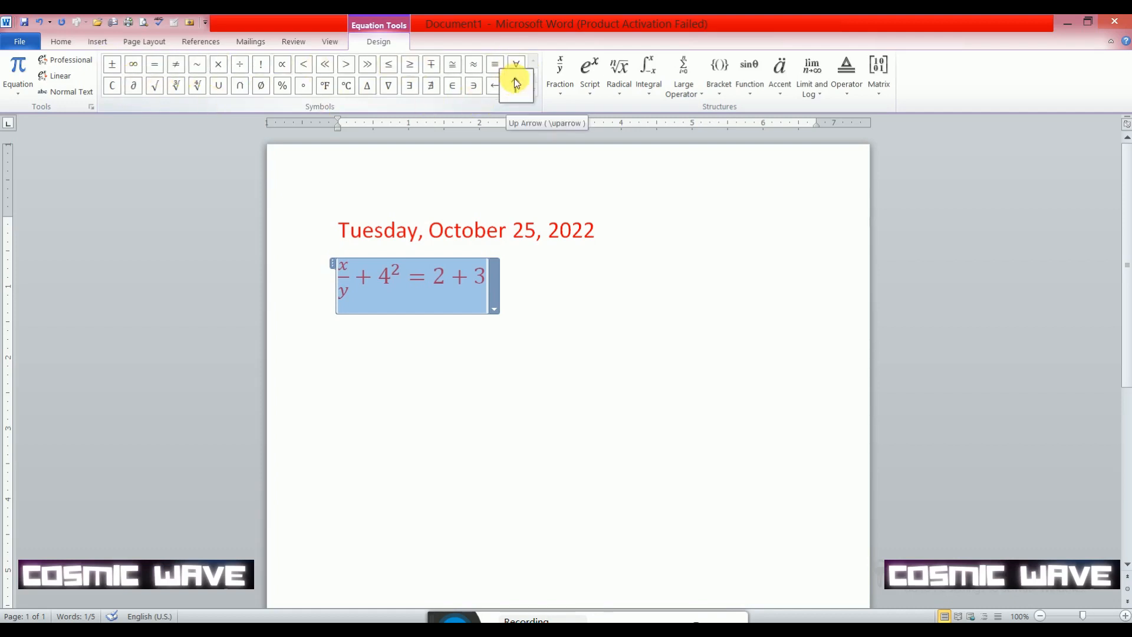
pyautogui.click(62, 41)
pyautogui.click(95, 44)
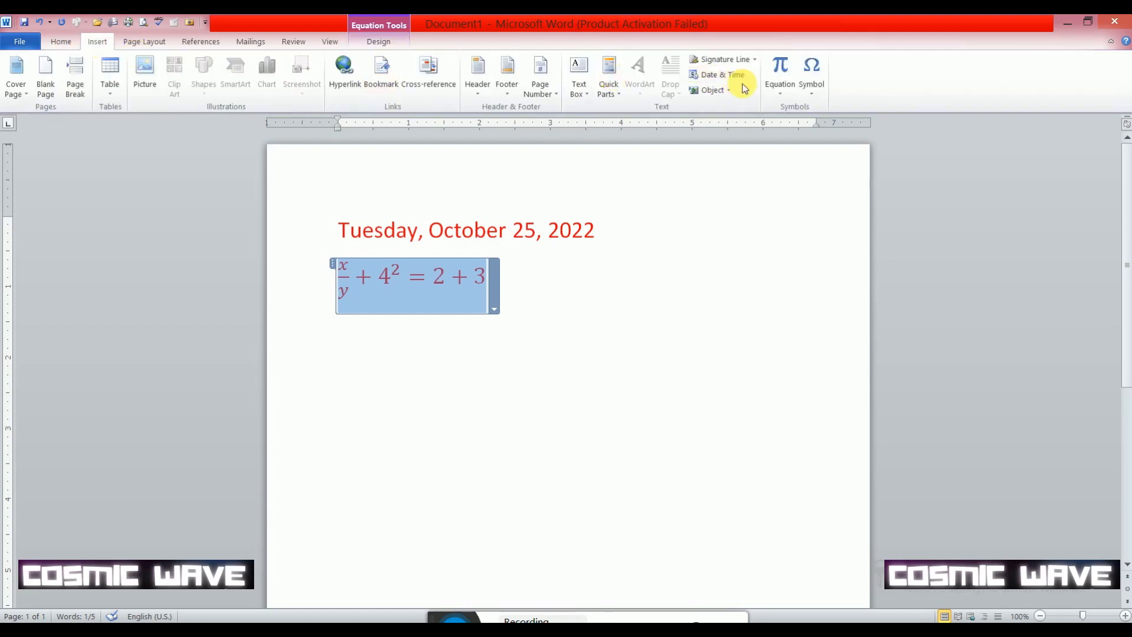
pyautogui.click(644, 244)
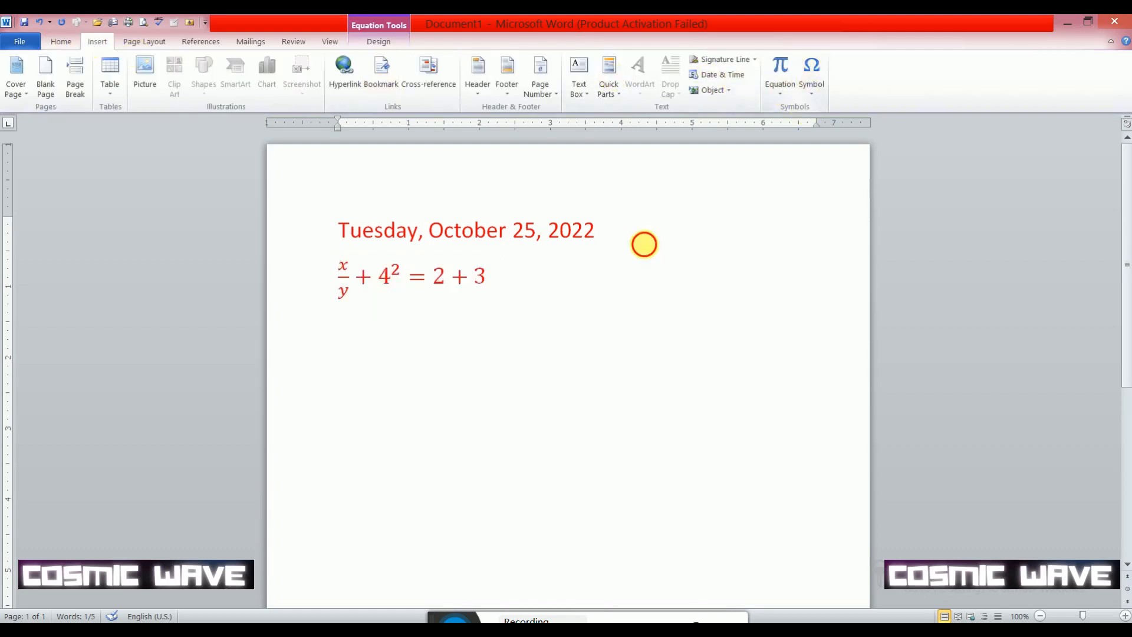
# - Write "How are you" on a new line below the equation
pyautogui.click(812, 95)
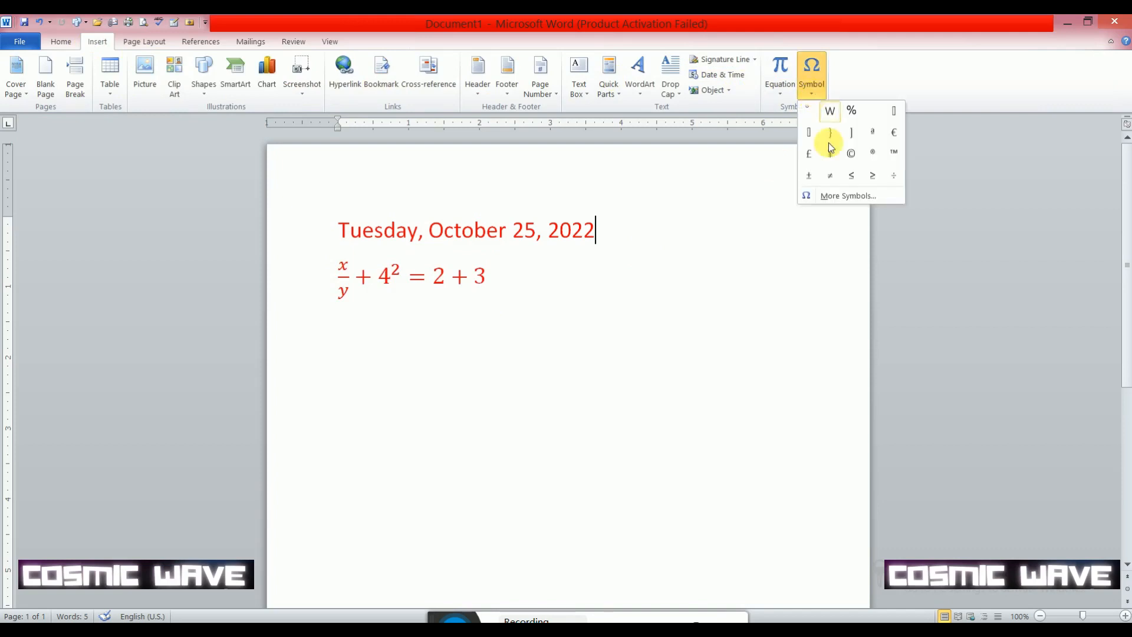
pyautogui.click(500, 279)
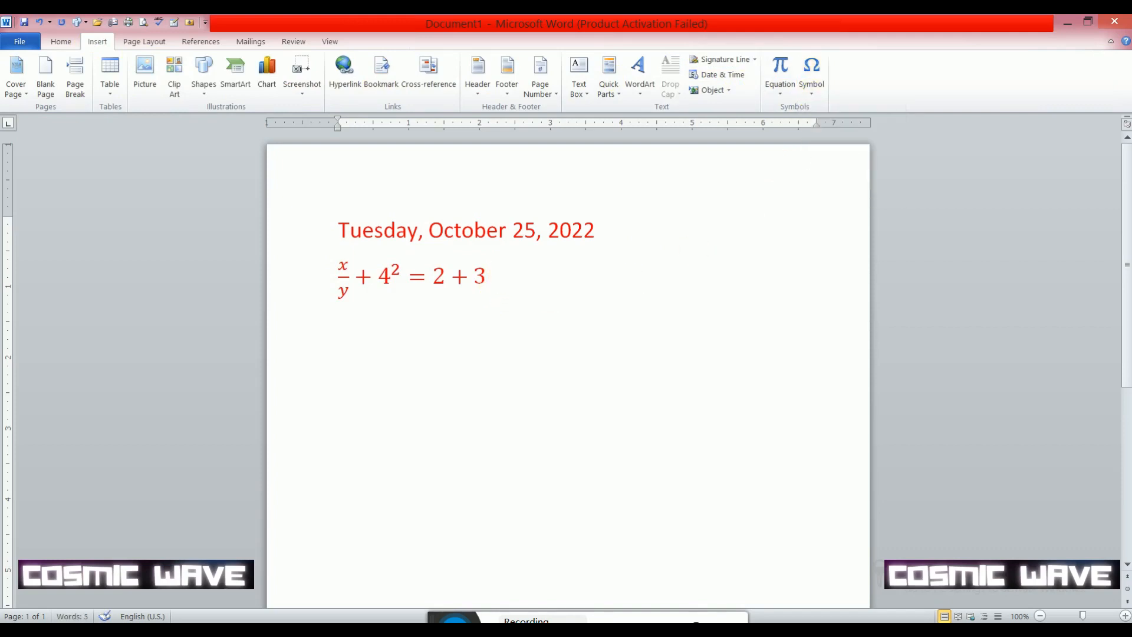
pyautogui.write('H')
pyautogui.press('BackSpace')
pyautogui.write('ow are')
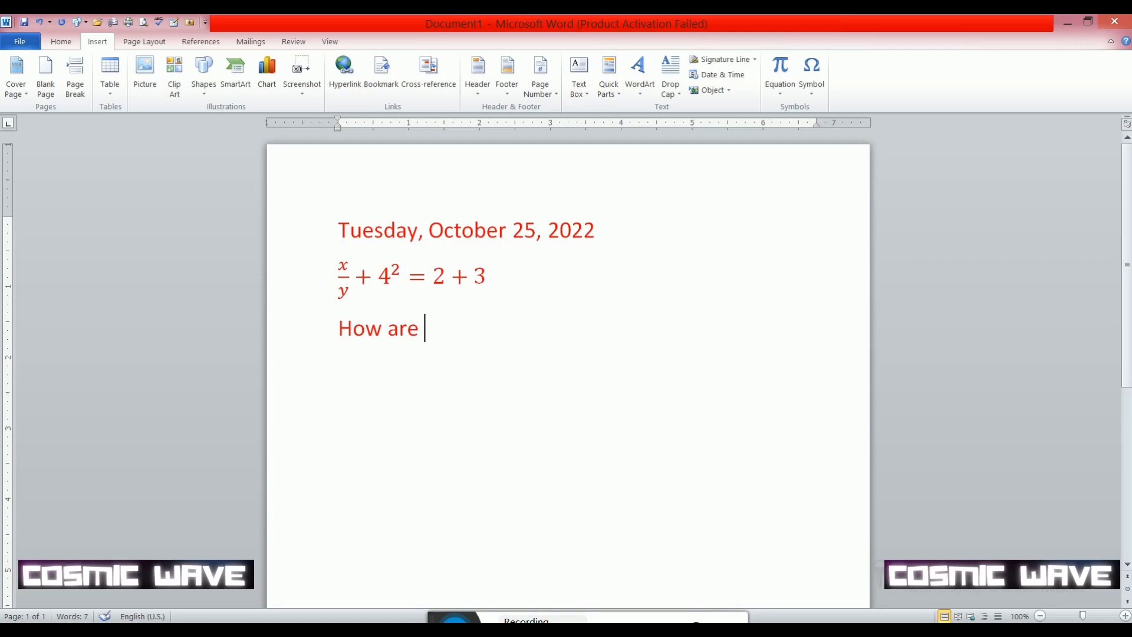
pyautogui.write(' you')
# - Open the full Symbol dialog with the text cursor placed right after "How are you"
pyautogui.click(812, 94)
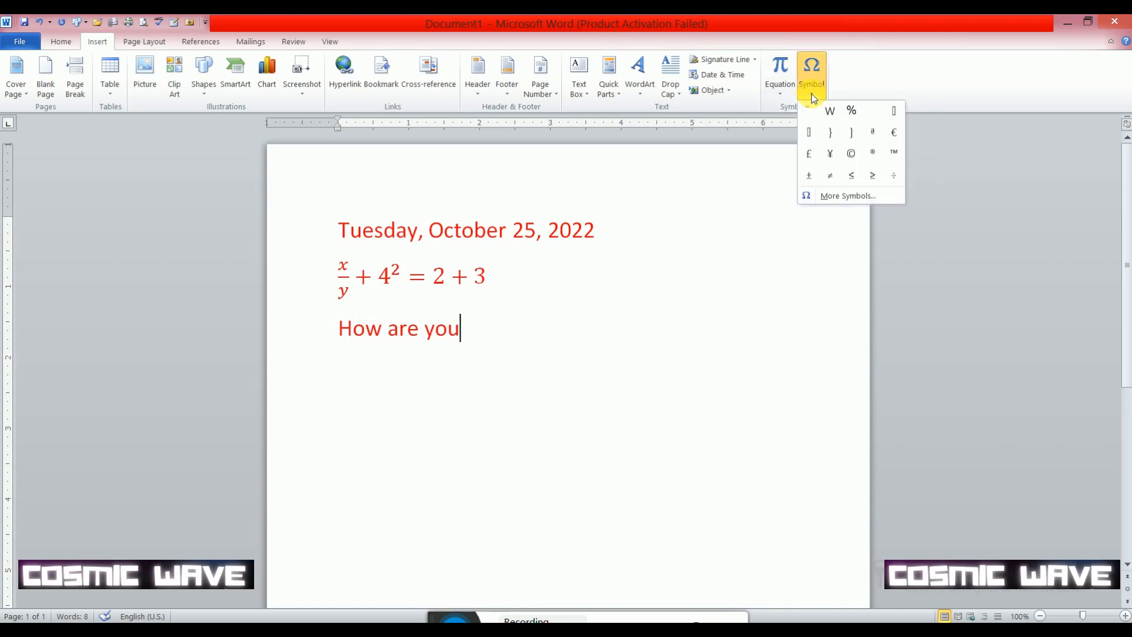
pyautogui.click(839, 197)
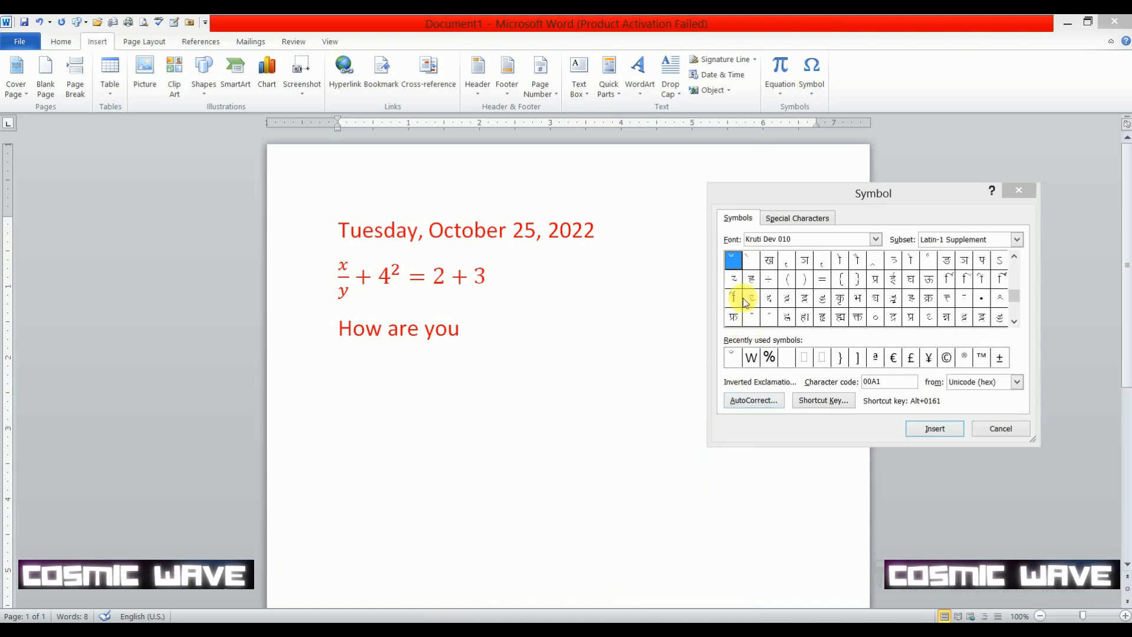
pyautogui.click(477, 349)
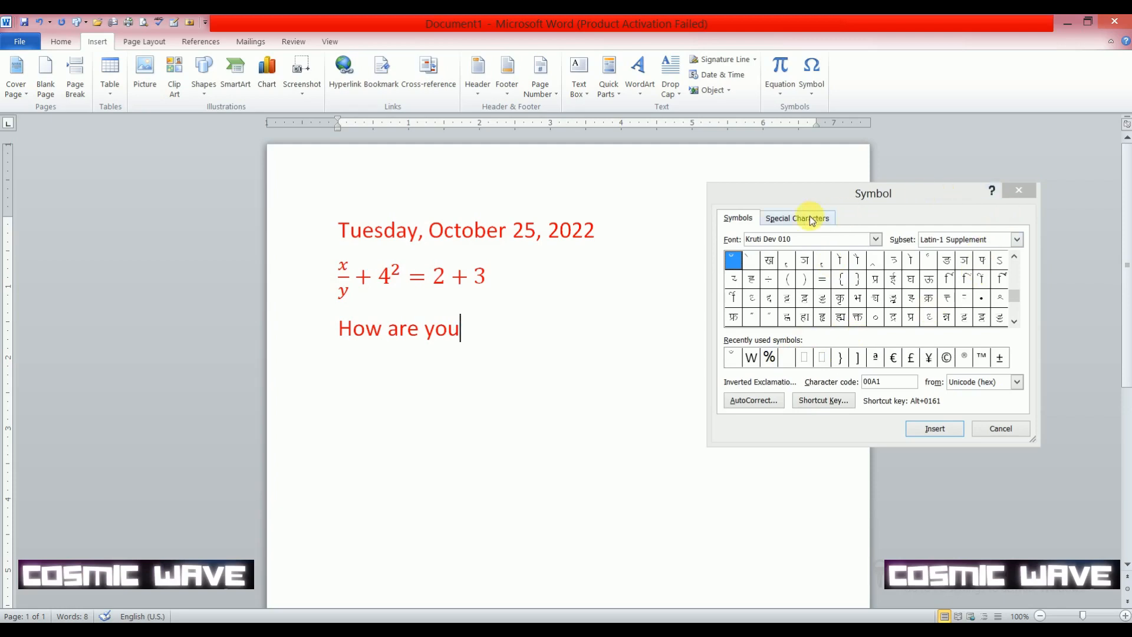
# - Switch the symbol font to Aakriti to view its characters
pyautogui.click(876, 240)
pyautogui.click(876, 240)
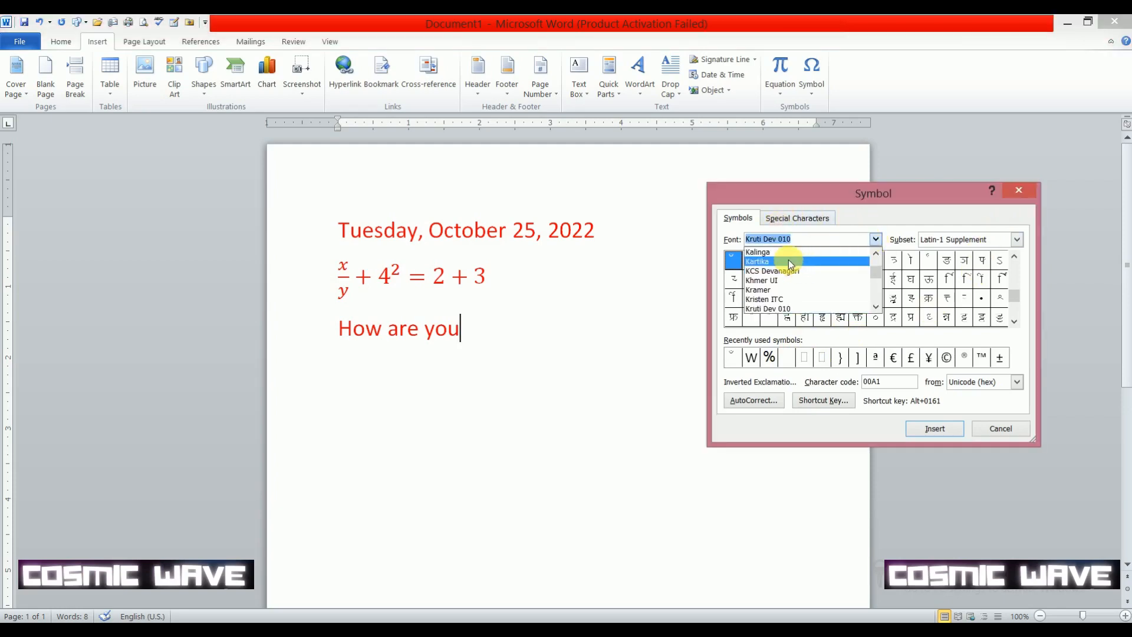
pyautogui.scroll(5, 790, 260)
pyautogui.scroll(6, 797, 267)
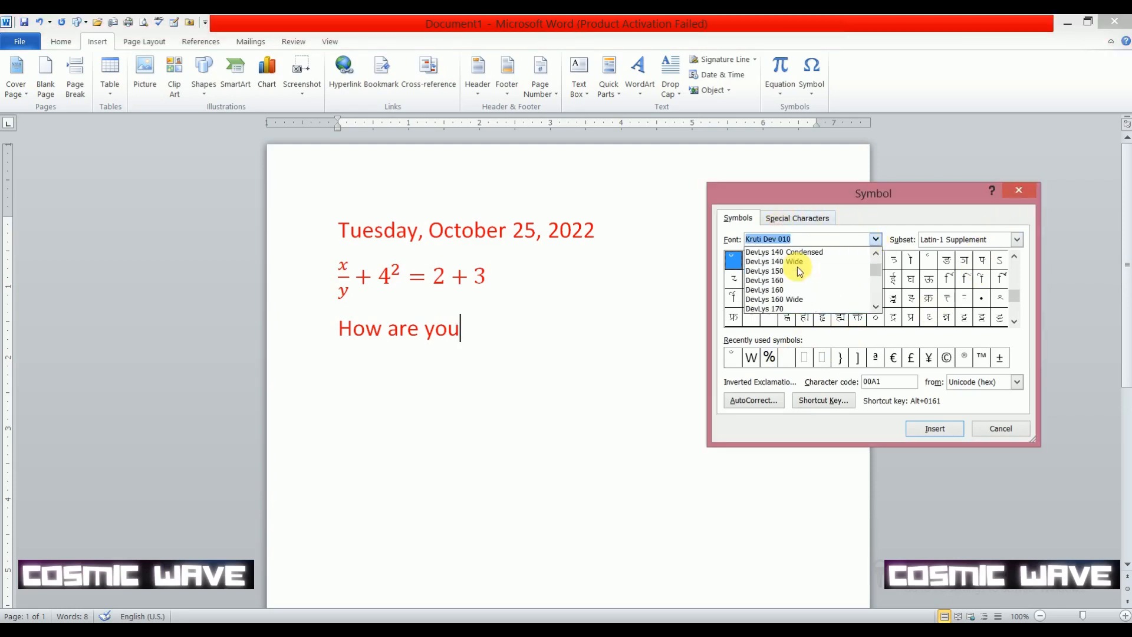
pyautogui.scroll(10, 877, 263)
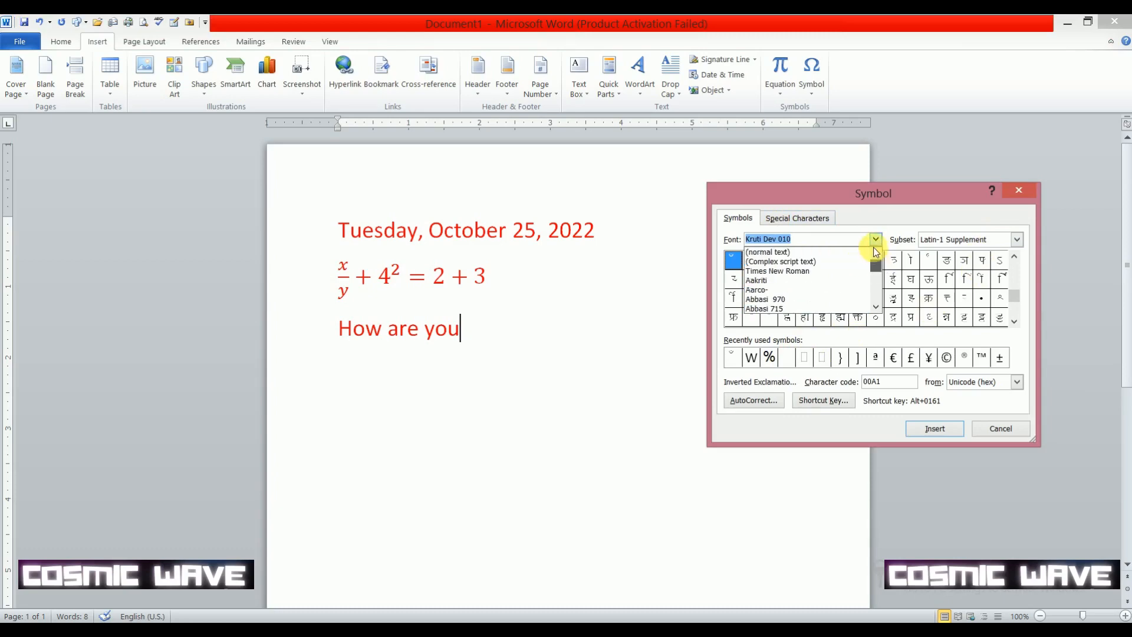
pyautogui.click(775, 288)
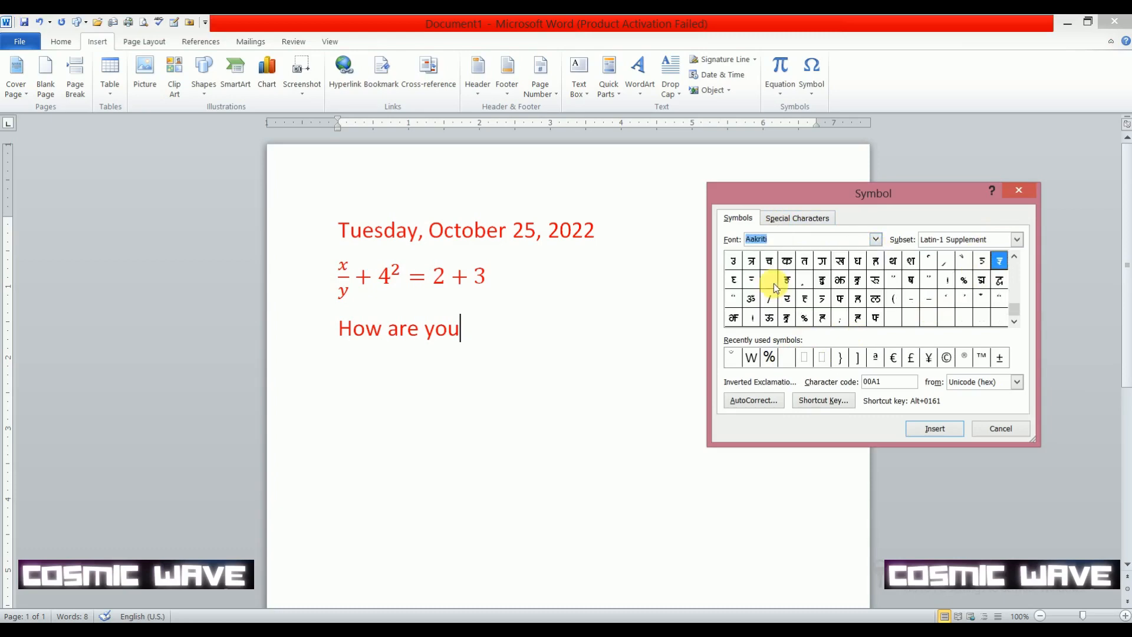
# - Set the symbol font to Cambria Math and enlarge the Symbol dialog to show more characters
pyautogui.click(876, 239)
pyautogui.scroll(-15, 784, 292)
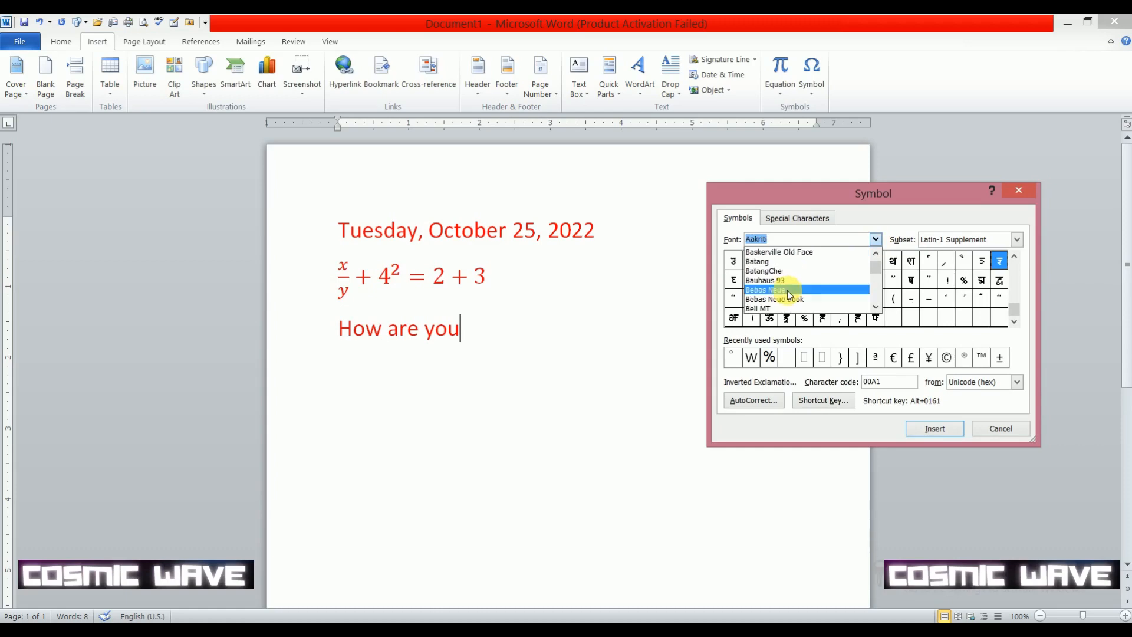
pyautogui.click(790, 290)
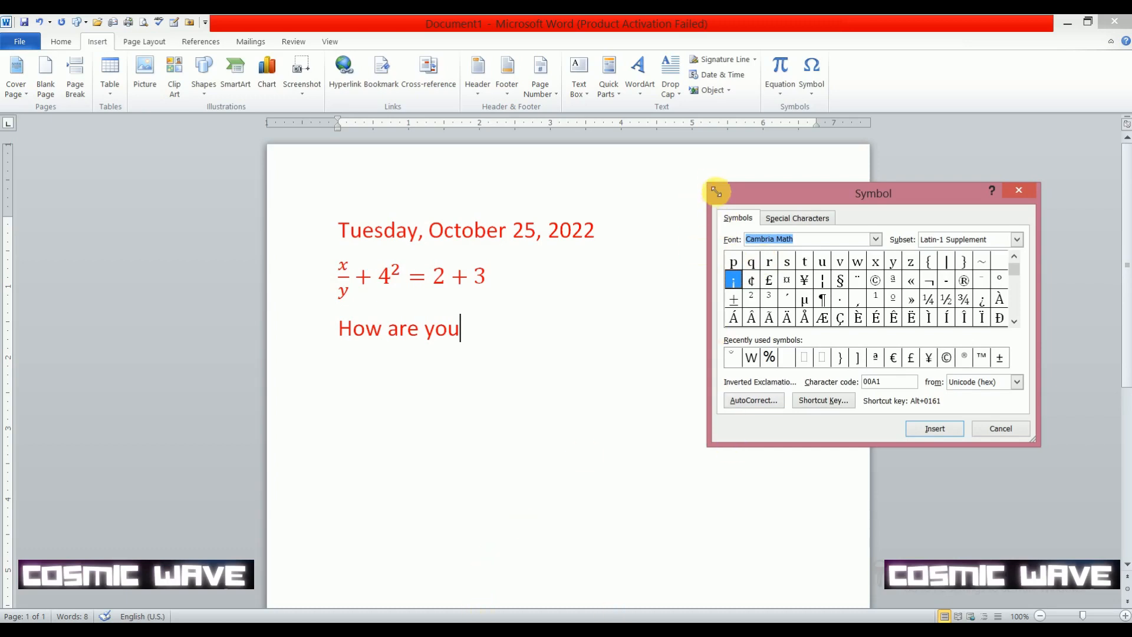
pyautogui.moveTo(709, 186); pyautogui.dragTo(592, 155)
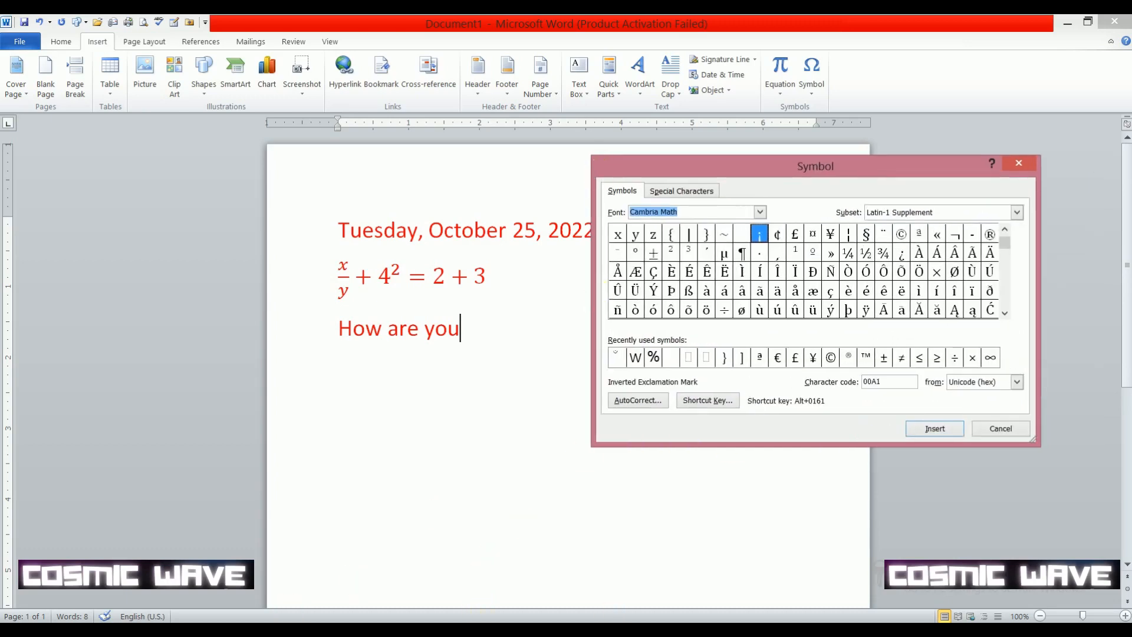
pyautogui.click(461, 329)
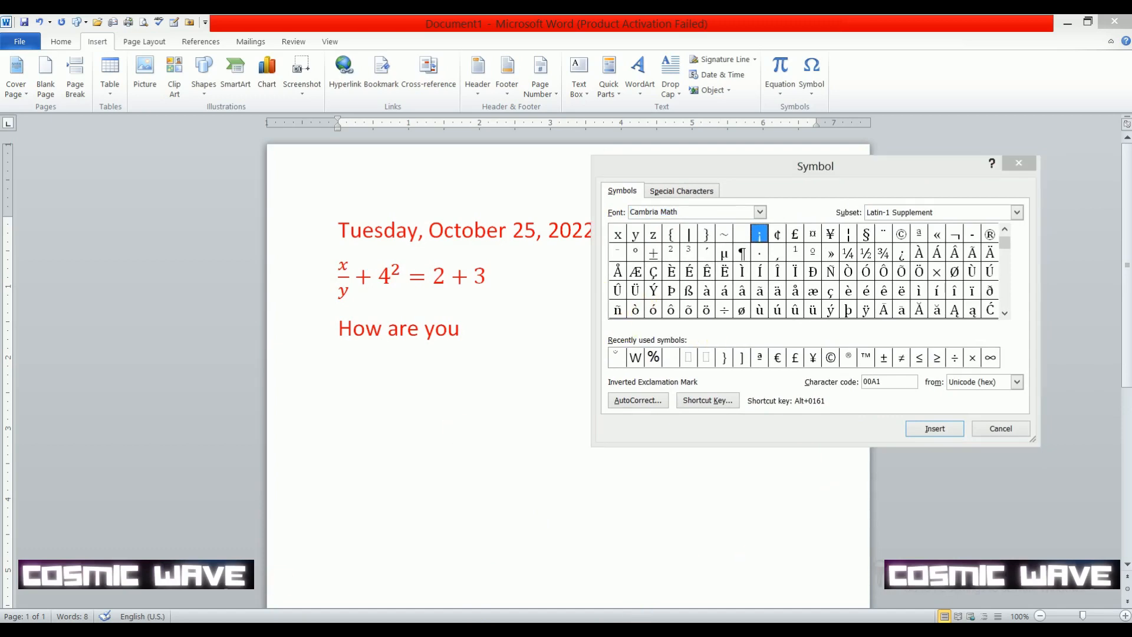
pyautogui.click(940, 629)
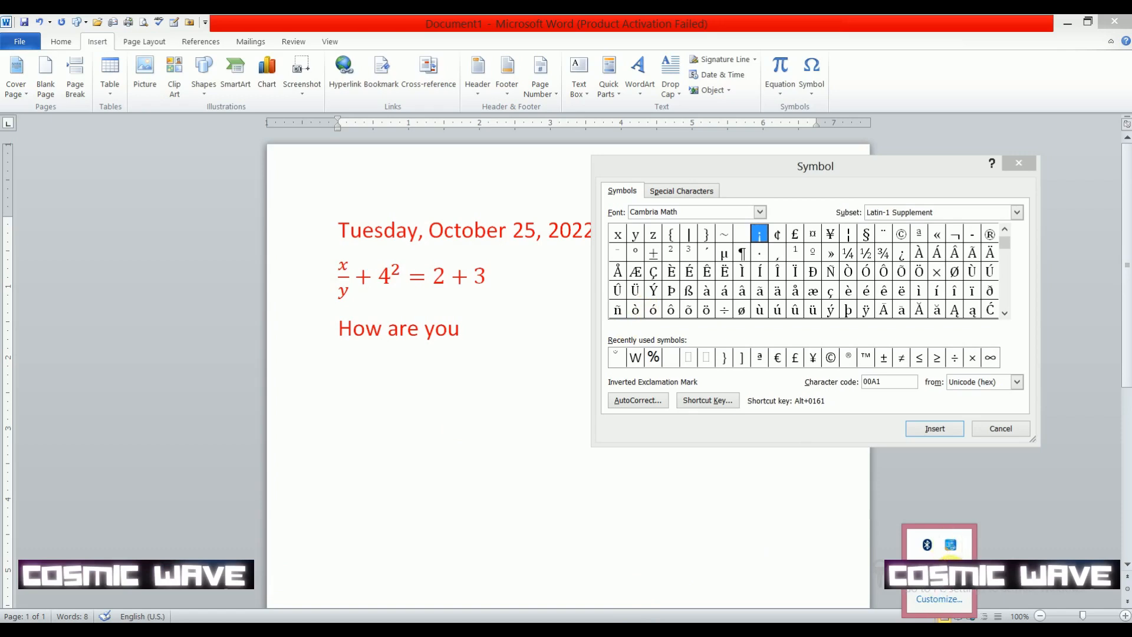
pyautogui.rightClick(951, 546)
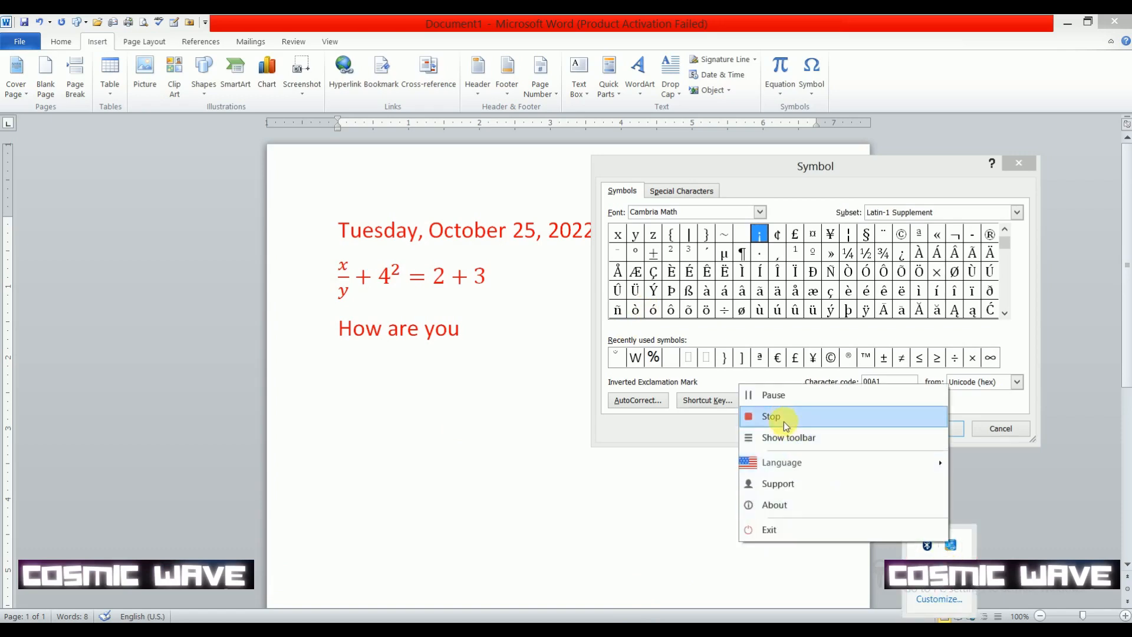
pyautogui.click(770, 395)
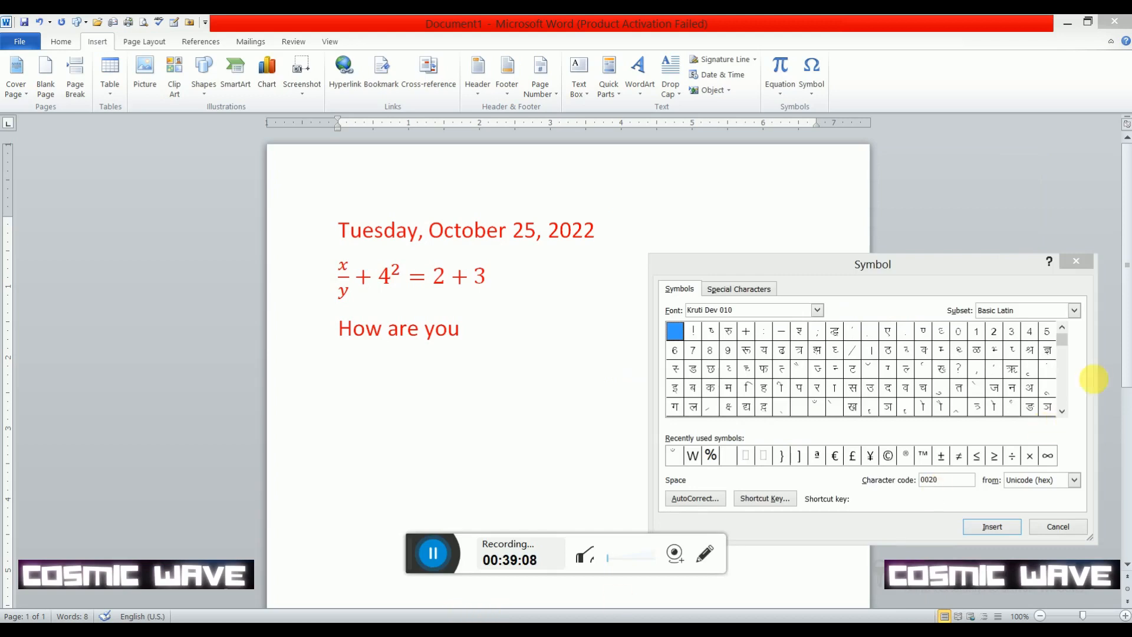
# - Insert the question mark symbol from the Kruti Dev 010 font after "How are you"
pyautogui.click(491, 336)
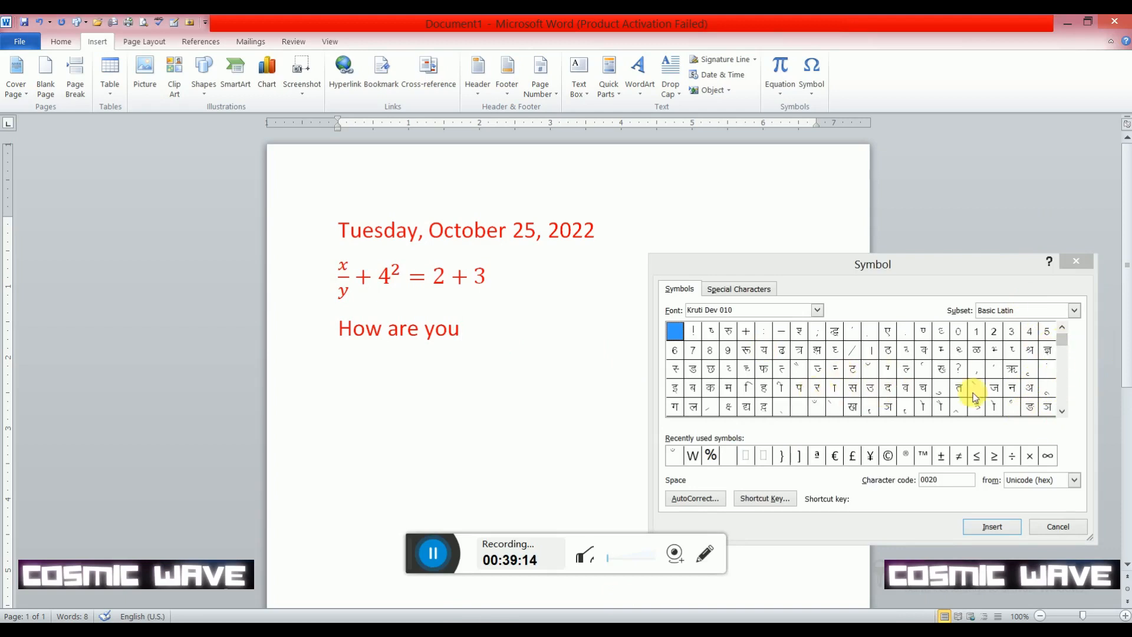
pyautogui.click(959, 369)
pyautogui.click(959, 369)
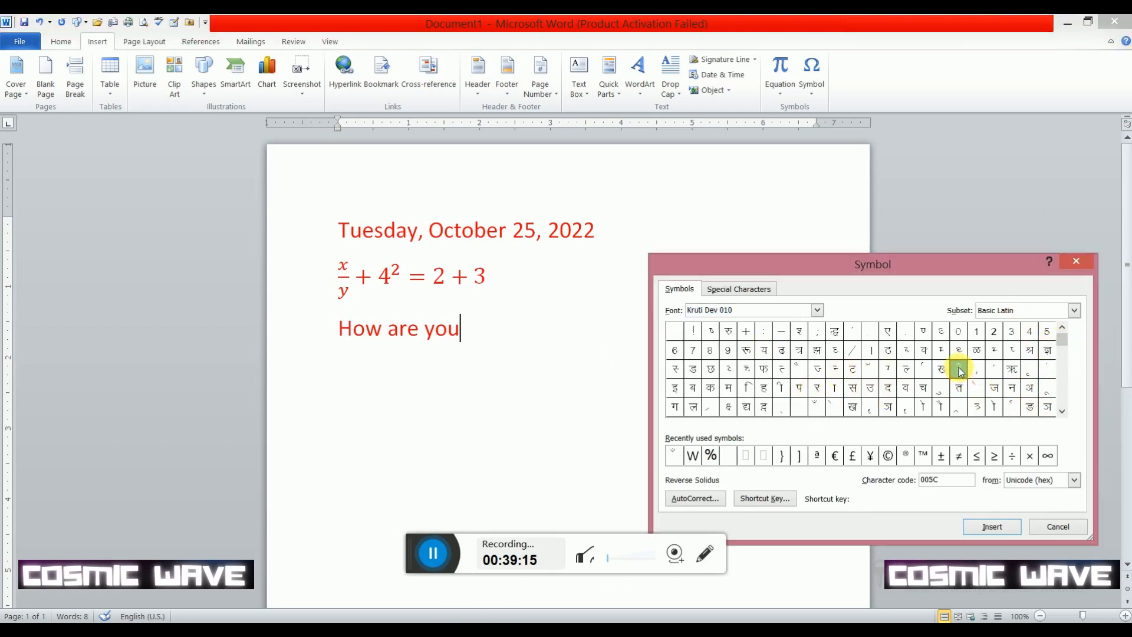
pyautogui.click(988, 526)
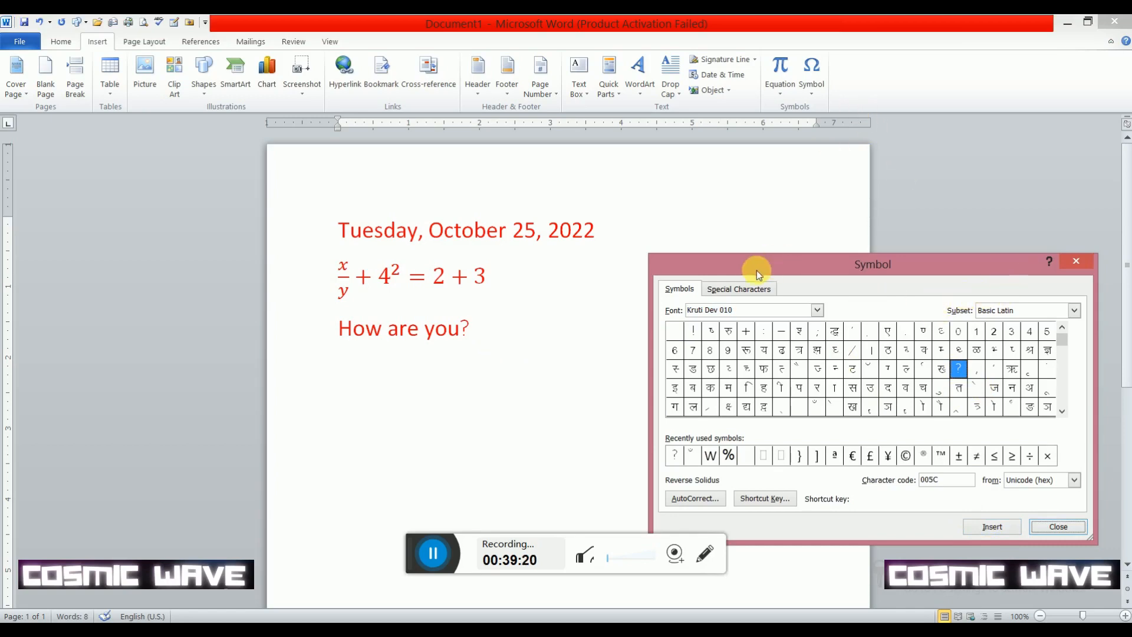
# - Switch the symbol font to Gill Sans Ultra Bold Condensed
pyautogui.click(817, 310)
pyautogui.scroll(10, 710, 343)
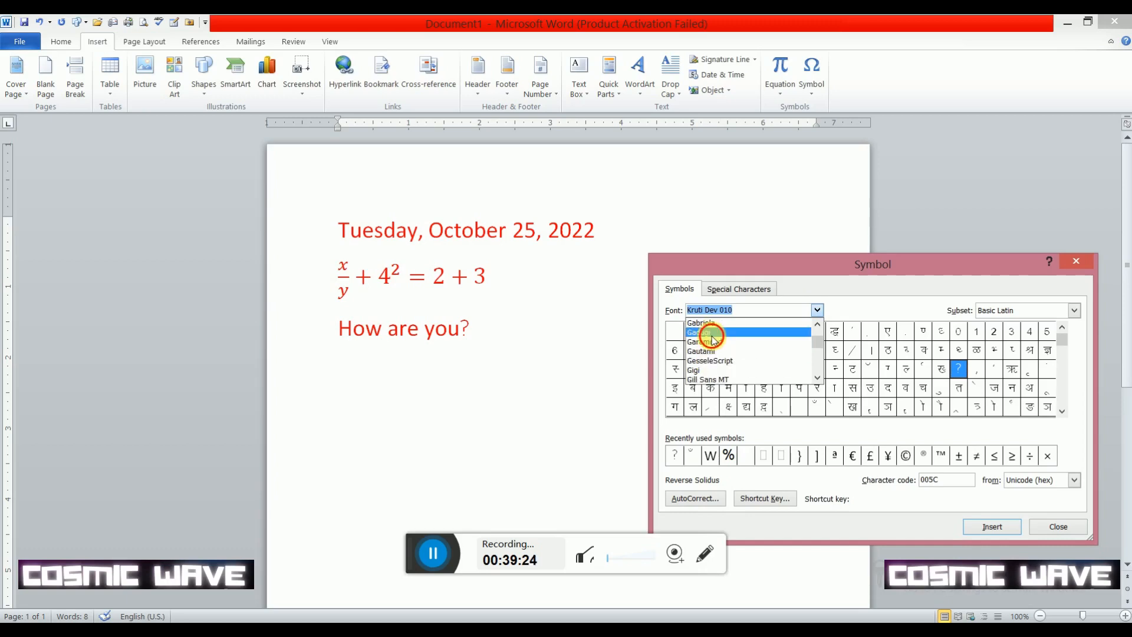
pyautogui.click(712, 331)
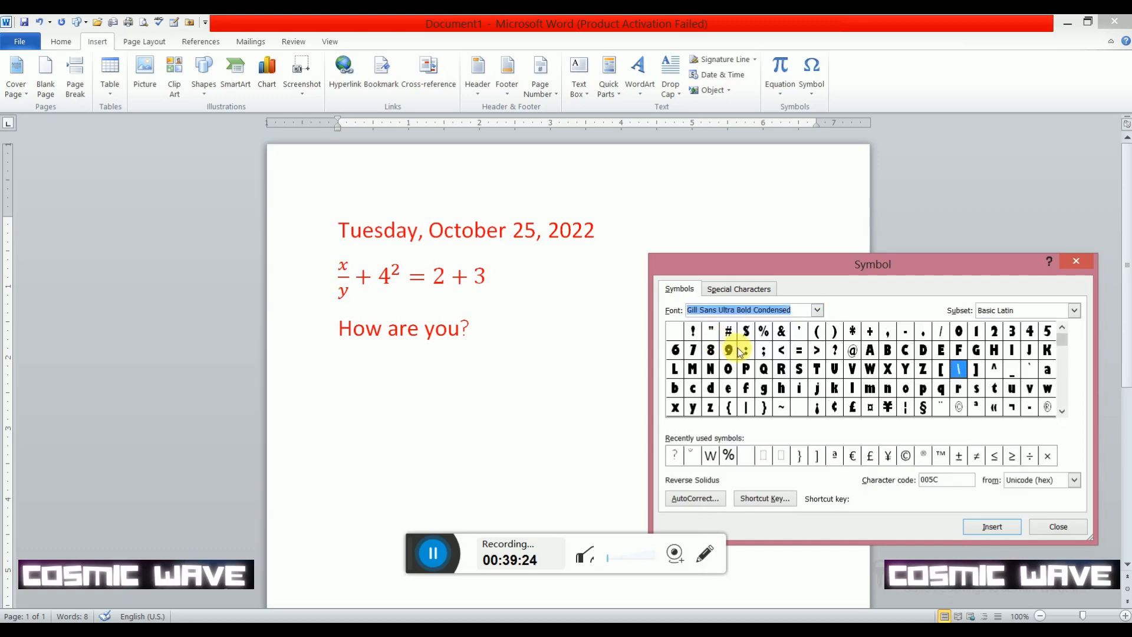
# - View the symbol characters in the Elephant font and in the DevLys 170 font
pyautogui.click(819, 310)
pyautogui.scroll(2, 704, 338)
pyautogui.click(704, 338)
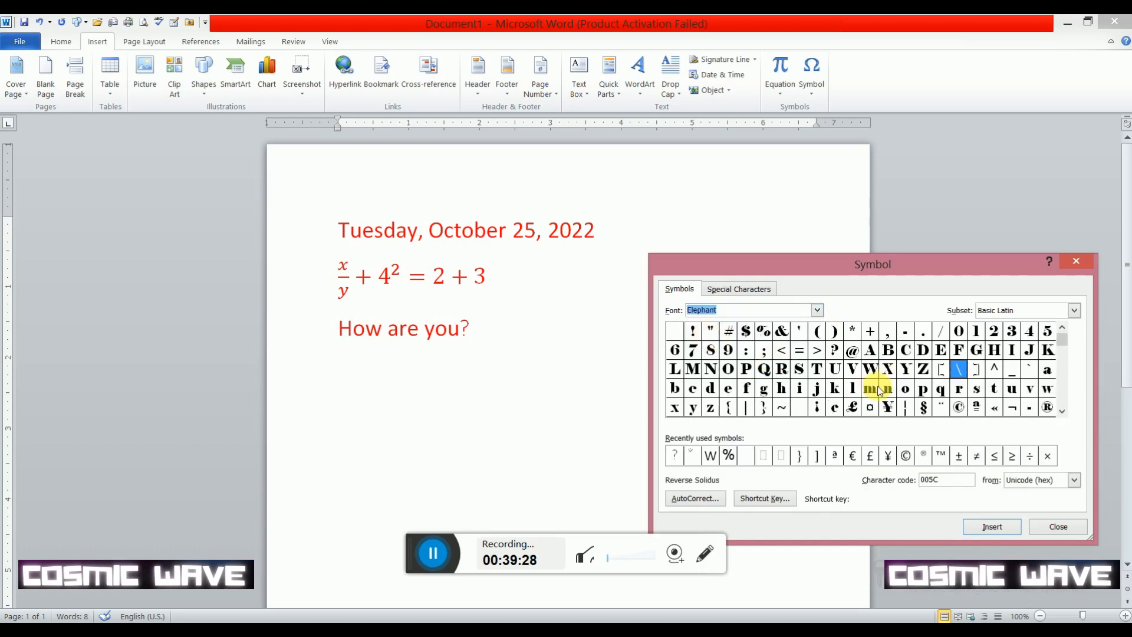
pyautogui.click(817, 310)
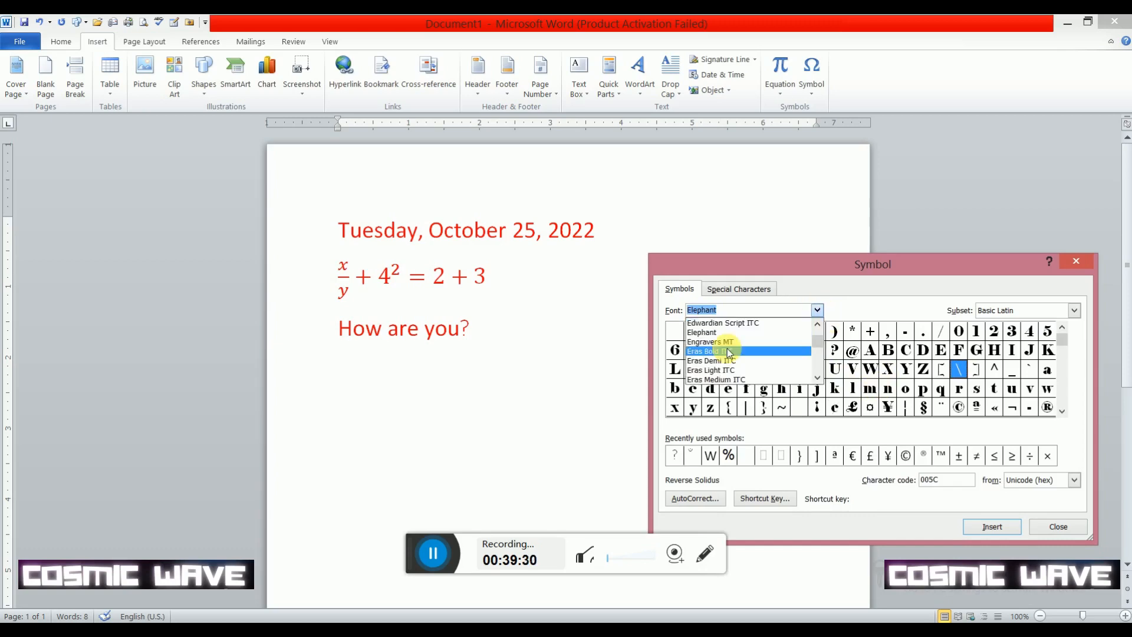
pyautogui.scroll(3, 746, 348)
pyautogui.click(746, 332)
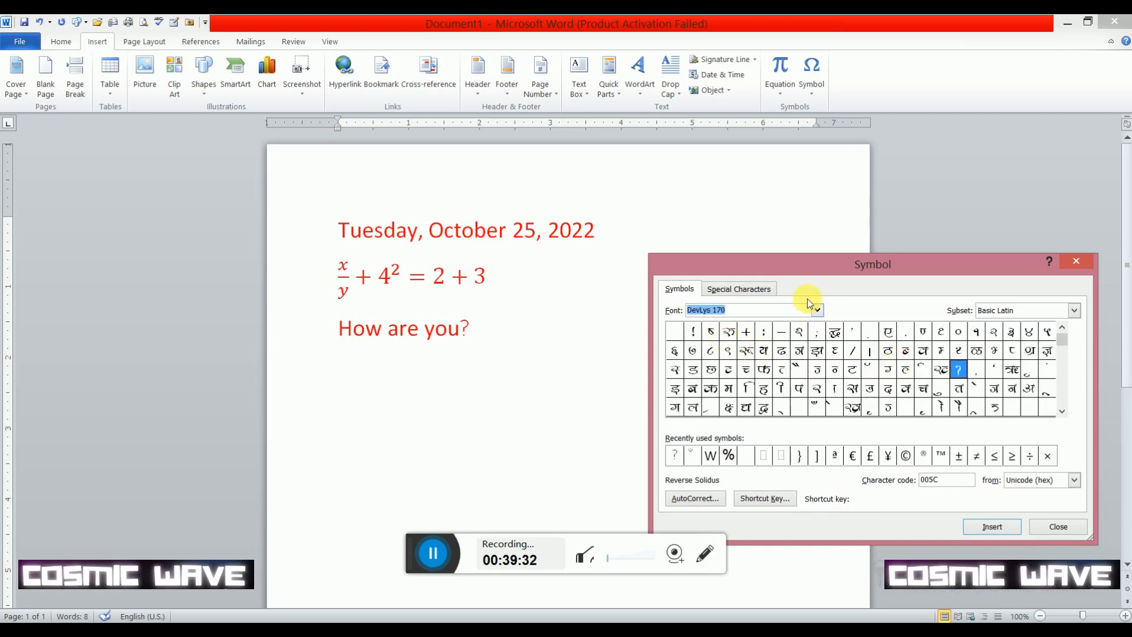
# - Switch the symbol font to Gadugi to view its characters, and close the Symbol dialog without inserting anything
pyautogui.click(817, 310)
pyautogui.scroll(-10, 752, 342)
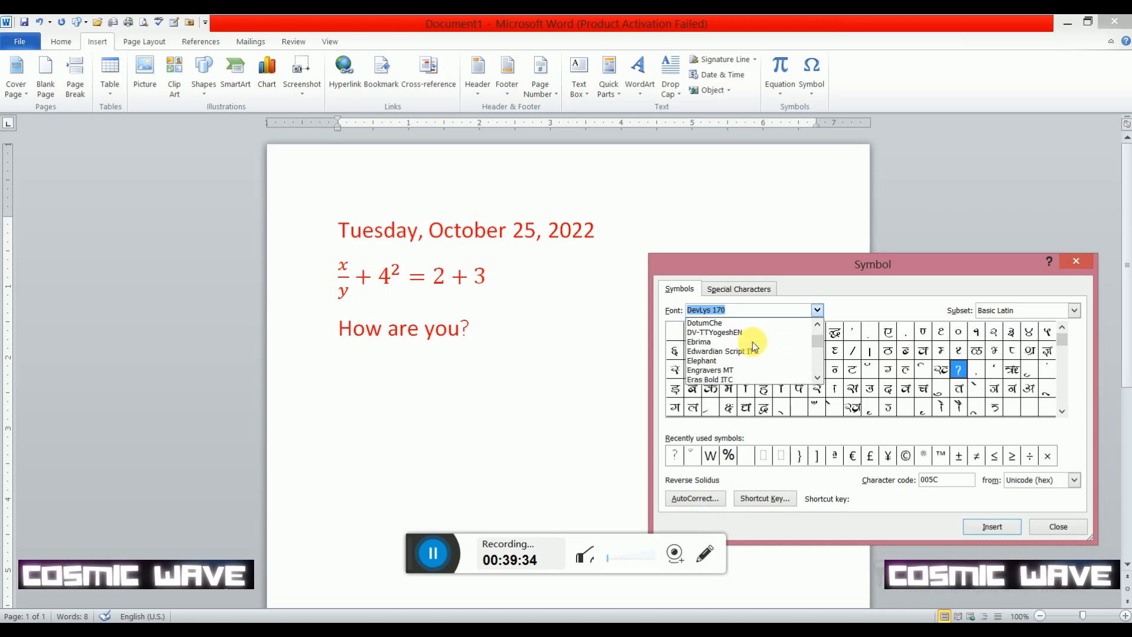
pyautogui.click(742, 350)
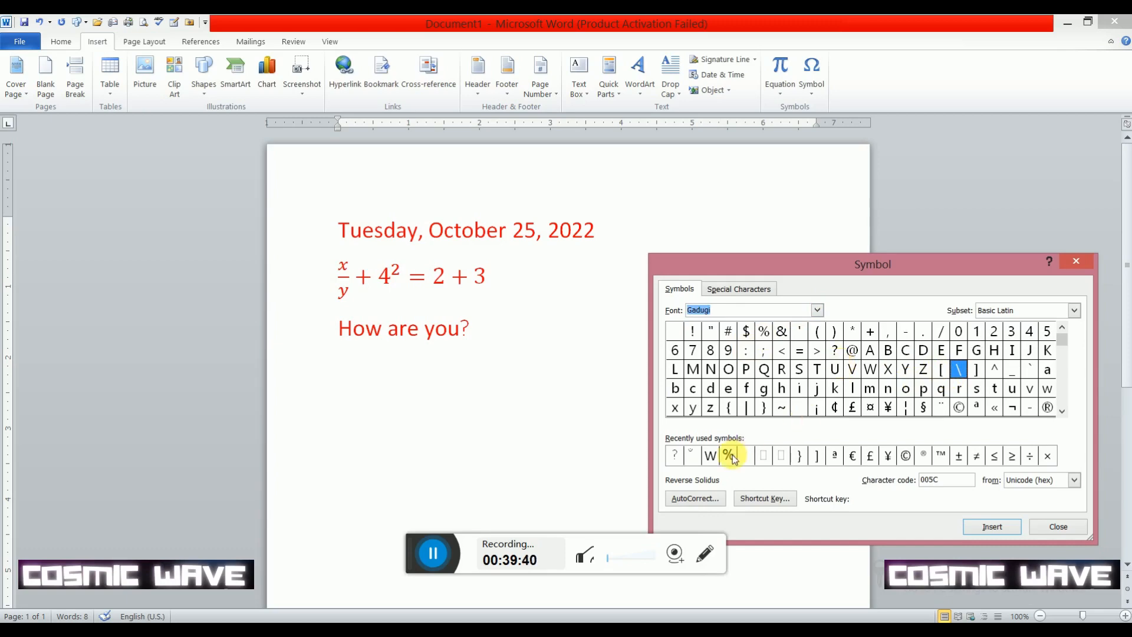
pyautogui.click(1075, 264)
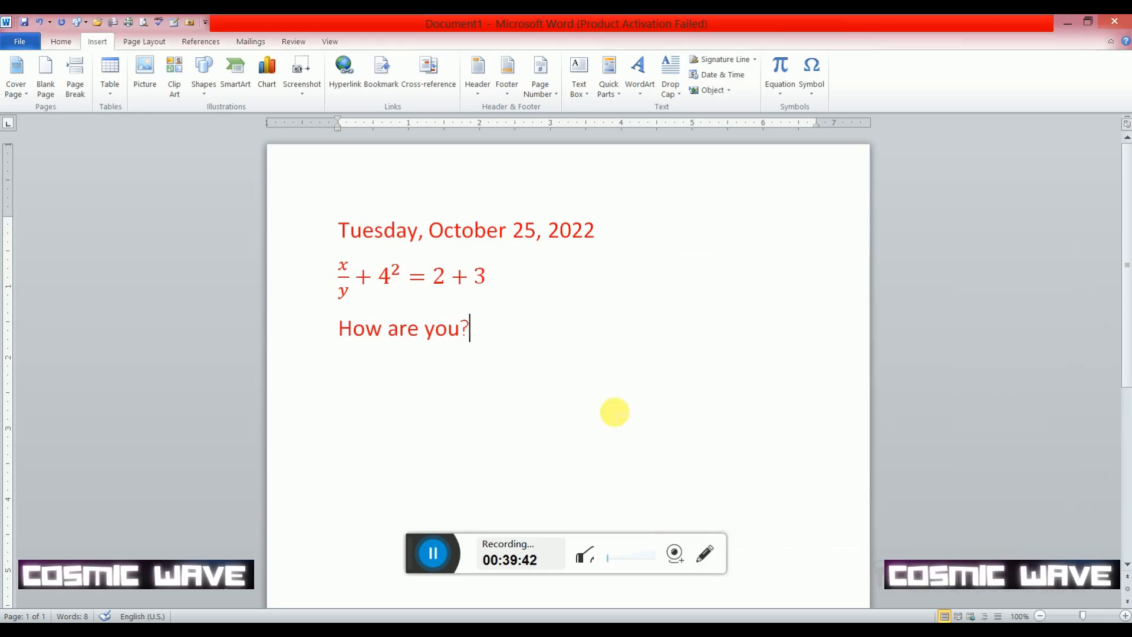